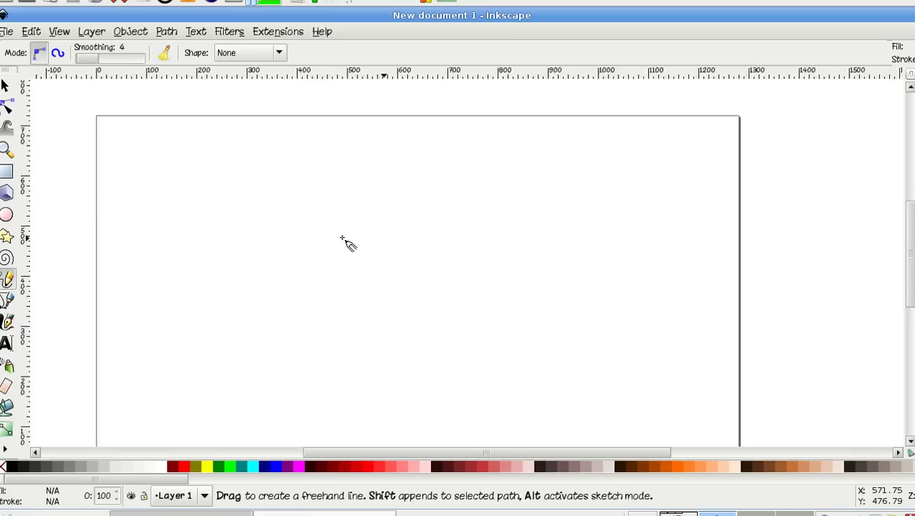
Sketch a freehand character near the page's centre: a rounded head with a muzzle, and a neck and body with two legs.
{"action": "scroll", "coordinate": [344, 237], "scroll_direction": "down", "scroll_amount": 1}
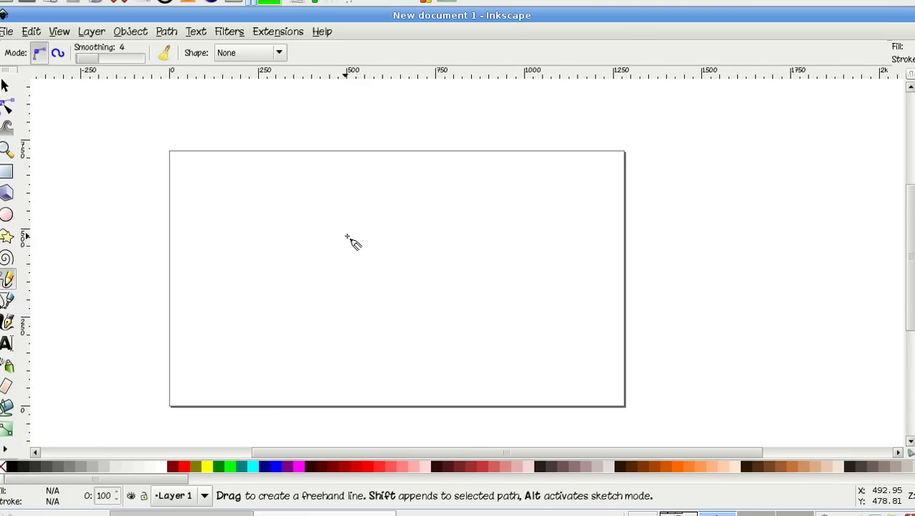
{"action": "left_click", "coordinate": [383, 231]}
{"action": "mouse_move", "coordinate": [384, 230]}
{"action": "left_mouse_down"}
{"action": "mouse_move", "coordinate": [356, 266]}
{"action": "mouse_move", "coordinate": [370, 277]}
{"action": "mouse_move", "coordinate": [403, 271]}
{"action": "mouse_move", "coordinate": [409, 258]}
{"action": "mouse_move", "coordinate": [396, 235]}
{"action": "mouse_move", "coordinate": [345, 261]}
{"action": "mouse_move", "coordinate": [343, 271]}
{"action": "mouse_move", "coordinate": [372, 276]}
{"action": "left_mouse_up"}
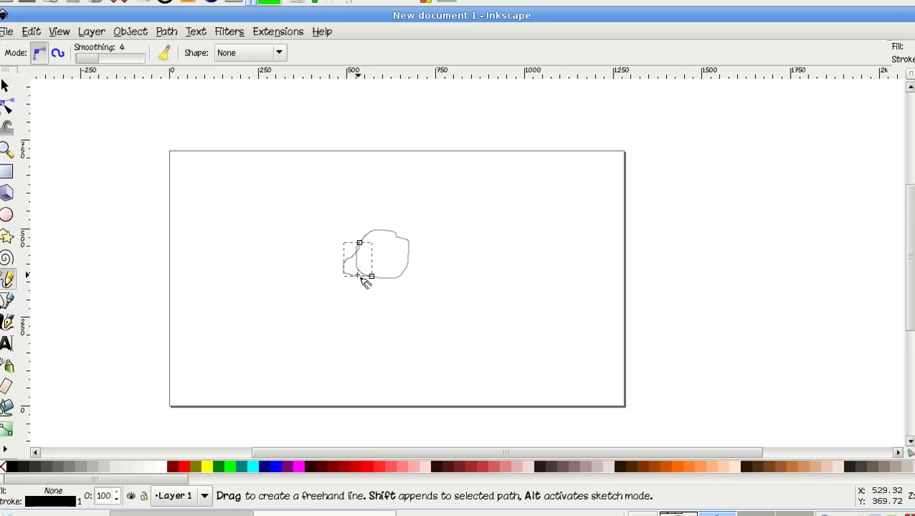
{"action": "mouse_move", "coordinate": [359, 275]}
{"action": "left_mouse_down"}
{"action": "mouse_move", "coordinate": [368, 289]}
{"action": "mouse_move", "coordinate": [344, 338]}
{"action": "mouse_move", "coordinate": [343, 389]}
{"action": "mouse_move", "coordinate": [356, 391]}
{"action": "mouse_move", "coordinate": [358, 373]}
{"action": "mouse_move", "coordinate": [401, 390]}
{"action": "left_mouse_up"}
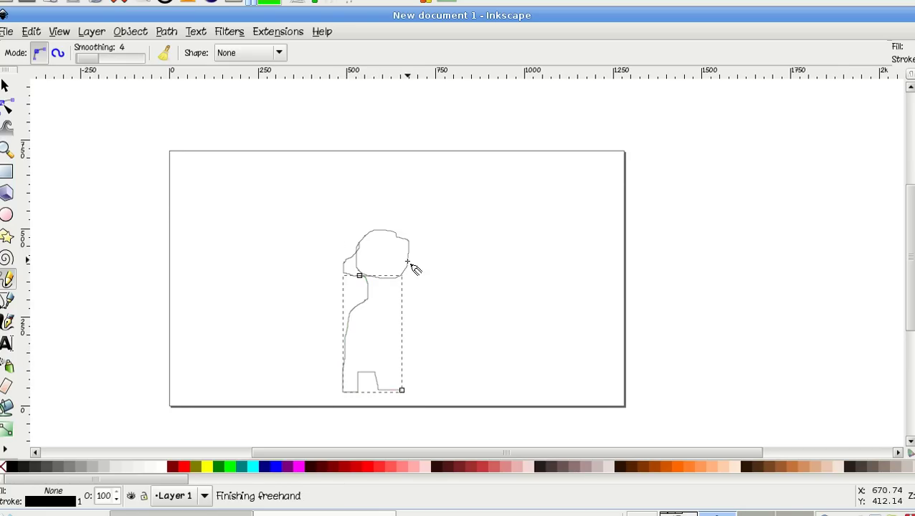
{"action": "mouse_move", "coordinate": [403, 272]}
{"action": "left_mouse_down"}
{"action": "mouse_move", "coordinate": [394, 294]}
{"action": "mouse_move", "coordinate": [401, 390]}
{"action": "left_mouse_up"}
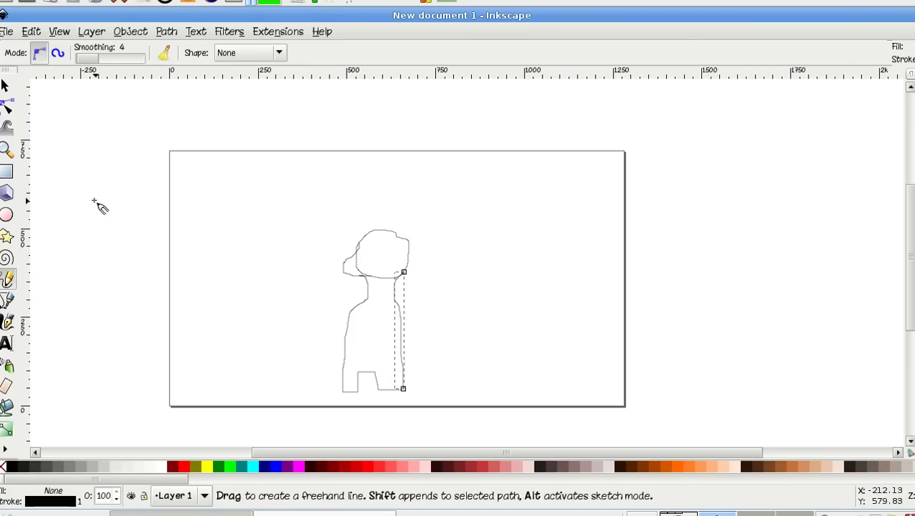
Move the head and muzzle outlines together straight up by about 74 px, clear of the neck.
{"action": "left_click", "coordinate": [11, 86]}
{"action": "left_click", "coordinate": [332, 249]}
{"action": "left_click_drag", "start_coordinate": [317, 233], "coordinate": [468, 293]}
{"action": "left_click", "coordinate": [430, 271]}
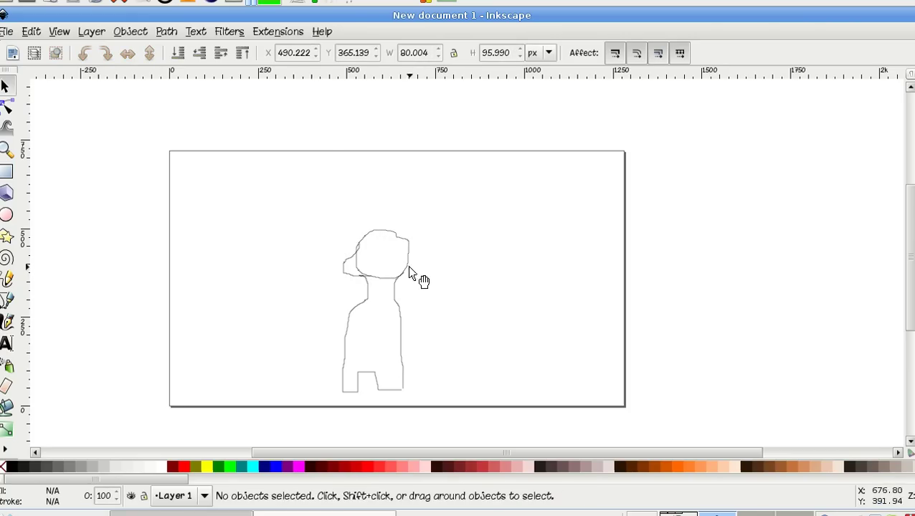
{"action": "scroll", "coordinate": [410, 287], "scroll_direction": "up", "scroll_amount": 1}
{"action": "scroll", "coordinate": [413, 292], "scroll_direction": "up", "scroll_amount": 1}
{"action": "left_click", "coordinate": [416, 249]}
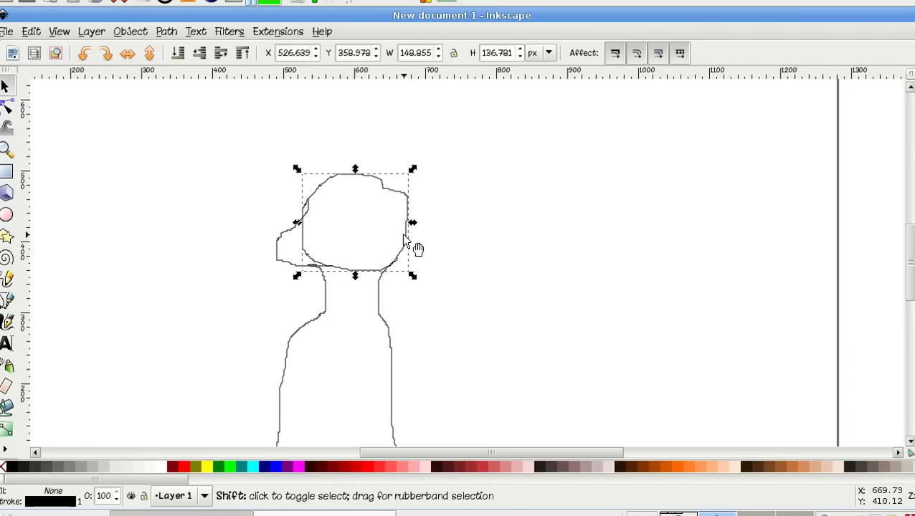
{"action": "left_click", "coordinate": [293, 235], "text": "shift"}
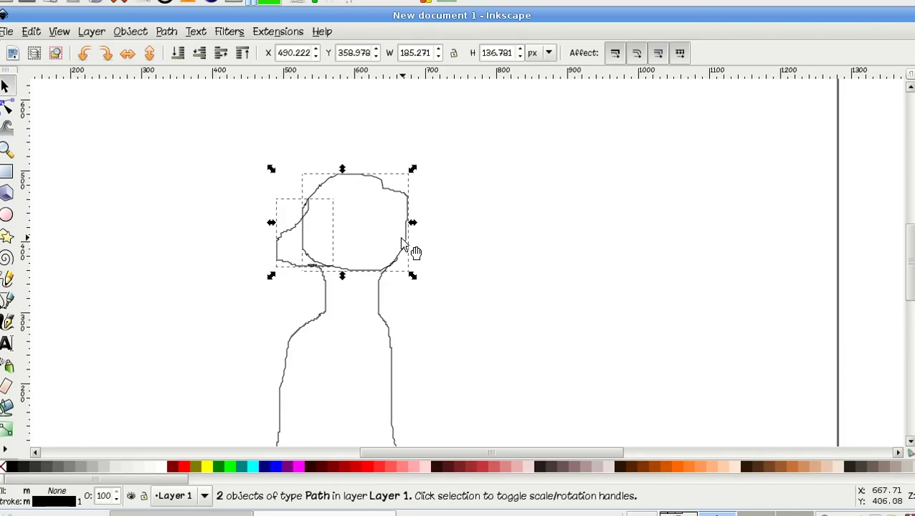
{"action": "left_click_drag", "start_coordinate": [403, 252], "coordinate": [405, 204]}
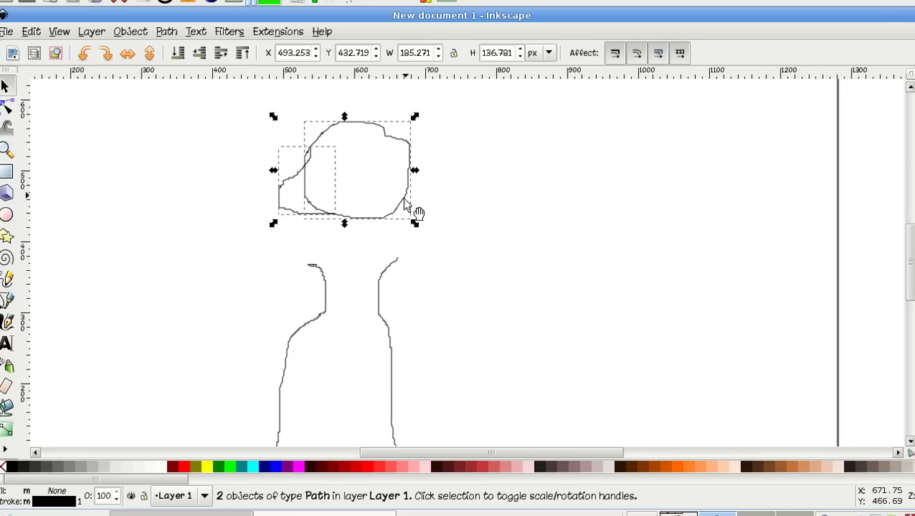
Stretch both side outlines of the body upward to meet the raised head, making the main body outline about 401 px tall.
{"action": "left_click", "coordinate": [382, 302]}
{"action": "left_click_drag", "start_coordinate": [390, 256], "coordinate": [382, 208]}
{"action": "left_click", "coordinate": [294, 281]}
{"action": "left_click", "coordinate": [315, 272]}
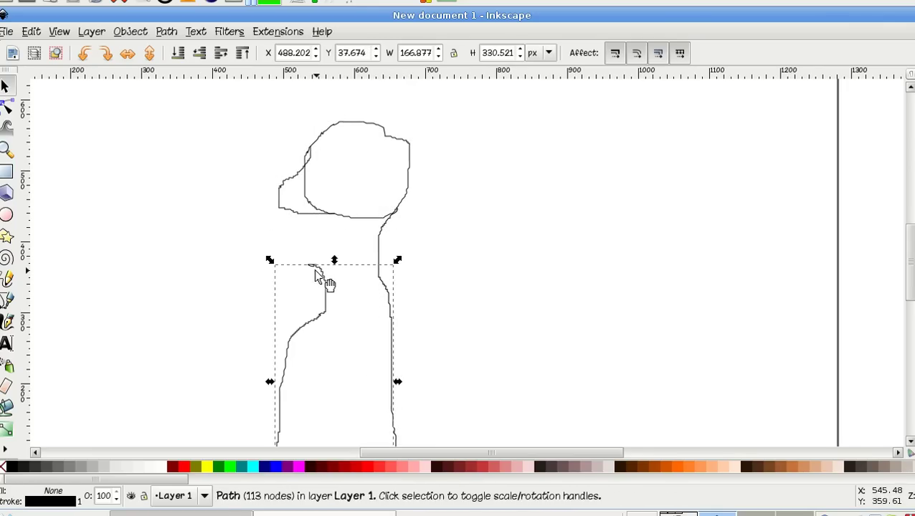
{"action": "left_click_drag", "start_coordinate": [334, 259], "coordinate": [337, 219]}
{"action": "left_click", "coordinate": [441, 245]}
{"action": "scroll", "coordinate": [441, 245], "scroll_direction": "down", "scroll_amount": 2}
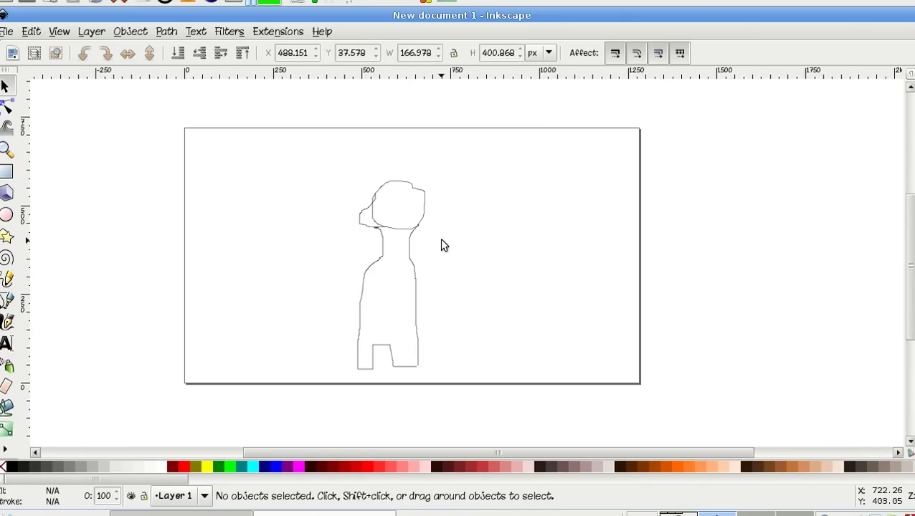
{"action": "left_click", "coordinate": [7, 302]}
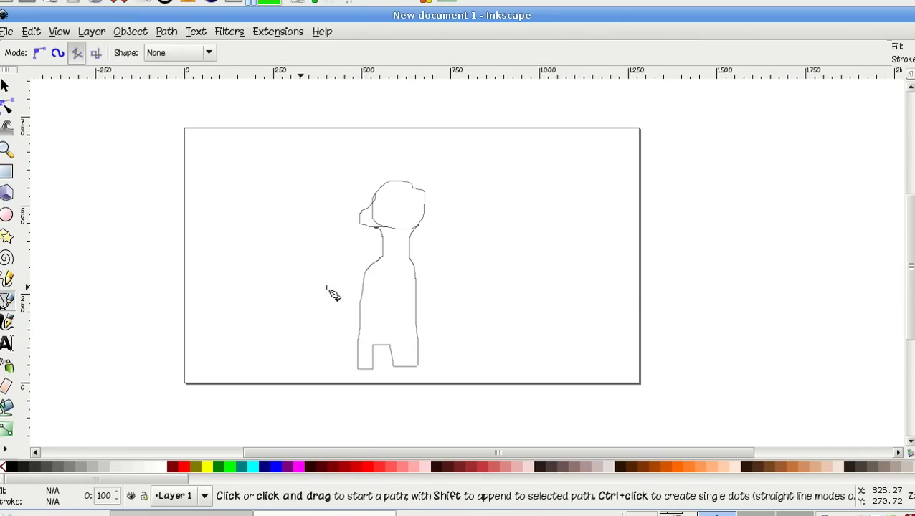
{"action": "left_click", "coordinate": [370, 262]}
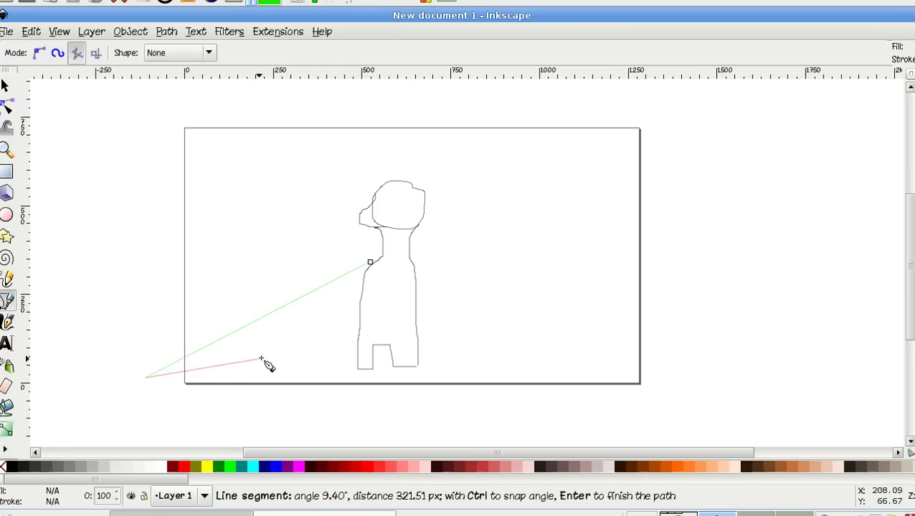
{"action": "key", "text": "Escape"}
Try sketching the upper edge of a wing freehand from the shoulder on the muzzle side, undoing each attempt.
{"action": "left_click", "coordinate": [7, 279]}
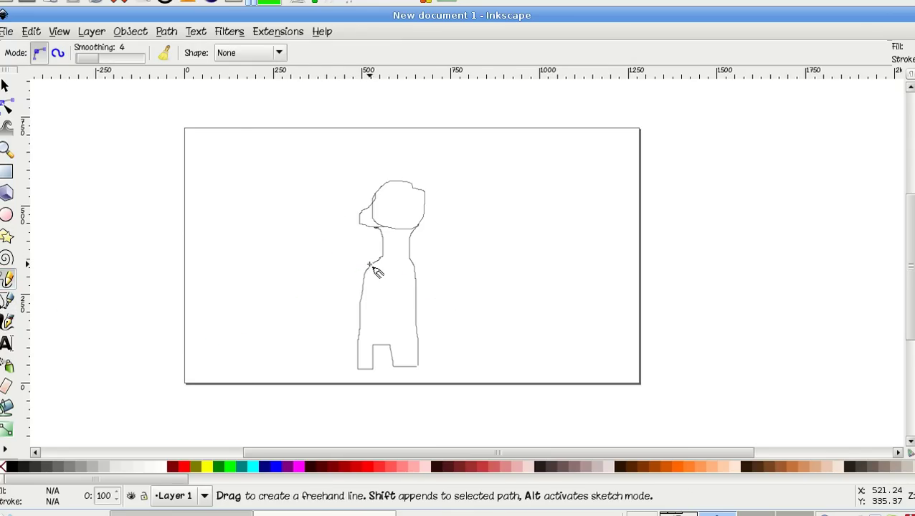
{"action": "mouse_move", "coordinate": [370, 265]}
{"action": "left_mouse_down"}
{"action": "mouse_move", "coordinate": [348, 256]}
{"action": "mouse_move", "coordinate": [328, 225]}
{"action": "mouse_move", "coordinate": [295, 248]}
{"action": "mouse_move", "coordinate": [269, 252]}
{"action": "mouse_move", "coordinate": [318, 257]}
{"action": "left_mouse_up"}
{"action": "left_click", "coordinate": [273, 255]}
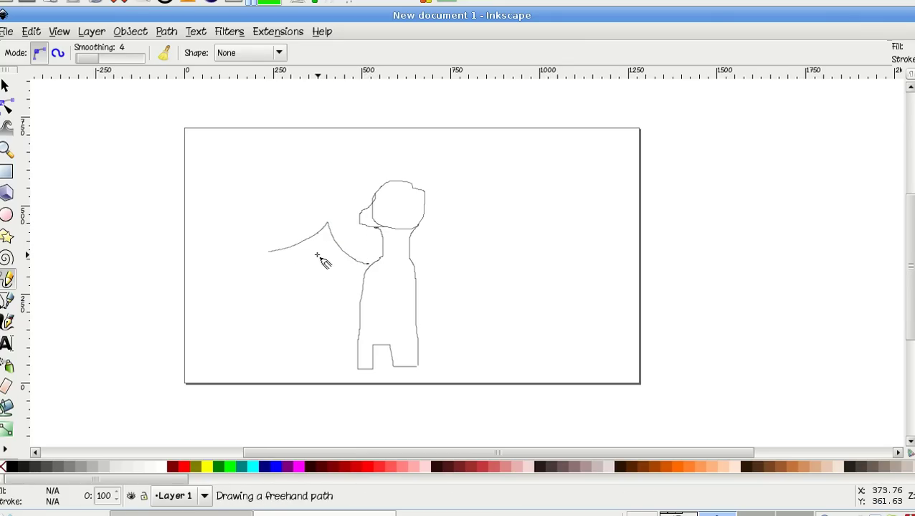
{"action": "key", "text": "ctrl+z"}
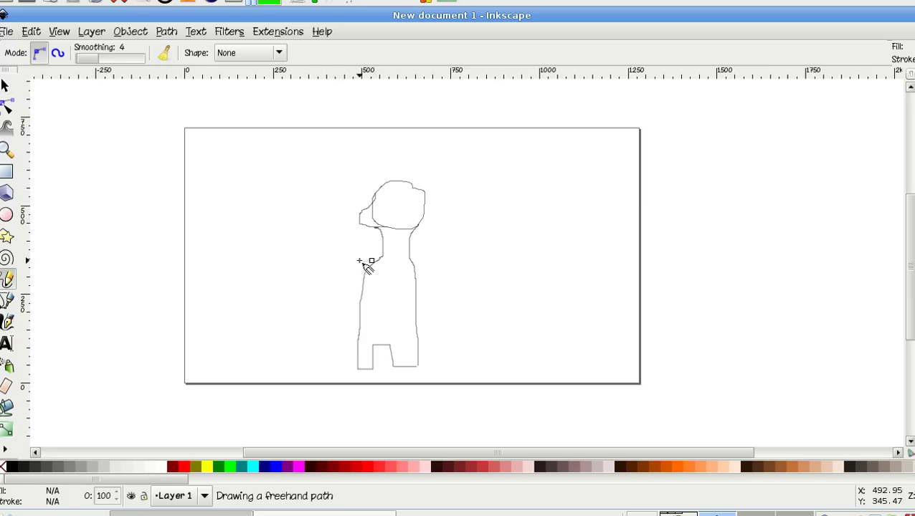
{"action": "mouse_move", "coordinate": [371, 260]}
{"action": "left_mouse_down"}
{"action": "mouse_move", "coordinate": [332, 246]}
{"action": "mouse_move", "coordinate": [320, 219]}
{"action": "left_mouse_up"}
{"action": "key", "text": "ctrl+z"}
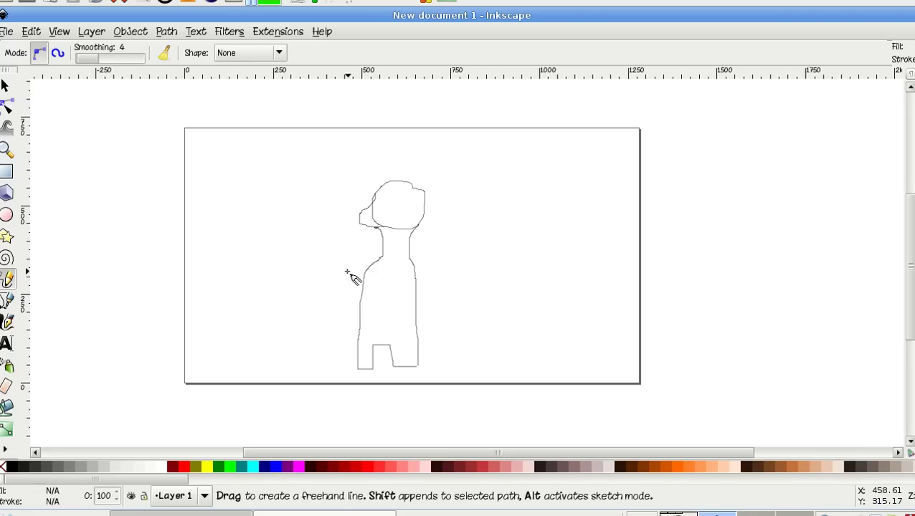
{"action": "mouse_move", "coordinate": [363, 264]}
{"action": "left_mouse_down"}
{"action": "mouse_move", "coordinate": [321, 220]}
{"action": "mouse_move", "coordinate": [244, 262]}
{"action": "left_mouse_up"}
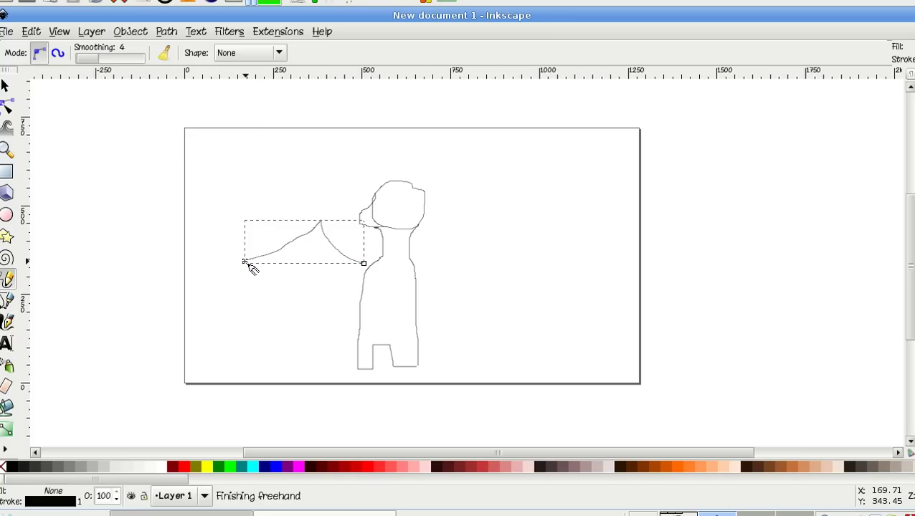
{"action": "key", "text": "ctrl+z"}
Draw a closed feathered wing freehand from the muzzle-side shoulder and resize it to about 444 by 267 px.
{"action": "mouse_move", "coordinate": [364, 262]}
{"action": "left_mouse_down"}
{"action": "mouse_move", "coordinate": [342, 248]}
{"action": "mouse_move", "coordinate": [327, 215]}
{"action": "mouse_move", "coordinate": [302, 266]}
{"action": "mouse_move", "coordinate": [256, 290]}
{"action": "mouse_move", "coordinate": [269, 307]}
{"action": "mouse_move", "coordinate": [307, 300]}
{"action": "mouse_move", "coordinate": [312, 310]}
{"action": "mouse_move", "coordinate": [335, 289]}
{"action": "mouse_move", "coordinate": [338, 308]}
{"action": "mouse_move", "coordinate": [367, 265]}
{"action": "left_mouse_up"}
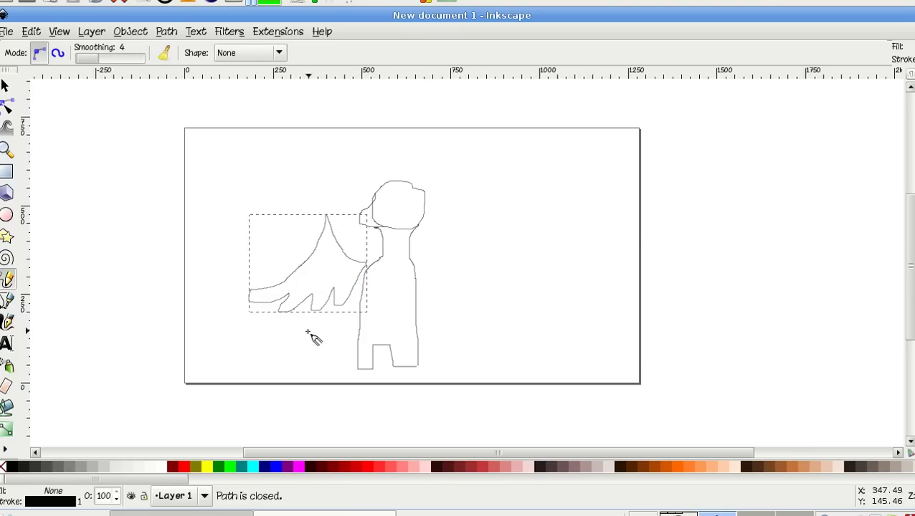
{"action": "left_click", "coordinate": [6, 86]}
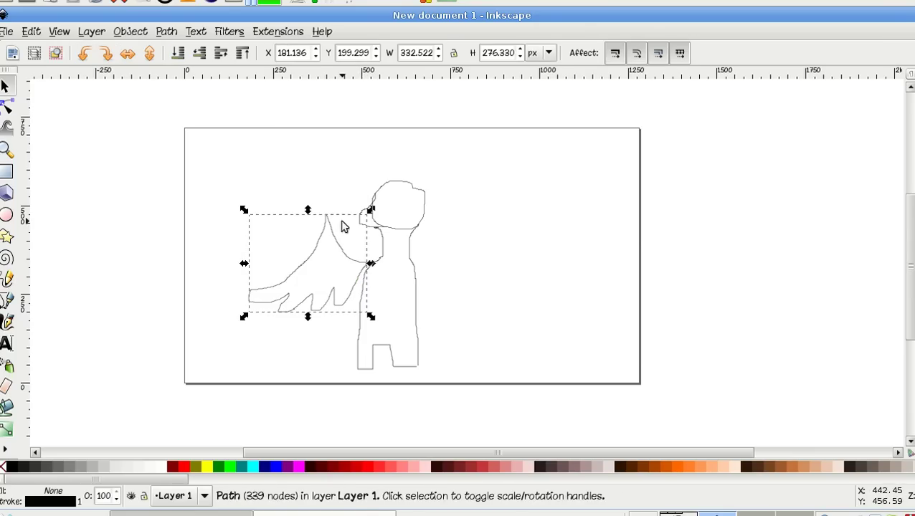
{"action": "left_click_drag", "start_coordinate": [244, 263], "coordinate": [208, 268]}
{"action": "mouse_move", "coordinate": [288, 209]}
{"action": "left_mouse_down"}
{"action": "mouse_move", "coordinate": [285, 222]}
{"action": "mouse_move", "coordinate": [285, 211]}
{"action": "left_mouse_up"}
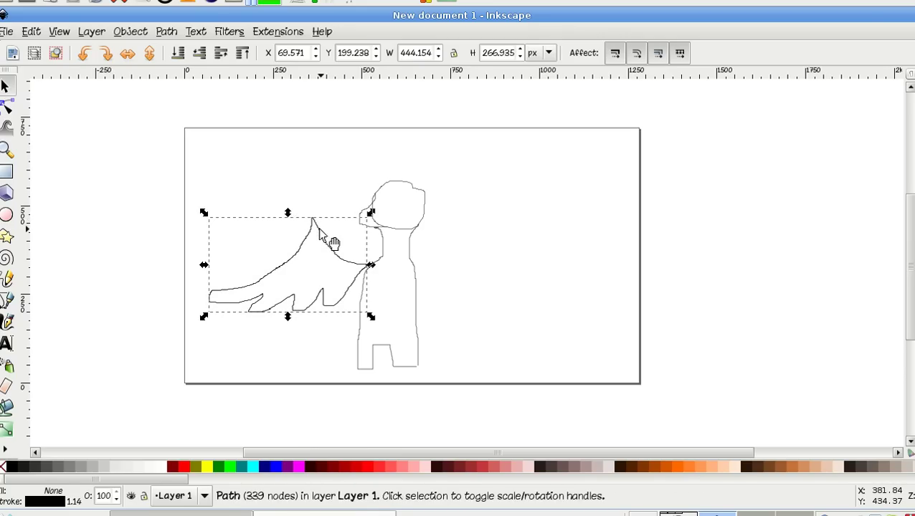
Duplicate the wing, flip the copy horizontally and nudge it toward the opposite side of the body.
{"action": "left_click", "coordinate": [128, 58]}
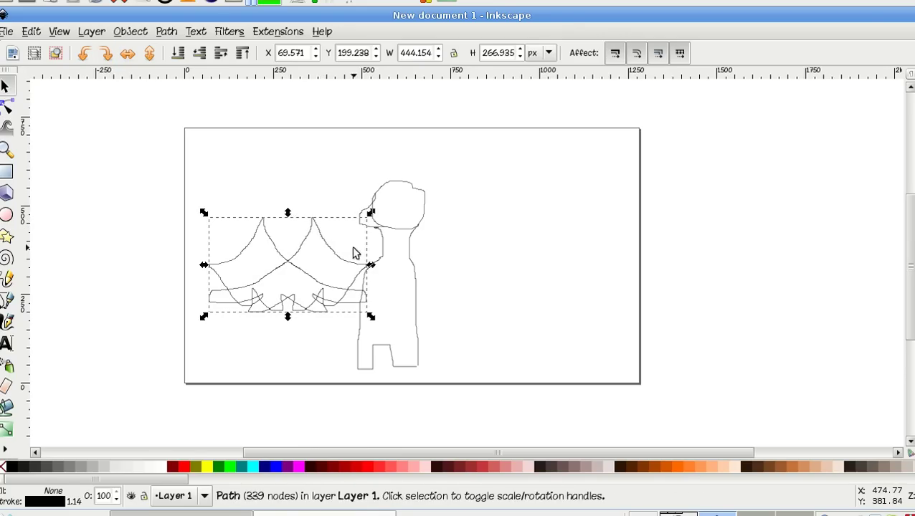
{"action": "left_click", "coordinate": [295, 266]}
{"action": "key", "text": "Right"}
{"action": "key", "text": "Right"}
{"action": "key", "text": "Right"}
{"action": "key", "text": "Right"}
{"action": "key", "text": "Right"}
{"action": "key", "text": "Right"}
{"action": "key", "text": "Right"}
{"action": "key", "text": "Right"}
{"action": "key", "text": "Right"}
{"action": "key", "text": "Right"}
{"action": "key", "text": "Right"}
{"action": "key", "text": "Right"}
{"action": "key", "text": "Right"}
{"action": "key", "text": "Right"}
{"action": "key", "text": "Right"}
{"action": "key", "text": "Right"}
{"action": "key", "text": "Right"}
{"action": "key", "text": "Right"}
{"action": "key", "text": "Right"}
{"action": "key", "text": "Right"}
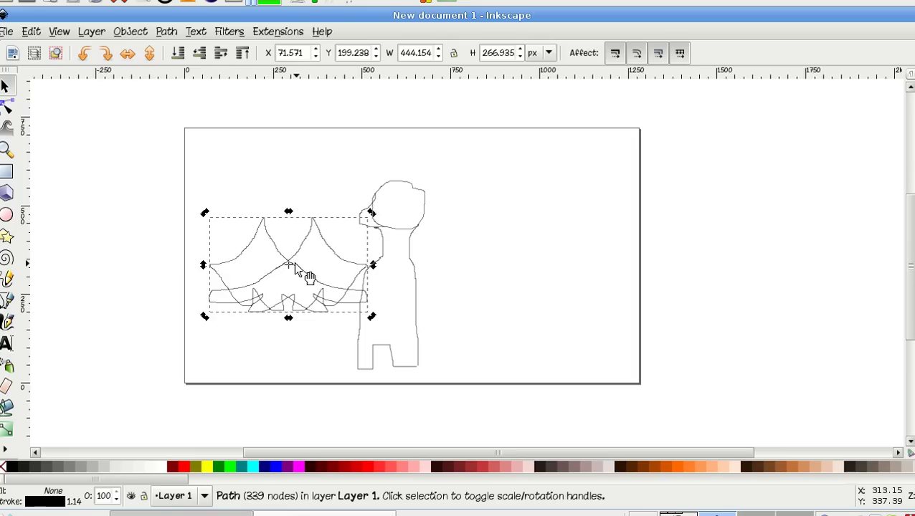
Try placing the mirrored wing at X positions of 300 px and 900 px.
{"action": "left_click", "coordinate": [292, 53]}
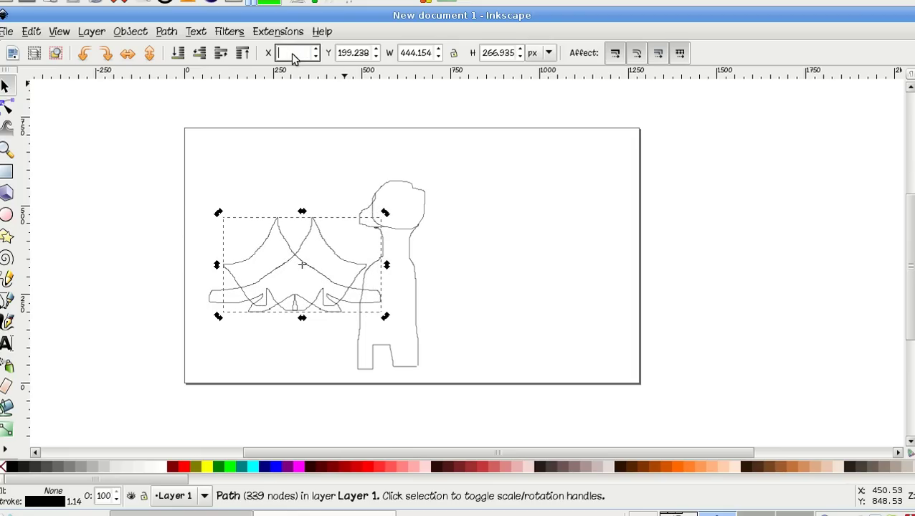
{"action": "key", "text": "Return"}
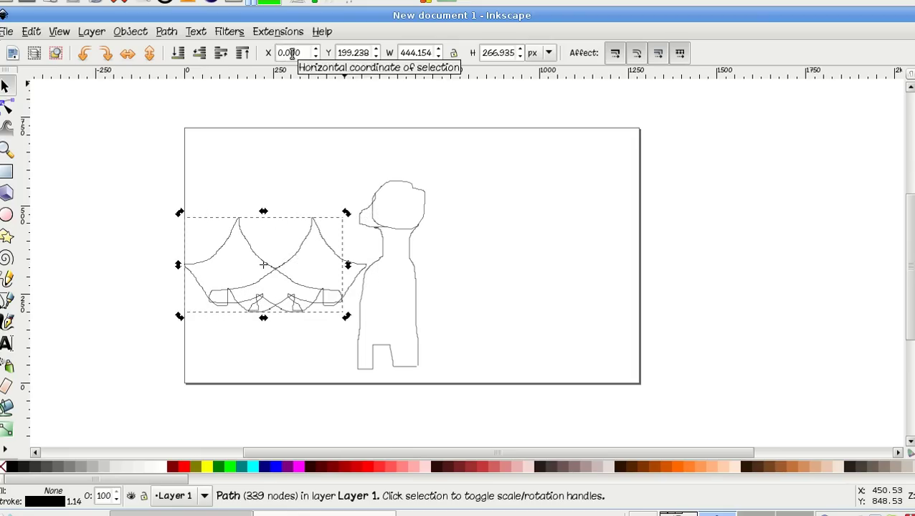
{"action": "type", "text": "300"}
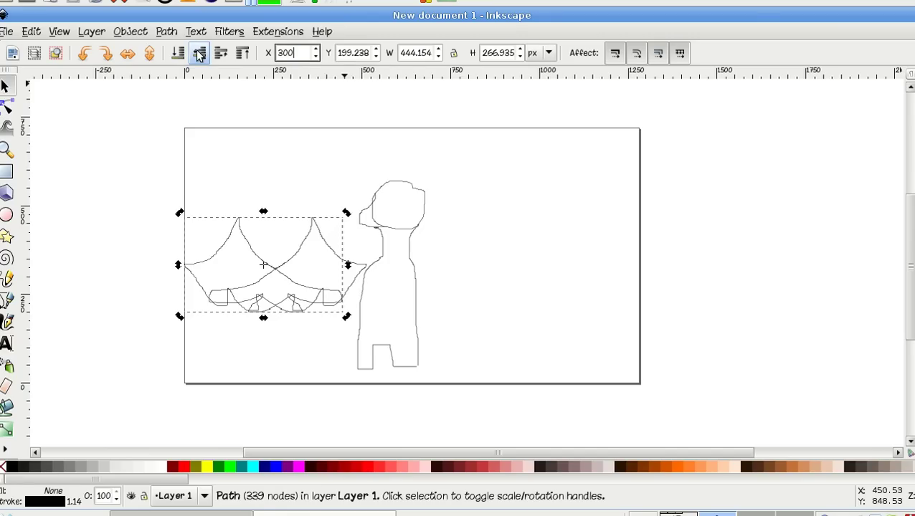
{"action": "key", "text": "Return"}
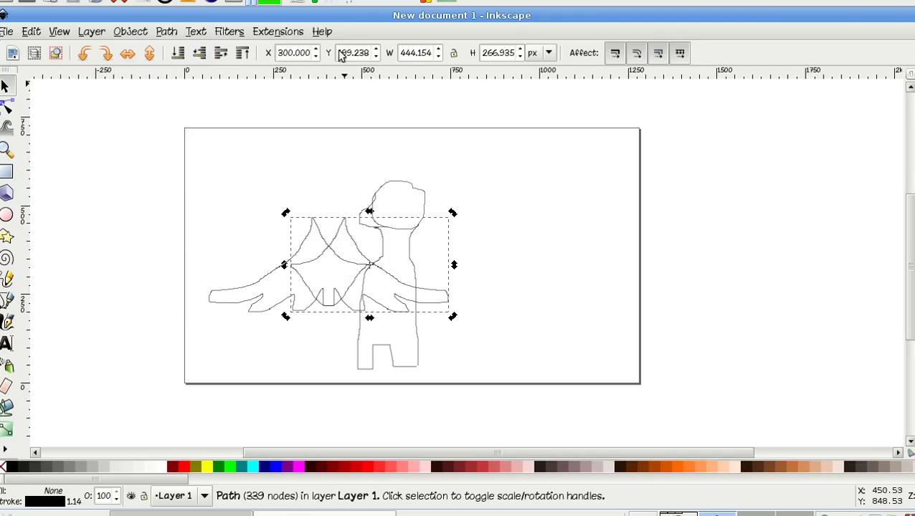
{"action": "left_click_drag", "start_coordinate": [279, 56], "coordinate": [324, 57]}
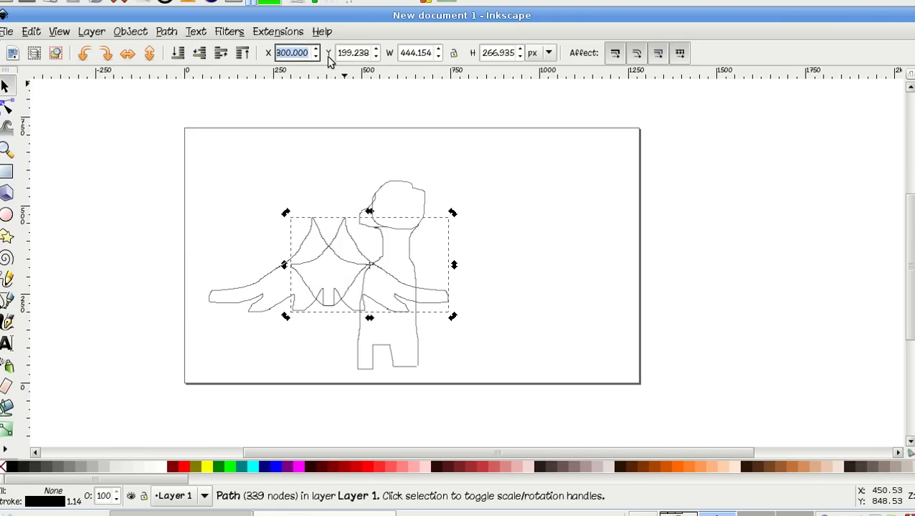
{"action": "type", "text": "12"}
{"action": "key", "text": "Return"}
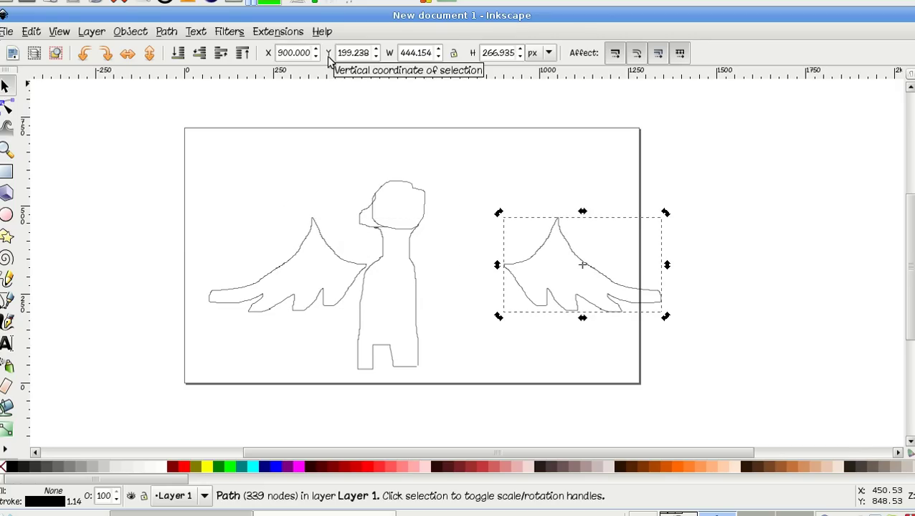
Set the mirrored wing's X position to 656 px so it attaches to the body's opposite shoulder, and deselect it.
{"action": "left_click", "coordinate": [276, 56]}
{"action": "key", "text": "Delete"}
{"action": "type", "text": "4"}
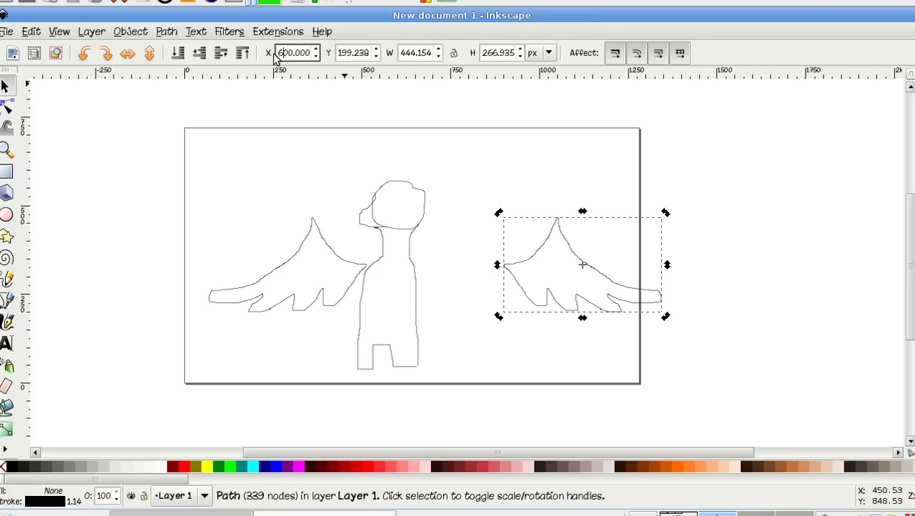
{"action": "key", "text": "Return"}
{"action": "scroll", "coordinate": [276, 57], "scroll_direction": "up", "scroll_amount": 2}
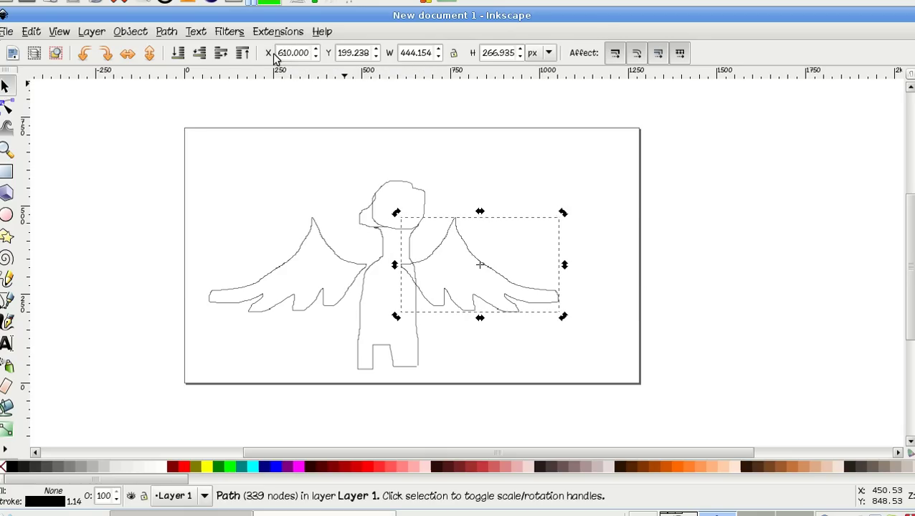
{"action": "scroll", "coordinate": [276, 57], "scroll_direction": "up", "scroll_amount": 10}
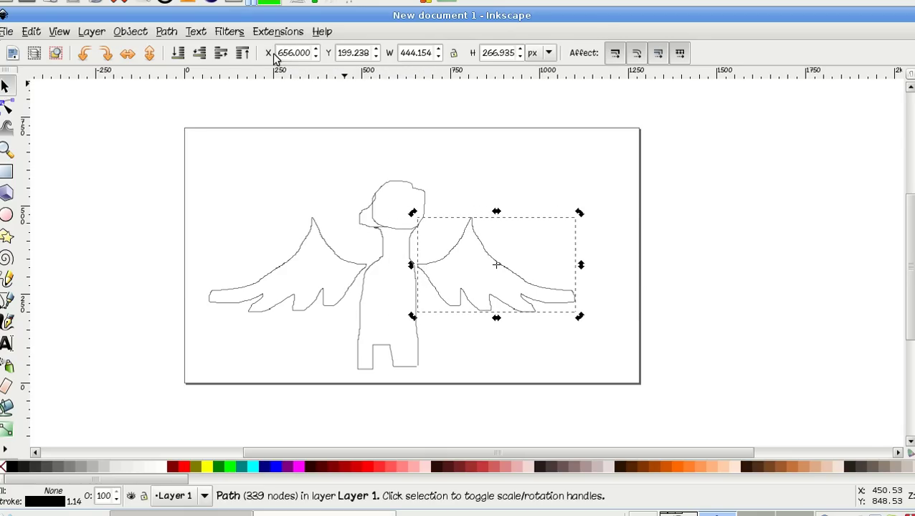
{"action": "left_click", "coordinate": [289, 155]}
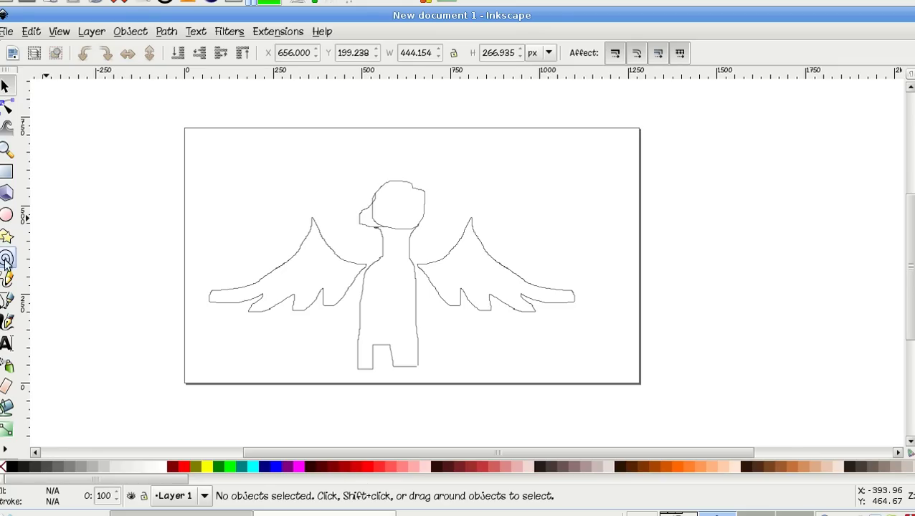
Try drawing a long hair outline freehand over the head and down the back, and delete it.
{"action": "left_click", "coordinate": [7, 323]}
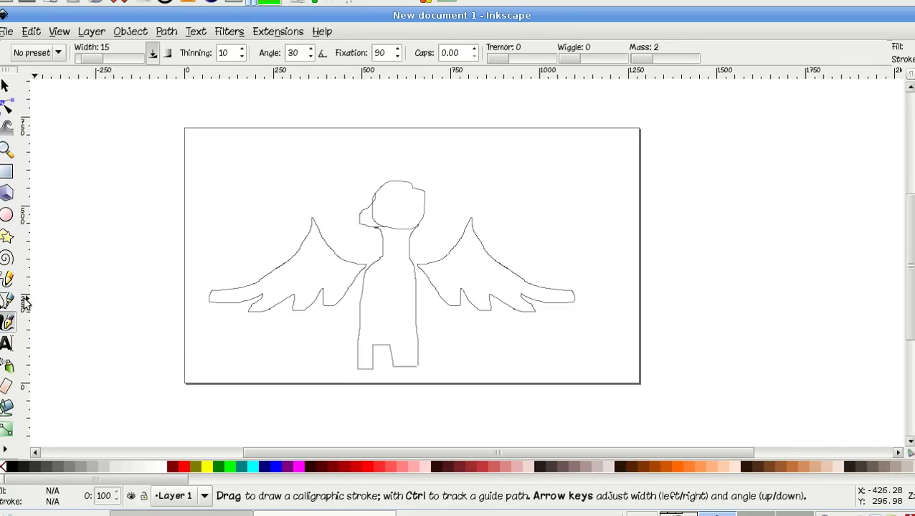
{"action": "left_click", "coordinate": [7, 279]}
{"action": "mouse_move", "coordinate": [388, 181]}
{"action": "left_mouse_down"}
{"action": "mouse_move", "coordinate": [414, 176]}
{"action": "mouse_move", "coordinate": [372, 197]}
{"action": "mouse_move", "coordinate": [404, 177]}
{"action": "mouse_move", "coordinate": [423, 187]}
{"action": "mouse_move", "coordinate": [391, 241]}
{"action": "mouse_move", "coordinate": [389, 268]}
{"action": "mouse_move", "coordinate": [390, 287]}
{"action": "mouse_move", "coordinate": [421, 293]}
{"action": "mouse_move", "coordinate": [423, 270]}
{"action": "mouse_move", "coordinate": [406, 263]}
{"action": "mouse_move", "coordinate": [410, 276]}
{"action": "mouse_move", "coordinate": [399, 277]}
{"action": "mouse_move", "coordinate": [401, 263]}
{"action": "mouse_move", "coordinate": [433, 231]}
{"action": "mouse_move", "coordinate": [436, 190]}
{"action": "mouse_move", "coordinate": [411, 166]}
{"action": "mouse_move", "coordinate": [384, 190]}
{"action": "left_mouse_up"}
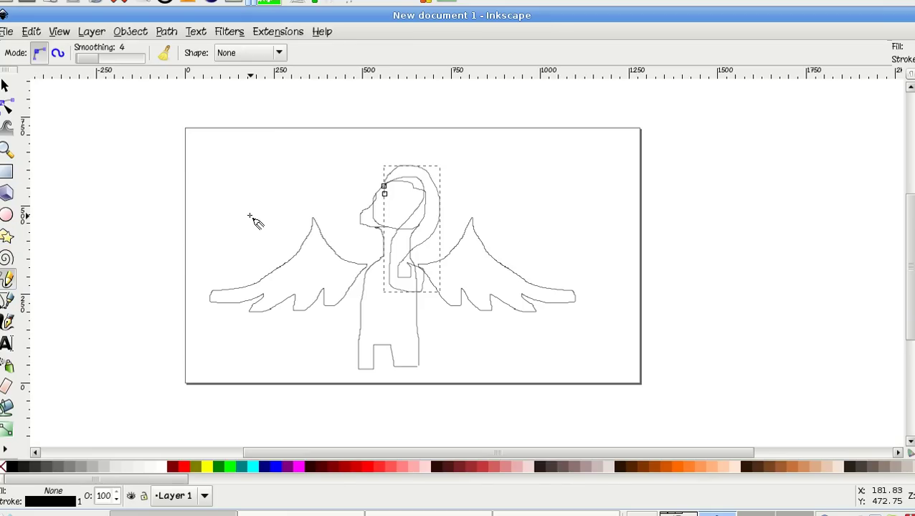
{"action": "key", "text": "Delete"}
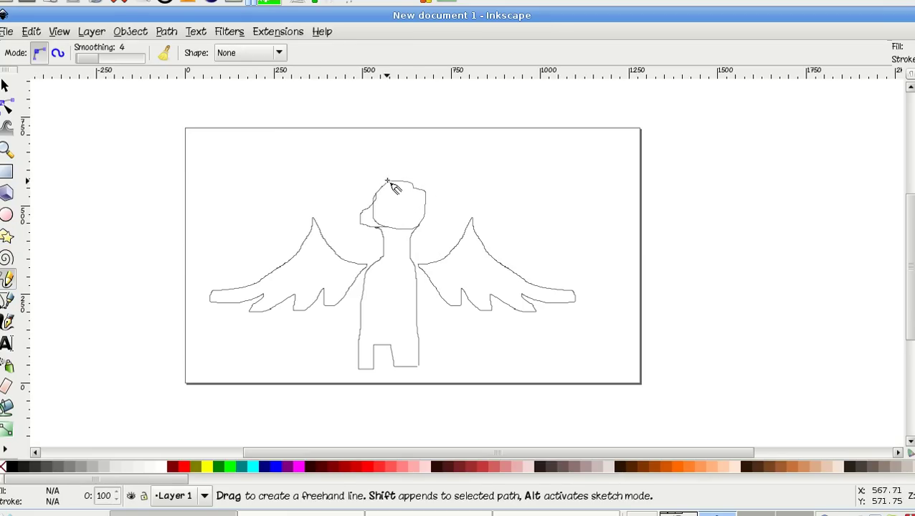
Draw freehand a small pointed ear on the back of the head and a back hair lock about 139 × 334 px curling down over the shoulder.
{"action": "mouse_move", "coordinate": [414, 191]}
{"action": "left_mouse_down"}
{"action": "mouse_move", "coordinate": [421, 171]}
{"action": "mouse_move", "coordinate": [414, 191]}
{"action": "left_mouse_up"}
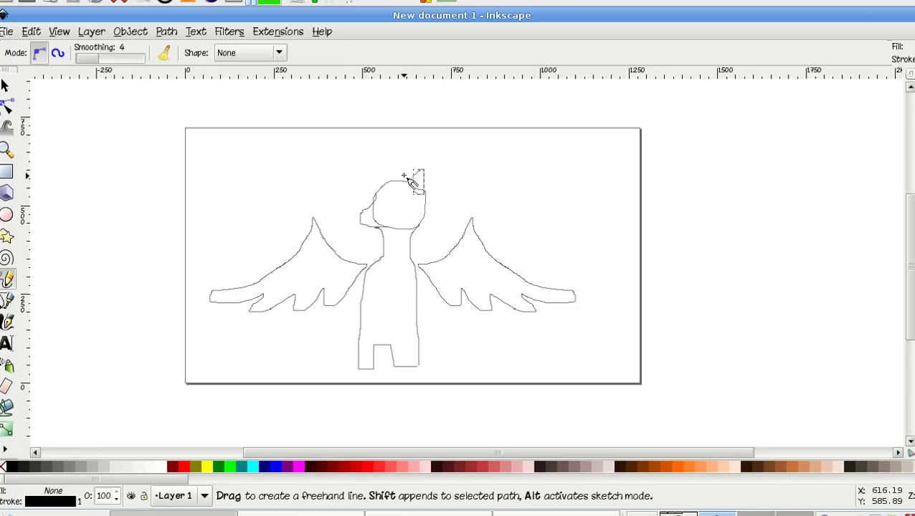
{"action": "left_click_drag", "start_coordinate": [422, 178], "coordinate": [428, 179]}
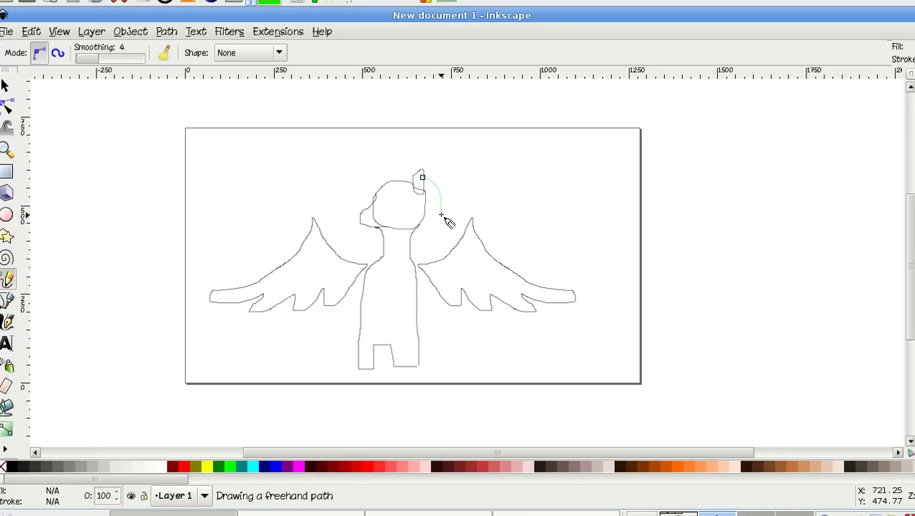
{"action": "left_click_drag", "start_coordinate": [438, 225], "coordinate": [420, 242]}
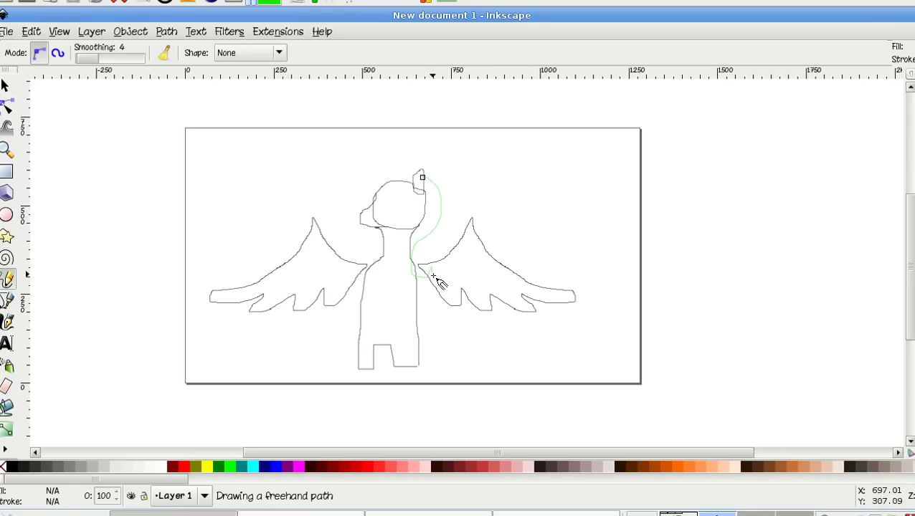
{"action": "mouse_move", "coordinate": [433, 288]}
{"action": "left_mouse_down"}
{"action": "mouse_move", "coordinate": [403, 293]}
{"action": "mouse_move", "coordinate": [393, 242]}
{"action": "mouse_move", "coordinate": [424, 186]}
{"action": "mouse_move", "coordinate": [385, 174]}
{"action": "mouse_move", "coordinate": [361, 201]}
{"action": "left_mouse_up"}
Draw a front hair lock about 220 × 260 px freehand from the ear over the forehead and down past the snout, and deselect it.
{"action": "left_click", "coordinate": [412, 175]}
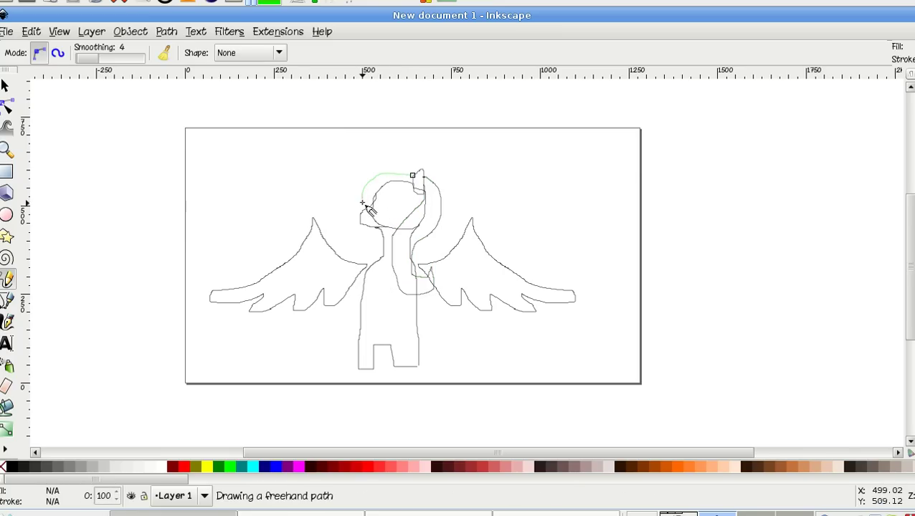
{"action": "mouse_move", "coordinate": [362, 234]}
{"action": "left_mouse_down"}
{"action": "mouse_move", "coordinate": [337, 237]}
{"action": "mouse_move", "coordinate": [338, 254]}
{"action": "mouse_move", "coordinate": [368, 262]}
{"action": "left_mouse_up"}
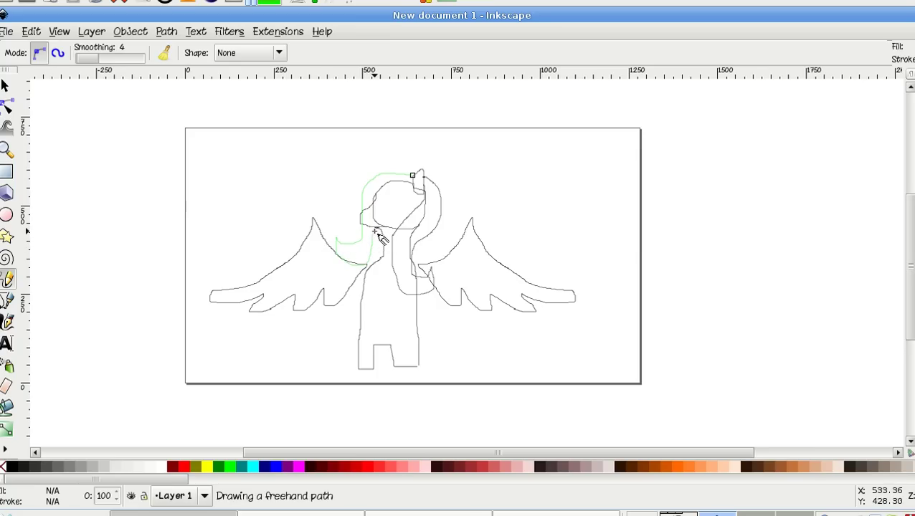
{"action": "left_click_drag", "start_coordinate": [376, 218], "coordinate": [414, 178]}
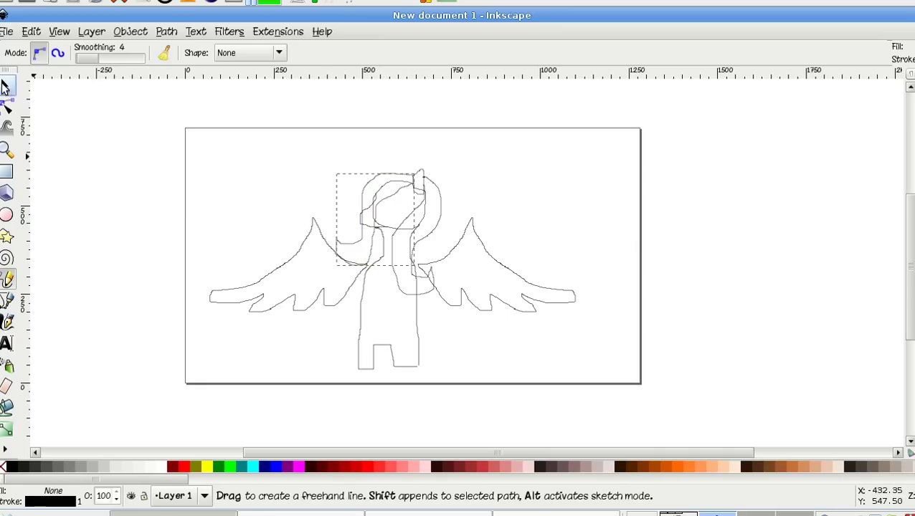
{"action": "scroll", "coordinate": [226, 126], "scroll_direction": "right", "scroll_amount": 3}
{"action": "scroll", "coordinate": [226, 126], "scroll_direction": "down", "scroll_amount": 2}
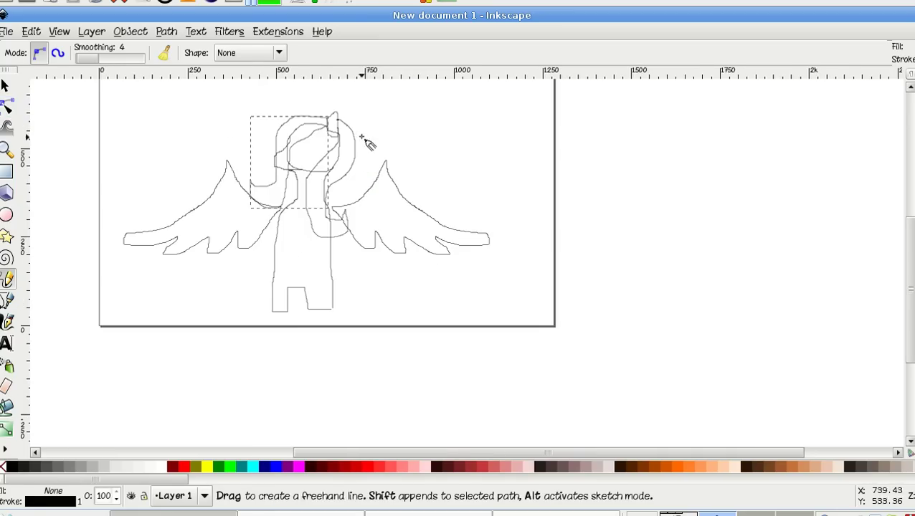
{"action": "scroll", "coordinate": [293, 202], "scroll_direction": "left", "scroll_amount": 6}
{"action": "scroll", "coordinate": [293, 199], "scroll_direction": "up", "scroll_amount": 3}
{"action": "left_click", "coordinate": [5, 85]}
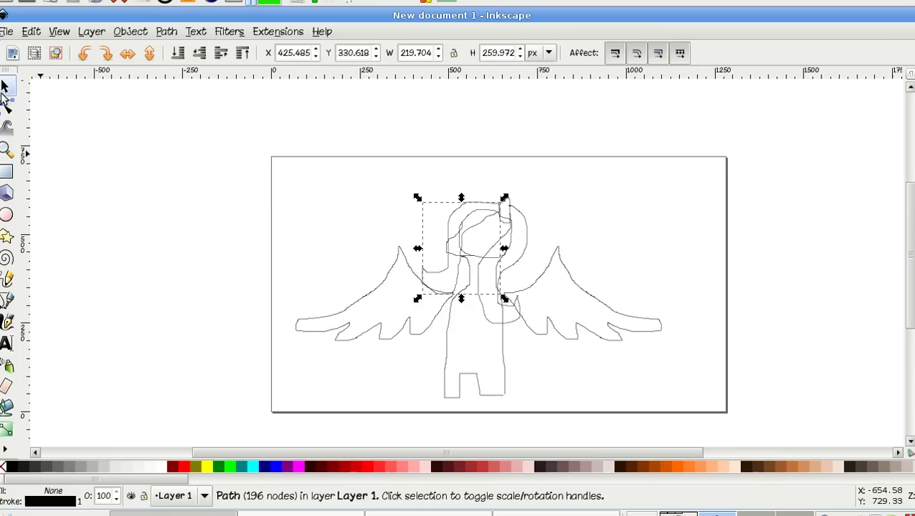
{"action": "left_click", "coordinate": [308, 165]}
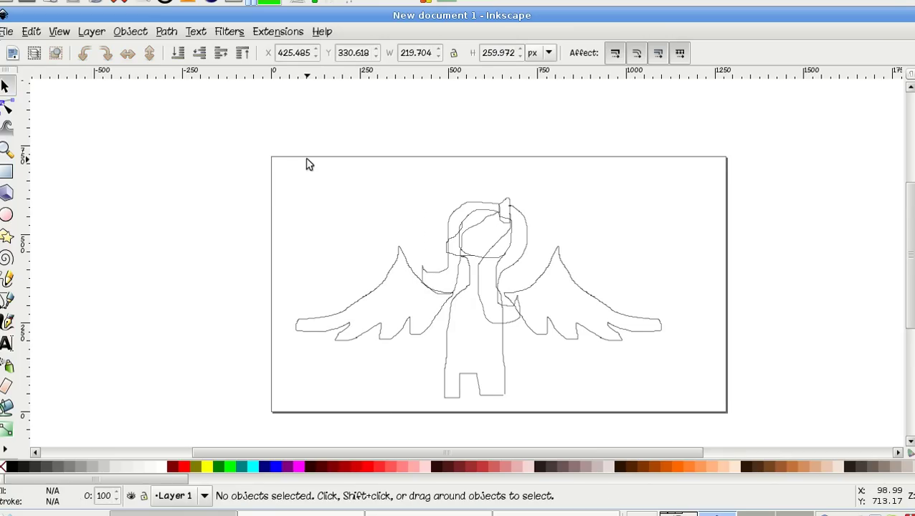
Select the snout, head and ear paths together, rotate them slightly counterclockwise, and deselect them.
{"action": "left_click", "coordinate": [463, 240]}
{"action": "scroll", "coordinate": [506, 247], "scroll_direction": "up", "scroll_amount": 3, "text": "ctrl"}
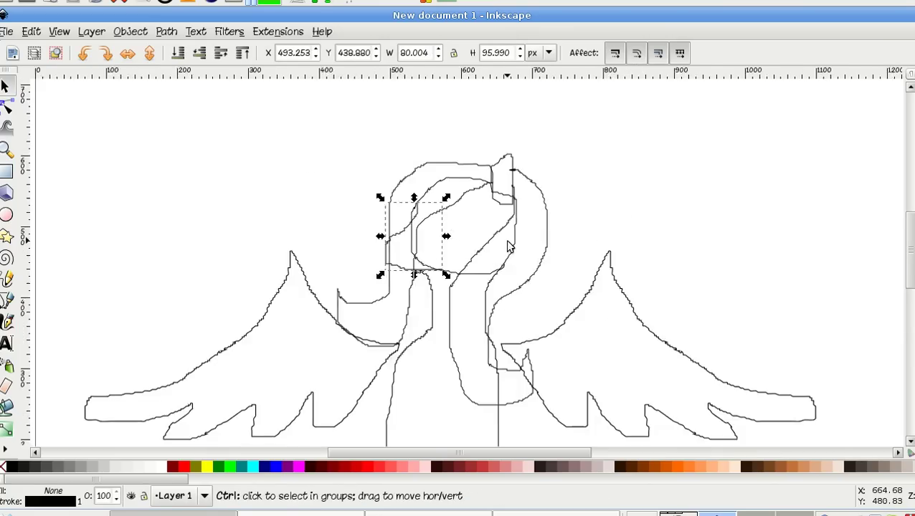
{"action": "left_click", "coordinate": [477, 291], "text": "shift"}
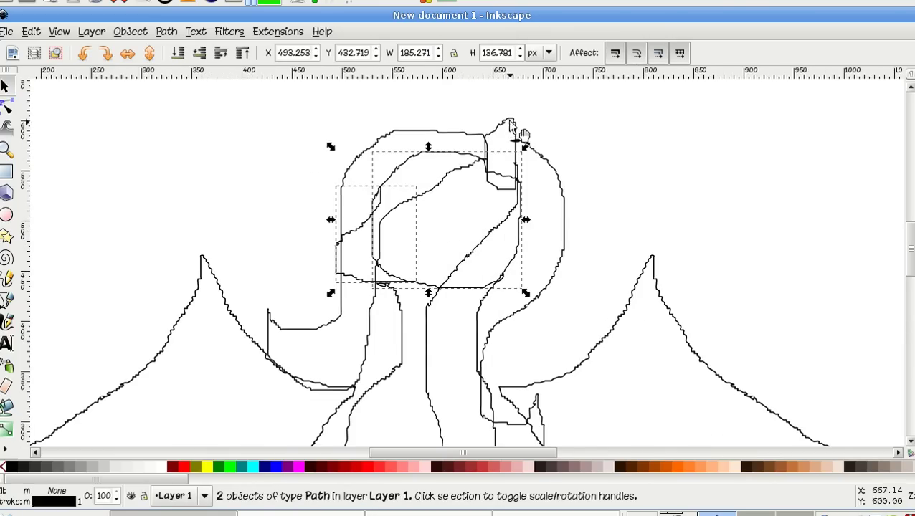
{"action": "left_click", "coordinate": [516, 136], "text": "shift"}
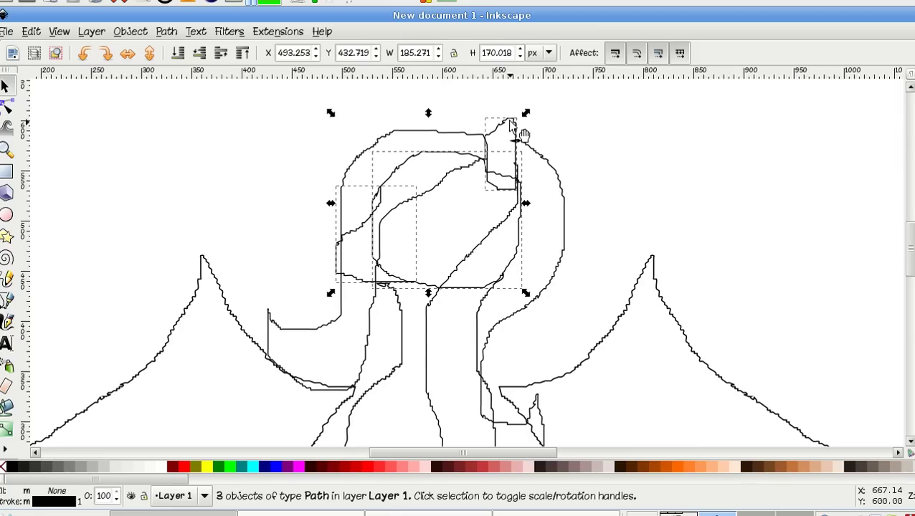
{"action": "left_click", "coordinate": [432, 157]}
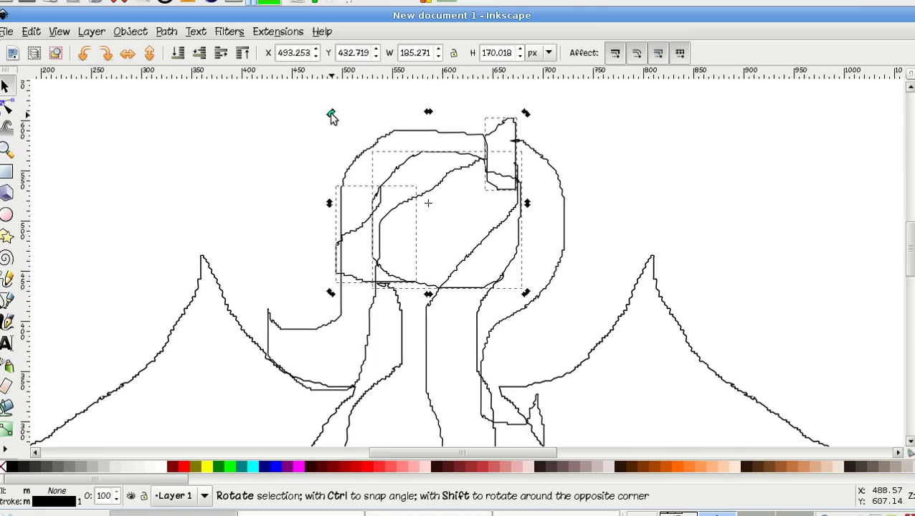
{"action": "left_click_drag", "start_coordinate": [331, 116], "coordinate": [321, 136]}
{"action": "left_click", "coordinate": [309, 230]}
Stretch the front hair lock downward, and stretch the back hair lock downward to about 379 px high.
{"action": "scroll", "coordinate": [309, 230], "scroll_direction": "down", "scroll_amount": 3}
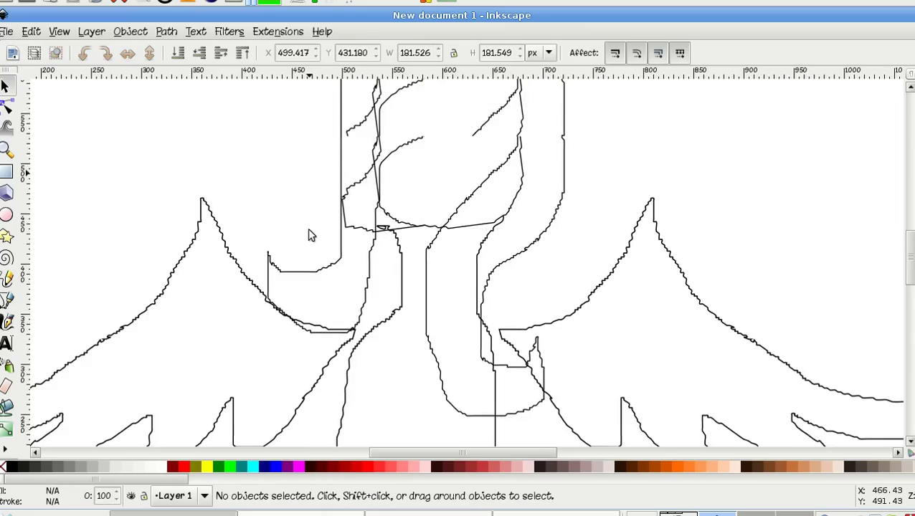
{"action": "left_click", "coordinate": [378, 280]}
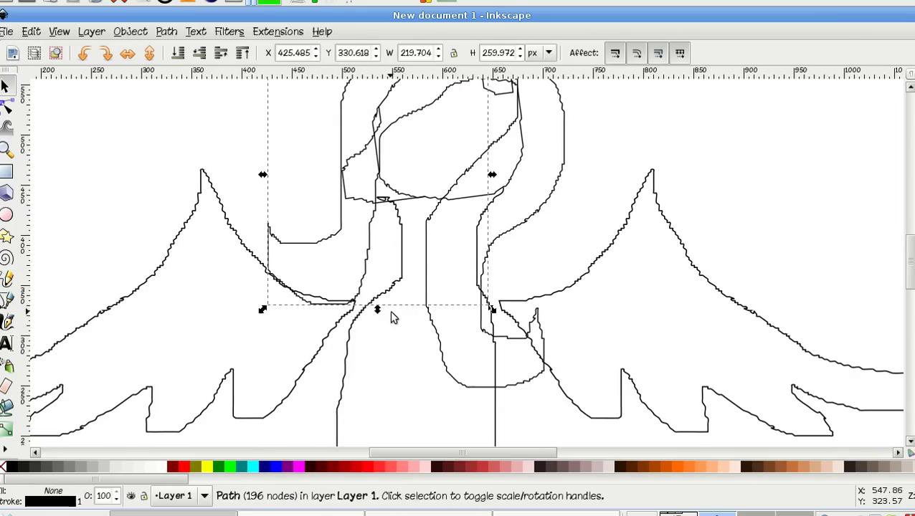
{"action": "left_click_drag", "start_coordinate": [378, 310], "coordinate": [357, 365]}
{"action": "left_click", "coordinate": [485, 392]}
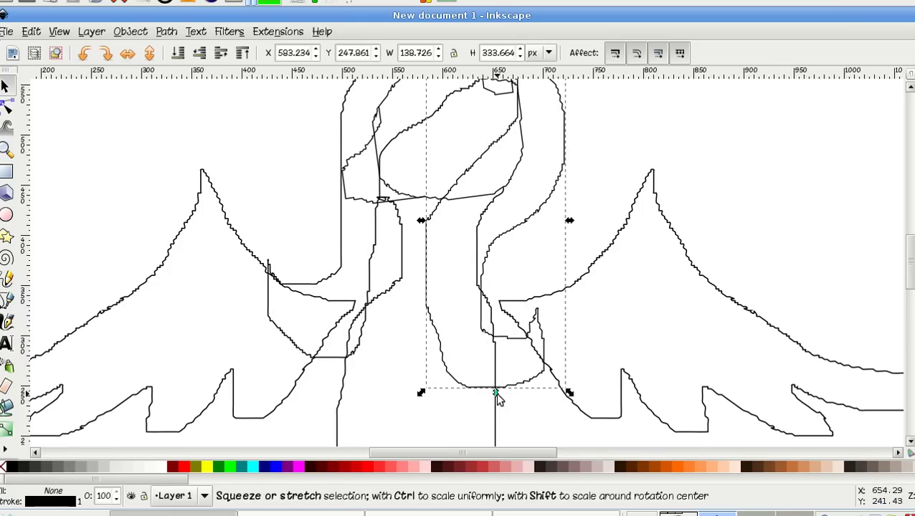
{"action": "mouse_move", "coordinate": [496, 390]}
{"action": "left_mouse_down"}
{"action": "mouse_move", "coordinate": [497, 444]}
{"action": "mouse_move", "coordinate": [490, 435]}
{"action": "left_mouse_up"}
{"action": "left_click", "coordinate": [387, 314]}
Shrink the snout to about 76 px wide and 86 px high, and nudge it to about X 504 px, Y 434 px.
{"action": "scroll", "coordinate": [388, 321], "scroll_direction": "up", "scroll_amount": 3}
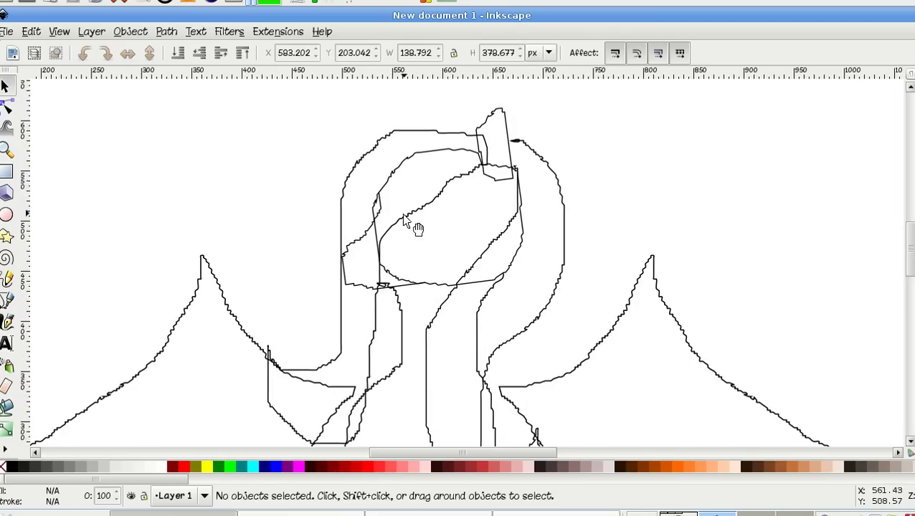
{"action": "left_click", "coordinate": [349, 246]}
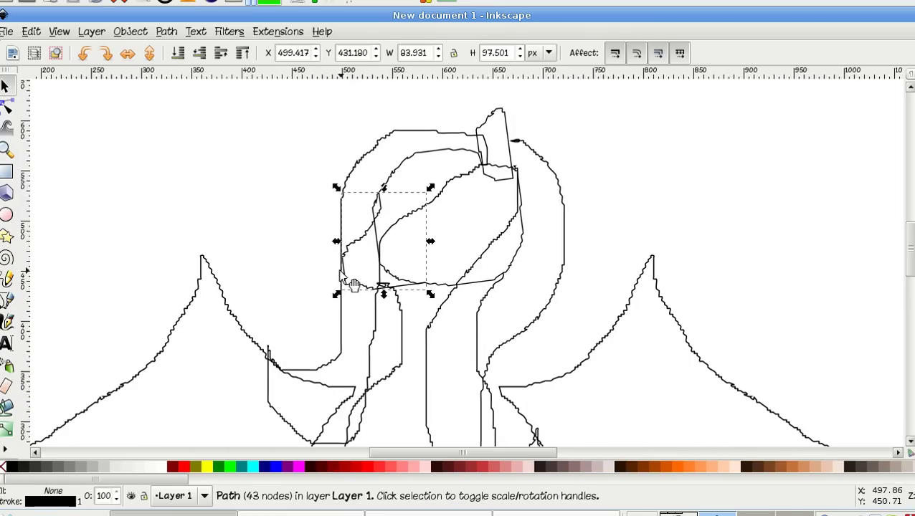
{"action": "left_click_drag", "start_coordinate": [336, 242], "coordinate": [349, 245]}
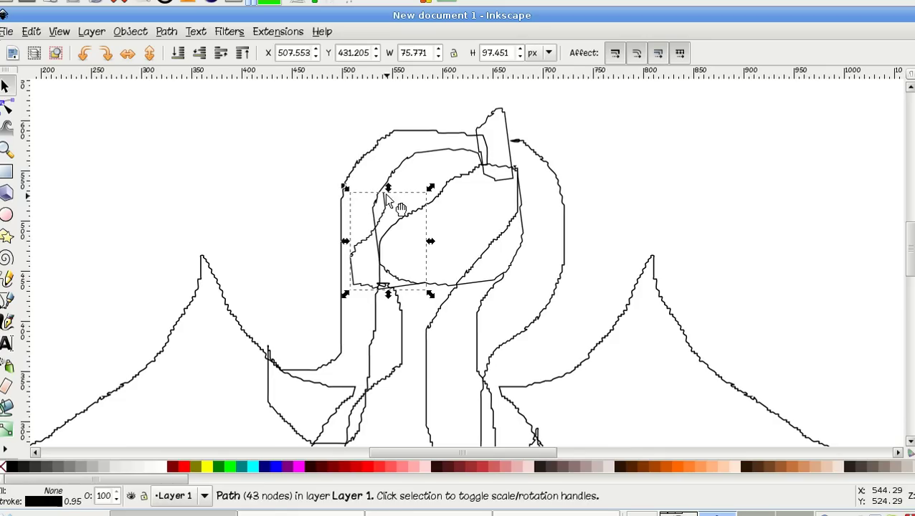
{"action": "mouse_move", "coordinate": [388, 189]}
{"action": "left_mouse_down"}
{"action": "mouse_move", "coordinate": [387, 206]}
{"action": "mouse_move", "coordinate": [385, 199]}
{"action": "left_mouse_up"}
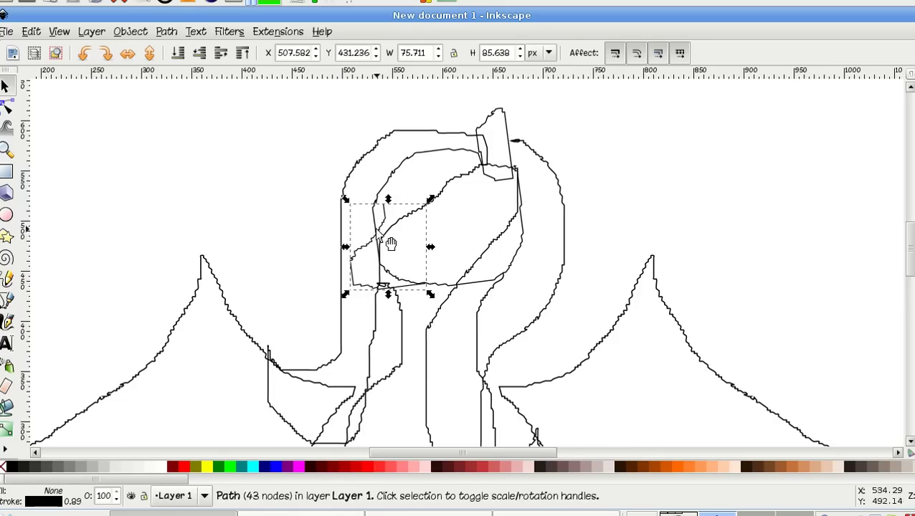
{"action": "left_click_drag", "start_coordinate": [389, 243], "coordinate": [386, 240]}
{"action": "left_click", "coordinate": [259, 222]}
Rotate the snout and head together slightly further counterclockwise, and move the ear up to about Y 549 px.
{"action": "scroll", "coordinate": [260, 227], "scroll_direction": "down", "scroll_amount": 1}
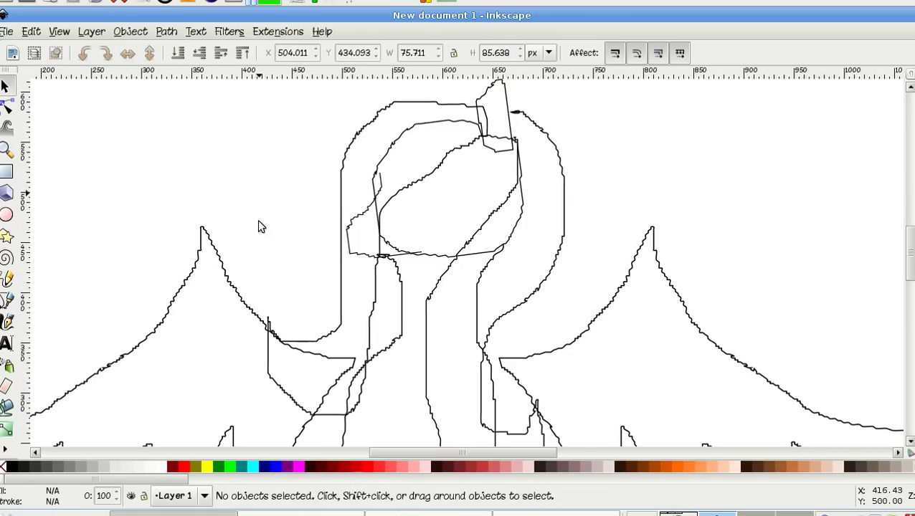
{"action": "scroll", "coordinate": [260, 226], "scroll_direction": "down", "scroll_amount": 2}
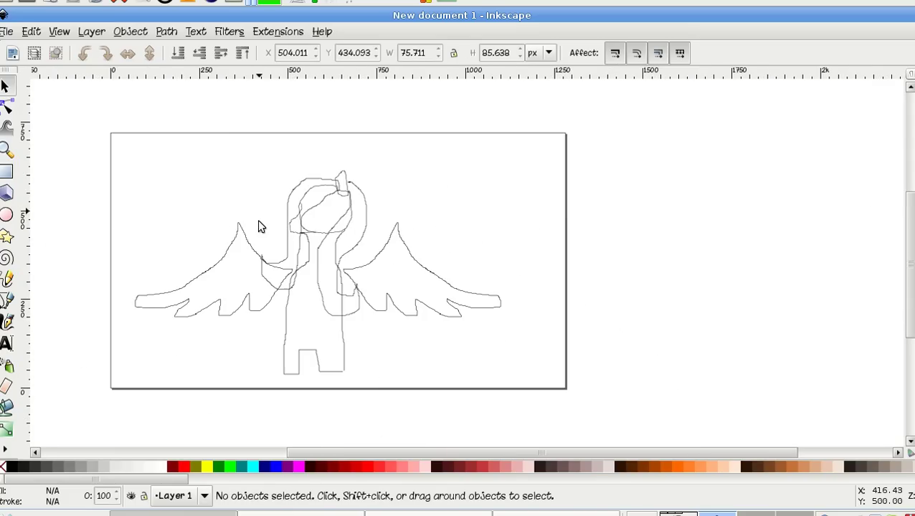
{"action": "scroll", "coordinate": [308, 207], "scroll_direction": "up", "scroll_amount": 2}
{"action": "left_click", "coordinate": [301, 201], "text": "shift"}
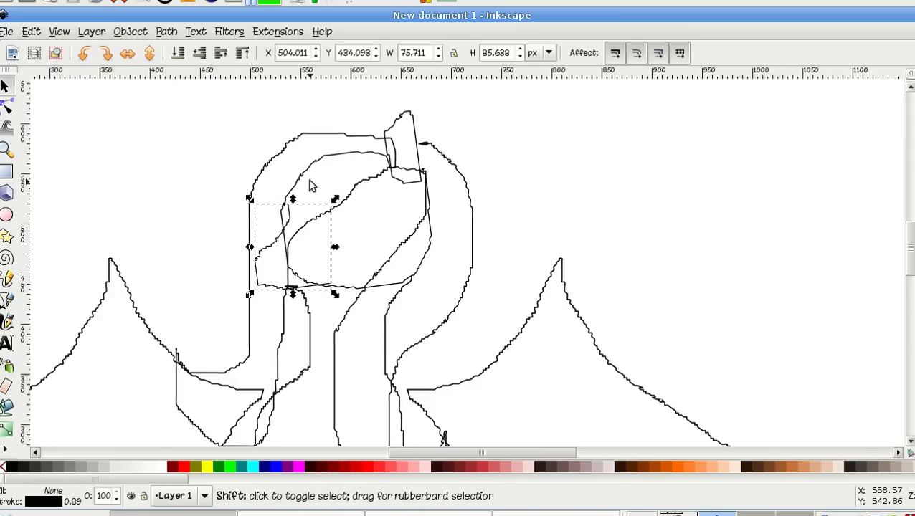
{"action": "left_click", "coordinate": [309, 185], "text": "shift"}
{"action": "left_click", "coordinate": [310, 185]}
{"action": "left_click_drag", "start_coordinate": [249, 149], "coordinate": [241, 169]}
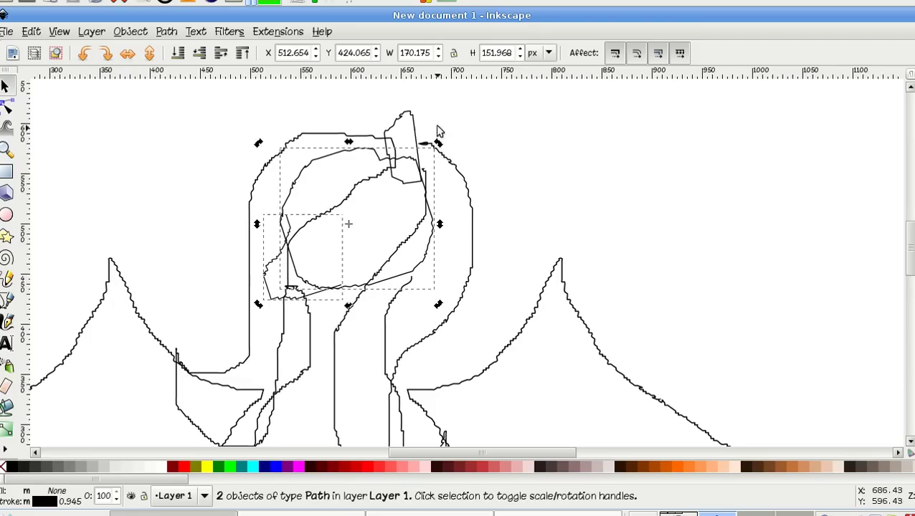
{"action": "left_click_drag", "start_coordinate": [419, 127], "coordinate": [419, 118]}
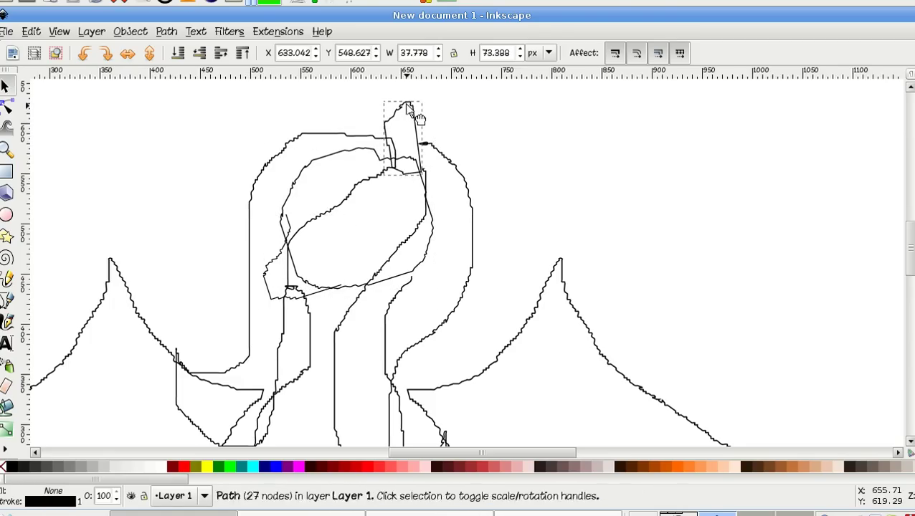
{"action": "left_click", "coordinate": [419, 118]}
Move the back hair lock's upper end node inward over the ear to about X 659 px, Y 578 px, and deselect the path.
{"action": "left_click", "coordinate": [429, 149]}
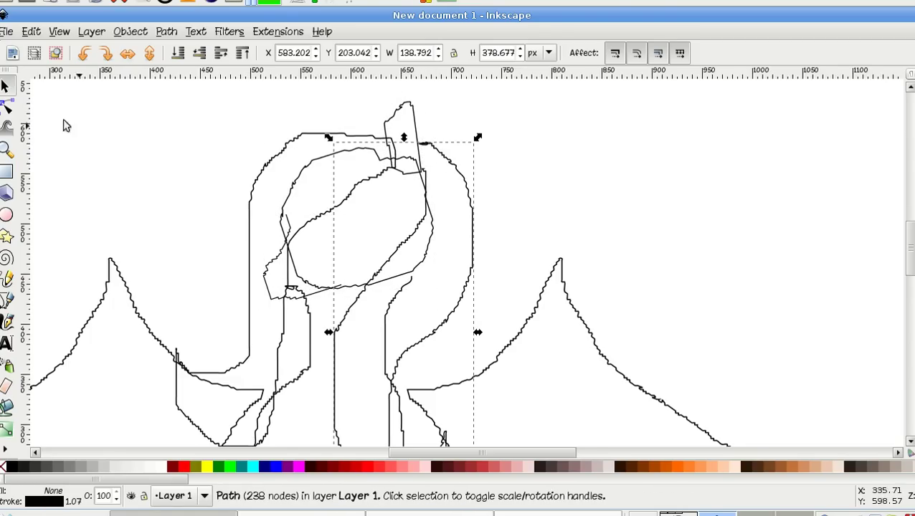
{"action": "left_click", "coordinate": [6, 107]}
{"action": "mouse_move", "coordinate": [423, 144]}
{"action": "left_mouse_down"}
{"action": "mouse_move", "coordinate": [409, 147]}
{"action": "mouse_move", "coordinate": [419, 147]}
{"action": "left_mouse_up"}
{"action": "left_click", "coordinate": [525, 131]}
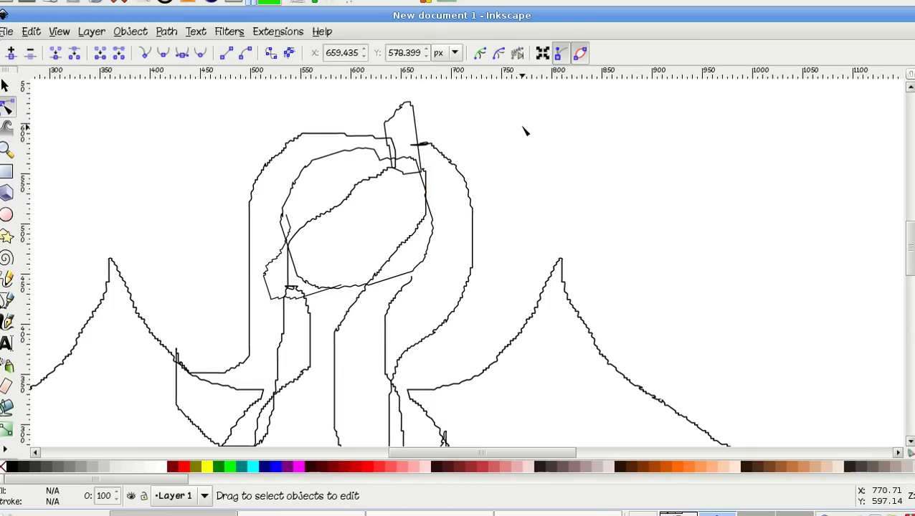
Select all the paths of the character as whole objects.
{"action": "scroll", "coordinate": [526, 132], "scroll_direction": "down", "scroll_amount": 2}
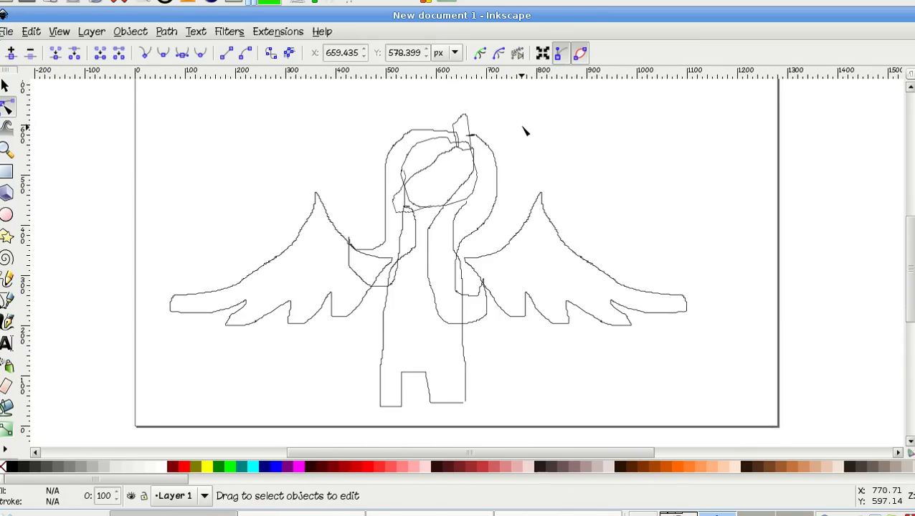
{"action": "scroll", "coordinate": [525, 131], "scroll_direction": "up", "scroll_amount": 1}
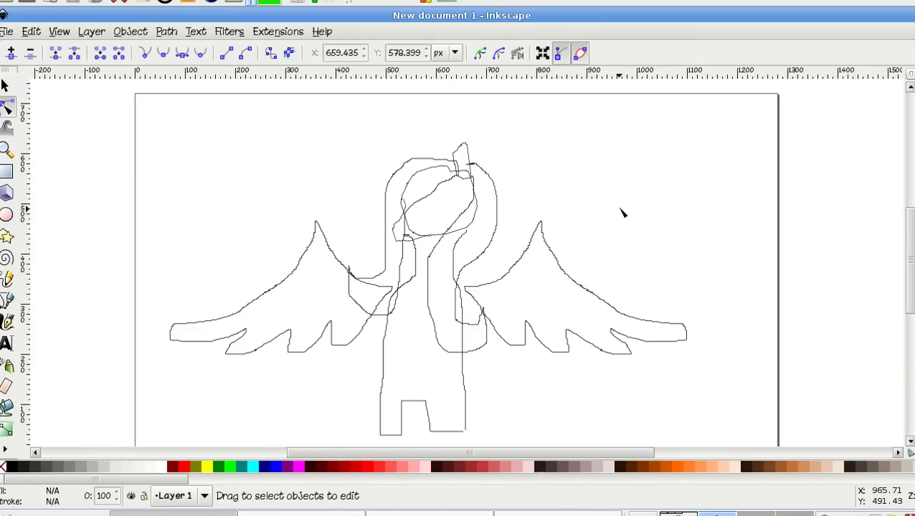
{"action": "key", "text": "ctrl+a"}
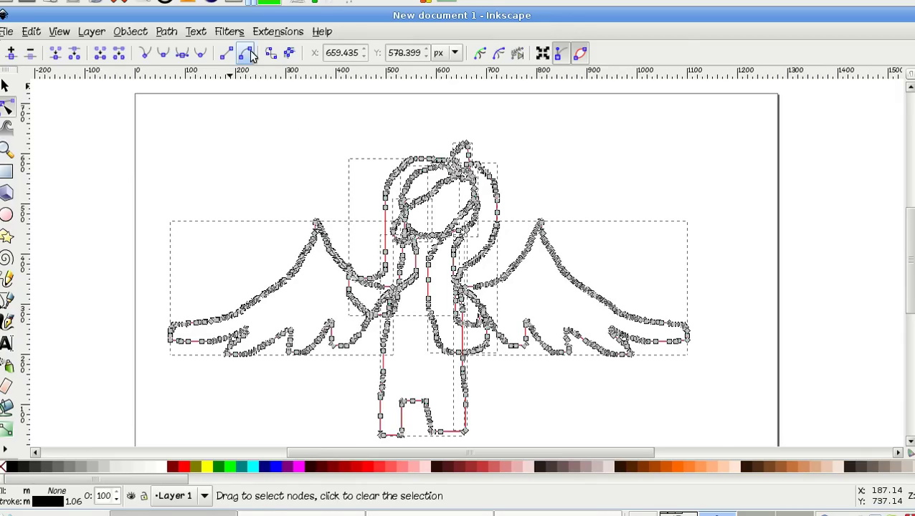
{"action": "key", "text": "s"}
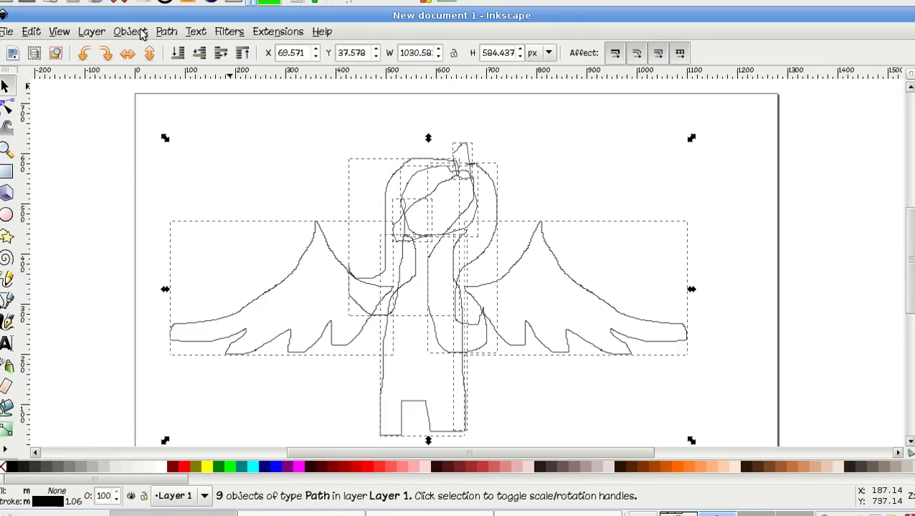
Centre the selected character horizontally on the page with all paths treated as one group, and deselect it.
{"action": "left_click", "coordinate": [92, 32]}
{"action": "mouse_move", "coordinate": [63, 33]}
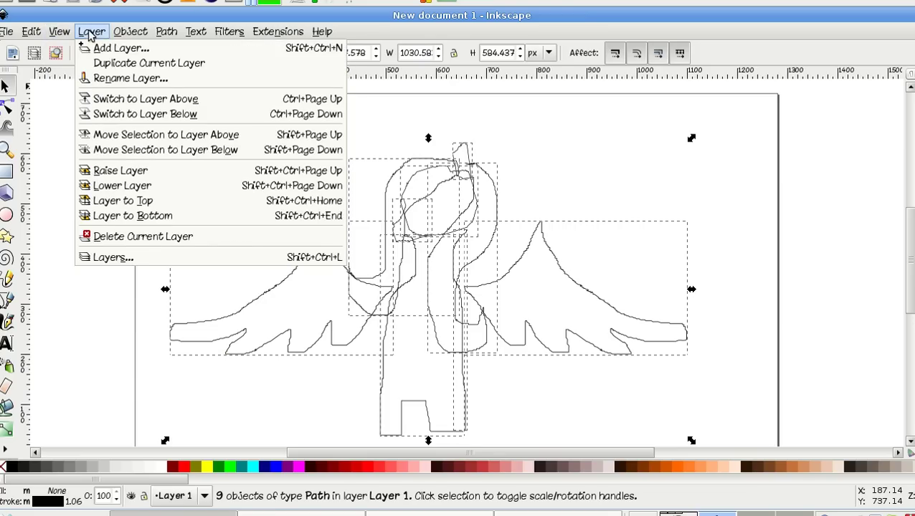
{"action": "mouse_move", "coordinate": [129, 36]}
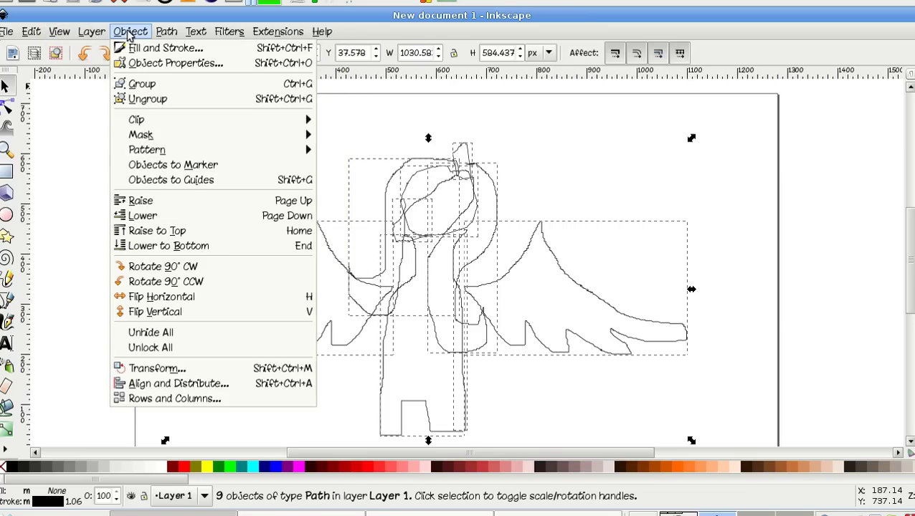
{"action": "mouse_move", "coordinate": [162, 38]}
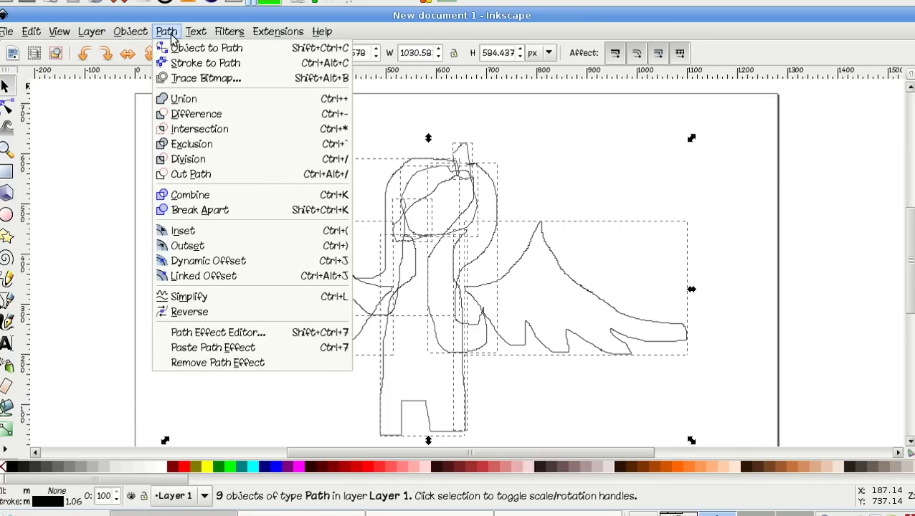
{"action": "mouse_move", "coordinate": [199, 36]}
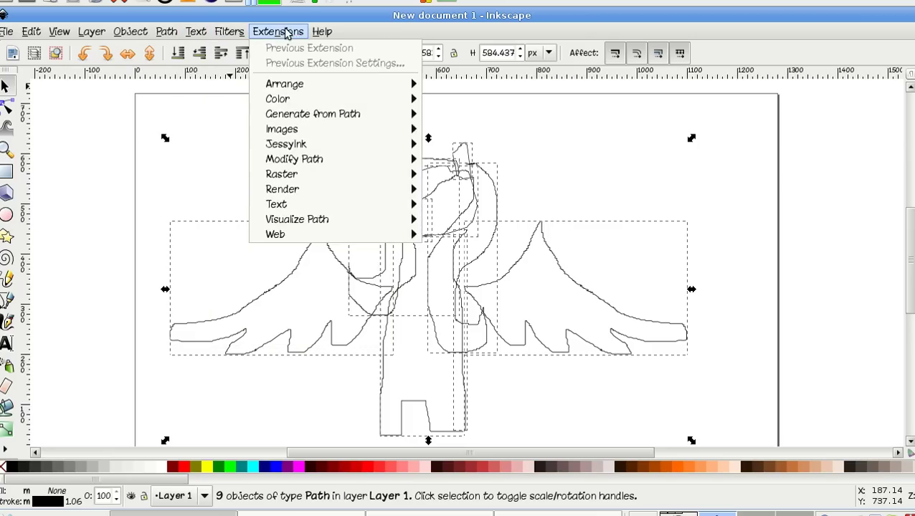
{"action": "mouse_move", "coordinate": [25, 36]}
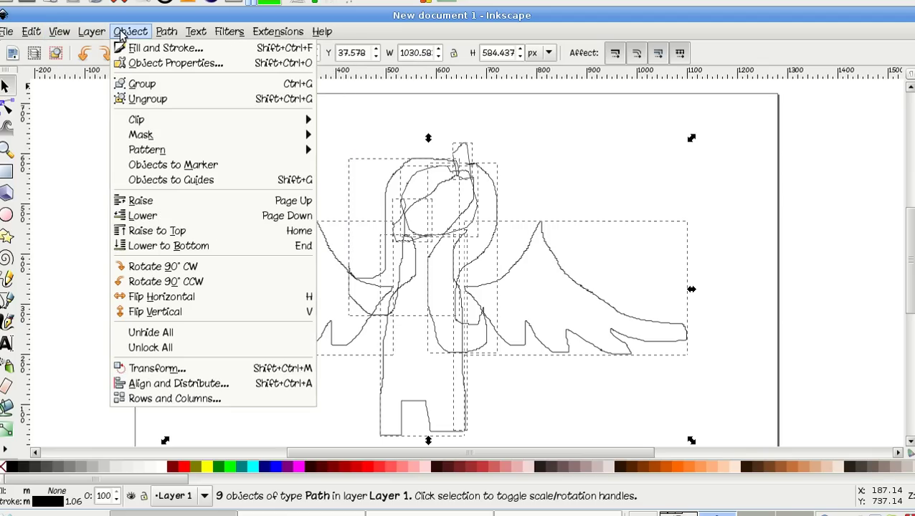
{"action": "left_click", "coordinate": [176, 384]}
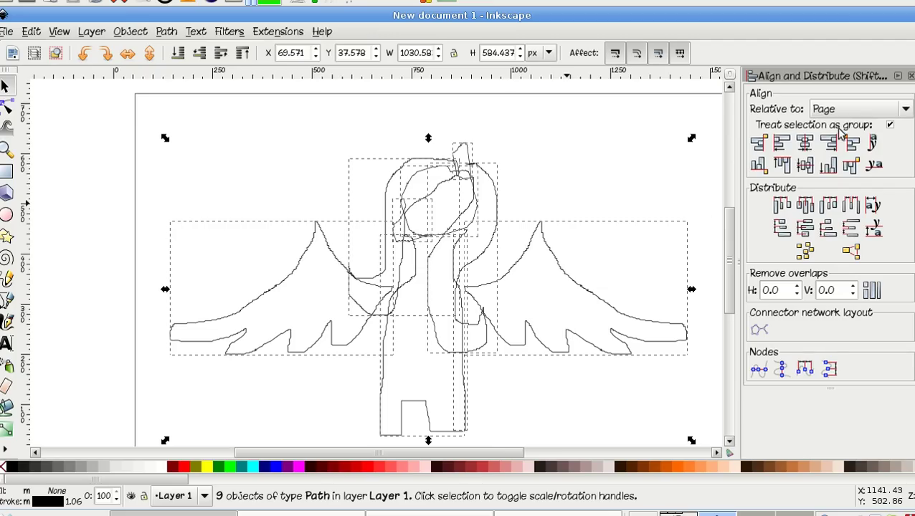
{"action": "left_click", "coordinate": [804, 142]}
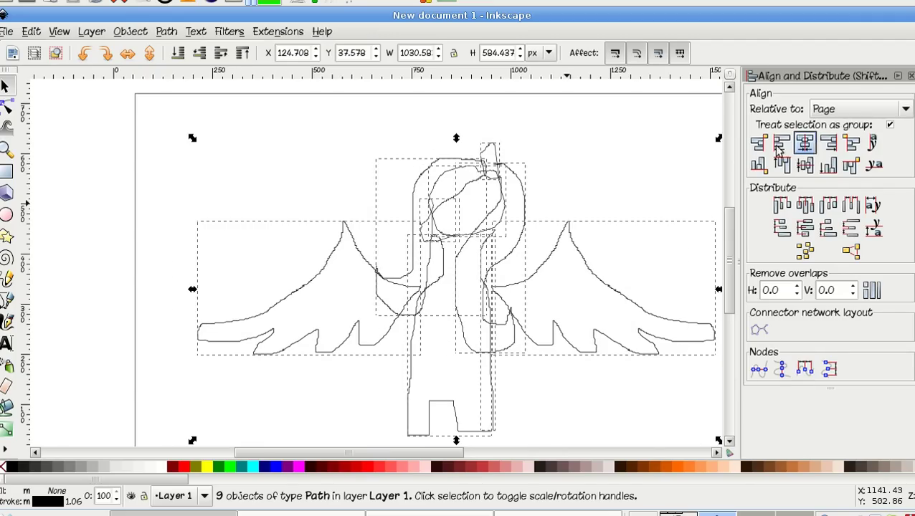
{"action": "left_click", "coordinate": [548, 138]}
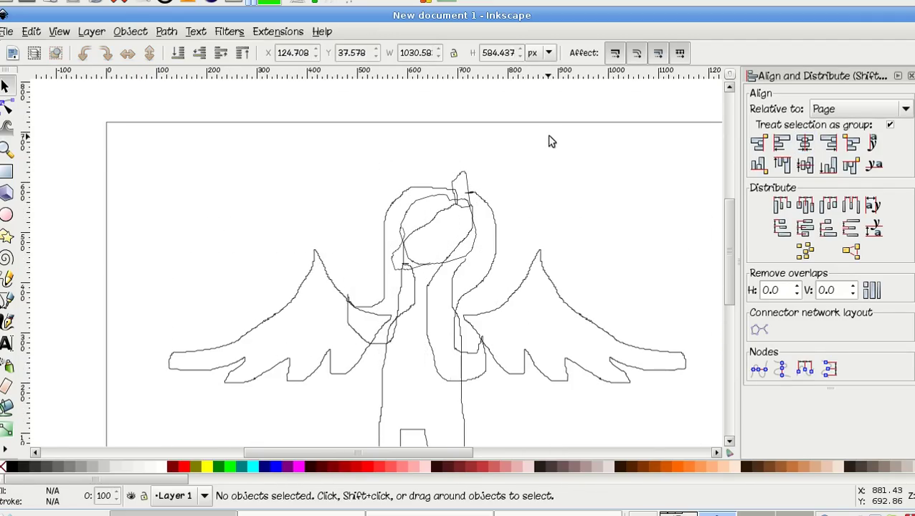
Draw a closed, curved freehand tail about 349 px wide and 294 px high from the body across the wing with fewer hair outlines, and deselect it.
{"action": "scroll", "coordinate": [514, 180], "scroll_direction": "down", "scroll_amount": 1}
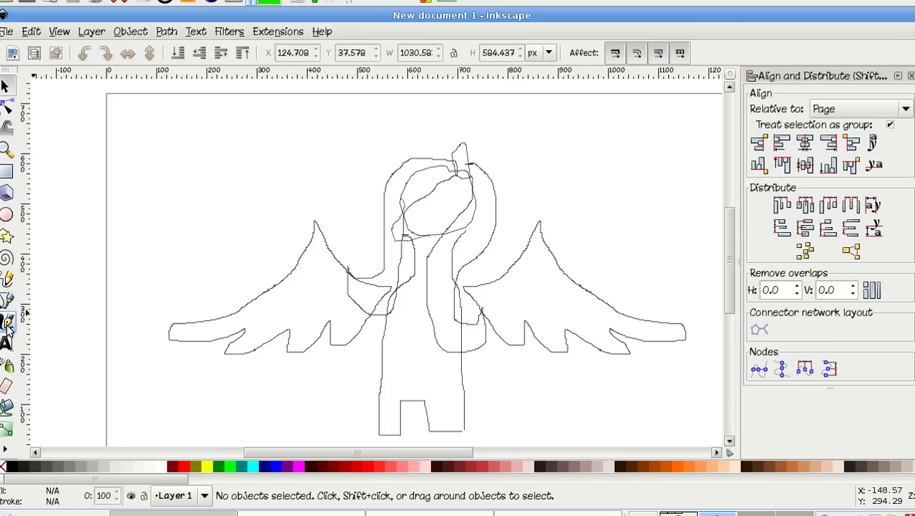
{"action": "left_click", "coordinate": [6, 281]}
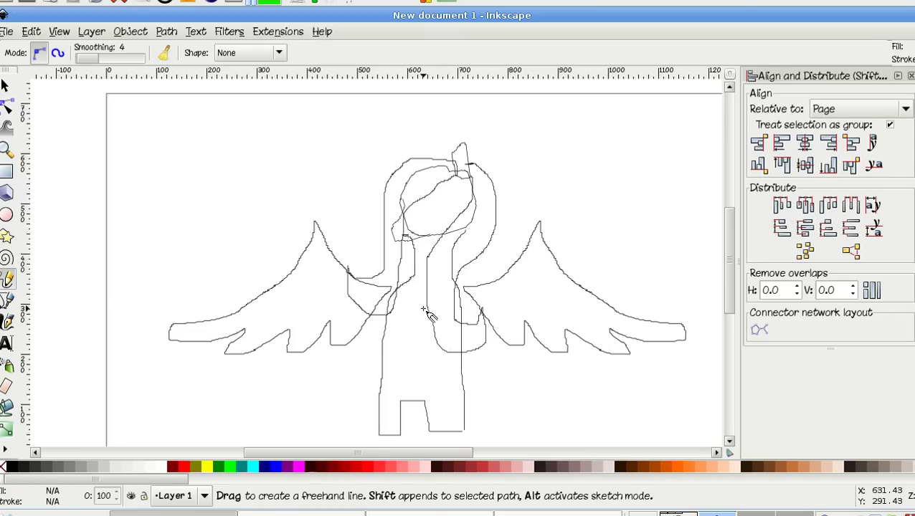
{"action": "mouse_move", "coordinate": [445, 305]}
{"action": "left_mouse_down"}
{"action": "mouse_move", "coordinate": [484, 269]}
{"action": "mouse_move", "coordinate": [462, 290]}
{"action": "mouse_move", "coordinate": [460, 303]}
{"action": "mouse_move", "coordinate": [473, 311]}
{"action": "mouse_move", "coordinate": [479, 297]}
{"action": "mouse_move", "coordinate": [455, 303]}
{"action": "mouse_move", "coordinate": [448, 291]}
{"action": "mouse_move", "coordinate": [534, 254]}
{"action": "mouse_move", "coordinate": [560, 279]}
{"action": "mouse_move", "coordinate": [563, 356]}
{"action": "mouse_move", "coordinate": [585, 369]}
{"action": "mouse_move", "coordinate": [600, 339]}
{"action": "mouse_move", "coordinate": [614, 357]}
{"action": "mouse_move", "coordinate": [610, 383]}
{"action": "mouse_move", "coordinate": [559, 399]}
{"action": "mouse_move", "coordinate": [537, 394]}
{"action": "mouse_move", "coordinate": [511, 306]}
{"action": "mouse_move", "coordinate": [486, 293]}
{"action": "mouse_move", "coordinate": [440, 302]}
{"action": "left_mouse_up"}
{"action": "key", "text": "Escape"}
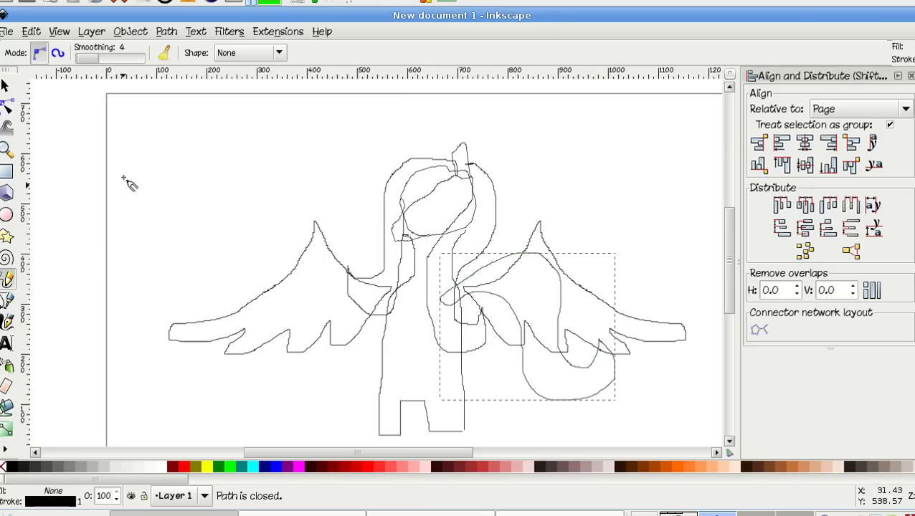
{"action": "left_click", "coordinate": [5, 85]}
{"action": "left_click", "coordinate": [323, 194]}
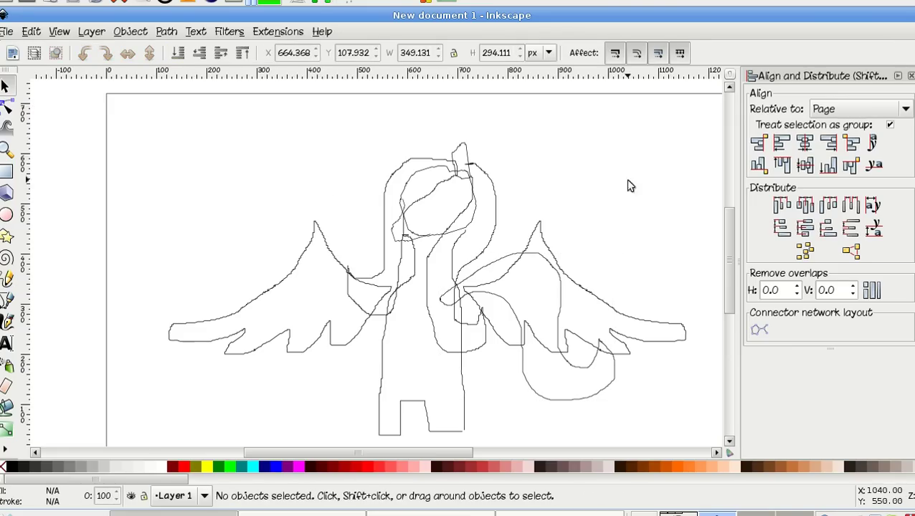
Show the list of layers and rename the layer holding the character's outlines as Draft.
{"action": "key", "text": "ctrl+shift+l"}
{"action": "double_click", "coordinate": [824, 103]}
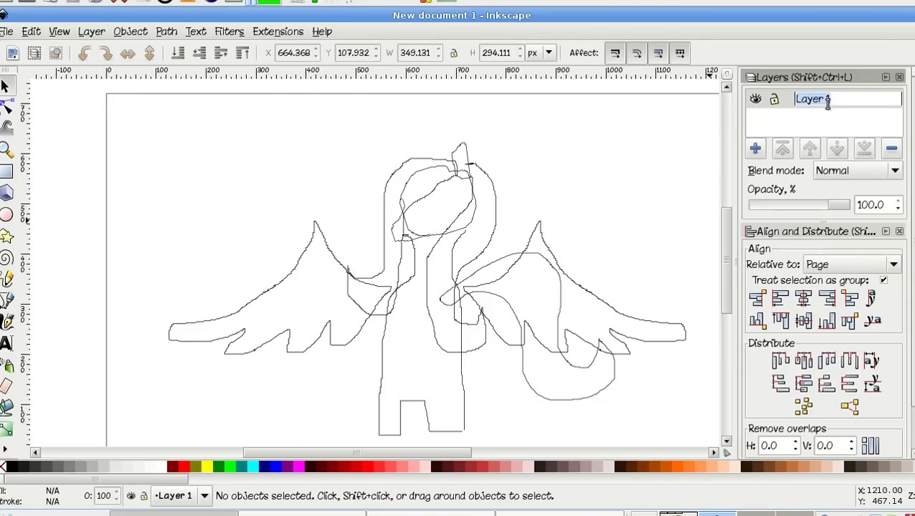
{"action": "type", "text": "S"}
{"action": "key", "text": "Return"}
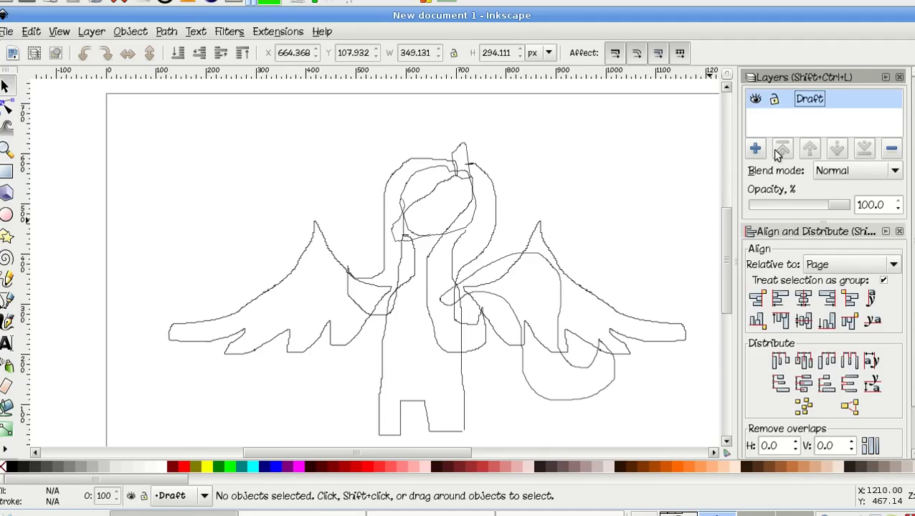
Add a new layer named Shapes above the current Draft layer.
{"action": "key", "text": "ctrl+shift+n"}
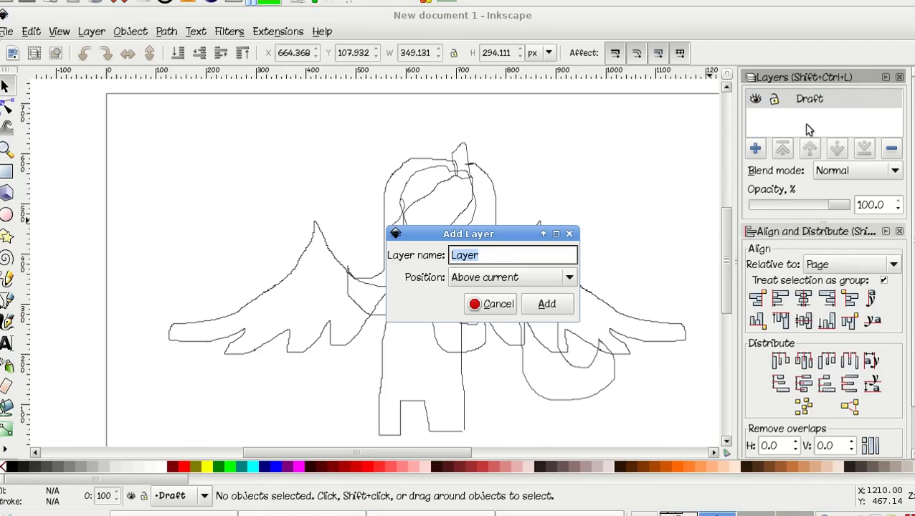
{"action": "left_click_drag", "start_coordinate": [514, 258], "coordinate": [400, 255]}
{"action": "type", "text": "Shapes"}
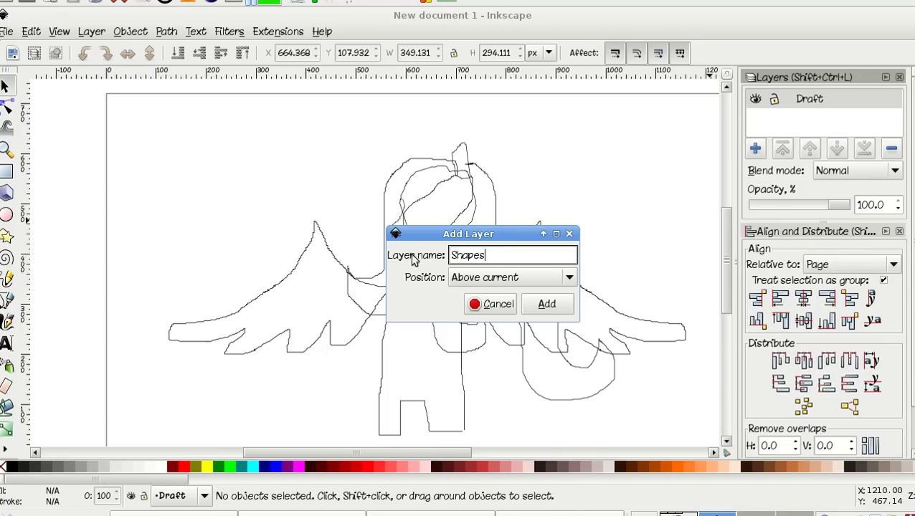
{"action": "left_click", "coordinate": [556, 301]}
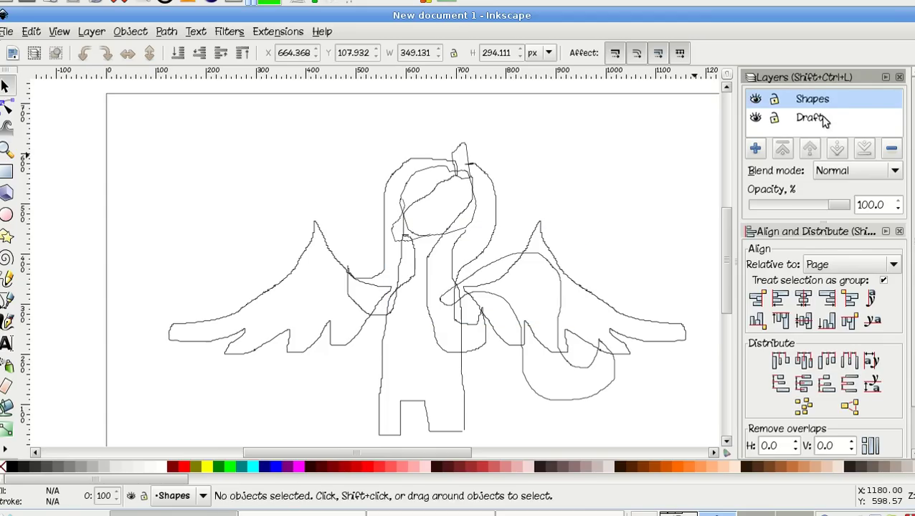
Lock the Draft layer and reduce its opacity to 50%.
{"action": "left_click", "coordinate": [804, 122]}
{"action": "left_click", "coordinate": [774, 119]}
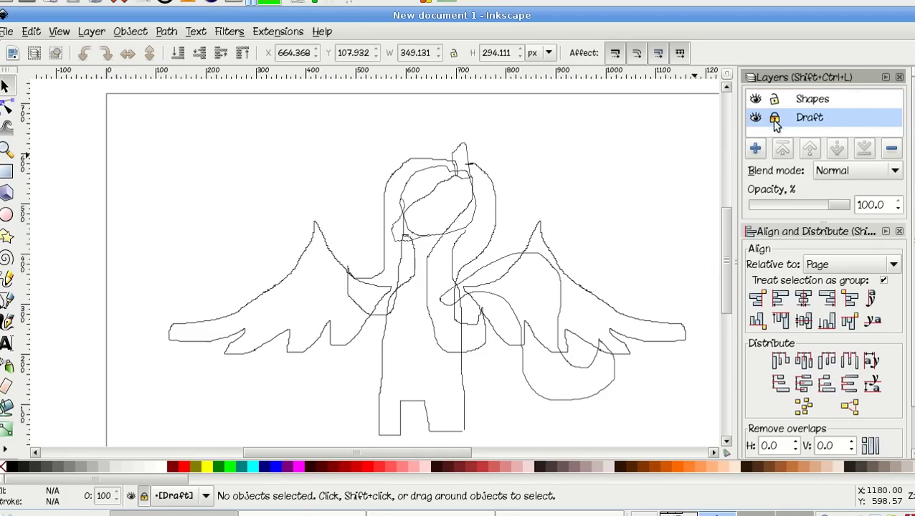
{"action": "left_click", "coordinate": [831, 203]}
{"action": "left_click_drag", "start_coordinate": [790, 205], "coordinate": [785, 205]}
{"action": "left_click", "coordinate": [885, 206]}
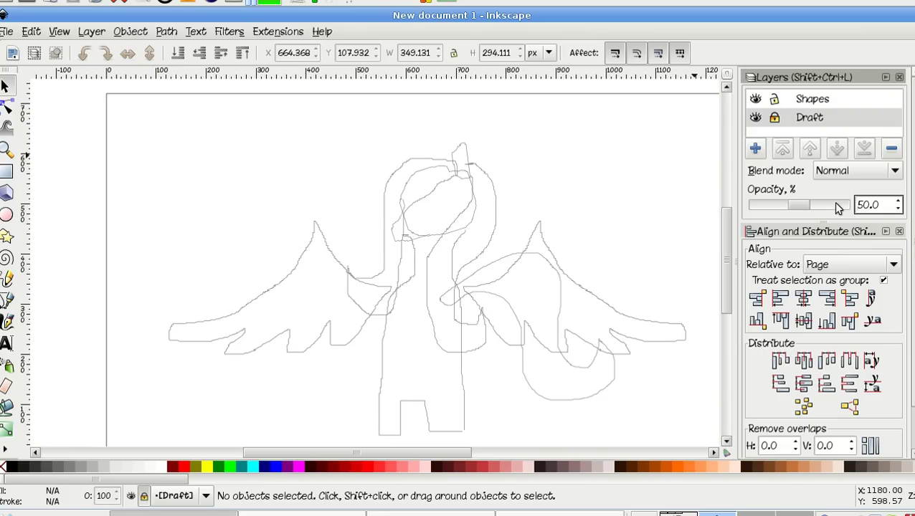
{"action": "left_click", "coordinate": [63, 235]}
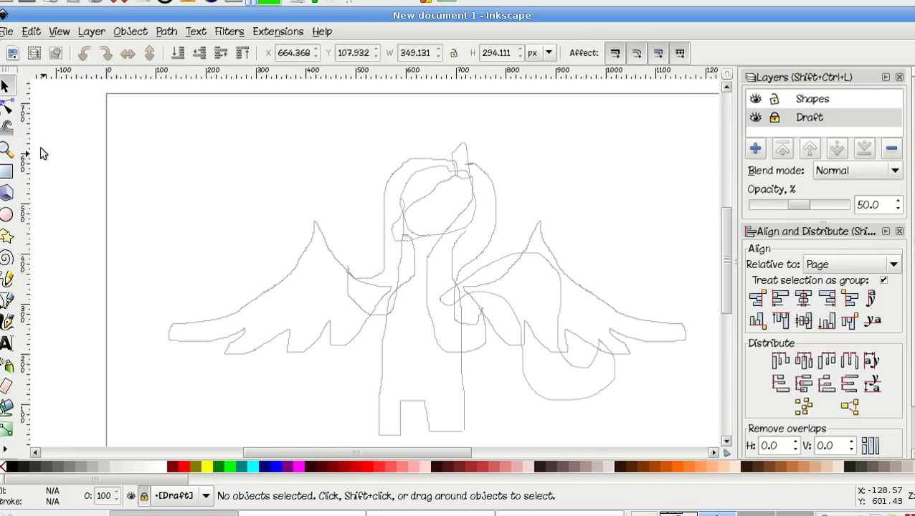
Switch to straight-segment path drawing and make the unlocked Shapes layer current.
{"action": "left_click", "coordinate": [6, 301]}
{"action": "scroll", "coordinate": [453, 240], "scroll_direction": "down", "scroll_amount": 1}
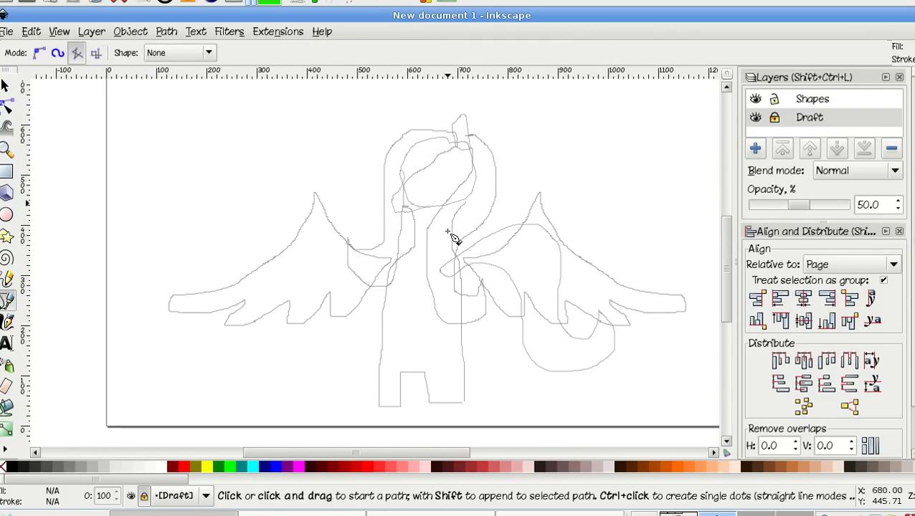
{"action": "scroll", "coordinate": [453, 240], "scroll_direction": "right", "scroll_amount": 2}
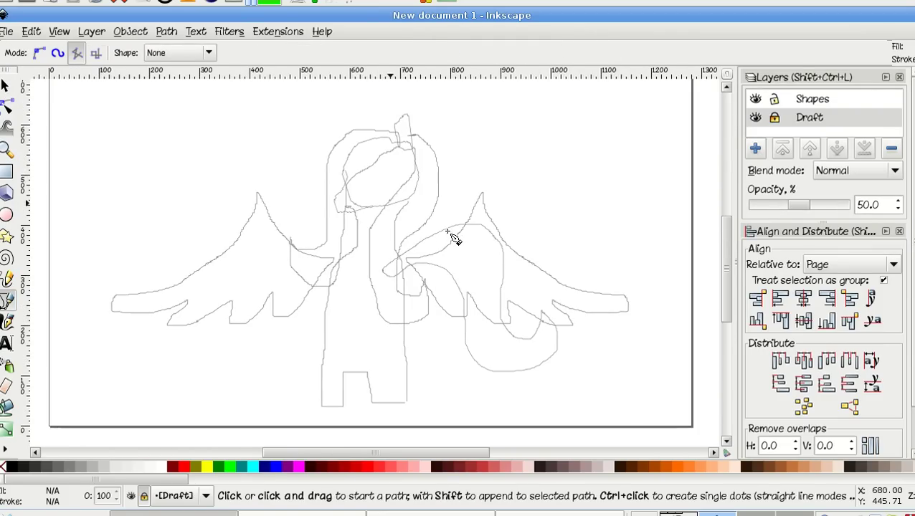
{"action": "left_click", "coordinate": [383, 144]}
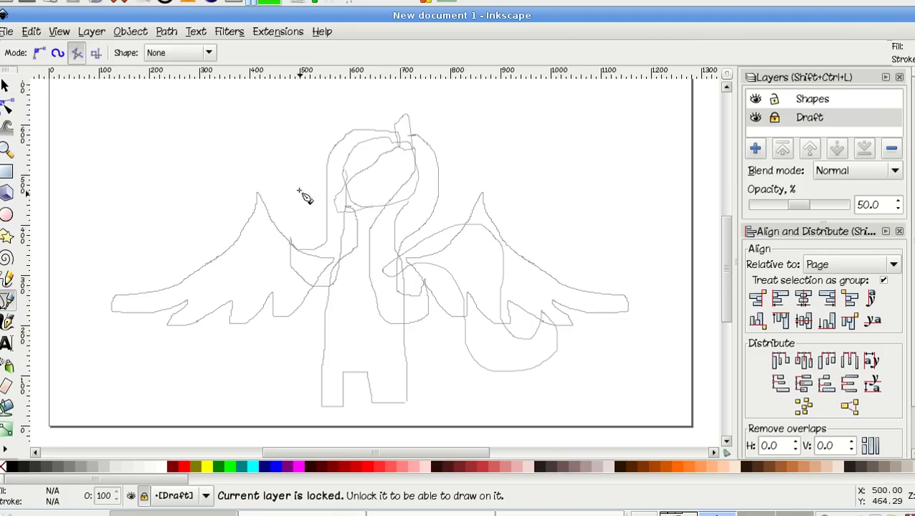
{"action": "left_click", "coordinate": [852, 99]}
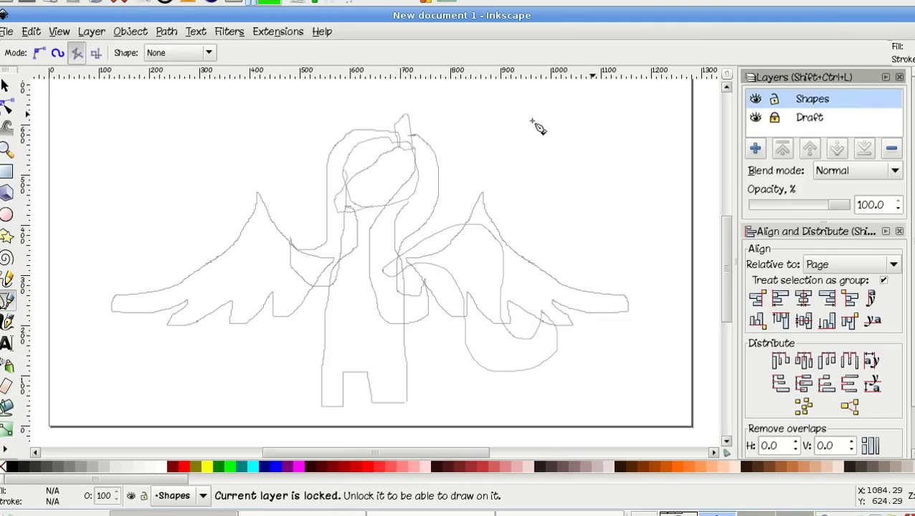
Trace the draft's head, snout, neck and body with one closed straight-segment path around the outside, and show its nodes for editing.
{"action": "left_click", "coordinate": [384, 136]}
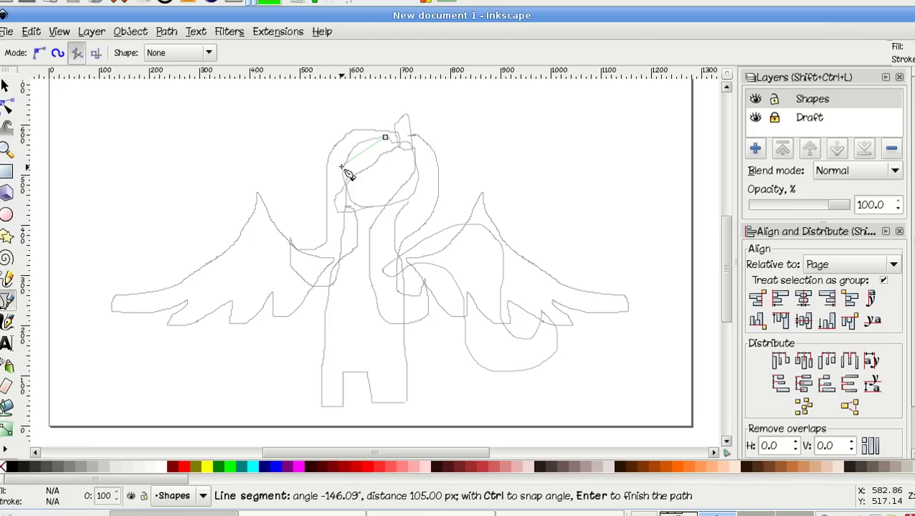
{"action": "left_click", "coordinate": [343, 166]}
{"action": "left_click", "coordinate": [334, 204]}
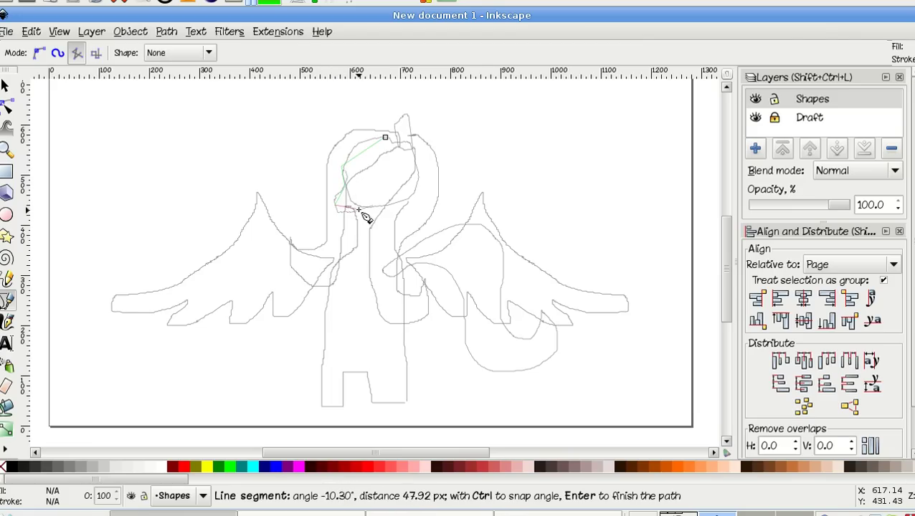
{"action": "left_click", "coordinate": [358, 209]}
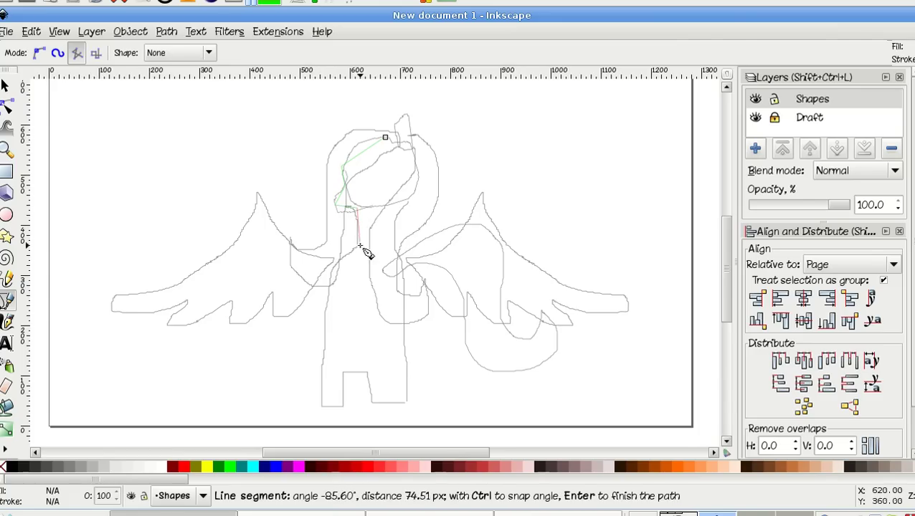
{"action": "left_click", "coordinate": [358, 246]}
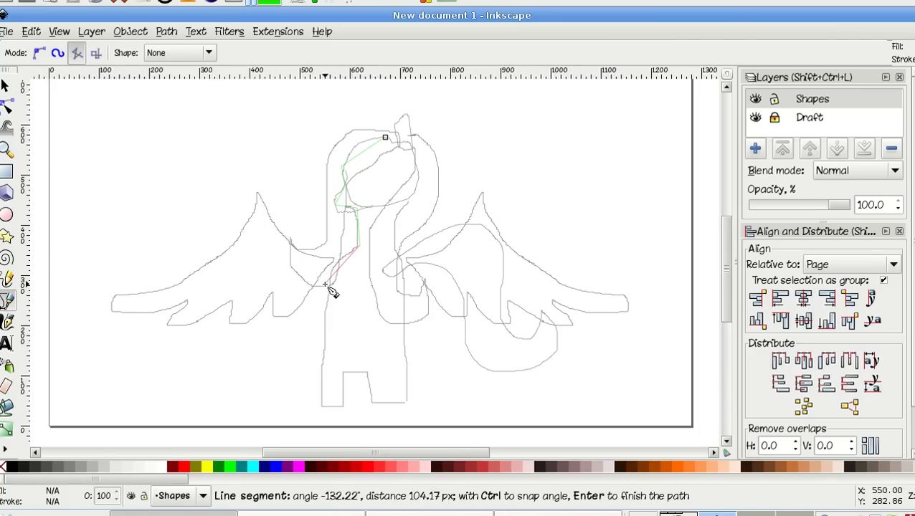
{"action": "left_click", "coordinate": [326, 285]}
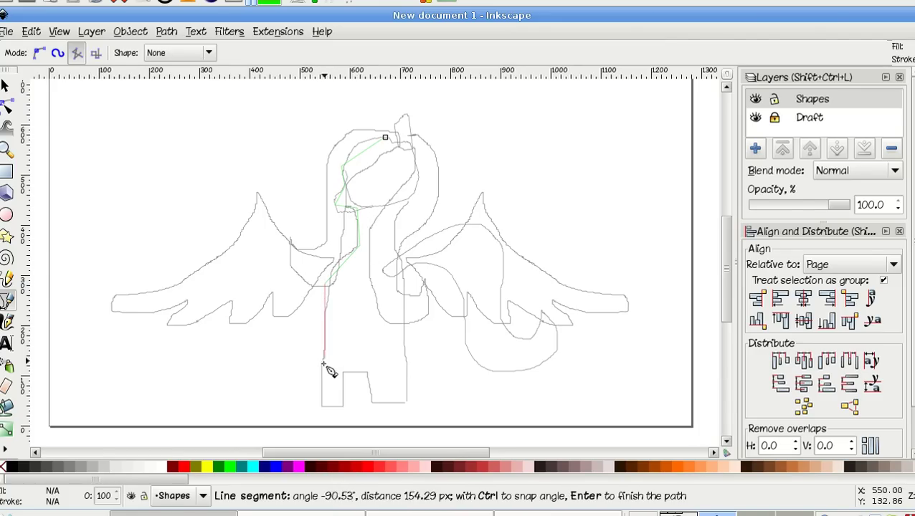
{"action": "left_click", "coordinate": [320, 407]}
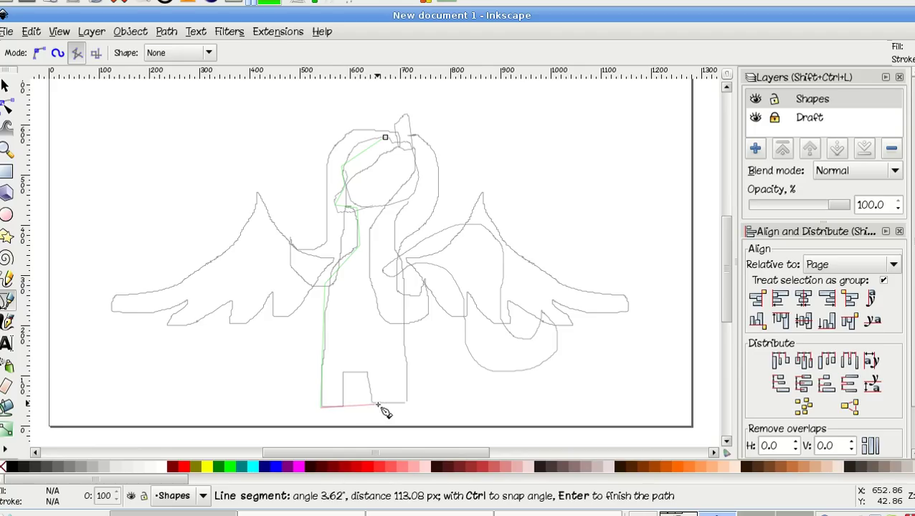
{"action": "left_click", "coordinate": [407, 409]}
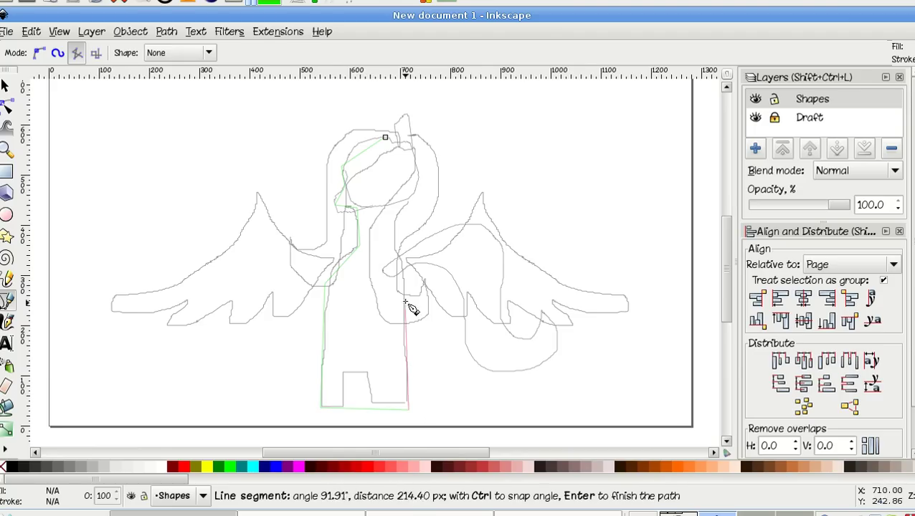
{"action": "left_click", "coordinate": [406, 273]}
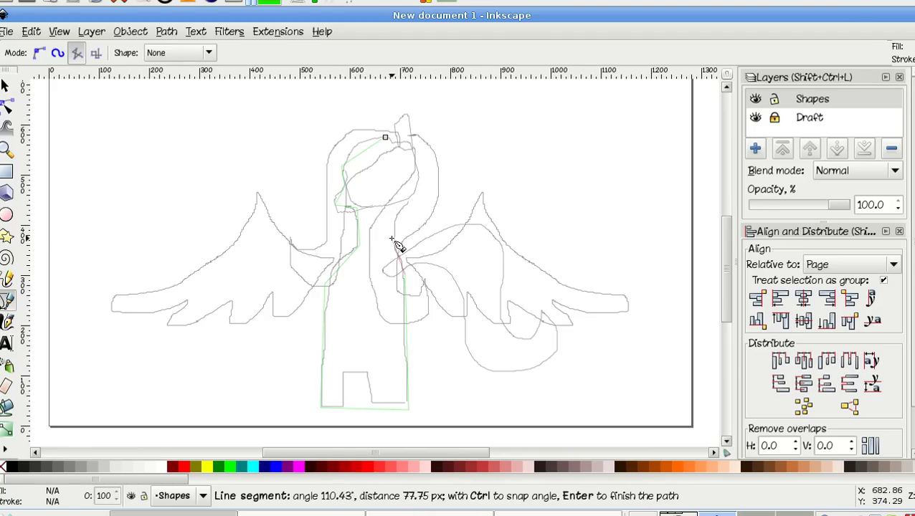
{"action": "left_click", "coordinate": [391, 238]}
{"action": "left_click", "coordinate": [413, 195]}
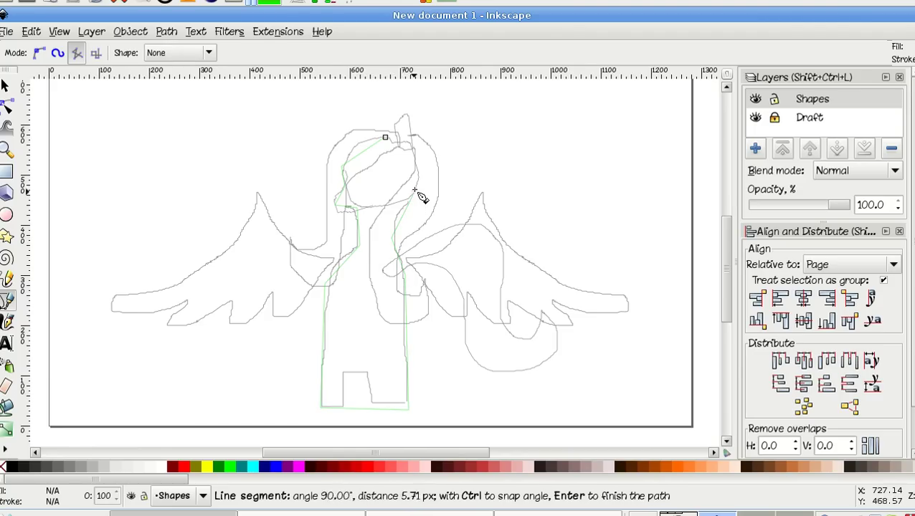
{"action": "left_click", "coordinate": [414, 152]}
{"action": "left_click", "coordinate": [387, 138]}
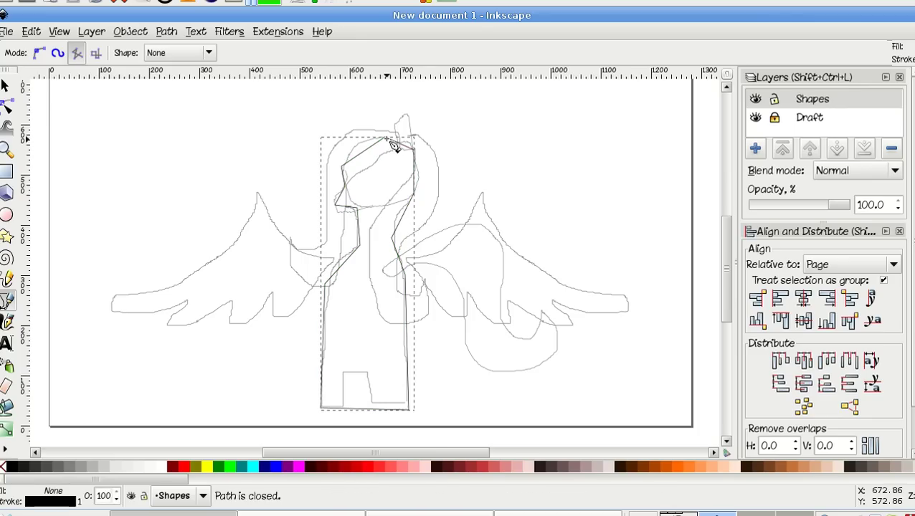
{"action": "left_click", "coordinate": [7, 108]}
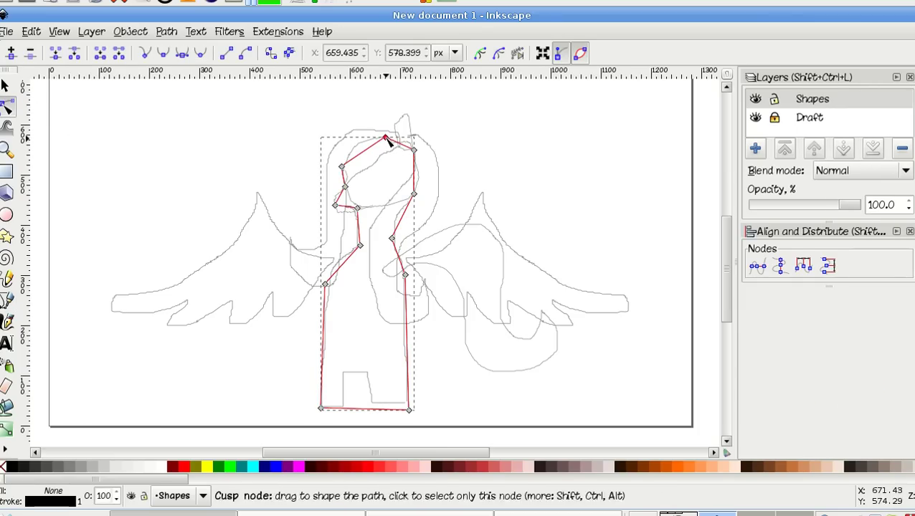
Convert the head, snout, neck and shoulder nodes of the body outline to auto-smooth curves, keeping the two bottom corners sharp.
{"action": "left_click", "coordinate": [342, 167]}
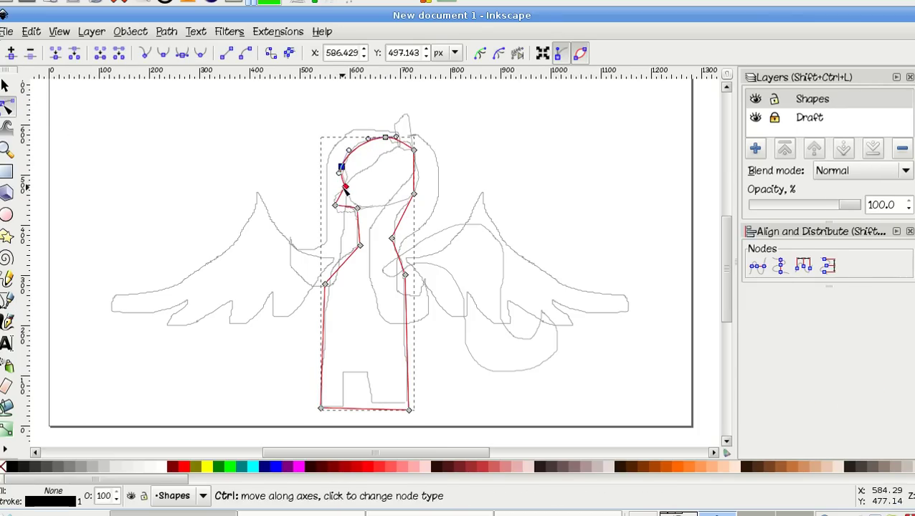
{"action": "left_click", "coordinate": [344, 187], "text": "shift"}
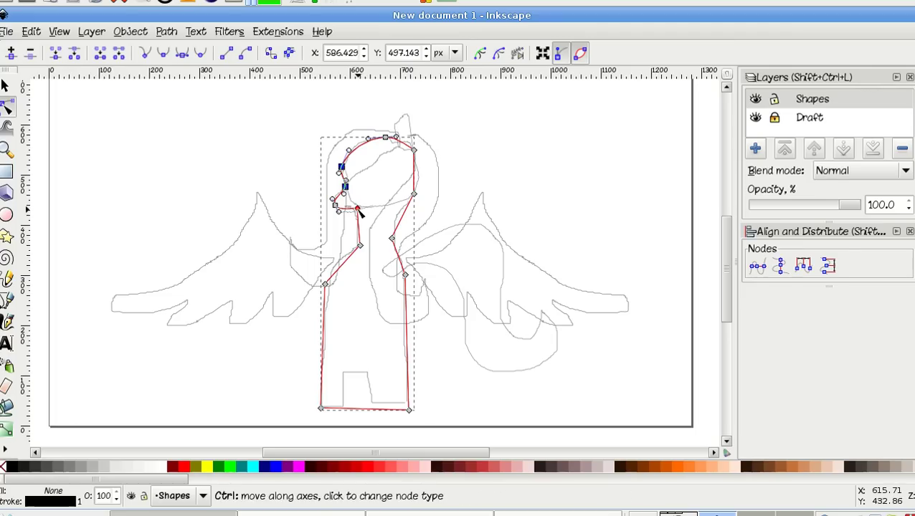
{"action": "left_click", "coordinate": [361, 247], "text": "ctrl"}
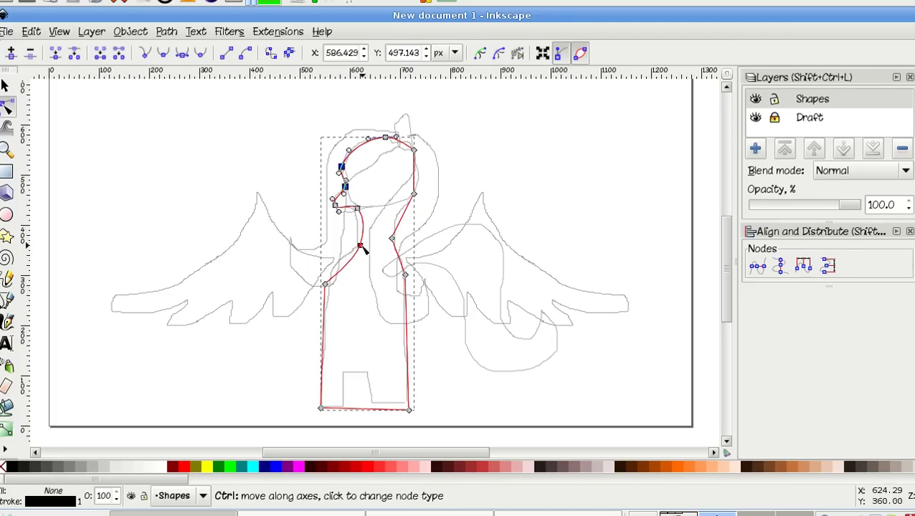
{"action": "left_click", "coordinate": [324, 284], "text": "ctrl"}
{"action": "left_click", "coordinate": [405, 274], "text": "ctrl"}
{"action": "left_click", "coordinate": [392, 239], "text": "ctrl"}
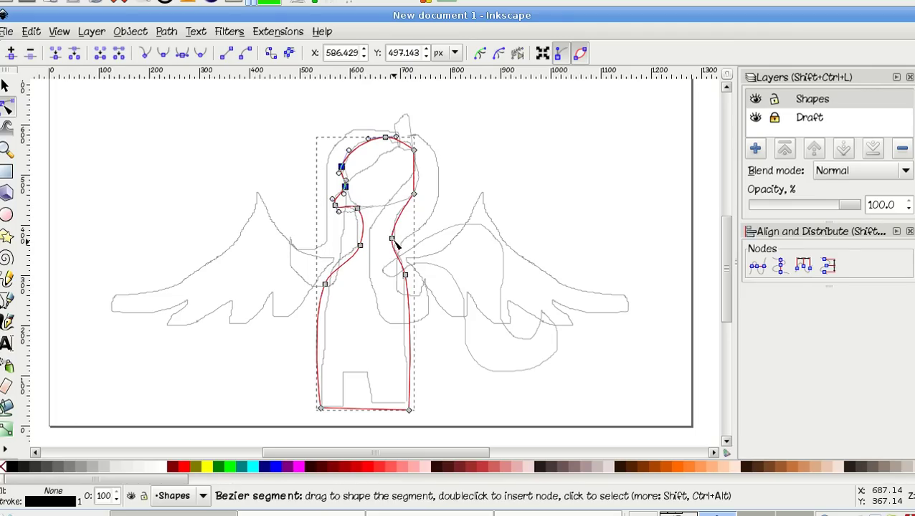
{"action": "left_click", "coordinate": [414, 193], "text": "ctrl"}
{"action": "left_click", "coordinate": [413, 149], "text": "ctrl"}
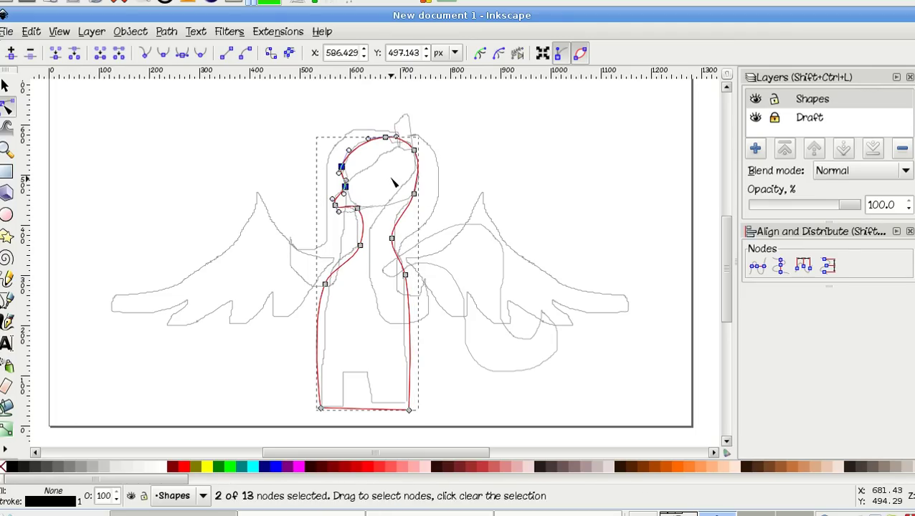
Move the forehead node of the head outline about 8 px right and 11 px up onto the draft's forehead line.
{"action": "scroll", "coordinate": [393, 183], "scroll_direction": "up", "scroll_amount": 1}
{"action": "scroll", "coordinate": [393, 182], "scroll_direction": "up", "scroll_amount": 1}
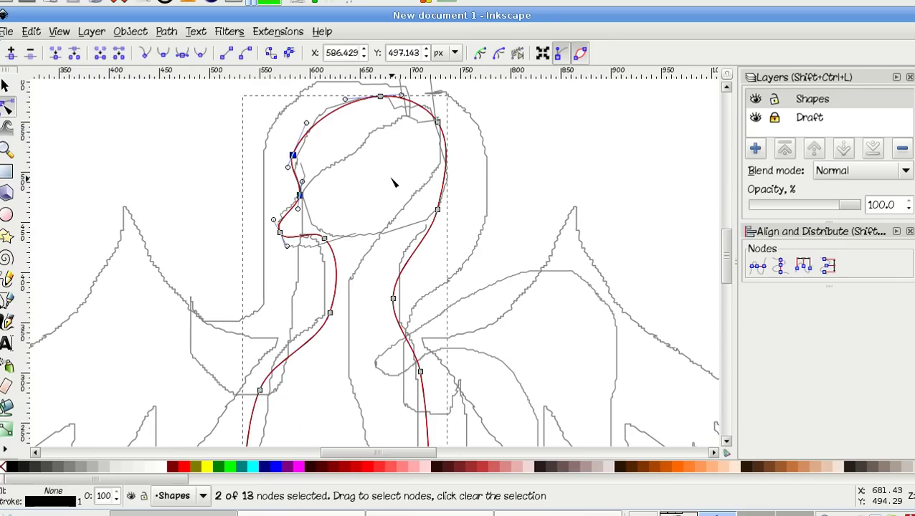
{"action": "left_click_drag", "start_coordinate": [287, 167], "coordinate": [300, 144]}
{"action": "left_click", "coordinate": [293, 155]}
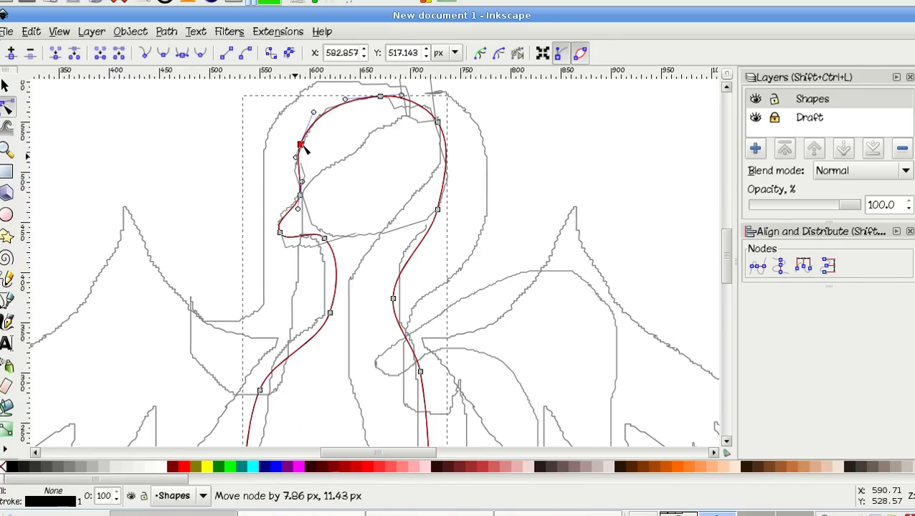
Reshape the snout by lowering the chin node, pulling the tip outward and adjusting the handles for a rounder nose and bridge.
{"action": "left_click", "coordinate": [280, 233]}
{"action": "left_click_drag", "start_coordinate": [287, 246], "coordinate": [332, 259]}
{"action": "left_click", "coordinate": [324, 239]}
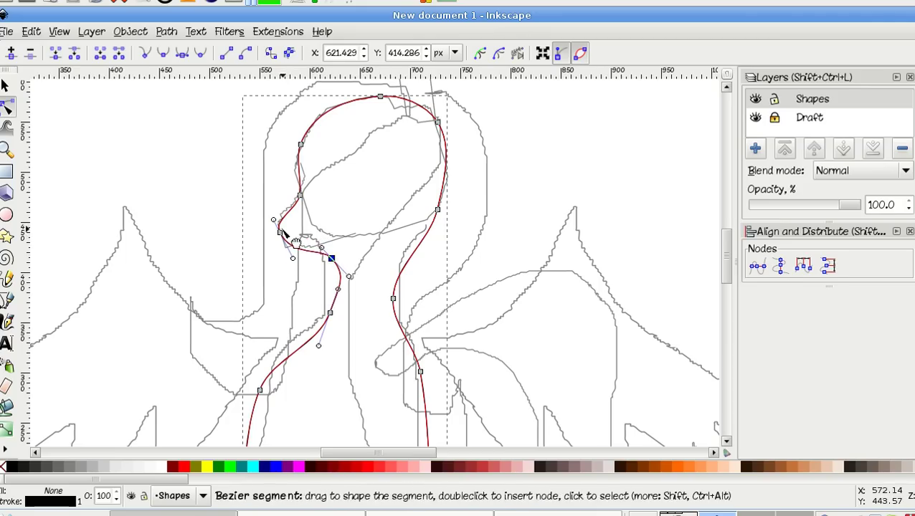
{"action": "left_click", "coordinate": [299, 193]}
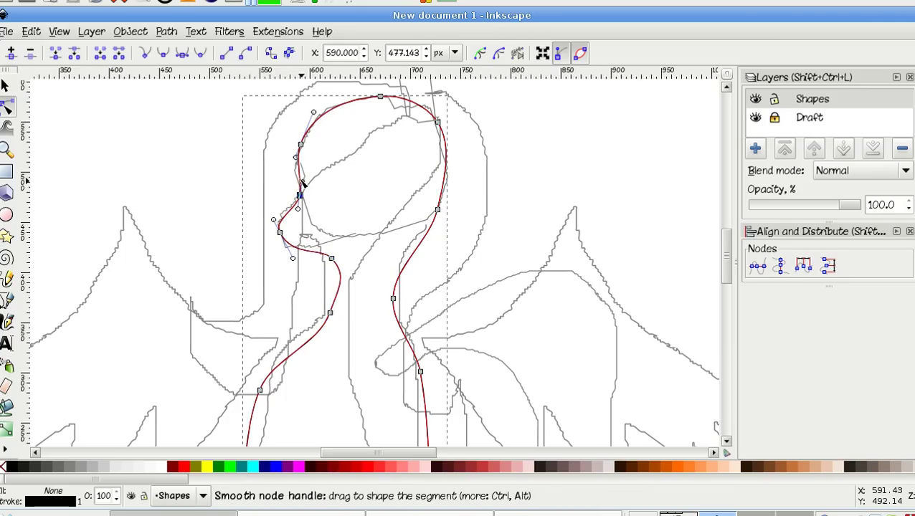
{"action": "left_click_drag", "start_coordinate": [299, 182], "coordinate": [295, 178]}
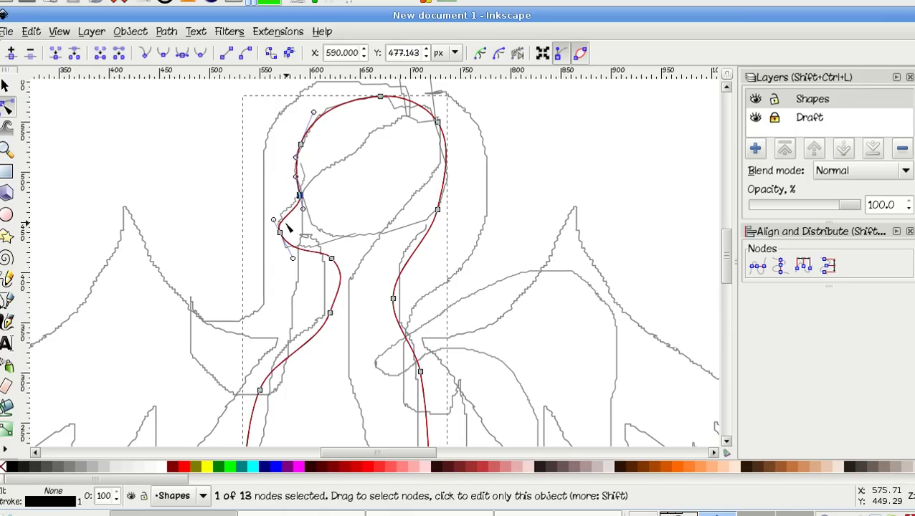
{"action": "left_click", "coordinate": [280, 232]}
{"action": "left_click_drag", "start_coordinate": [279, 231], "coordinate": [273, 236]}
{"action": "left_click_drag", "start_coordinate": [303, 208], "coordinate": [263, 216]}
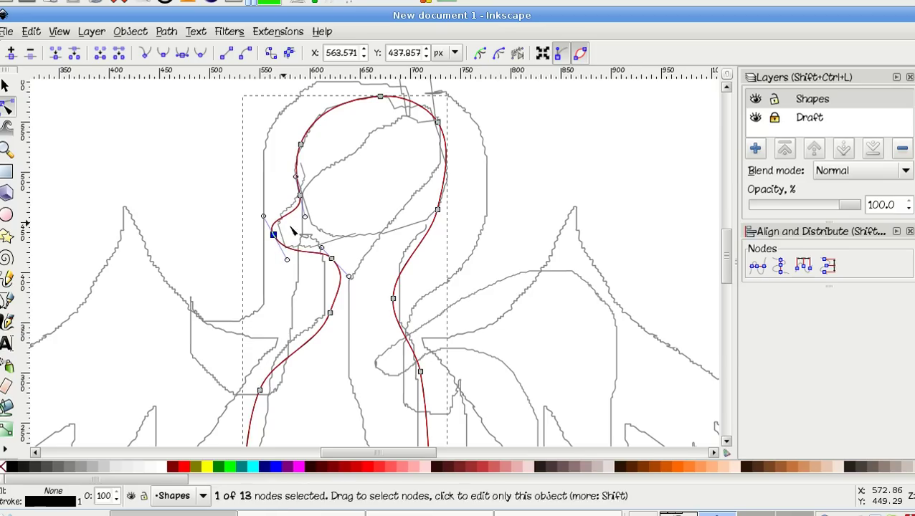
Adjust the throat curve below the chin and shift both throat nodes toward the snout side to follow the draft.
{"action": "left_click", "coordinate": [331, 258]}
{"action": "left_click_drag", "start_coordinate": [343, 283], "coordinate": [329, 247]}
{"action": "left_click", "coordinate": [375, 251]}
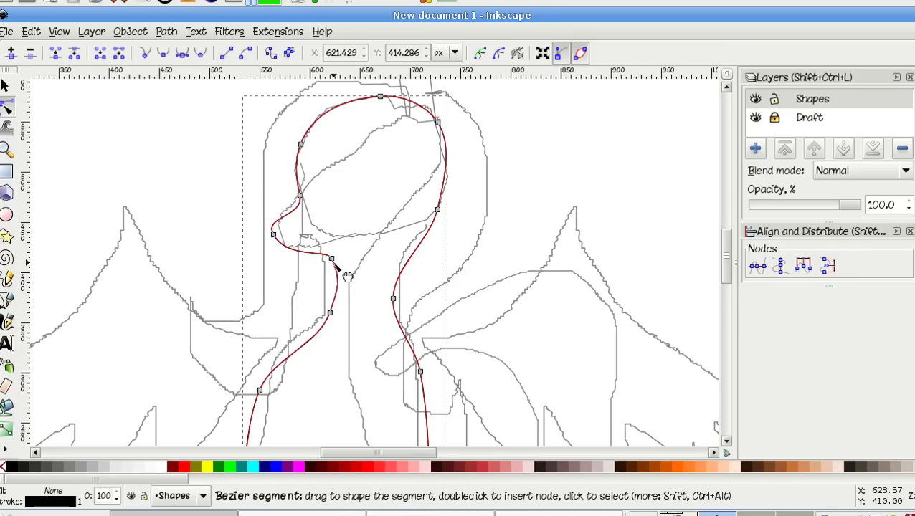
{"action": "left_click", "coordinate": [336, 271]}
{"action": "left_click_drag", "start_coordinate": [334, 263], "coordinate": [324, 268]}
{"action": "left_click", "coordinate": [363, 292]}
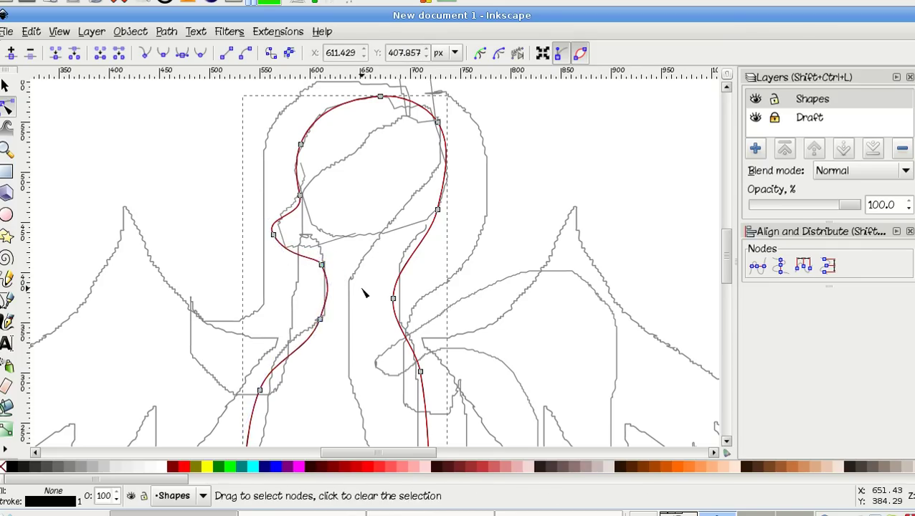
Rotate the handles of both shoulder nodes so the body's sides run nearly straight down, and deselect the outline.
{"action": "scroll", "coordinate": [363, 292], "scroll_direction": "down", "scroll_amount": 6}
{"action": "scroll", "coordinate": [363, 292], "scroll_direction": "down", "scroll_amount": 1, "text": "ctrl"}
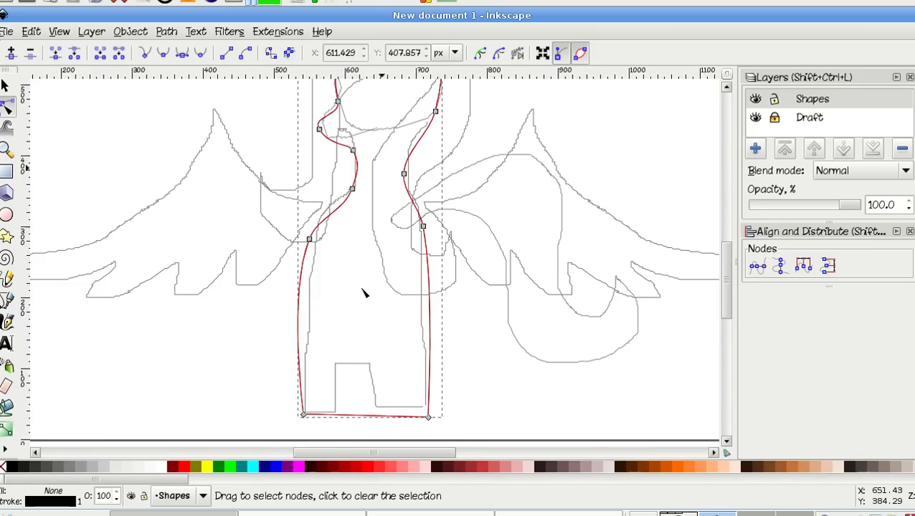
{"action": "left_click", "coordinate": [309, 239]}
{"action": "left_click_drag", "start_coordinate": [318, 216], "coordinate": [310, 216]}
{"action": "left_click", "coordinate": [423, 227]}
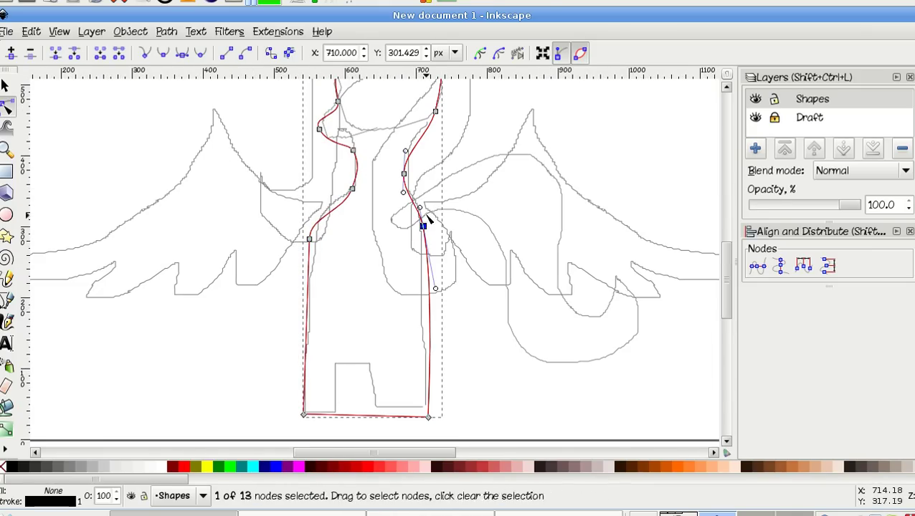
{"action": "left_click_drag", "start_coordinate": [420, 209], "coordinate": [423, 209]}
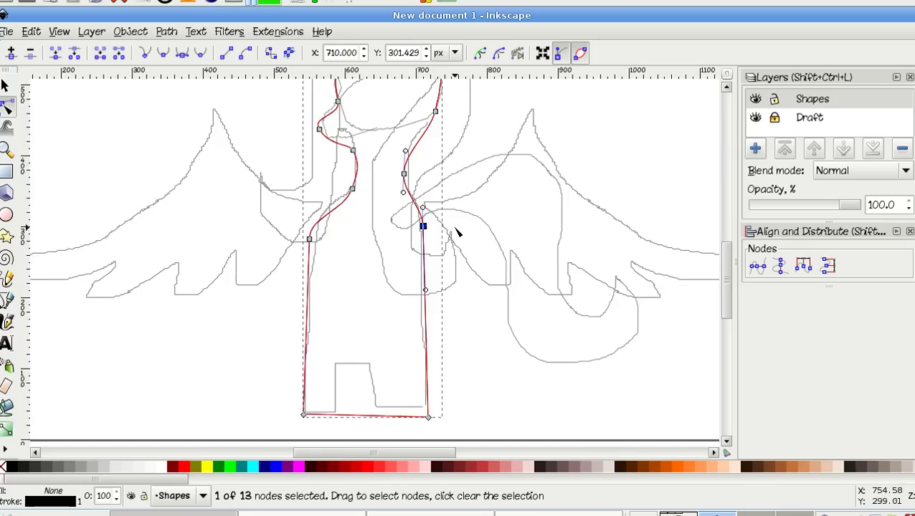
{"action": "scroll", "coordinate": [457, 231], "scroll_direction": "up", "scroll_amount": 3}
{"action": "scroll", "coordinate": [457, 231], "scroll_direction": "up", "scroll_amount": 1, "text": "ctrl"}
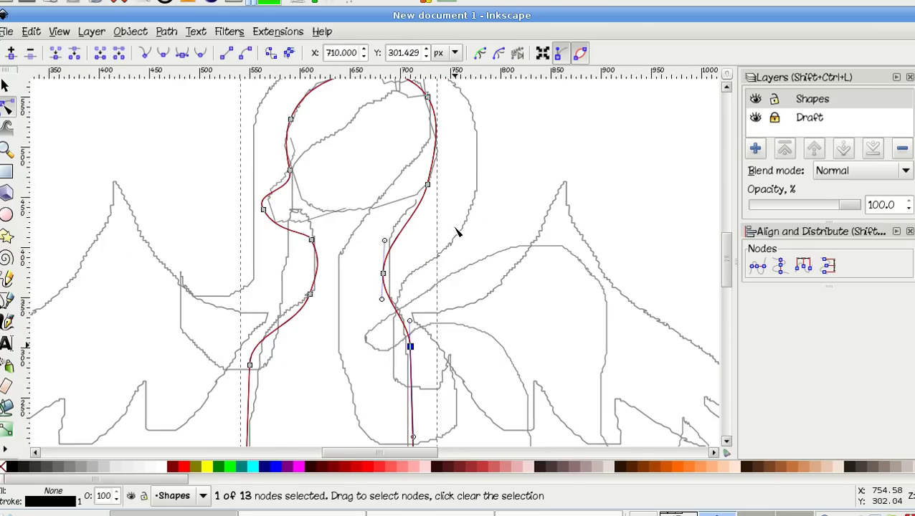
{"action": "left_click", "coordinate": [458, 231]}
{"action": "scroll", "coordinate": [457, 231], "scroll_direction": "down", "scroll_amount": 2, "text": "ctrl"}
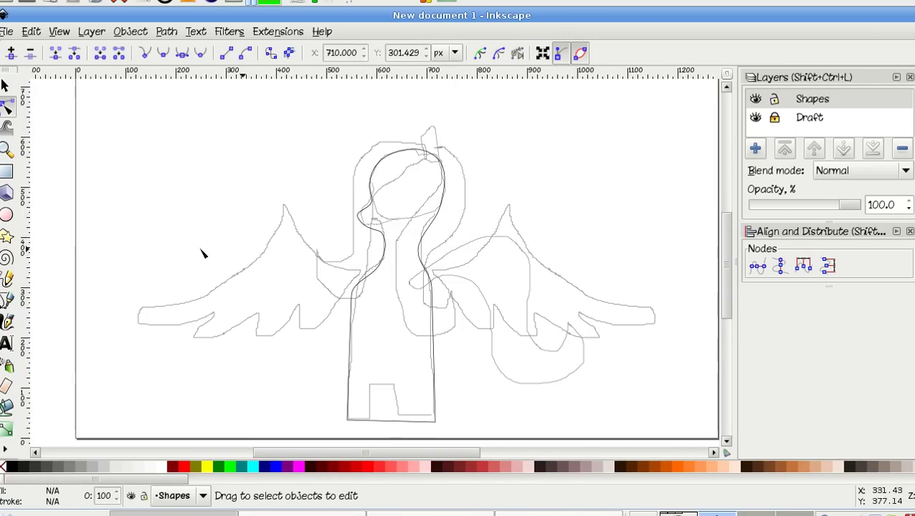
Draw a closed triangular path for the ear on top of the head, following the draft.
{"action": "left_click", "coordinate": [7, 302]}
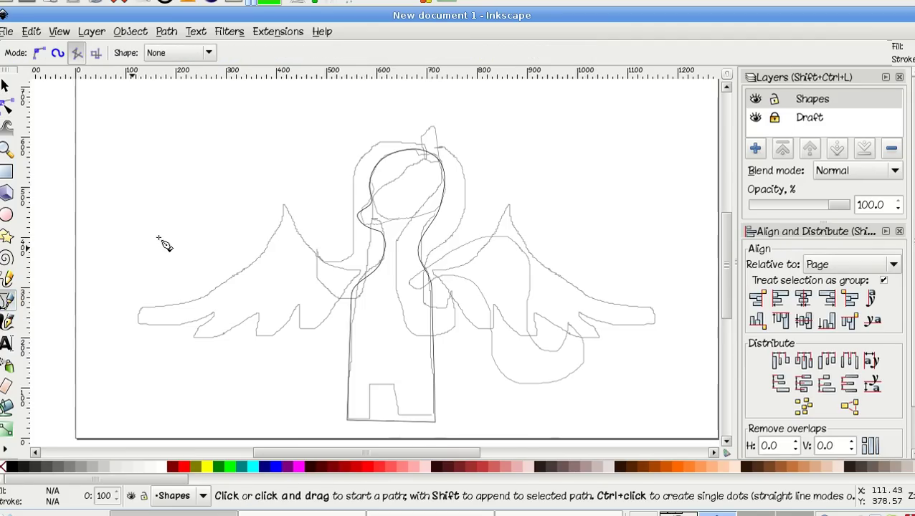
{"action": "scroll", "coordinate": [447, 167], "scroll_direction": "up", "scroll_amount": 2}
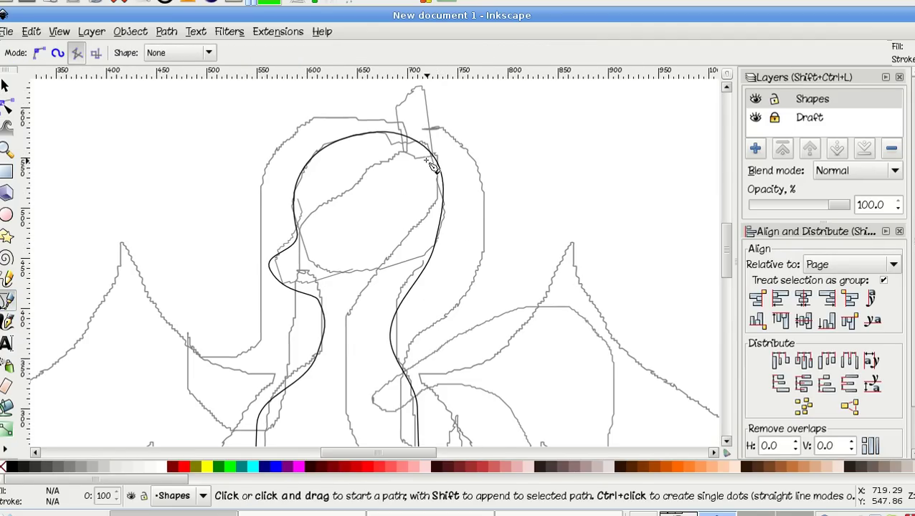
{"action": "left_click", "coordinate": [428, 158]}
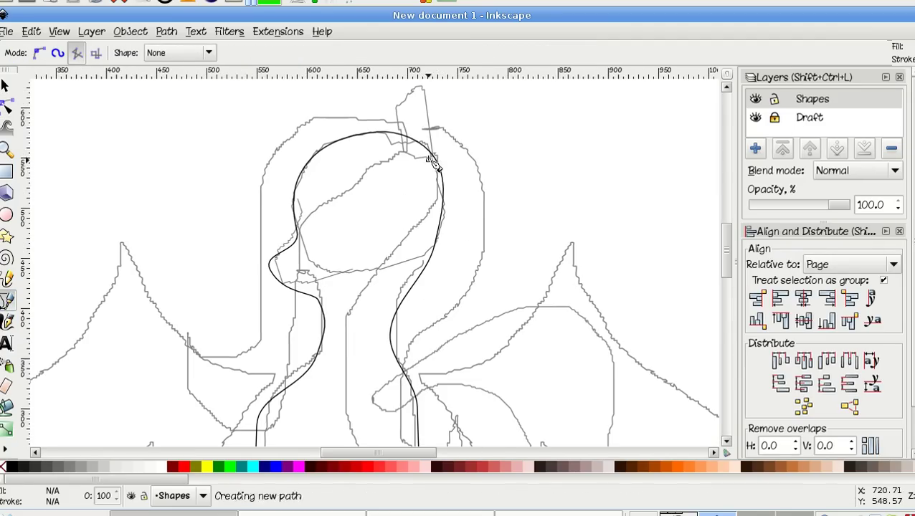
{"action": "left_click", "coordinate": [423, 90]}
{"action": "left_click", "coordinate": [397, 151]}
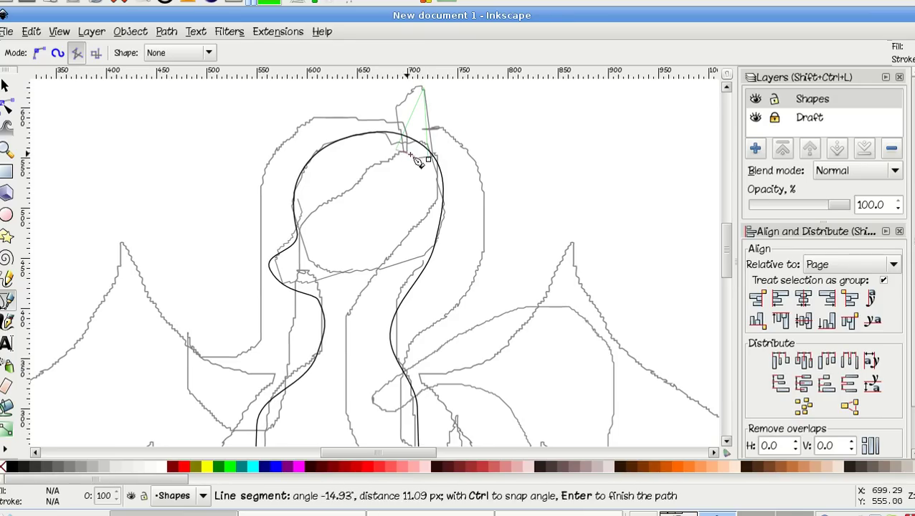
{"action": "left_click", "coordinate": [430, 158]}
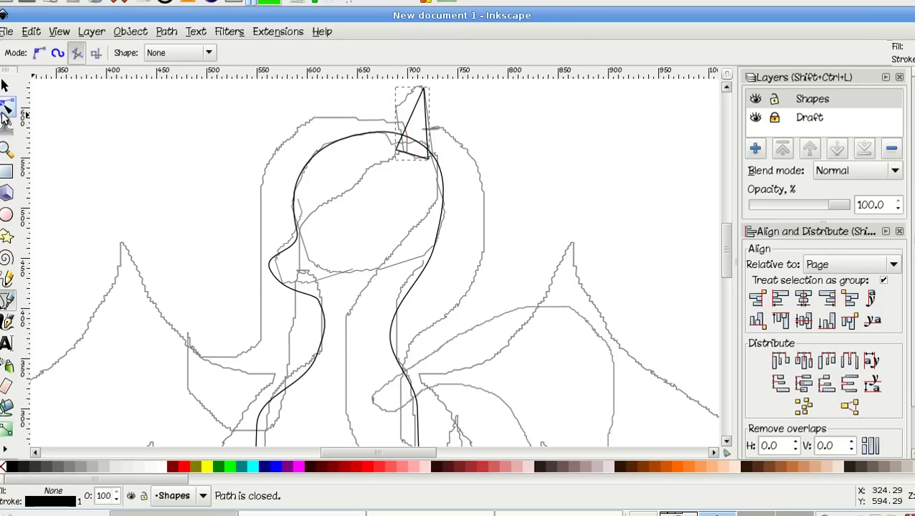
Shape the ear by moving its front base node inward, bowing both sides outward, and shifting its tip slightly forward.
{"action": "left_click", "coordinate": [6, 108]}
{"action": "mouse_move", "coordinate": [400, 154]}
{"action": "left_mouse_down"}
{"action": "mouse_move", "coordinate": [411, 159]}
{"action": "mouse_move", "coordinate": [406, 135]}
{"action": "mouse_move", "coordinate": [429, 88]}
{"action": "mouse_move", "coordinate": [450, 92]}
{"action": "mouse_move", "coordinate": [445, 121]}
{"action": "mouse_move", "coordinate": [402, 115]}
{"action": "mouse_move", "coordinate": [413, 117]}
{"action": "mouse_move", "coordinate": [405, 159]}
{"action": "mouse_move", "coordinate": [392, 143]}
{"action": "left_mouse_up"}
{"action": "scroll", "coordinate": [453, 95], "scroll_direction": "up", "scroll_amount": 1}
{"action": "left_click", "coordinate": [429, 189]}
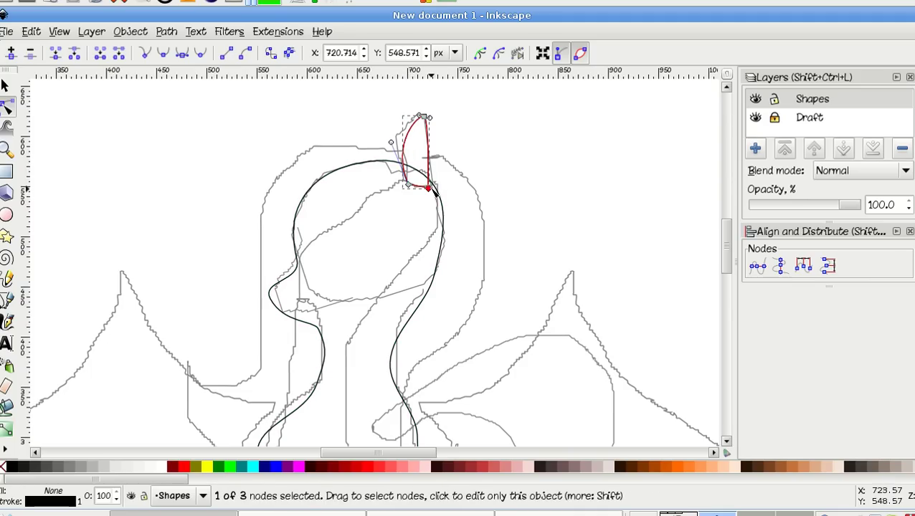
{"action": "left_click_drag", "start_coordinate": [429, 189], "coordinate": [438, 148]}
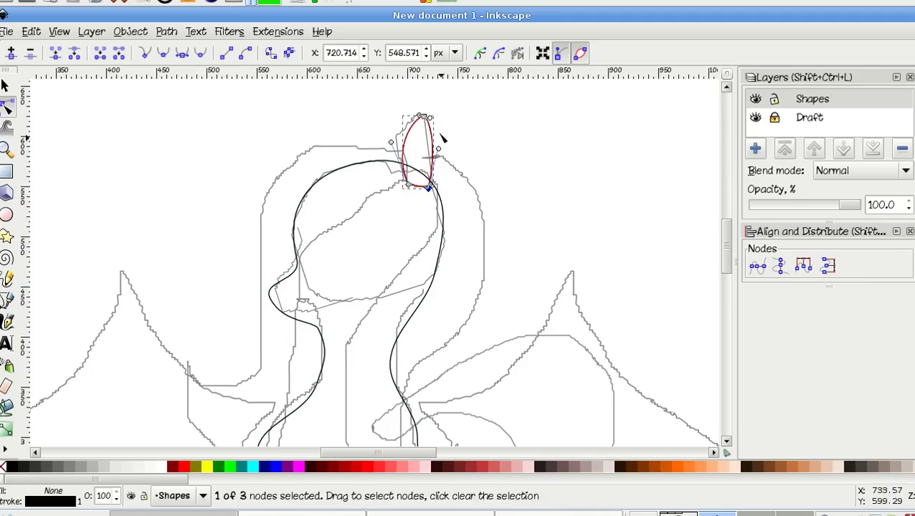
{"action": "left_click_drag", "start_coordinate": [422, 116], "coordinate": [416, 116]}
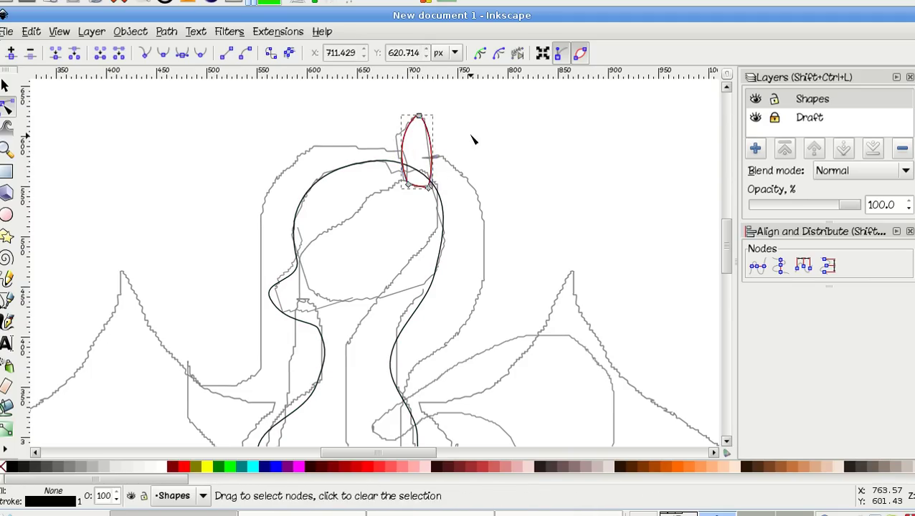
{"action": "left_click", "coordinate": [472, 140]}
{"action": "key", "text": "minus"}
{"action": "key", "text": "minus"}
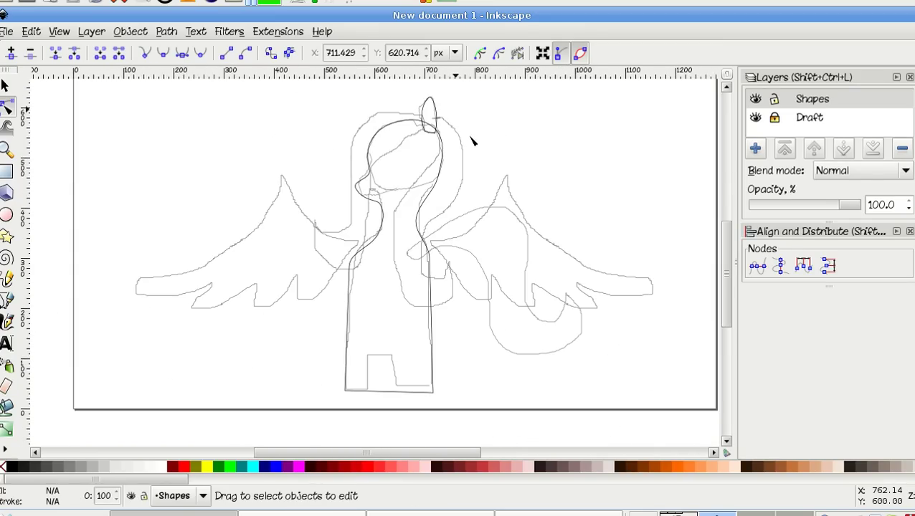
Insert a node on the left side of the body outline, midway between the shoulder node and the bottom corner.
{"action": "left_click", "coordinate": [8, 301]}
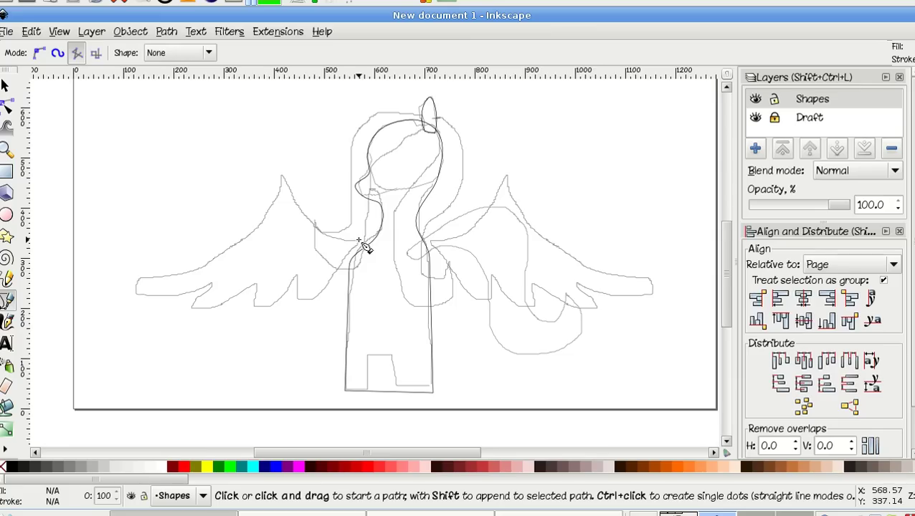
{"action": "scroll", "coordinate": [364, 246], "scroll_direction": "up", "scroll_amount": 1}
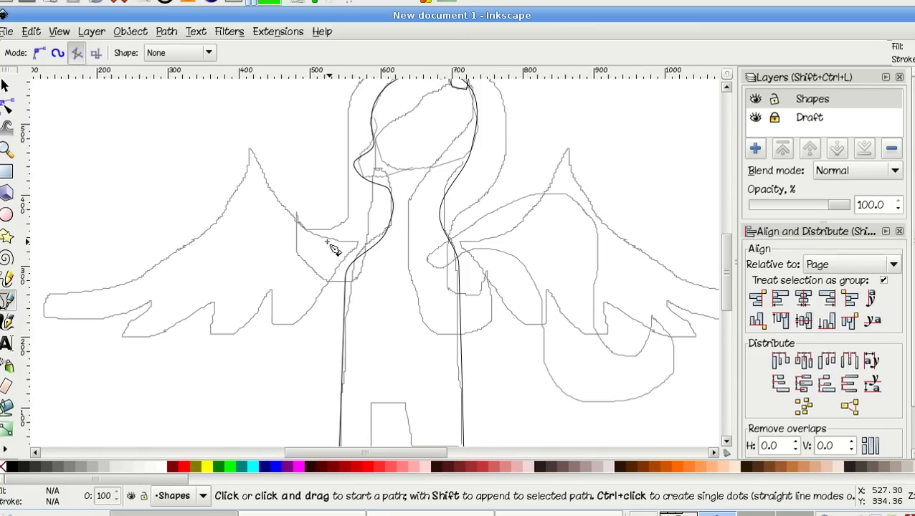
{"action": "left_click", "coordinate": [7, 107]}
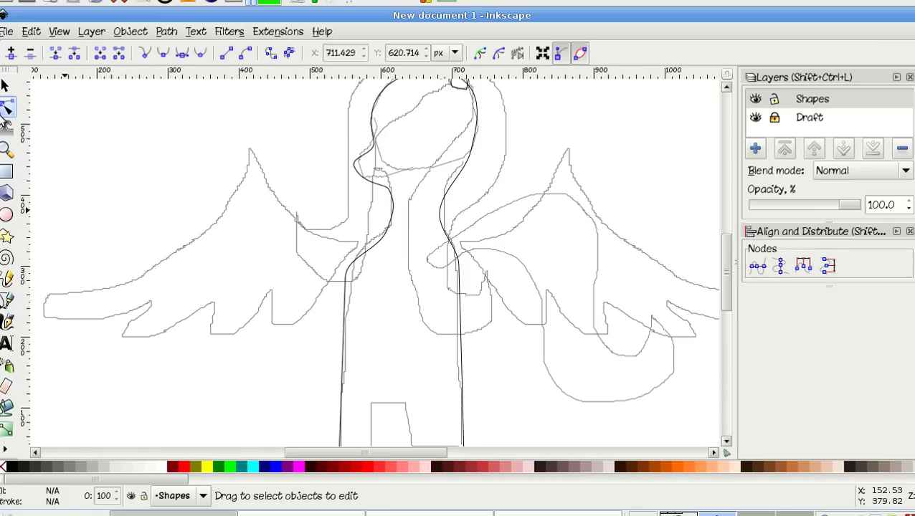
{"action": "left_click", "coordinate": [346, 280]}
{"action": "left_click", "coordinate": [346, 278]}
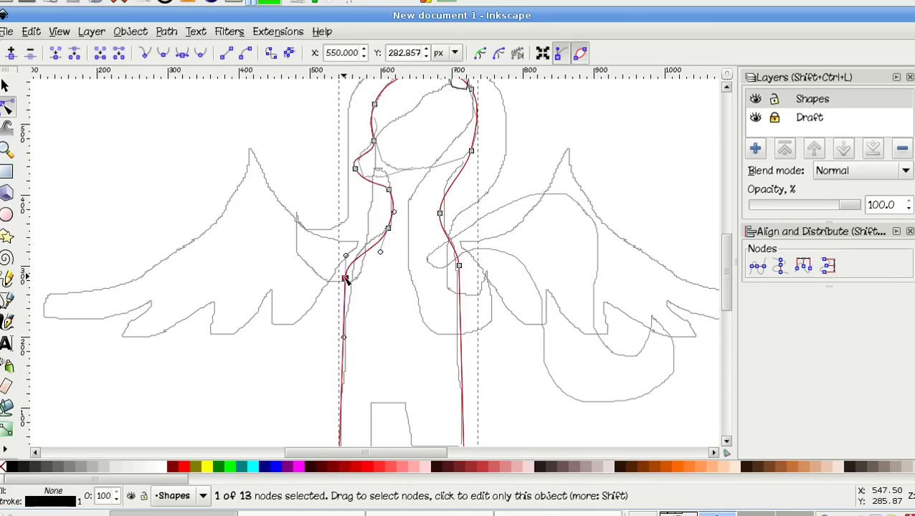
{"action": "left_click", "coordinate": [347, 393]}
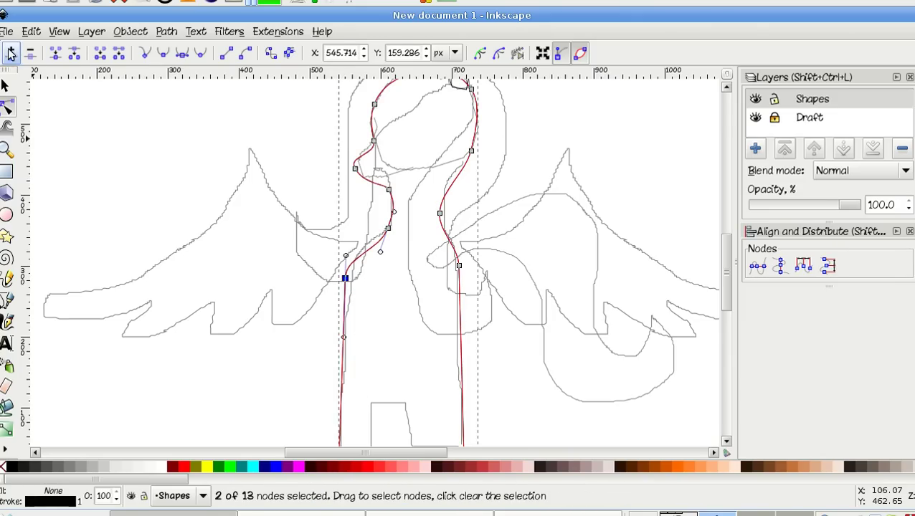
{"action": "left_click", "coordinate": [11, 52]}
{"action": "left_click", "coordinate": [342, 387]}
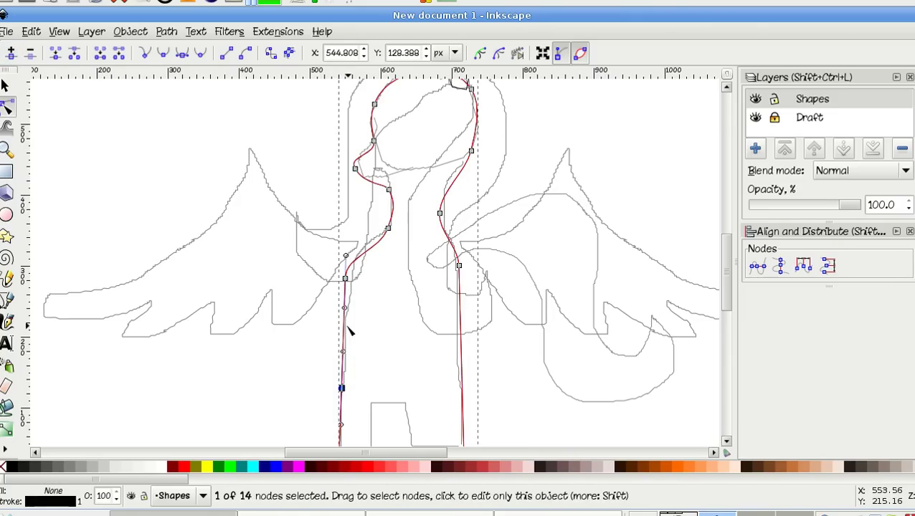
Move the shoulder node and the node below it on the left side of the body outline inward, narrowing the torso.
{"action": "left_click", "coordinate": [345, 329]}
{"action": "key", "text": "Escape"}
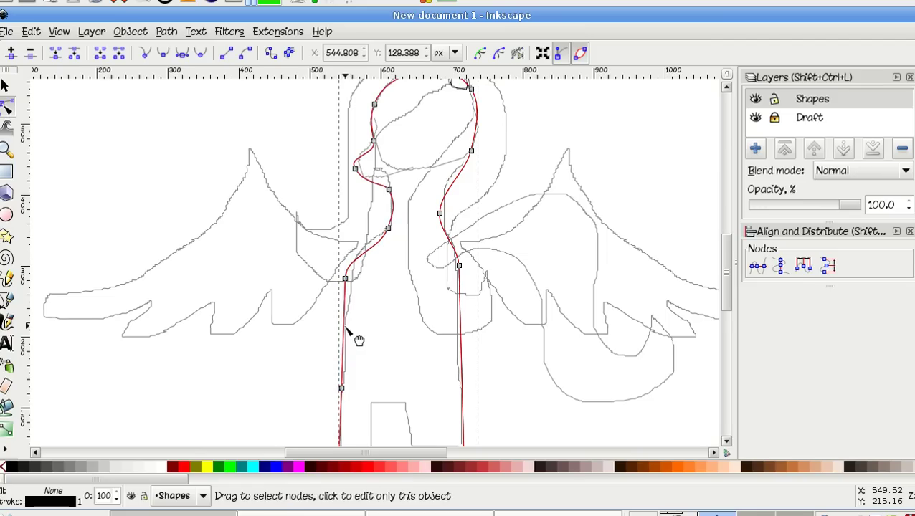
{"action": "left_click", "coordinate": [346, 329]}
{"action": "left_click", "coordinate": [345, 327], "text": "shift"}
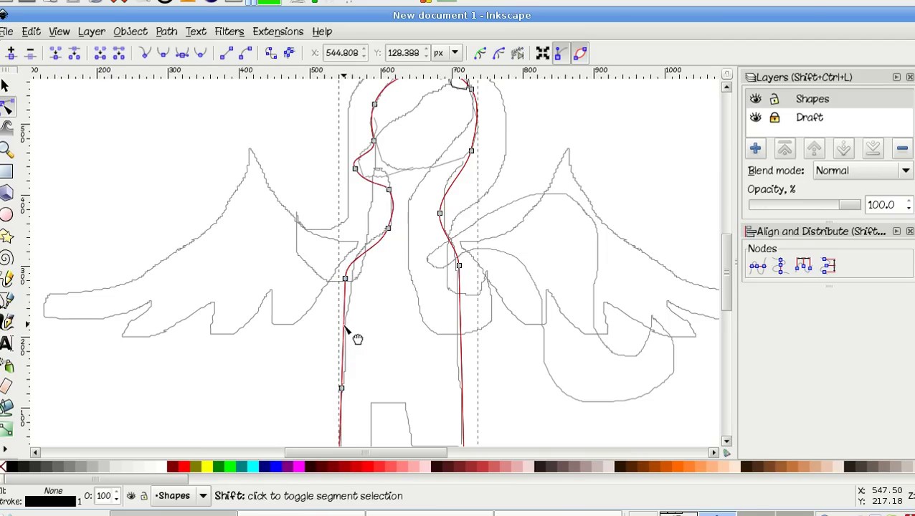
{"action": "left_click_drag", "start_coordinate": [342, 389], "coordinate": [352, 351]}
{"action": "left_click_drag", "start_coordinate": [345, 278], "coordinate": [359, 278]}
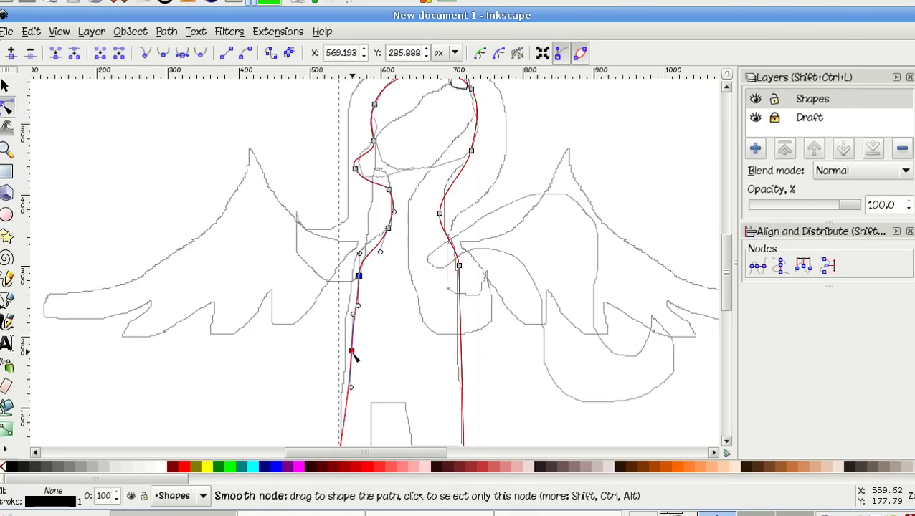
{"action": "left_click_drag", "start_coordinate": [361, 281], "coordinate": [355, 273]}
{"action": "left_click_drag", "start_coordinate": [354, 357], "coordinate": [367, 350]}
Move the body's bottom left corner inward, shift the left shoulder node slightly inward to match, and deselect the outline.
{"action": "scroll", "coordinate": [365, 348], "scroll_direction": "down", "scroll_amount": 2}
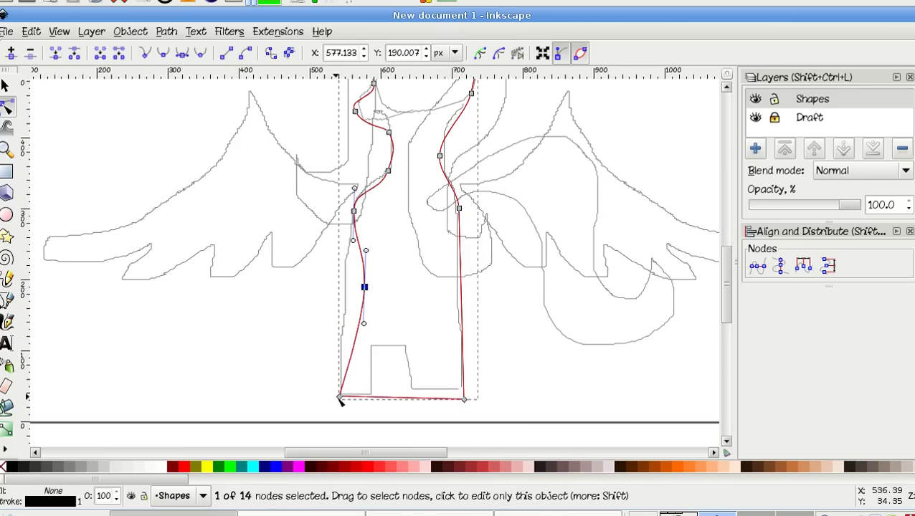
{"action": "left_click_drag", "start_coordinate": [342, 400], "coordinate": [358, 395]}
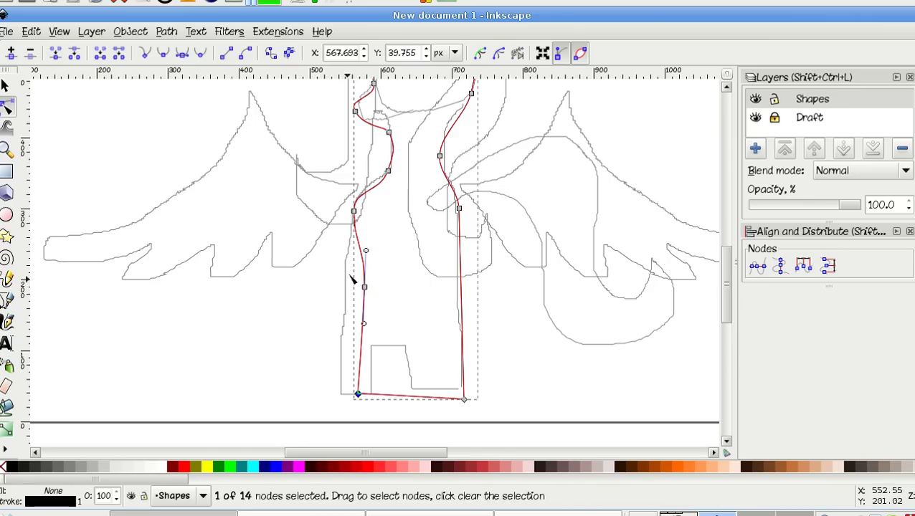
{"action": "left_click_drag", "start_coordinate": [353, 211], "coordinate": [363, 210]}
{"action": "scroll", "coordinate": [343, 234], "scroll_direction": "up", "scroll_amount": 1}
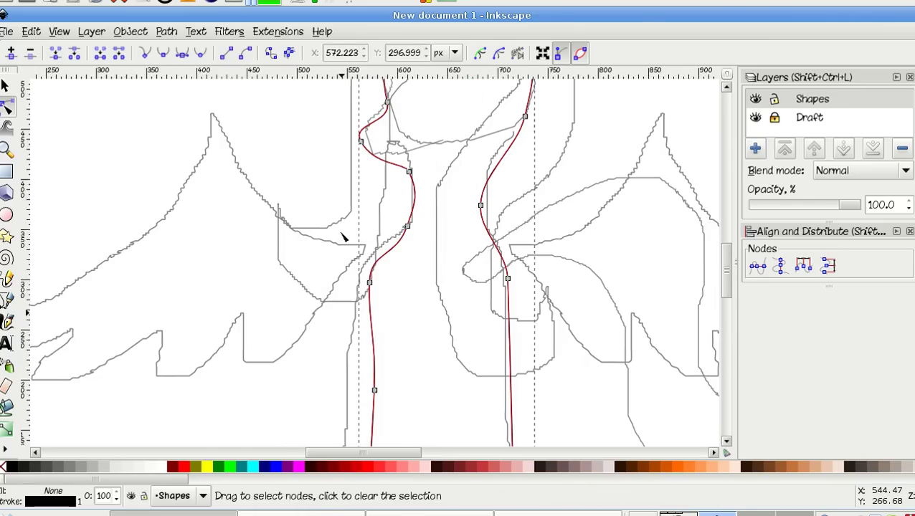
{"action": "scroll", "coordinate": [342, 237], "scroll_direction": "down", "scroll_amount": 1}
{"action": "key", "text": "Escape"}
{"action": "scroll", "coordinate": [343, 236], "scroll_direction": "down", "scroll_amount": 1}
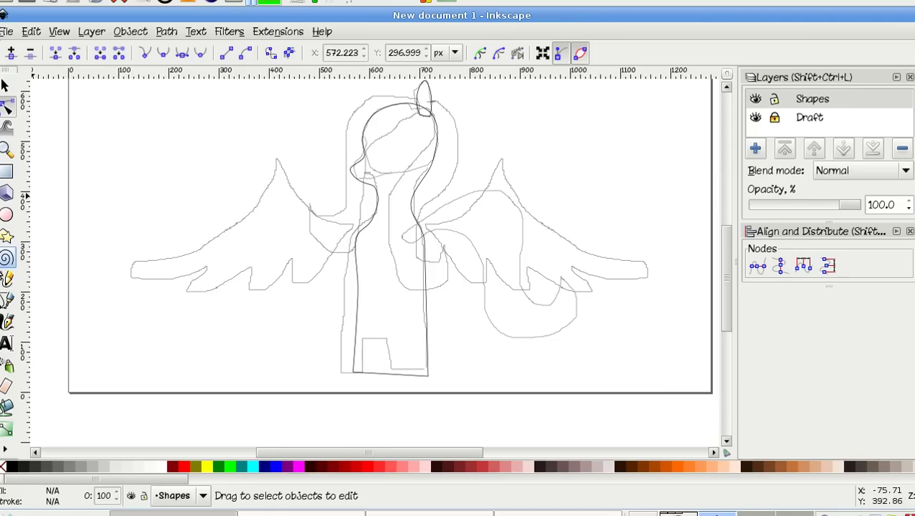
Draw a closed straight-segment path for the left wing from the shoulder over the peak to the outer tip, with seven zigzag feathers back.
{"action": "left_click", "coordinate": [6, 299]}
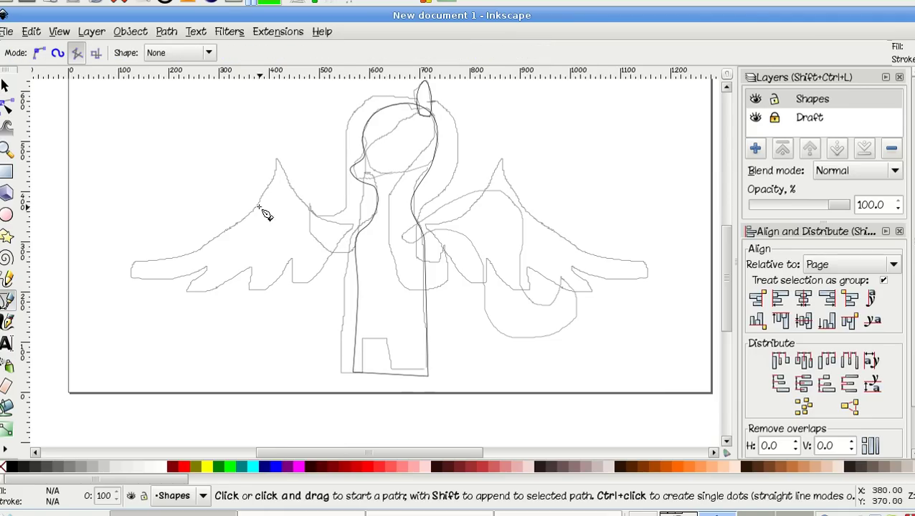
{"action": "left_click", "coordinate": [361, 227]}
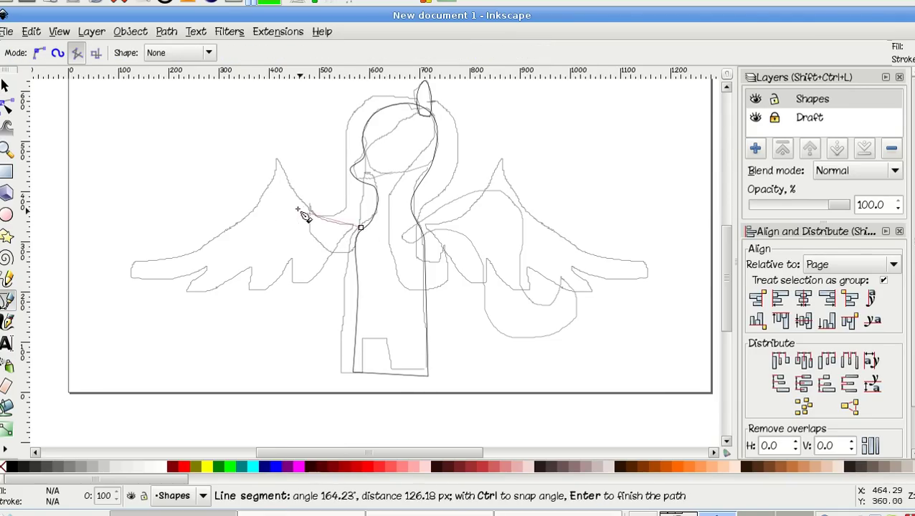
{"action": "left_click", "coordinate": [276, 159]}
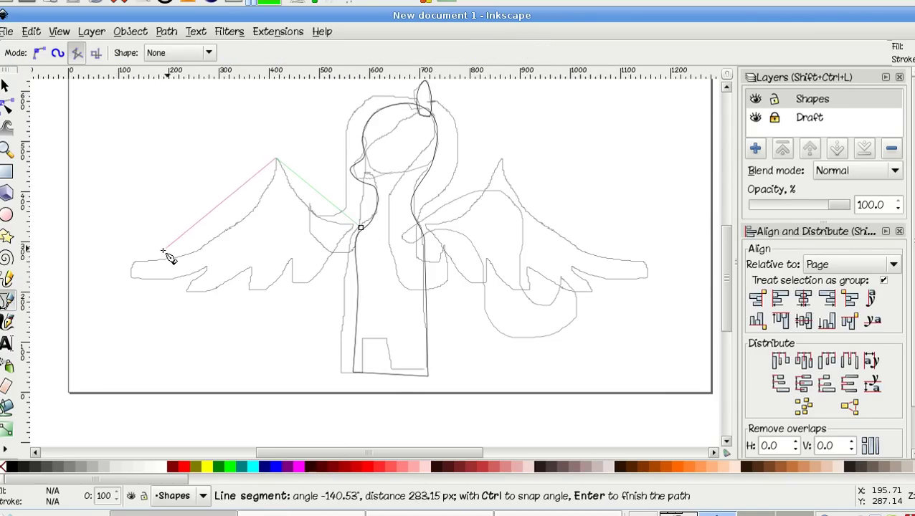
{"action": "left_click", "coordinate": [130, 277]}
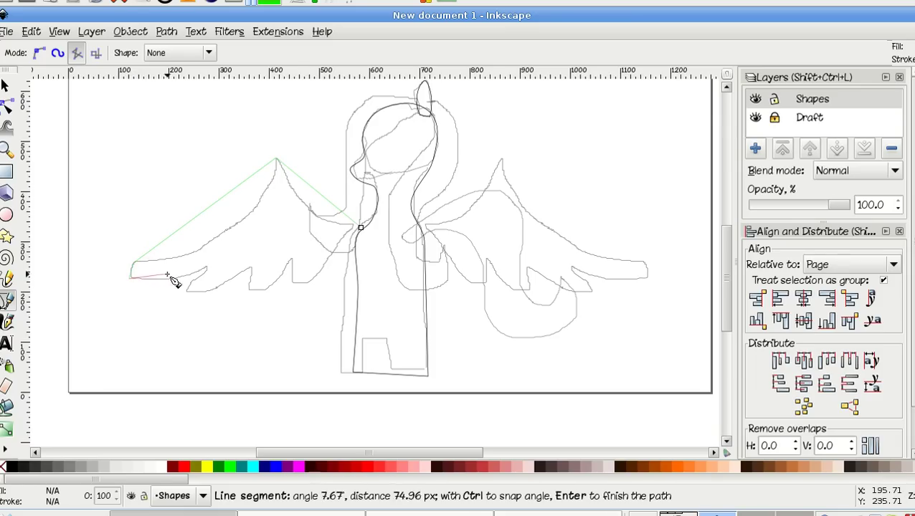
{"action": "left_click", "coordinate": [228, 227]}
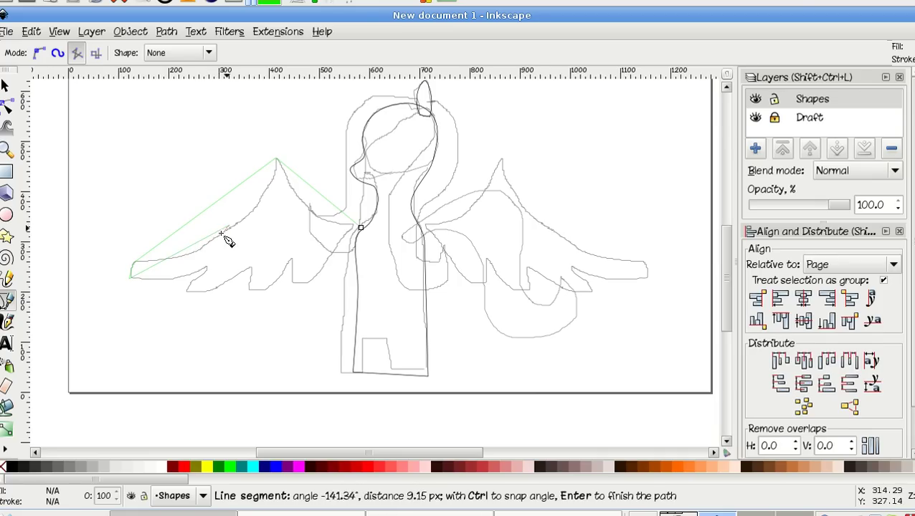
{"action": "left_click", "coordinate": [151, 294]}
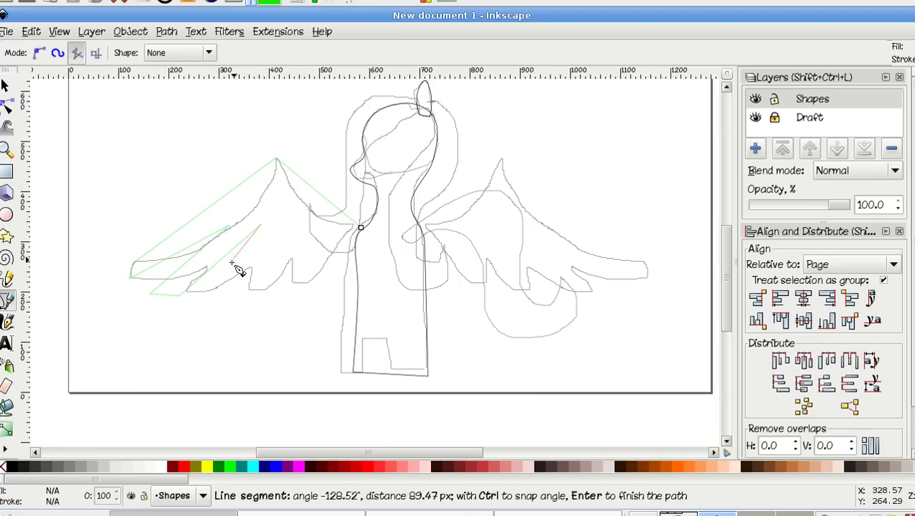
{"action": "left_click", "coordinate": [206, 294]}
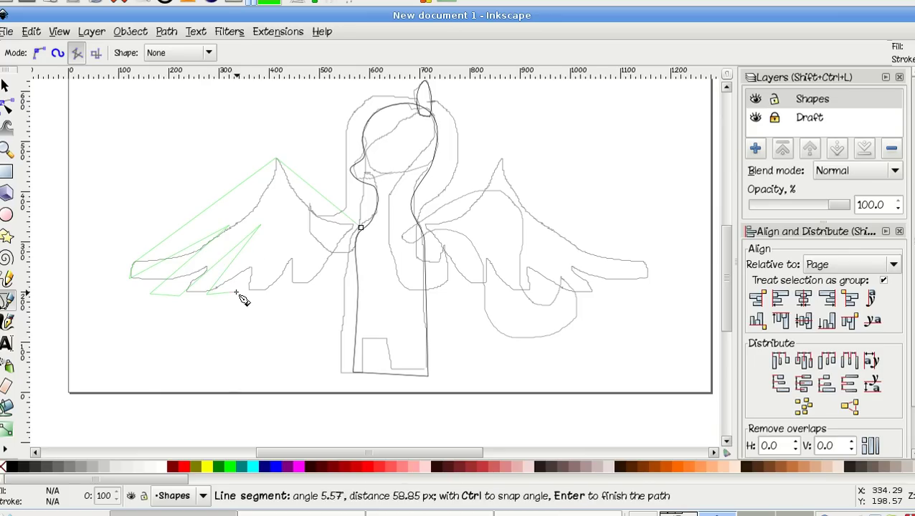
{"action": "left_click", "coordinate": [237, 292]}
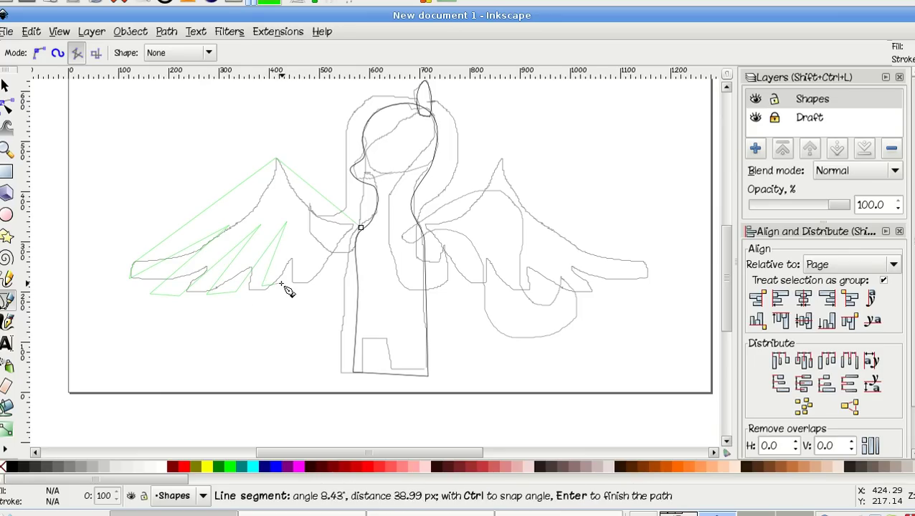
{"action": "left_click", "coordinate": [282, 285]}
{"action": "left_click", "coordinate": [311, 218]}
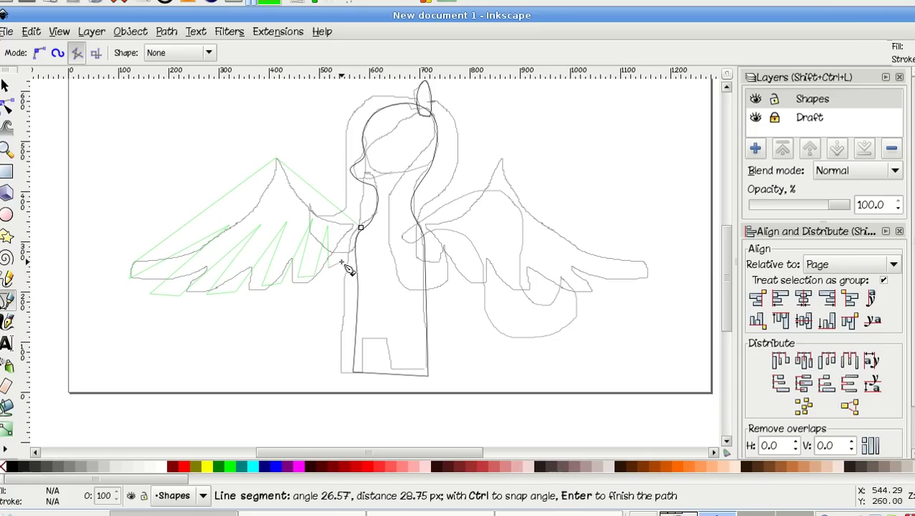
{"action": "left_click", "coordinate": [343, 224]}
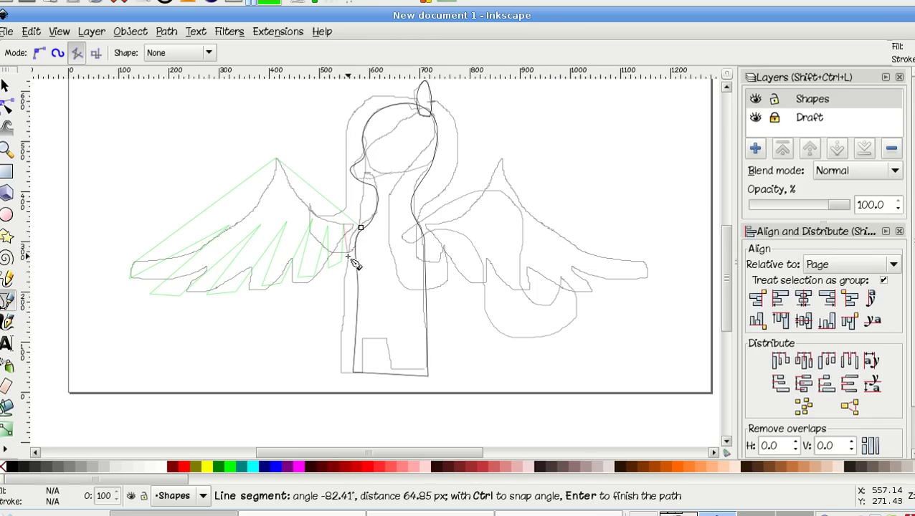
{"action": "left_click", "coordinate": [347, 259]}
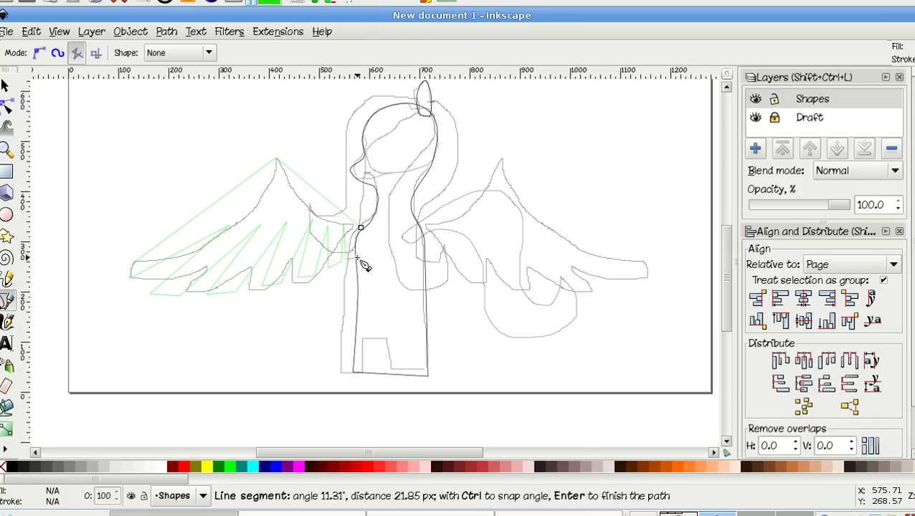
{"action": "left_click", "coordinate": [359, 257]}
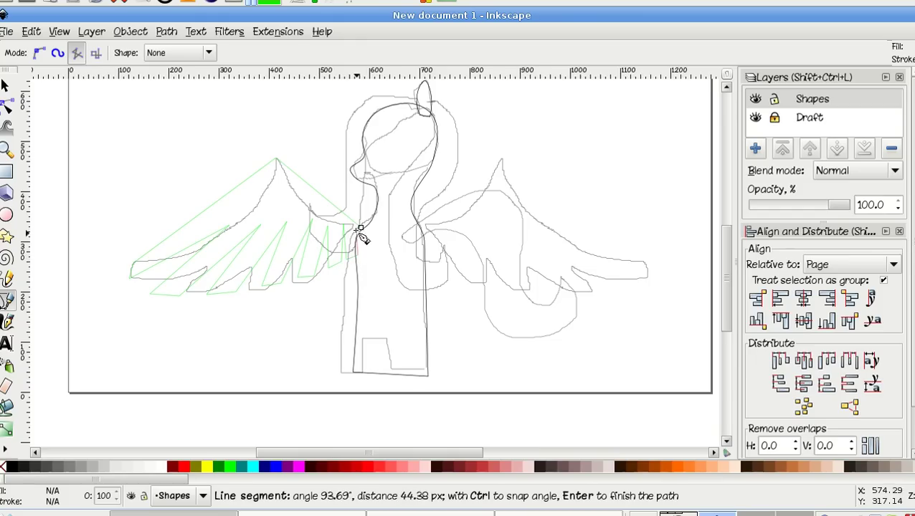
{"action": "left_click", "coordinate": [359, 228]}
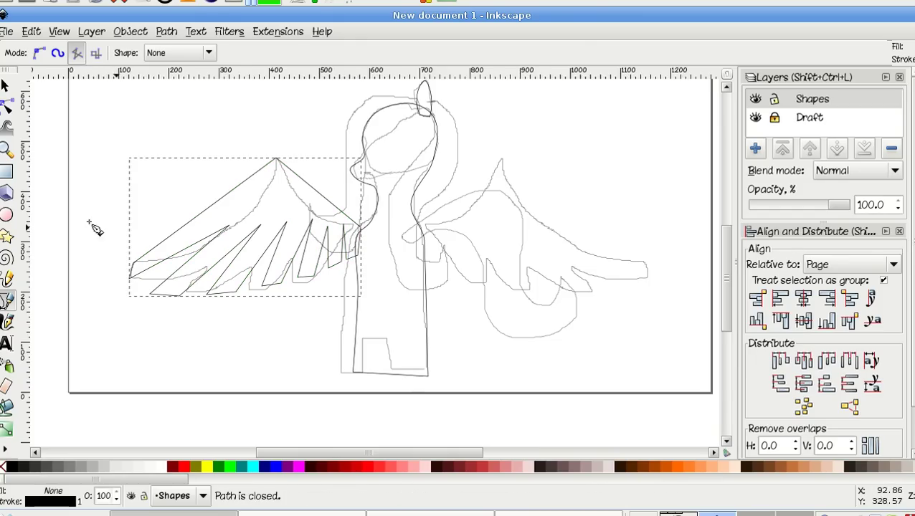
Move the outer bottom node of the wing's innermost feather slightly up and toward the body.
{"action": "left_click", "coordinate": [6, 106]}
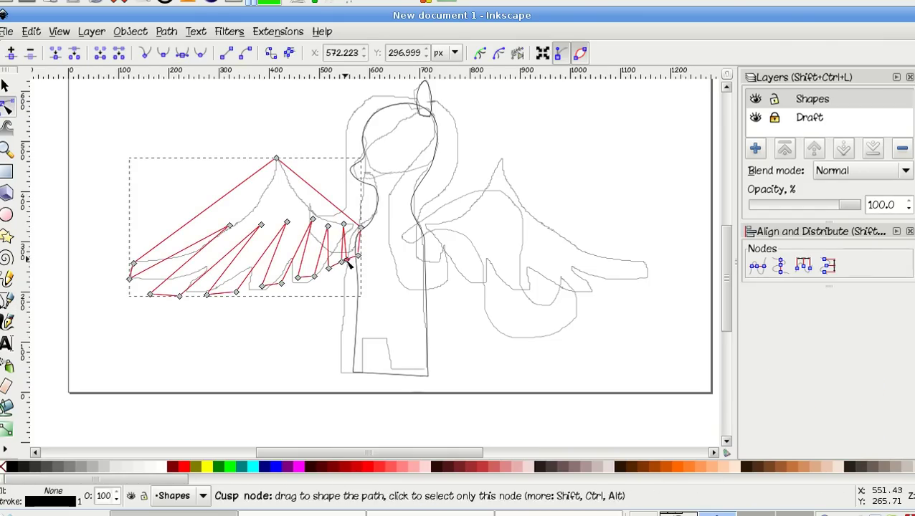
{"action": "scroll", "coordinate": [353, 270], "scroll_direction": "up", "scroll_amount": 2, "text": "ctrl"}
{"action": "left_click", "coordinate": [334, 241]}
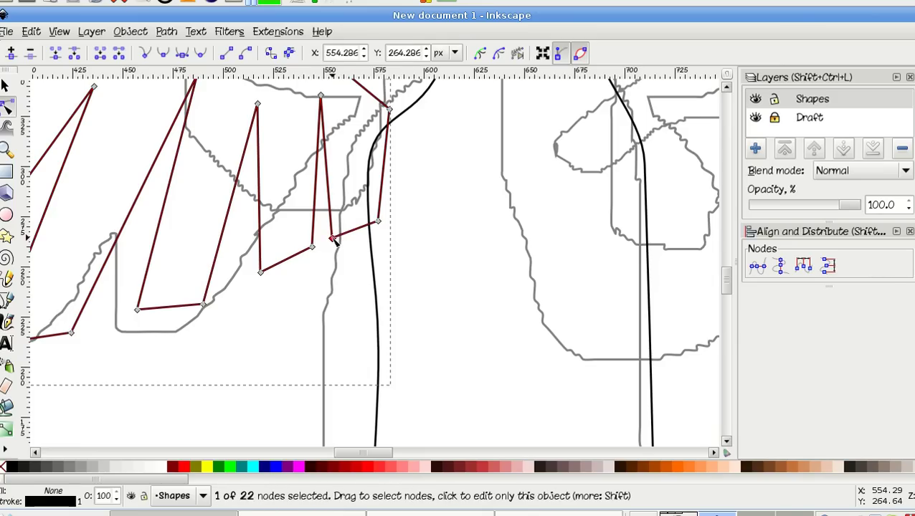
{"action": "left_click_drag", "start_coordinate": [337, 242], "coordinate": [347, 234]}
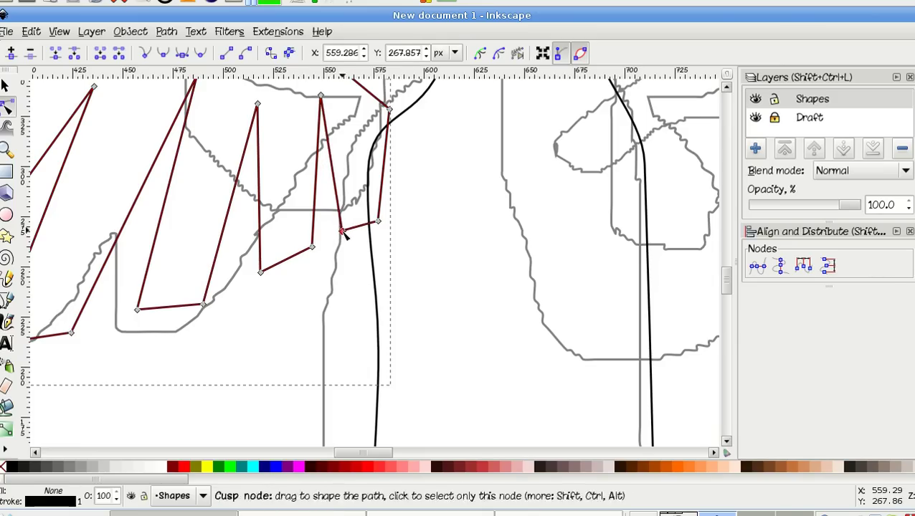
Make the node at the wing's peak smooth and shorten its two horizontal handles to leave a small rounded point.
{"action": "scroll", "coordinate": [307, 271], "scroll_direction": "left", "scroll_amount": 6}
{"action": "key", "text": "minus"}
{"action": "key", "text": "minus"}
{"action": "key", "text": "minus"}
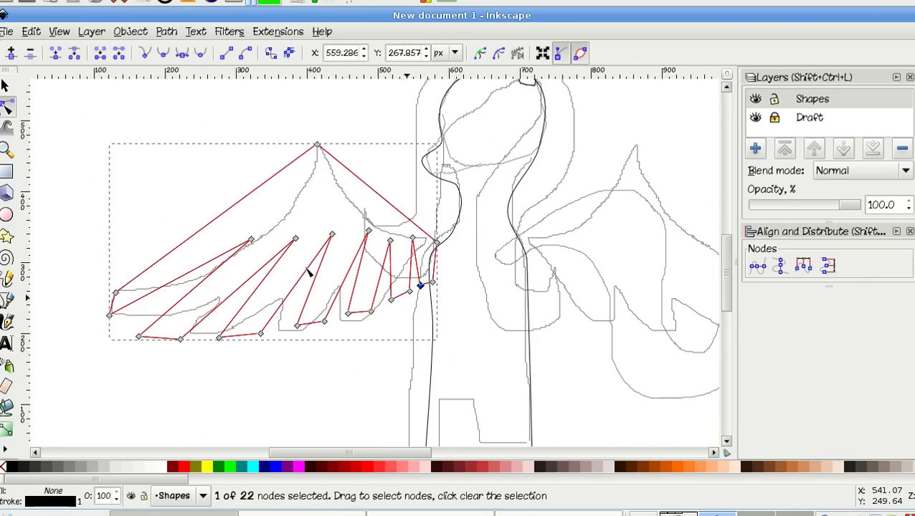
{"action": "left_click", "coordinate": [317, 146]}
{"action": "left_click", "coordinate": [317, 145], "text": "ctrl"}
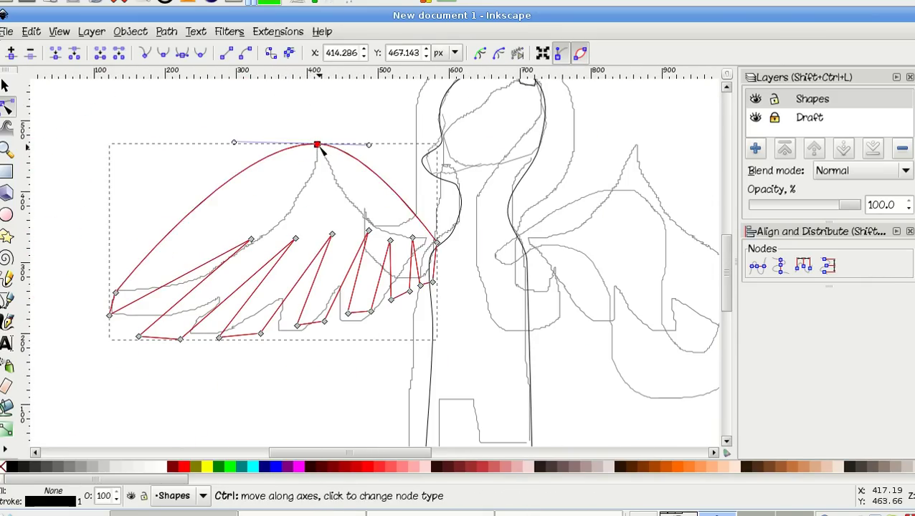
{"action": "left_click", "coordinate": [317, 144], "text": "ctrl"}
{"action": "left_click", "coordinate": [317, 144], "text": "ctrl"}
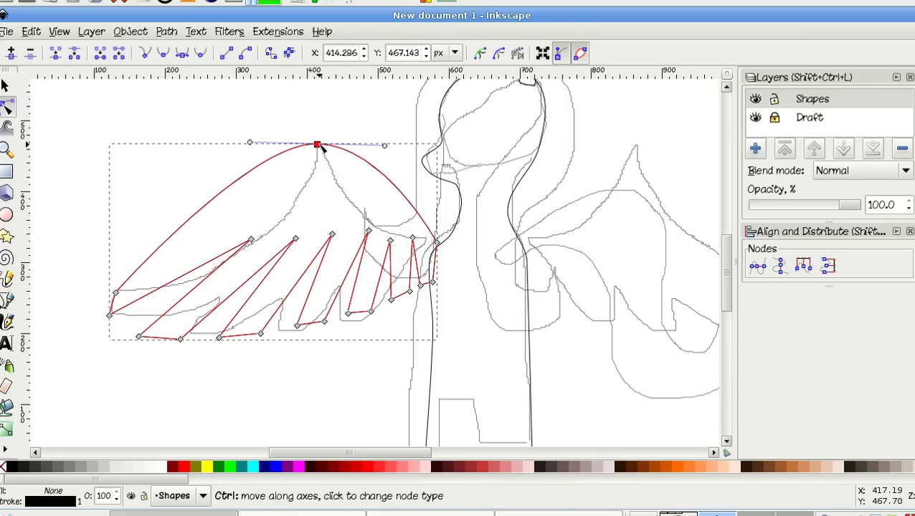
{"action": "left_click_drag", "start_coordinate": [331, 147], "coordinate": [326, 145]}
Pull handles out of the wing's shoulder and upper tip nodes to bow both top edges inward, and lengthen the peak's handles slightly.
{"action": "left_click", "coordinate": [439, 244]}
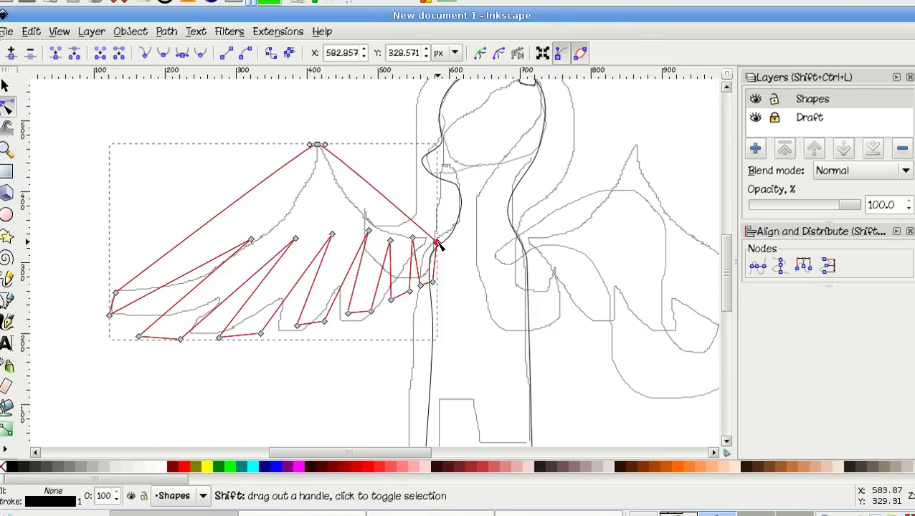
{"action": "left_click_drag", "start_coordinate": [434, 241], "coordinate": [340, 227]}
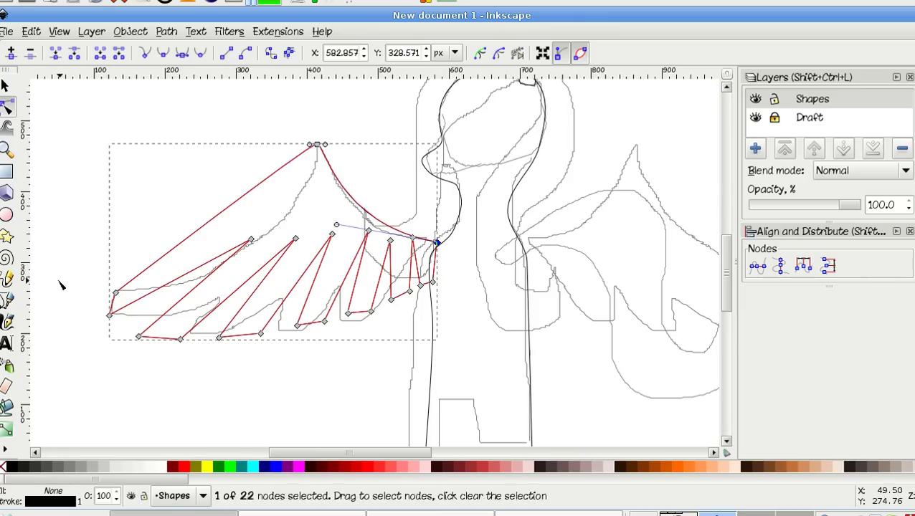
{"action": "left_click", "coordinate": [115, 293], "text": "shift"}
{"action": "left_click_drag", "start_coordinate": [117, 294], "coordinate": [252, 262]}
{"action": "left_click_drag", "start_coordinate": [325, 145], "coordinate": [332, 144]}
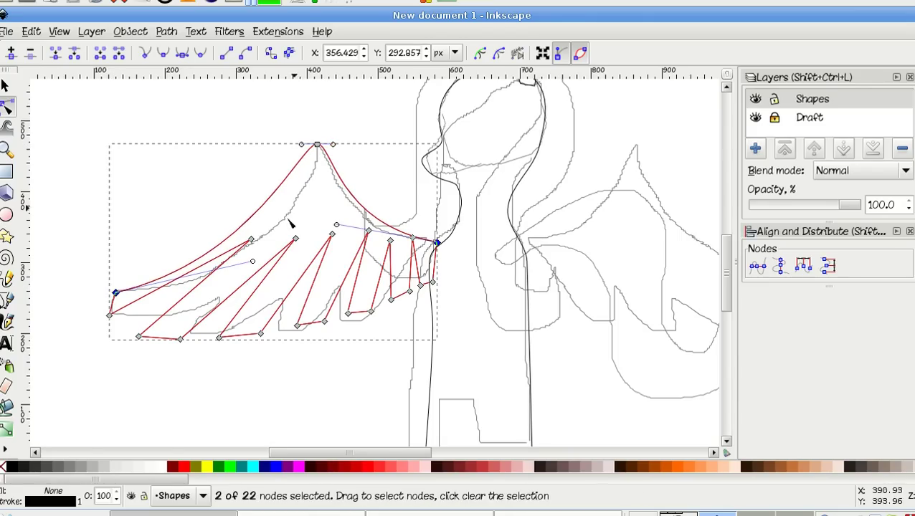
Pull a short outward handle from the upper node of the left wing's outer tip to round the wing's end.
{"action": "left_click", "coordinate": [115, 294], "text": "ctrl"}
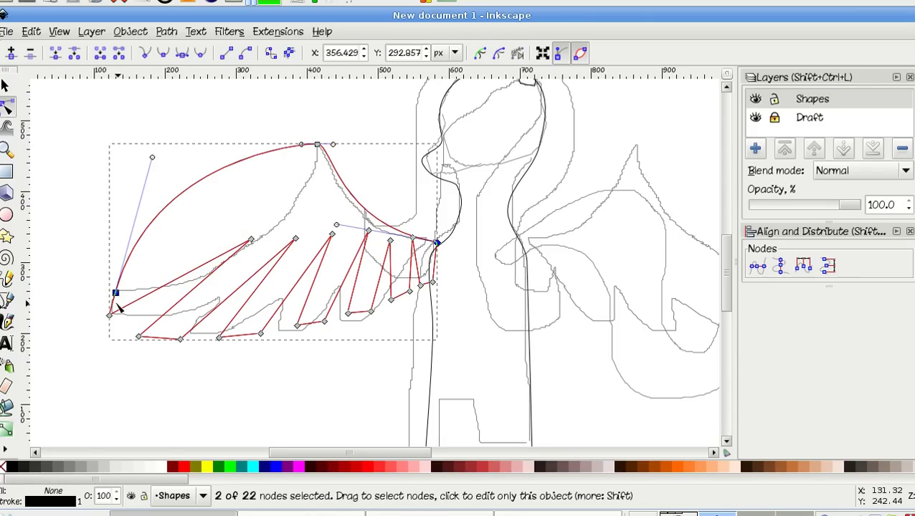
{"action": "key", "text": "ctrl+z"}
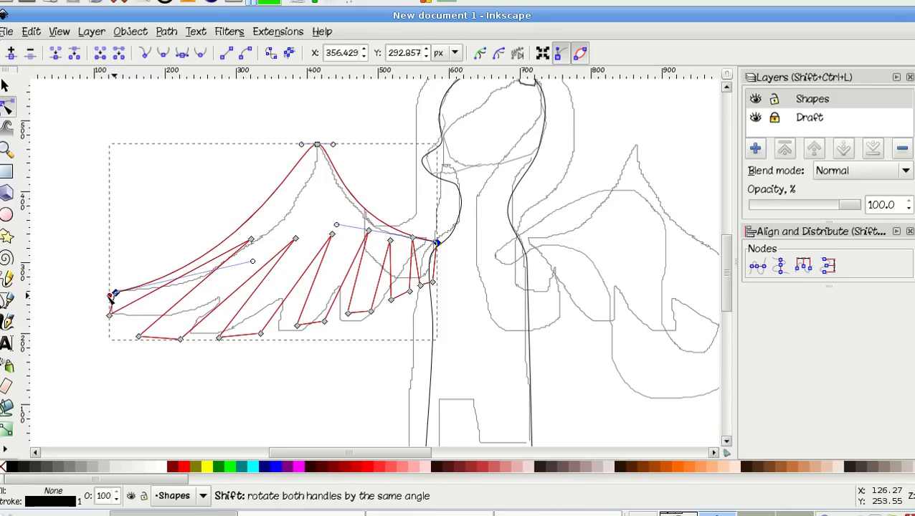
{"action": "left_click", "coordinate": [104, 300], "text": "ctrl"}
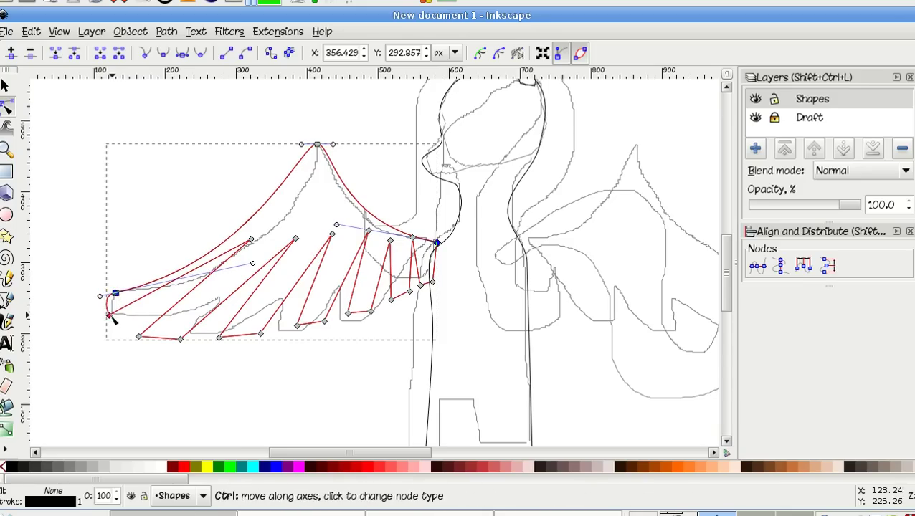
Make the bottom nodes of the left wing's seven feathers smooth so each feather ends in a rounded tip.
{"action": "left_click", "coordinate": [109, 315], "text": "ctrl"}
{"action": "left_click", "coordinate": [138, 336], "text": "ctrl"}
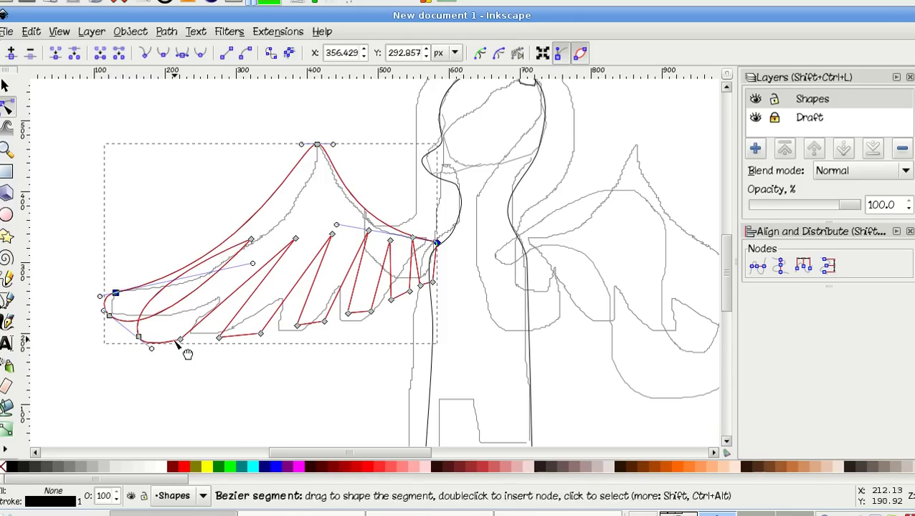
{"action": "left_click", "coordinate": [219, 337], "text": "ctrl"}
{"action": "left_click", "coordinate": [261, 334], "text": "ctrl"}
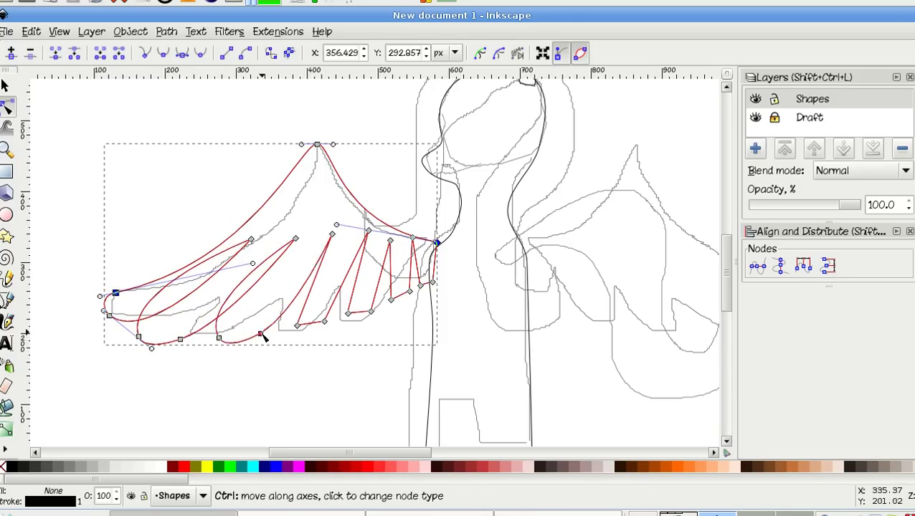
{"action": "left_click", "coordinate": [297, 325], "text": "ctrl"}
{"action": "left_click", "coordinate": [324, 322], "text": "ctrl"}
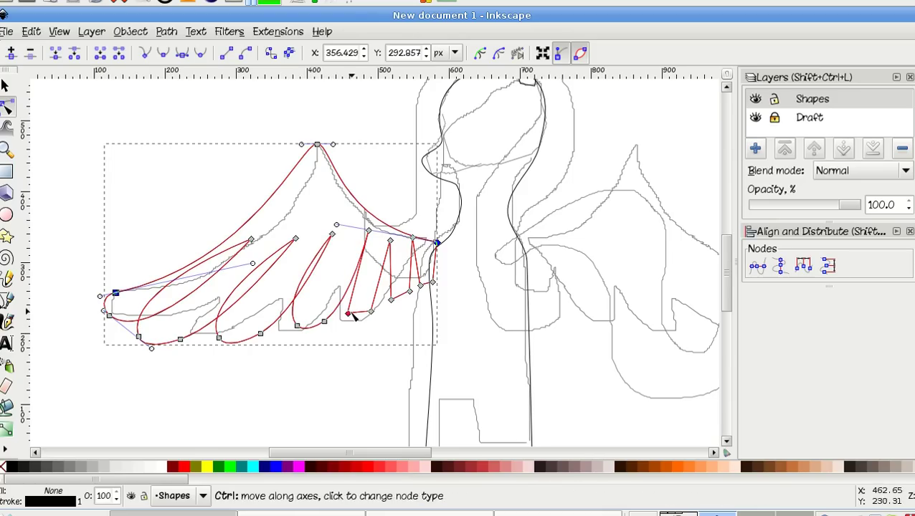
{"action": "left_click", "coordinate": [348, 314], "text": "ctrl"}
{"action": "left_click", "coordinate": [370, 312], "text": "ctrl"}
{"action": "left_click", "coordinate": [391, 299], "text": "ctrl"}
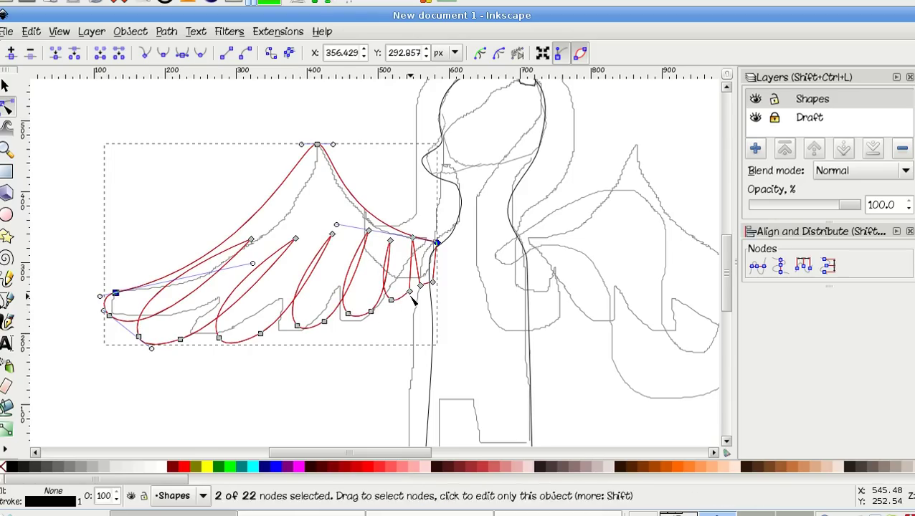
{"action": "left_click", "coordinate": [409, 291], "text": "ctrl"}
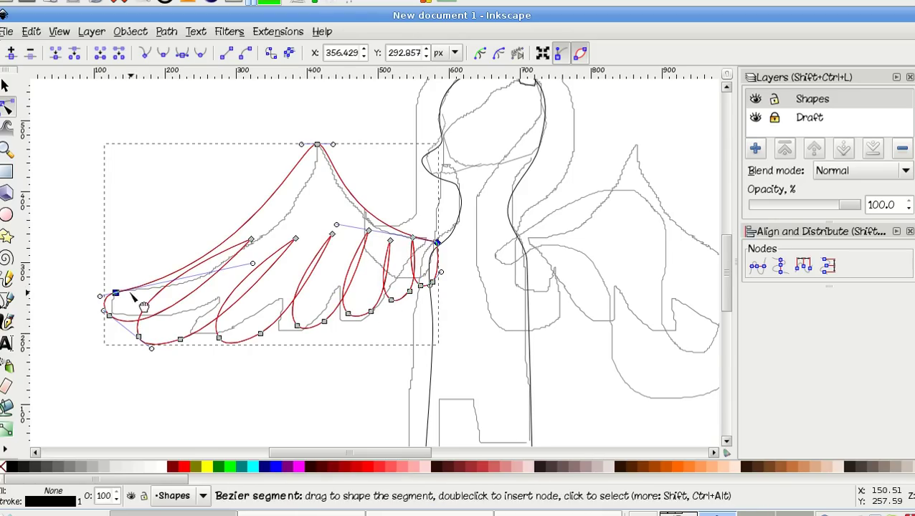
Angle the lower handles of the two outermost feathers along their edges and nudge the notch between them toward the body.
{"action": "left_click_drag", "start_coordinate": [152, 349], "coordinate": [153, 330]}
{"action": "left_click", "coordinate": [138, 338]}
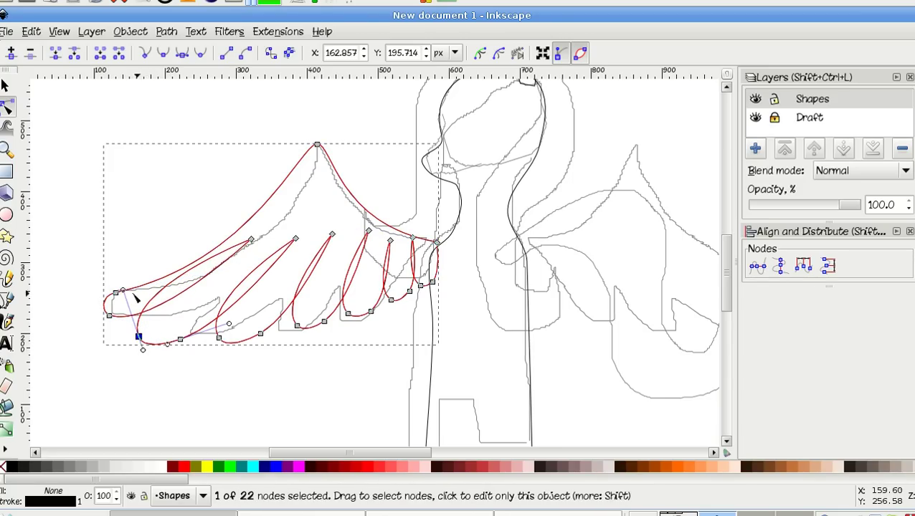
{"action": "left_click_drag", "start_coordinate": [143, 291], "coordinate": [195, 307]}
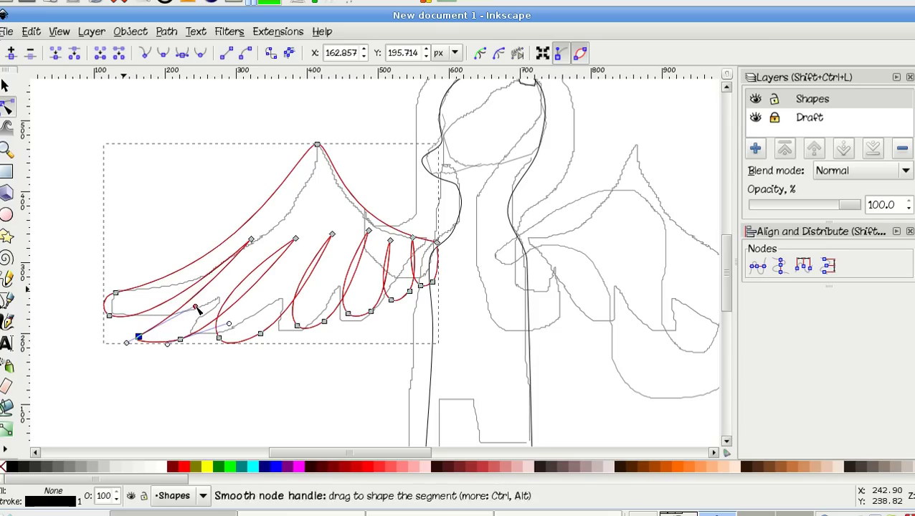
{"action": "left_click", "coordinate": [251, 240]}
{"action": "left_click_drag", "start_coordinate": [252, 240], "coordinate": [258, 247]}
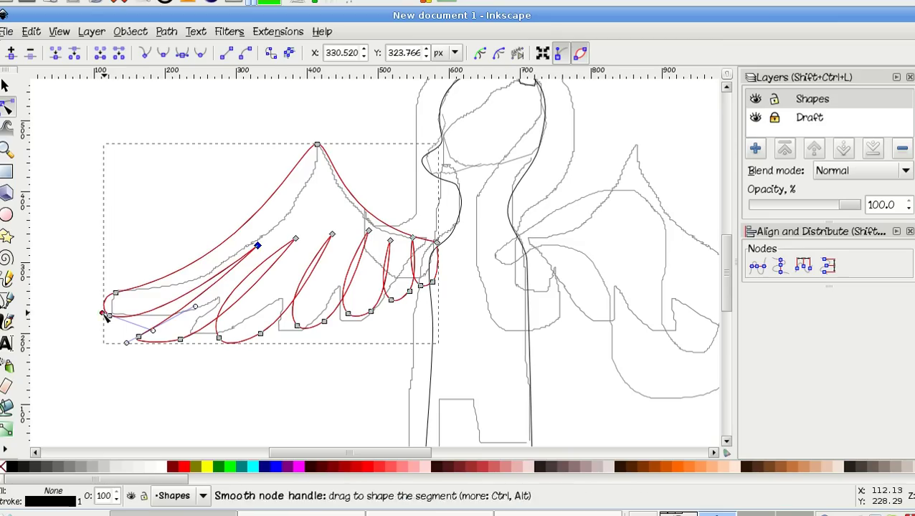
Lengthen the wing tip's outward handle, flatten the outermost feather's lower handle, and nudge the adjacent notch slightly down.
{"action": "left_click", "coordinate": [116, 293]}
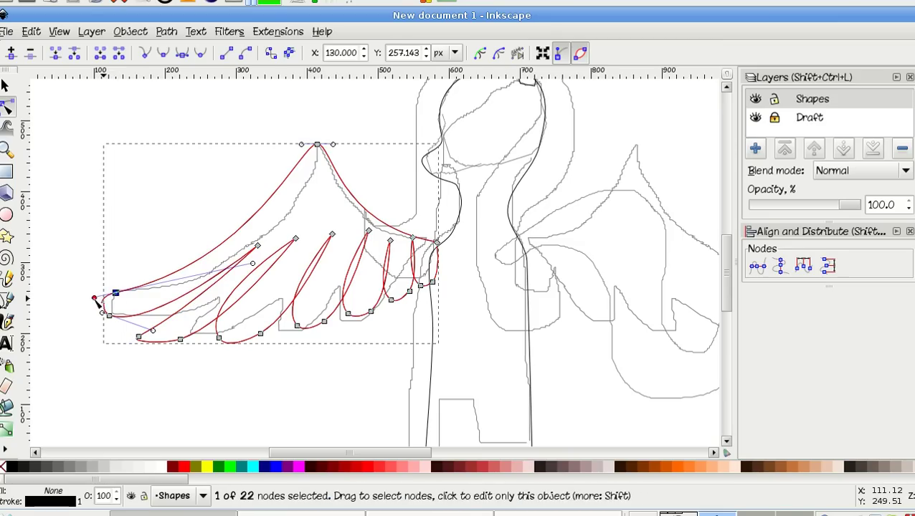
{"action": "left_click_drag", "start_coordinate": [96, 300], "coordinate": [73, 302]}
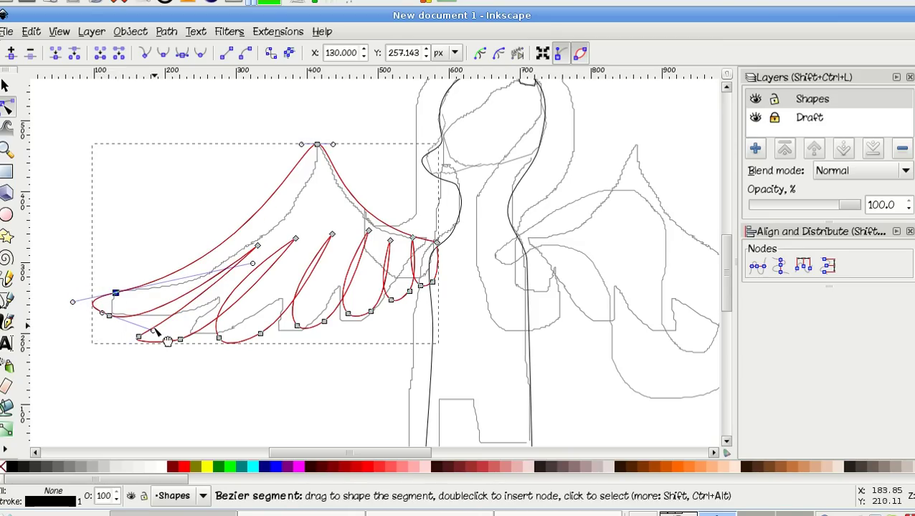
{"action": "left_click_drag", "start_coordinate": [153, 326], "coordinate": [174, 310]}
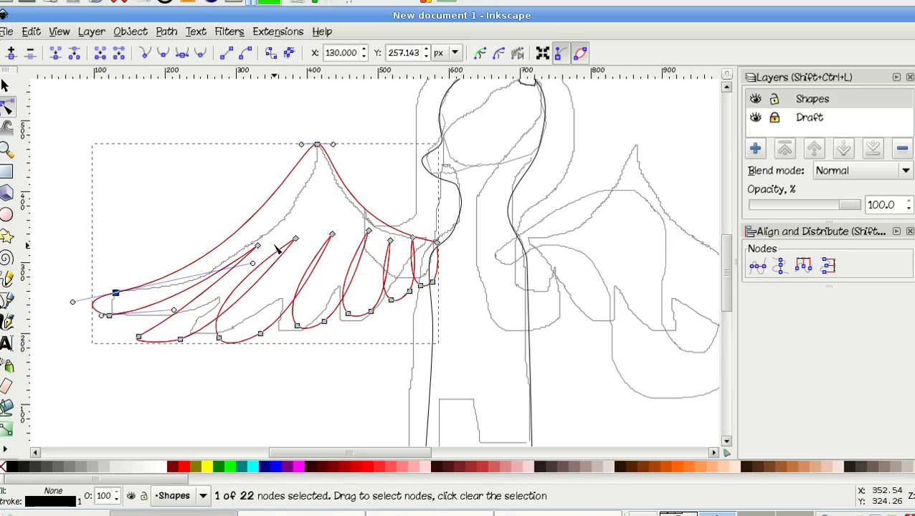
{"action": "left_click", "coordinate": [258, 248]}
{"action": "left_click_drag", "start_coordinate": [259, 248], "coordinate": [263, 252]}
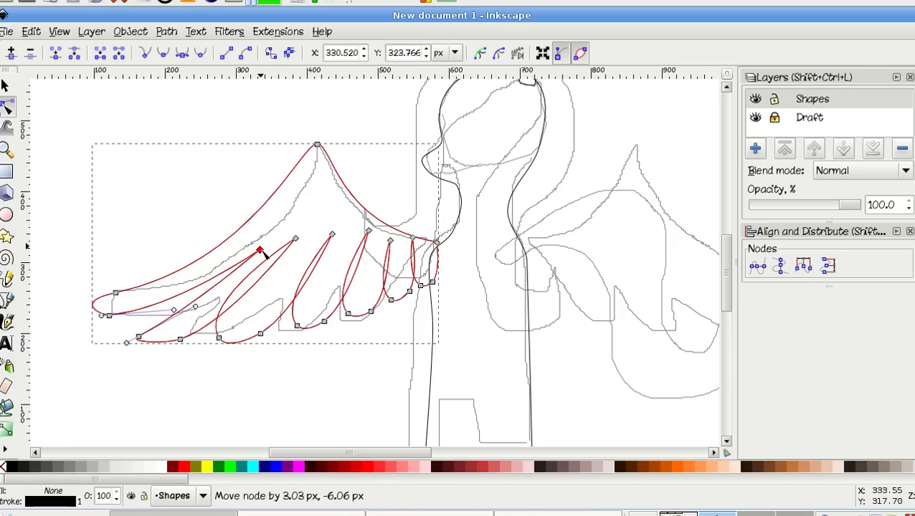
{"action": "left_click", "coordinate": [180, 340], "text": "ctrl"}
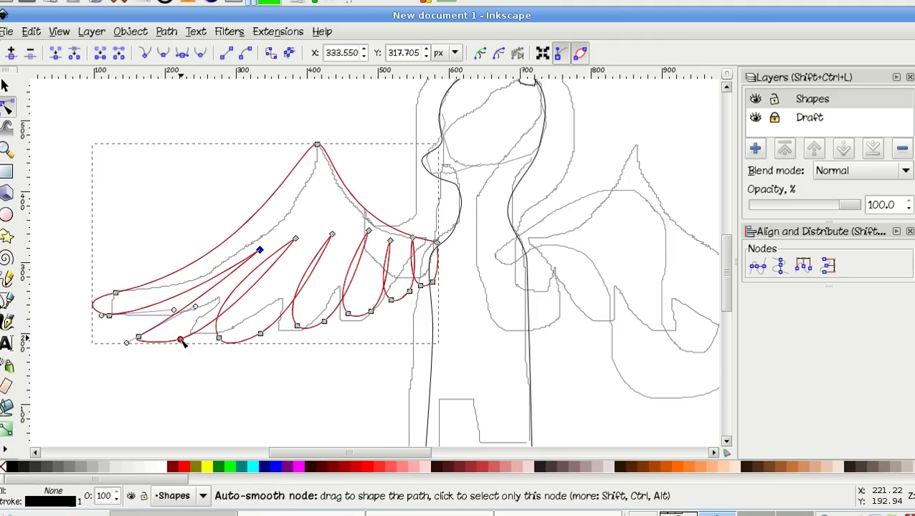
{"action": "key", "text": "ctrl"}
{"action": "left_click", "coordinate": [180, 340], "text": "ctrl"}
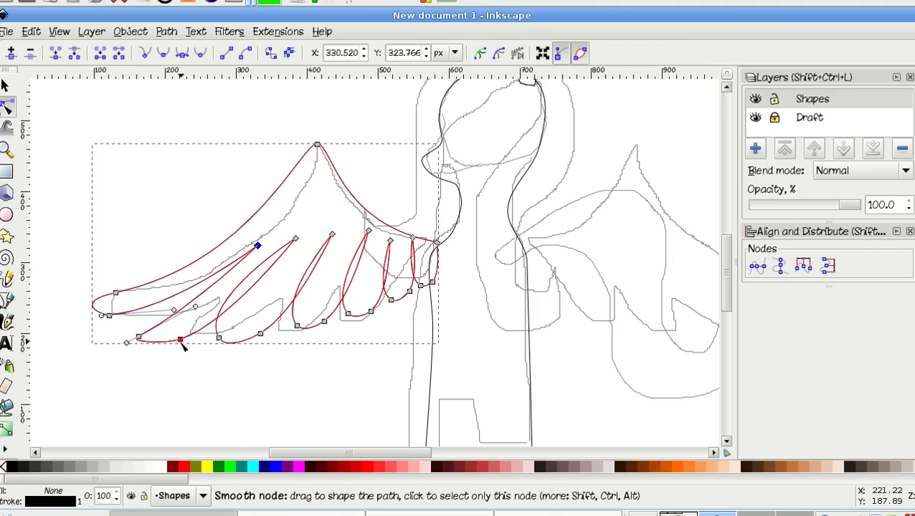
{"action": "left_click", "coordinate": [180, 340]}
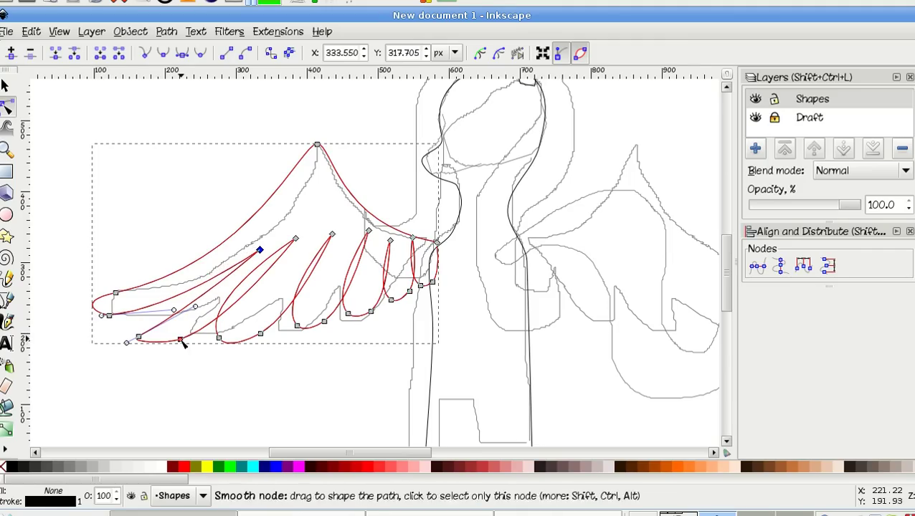
Swing the upper handles of the third to seventh feathers' outer bottom nodes toward the body to curve the feathers' outer edges.
{"action": "left_click", "coordinate": [219, 337]}
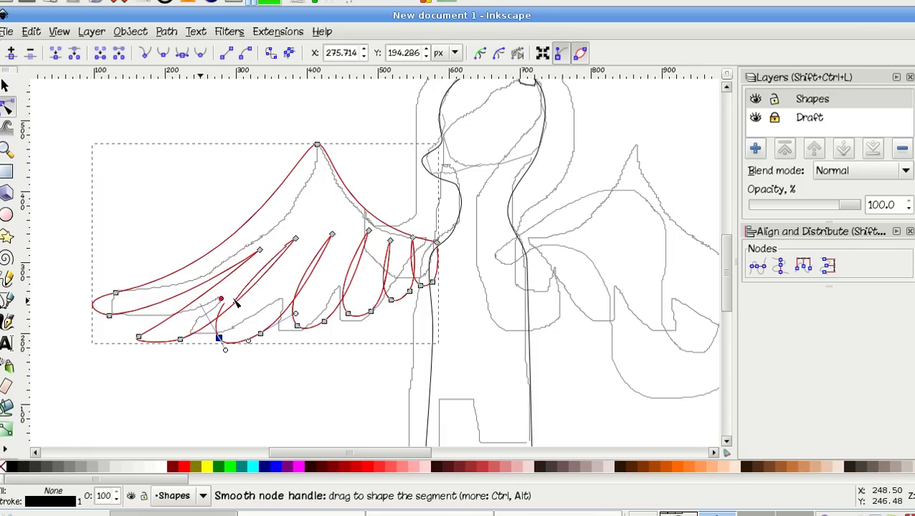
{"action": "left_click_drag", "start_coordinate": [235, 301], "coordinate": [276, 301]}
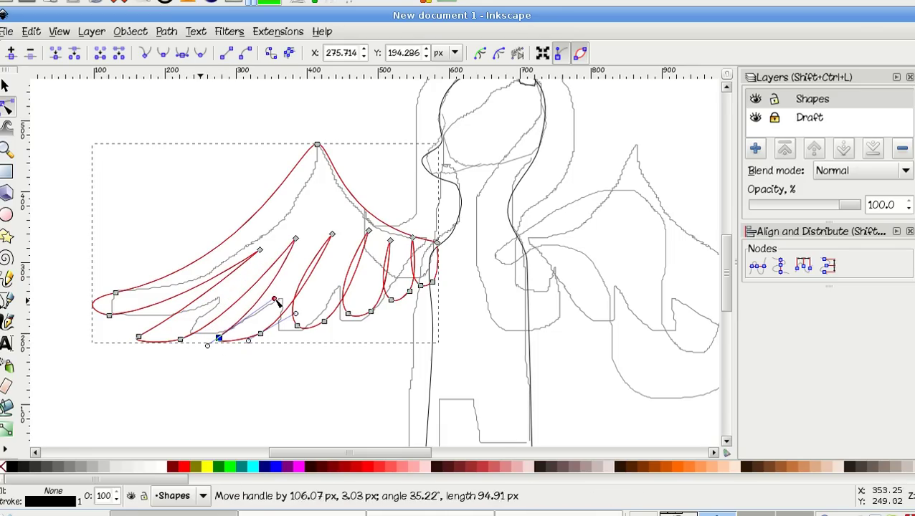
{"action": "left_click", "coordinate": [300, 323]}
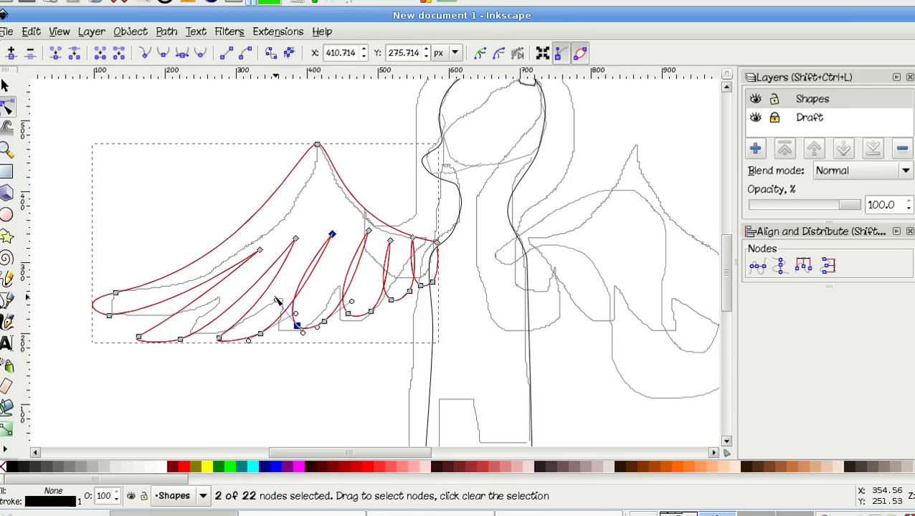
{"action": "left_click_drag", "start_coordinate": [277, 301], "coordinate": [372, 287]}
{"action": "left_click", "coordinate": [348, 314]}
{"action": "left_click", "coordinate": [391, 300]}
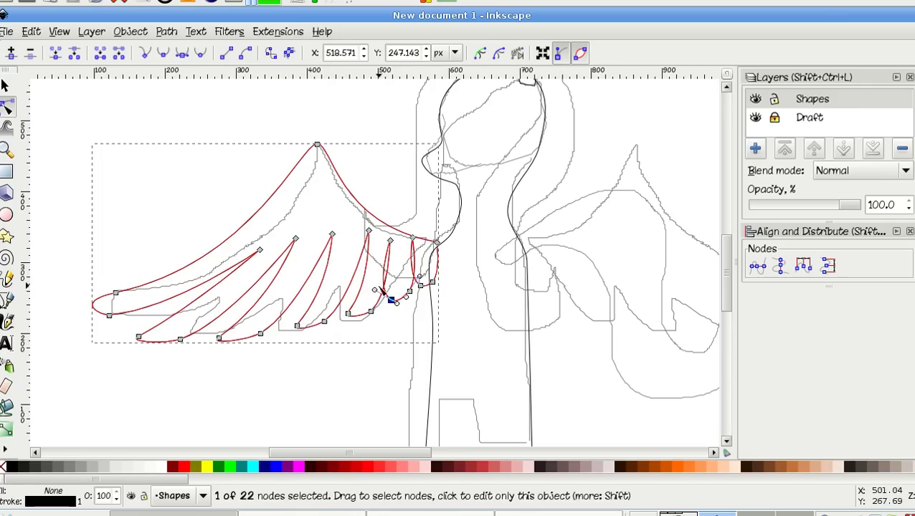
{"action": "left_click_drag", "start_coordinate": [401, 284], "coordinate": [394, 302]}
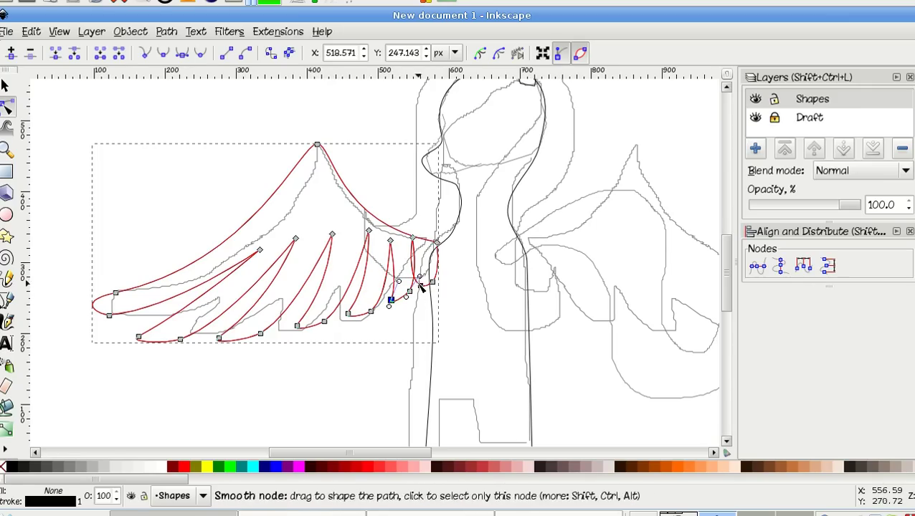
{"action": "left_click", "coordinate": [420, 285]}
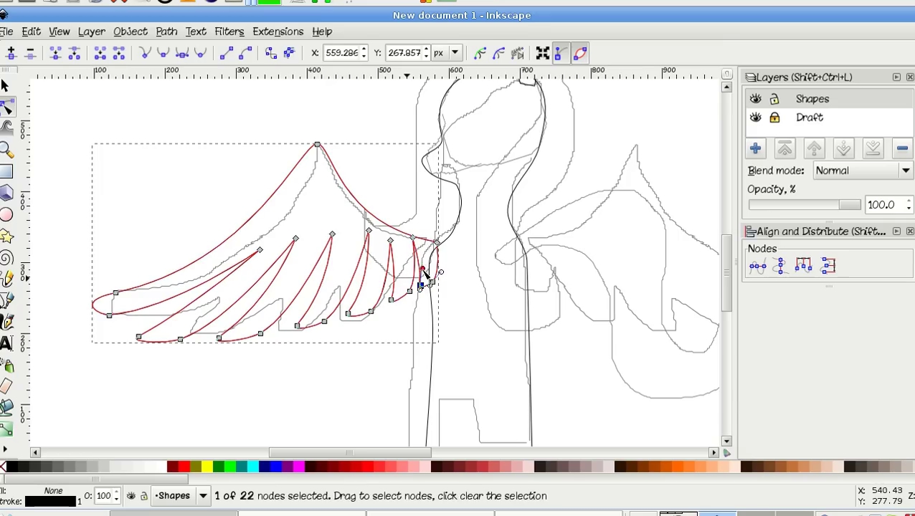
{"action": "left_click_drag", "start_coordinate": [422, 271], "coordinate": [423, 286]}
{"action": "left_click", "coordinate": [421, 316]}
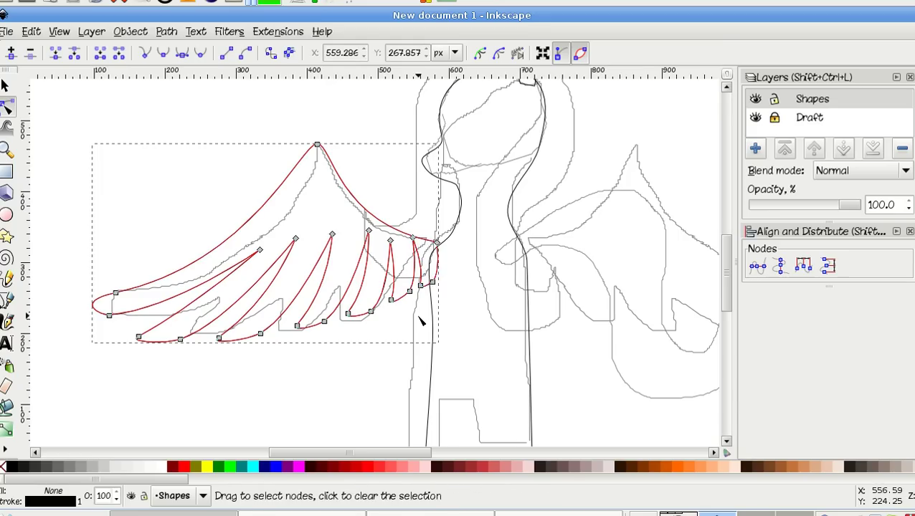
{"action": "left_click", "coordinate": [421, 316]}
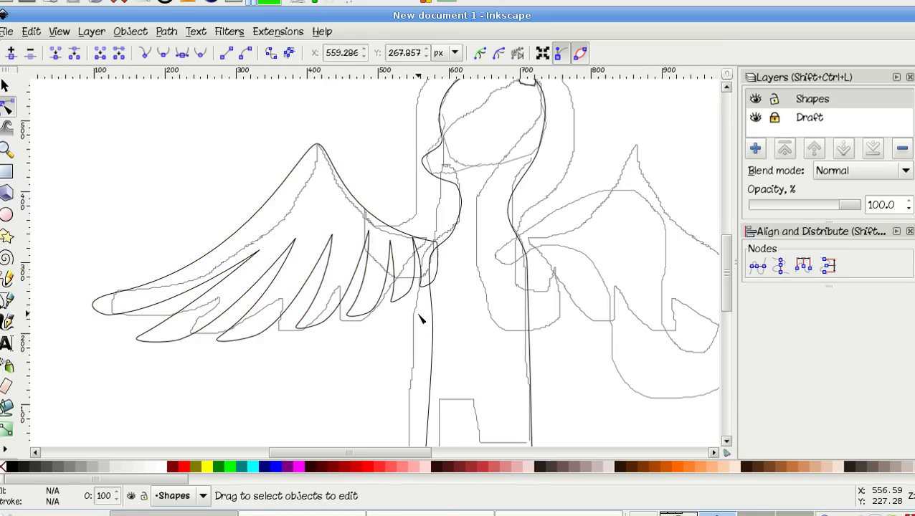
Lower the two notches nearest the body slightly and raise the notches on both sides of the third feather toward the body.
{"action": "left_click", "coordinate": [417, 246]}
{"action": "mouse_move", "coordinate": [417, 252]}
{"action": "left_mouse_down"}
{"action": "mouse_move", "coordinate": [419, 263]}
{"action": "mouse_move", "coordinate": [419, 252]}
{"action": "left_mouse_up"}
{"action": "left_click", "coordinate": [389, 240]}
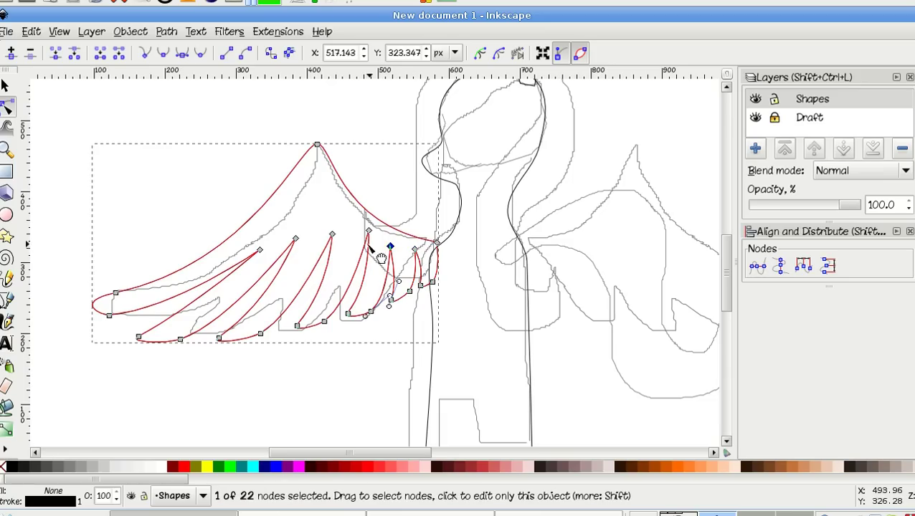
{"action": "left_click", "coordinate": [332, 234]}
{"action": "left_click_drag", "start_coordinate": [332, 235], "coordinate": [307, 231]}
{"action": "left_click", "coordinate": [296, 239]}
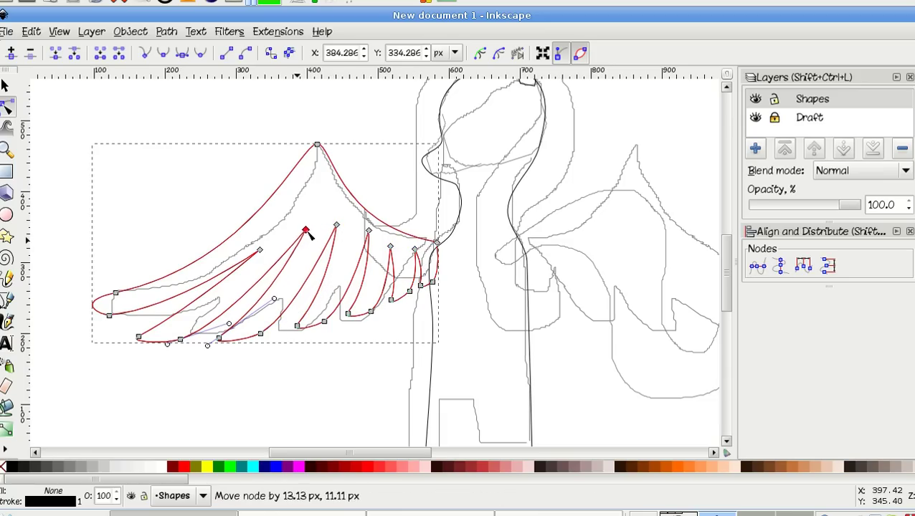
Raise the notch between the two outermost feathers toward the body and lengthen the outermost feather's lower edge handle.
{"action": "left_click", "coordinate": [260, 251]}
{"action": "left_click_drag", "start_coordinate": [260, 251], "coordinate": [276, 237]}
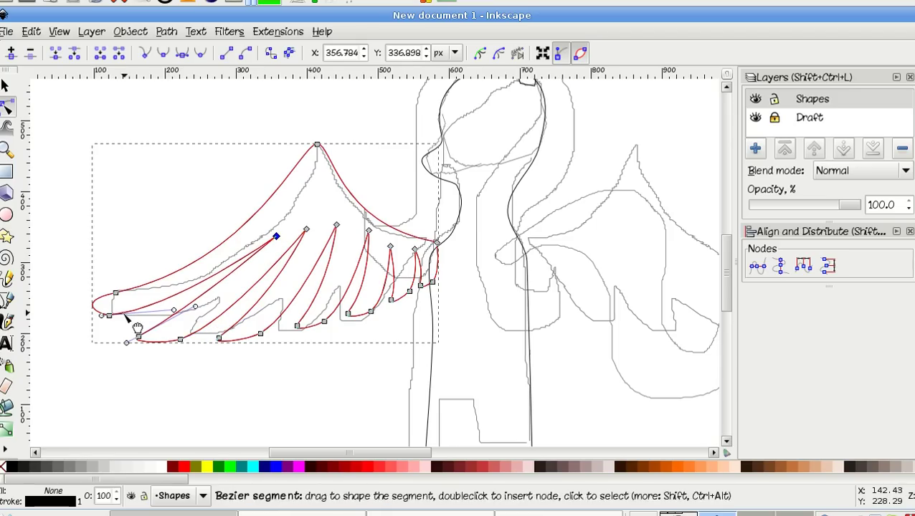
{"action": "left_click_drag", "start_coordinate": [174, 310], "coordinate": [193, 312]}
{"action": "left_click", "coordinate": [234, 367]}
{"action": "left_click", "coordinate": [233, 370]}
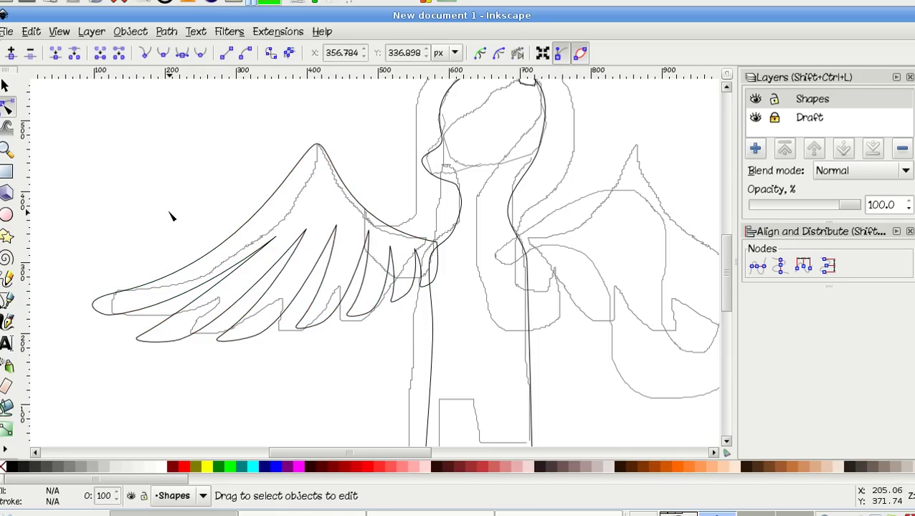
Stretch the left wing horizontally outward from the body to about 553 px wide, and return to node editing.
{"action": "scroll", "coordinate": [170, 215], "scroll_direction": "down", "scroll_amount": 2}
{"action": "scroll", "coordinate": [171, 215], "scroll_direction": "up", "scroll_amount": 1}
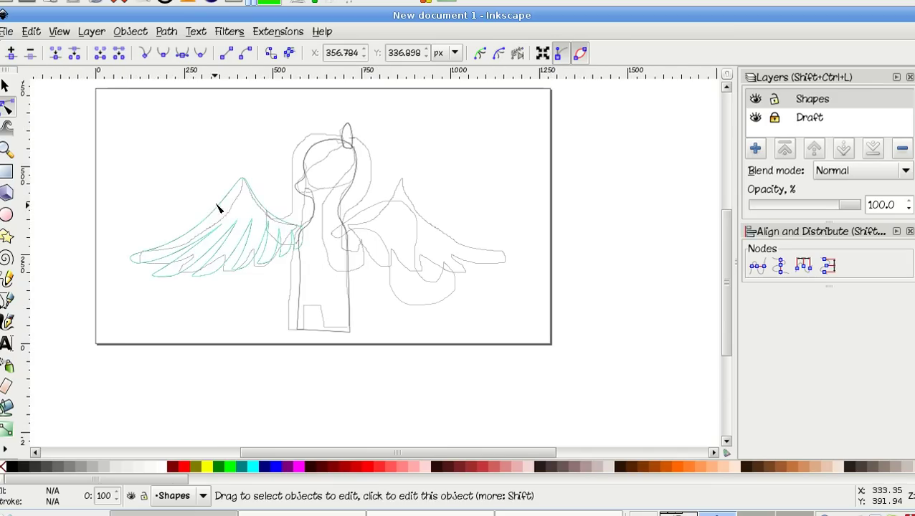
{"action": "left_click", "coordinate": [251, 198]}
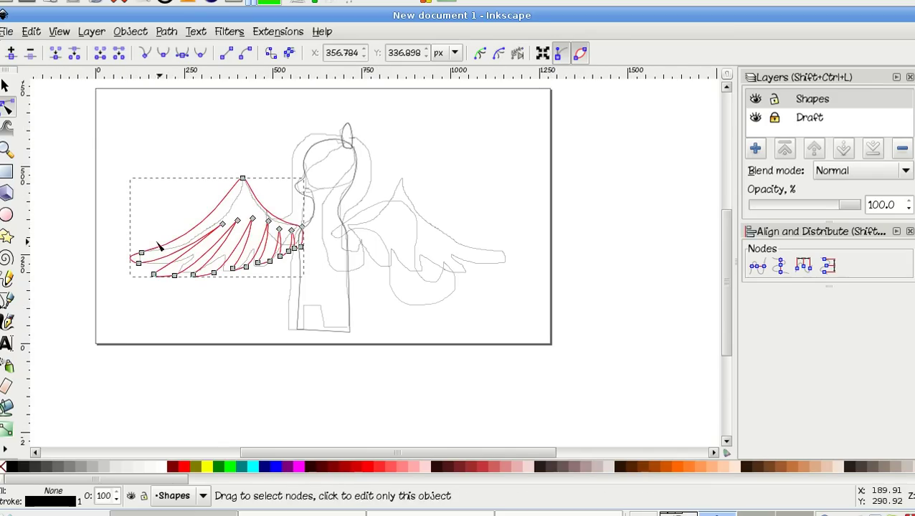
{"action": "key", "text": "s"}
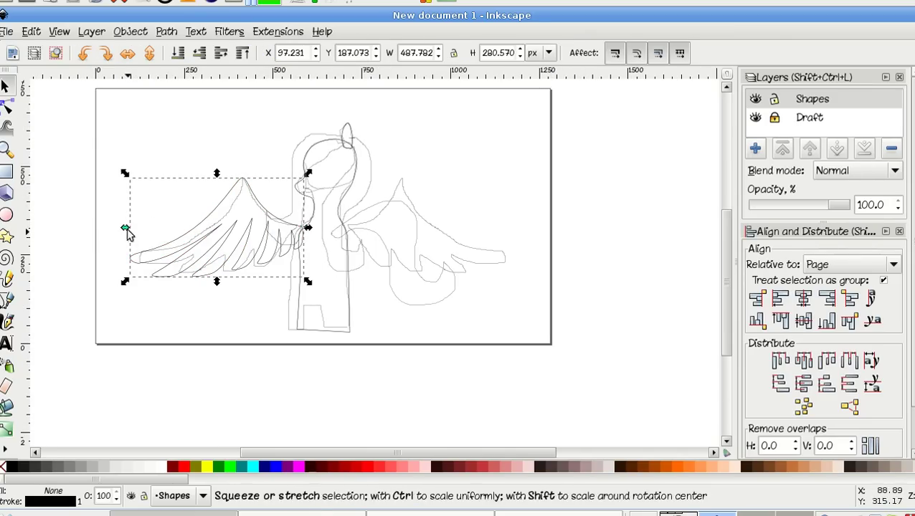
{"action": "left_click_drag", "start_coordinate": [127, 228], "coordinate": [104, 234]}
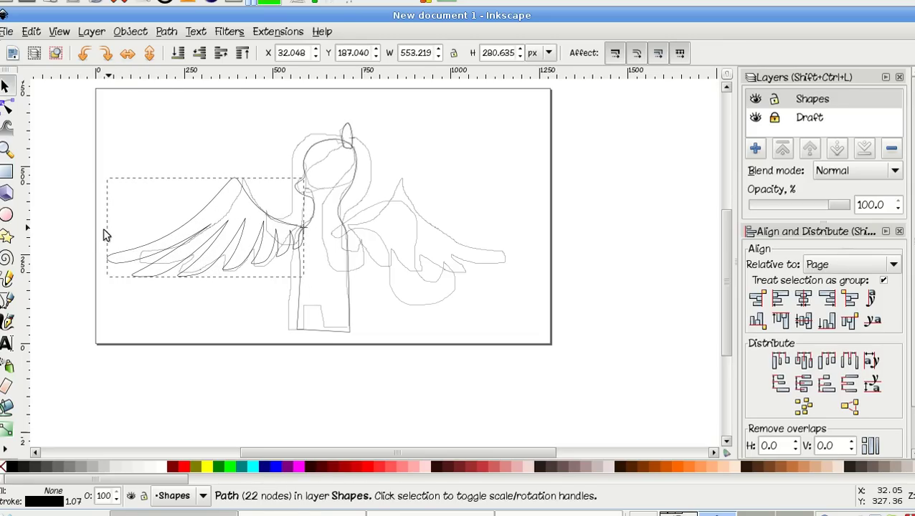
{"action": "left_click", "coordinate": [8, 109]}
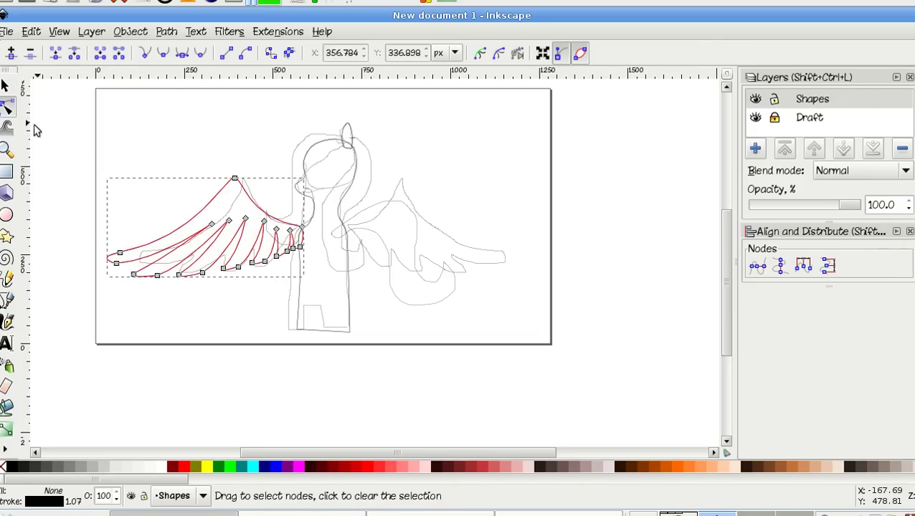
Shift the four notches between the left wing's outer feathers slightly downward and outward from the body.
{"action": "scroll", "coordinate": [213, 222], "scroll_direction": "up", "scroll_amount": 1}
{"action": "left_click", "coordinate": [212, 222]}
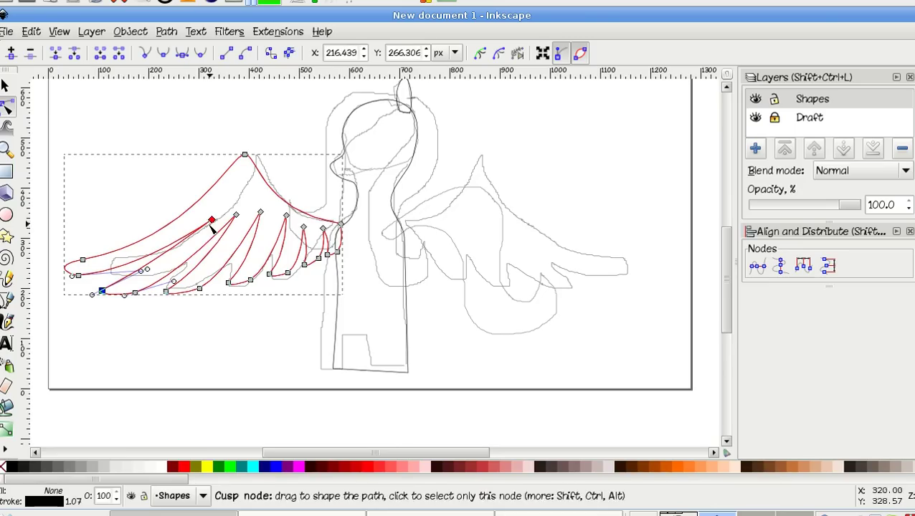
{"action": "left_click_drag", "start_coordinate": [210, 222], "coordinate": [281, 225]}
{"action": "left_click", "coordinate": [236, 215]}
{"action": "left_click", "coordinate": [260, 213]}
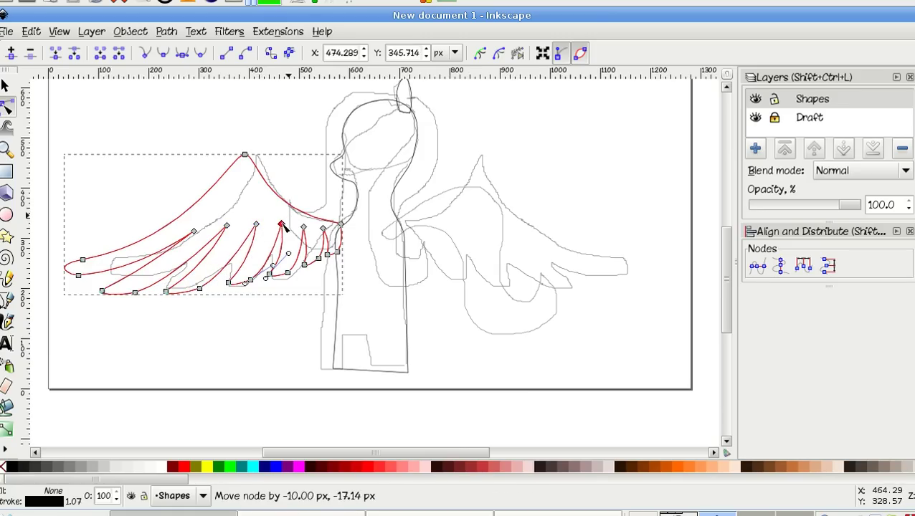
{"action": "left_click", "coordinate": [282, 309]}
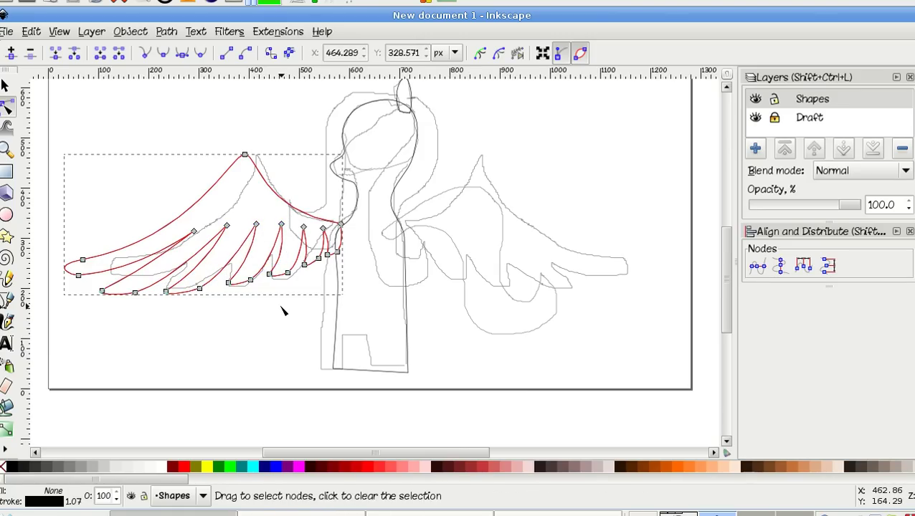
{"action": "left_click", "coordinate": [282, 309]}
Duplicate the left wing, flip the copy horizontally and set its X position to 650 px.
{"action": "left_click", "coordinate": [267, 273]}
{"action": "key", "text": "s"}
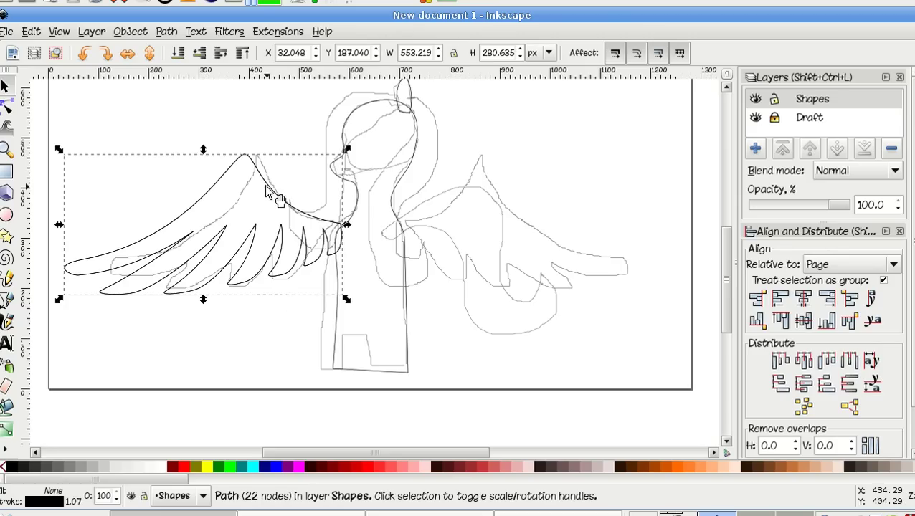
{"action": "left_click", "coordinate": [126, 53]}
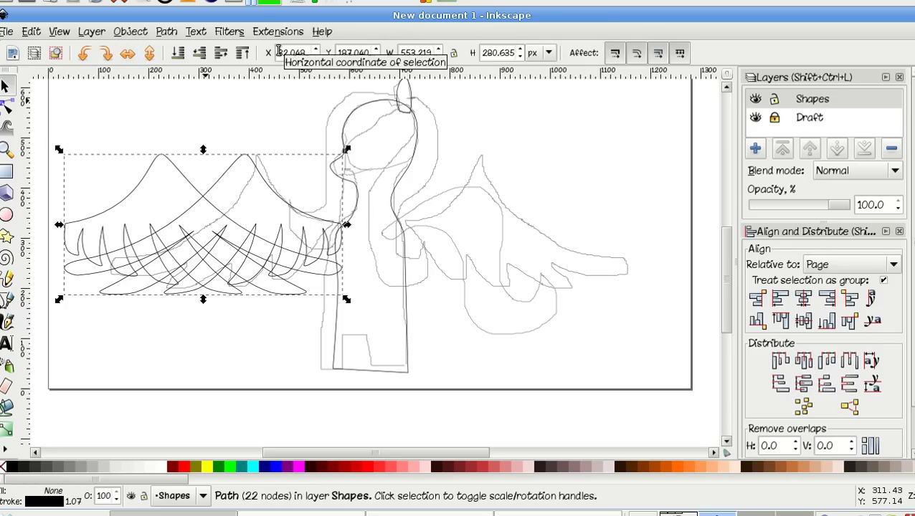
{"action": "left_click", "coordinate": [306, 56]}
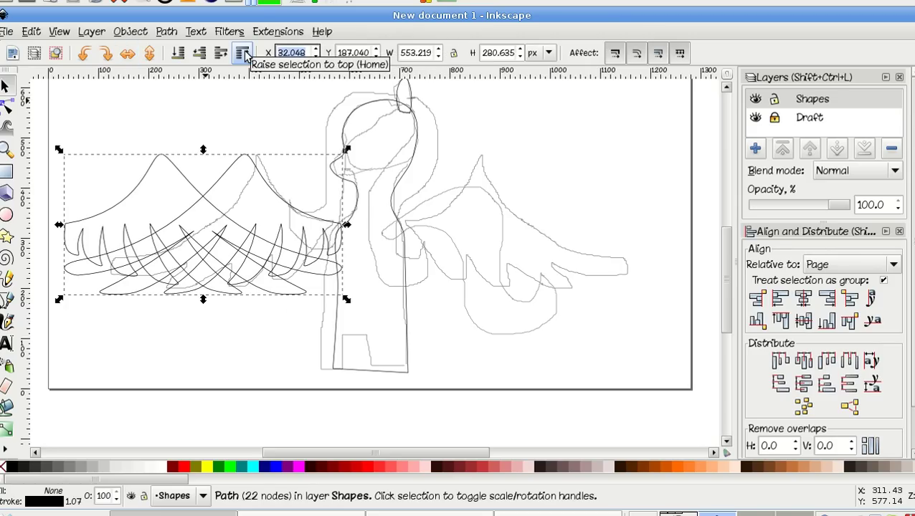
{"action": "type", "text": "650"}
{"action": "key", "text": "Return"}
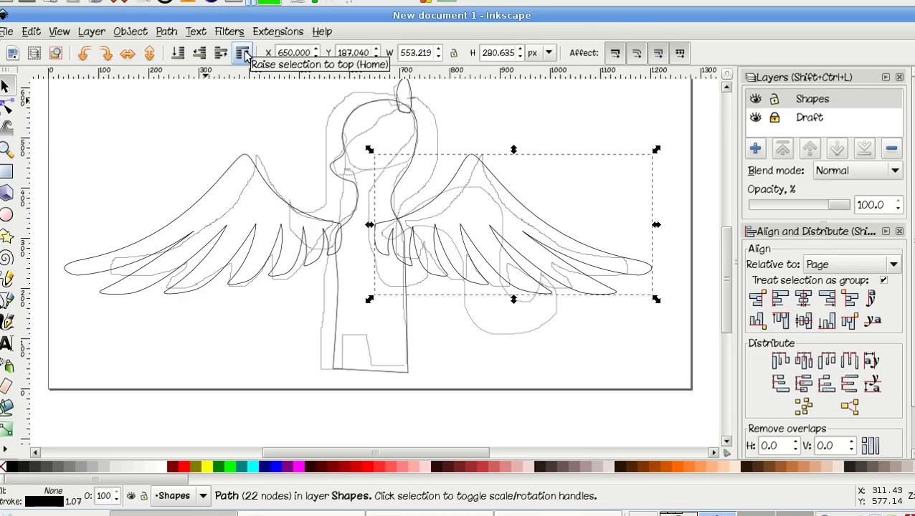
Nudge the mirrored wing horizontally to X 696 px so its root meets the back of the body, and deselect it.
{"action": "key", "text": "Right"}
{"action": "key", "text": "Right"}
{"action": "key", "text": "Right"}
{"action": "key", "text": "Right"}
{"action": "key", "text": "Right"}
{"action": "key", "text": "Right"}
{"action": "key", "text": "Right"}
{"action": "key", "text": "Right"}
{"action": "key", "text": "Right"}
{"action": "key", "text": "Right"}
{"action": "key", "text": "Right"}
{"action": "key", "text": "Right"}
{"action": "key", "text": "Right"}
{"action": "key", "text": "Right"}
{"action": "key", "text": "Right"}
{"action": "key", "text": "Right"}
{"action": "key", "text": "Right"}
{"action": "key", "text": "Right"}
{"action": "key", "text": "Right"}
{"action": "key", "text": "Right"}
{"action": "key", "text": "Right"}
{"action": "key", "text": "Right"}
{"action": "key", "text": "Right"}
{"action": "key", "text": "Right"}
{"action": "key", "text": "Right"}
{"action": "key", "text": "Right"}
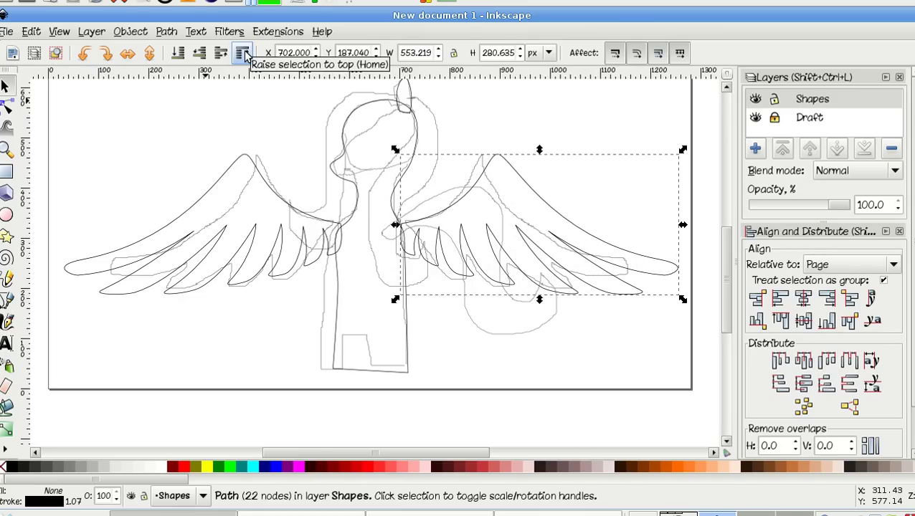
{"action": "key", "text": "Left"}
{"action": "key", "text": "Left"}
{"action": "key", "text": "Left"}
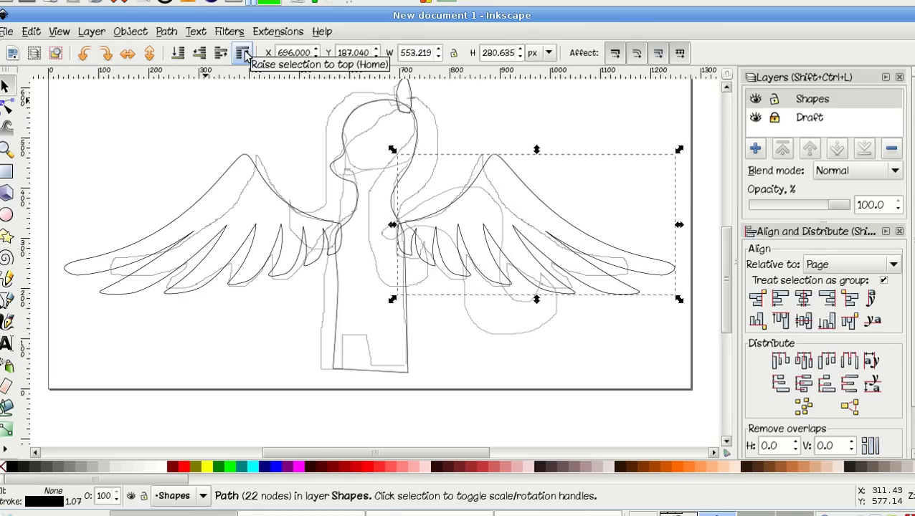
{"action": "left_click", "coordinate": [129, 181]}
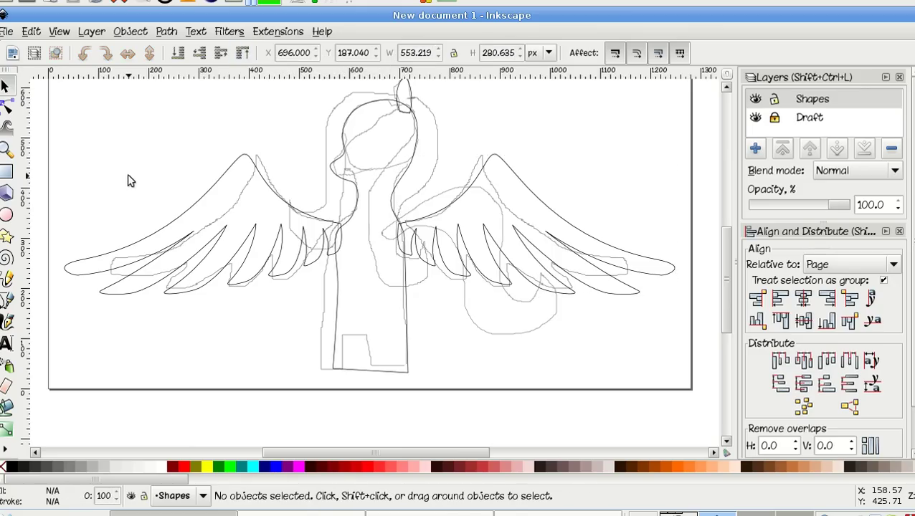
Hide the Draft sketch by reducing its layer opacity to 0%.
{"action": "scroll", "coordinate": [130, 181], "scroll_direction": "right", "scroll_amount": 2}
{"action": "scroll", "coordinate": [129, 181], "scroll_direction": "up", "scroll_amount": 1, "text": "ctrl"}
{"action": "scroll", "coordinate": [129, 182], "scroll_direction": "down", "scroll_amount": 2, "text": "ctrl"}
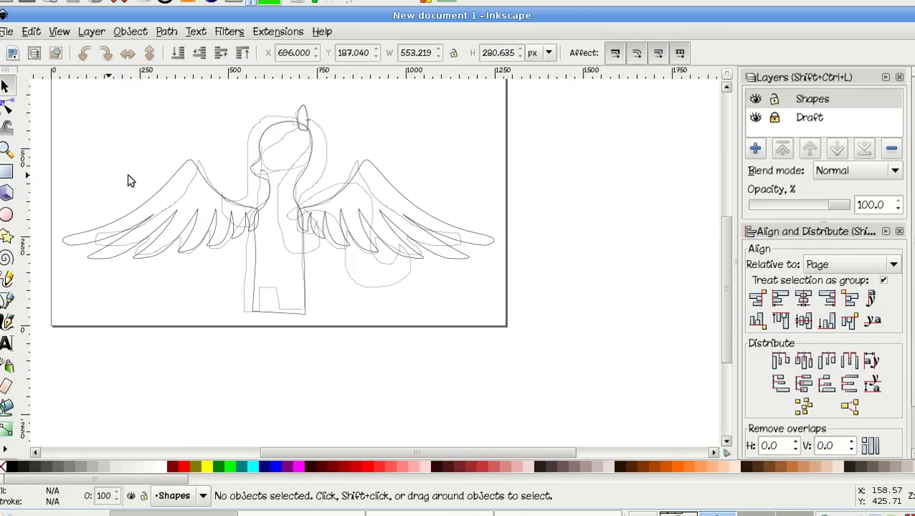
{"action": "left_click", "coordinate": [805, 115]}
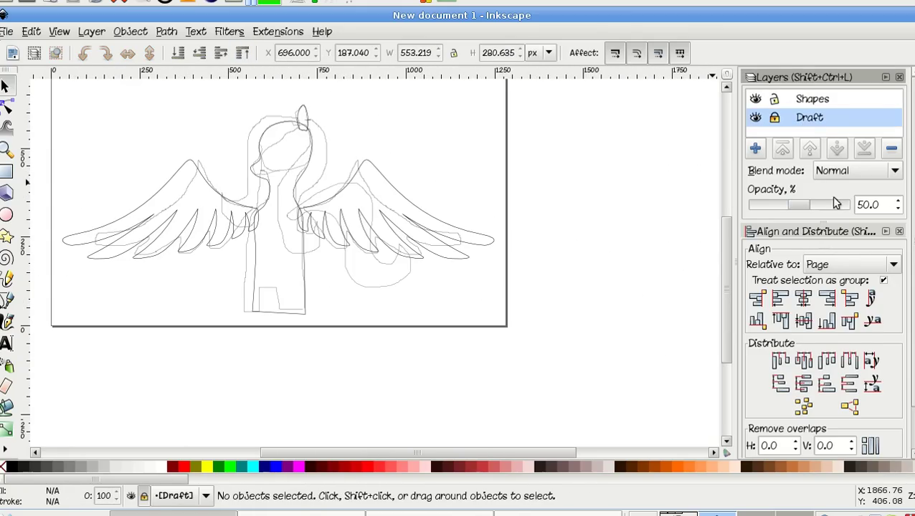
{"action": "left_click_drag", "start_coordinate": [838, 206], "coordinate": [743, 212]}
{"action": "scroll", "coordinate": [488, 282], "scroll_direction": "left", "scroll_amount": 5}
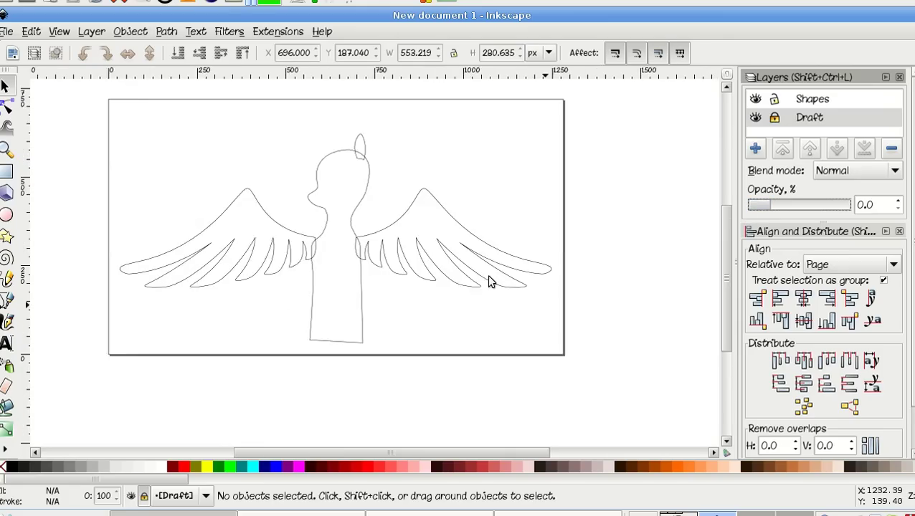
{"action": "scroll", "coordinate": [488, 282], "scroll_direction": "up", "scroll_amount": 2}
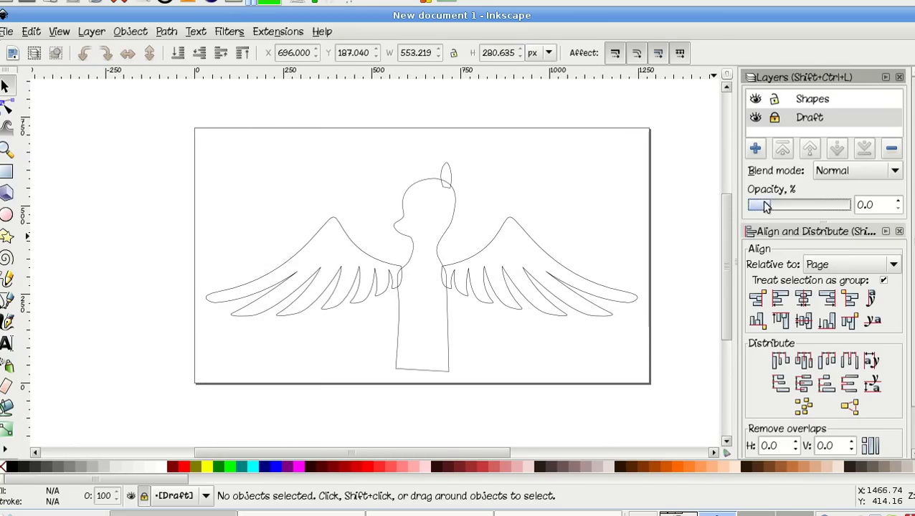
Bring the Draft layer back to 56.8% opacity to compare it with the traced shapes, and return it to 0%.
{"action": "left_click_drag", "start_coordinate": [802, 206], "coordinate": [811, 207]}
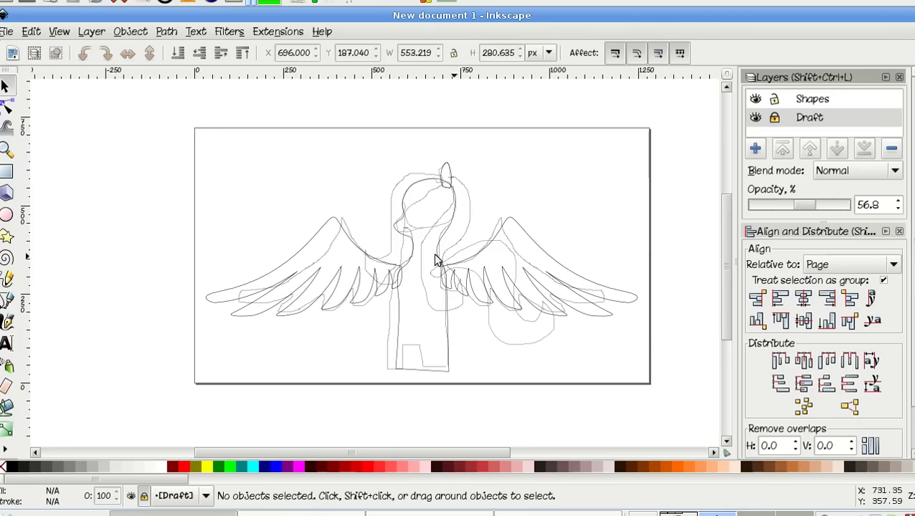
{"action": "left_click", "coordinate": [6, 301]}
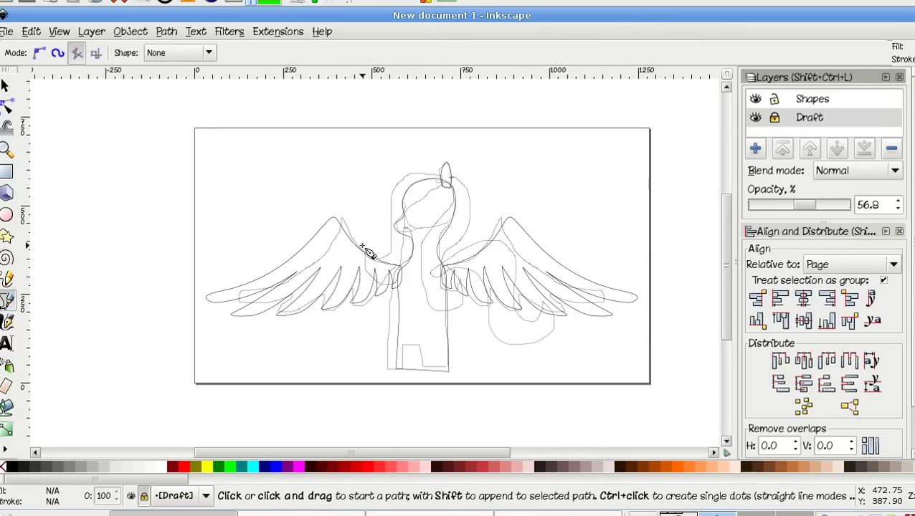
{"action": "key", "text": "plus"}
{"action": "key", "text": "plus"}
{"action": "key", "text": "minus"}
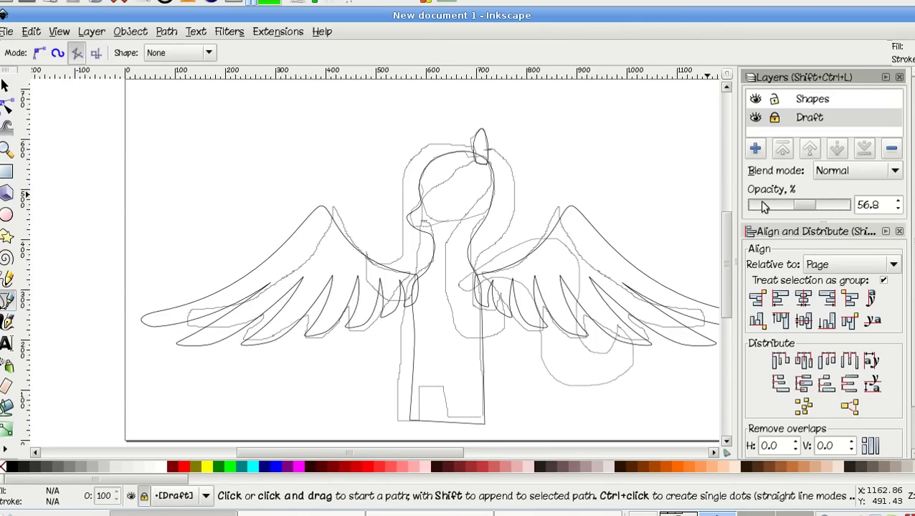
{"action": "left_click_drag", "start_coordinate": [803, 207], "coordinate": [684, 210]}
{"action": "key", "text": "minus"}
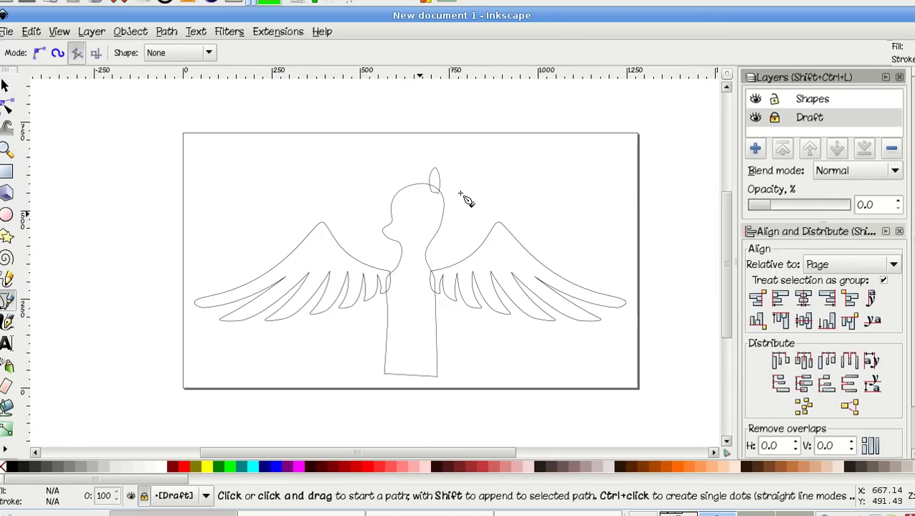
{"action": "scroll", "coordinate": [466, 201], "scroll_direction": "down", "scroll_amount": 1}
{"action": "scroll", "coordinate": [466, 201], "scroll_direction": "right", "scroll_amount": 1}
{"action": "scroll", "coordinate": [465, 200], "scroll_direction": "up", "scroll_amount": 1}
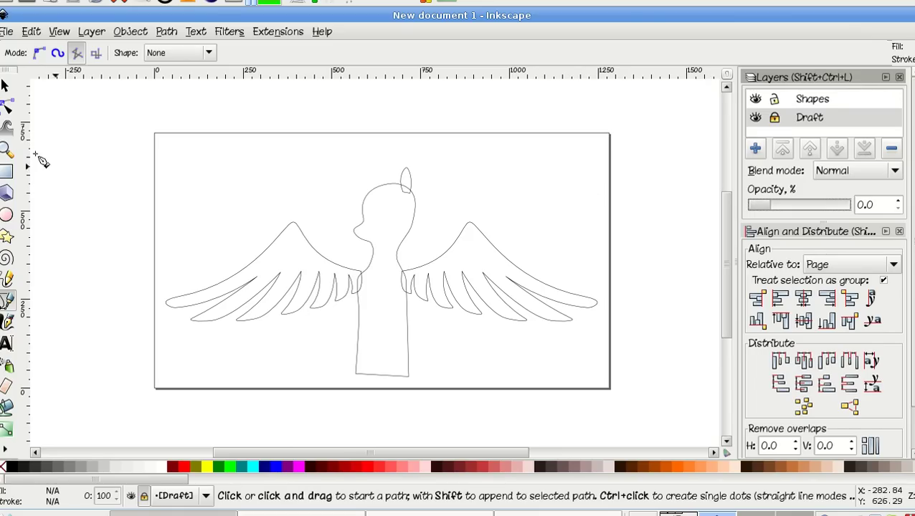
Add a new layer named Inverted Shape above the Shapes layer.
{"action": "left_click", "coordinate": [828, 102]}
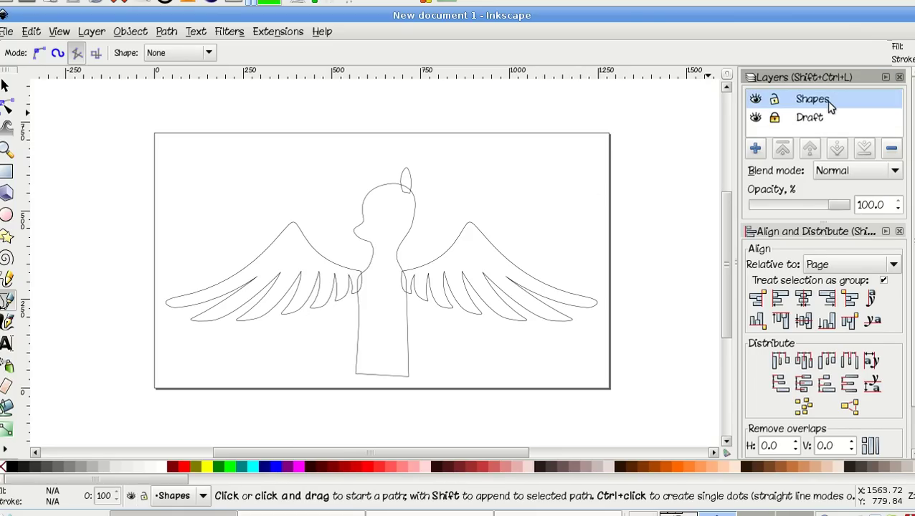
{"action": "key", "text": "shift+ctrl+n"}
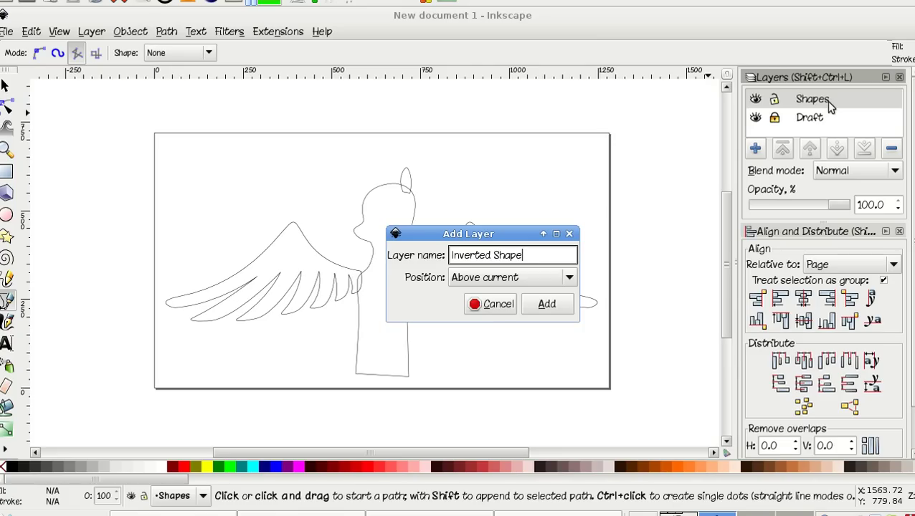
{"action": "left_click", "coordinate": [547, 305]}
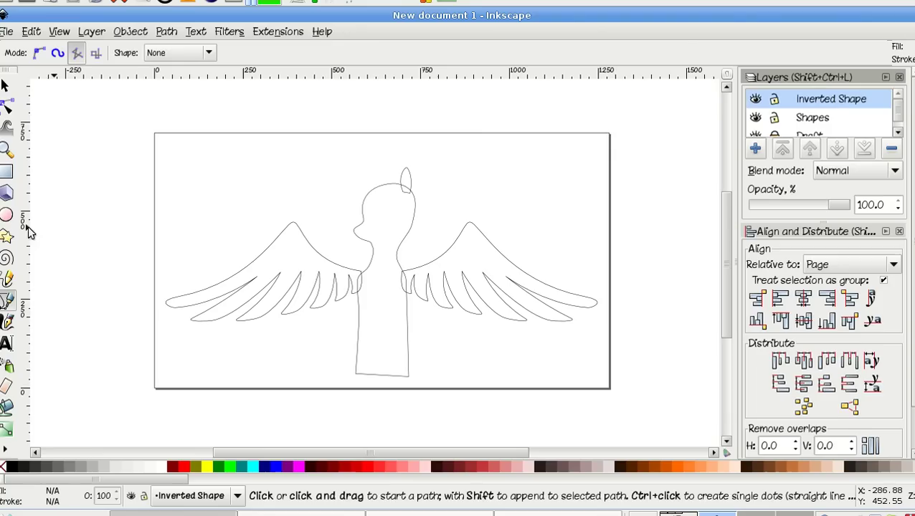
Copy all paths on the Shapes layer and paste them into the Inverted Shape layer.
{"action": "left_click", "coordinate": [5, 86]}
{"action": "left_click", "coordinate": [362, 284]}
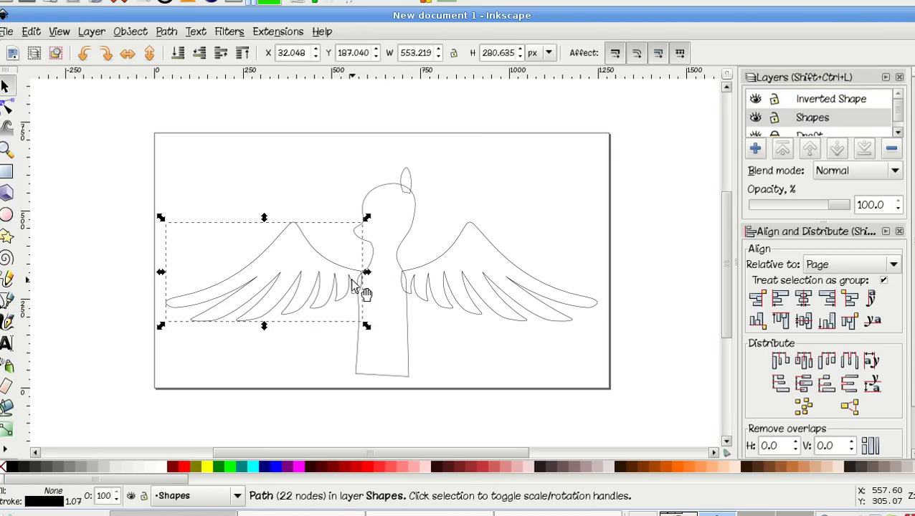
{"action": "key", "text": "ctrl+a"}
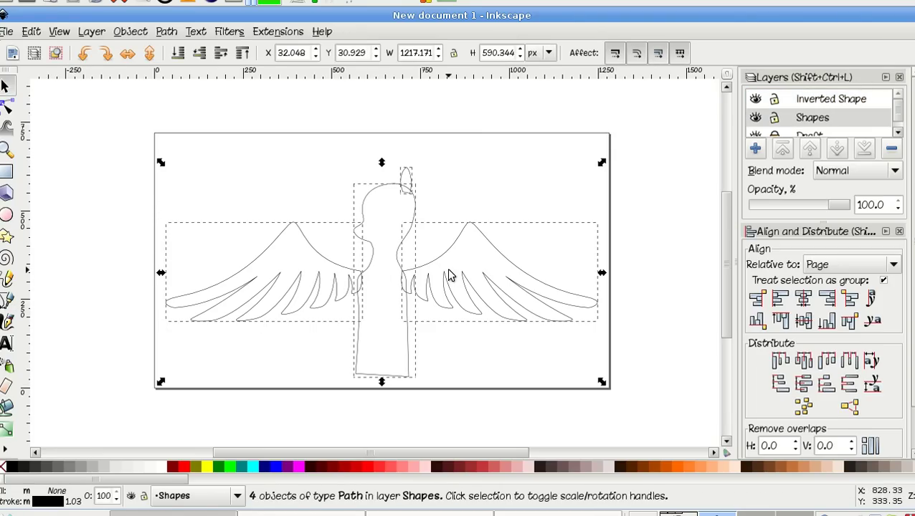
{"action": "left_click", "coordinate": [864, 98]}
{"action": "key", "text": "ctrl+v"}
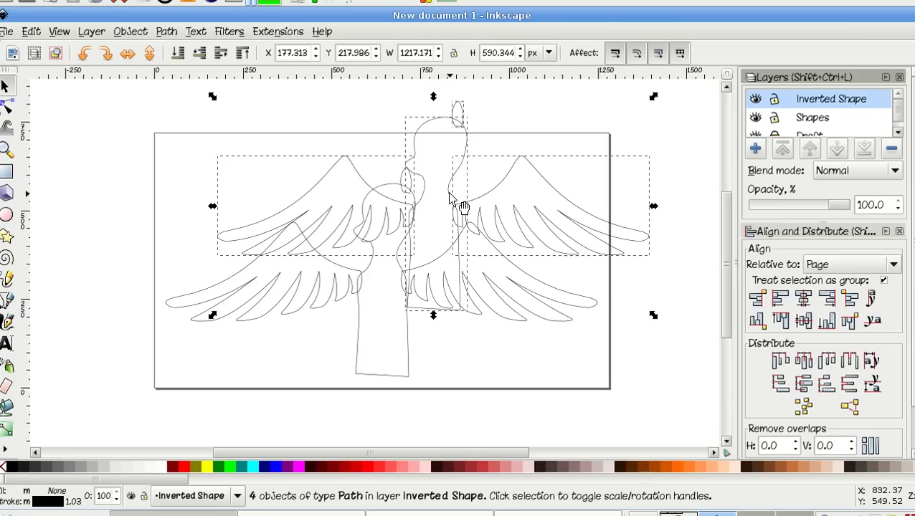
Copy the X position of the original Shapes paths and apply 32.048 px to the pasted paths on the Inverted Shape layer.
{"action": "left_click", "coordinate": [289, 53]}
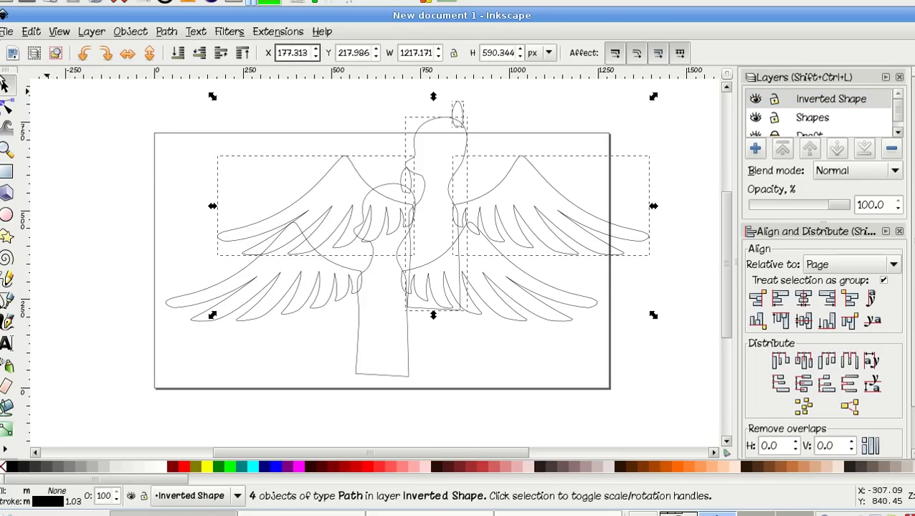
{"action": "left_click", "coordinate": [230, 319], "text": "ctrl"}
{"action": "key", "text": "ctrl+a"}
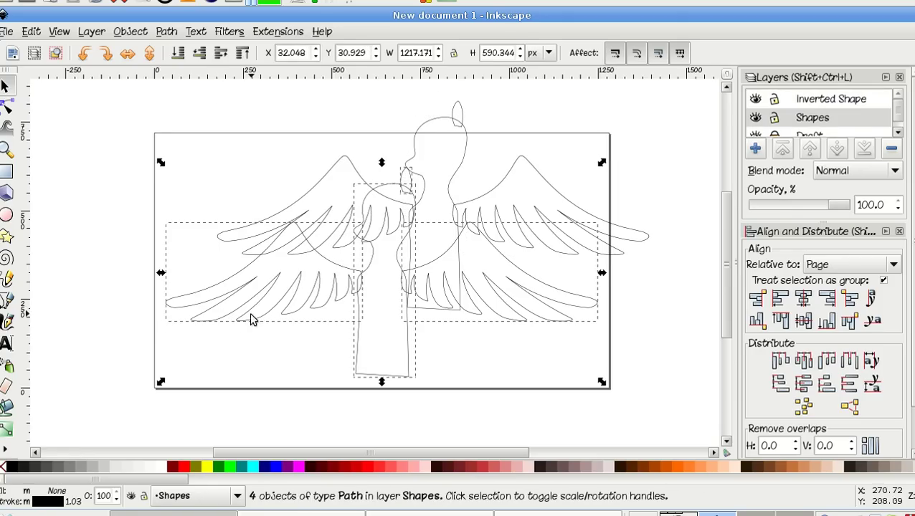
{"action": "left_click", "coordinate": [298, 55]}
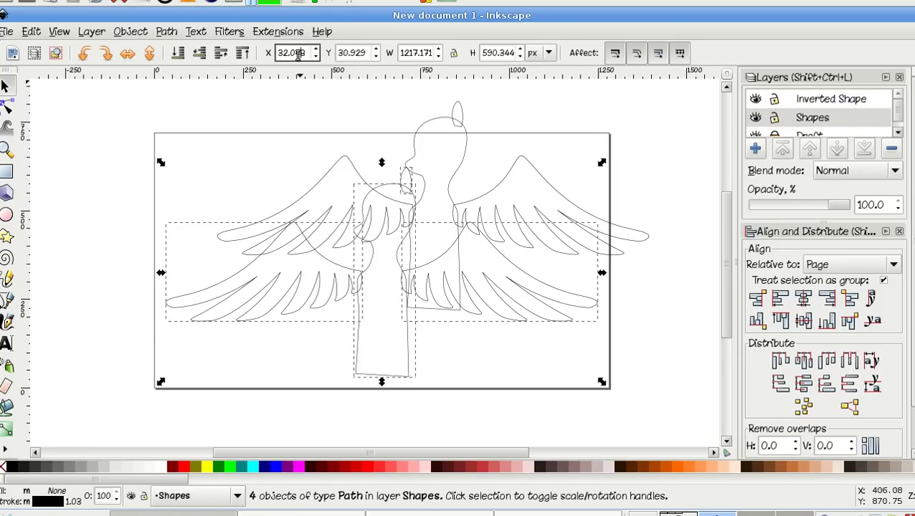
{"action": "double_click", "coordinate": [298, 55]}
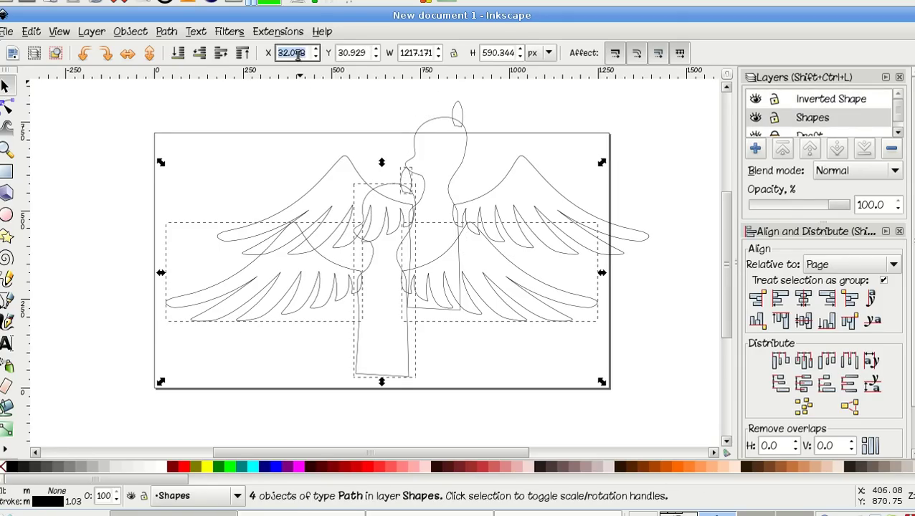
{"action": "left_click", "coordinate": [426, 119], "text": "ctrl"}
{"action": "key", "text": "ctrl+a"}
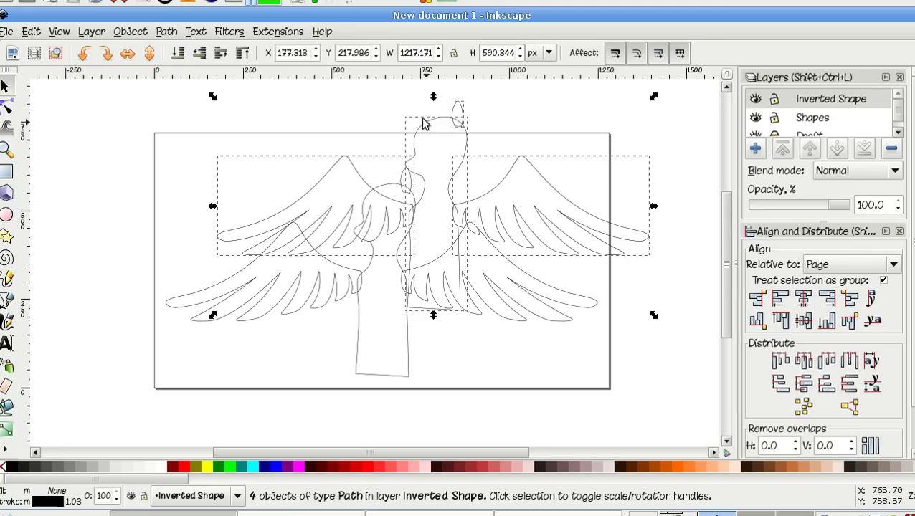
{"action": "double_click", "coordinate": [295, 56]}
{"action": "type", "text": "32.048"}
{"action": "key", "text": "Return"}
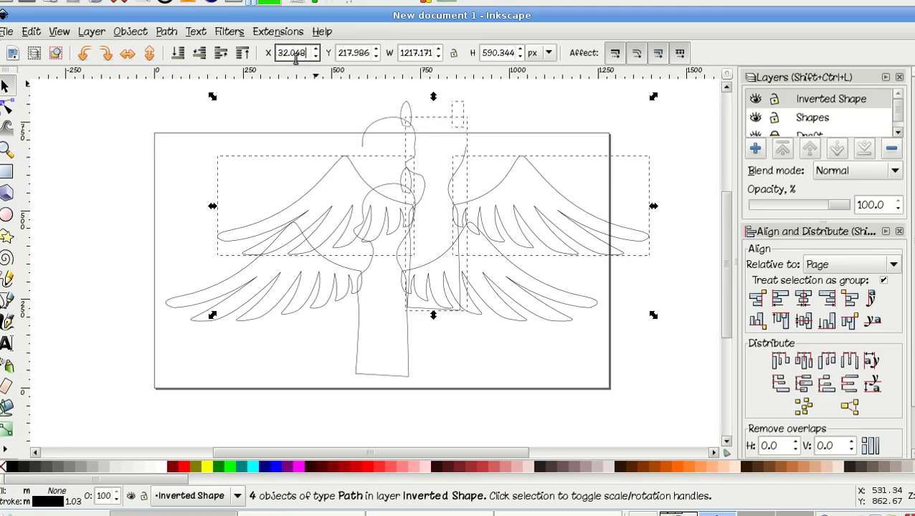
Copy the originals' Y position and apply 30.929 px to the pasted paths so they sit exactly over the Shapes paths.
{"action": "key", "text": "ctrl+Page_Down"}
{"action": "key", "text": "ctrl+a"}
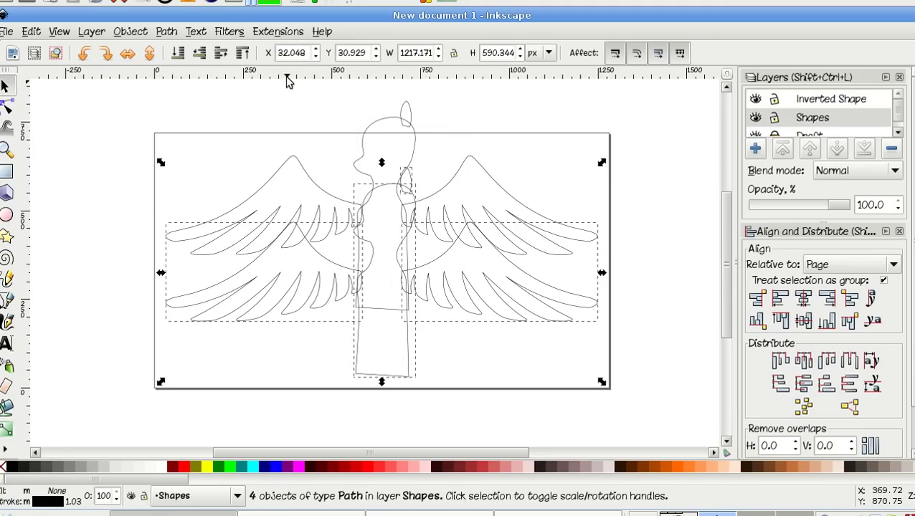
{"action": "double_click", "coordinate": [350, 56]}
{"action": "left_click", "coordinate": [372, 118]}
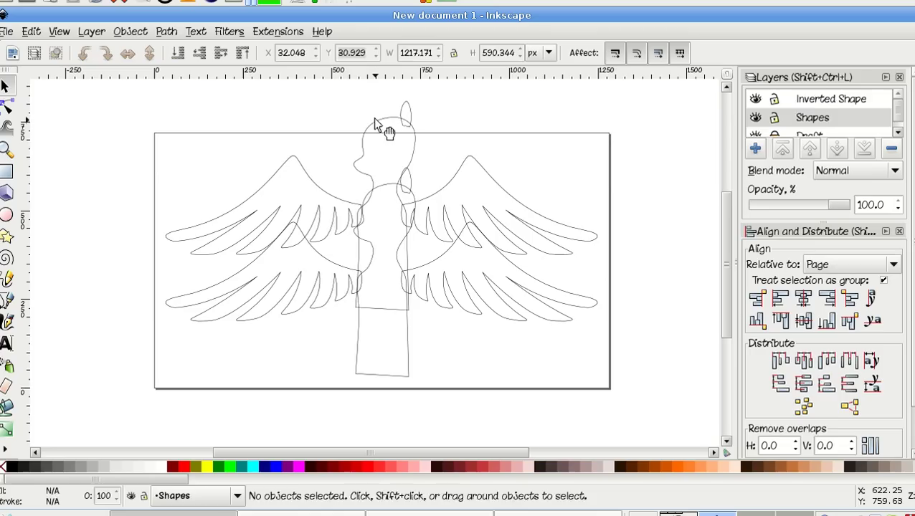
{"action": "key", "text": "ctrl+Page_Up"}
{"action": "key", "text": "ctrl+a"}
{"action": "double_click", "coordinate": [358, 53]}
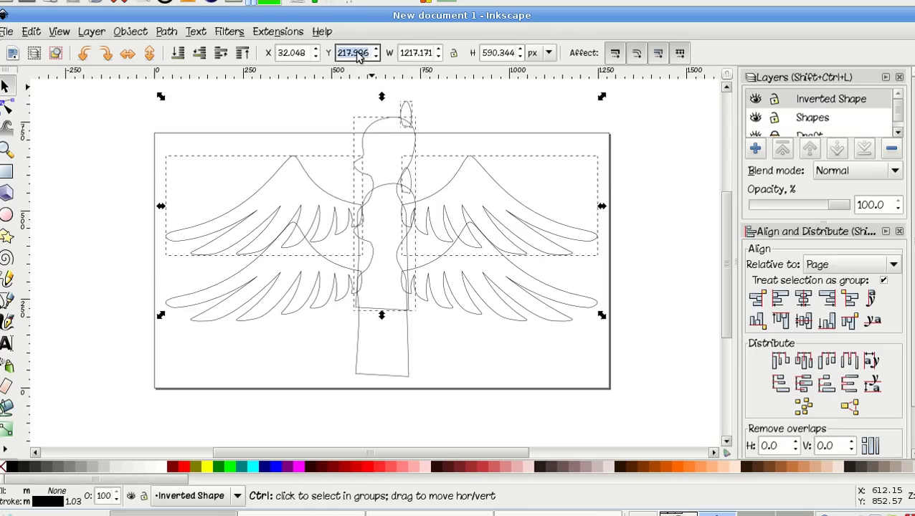
{"action": "type", "text": "30.929"}
{"action": "key", "text": "Return"}
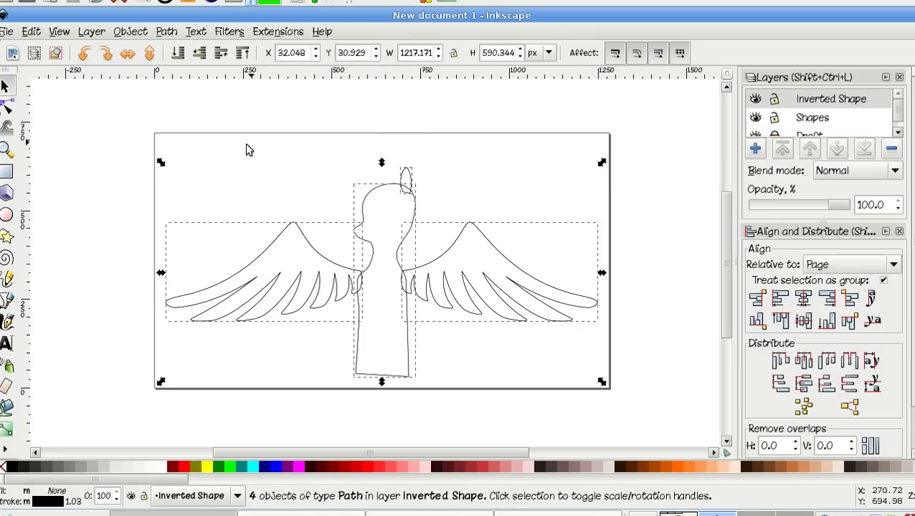
Fill the four pasted paths on the Inverted Shape layer with black and remove their stroke.
{"action": "right_click", "coordinate": [53, 492]}
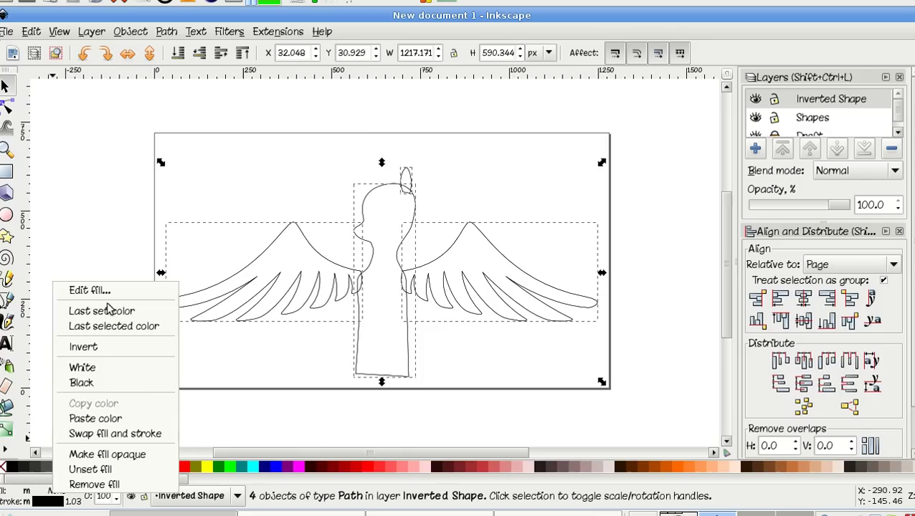
{"action": "left_click", "coordinate": [95, 382]}
{"action": "right_click", "coordinate": [75, 495]}
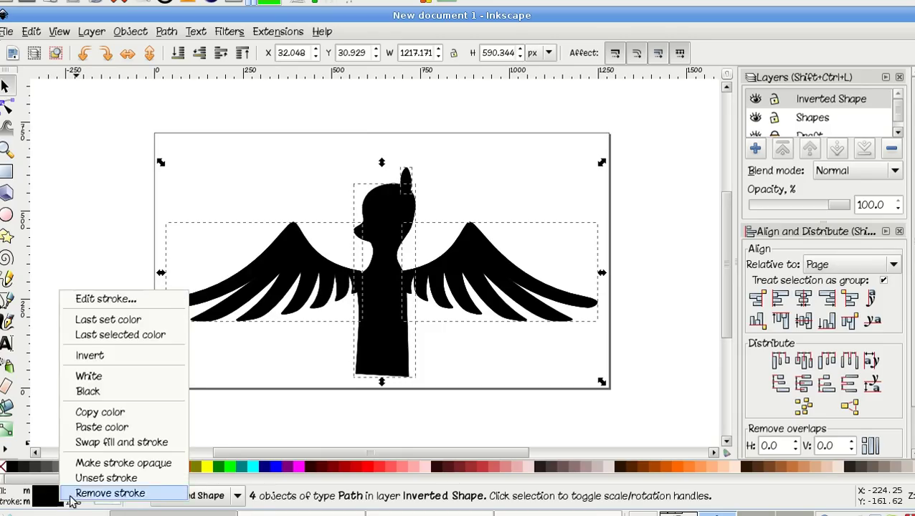
{"action": "left_click", "coordinate": [72, 494]}
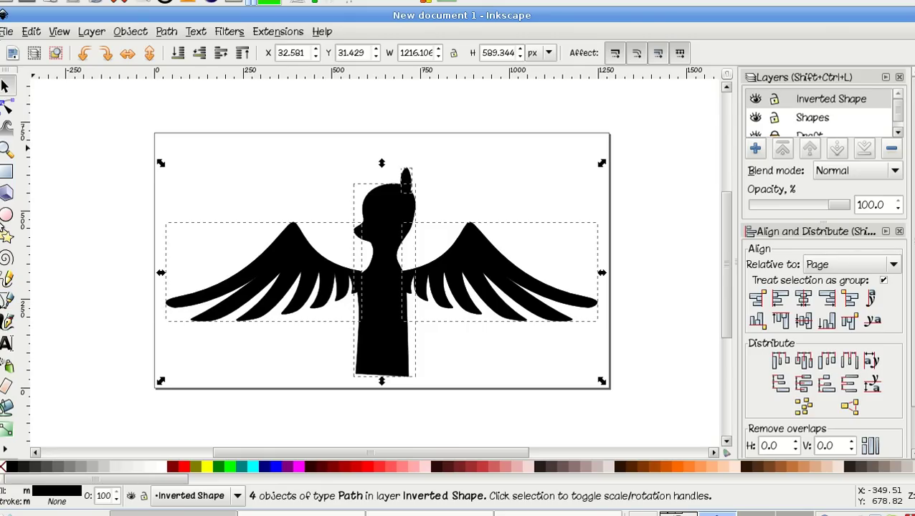
Draw a black rectangle about 1283 by 725 px covering the whole page on the Inverted Shape layer.
{"action": "left_click", "coordinate": [7, 172]}
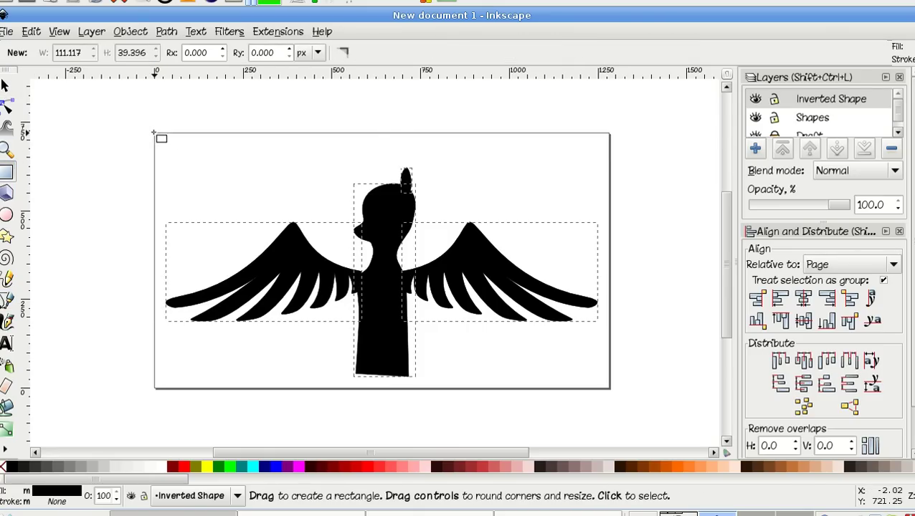
{"action": "mouse_move", "coordinate": [153, 132]}
{"action": "left_mouse_down"}
{"action": "mouse_move", "coordinate": [381, 258]}
{"action": "mouse_move", "coordinate": [571, 344]}
{"action": "mouse_move", "coordinate": [610, 389]}
{"action": "left_mouse_up"}
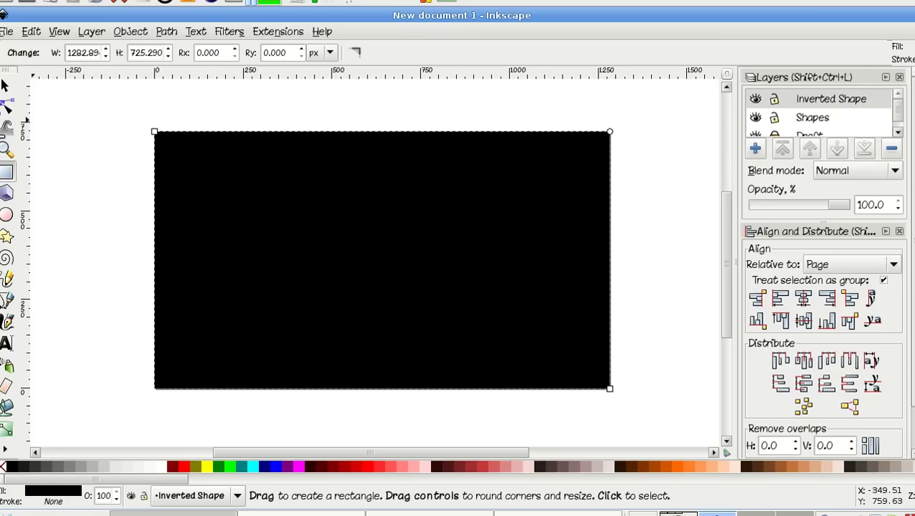
{"action": "left_click", "coordinate": [6, 107]}
{"action": "left_click", "coordinate": [5, 86]}
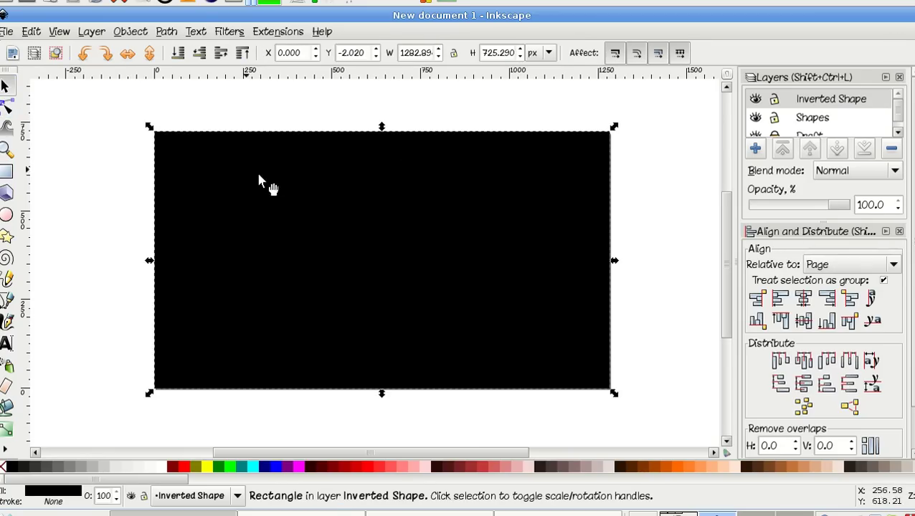
Set the page-covering rectangle's Y position to 0, its width to 1280 px and its height to 720 px.
{"action": "triple_click", "coordinate": [345, 53]}
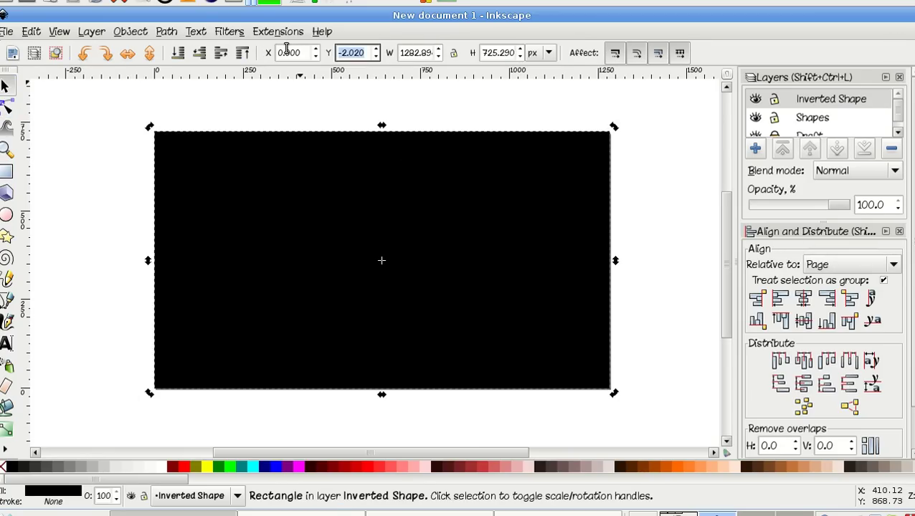
{"action": "type", "text": "0"}
{"action": "key", "text": "Tab"}
{"action": "type", "text": "1"}
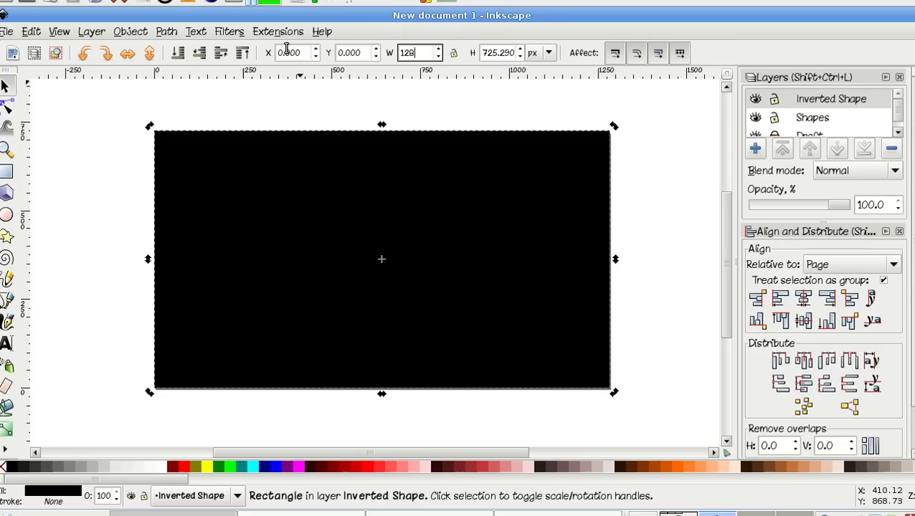
{"action": "key", "text": "Return"}
{"action": "key", "text": "Tab"}
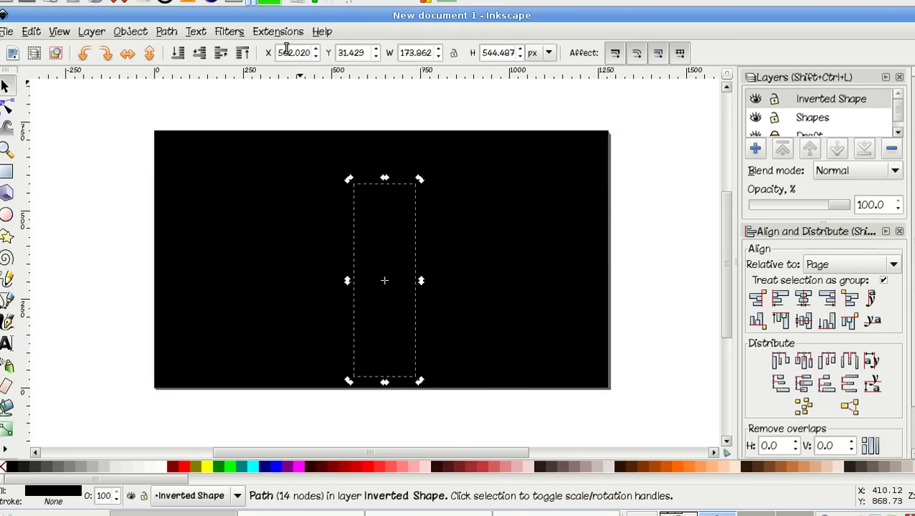
{"action": "key", "text": "Tab"}
{"action": "left_click", "coordinate": [250, 240]}
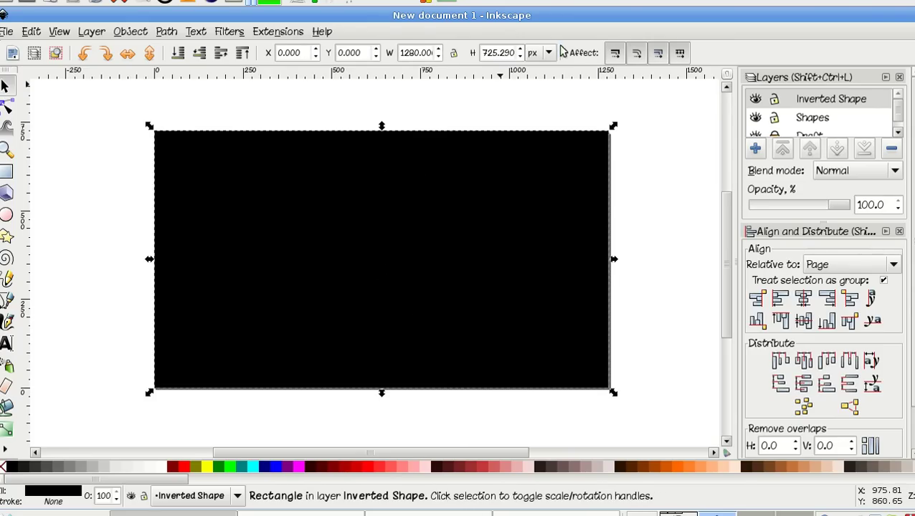
{"action": "triple_click", "coordinate": [500, 53]}
{"action": "type", "text": "7"}
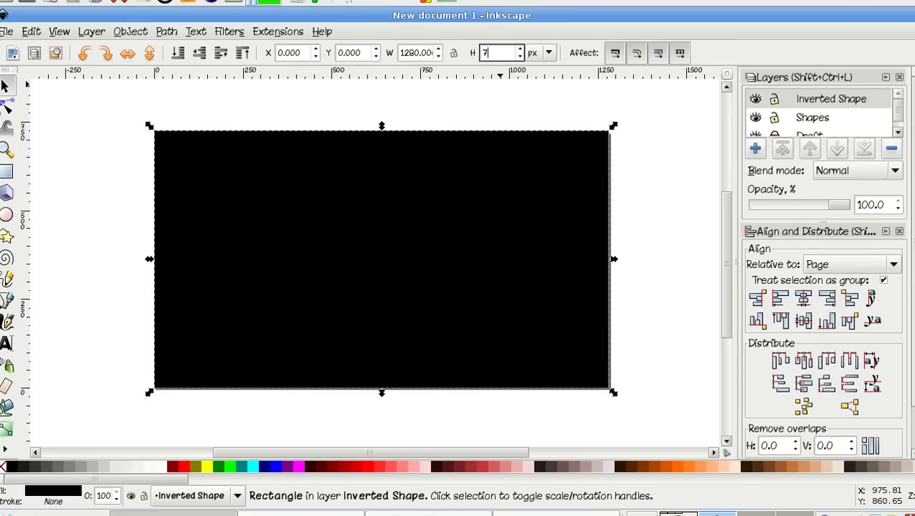
{"action": "type", "text": "20"}
{"action": "key", "text": "Return"}
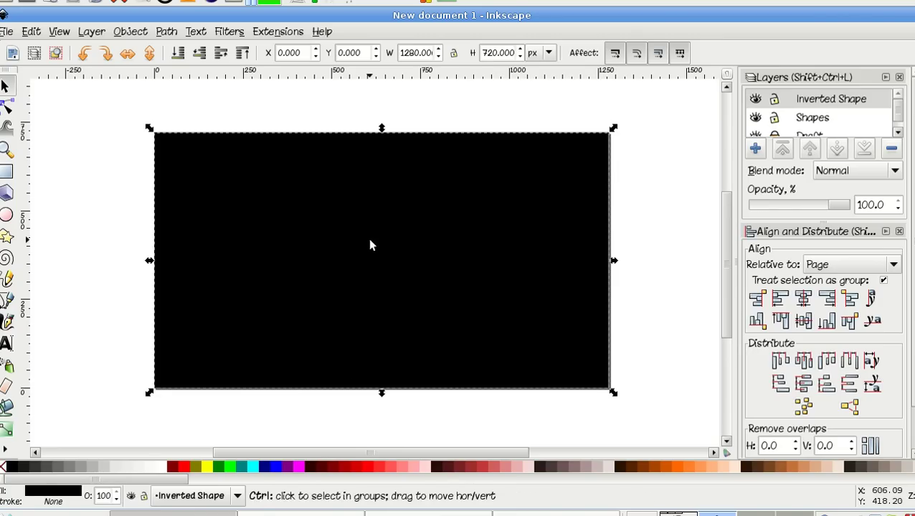
Select the character's four paths without the rectangle and unite them into a single path.
{"action": "key", "text": "ctrl+a"}
{"action": "left_click", "coordinate": [309, 186], "text": "shift"}
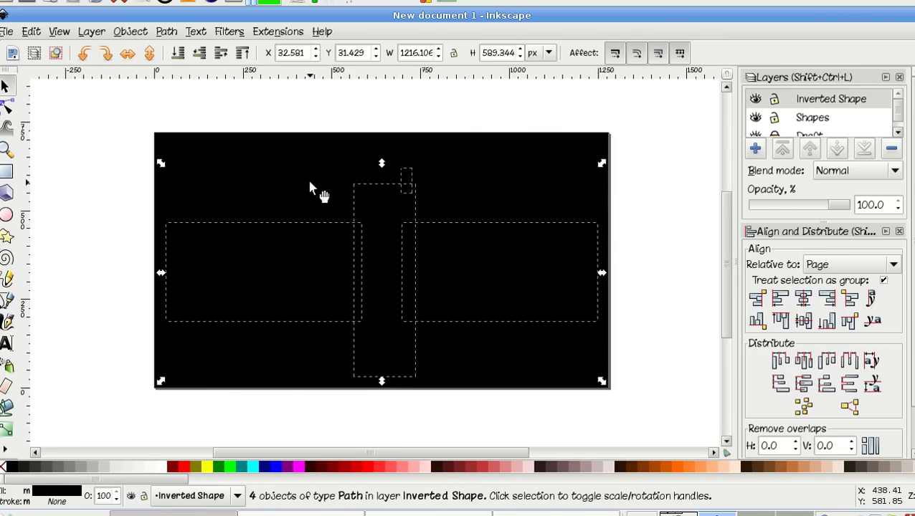
{"action": "left_click", "coordinate": [259, 145], "text": "shift"}
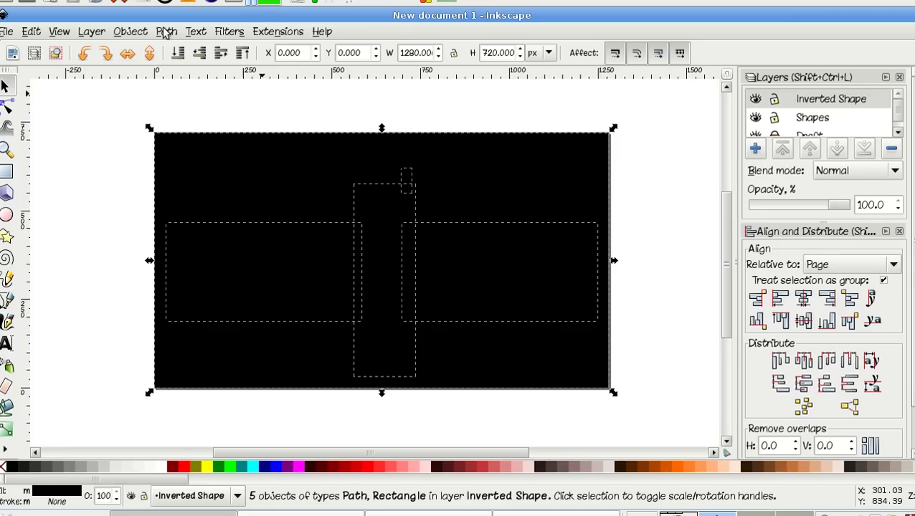
{"action": "left_click", "coordinate": [341, 162], "text": "shift"}
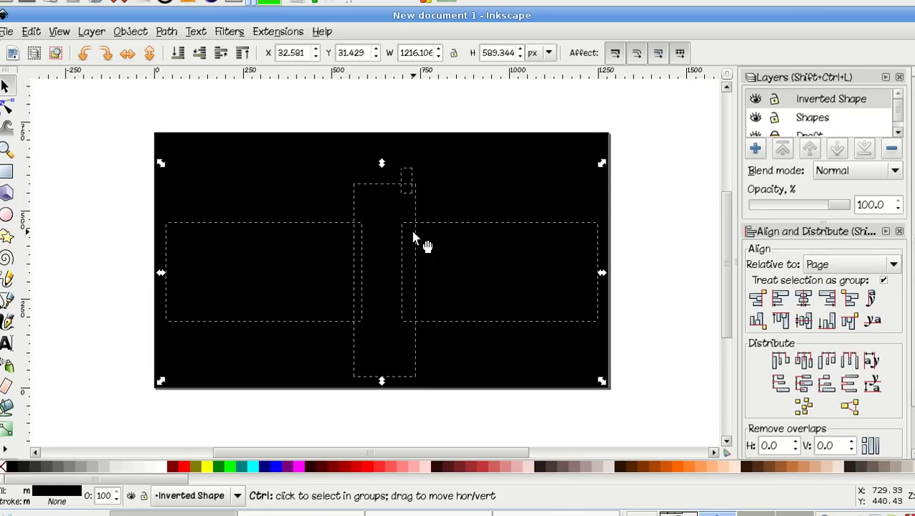
{"action": "key", "text": "ctrl+plus"}
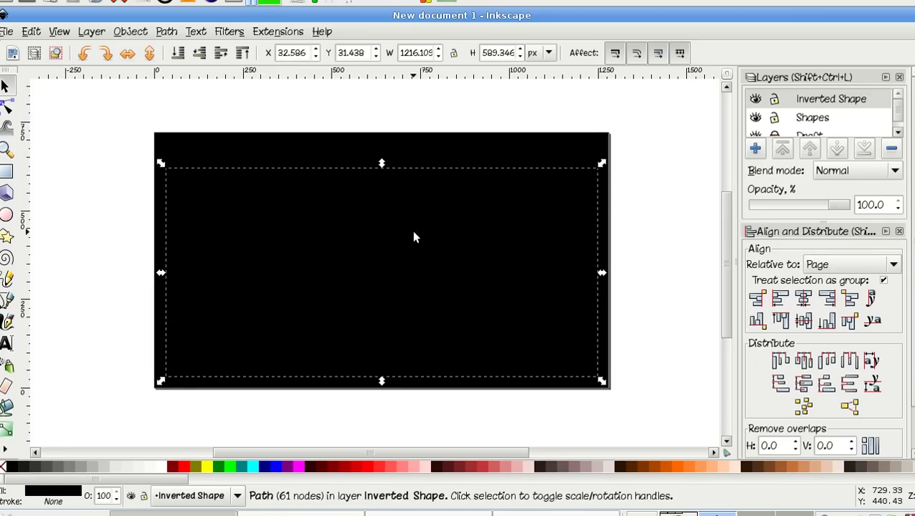
Try subtracting the united character silhouette from the black rectangle, and undo the path operations.
{"action": "left_click", "coordinate": [287, 152], "text": "shift"}
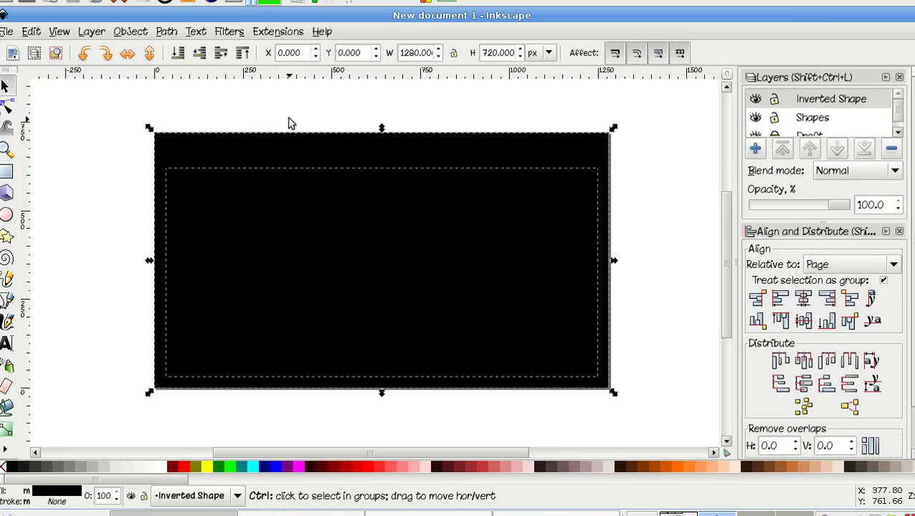
{"action": "key", "text": "ctrl+minus"}
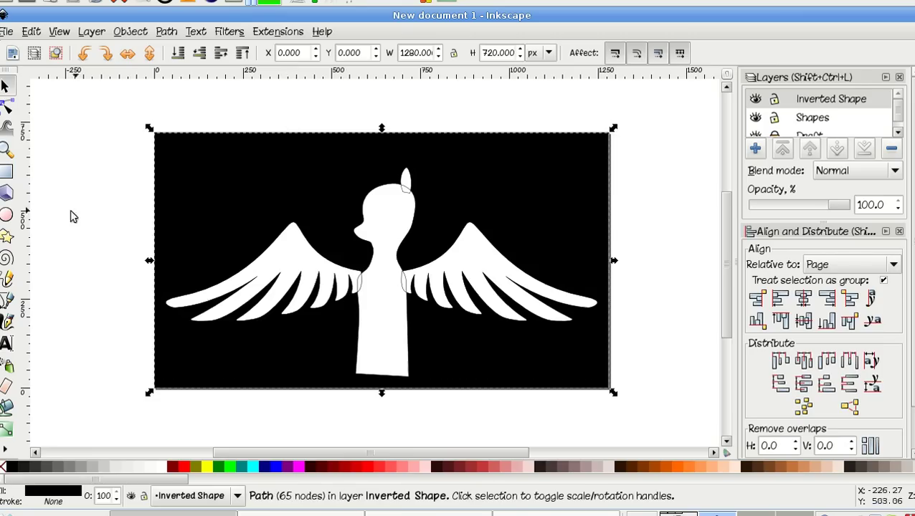
{"action": "scroll", "coordinate": [374, 257], "scroll_direction": "up", "scroll_amount": 4, "text": "ctrl"}
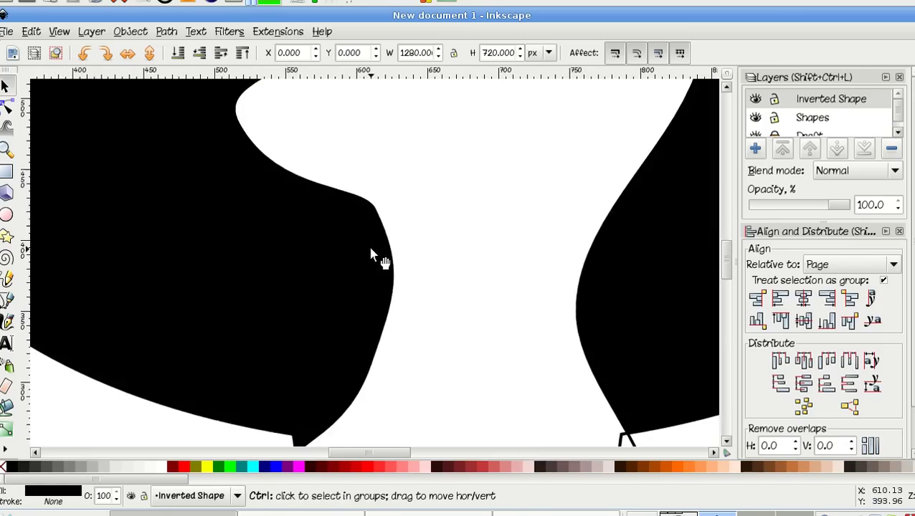
{"action": "scroll", "coordinate": [372, 253], "scroll_direction": "down", "scroll_amount": 10}
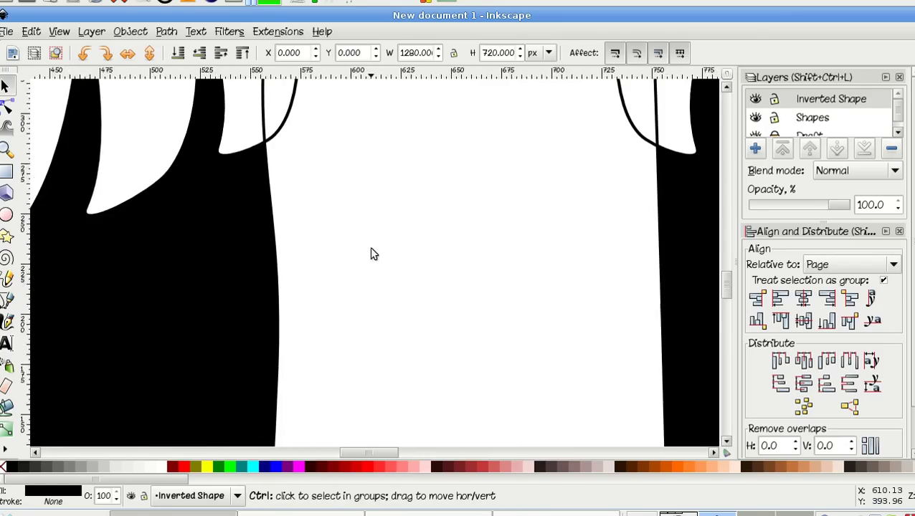
{"action": "scroll", "coordinate": [371, 253], "scroll_direction": "up", "scroll_amount": 4}
{"action": "scroll", "coordinate": [370, 254], "scroll_direction": "down", "scroll_amount": 4, "text": "ctrl"}
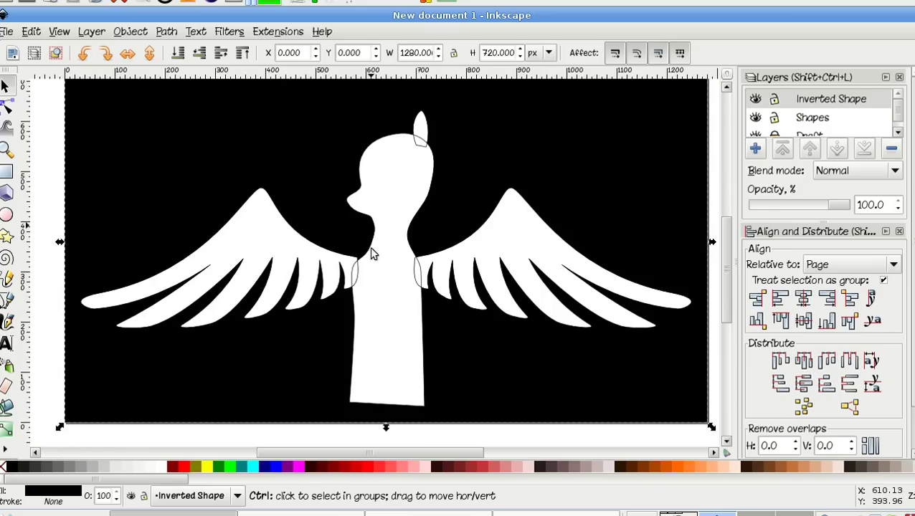
{"action": "key", "text": "ctrl+z"}
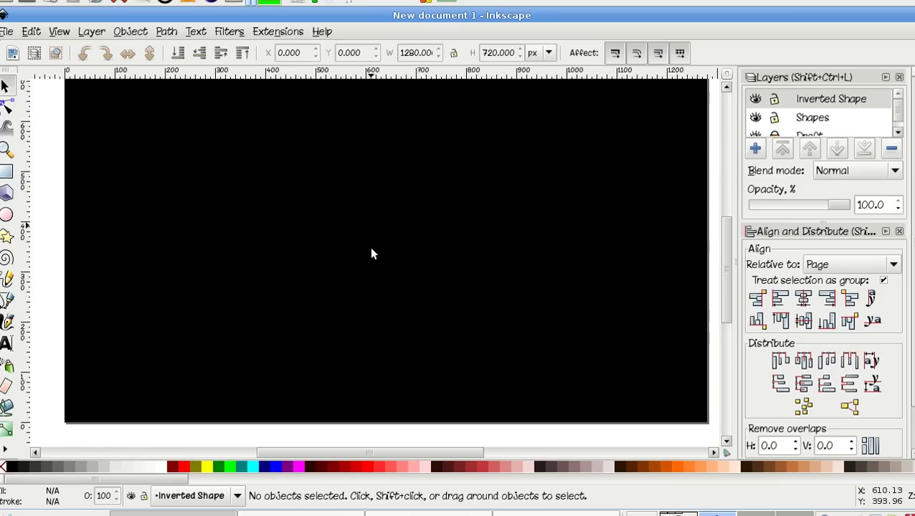
Select the rectangle together with the four character paths and unite all of them into one path.
{"action": "key", "text": "ctrl+a"}
{"action": "scroll", "coordinate": [371, 253], "scroll_direction": "left", "scroll_amount": 2}
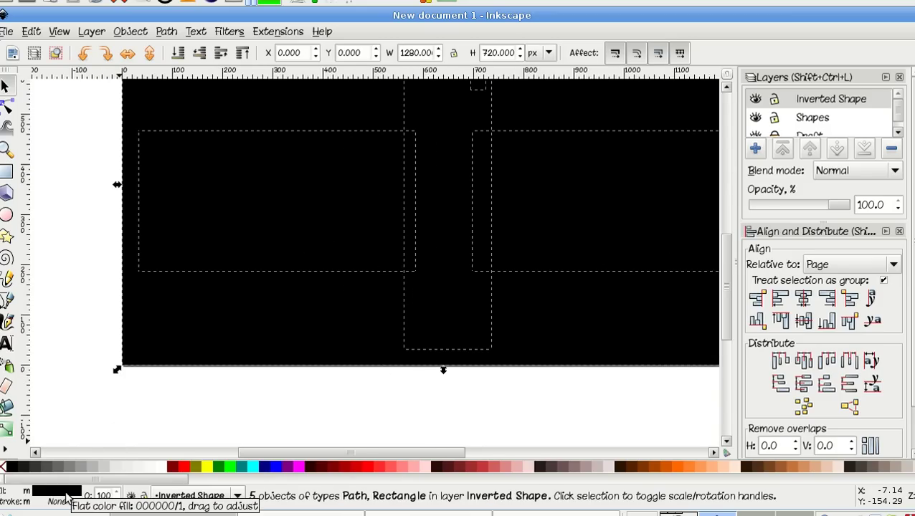
{"action": "key", "text": "ctrl"}
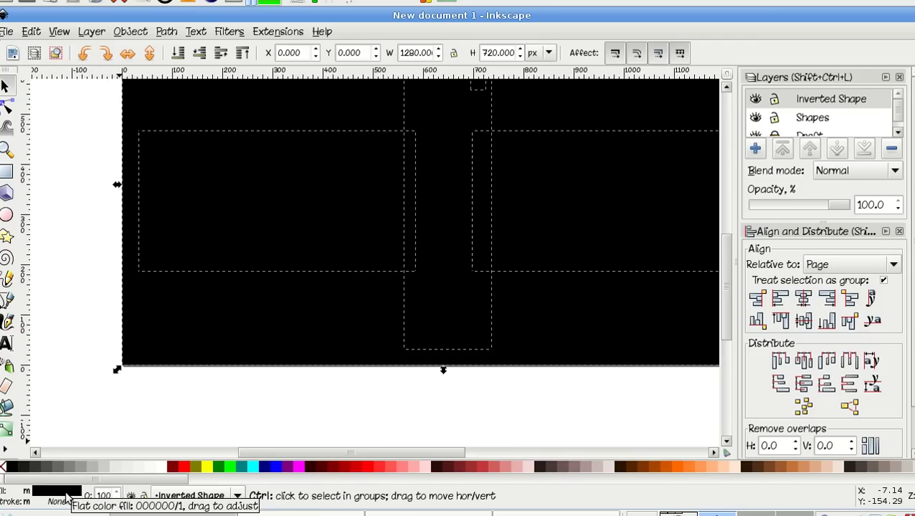
{"action": "key", "text": "ctrl+plus"}
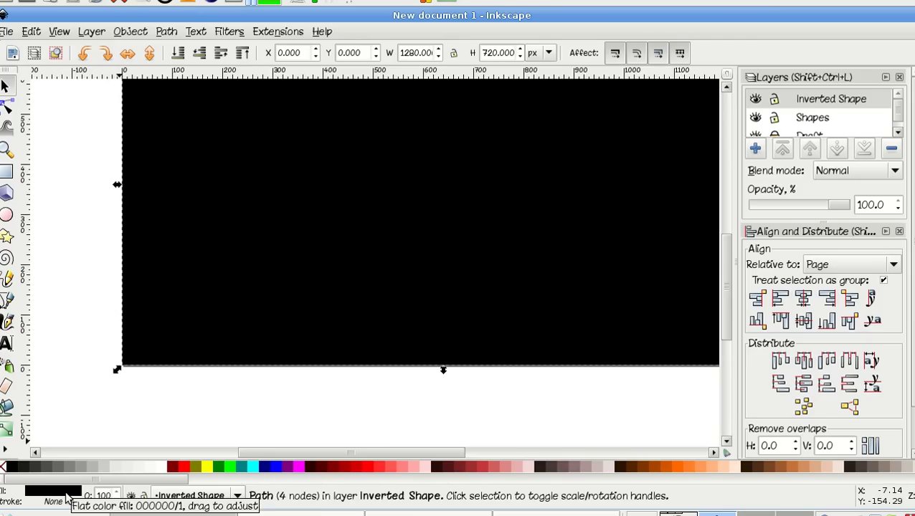
Move the united black path away from the character outlines underneath, and undo the moves and the union.
{"action": "left_click", "coordinate": [195, 327]}
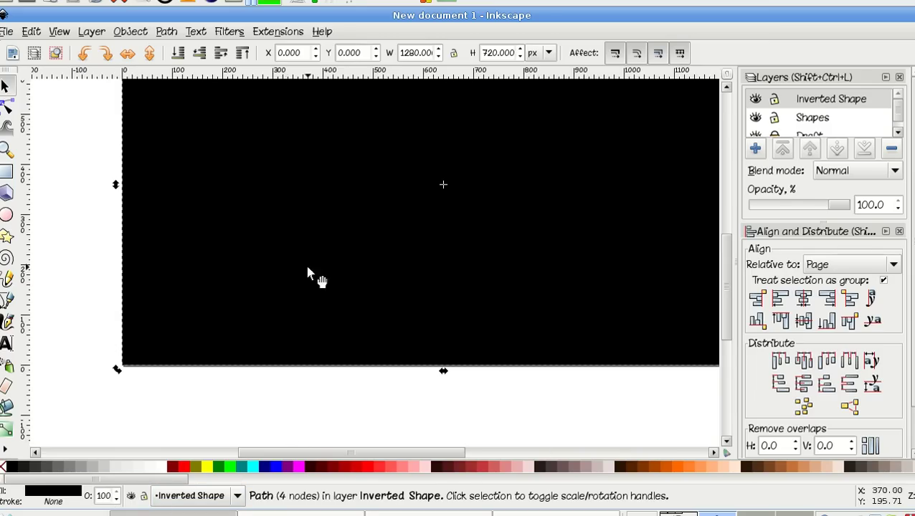
{"action": "mouse_move", "coordinate": [312, 276]}
{"action": "left_mouse_down"}
{"action": "mouse_move", "coordinate": [557, 398]}
{"action": "mouse_move", "coordinate": [687, 421]}
{"action": "left_mouse_up"}
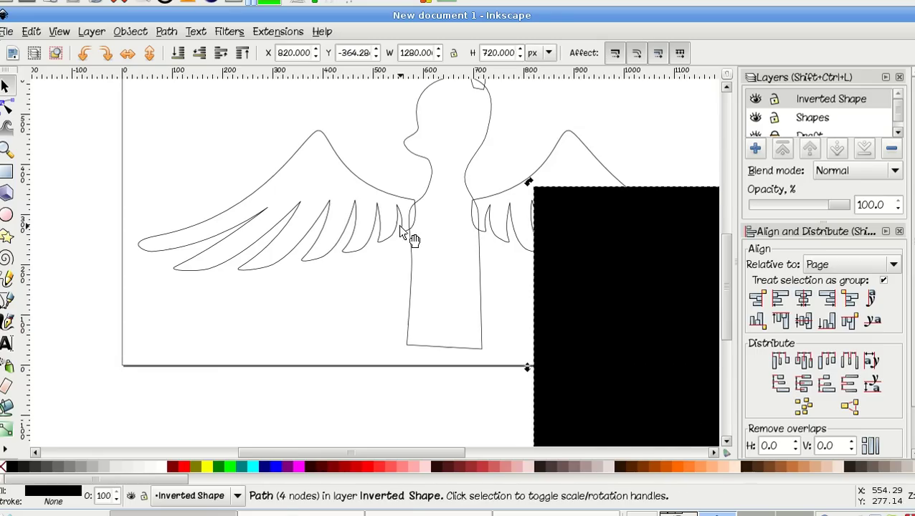
{"action": "left_click_drag", "start_coordinate": [575, 232], "coordinate": [701, 282]}
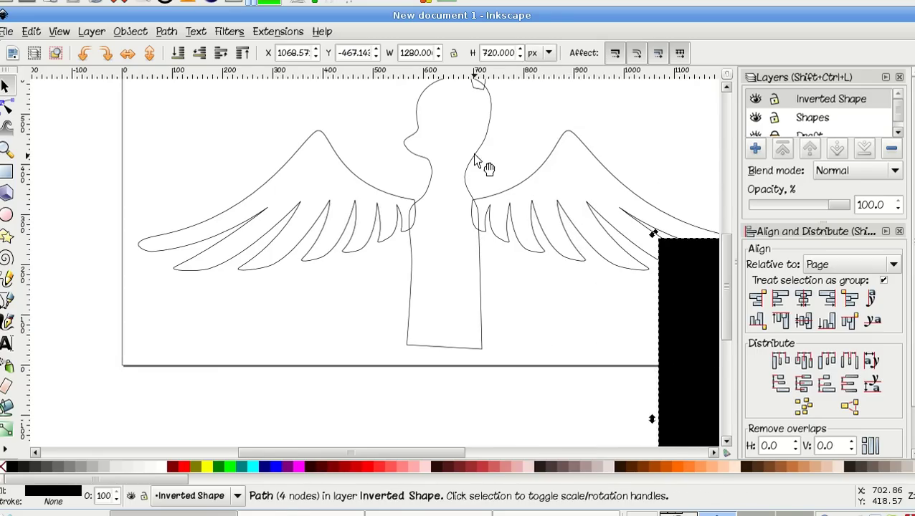
{"action": "scroll", "coordinate": [473, 153], "scroll_direction": "down", "scroll_amount": 6}
{"action": "scroll", "coordinate": [473, 154], "scroll_direction": "up", "scroll_amount": 3}
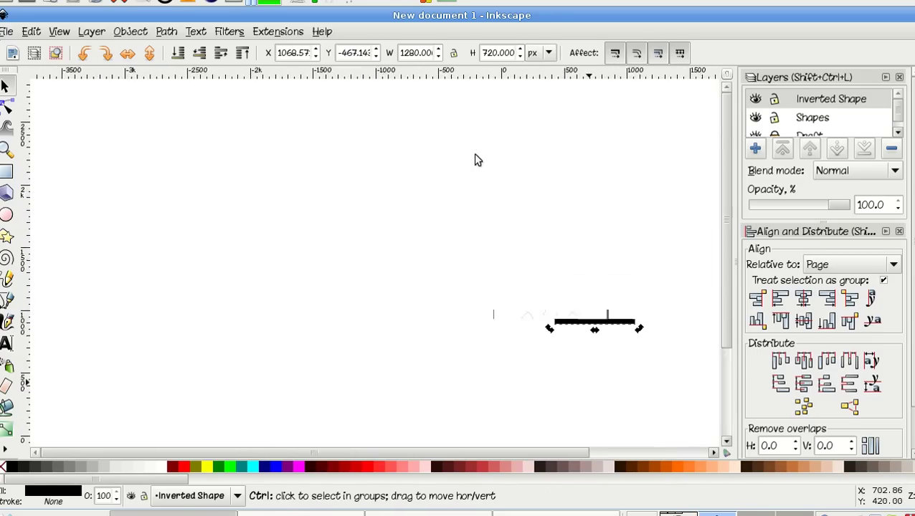
{"action": "scroll", "coordinate": [474, 154], "scroll_direction": "down", "scroll_amount": 5}
{"action": "scroll", "coordinate": [474, 154], "scroll_direction": "right", "scroll_amount": 5}
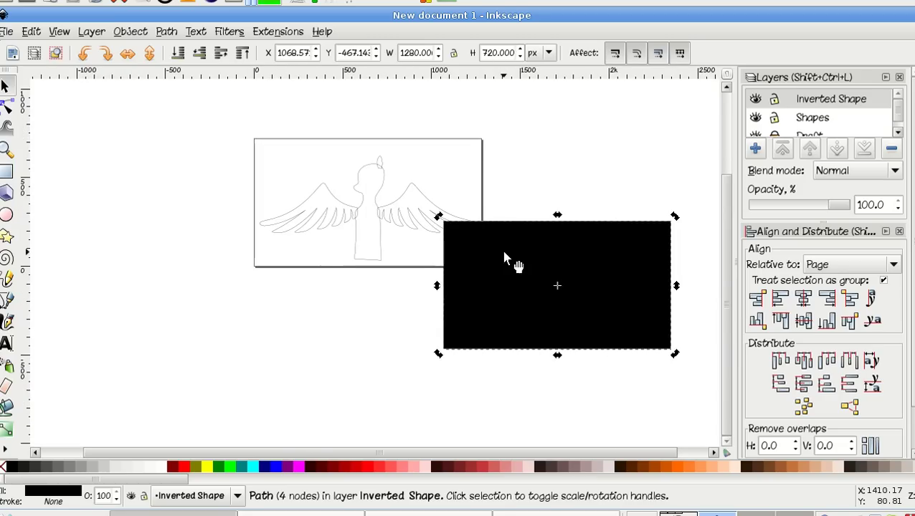
{"action": "left_click_drag", "start_coordinate": [485, 268], "coordinate": [338, 266]}
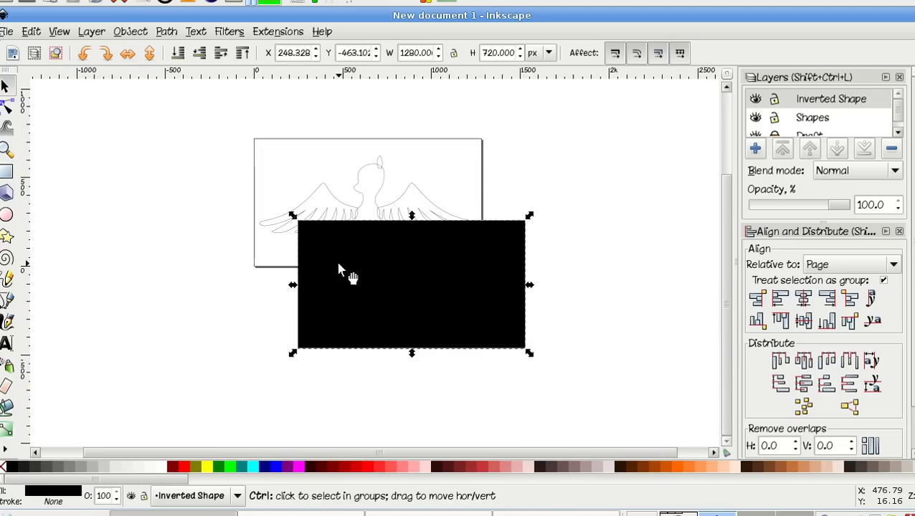
{"action": "key", "text": "ctrl+z"}
{"action": "key", "text": "ctrl+z"}
{"action": "key", "text": "Escape"}
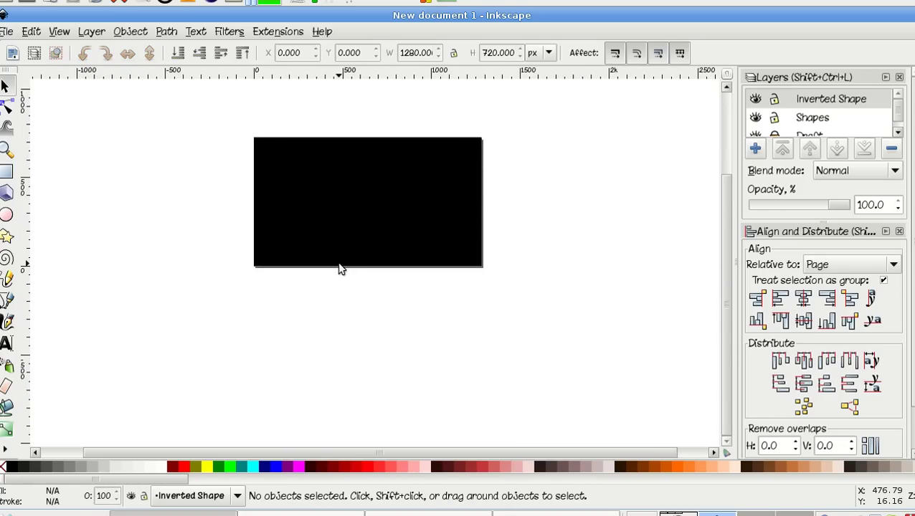
Try deleting the black rectangle covering the character, and undo the deletion.
{"action": "left_click", "coordinate": [342, 252]}
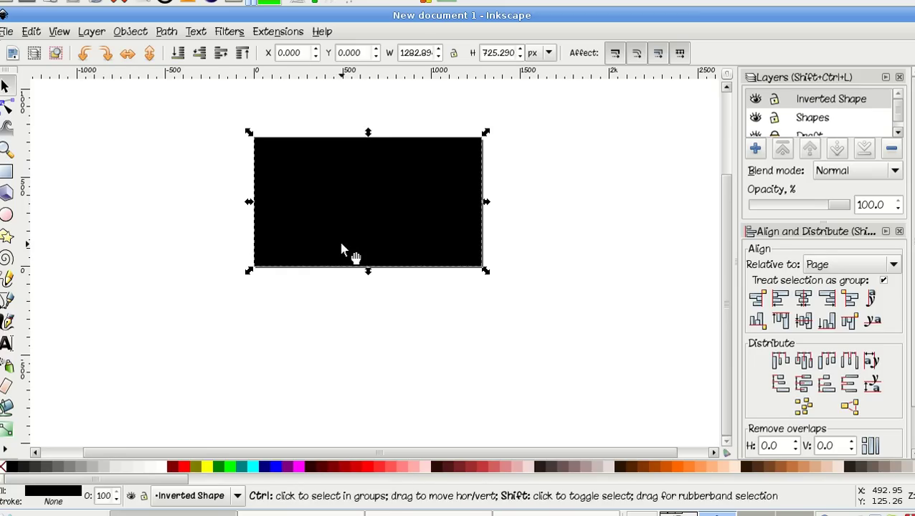
{"action": "key", "text": "Delete"}
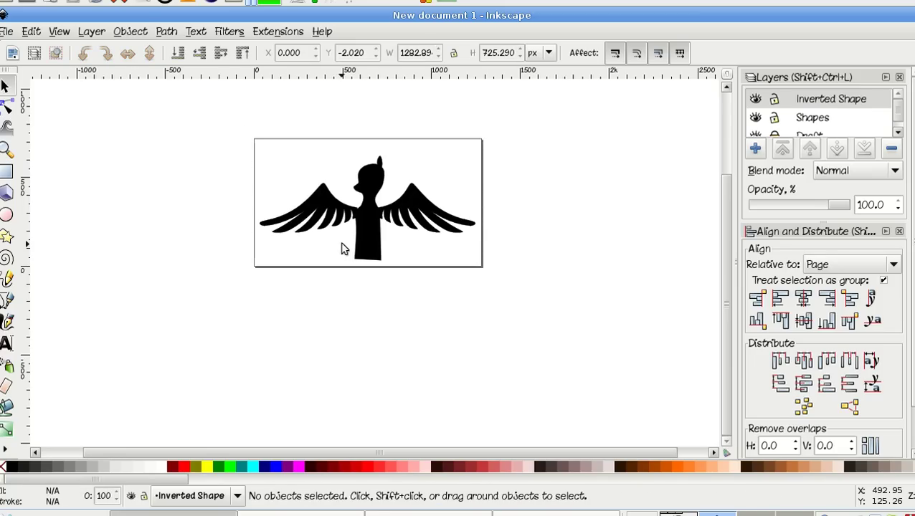
{"action": "key", "text": "ctrl+z"}
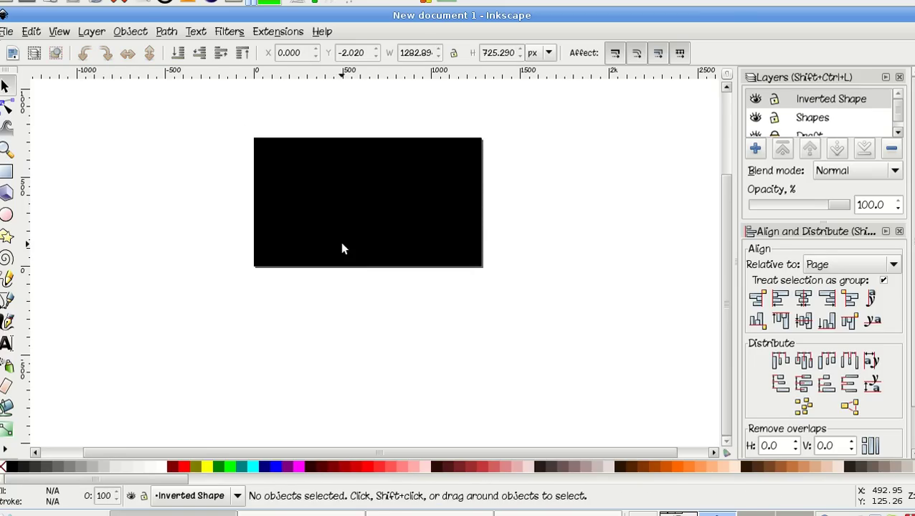
Select all objects, leave the black rectangle out of the selection, and unite the four character paths into one path.
{"action": "left_click", "coordinate": [339, 239], "text": "ctrl"}
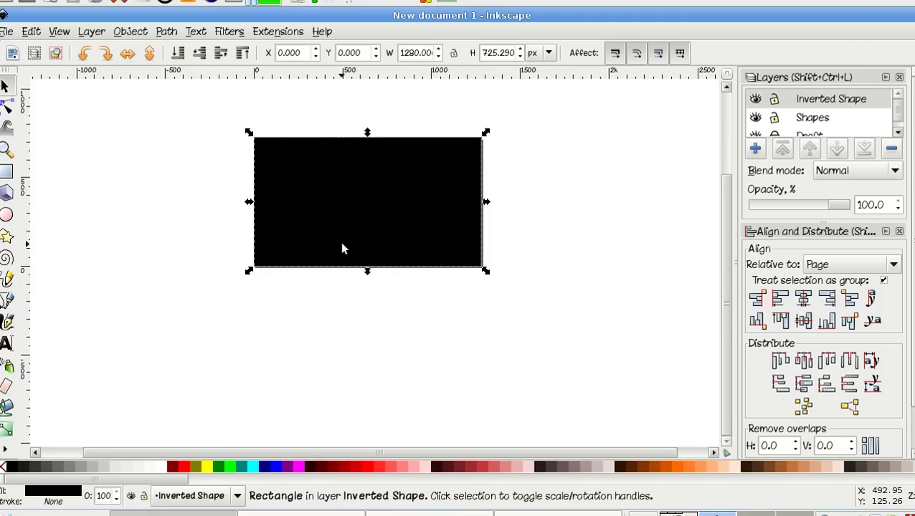
{"action": "key", "text": "ctrl+z"}
{"action": "key", "text": "ctrl+a"}
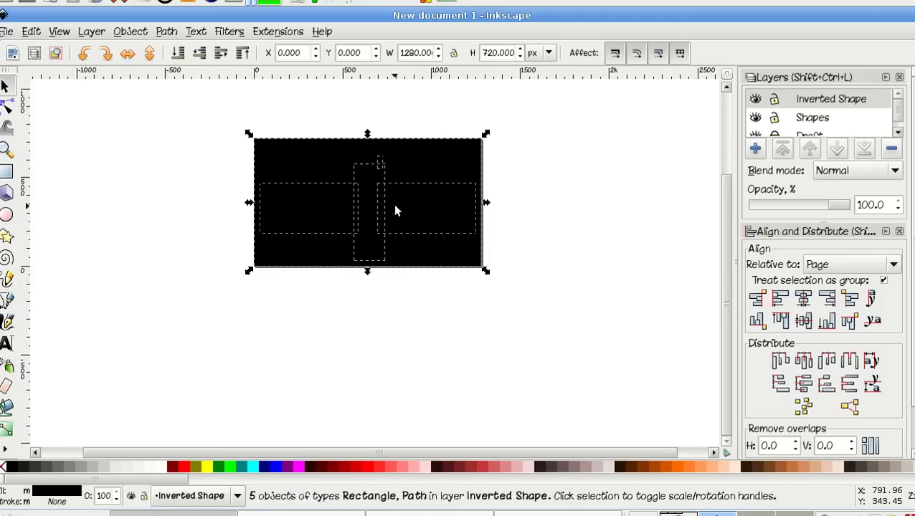
{"action": "left_click", "coordinate": [324, 154], "text": "shift"}
{"action": "left_click", "coordinate": [321, 158]}
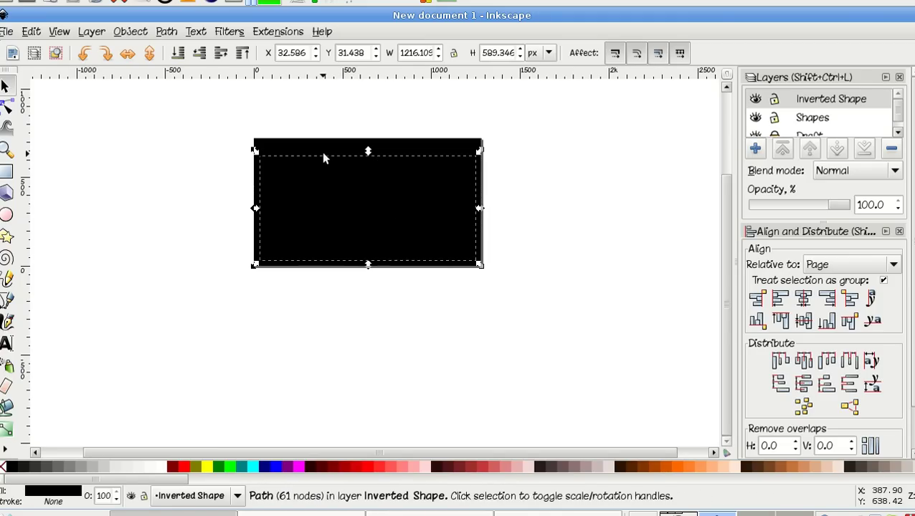
Move the black rectangle off the character silhouette, and center it back on the page.
{"action": "left_click_drag", "start_coordinate": [372, 198], "coordinate": [402, 320]}
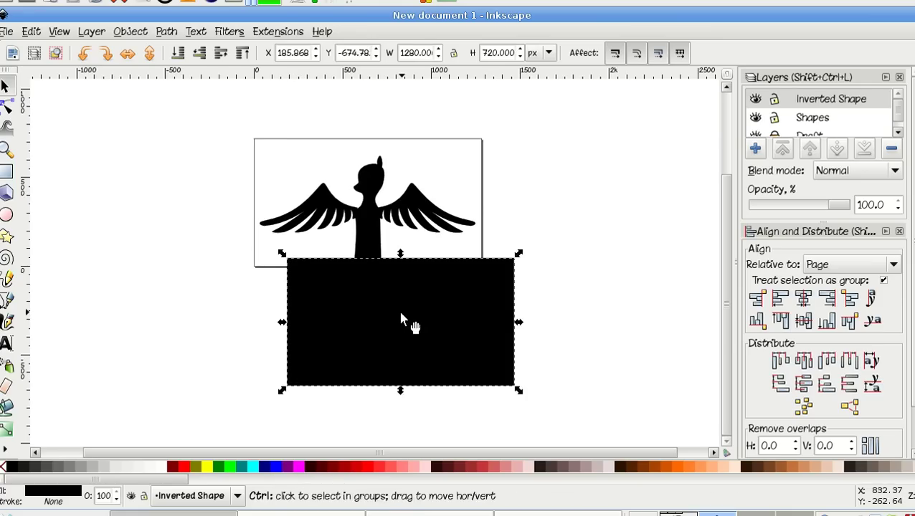
{"action": "key", "text": "ctrl+alt+KP_5"}
{"action": "scroll", "coordinate": [390, 175], "scroll_direction": "up", "scroll_amount": 4, "text": "ctrl"}
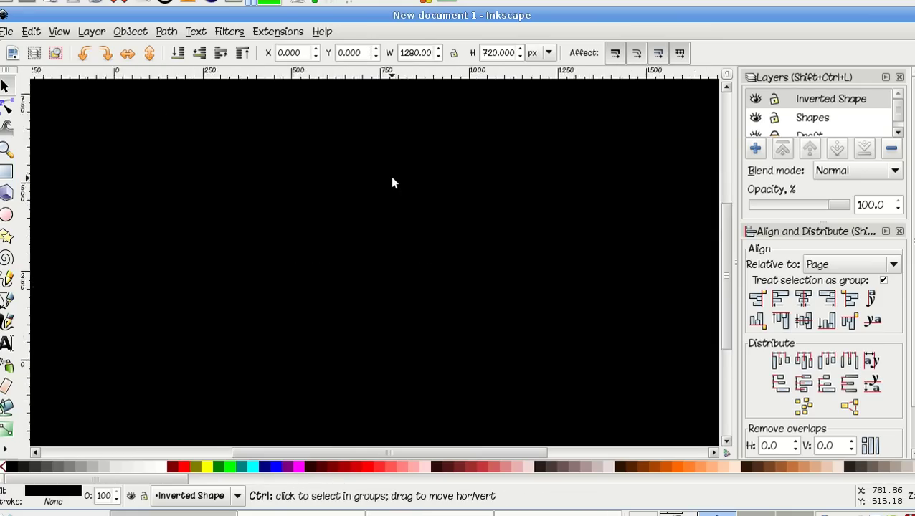
{"action": "scroll", "coordinate": [392, 179], "scroll_direction": "down", "scroll_amount": 4, "text": "ctrl"}
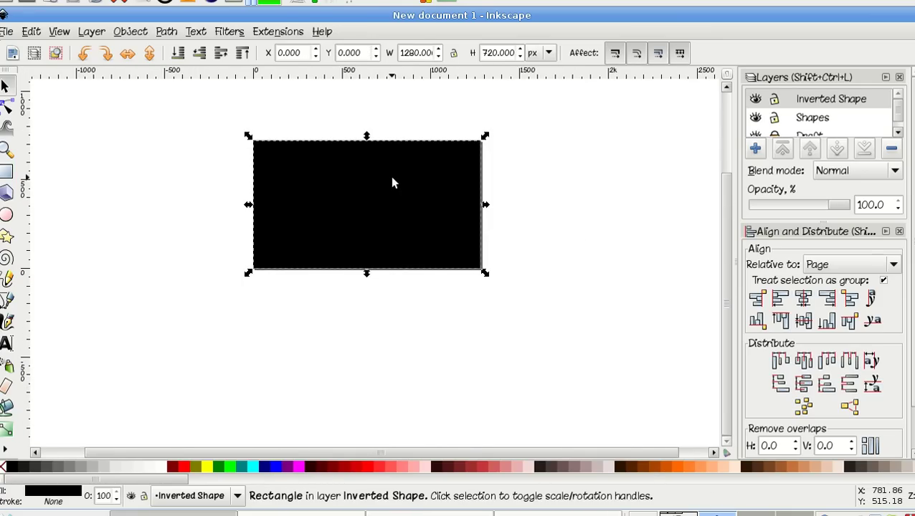
Try subtracting the united silhouette from the page-sized rectangle with Difference, and undo the operation.
{"action": "left_click", "coordinate": [392, 183], "text": "shift"}
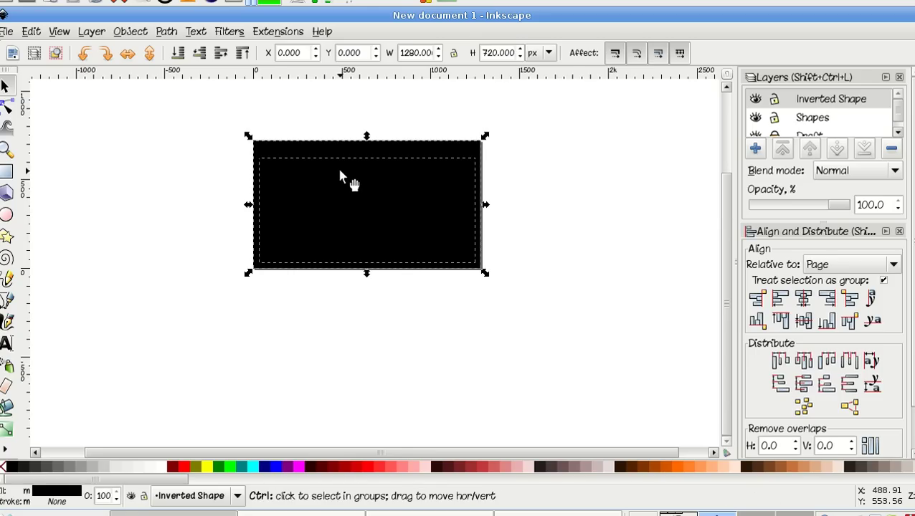
{"action": "key", "text": "ctrl+minus"}
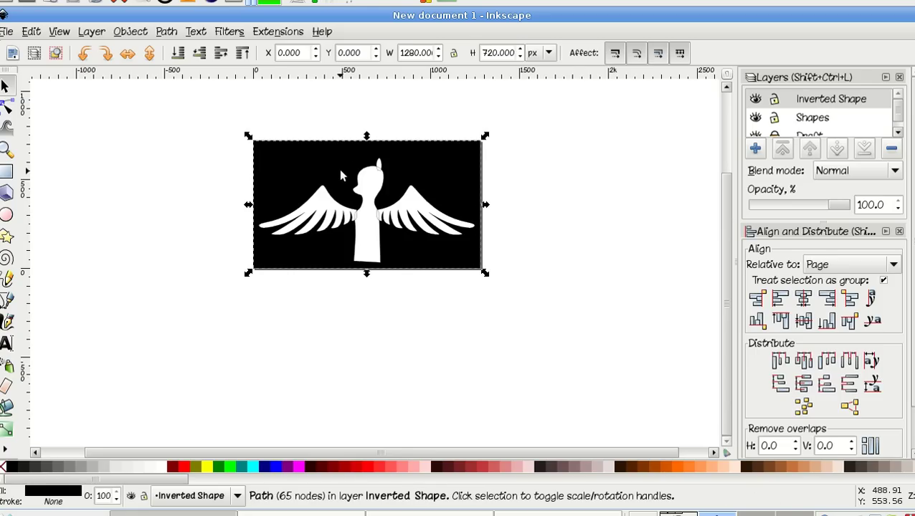
{"action": "key", "text": "ctrl+z"}
{"action": "left_click", "coordinate": [337, 180]}
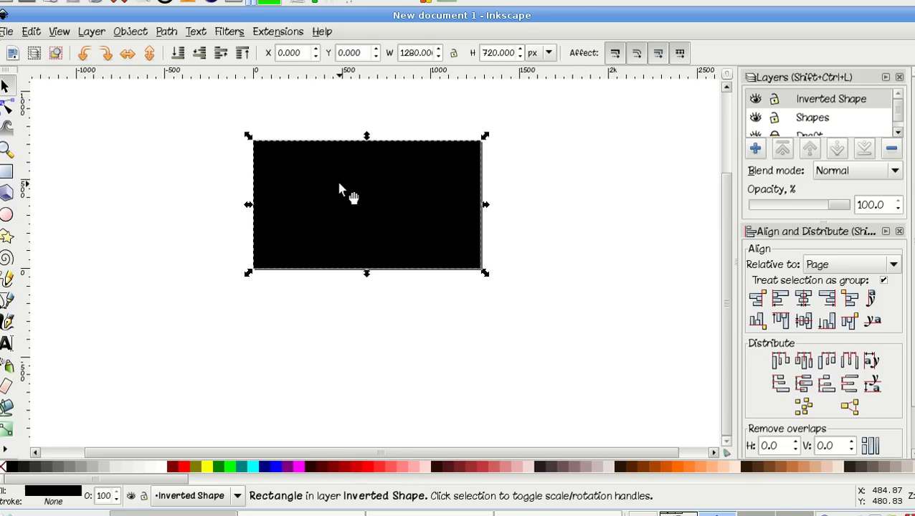
{"action": "left_click", "coordinate": [361, 203], "text": "shift"}
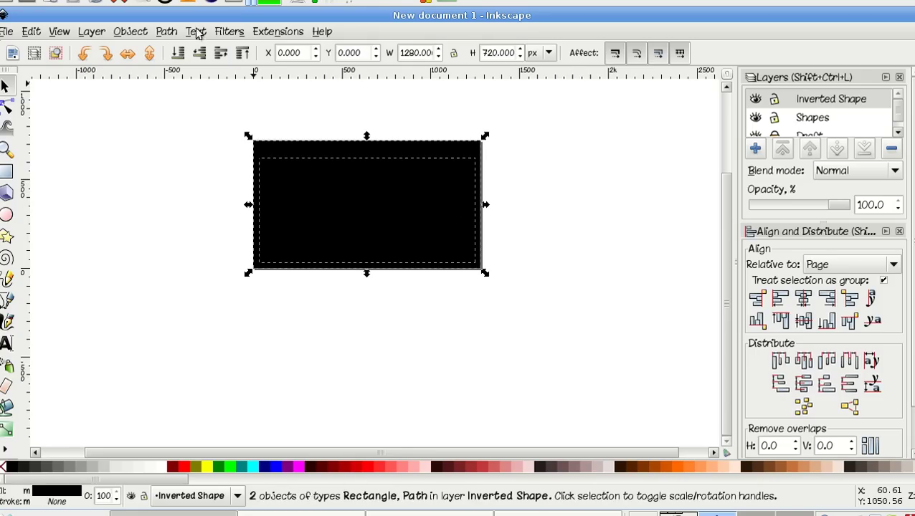
{"action": "left_click", "coordinate": [167, 32]}
{"action": "mouse_move", "coordinate": [125, 37]}
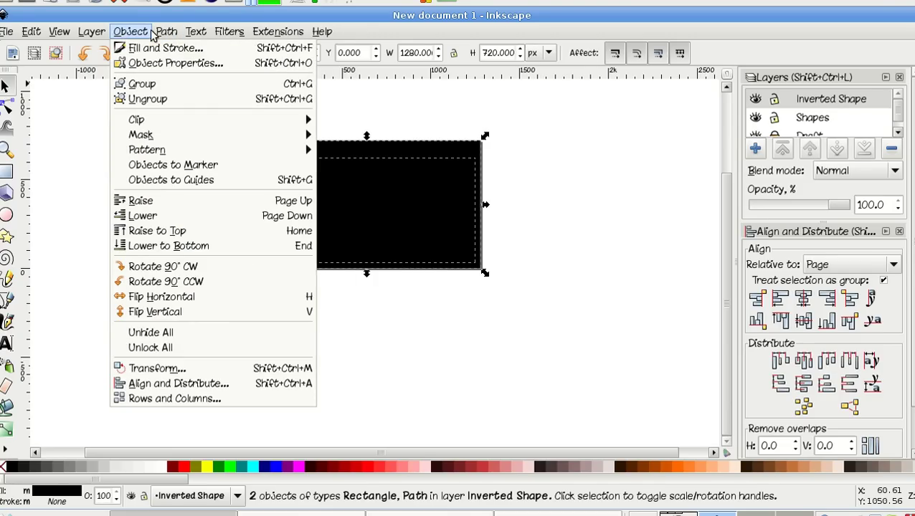
{"action": "left_click", "coordinate": [138, 35]}
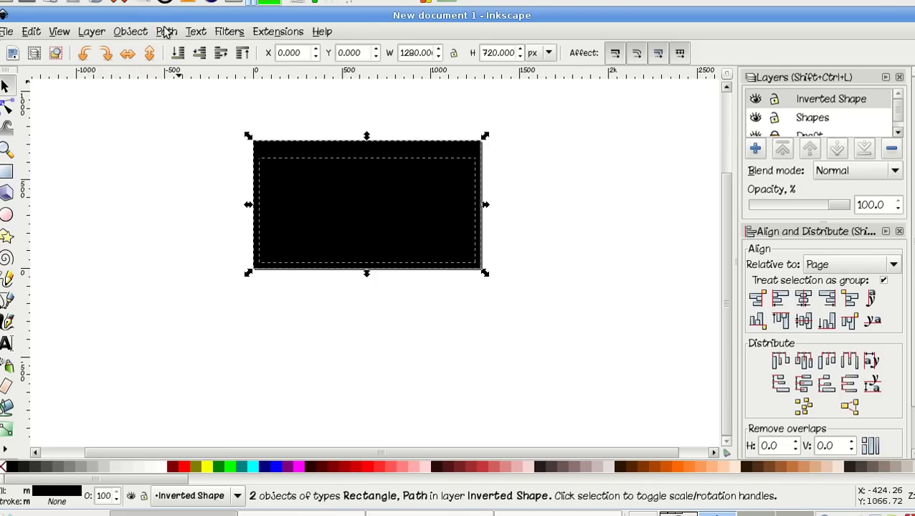
{"action": "left_click", "coordinate": [301, 203]}
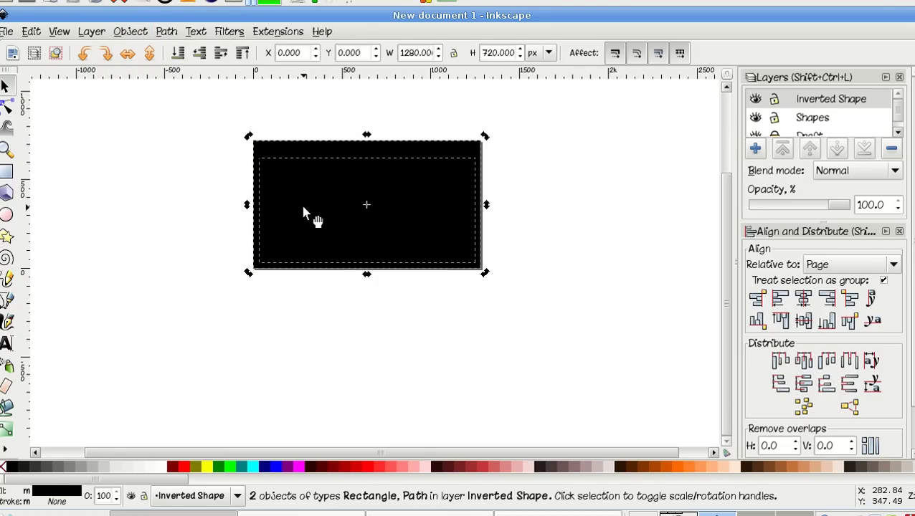
{"action": "left_click", "coordinate": [202, 219]}
Select the united character path and inspect its stroke paint and fill settings.
{"action": "left_click", "coordinate": [371, 219]}
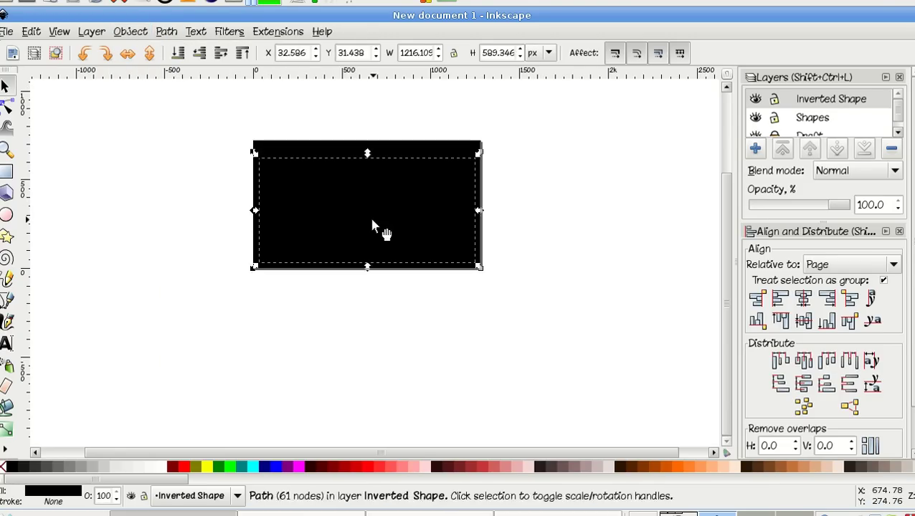
{"action": "left_click", "coordinate": [55, 502]}
{"action": "right_click", "coordinate": [54, 502]}
{"action": "key", "text": "Escape"}
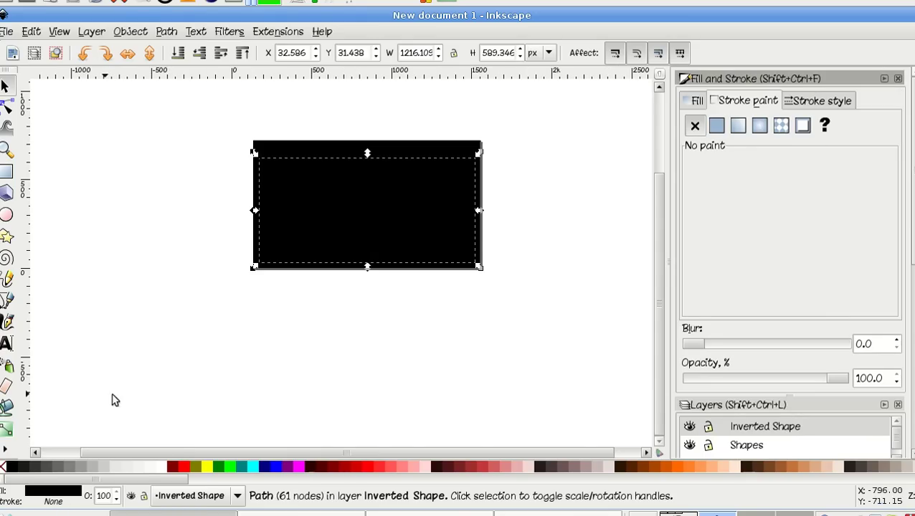
{"action": "left_click", "coordinate": [698, 101]}
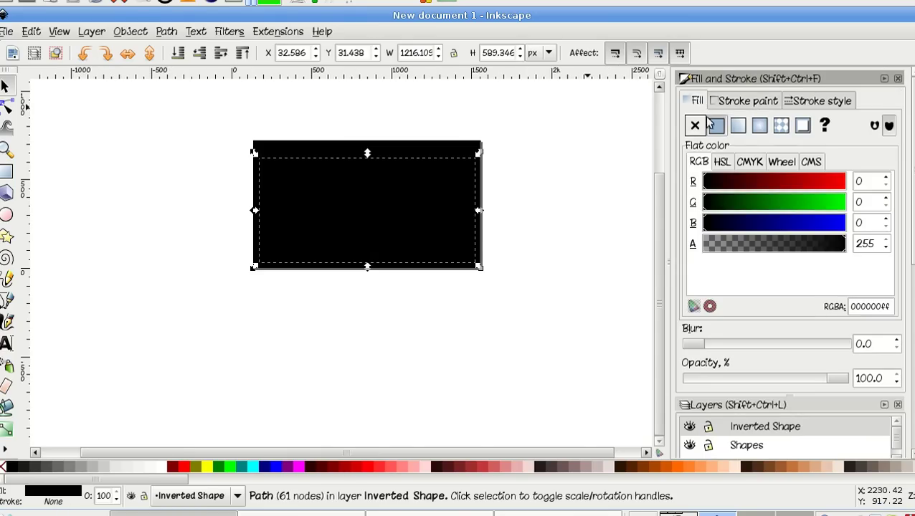
Move the silhouette path below the rectangle, examine its nodes with the node tool, and undo the move.
{"action": "left_click_drag", "start_coordinate": [371, 224], "coordinate": [402, 336]}
{"action": "key", "text": "3"}
{"action": "left_click", "coordinate": [6, 108]}
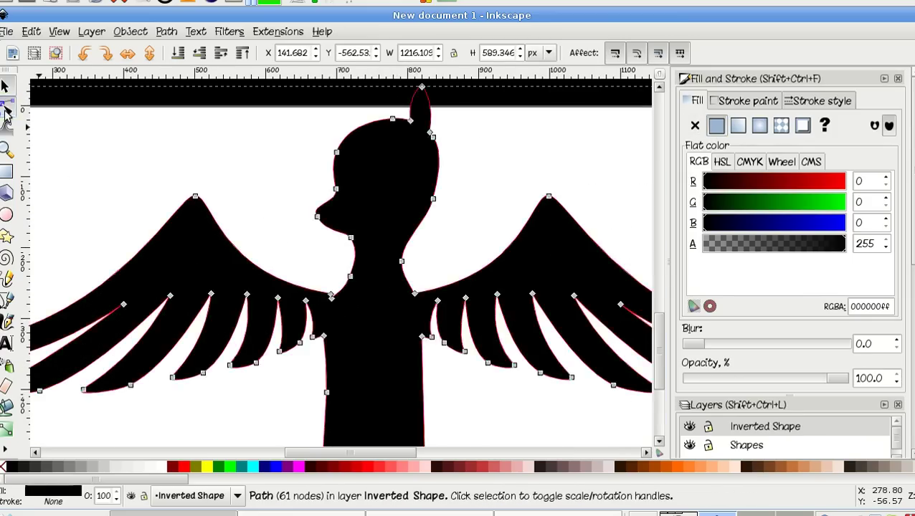
{"action": "scroll", "coordinate": [370, 319], "scroll_direction": "down", "scroll_amount": 4, "text": "ctrl"}
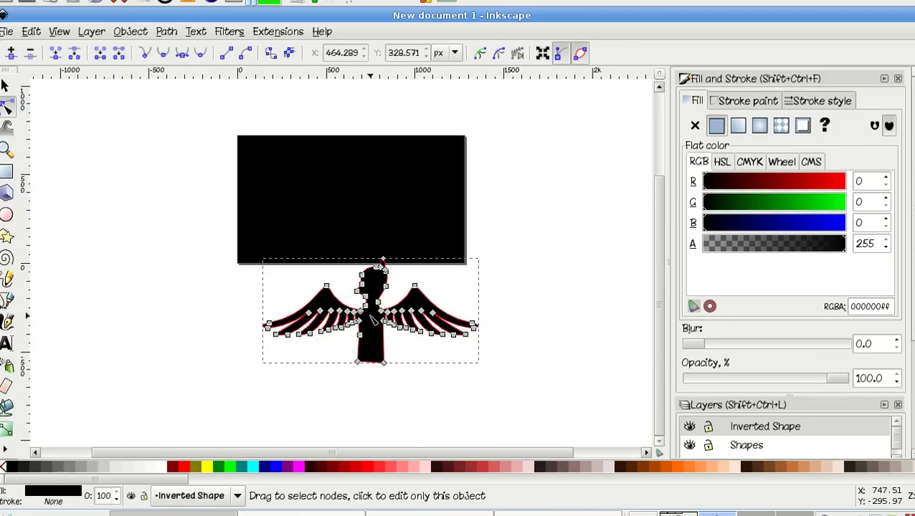
{"action": "key", "text": "ctrl+z"}
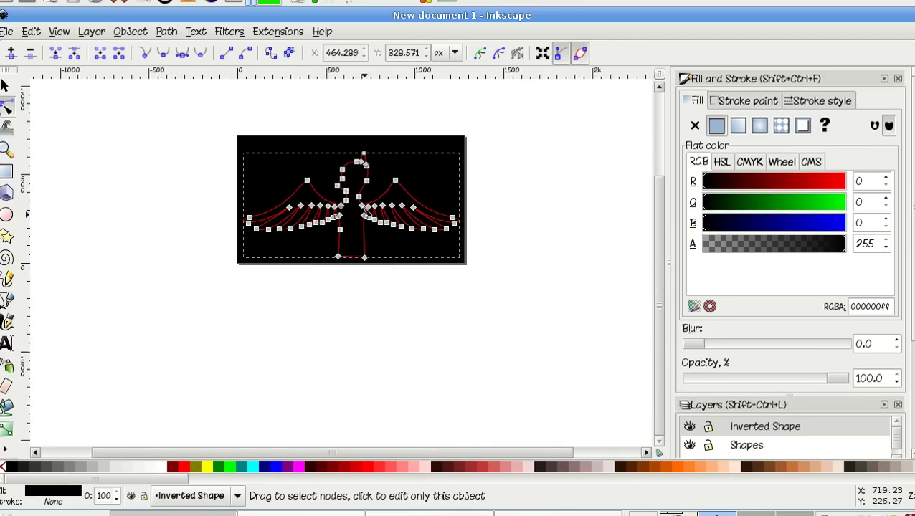
Add the black rectangle to the selection, cut the character silhouette out of it with Difference, and clear the selection.
{"action": "left_click", "coordinate": [269, 148], "text": "shift"}
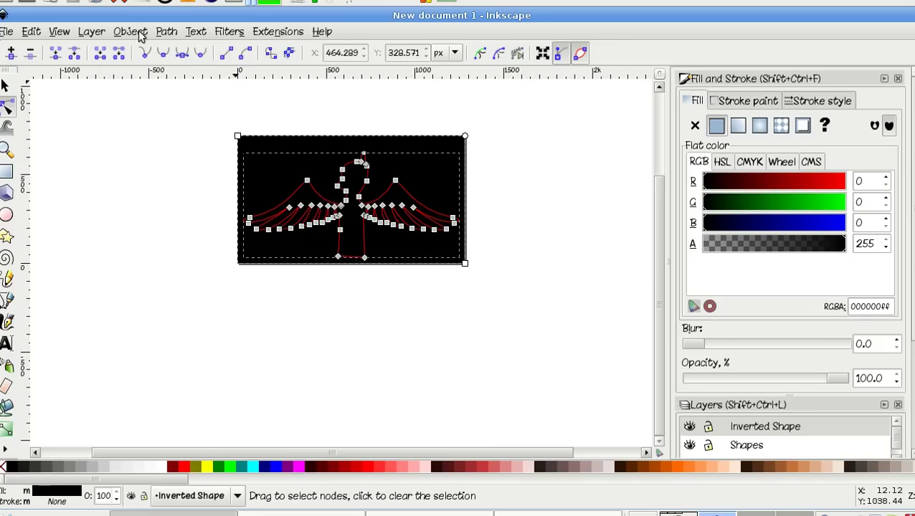
{"action": "left_click", "coordinate": [166, 32]}
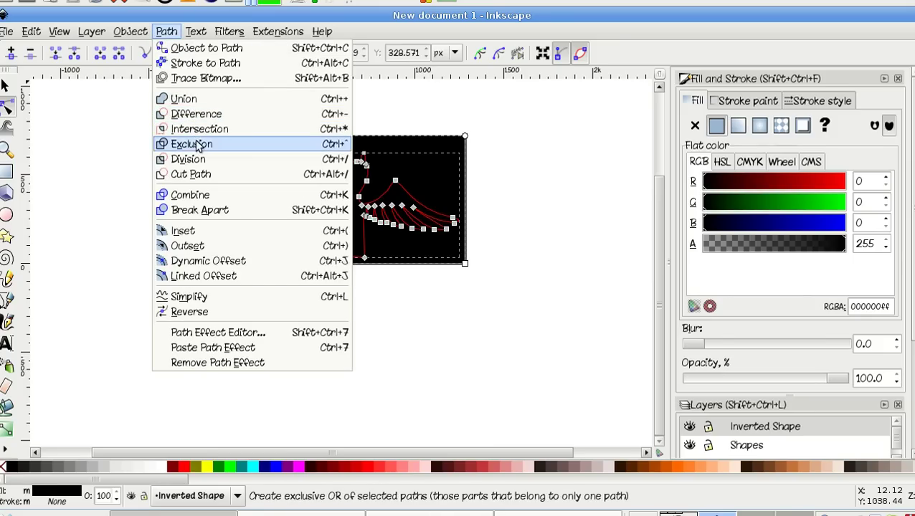
{"action": "left_click", "coordinate": [187, 114]}
{"action": "left_click", "coordinate": [167, 170]}
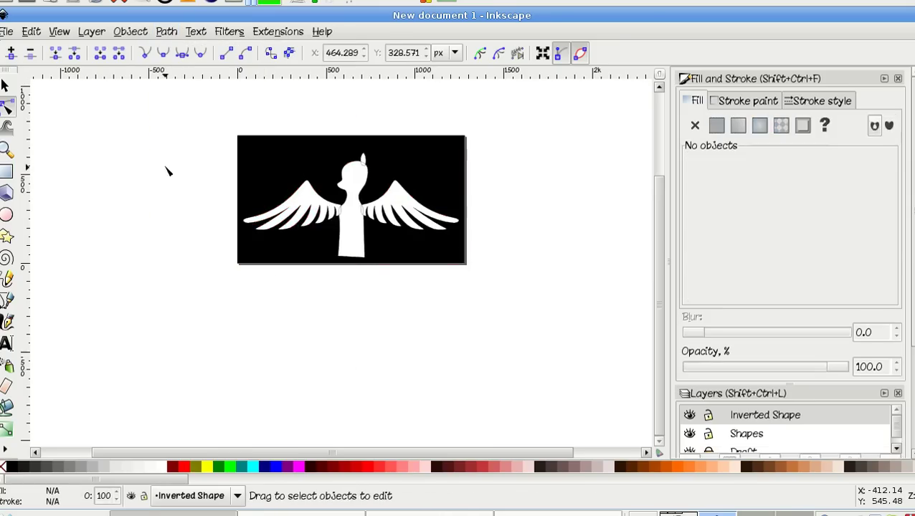
{"action": "scroll", "coordinate": [362, 224], "scroll_direction": "up", "scroll_amount": 4}
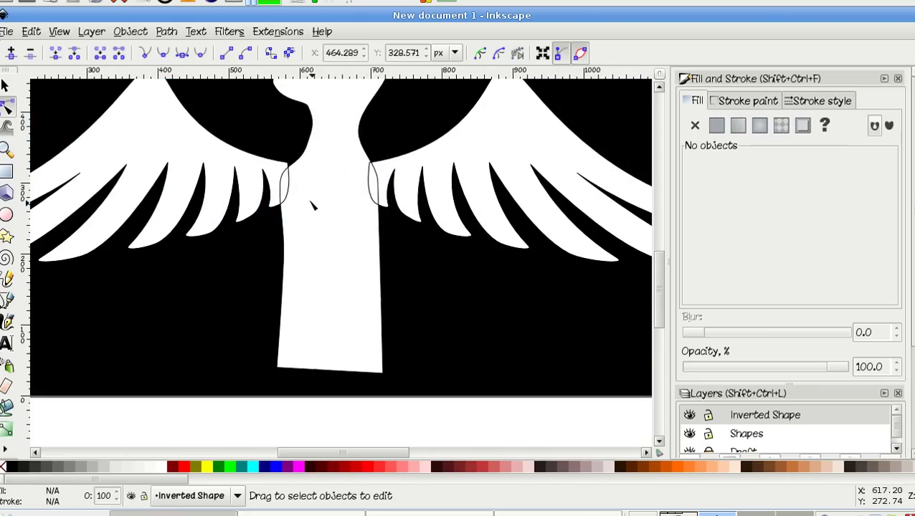
Examine the wing, body and inverted-shape paths where both wings overlap the body.
{"action": "left_click", "coordinate": [295, 197]}
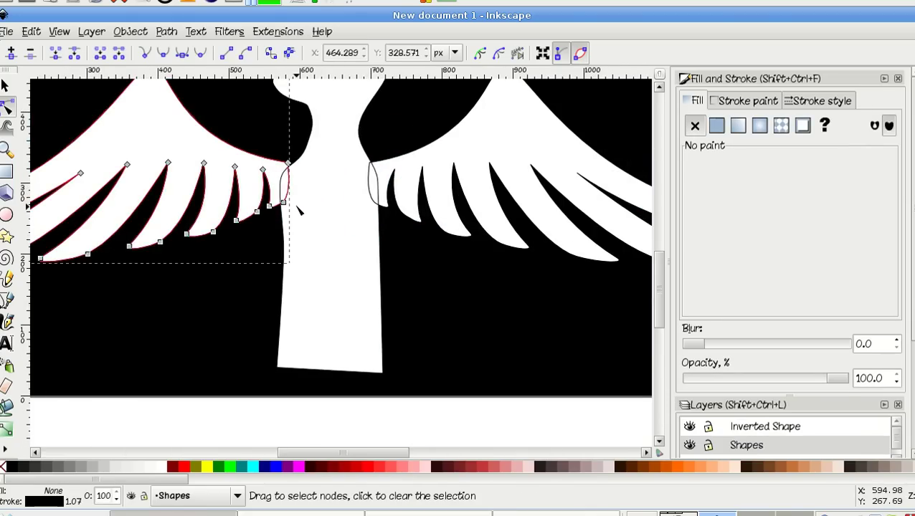
{"action": "scroll", "coordinate": [298, 206], "scroll_direction": "up", "scroll_amount": 3}
{"action": "scroll", "coordinate": [299, 210], "scroll_direction": "down", "scroll_amount": 2}
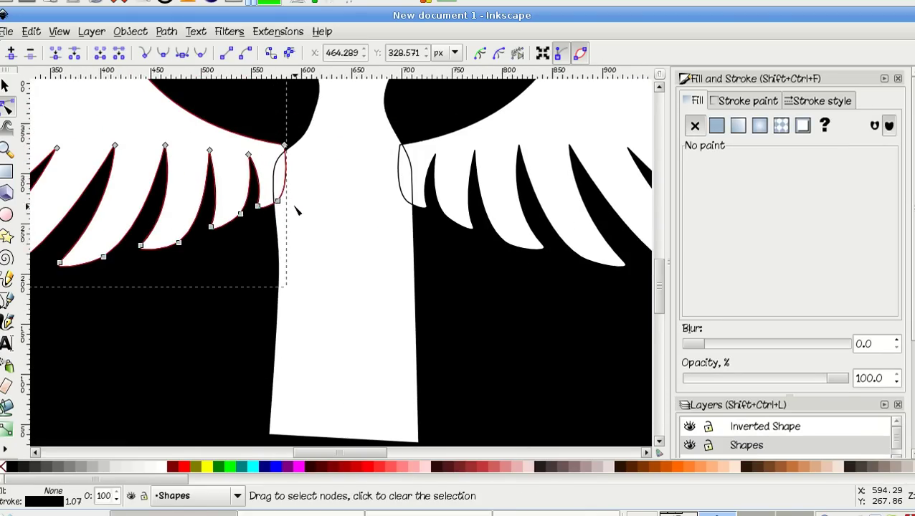
{"action": "left_click", "coordinate": [278, 179]}
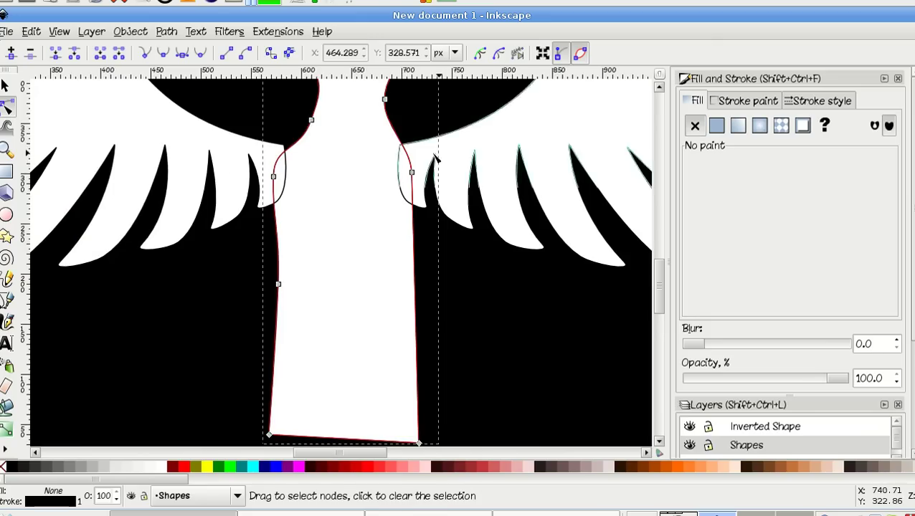
{"action": "left_click", "coordinate": [262, 123]}
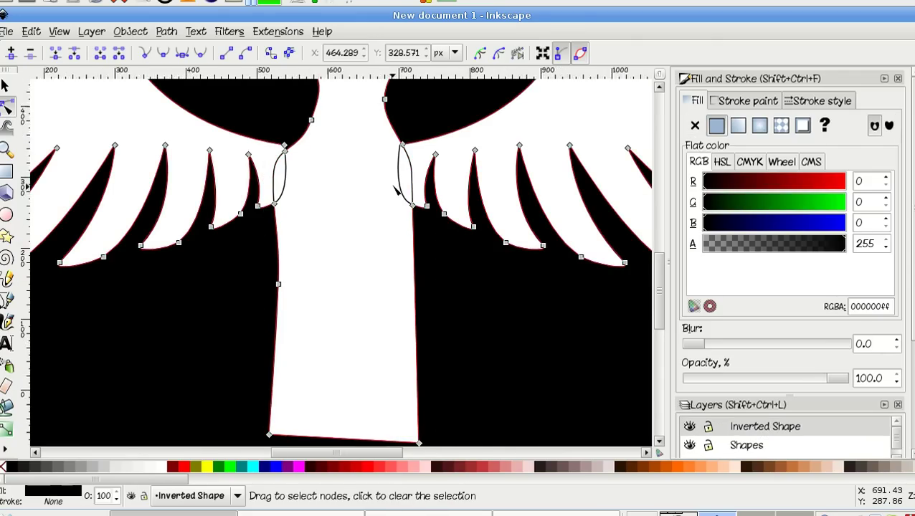
{"action": "scroll", "coordinate": [400, 191], "scroll_direction": "up", "scroll_amount": 2}
{"action": "left_click", "coordinate": [409, 188]}
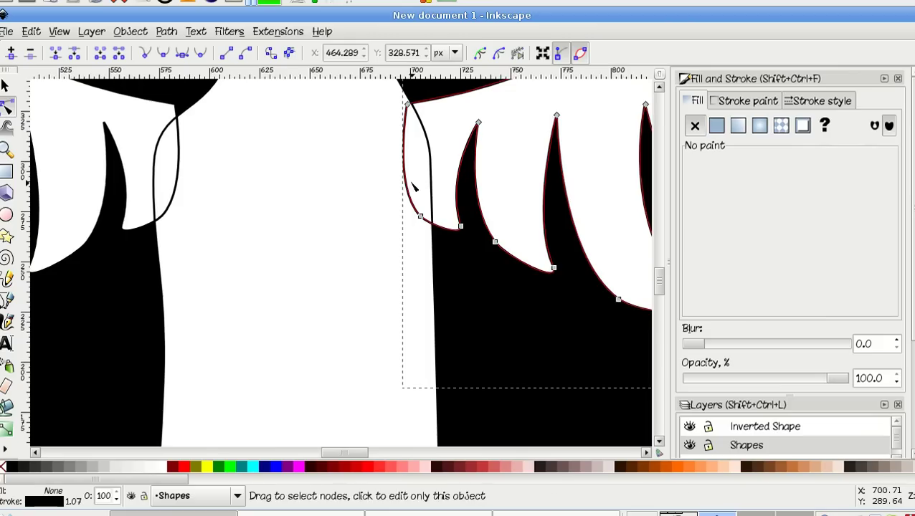
{"action": "scroll", "coordinate": [373, 191], "scroll_direction": "down", "scroll_amount": 2}
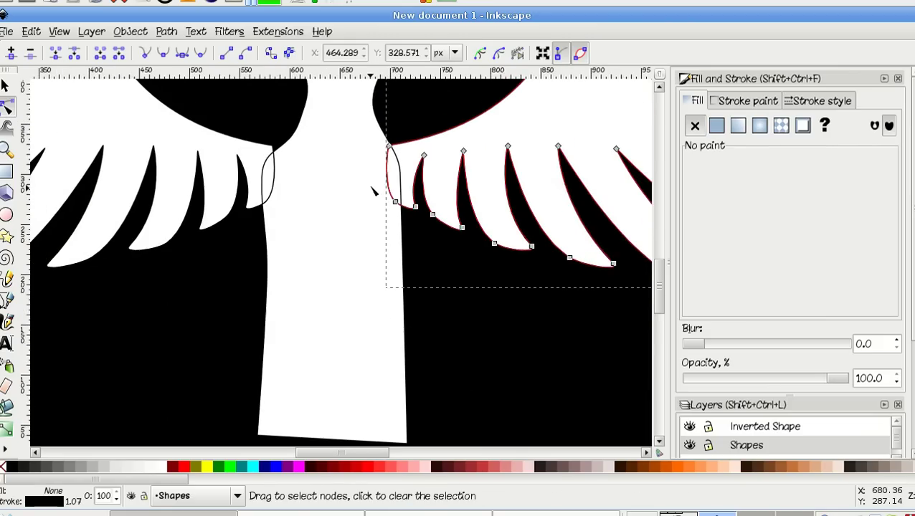
{"action": "scroll", "coordinate": [373, 191], "scroll_direction": "down", "scroll_amount": 2}
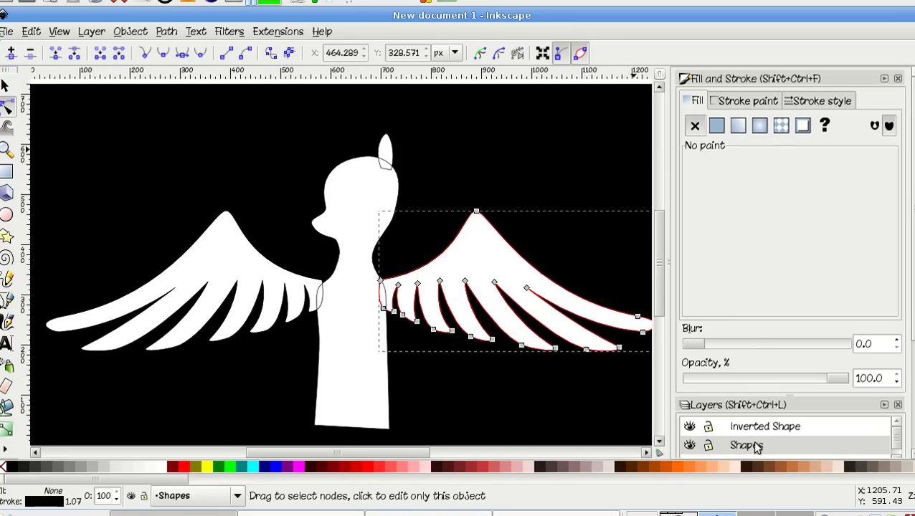
Hide the Shapes layer and inspect the inverted shape's nodes around the joints between the wings and the body.
{"action": "left_click", "coordinate": [692, 445]}
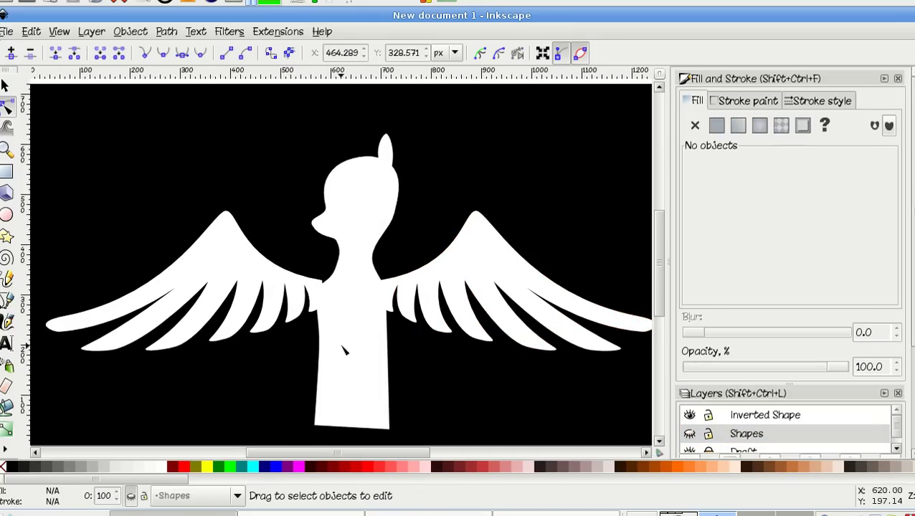
{"action": "left_click", "coordinate": [331, 286]}
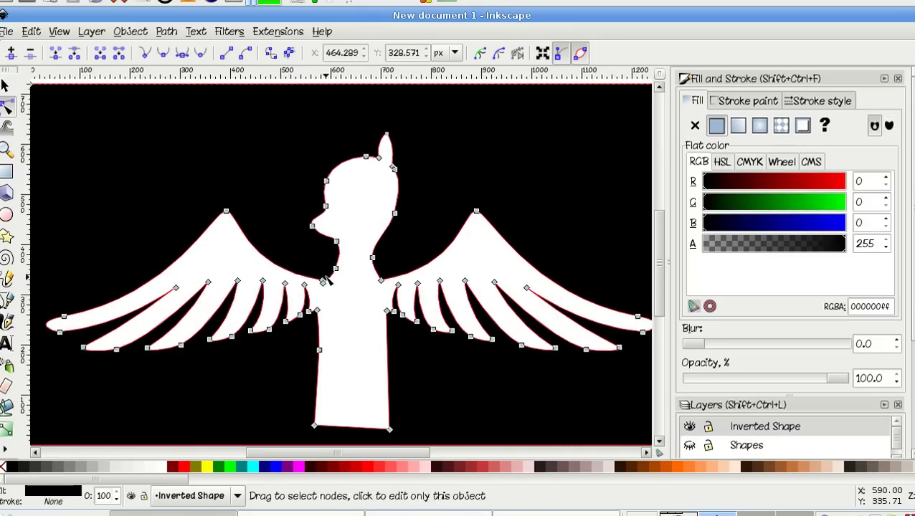
{"action": "key", "text": "Escape"}
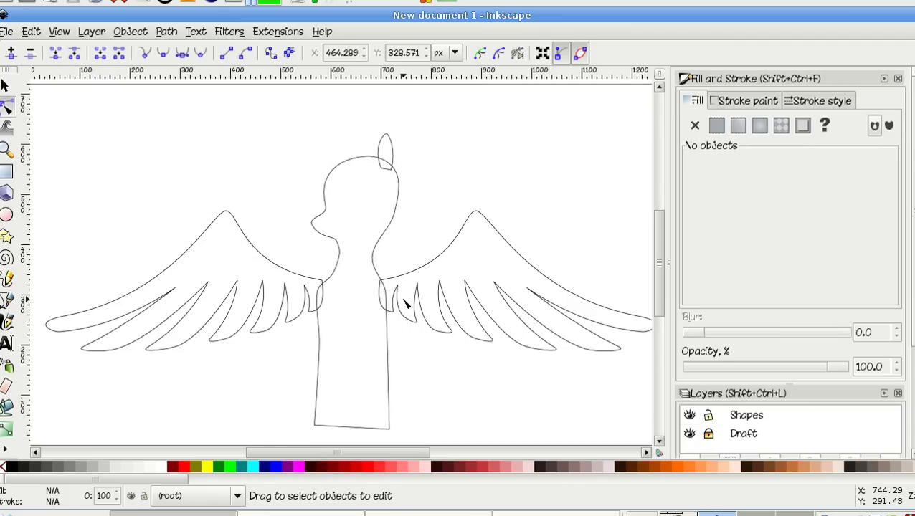
Move the body path's lower front neck node slightly left, to about X 602.9 px, Y 355 px.
{"action": "left_click", "coordinate": [337, 276]}
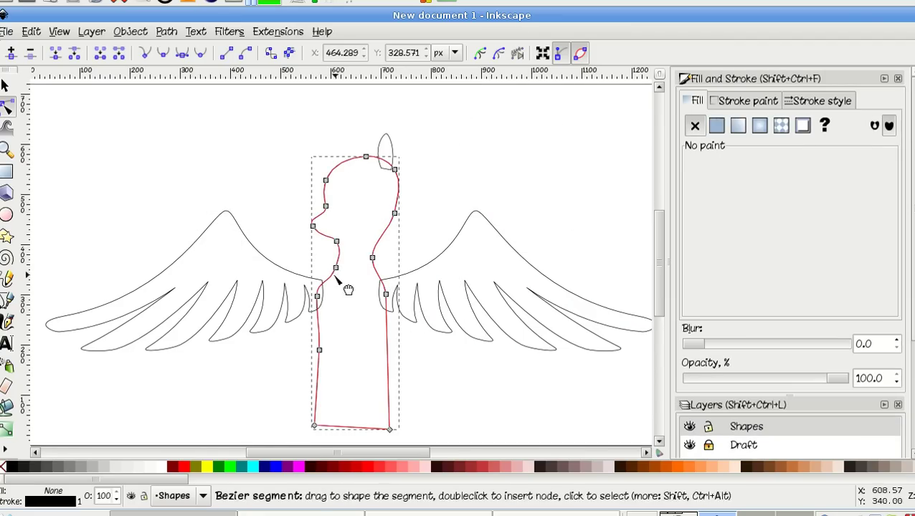
{"action": "left_click", "coordinate": [336, 267]}
{"action": "left_click_drag", "start_coordinate": [335, 267], "coordinate": [331, 267]}
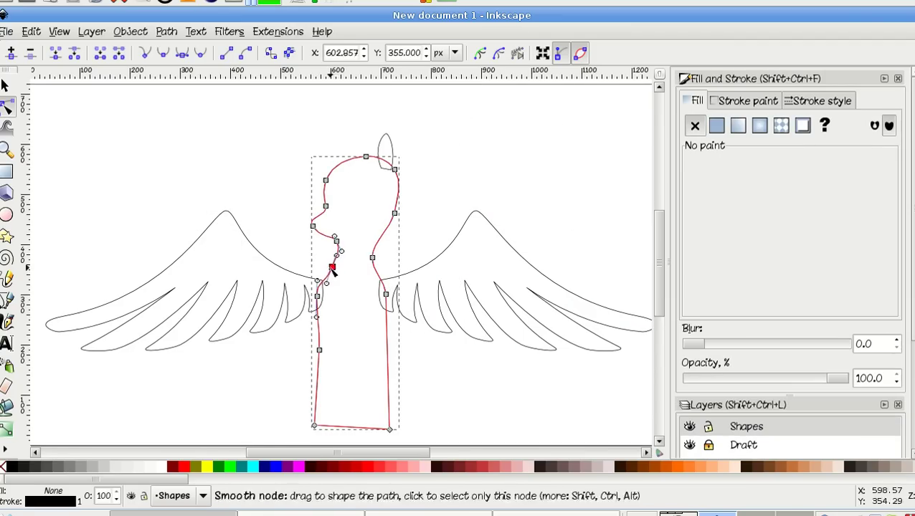
Shift the left wing 10 px right toward the body, and nudge it back 4 px so it meets the neck.
{"action": "key", "text": "s"}
{"action": "left_click", "coordinate": [281, 274]}
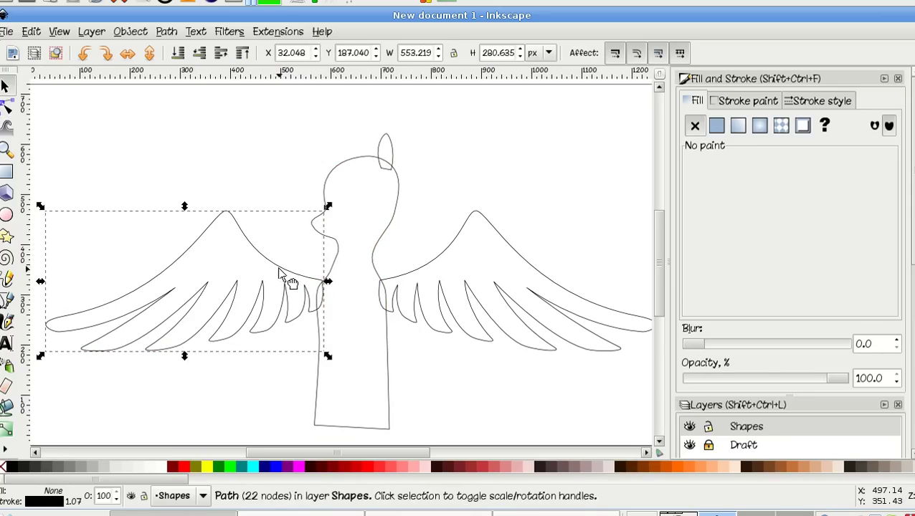
{"action": "left_click_drag", "start_coordinate": [279, 272], "coordinate": [286, 272]}
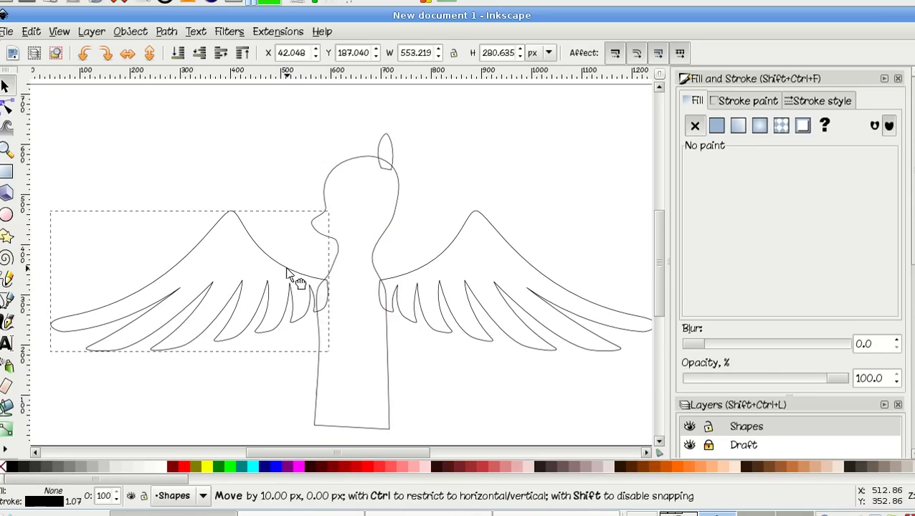
{"action": "left_click", "coordinate": [323, 269]}
{"action": "scroll", "coordinate": [324, 272], "scroll_direction": "up", "scroll_amount": 2}
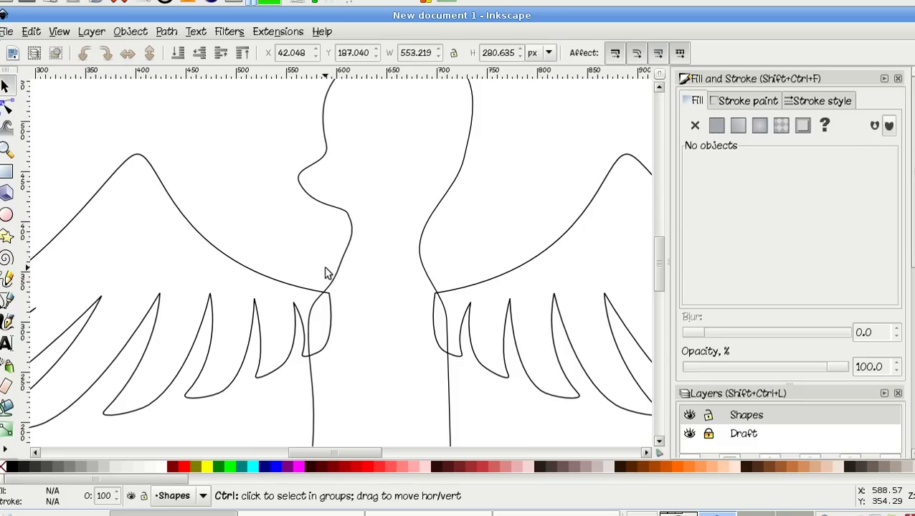
{"action": "left_click", "coordinate": [331, 305]}
{"action": "key", "text": "Left"}
{"action": "key", "text": "Left"}
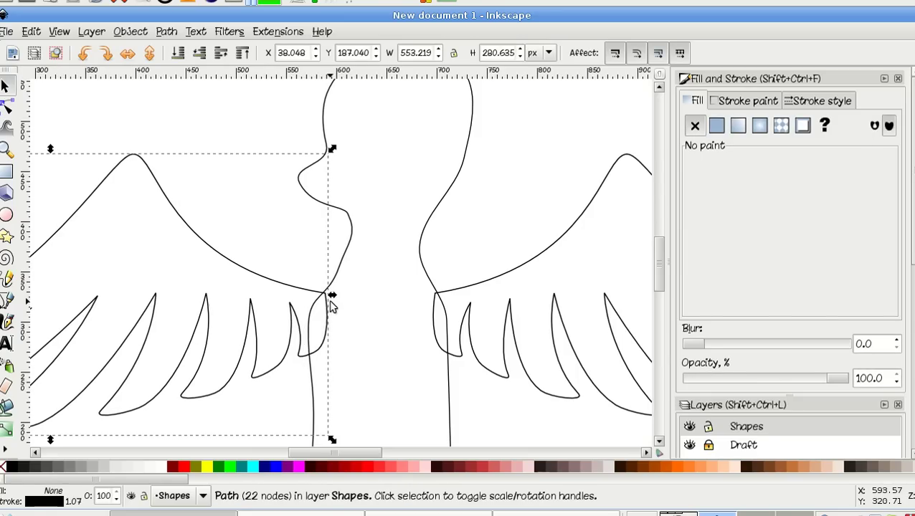
{"action": "left_click", "coordinate": [369, 312]}
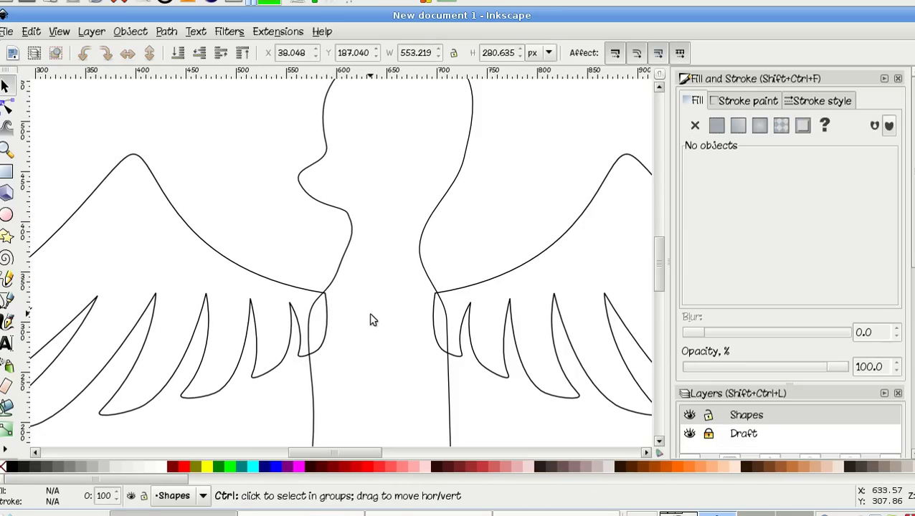
Center all four shapes horizontally on the page as a group.
{"action": "key", "text": "ctrl+a"}
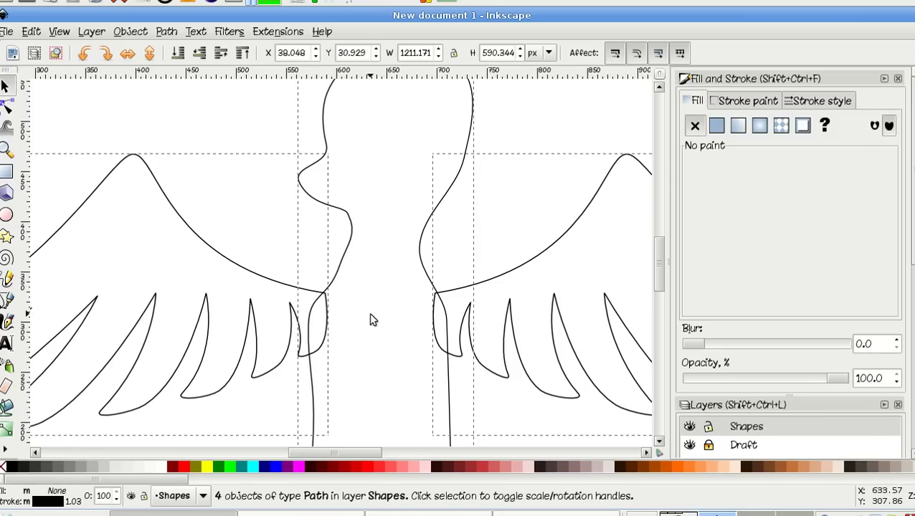
{"action": "scroll", "coordinate": [370, 318], "scroll_direction": "down", "scroll_amount": 3, "text": "ctrl"}
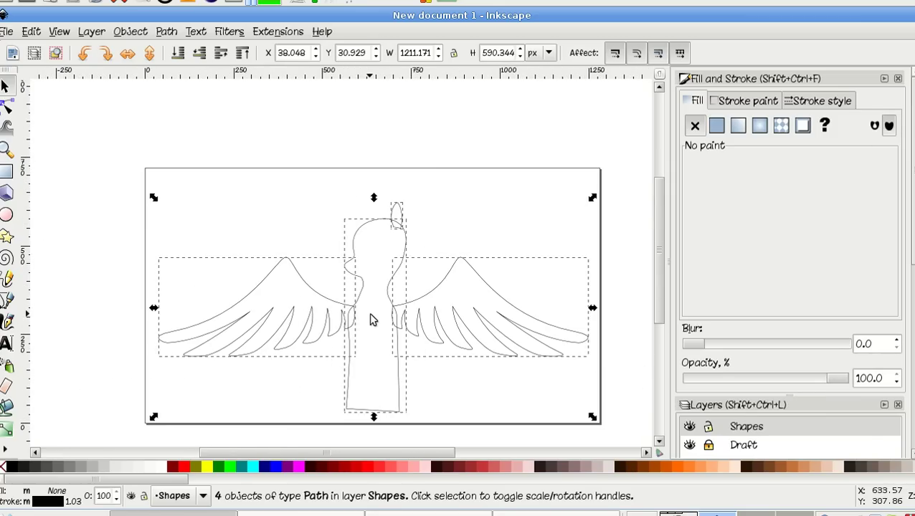
{"action": "left_click", "coordinate": [130, 31]}
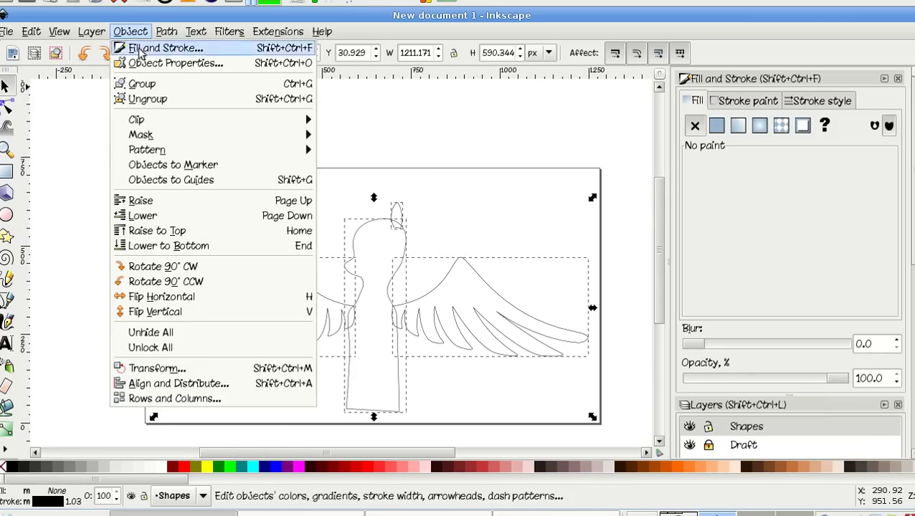
{"action": "left_click", "coordinate": [179, 385]}
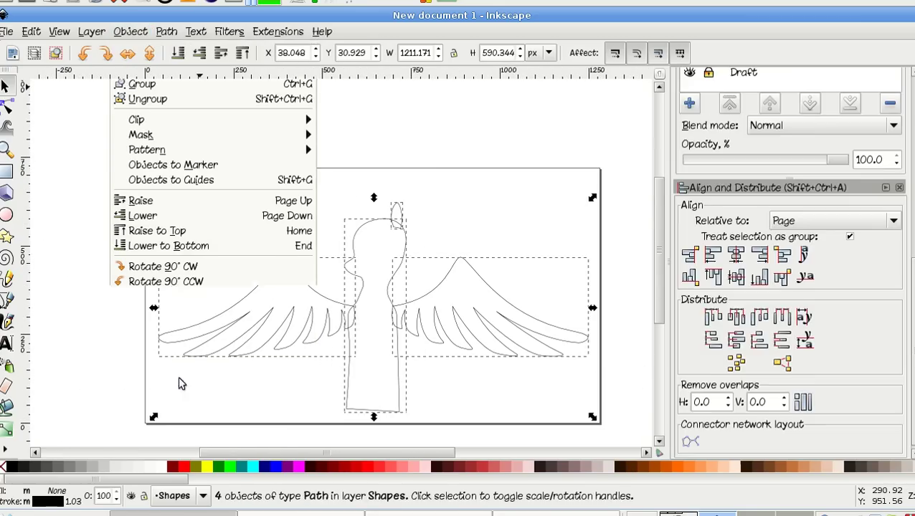
{"action": "left_click", "coordinate": [739, 260]}
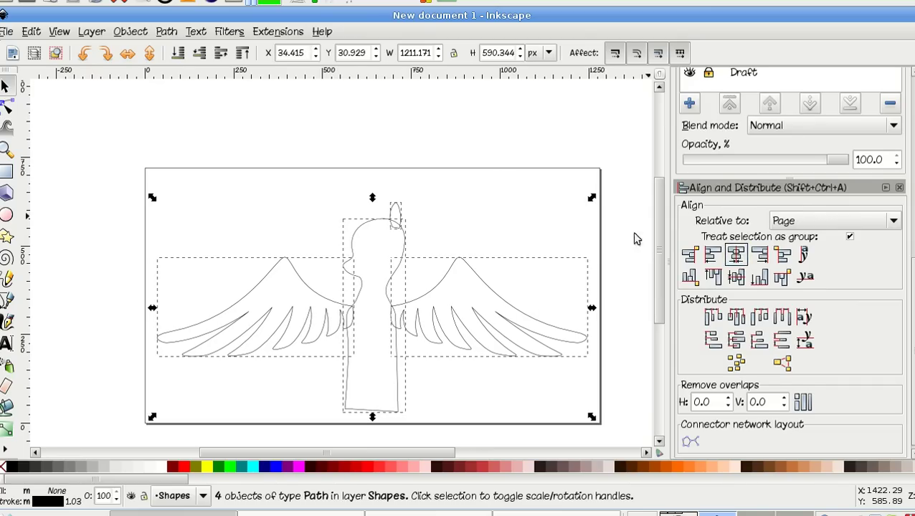
{"action": "left_click", "coordinate": [500, 174]}
Add a new layer named "Inverted Shapes" above the Shapes layer.
{"action": "key", "text": "ctrl+a"}
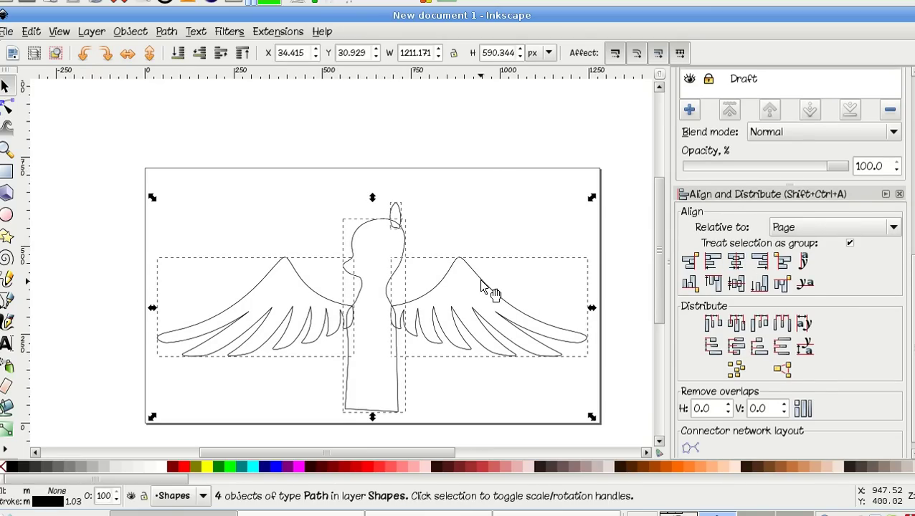
{"action": "left_click", "coordinate": [747, 166]}
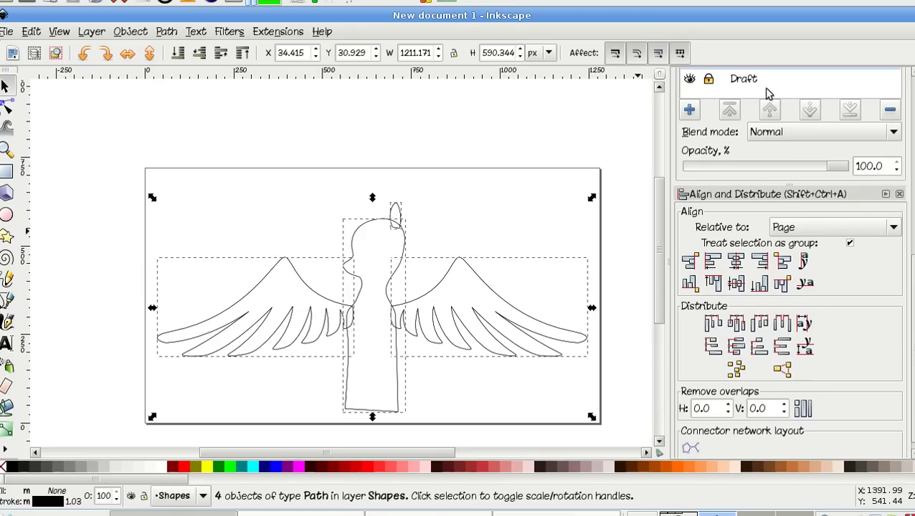
{"action": "key", "text": "ctrl+shift+n"}
{"action": "type", "text": "Inver"}
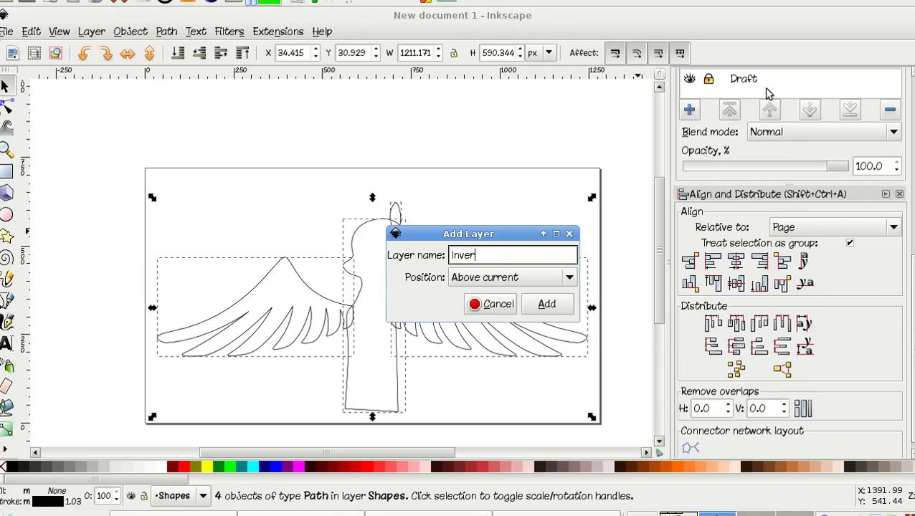
{"action": "type", "text": "ted Shapes"}
{"action": "key", "text": "Return"}
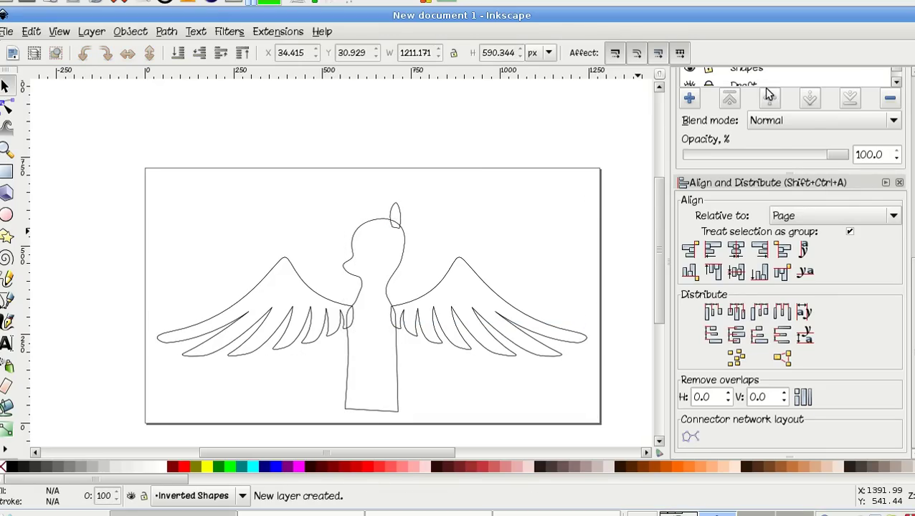
Duplicate the body, ear and both wing paths and move the copies up to the Inverted Shapes layer.
{"action": "left_click", "coordinate": [346, 316]}
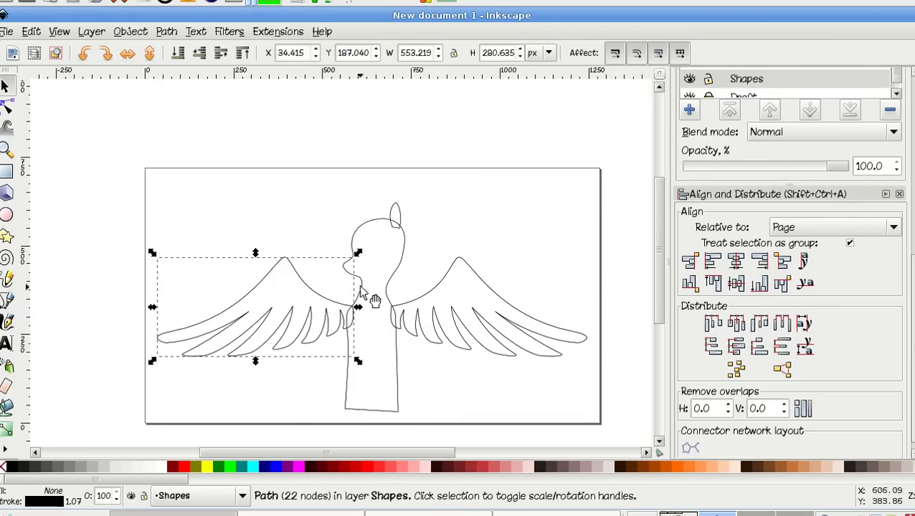
{"action": "left_click", "coordinate": [406, 252], "text": "shift"}
{"action": "left_click", "coordinate": [394, 220], "text": "shift"}
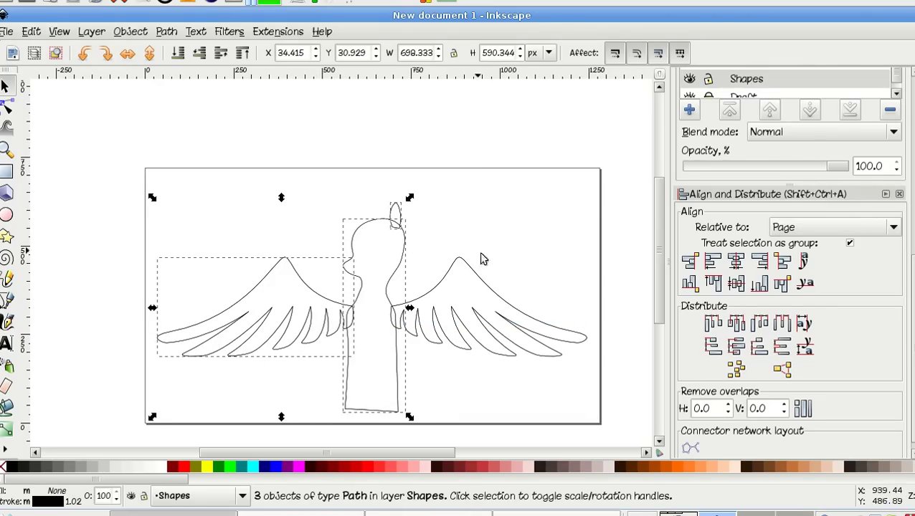
{"action": "left_click", "coordinate": [486, 289], "text": "shift"}
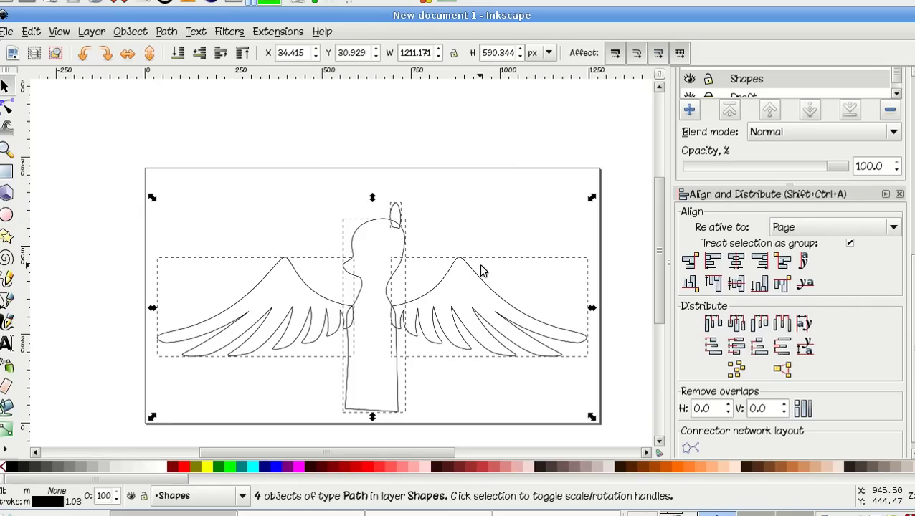
{"action": "key", "text": "shift+Page_Up"}
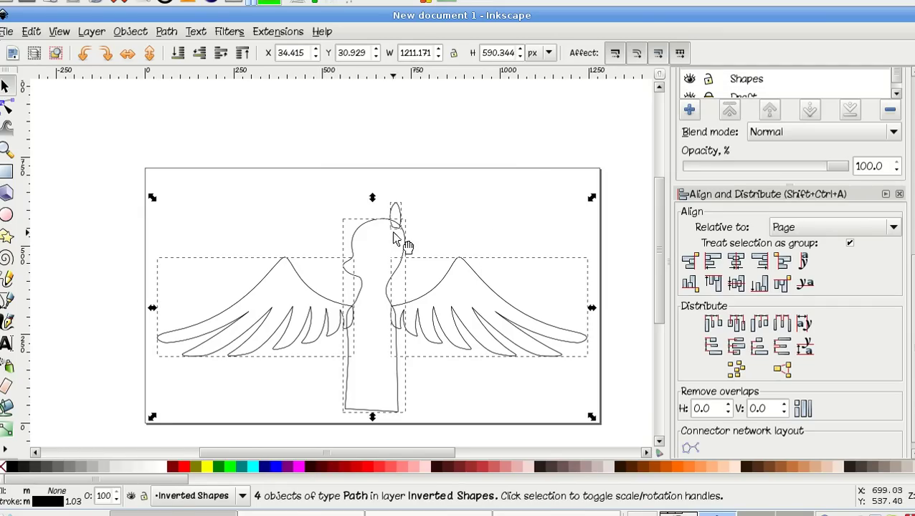
{"action": "left_click_drag", "start_coordinate": [396, 236], "coordinate": [534, 201]}
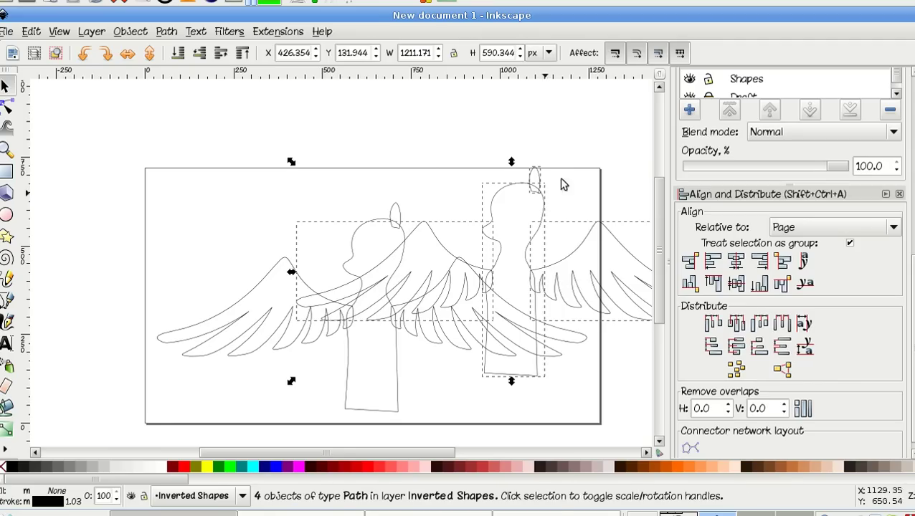
{"action": "left_click", "coordinate": [689, 79]}
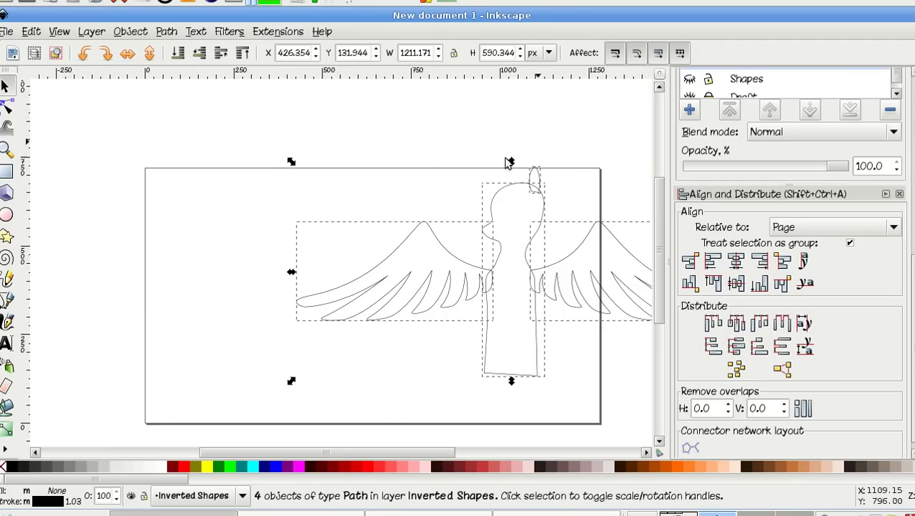
{"action": "key", "text": "ctrl+z"}
{"action": "key", "text": "ctrl+z"}
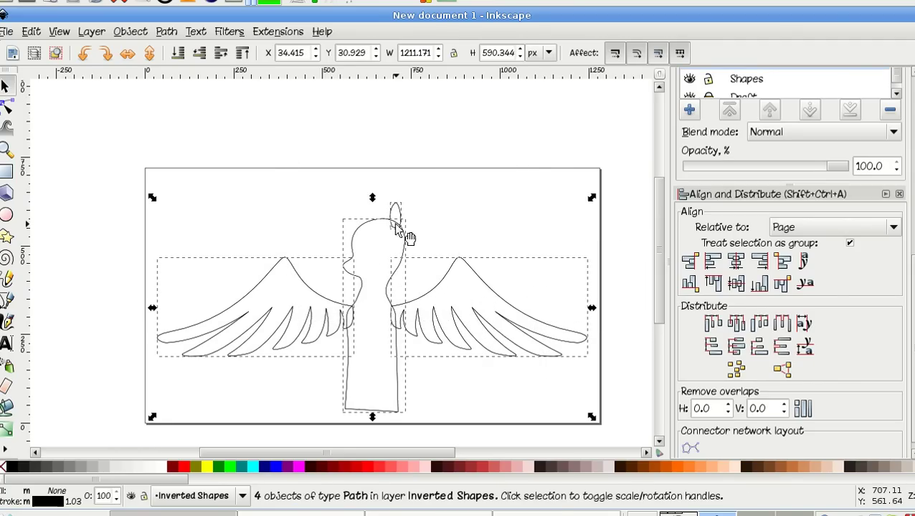
Hide the Shapes layer and draw a rectangle about 309 by 77 px near the page's upper-left corner on the Inverted Shapes layer.
{"action": "left_click", "coordinate": [689, 79]}
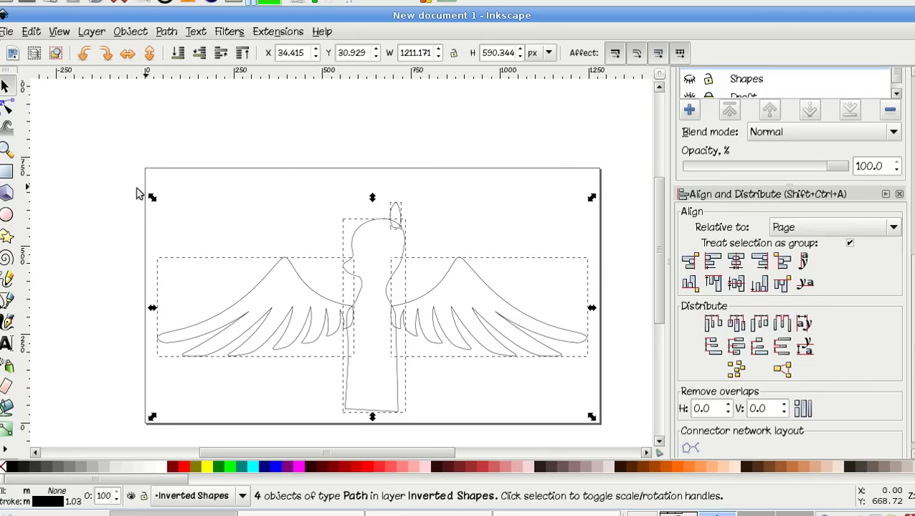
{"action": "double_click", "coordinate": [7, 174]}
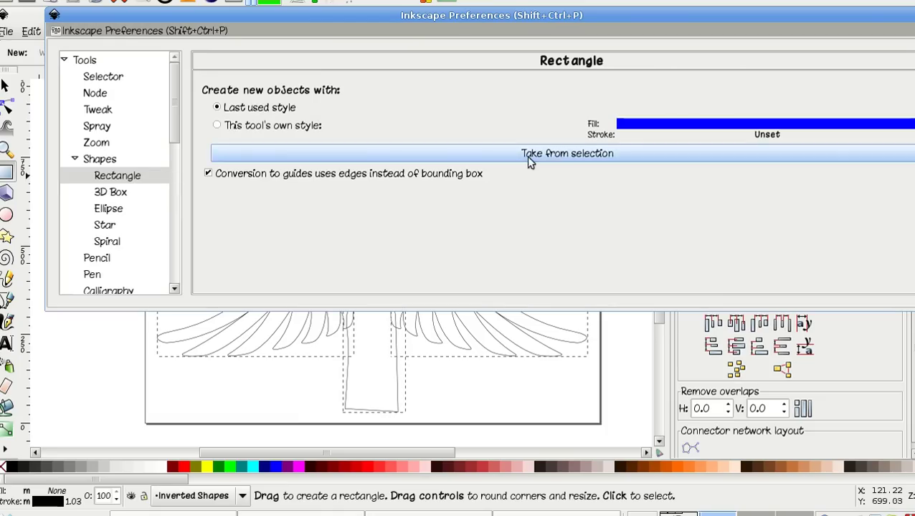
{"action": "key", "text": "Escape"}
{"action": "left_click_drag", "start_coordinate": [187, 189], "coordinate": [298, 214]}
{"action": "left_click", "coordinate": [5, 85]}
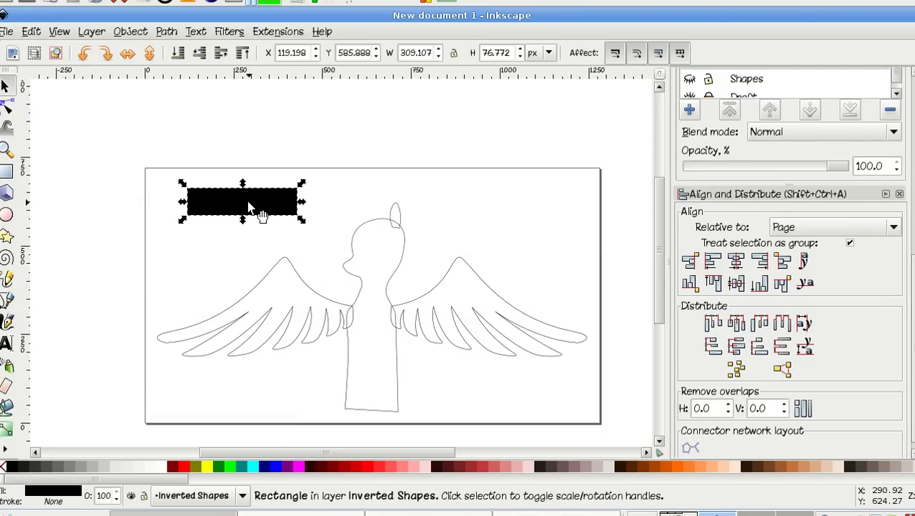
Set the new rectangle's position to X 0, Y 0 and its size to 1280 by 720 px.
{"action": "left_click", "coordinate": [293, 56]}
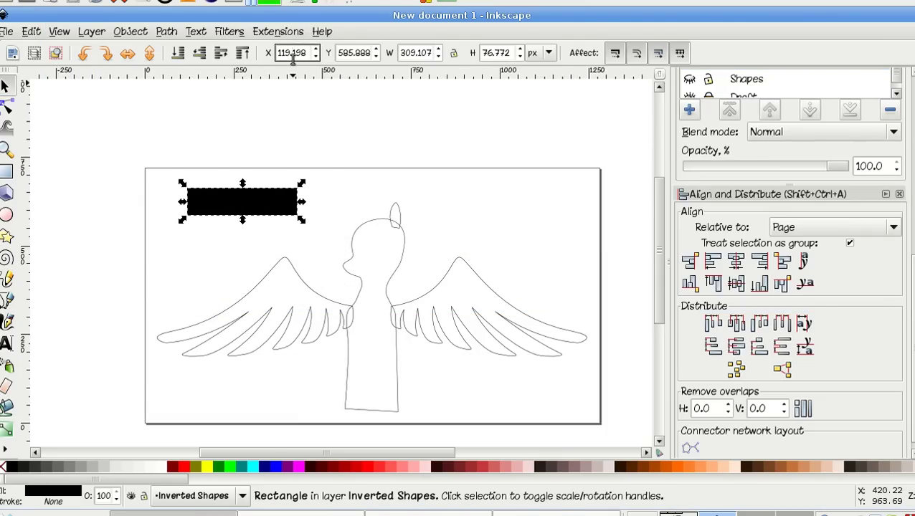
{"action": "double_click", "coordinate": [293, 56]}
{"action": "type", "text": "0"}
{"action": "key", "text": "Tab"}
{"action": "type", "text": "0"}
{"action": "key", "text": "Tab"}
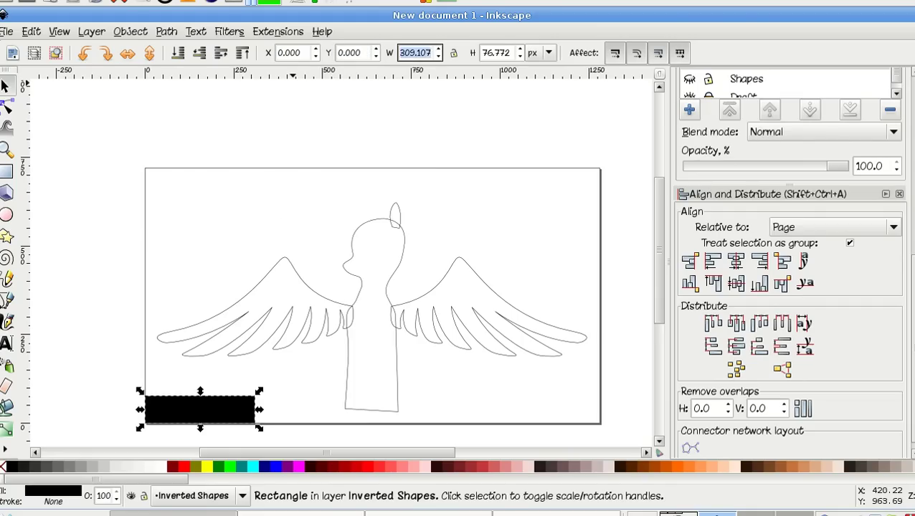
{"action": "type", "text": "1280"}
{"action": "key", "text": "Tab"}
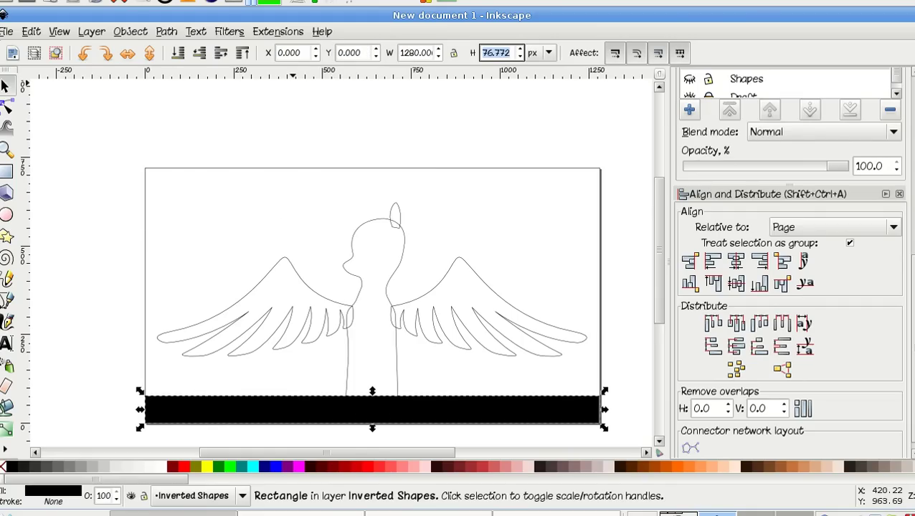
{"action": "type", "text": "720"}
{"action": "key", "text": "Return"}
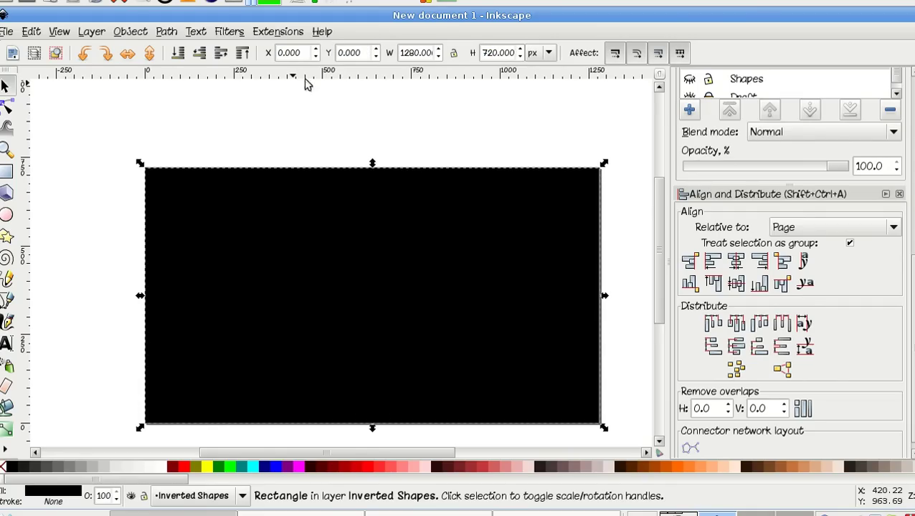
Union the body, ear and wing copies into one path and subtract it from the page-sized rectangle.
{"action": "left_click", "coordinate": [310, 295]}
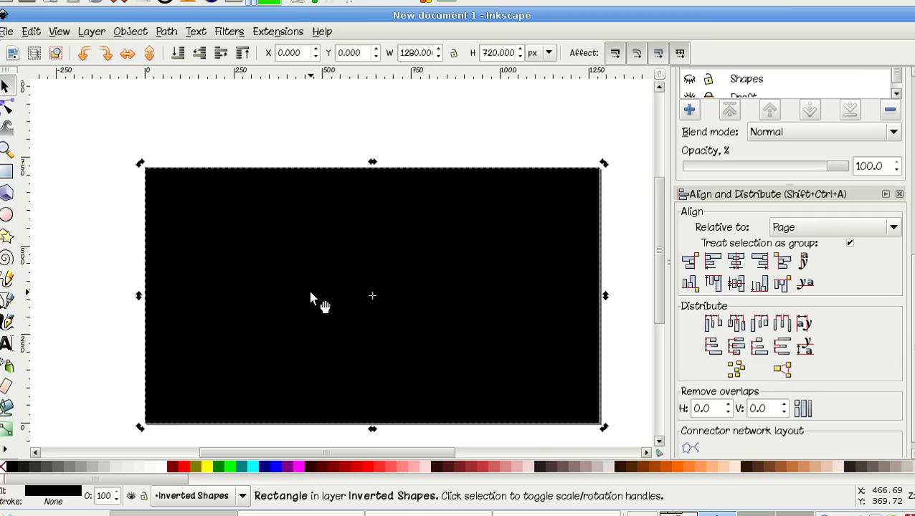
{"action": "key", "text": "ctrl+a"}
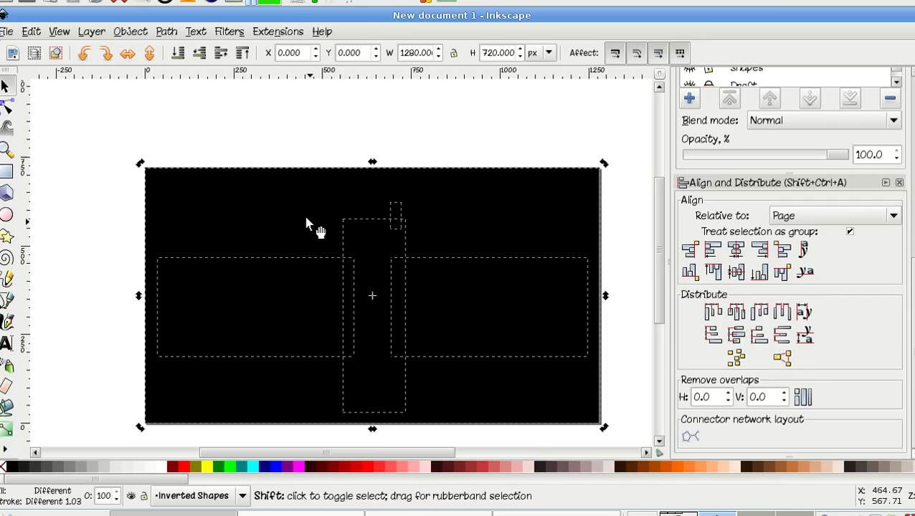
{"action": "left_click", "coordinate": [302, 221], "text": "shift"}
{"action": "key", "text": "ctrl+plus"}
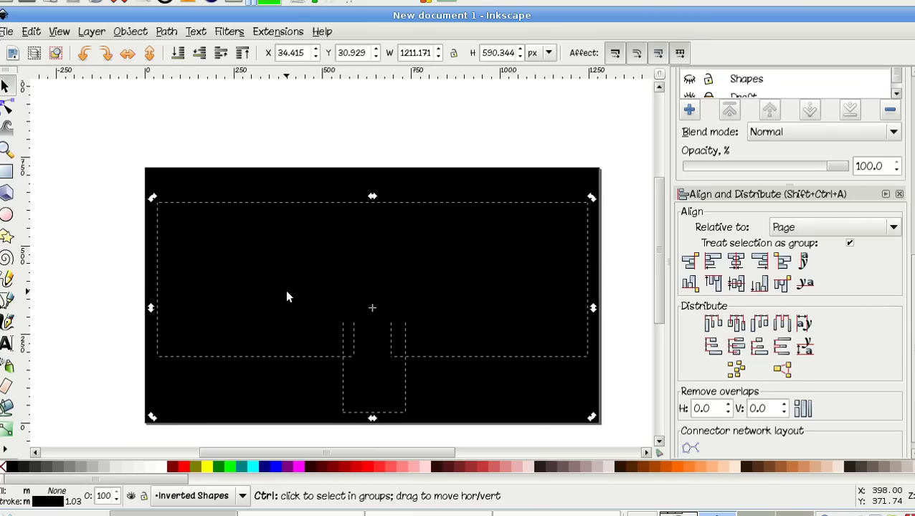
{"action": "left_click", "coordinate": [302, 206], "text": "shift"}
{"action": "key", "text": "ctrl+minus"}
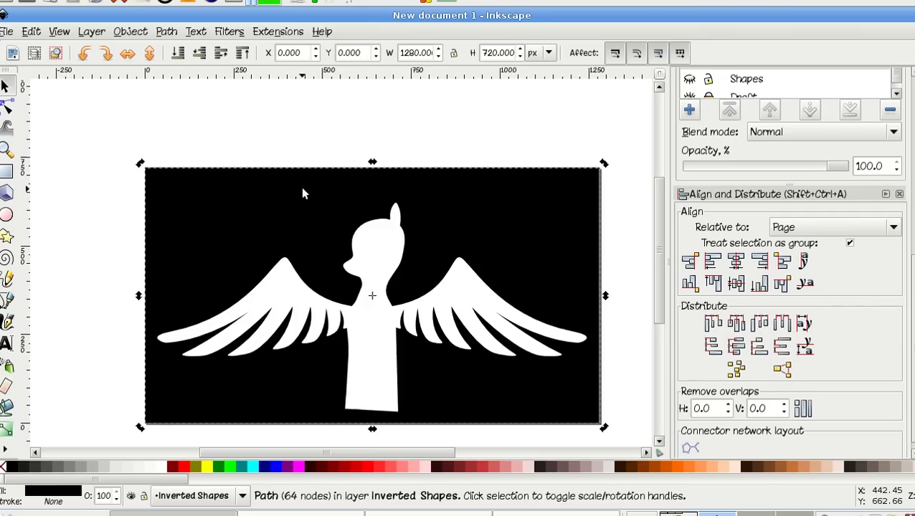
{"action": "left_click", "coordinate": [433, 151]}
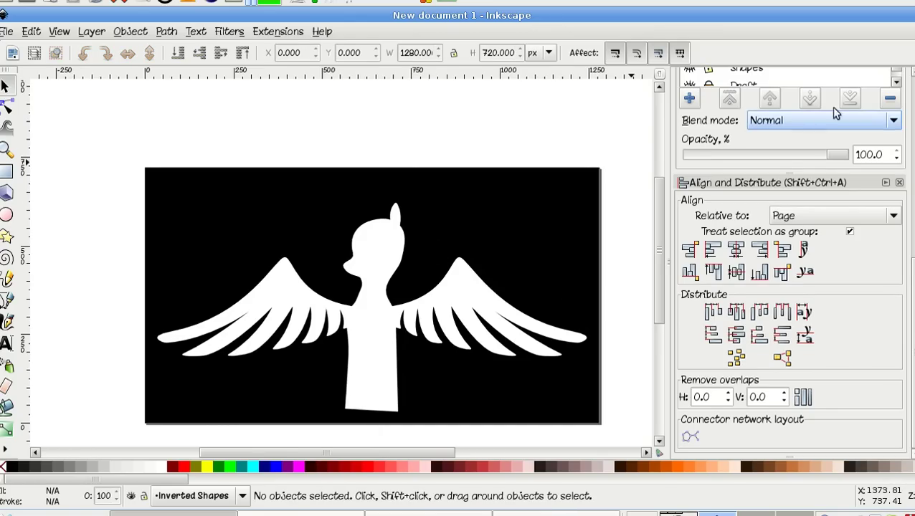
Add a new layer named "Background" below the current Inverted Shapes layer.
{"action": "left_click_drag", "start_coordinate": [912, 93], "coordinate": [907, 177]}
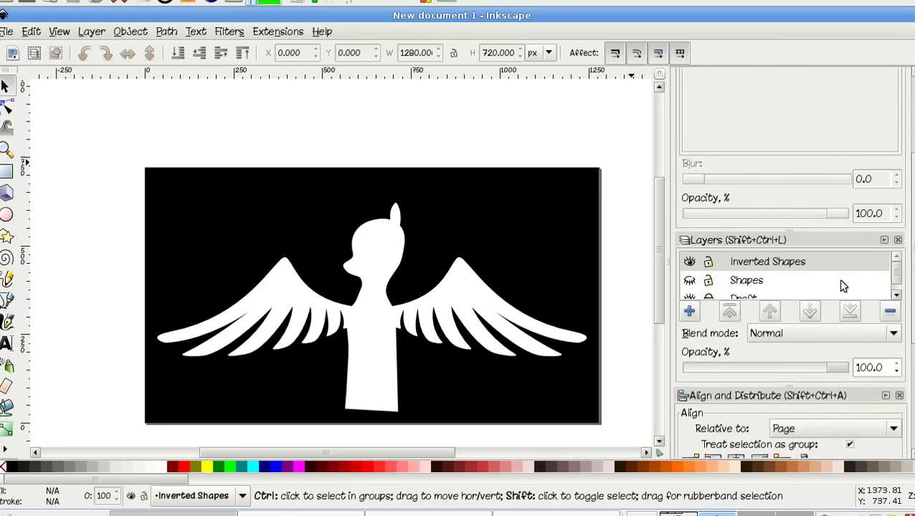
{"action": "key", "text": "ctrl+shift+n"}
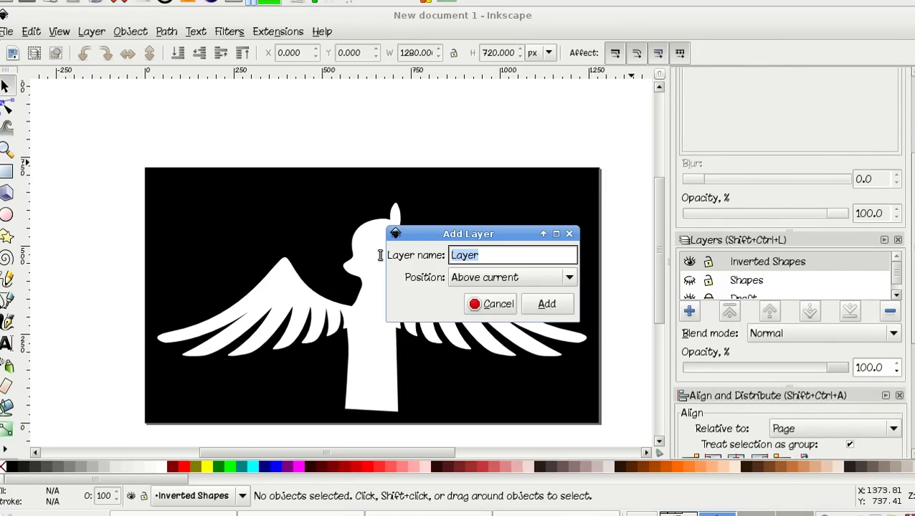
{"action": "type", "text": "Background"}
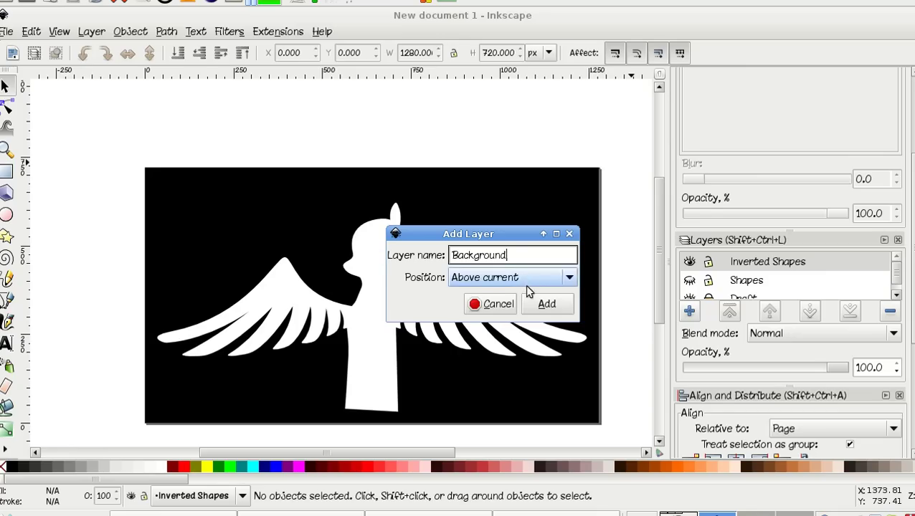
{"action": "left_click", "coordinate": [525, 280]}
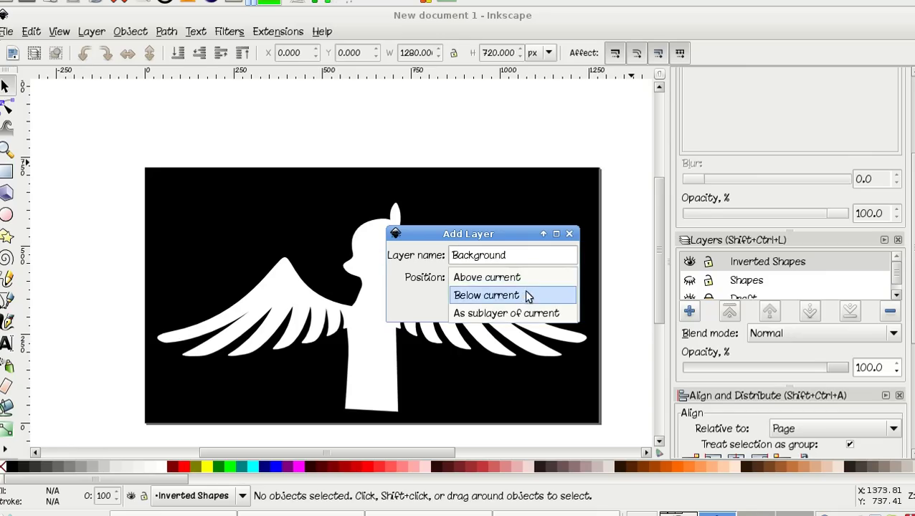
{"action": "left_click", "coordinate": [527, 297]}
{"action": "left_click", "coordinate": [538, 302]}
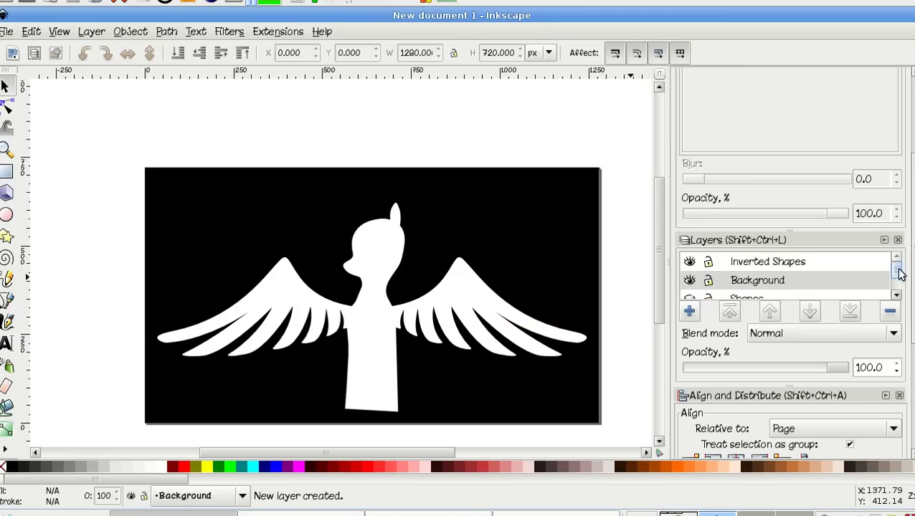
Move the Background layer to the bottom of the layer stack, leaving it unlocked.
{"action": "scroll", "coordinate": [901, 273], "scroll_direction": "down", "scroll_amount": 1}
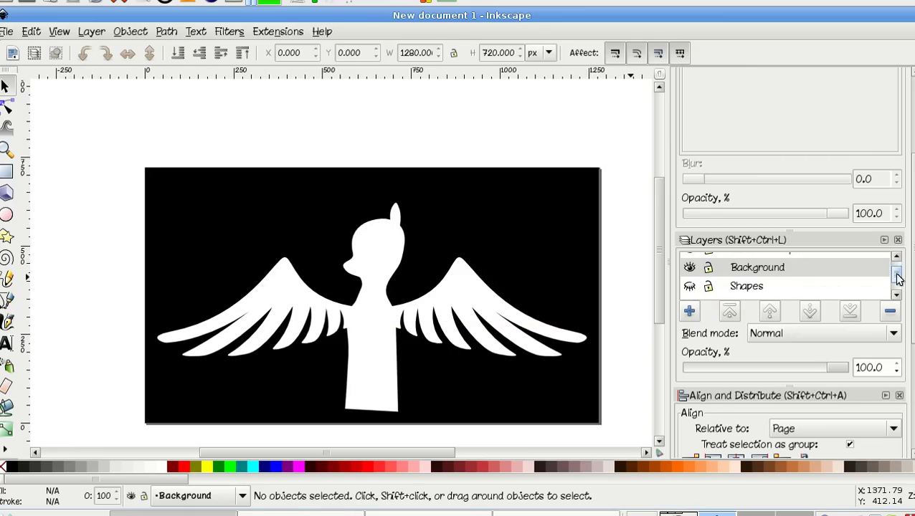
{"action": "left_click", "coordinate": [859, 311]}
{"action": "scroll", "coordinate": [788, 286], "scroll_direction": "down", "scroll_amount": 2}
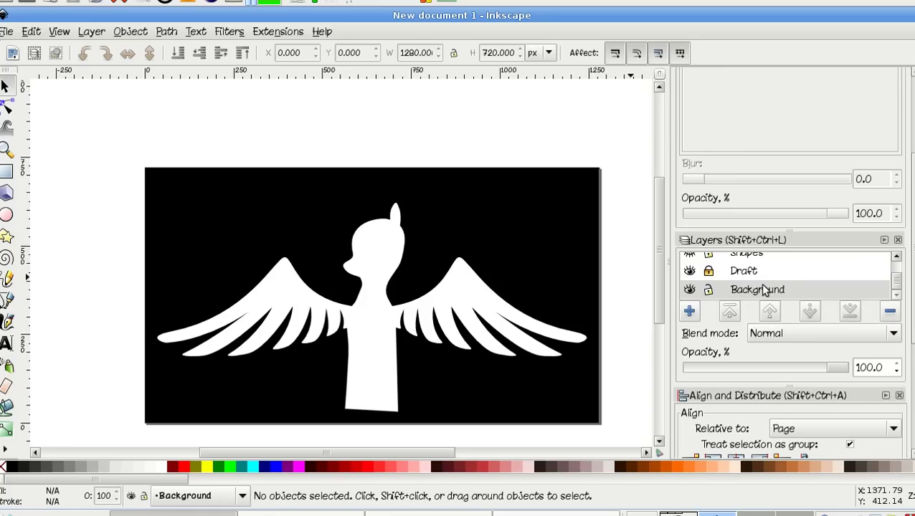
{"action": "left_click", "coordinate": [711, 290]}
{"action": "left_click", "coordinate": [708, 291]}
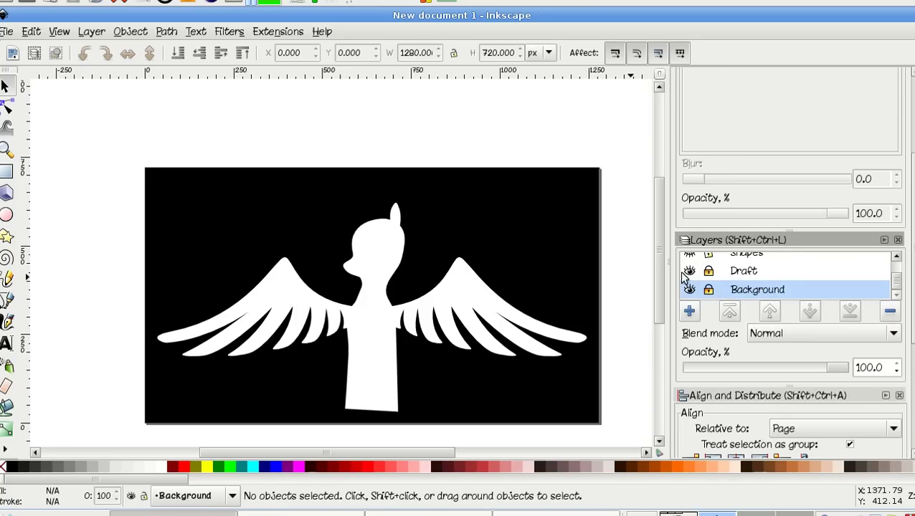
Hide the Inverted Shapes layer.
{"action": "scroll", "coordinate": [699, 276], "scroll_direction": "up", "scroll_amount": 1}
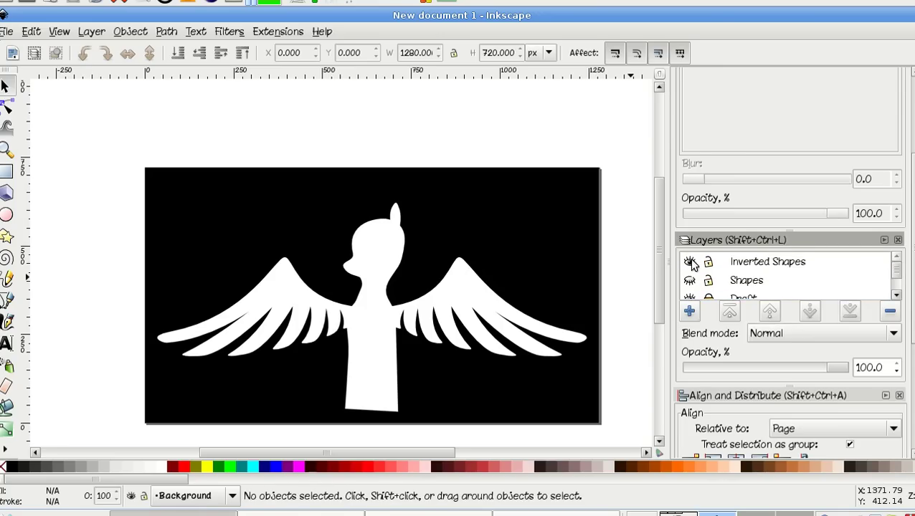
{"action": "left_click", "coordinate": [690, 259]}
{"action": "scroll", "coordinate": [692, 266], "scroll_direction": "down", "scroll_amount": 1}
{"action": "scroll", "coordinate": [692, 267], "scroll_direction": "down", "scroll_amount": 1}
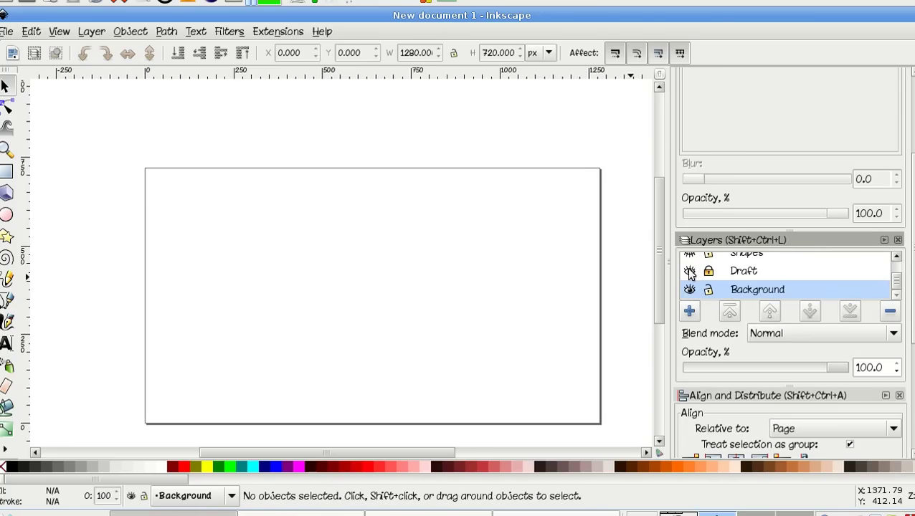
Raise the Draft layer's opacity to about 64% and hide that layer.
{"action": "left_click", "coordinate": [741, 272]}
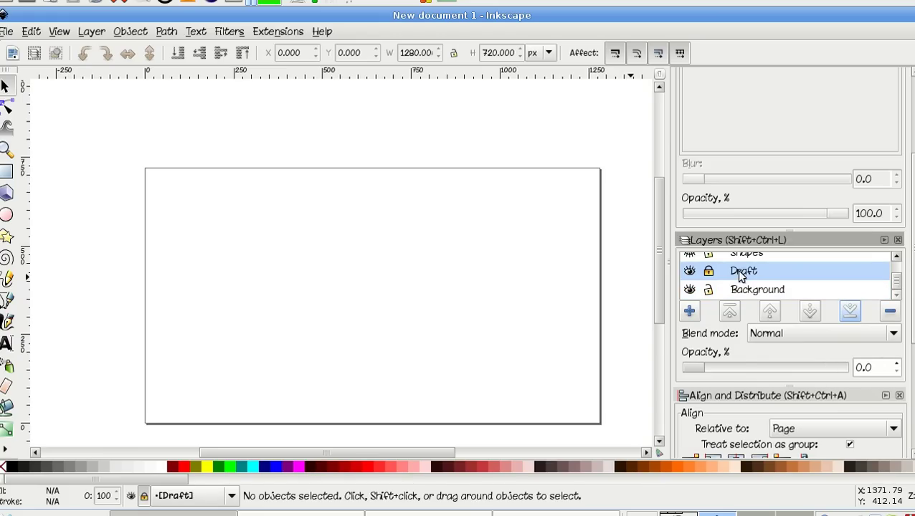
{"action": "left_click_drag", "start_coordinate": [687, 362], "coordinate": [775, 371]}
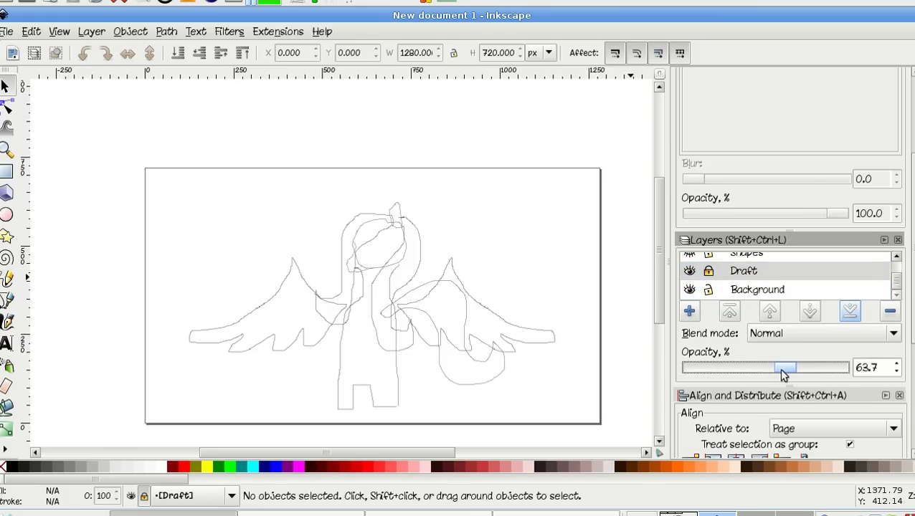
{"action": "left_click", "coordinate": [689, 271]}
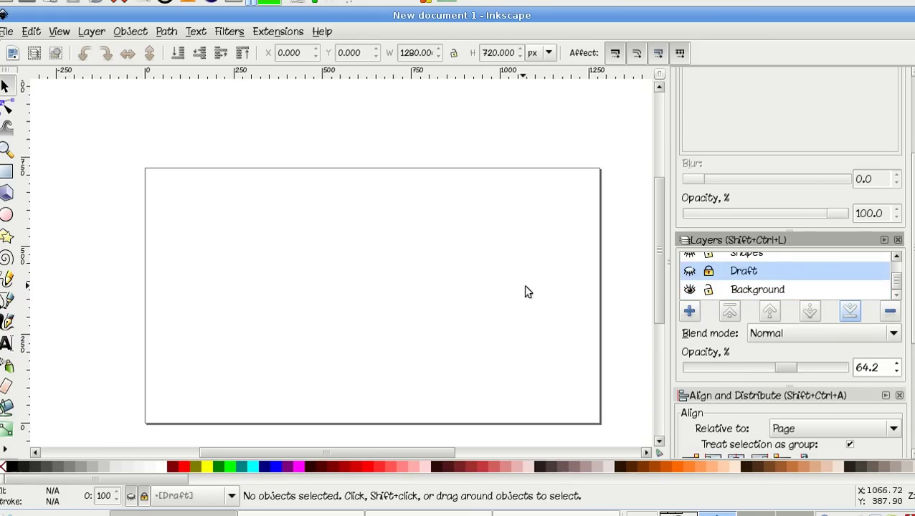
Draw a rectangle about 438 by 281 px in the page's upper-left area on the Background layer.
{"action": "left_click", "coordinate": [758, 291]}
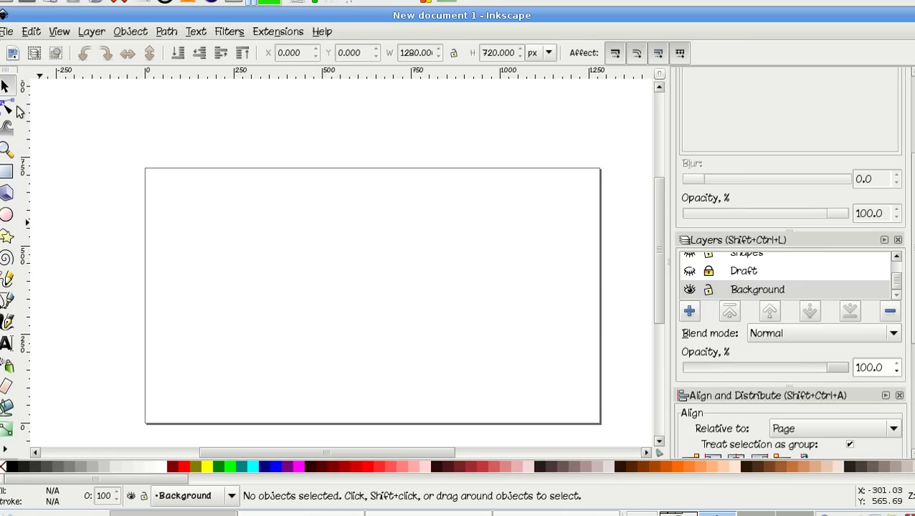
{"action": "left_click", "coordinate": [6, 171]}
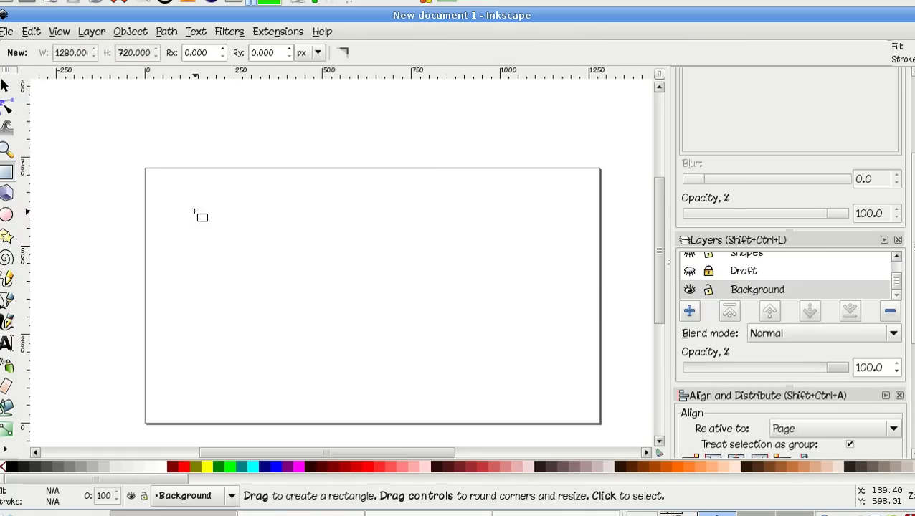
{"action": "left_click_drag", "start_coordinate": [194, 212], "coordinate": [350, 310]}
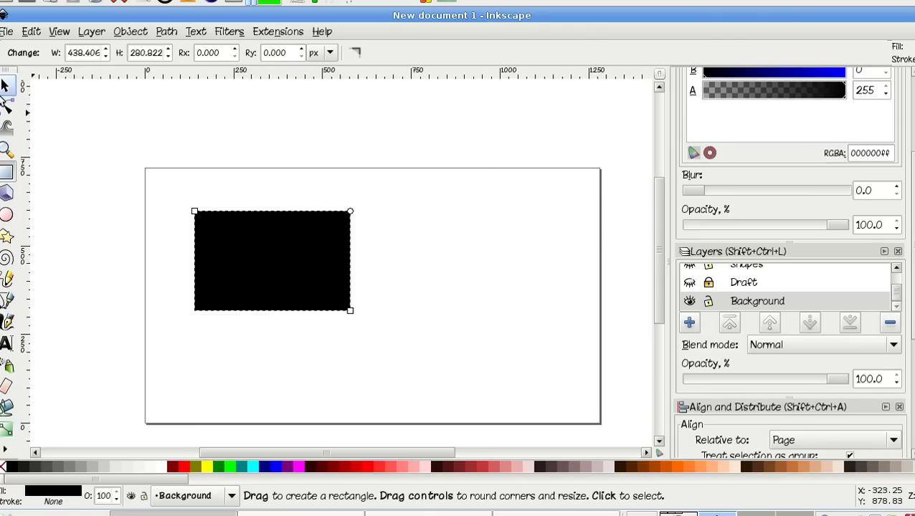
{"action": "left_click", "coordinate": [5, 85]}
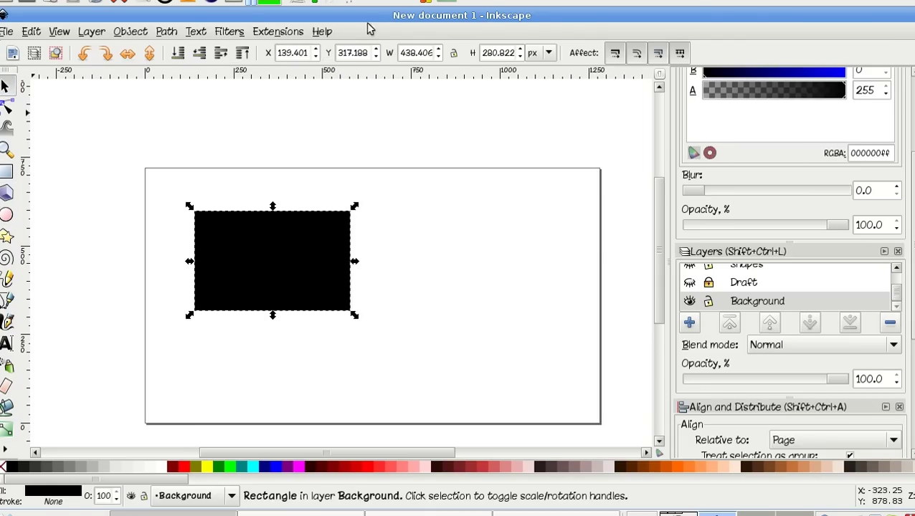
Fit the Background layer's rectangle to the page with X 0, Y 0, width 1280 px and height 720 px.
{"action": "left_click", "coordinate": [292, 56]}
{"action": "double_click", "coordinate": [292, 56]}
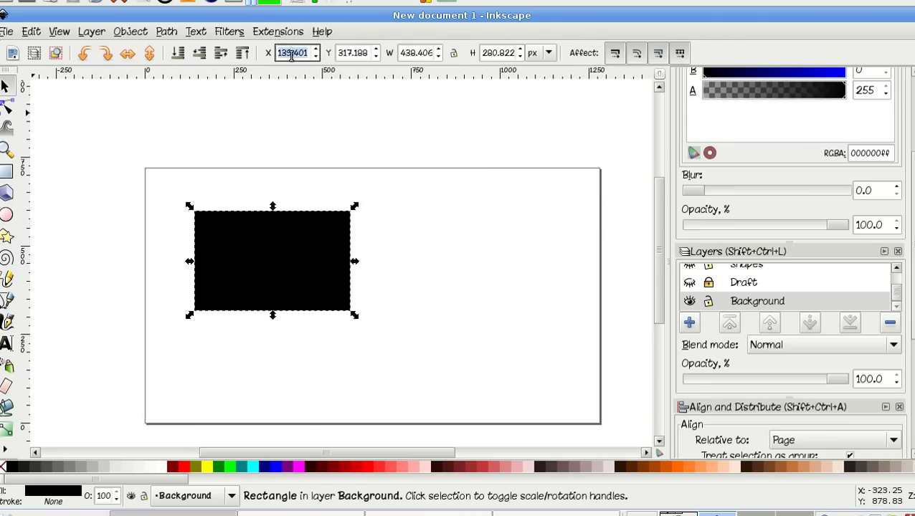
{"action": "type", "text": "0"}
{"action": "key", "text": "Tab"}
{"action": "type", "text": "0"}
{"action": "key", "text": "Tab"}
{"action": "type", "text": "1280"}
{"action": "key", "text": "Tab"}
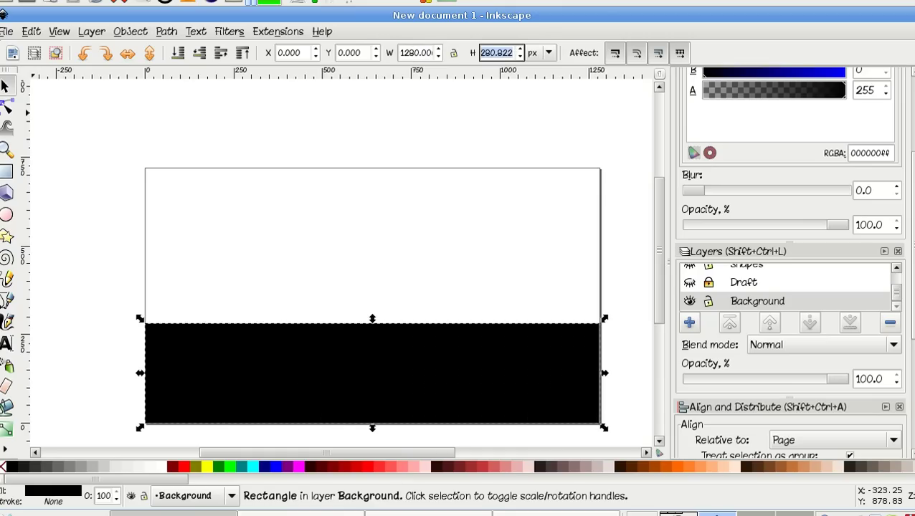
{"action": "type", "text": "720"}
{"action": "key", "text": "Return"}
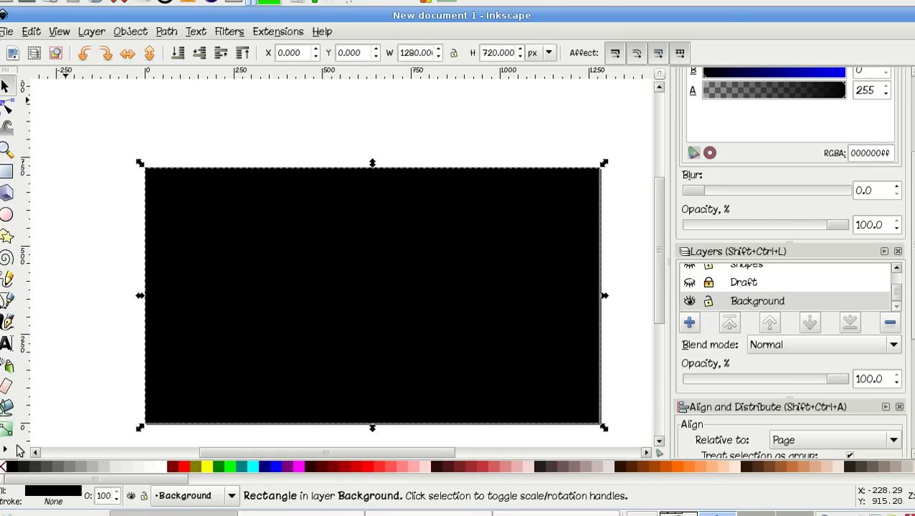
Fill the Background rectangle with a linear gradient running from black to opaque white, with the end stop at RGBA 255, 255, 255, 255.
{"action": "double_click", "coordinate": [45, 493]}
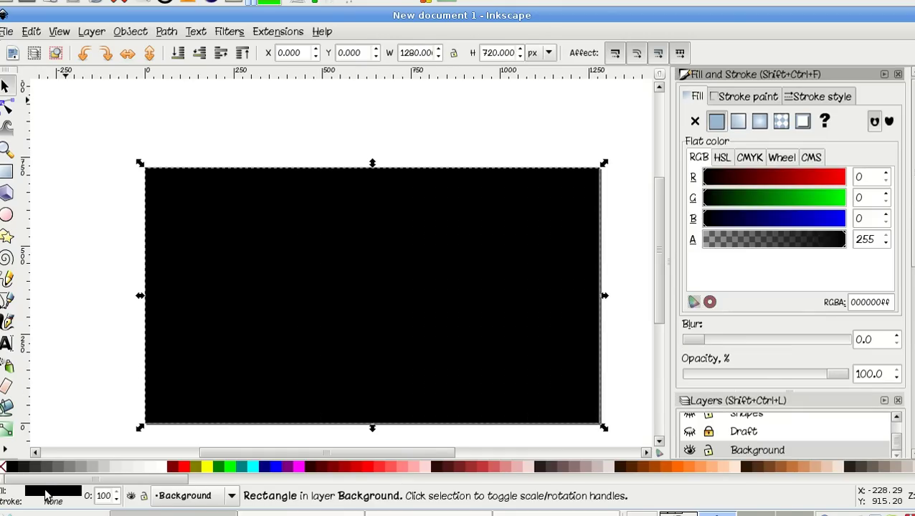
{"action": "left_click", "coordinate": [737, 121]}
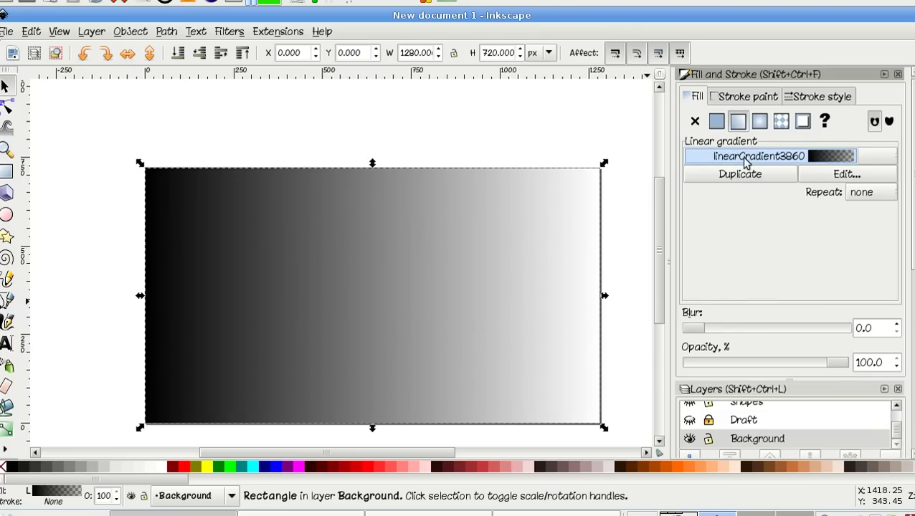
{"action": "left_click", "coordinate": [846, 174]}
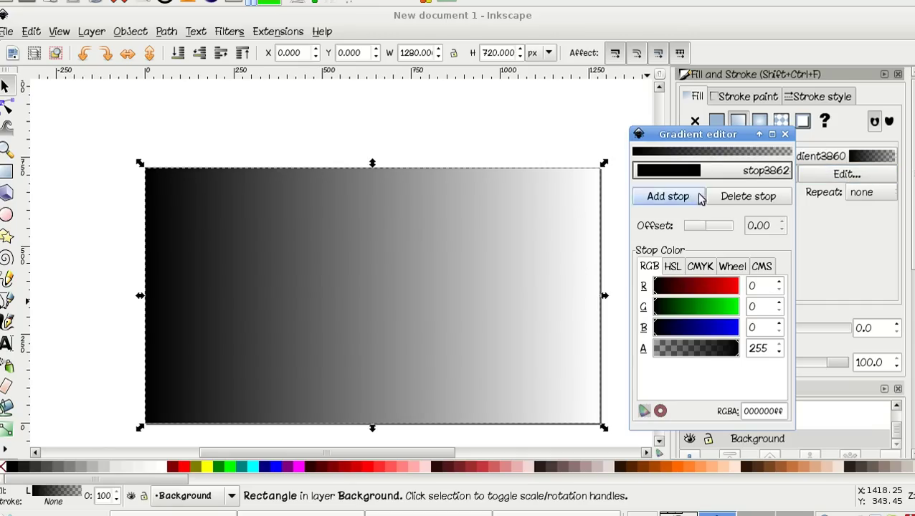
{"action": "left_click", "coordinate": [717, 171]}
{"action": "left_click", "coordinate": [719, 179]}
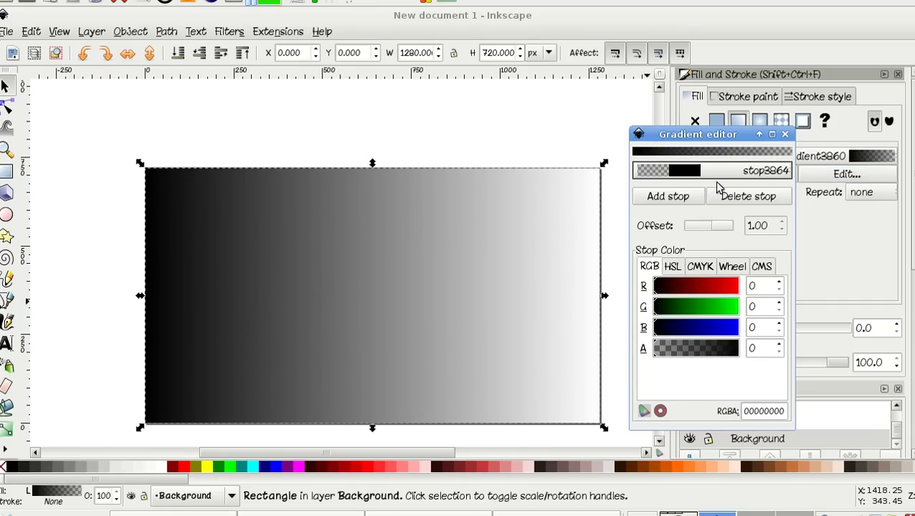
{"action": "left_click_drag", "start_coordinate": [668, 348], "coordinate": [738, 348]}
{"action": "left_click_drag", "start_coordinate": [672, 328], "coordinate": [739, 286]}
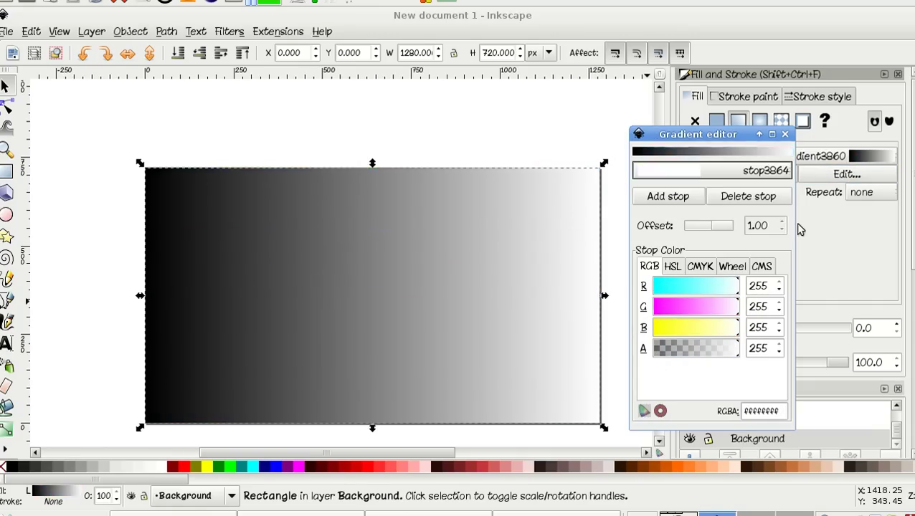
{"action": "left_click", "coordinate": [786, 135]}
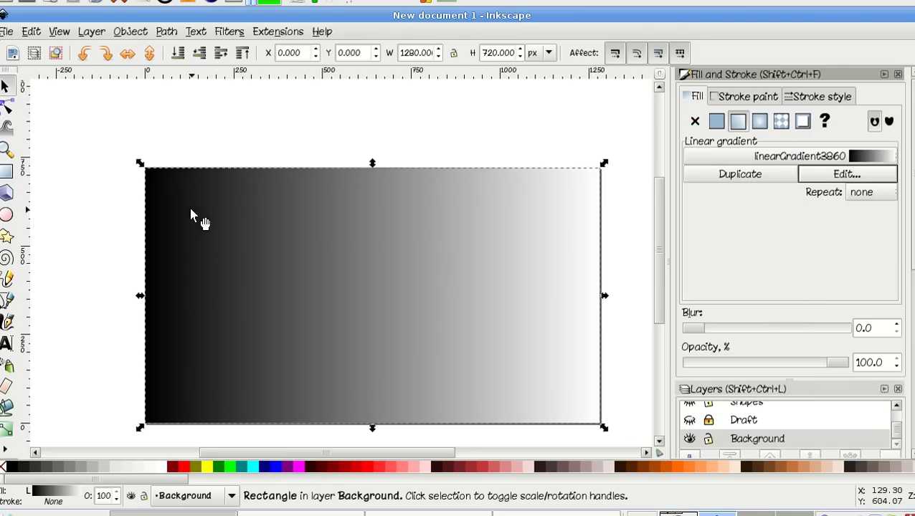
Turn the backdrop's gradient vertical, with its black start in the page's lower third and its white end above the page.
{"action": "left_click", "coordinate": [7, 108]}
{"action": "left_click_drag", "start_coordinate": [145, 296], "coordinate": [346, 340]}
{"action": "left_click_drag", "start_coordinate": [599, 296], "coordinate": [351, 76]}
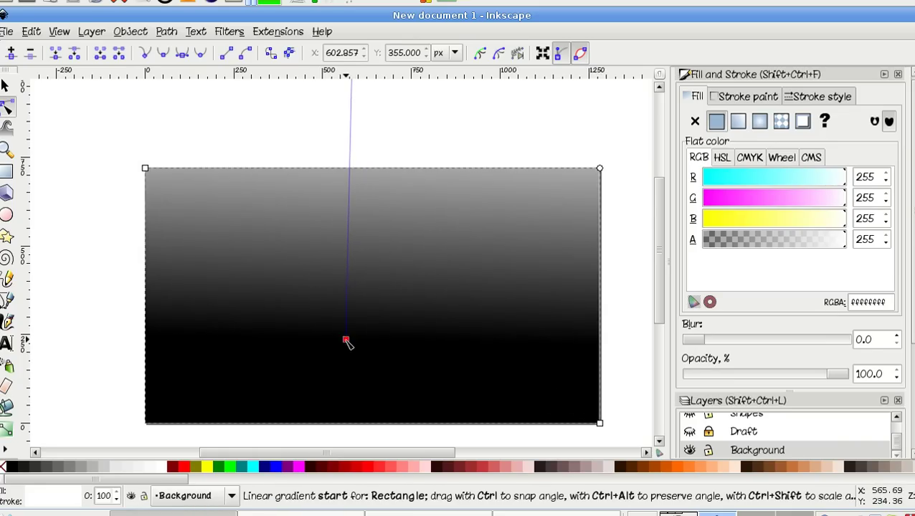
{"action": "left_click_drag", "start_coordinate": [345, 339], "coordinate": [364, 351]}
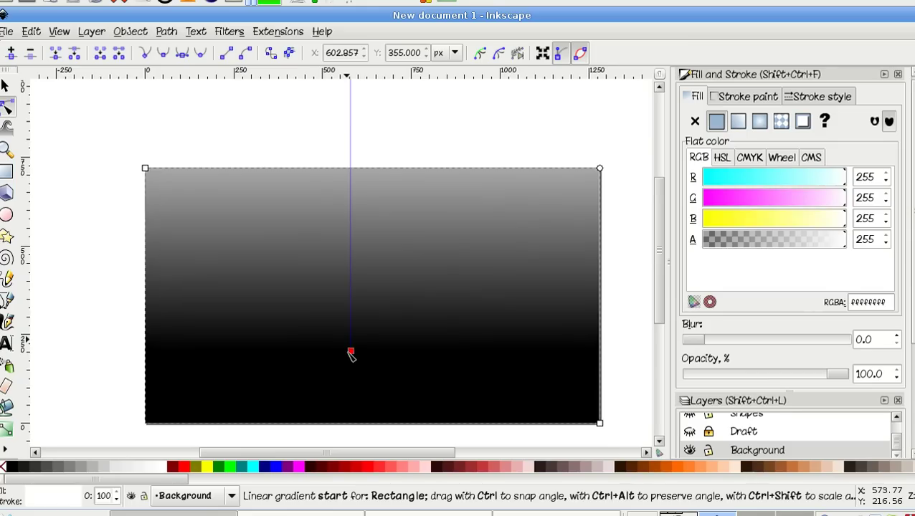
{"action": "left_click", "coordinate": [351, 354]}
Lengthen the vertical gradient by moving its white end farther above the page and its black start slightly lower.
{"action": "scroll", "coordinate": [357, 347], "scroll_direction": "up", "scroll_amount": 4}
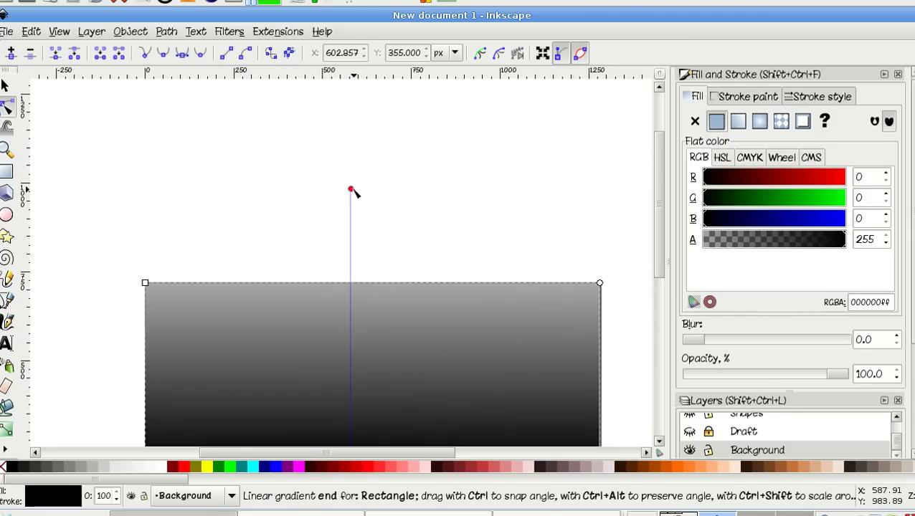
{"action": "left_click_drag", "start_coordinate": [350, 190], "coordinate": [352, 80]}
{"action": "scroll", "coordinate": [419, 156], "scroll_direction": "down", "scroll_amount": 6}
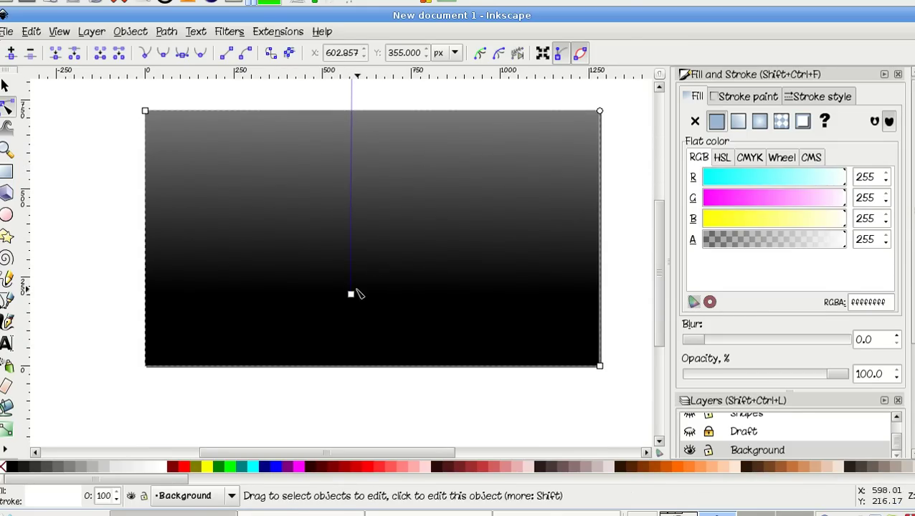
{"action": "mouse_move", "coordinate": [354, 300]}
{"action": "left_mouse_down"}
{"action": "mouse_move", "coordinate": [356, 320]}
{"action": "mouse_move", "coordinate": [353, 306]}
{"action": "left_mouse_up"}
{"action": "scroll", "coordinate": [388, 288], "scroll_direction": "up", "scroll_amount": 10}
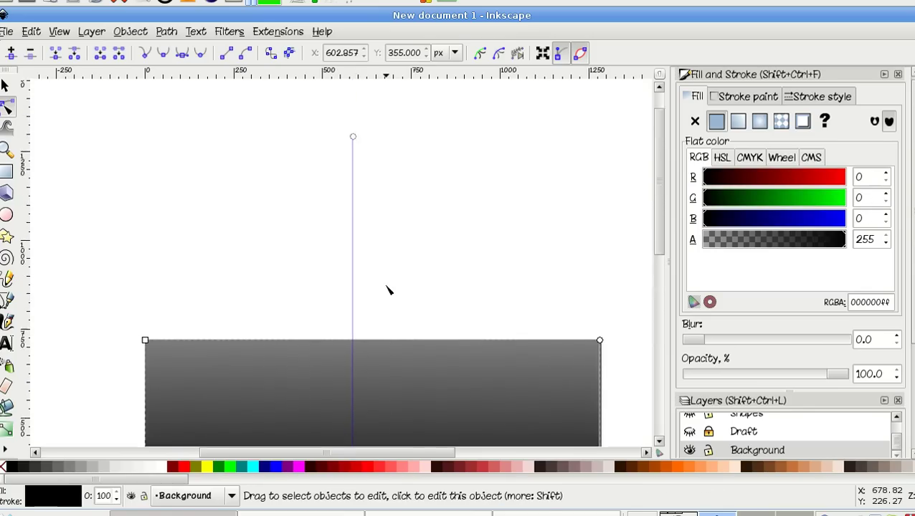
{"action": "left_click", "coordinate": [352, 206]}
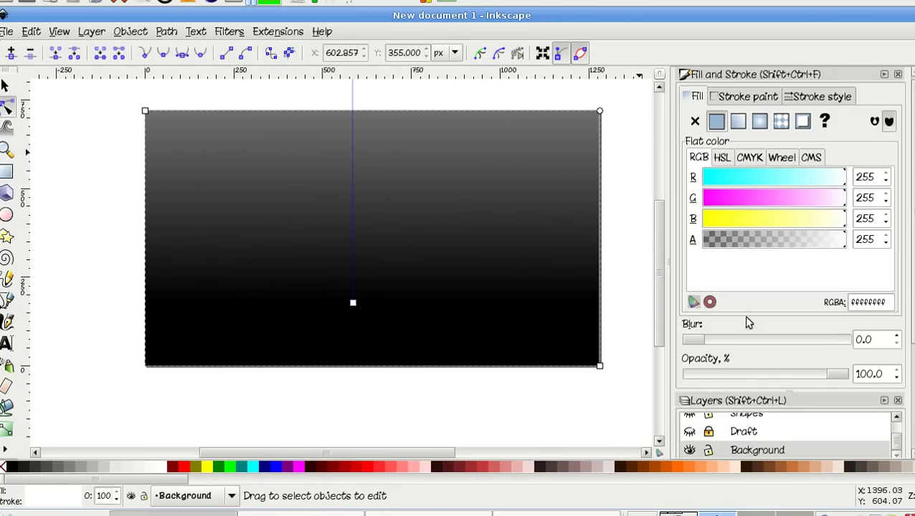
Show the Inverted Shapes layer and shorten the backdrop gradient so its white end sits at the page's top edge.
{"action": "left_click_drag", "start_coordinate": [891, 439], "coordinate": [897, 431]}
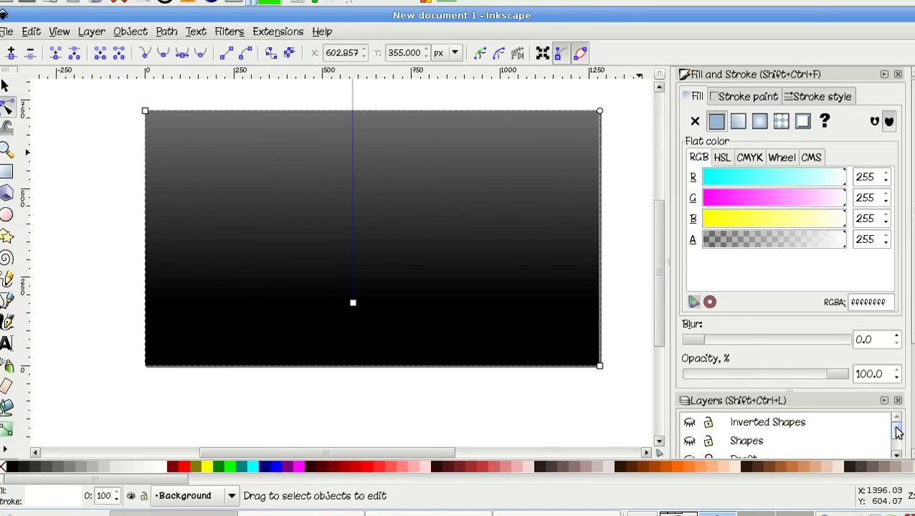
{"action": "left_click", "coordinate": [690, 423]}
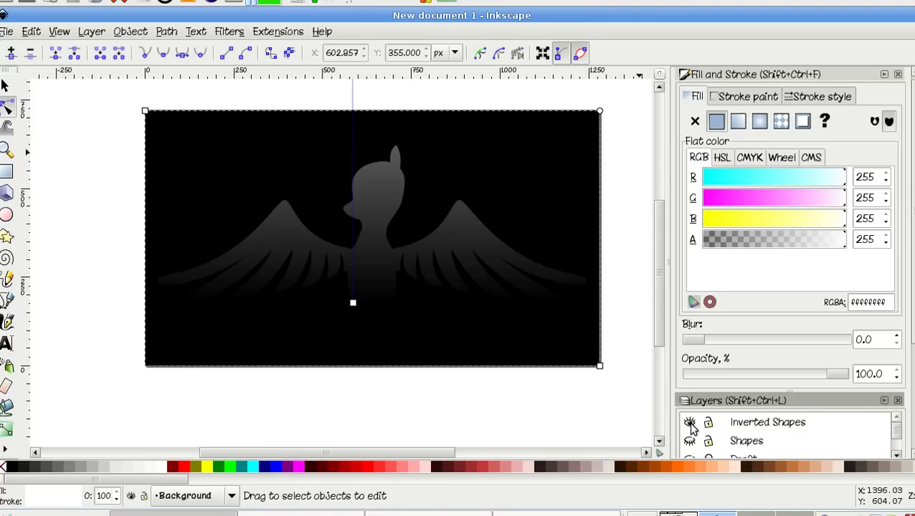
{"action": "left_click", "coordinate": [353, 310]}
{"action": "left_click_drag", "start_coordinate": [661, 322], "coordinate": [655, 199]}
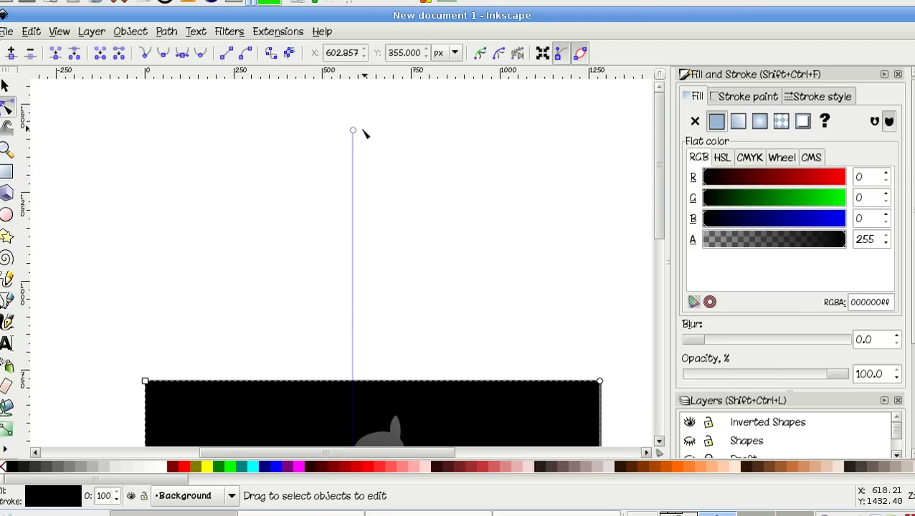
{"action": "left_click_drag", "start_coordinate": [352, 132], "coordinate": [353, 377]}
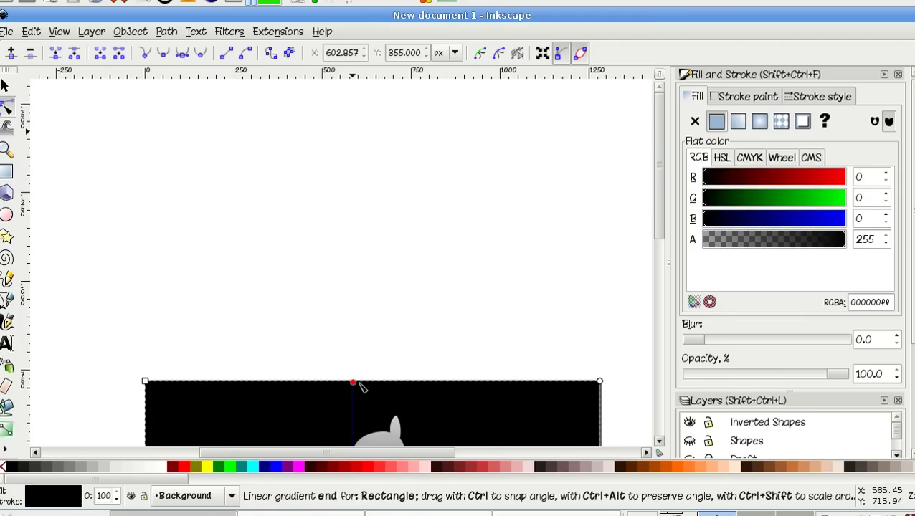
{"action": "left_click", "coordinate": [356, 384]}
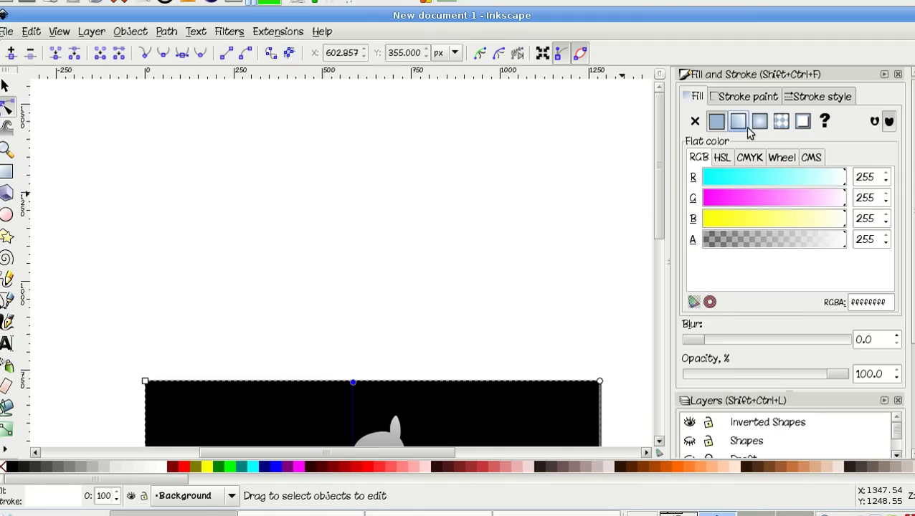
{"action": "scroll", "coordinate": [418, 306], "scroll_direction": "down", "scroll_amount": 8}
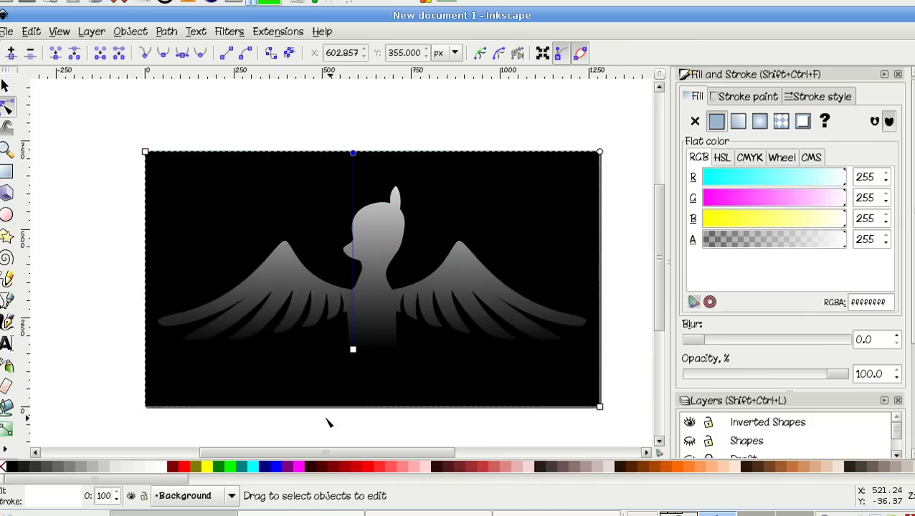
Change the end stop of the Background rectangle's gradient to dark grey with R 100, G 100 and B 100.
{"action": "left_click", "coordinate": [280, 393]}
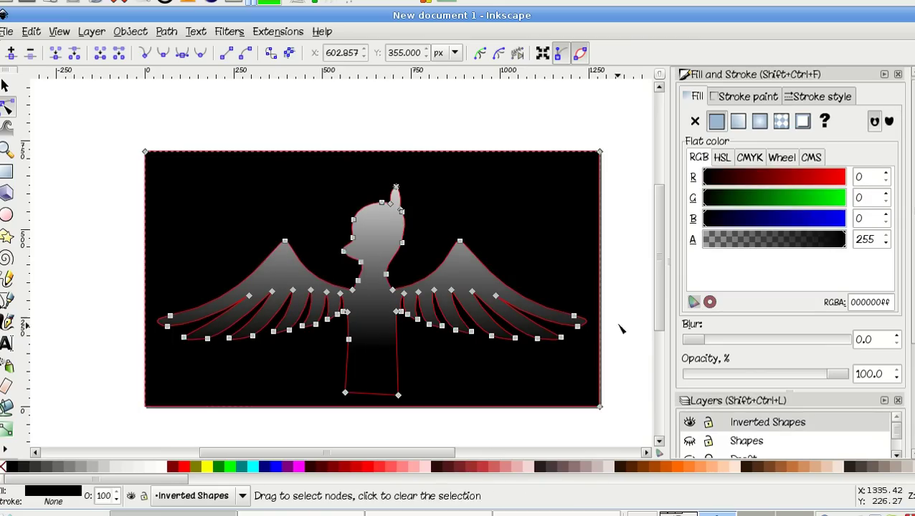
{"action": "left_click", "coordinate": [382, 304]}
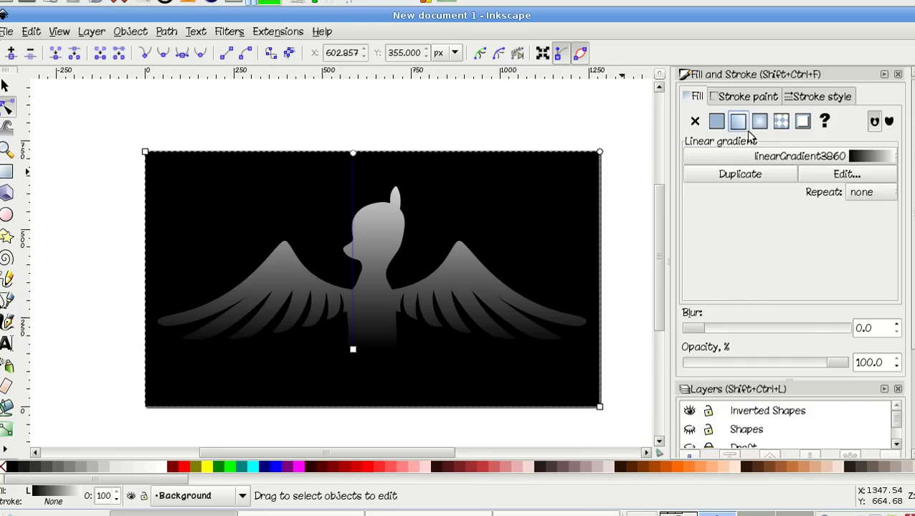
{"action": "left_click", "coordinate": [847, 175]}
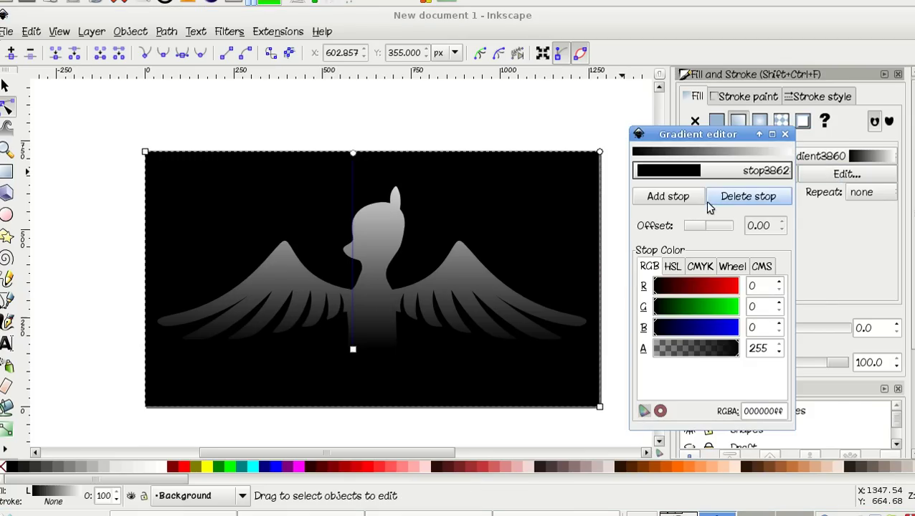
{"action": "left_click", "coordinate": [696, 170]}
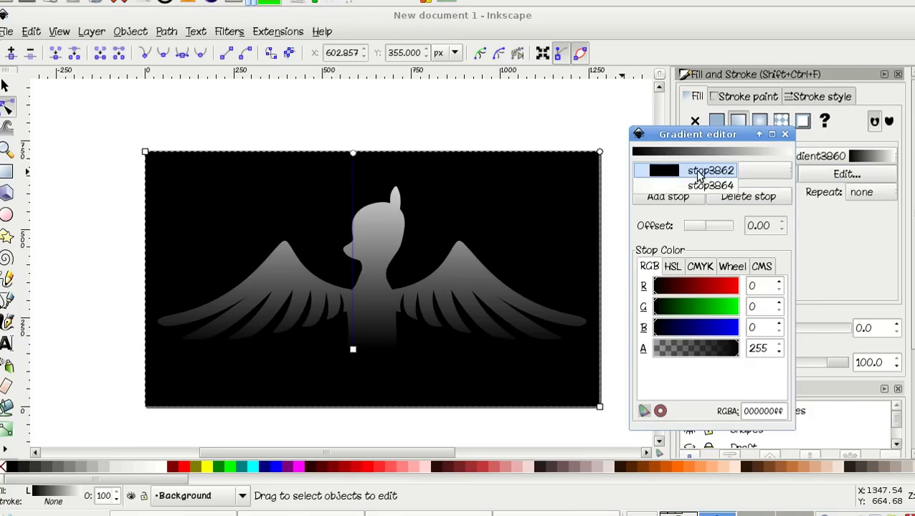
{"action": "left_click", "coordinate": [694, 181]}
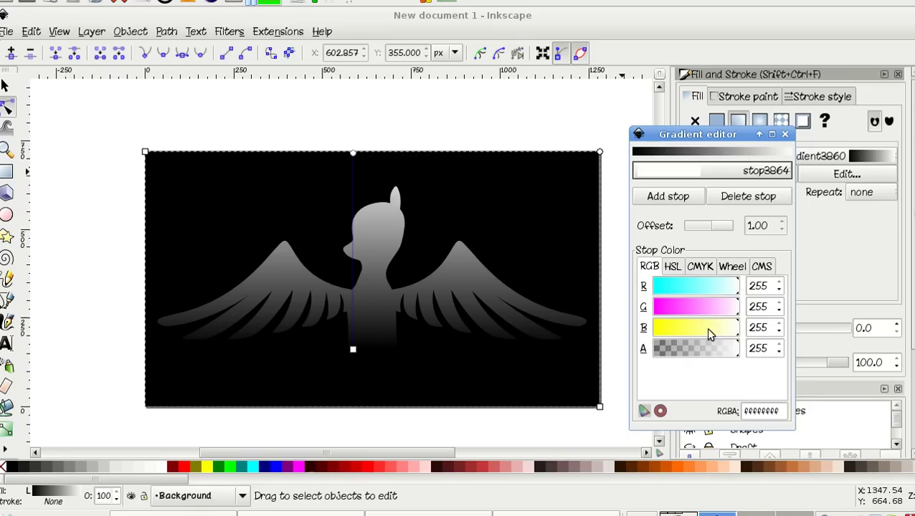
{"action": "left_click_drag", "start_coordinate": [771, 288], "coordinate": [700, 283]}
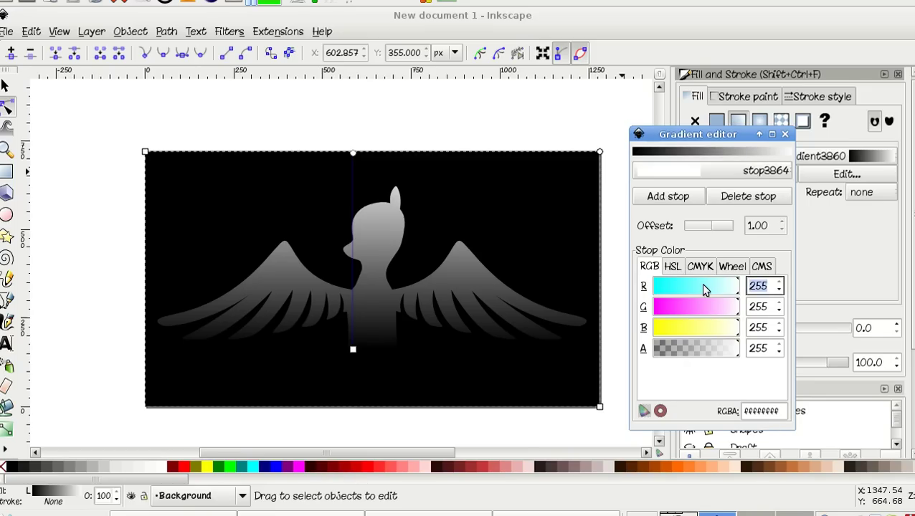
{"action": "type", "text": "100"}
{"action": "key", "text": "Tab"}
{"action": "type", "text": "100"}
{"action": "key", "text": "Tab"}
{"action": "type", "text": "100"}
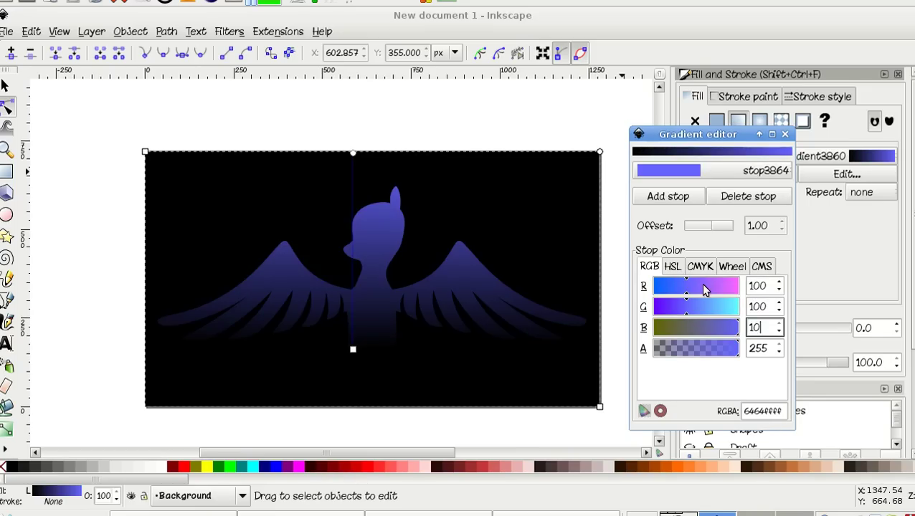
{"action": "key", "text": "Return"}
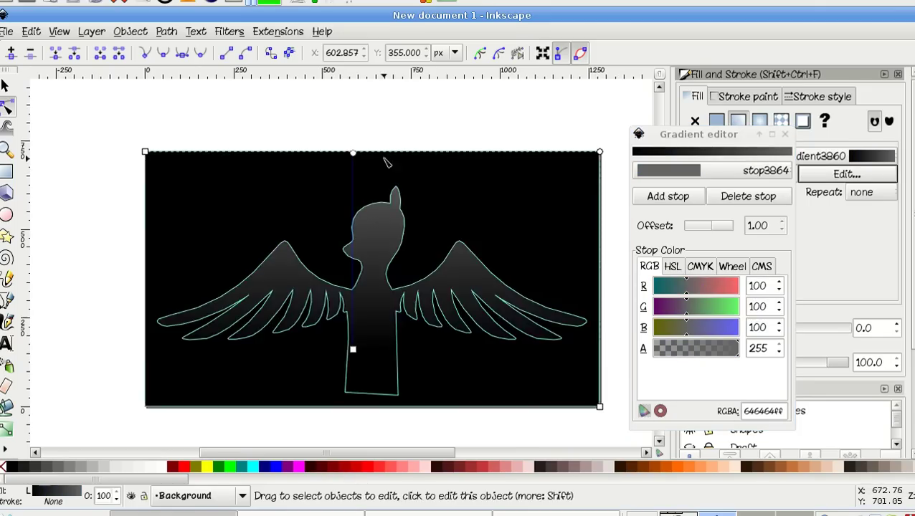
Extend the grey end of the backdrop gradient well above the page's top edge and close the gradient editor.
{"action": "left_click_drag", "start_coordinate": [353, 152], "coordinate": [356, 79]}
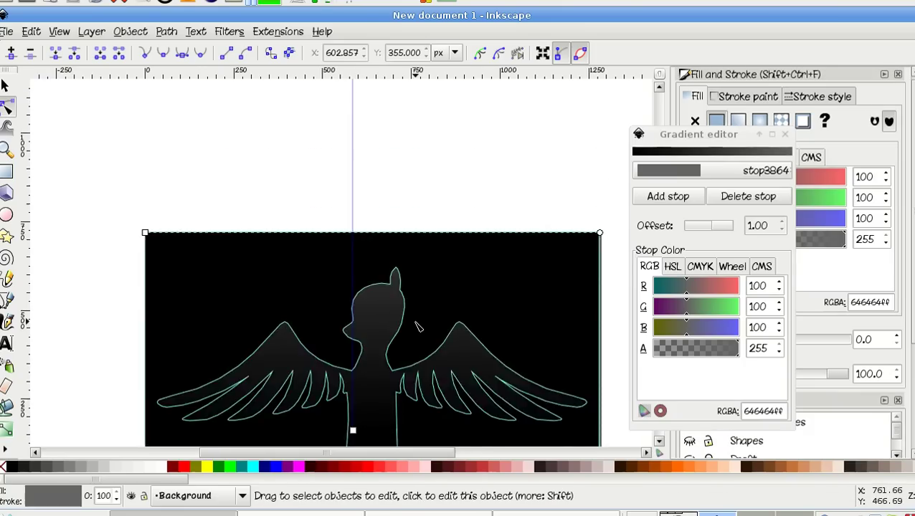
{"action": "scroll", "coordinate": [381, 291], "scroll_direction": "up", "scroll_amount": 8, "text": "ctrl"}
{"action": "scroll", "coordinate": [382, 291], "scroll_direction": "down", "scroll_amount": 6, "text": "ctrl"}
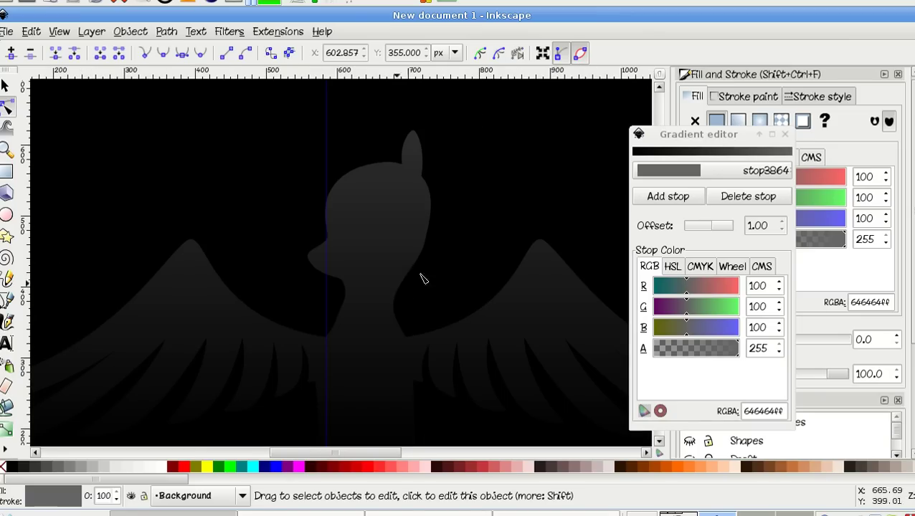
{"action": "left_click", "coordinate": [784, 134]}
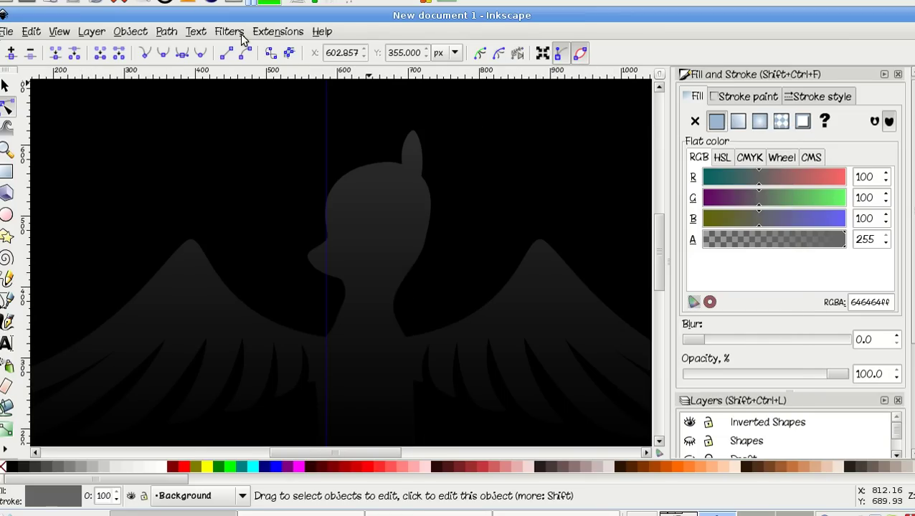
Apply the Simple blur filter to the Background rectangle, inspect the gradient up close and deselect the rectangle.
{"action": "left_click", "coordinate": [242, 35]}
{"action": "mouse_move", "coordinate": [246, 47]}
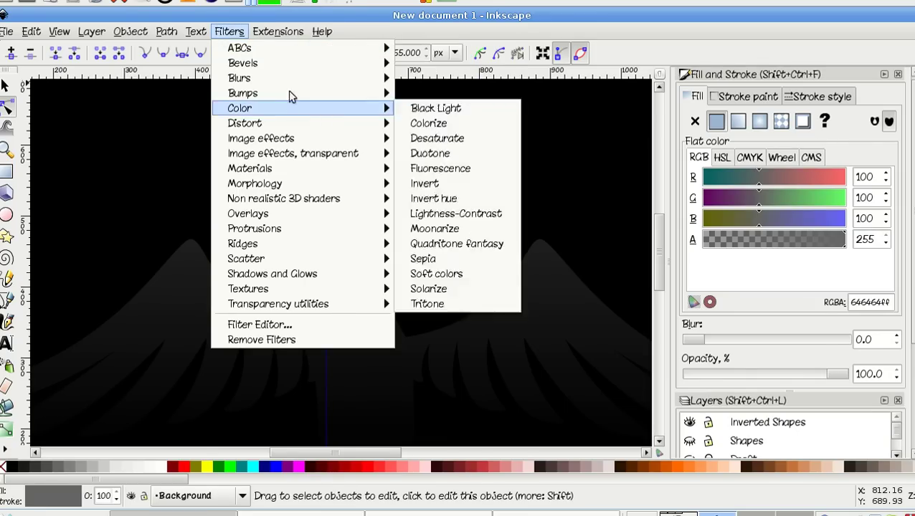
{"action": "mouse_move", "coordinate": [282, 63]}
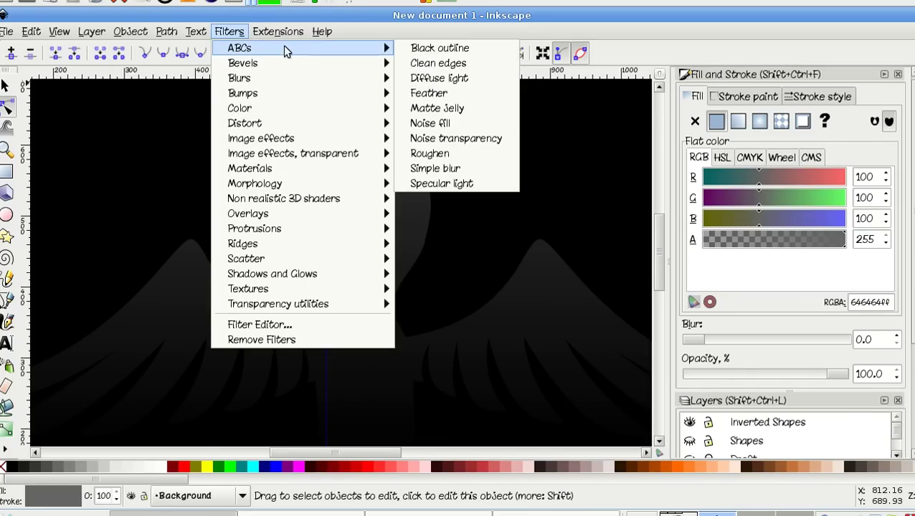
{"action": "left_click", "coordinate": [471, 170]}
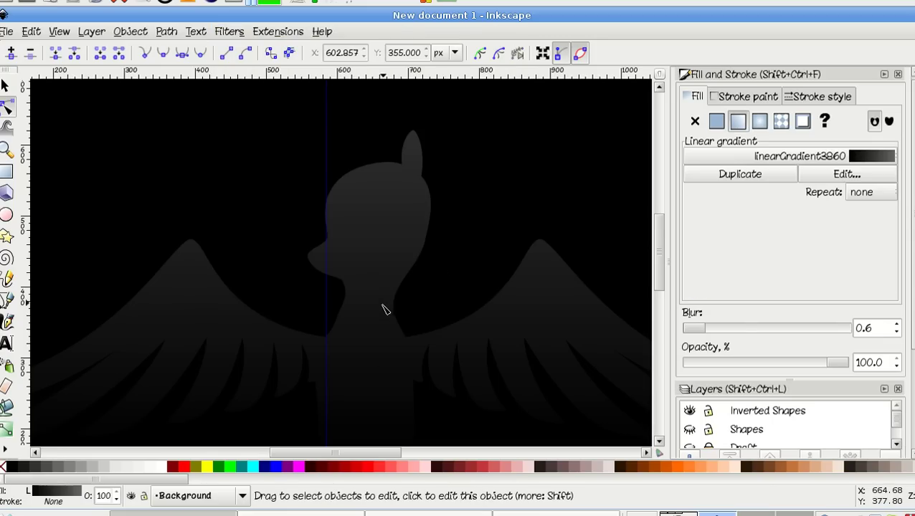
{"action": "scroll", "coordinate": [373, 367], "scroll_direction": "up", "scroll_amount": 10}
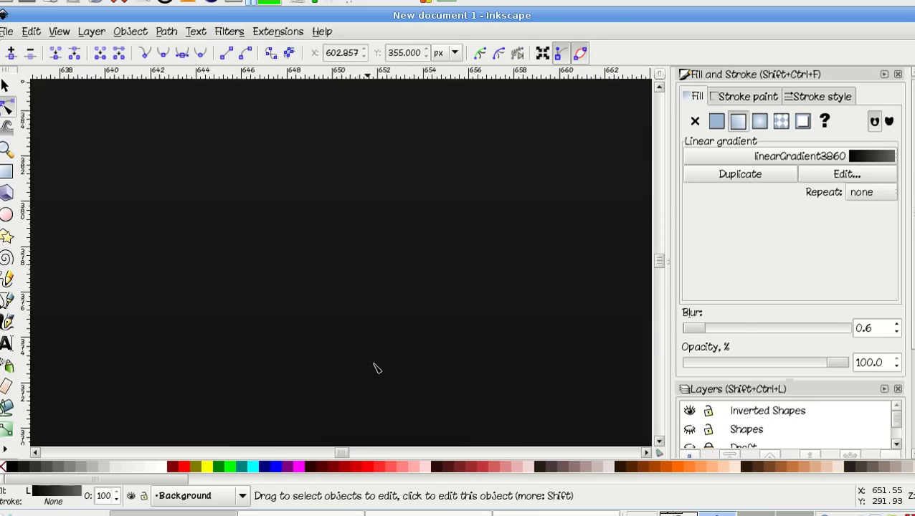
{"action": "scroll", "coordinate": [373, 367], "scroll_direction": "down", "scroll_amount": 7}
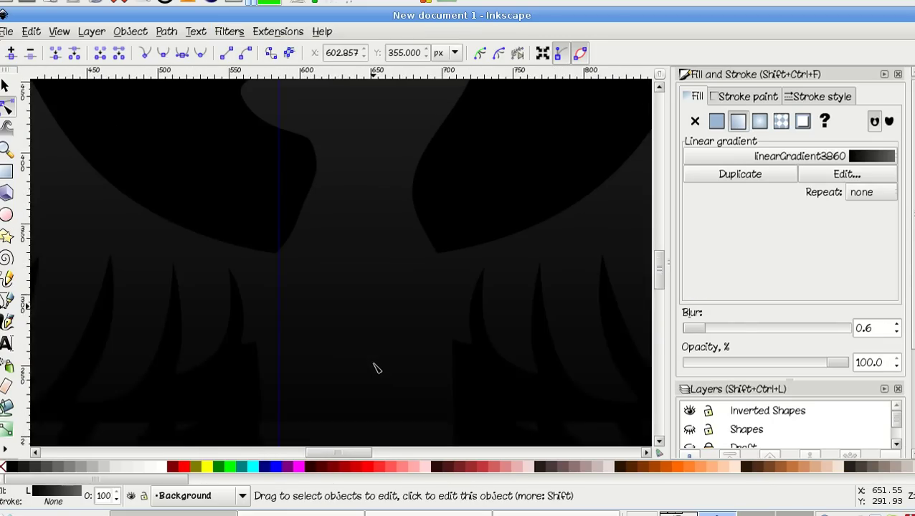
{"action": "scroll", "coordinate": [374, 367], "scroll_direction": "down", "scroll_amount": 4}
{"action": "left_click", "coordinate": [307, 180]}
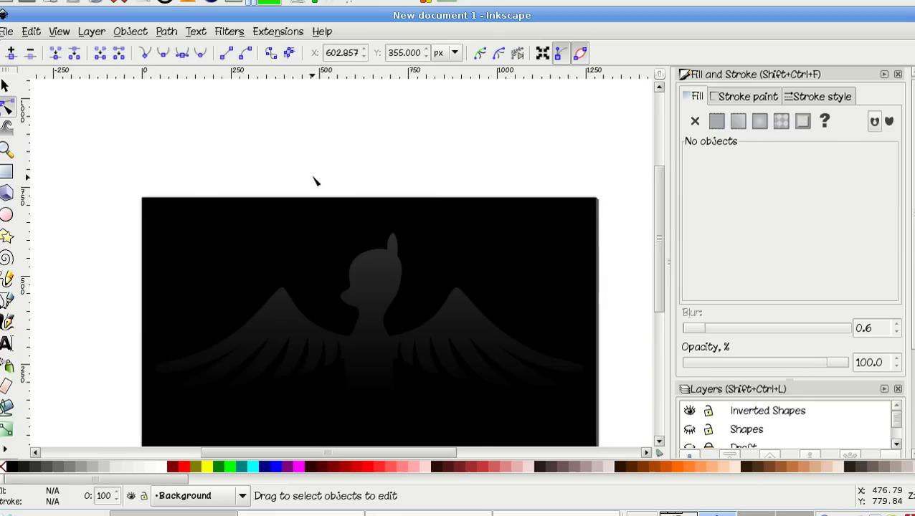
Check the backdrop rectangle's gradient behind the silhouette across the whole page and hide the Background layer.
{"action": "scroll", "coordinate": [435, 168], "scroll_direction": "down", "scroll_amount": 1}
{"action": "left_click", "coordinate": [365, 247]}
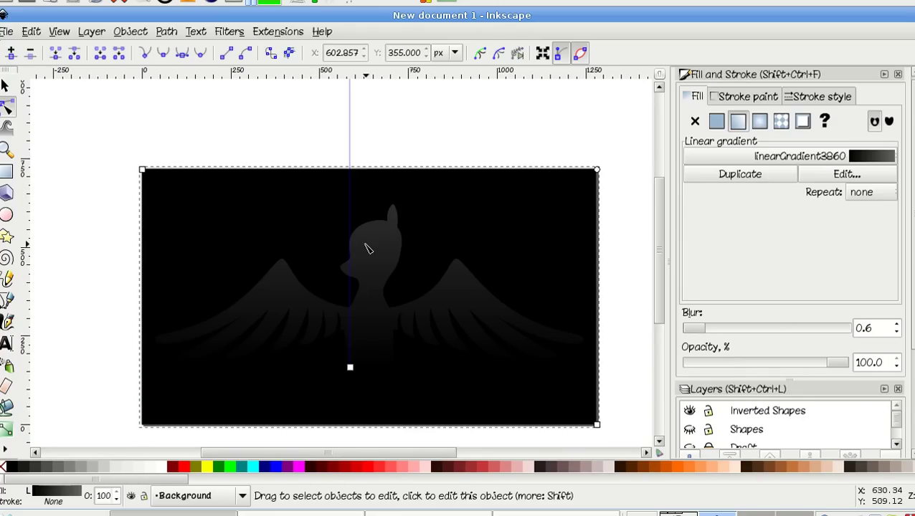
{"action": "left_click", "coordinate": [545, 235]}
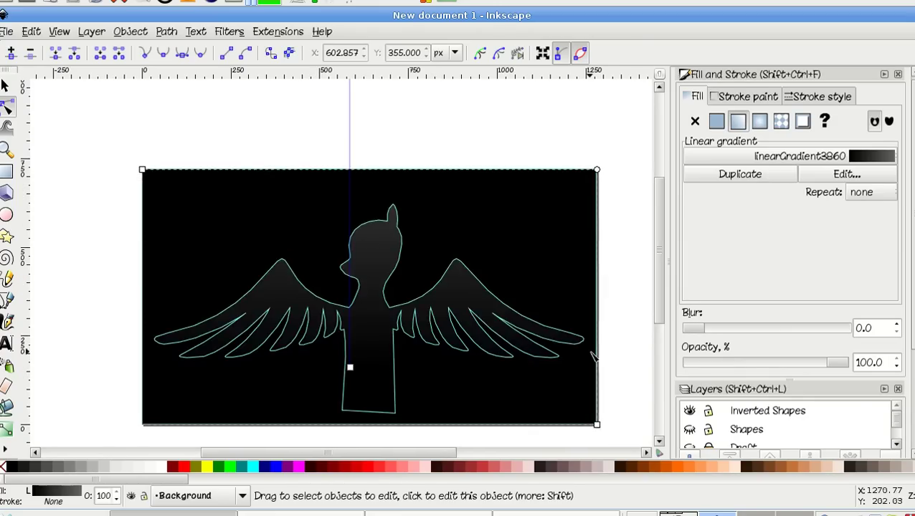
{"action": "scroll", "coordinate": [593, 356], "scroll_direction": "down", "scroll_amount": 4}
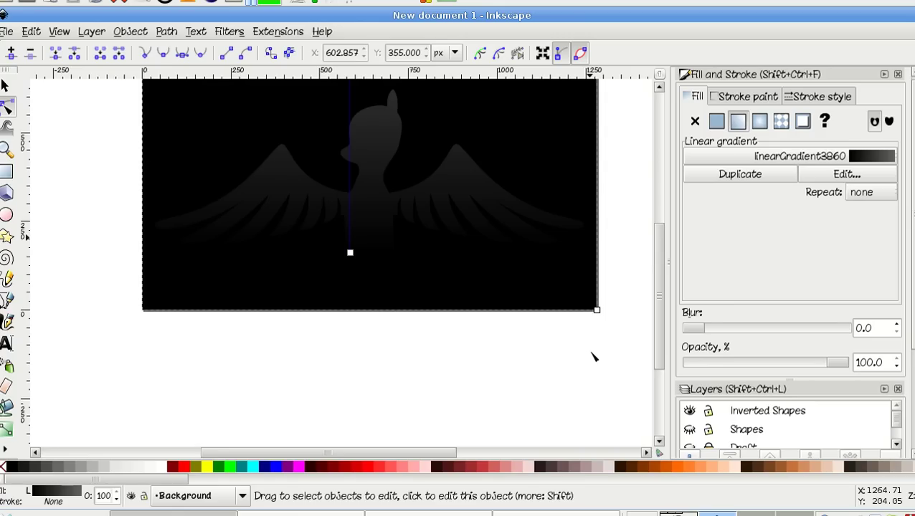
{"action": "scroll", "coordinate": [657, 284], "scroll_direction": "up", "scroll_amount": 3}
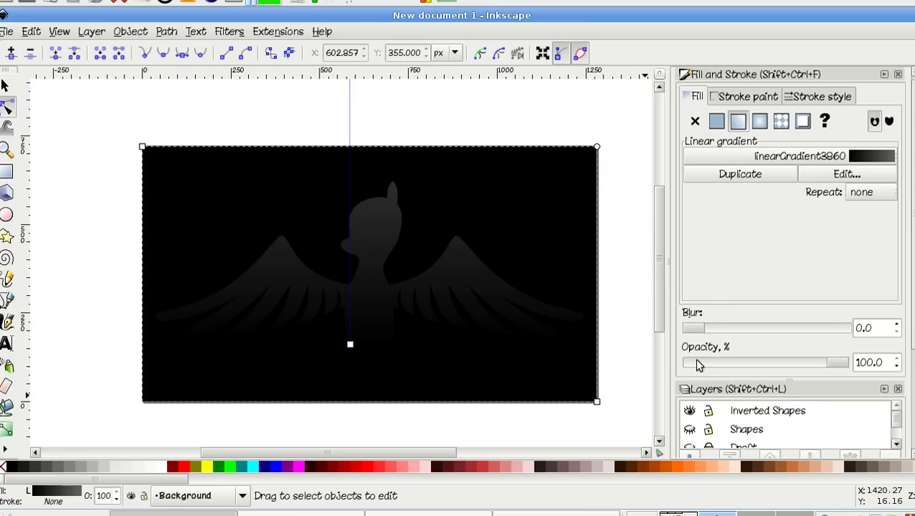
{"action": "scroll", "coordinate": [650, 388], "scroll_direction": "down", "scroll_amount": 1}
{"action": "scroll", "coordinate": [801, 415], "scroll_direction": "down", "scroll_amount": 2}
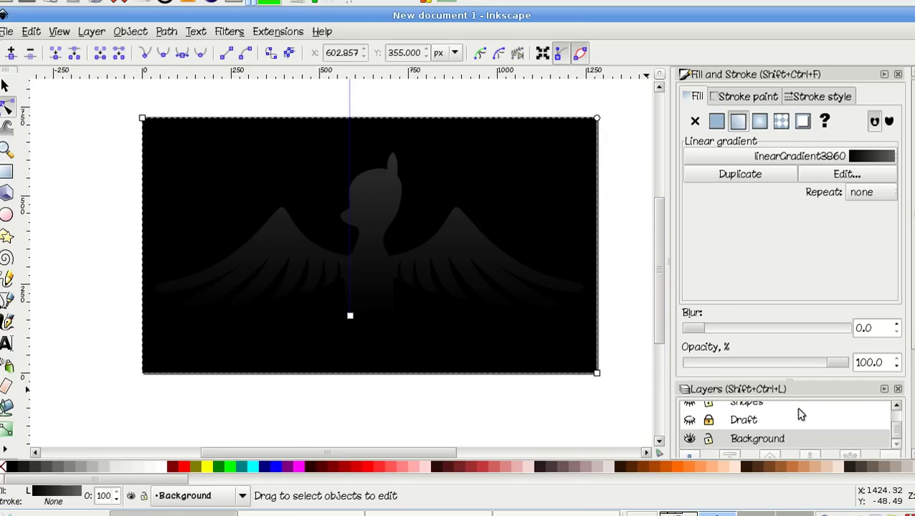
{"action": "left_click", "coordinate": [690, 439]}
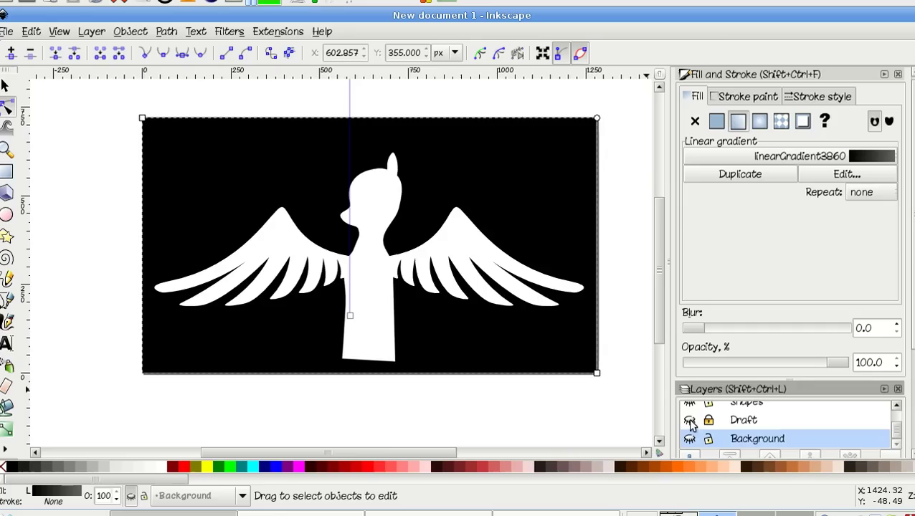
Hide the Inverted Shapes layer and show the Draft and Shapes layers so both outlines overlap.
{"action": "scroll", "coordinate": [691, 417], "scroll_direction": "up", "scroll_amount": 2}
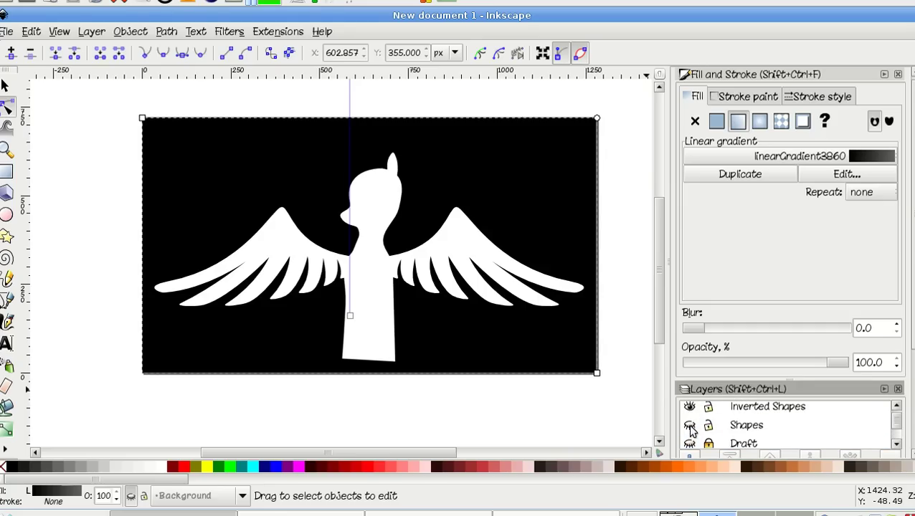
{"action": "scroll", "coordinate": [689, 430], "scroll_direction": "down", "scroll_amount": 1}
{"action": "scroll", "coordinate": [690, 431], "scroll_direction": "up", "scroll_amount": 1}
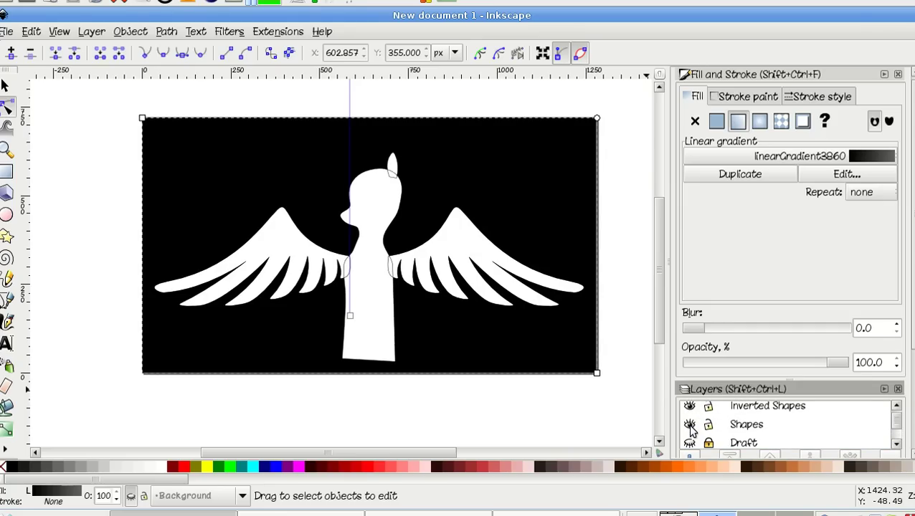
{"action": "left_click", "coordinate": [689, 426]}
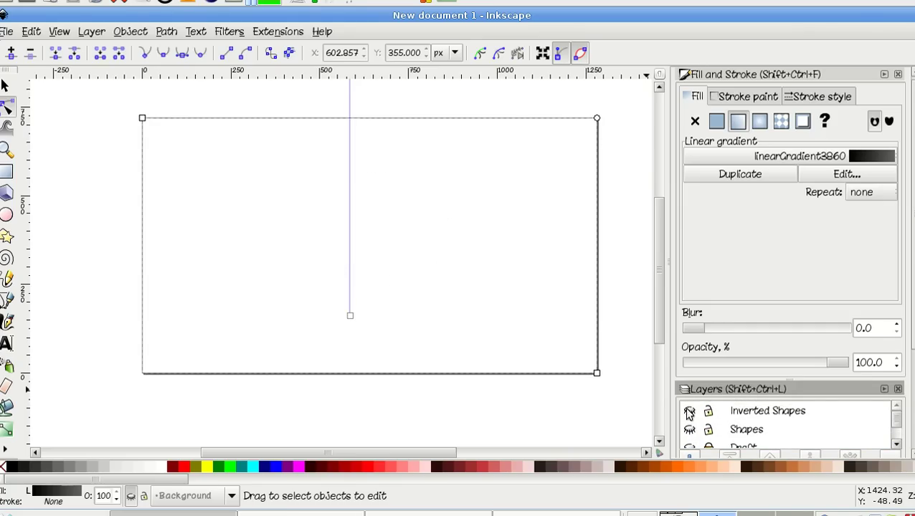
{"action": "scroll", "coordinate": [689, 426], "scroll_direction": "down", "scroll_amount": 1}
{"action": "left_click", "coordinate": [690, 425]}
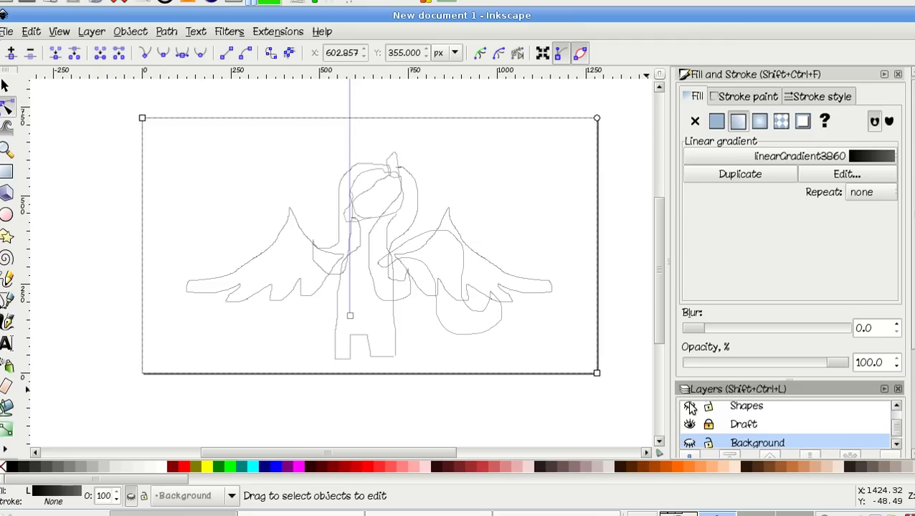
{"action": "left_click", "coordinate": [690, 407]}
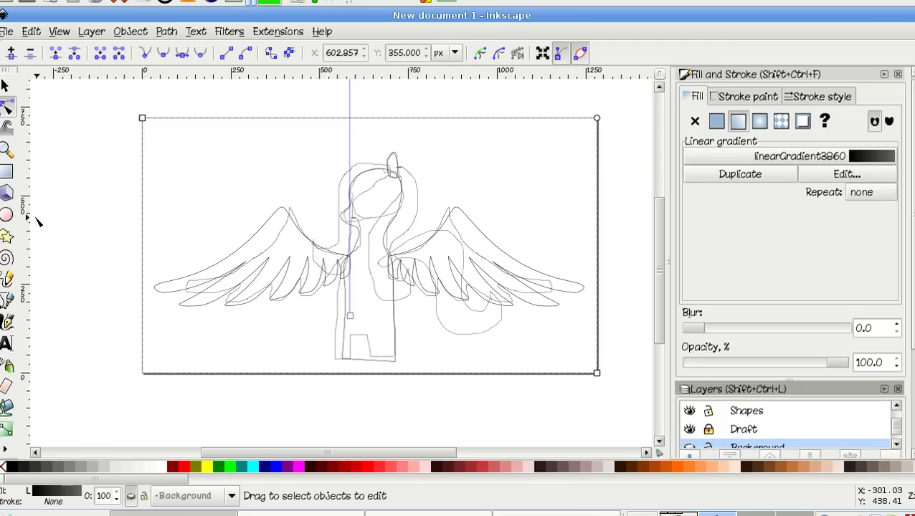
Select all paths in the Shapes layer and set their stroke colour to green with R 0, G 255 and B 0.
{"action": "left_click", "coordinate": [5, 86]}
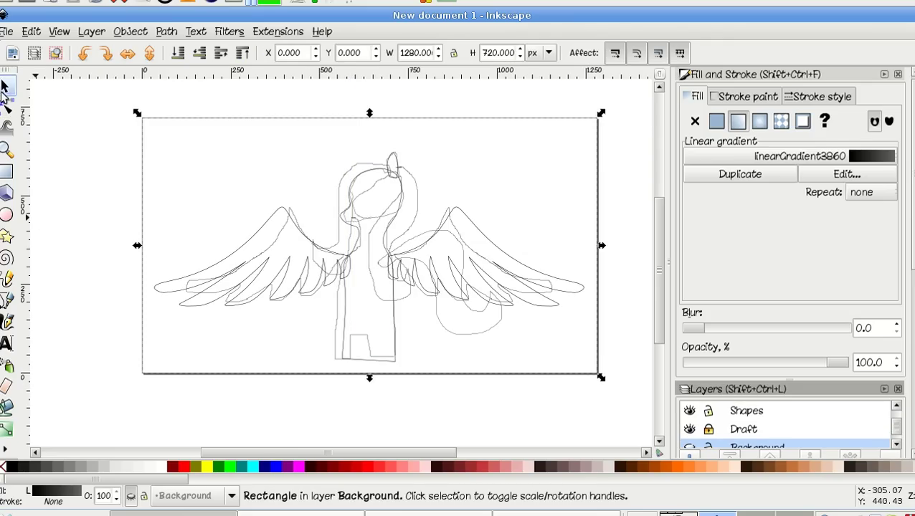
{"action": "left_click", "coordinate": [347, 192]}
{"action": "key", "text": "ctrl+a"}
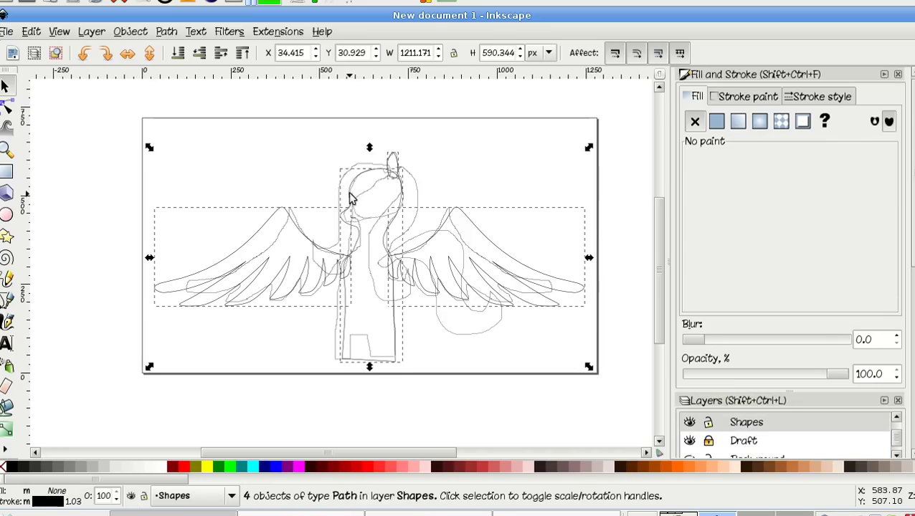
{"action": "left_click", "coordinate": [717, 122]}
{"action": "left_click", "coordinate": [694, 121]}
{"action": "left_click", "coordinate": [738, 97]}
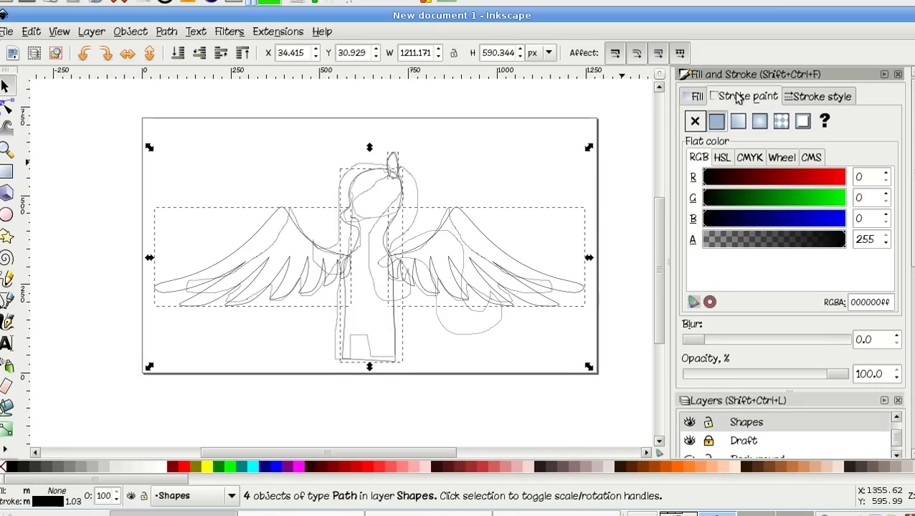
{"action": "left_click_drag", "start_coordinate": [724, 199], "coordinate": [895, 202]}
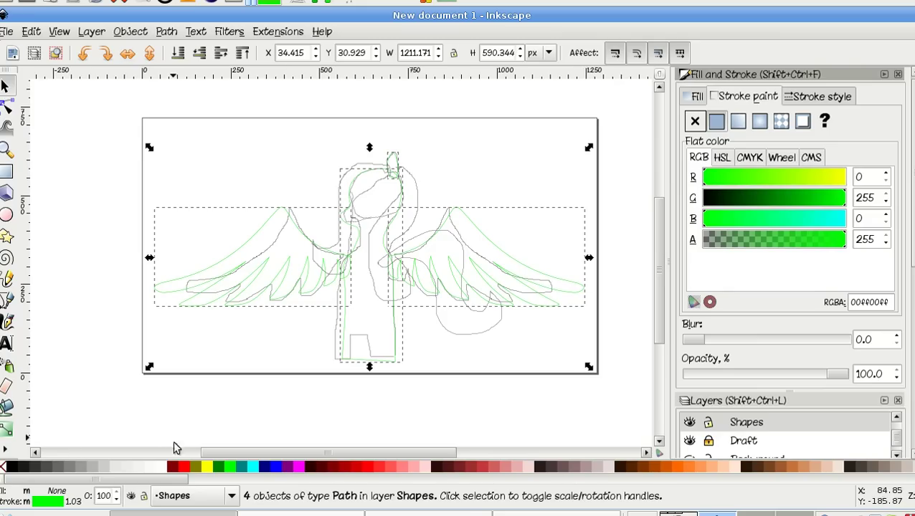
{"action": "right_click", "coordinate": [72, 506]}
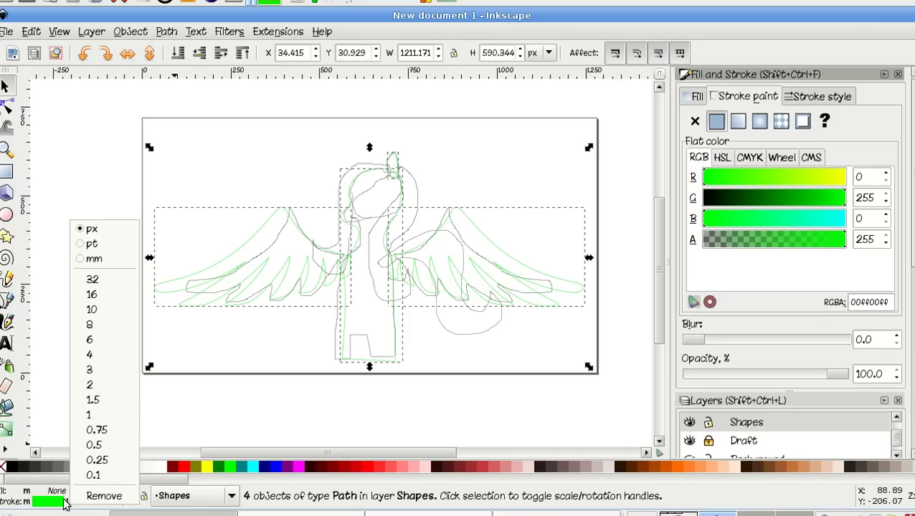
{"action": "left_click", "coordinate": [69, 505]}
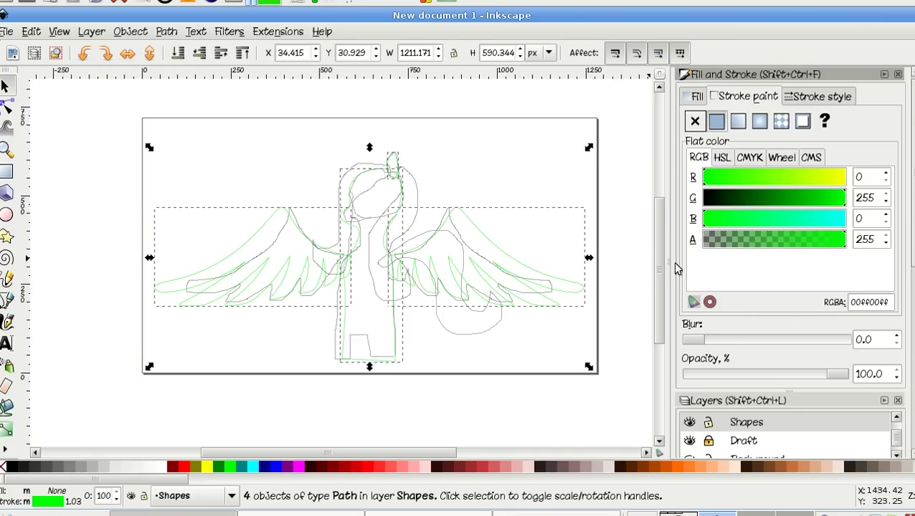
Unlock the Draft layer, set the stroke of all its paths to magenta with R 255, G 0 and B 255, and deselect them.
{"action": "scroll", "coordinate": [788, 262], "scroll_direction": "down", "scroll_amount": 3}
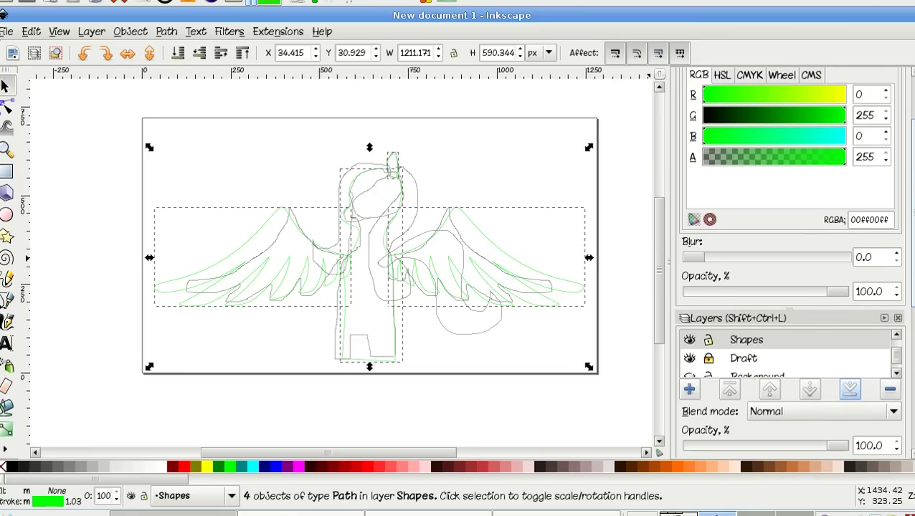
{"action": "left_click", "coordinate": [742, 359]}
{"action": "left_click", "coordinate": [707, 347]}
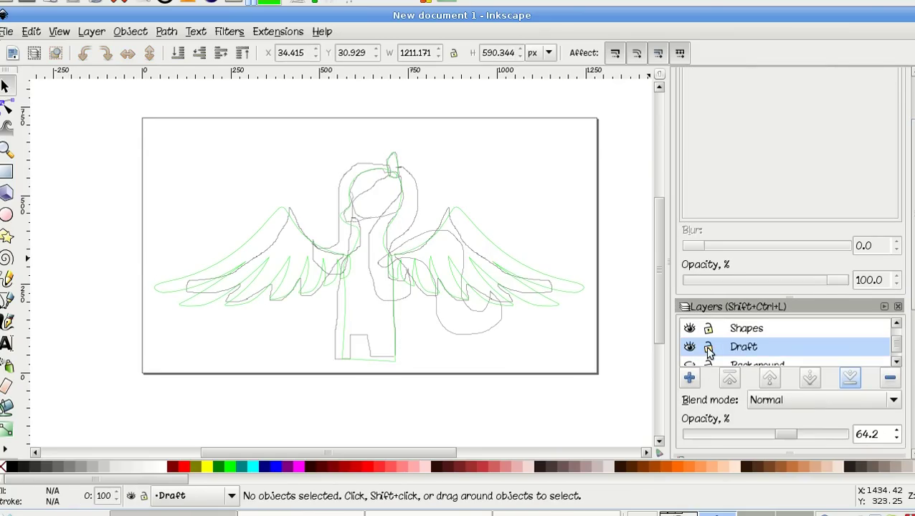
{"action": "key", "text": "ctrl+a"}
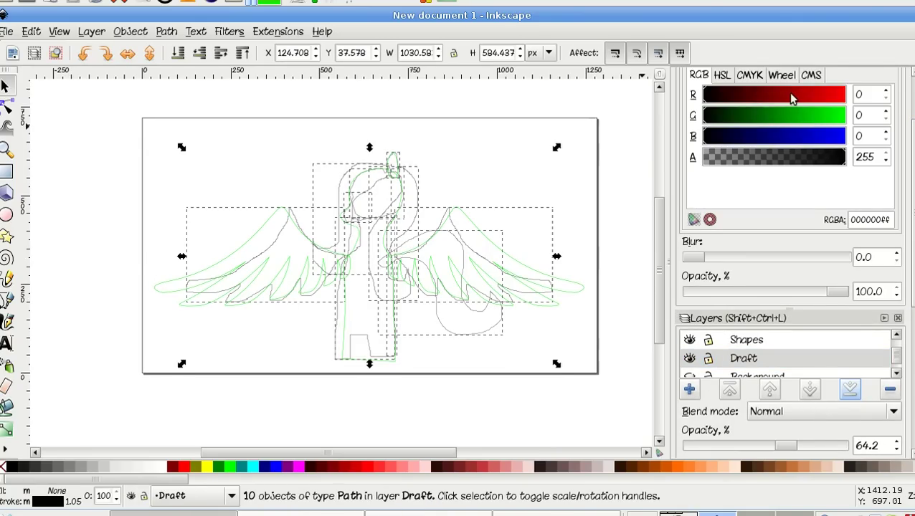
{"action": "left_click_drag", "start_coordinate": [793, 97], "coordinate": [847, 97]}
{"action": "left_click_drag", "start_coordinate": [813, 139], "coordinate": [908, 139]}
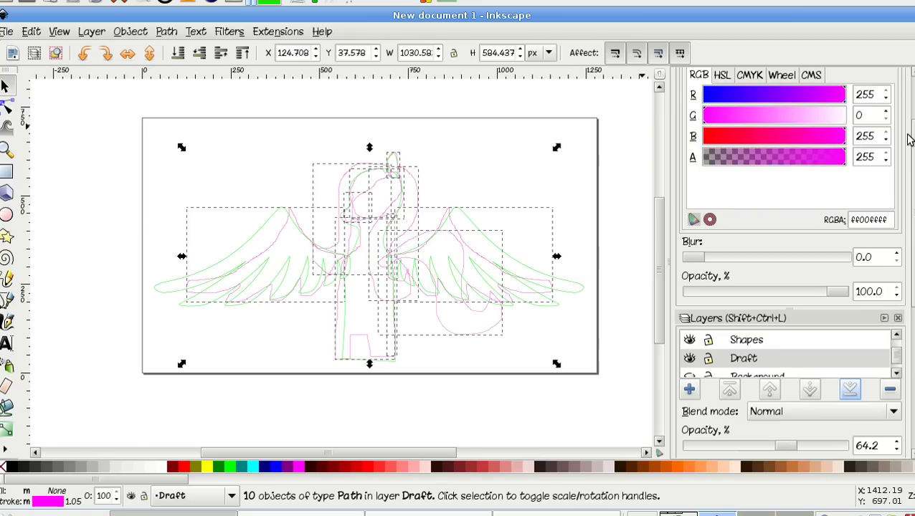
{"action": "left_click", "coordinate": [300, 408]}
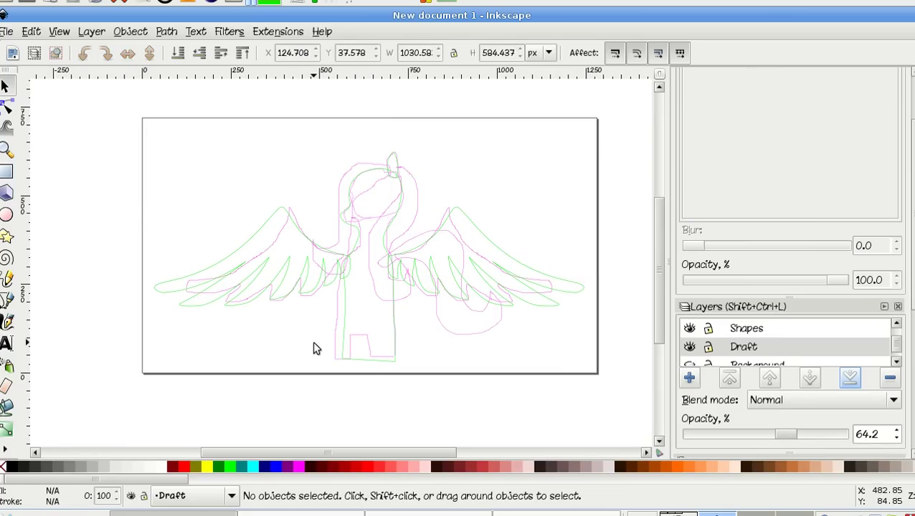
Draw a closed 12-corner straight-segment path roughly following the front mane, from the ear down around the curl and back, and show its nodes for editing.
{"action": "left_click", "coordinate": [7, 299]}
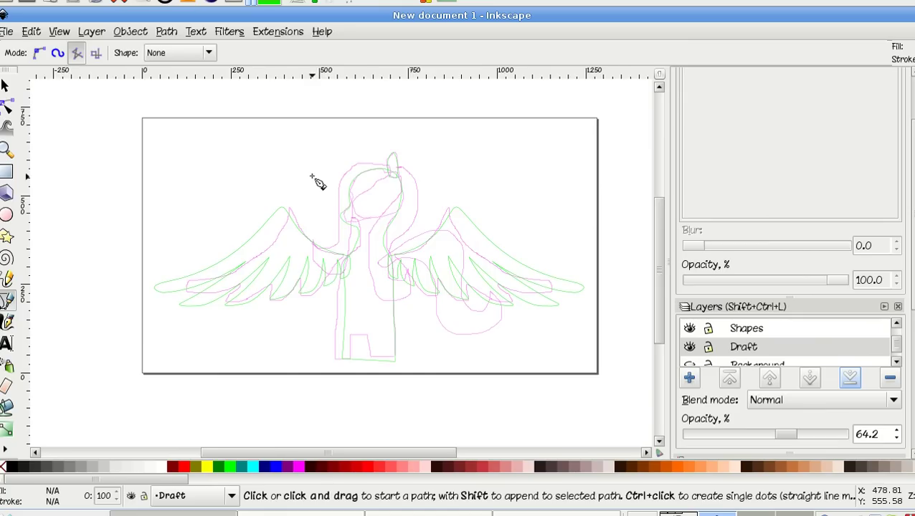
{"action": "scroll", "coordinate": [398, 176], "scroll_direction": "up", "scroll_amount": 2}
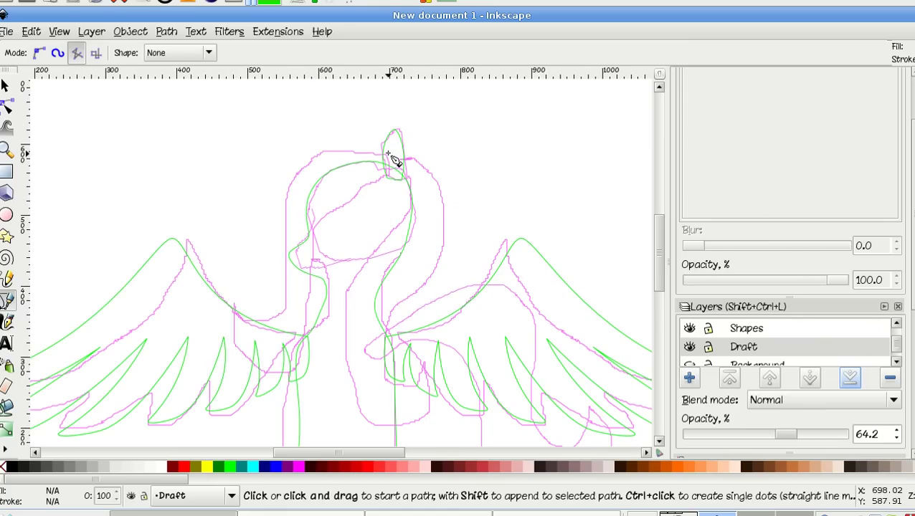
{"action": "left_click", "coordinate": [387, 153]}
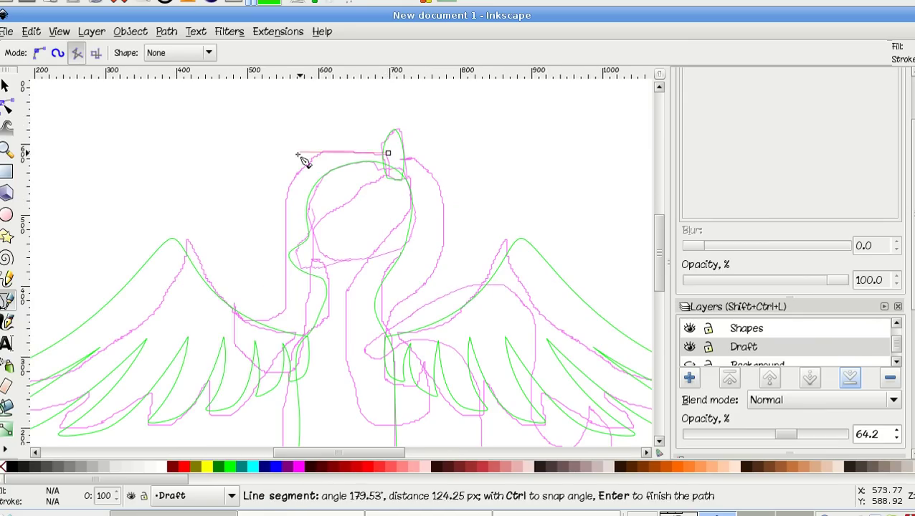
{"action": "left_click", "coordinate": [284, 190]}
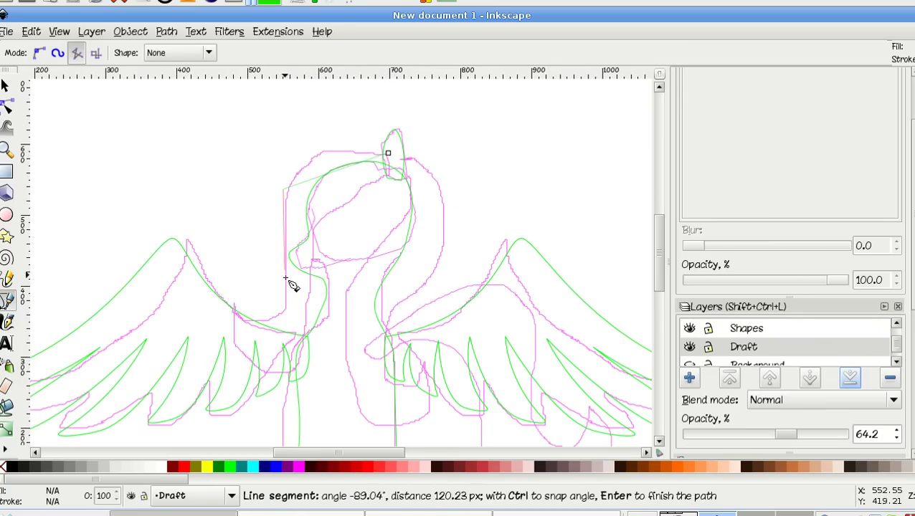
{"action": "left_click", "coordinate": [284, 367]}
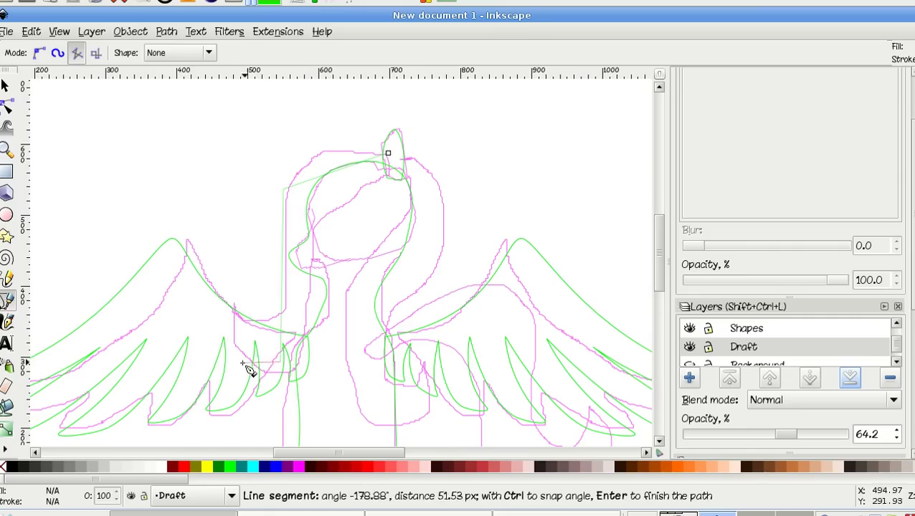
{"action": "left_click", "coordinate": [232, 310]}
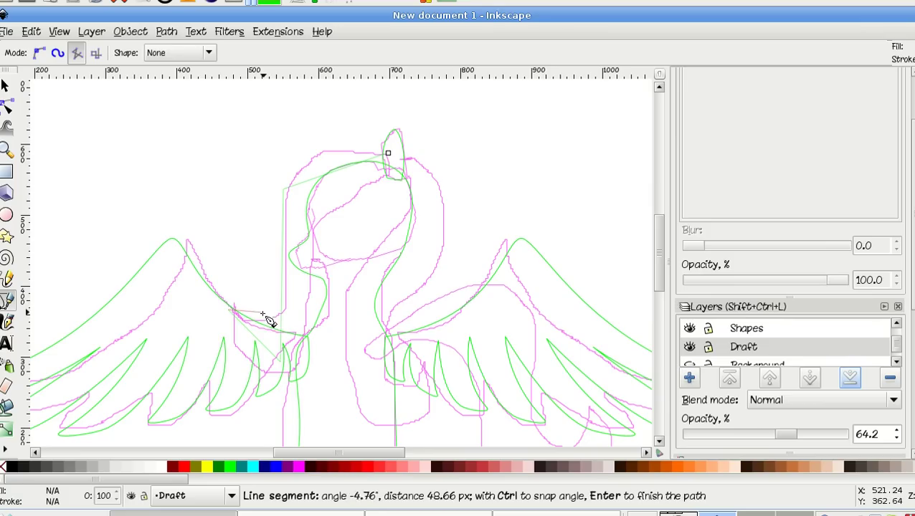
{"action": "left_click", "coordinate": [263, 319]}
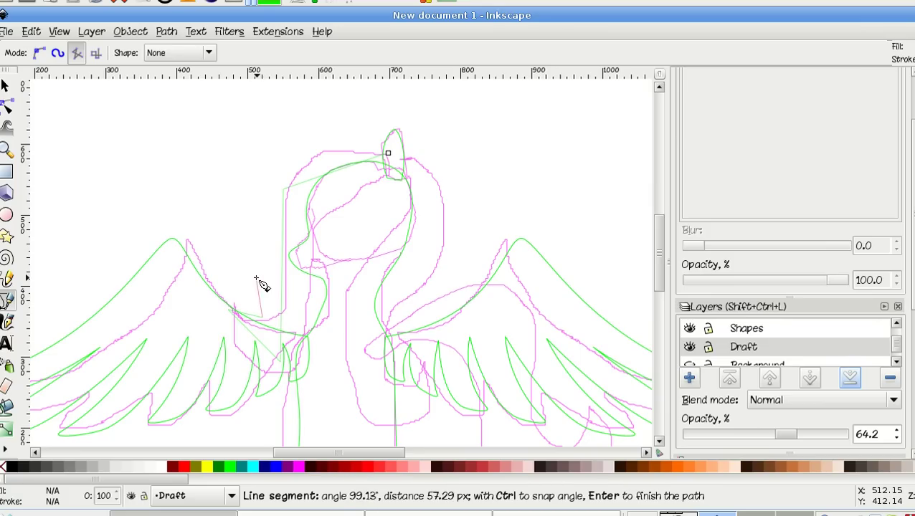
{"action": "left_click", "coordinate": [255, 279]}
{"action": "left_click", "coordinate": [200, 292]}
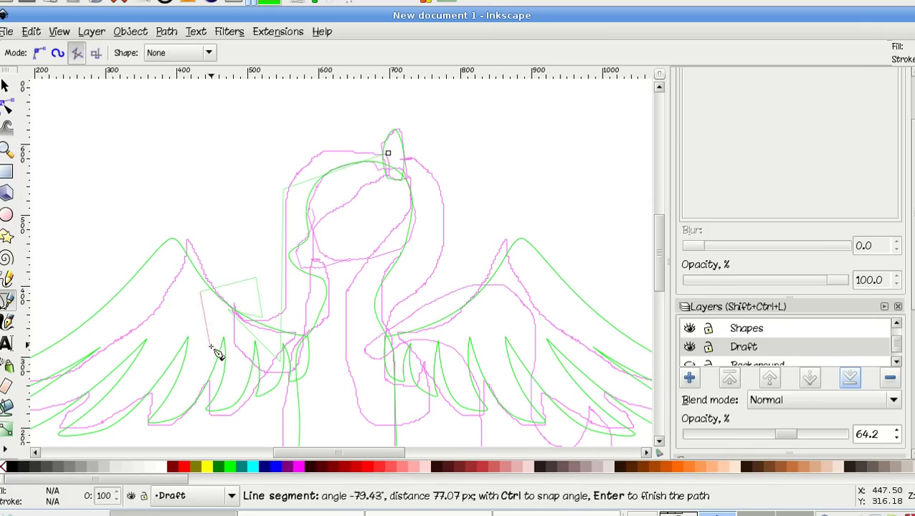
{"action": "left_click", "coordinate": [234, 387]}
{"action": "left_click", "coordinate": [311, 415]}
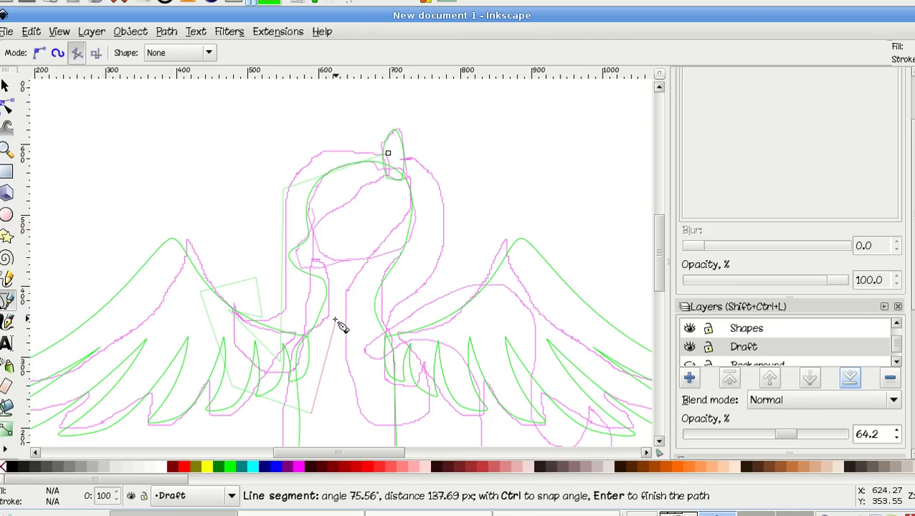
{"action": "left_click", "coordinate": [322, 292]}
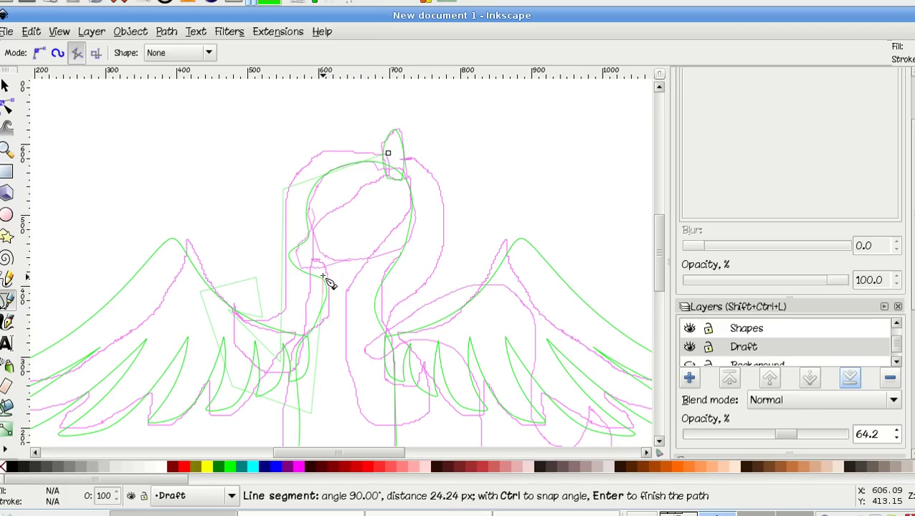
{"action": "left_click", "coordinate": [317, 237]}
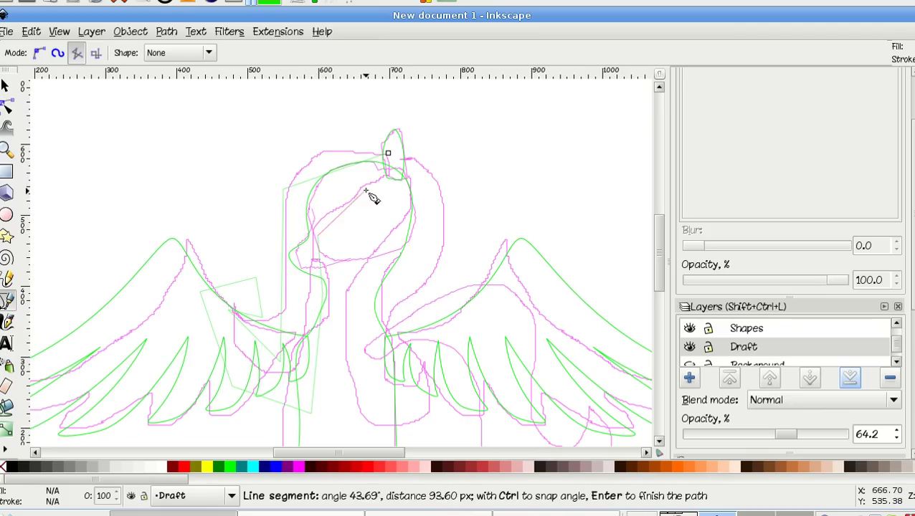
{"action": "left_click", "coordinate": [392, 165]}
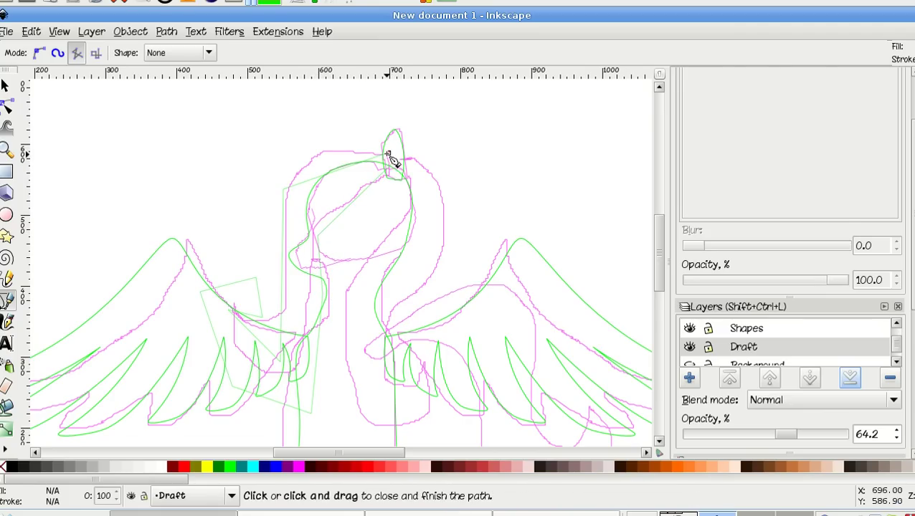
{"action": "left_click", "coordinate": [391, 159]}
{"action": "key", "text": "n"}
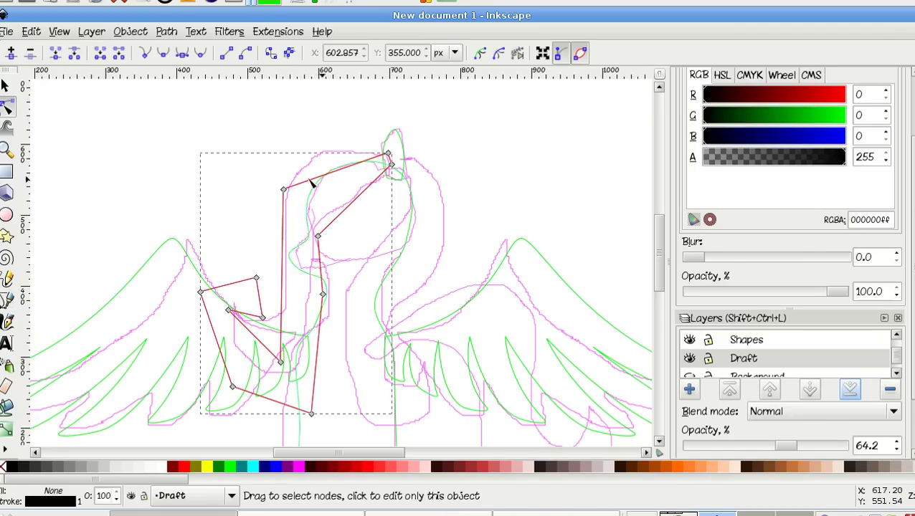
Smooth eight nodes along the front mane path's outer edge, curl and lower neck edge, and shift the lower neck-edge node slightly toward the back.
{"action": "left_click", "coordinate": [284, 190], "text": "ctrl"}
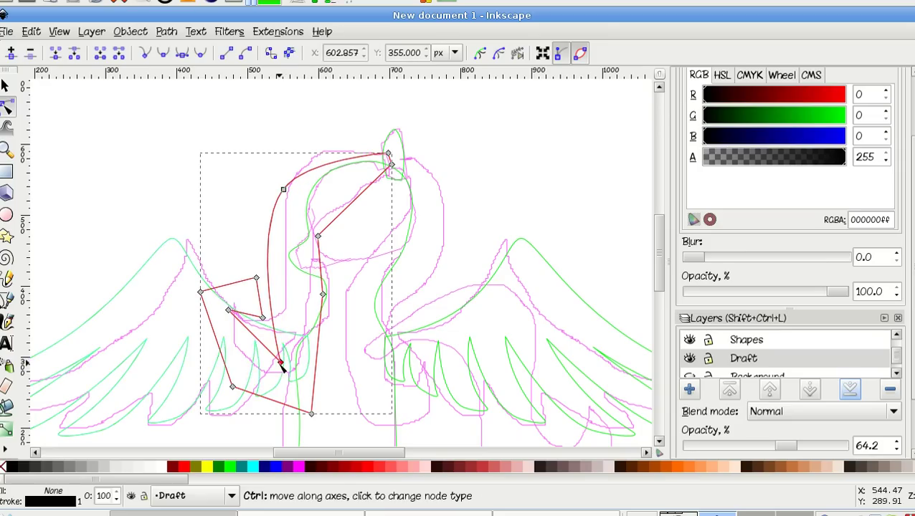
{"action": "left_click", "coordinate": [280, 362], "text": "ctrl"}
{"action": "left_click", "coordinate": [228, 311], "text": "ctrl"}
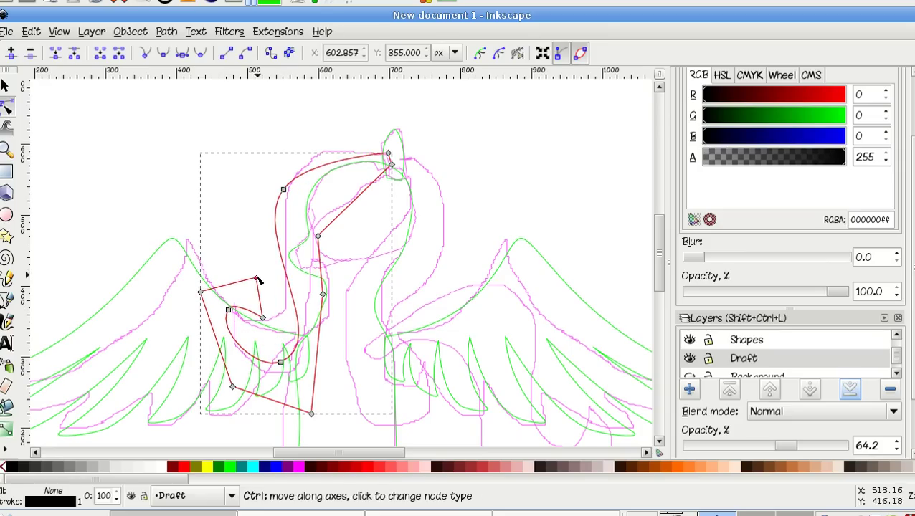
{"action": "left_click", "coordinate": [256, 277], "text": "ctrl"}
{"action": "left_click", "coordinate": [200, 292], "text": "ctrl"}
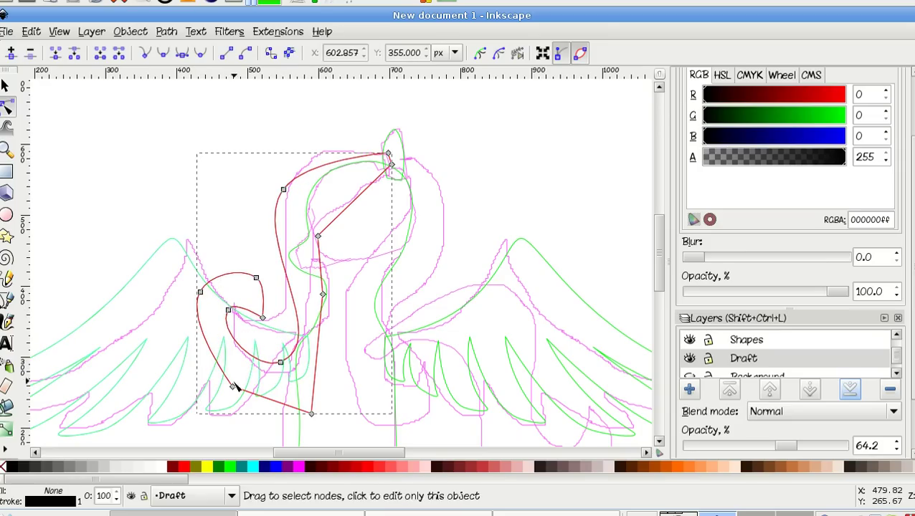
{"action": "left_click", "coordinate": [233, 387], "text": "ctrl"}
{"action": "left_click", "coordinate": [313, 414], "text": "ctrl"}
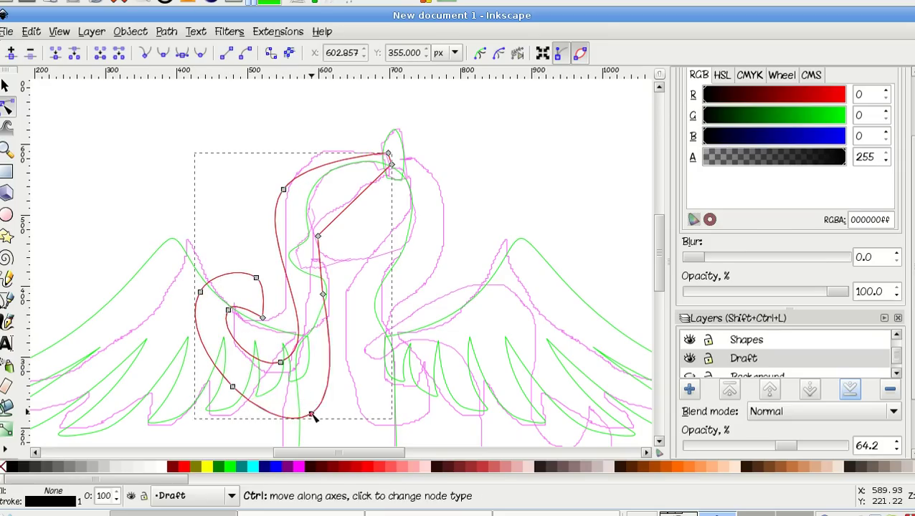
{"action": "left_click", "coordinate": [322, 294], "text": "ctrl"}
{"action": "left_click", "coordinate": [323, 294]}
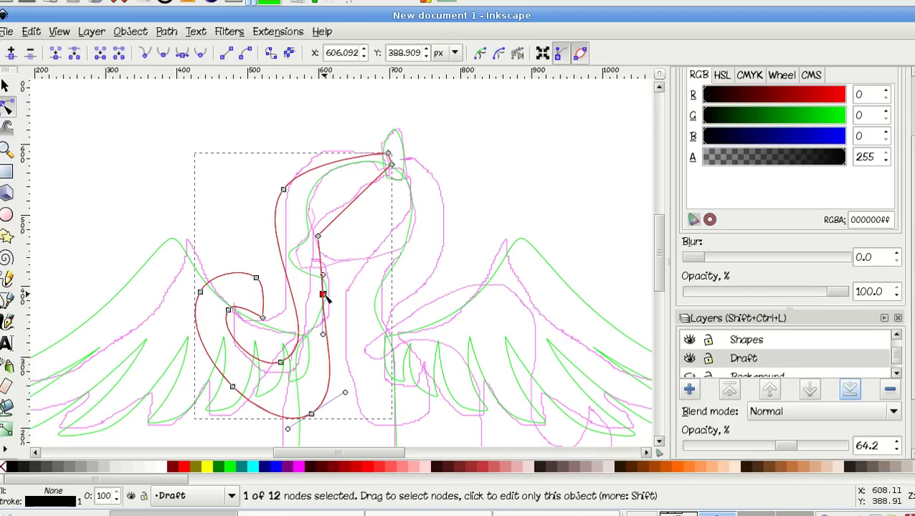
{"action": "left_click_drag", "start_coordinate": [323, 277], "coordinate": [331, 296]}
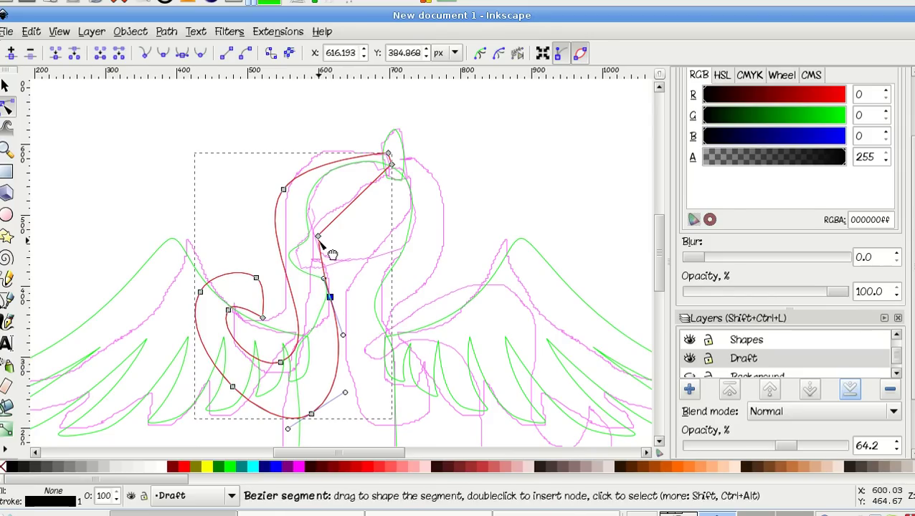
Refine the front mane's curl tip by shifting its inner curl node and handle and moving the pointed tip node slightly inward.
{"action": "left_click", "coordinate": [263, 316]}
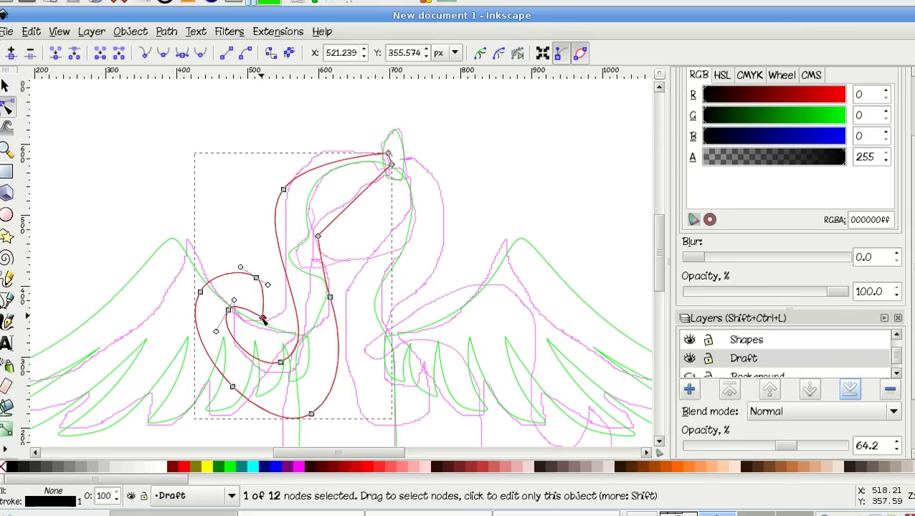
{"action": "left_click", "coordinate": [226, 306]}
{"action": "left_click_drag", "start_coordinate": [226, 306], "coordinate": [248, 273]}
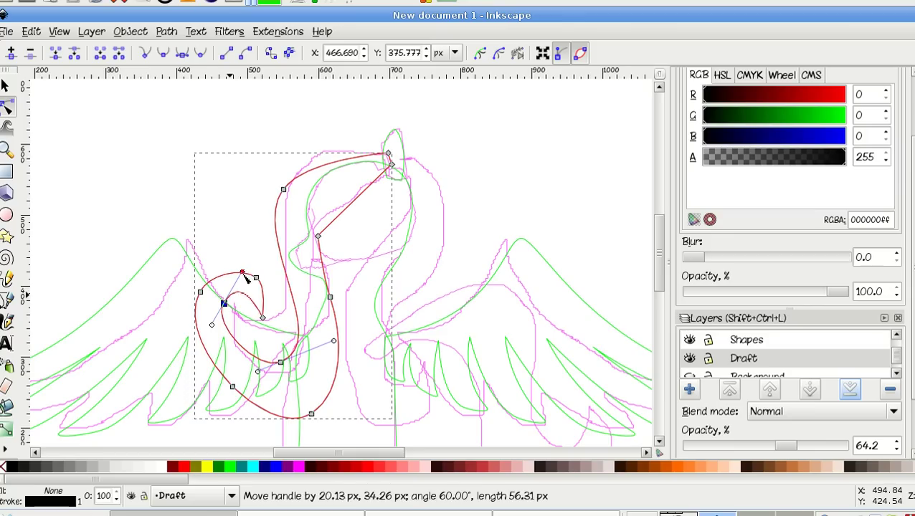
{"action": "left_click", "coordinate": [256, 278]}
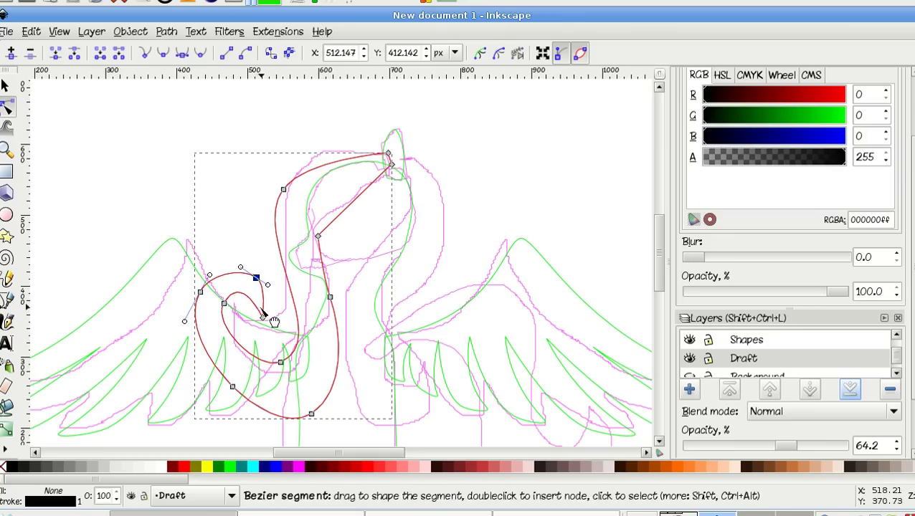
{"action": "left_click_drag", "start_coordinate": [264, 316], "coordinate": [255, 317]}
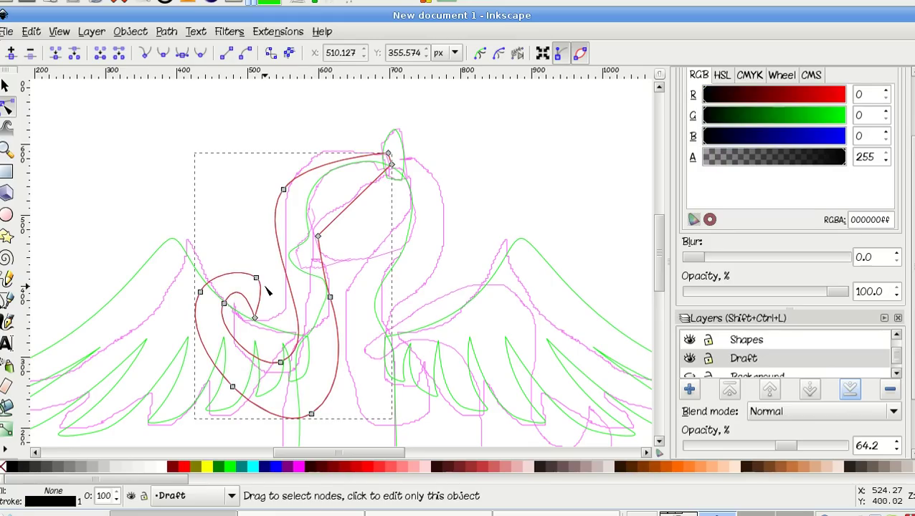
{"action": "left_click", "coordinate": [225, 304]}
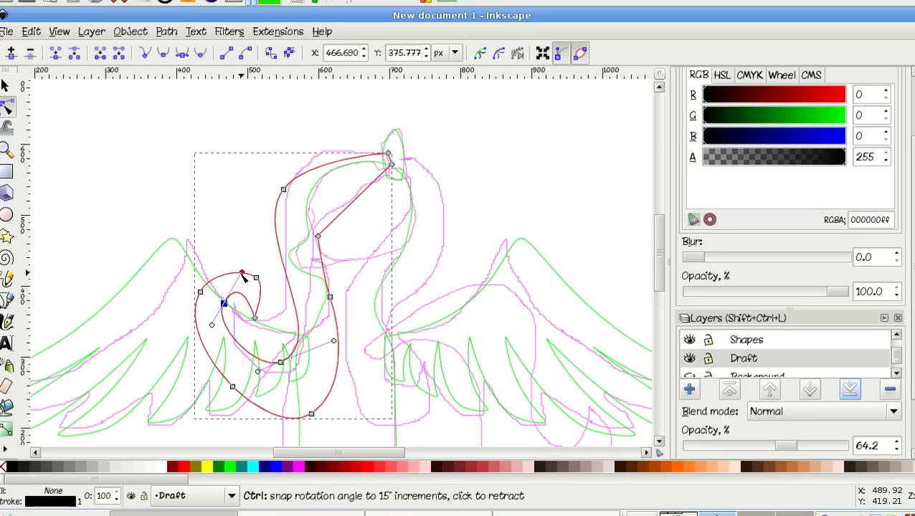
{"action": "mouse_move", "coordinate": [239, 280]}
{"action": "left_mouse_down"}
{"action": "mouse_move", "coordinate": [253, 316]}
{"action": "mouse_move", "coordinate": [257, 279]}
{"action": "mouse_move", "coordinate": [236, 284]}
{"action": "left_mouse_up"}
{"action": "left_click", "coordinate": [255, 318]}
{"action": "key", "text": "shift"}
{"action": "key", "text": "ctrl"}
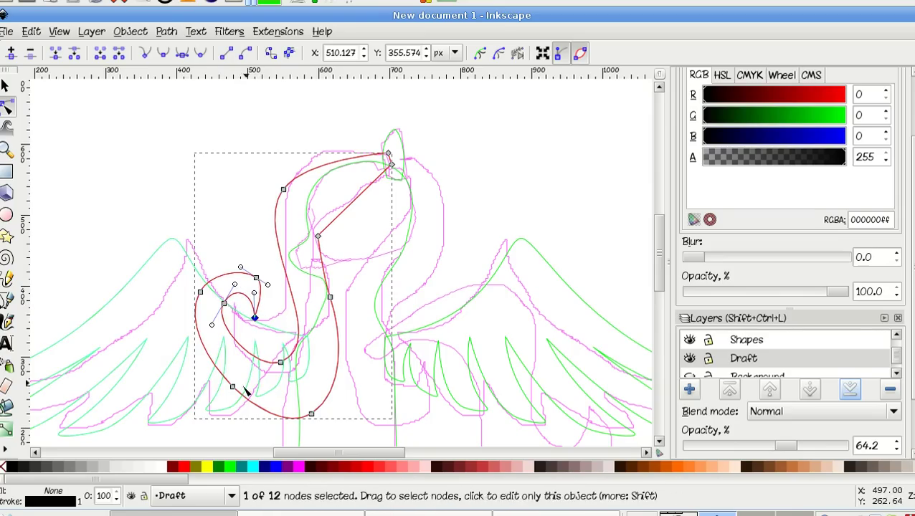
Move the front mane's lower curl node slightly outward and extend the forehead node's upper handle to give the mane a higher, rounder arc.
{"action": "left_click", "coordinate": [232, 387]}
{"action": "left_click_drag", "start_coordinate": [225, 393], "coordinate": [240, 380]}
{"action": "left_click", "coordinate": [285, 365]}
{"action": "left_click", "coordinate": [280, 363]}
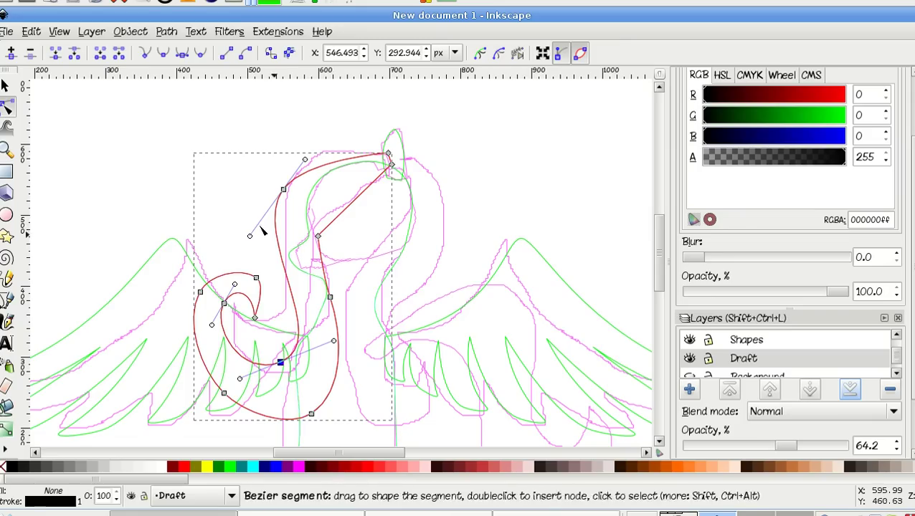
{"action": "left_click", "coordinate": [251, 186]}
{"action": "left_click", "coordinate": [284, 190]}
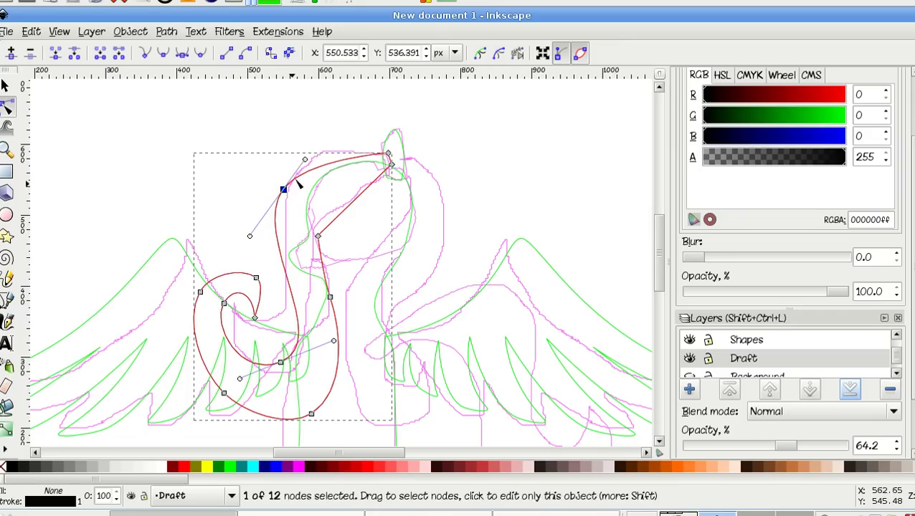
{"action": "left_click_drag", "start_coordinate": [301, 160], "coordinate": [337, 117]}
{"action": "left_click", "coordinate": [455, 164]}
Draw a closed 11-corner straight-segment path roughly following the back mane, from the ear down around its curl and back, and show its nodes for editing.
{"action": "scroll", "coordinate": [454, 165], "scroll_direction": "right", "scroll_amount": 2}
{"action": "scroll", "coordinate": [454, 165], "scroll_direction": "down", "scroll_amount": 1}
{"action": "scroll", "coordinate": [454, 164], "scroll_direction": "right", "scroll_amount": 1}
{"action": "scroll", "coordinate": [455, 164], "scroll_direction": "down", "scroll_amount": 1}
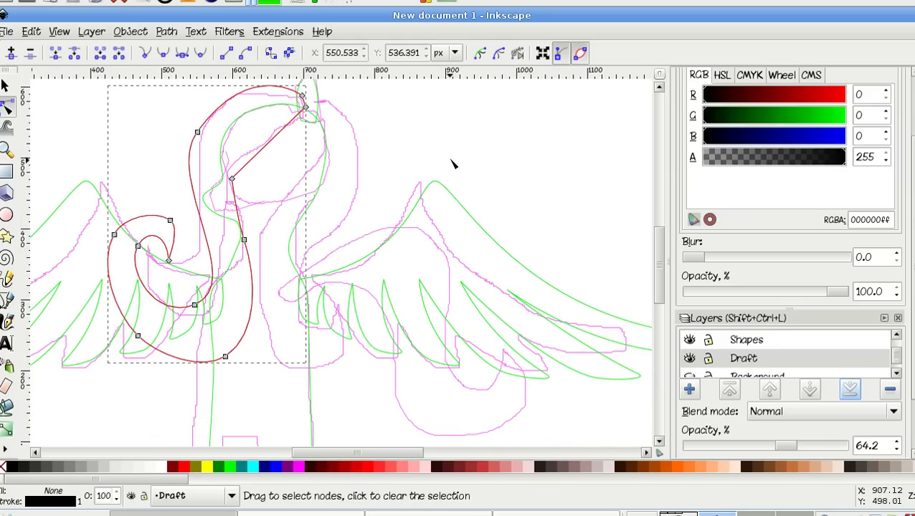
{"action": "left_click", "coordinate": [427, 130]}
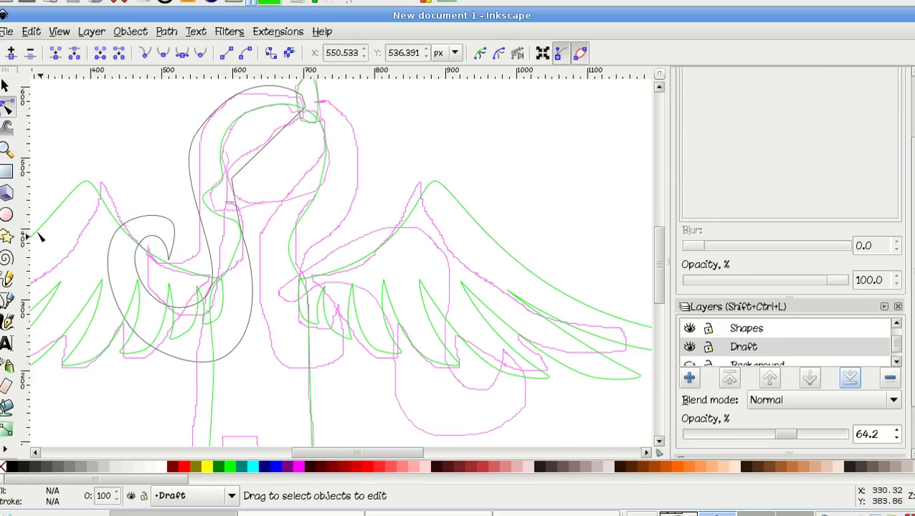
{"action": "left_click", "coordinate": [159, 242]}
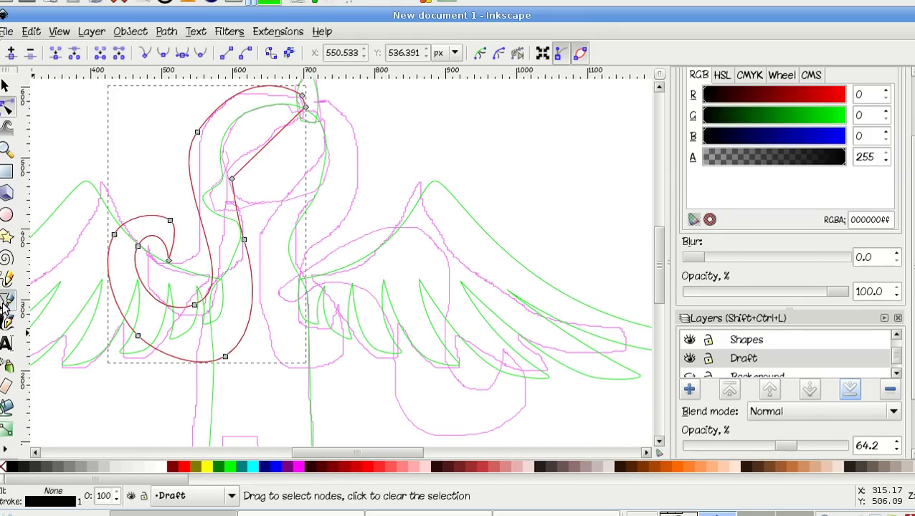
{"action": "left_click", "coordinate": [6, 302]}
{"action": "scroll", "coordinate": [373, 170], "scroll_direction": "up", "scroll_amount": 2}
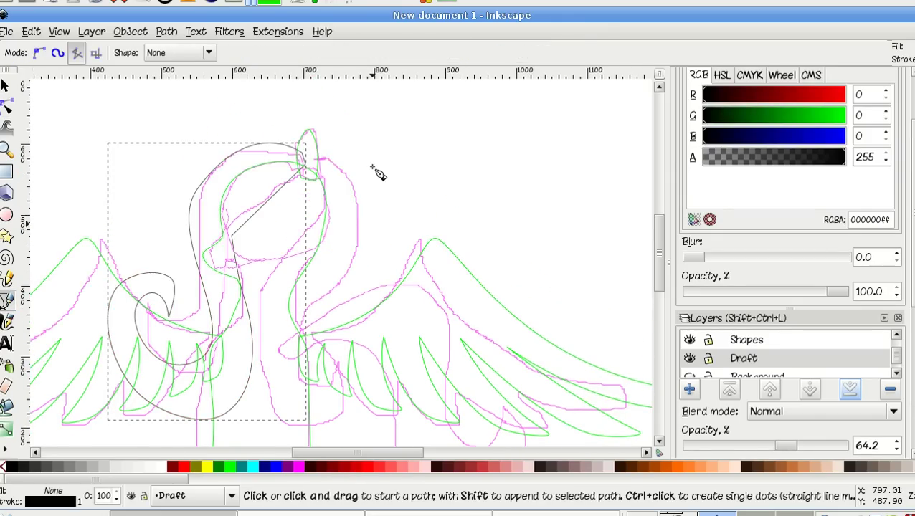
{"action": "left_click", "coordinate": [317, 157]}
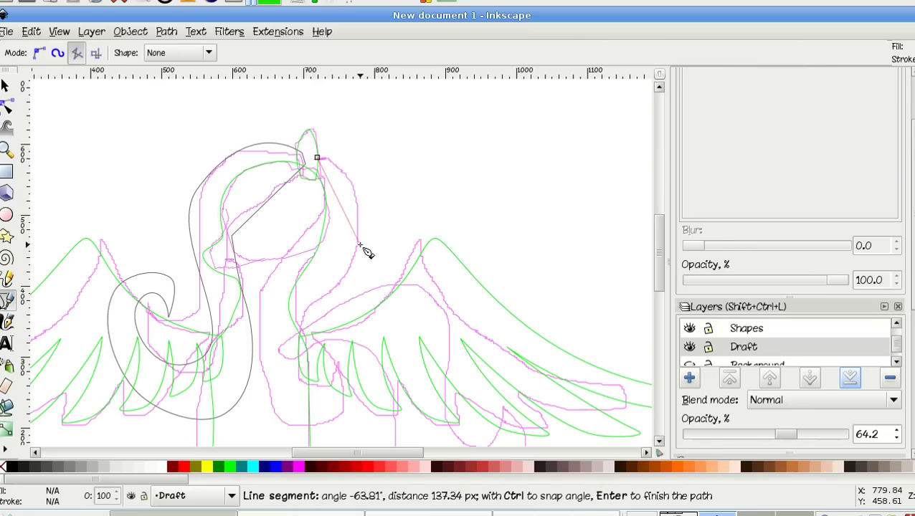
{"action": "left_click", "coordinate": [359, 243]}
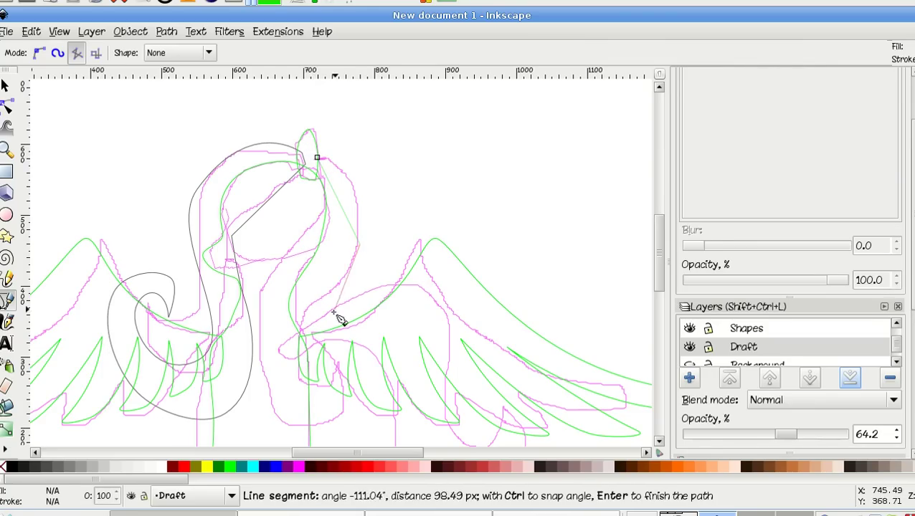
{"action": "left_click", "coordinate": [302, 375]}
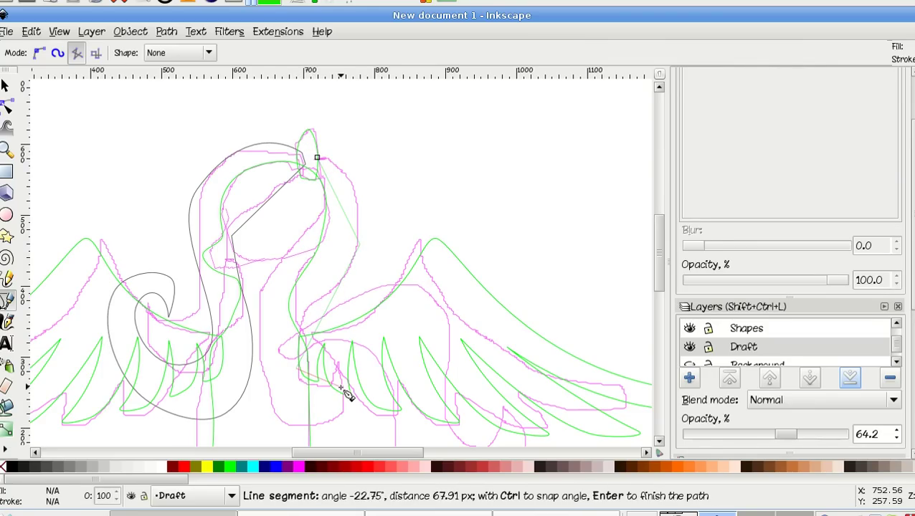
{"action": "left_click", "coordinate": [349, 394]}
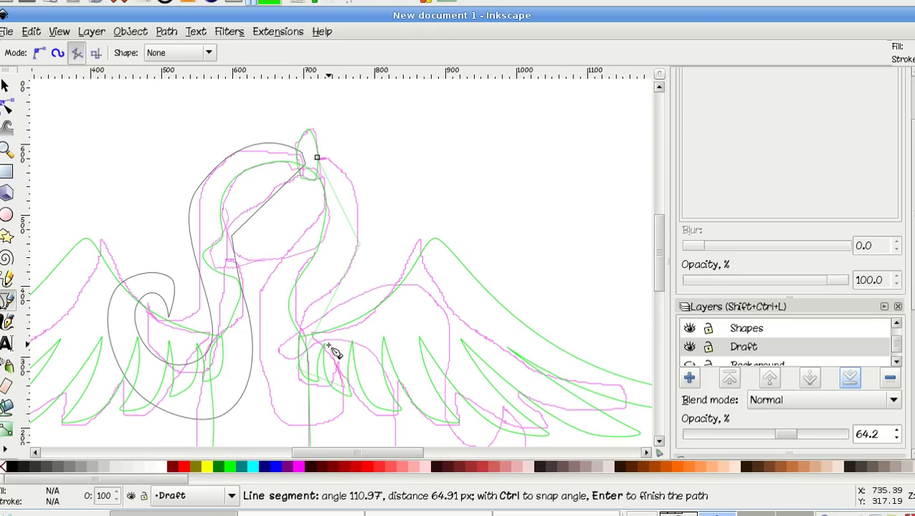
{"action": "left_click", "coordinate": [331, 347]}
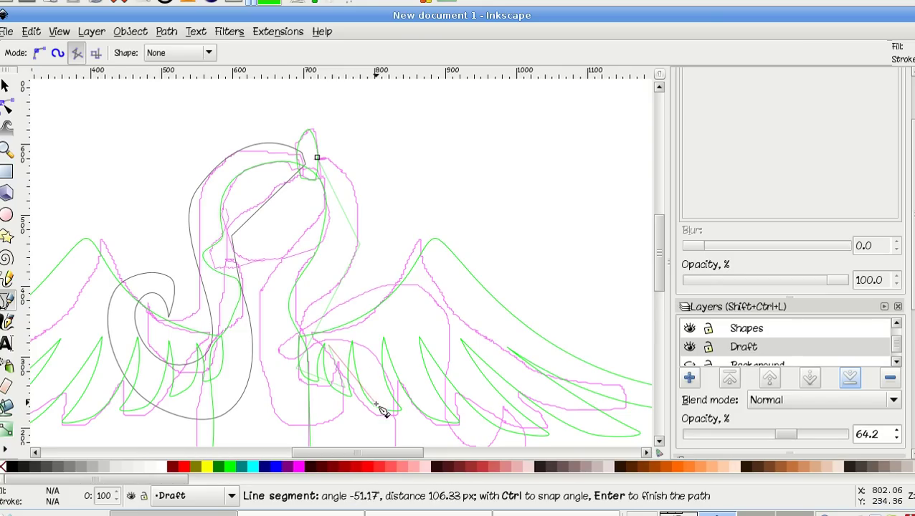
{"action": "left_click", "coordinate": [368, 393]}
{"action": "left_click", "coordinate": [342, 434]}
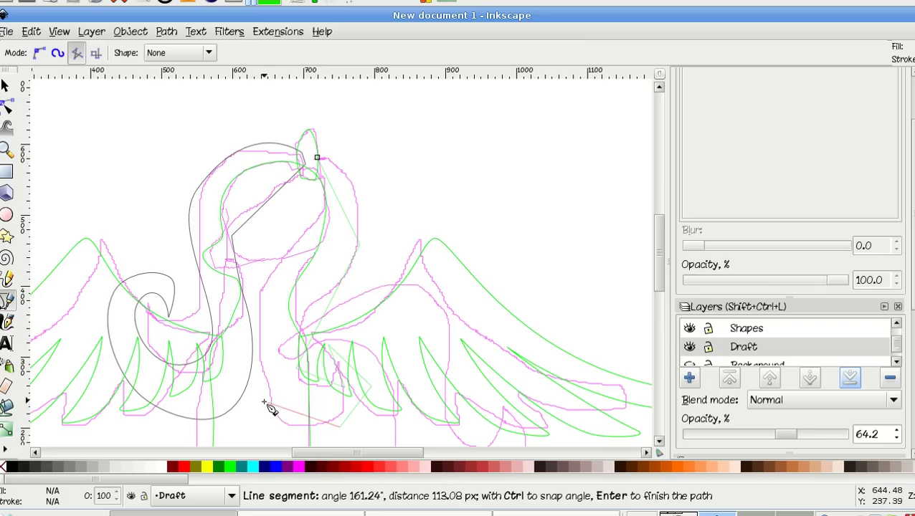
{"action": "left_click", "coordinate": [258, 399]}
{"action": "left_click", "coordinate": [255, 305]}
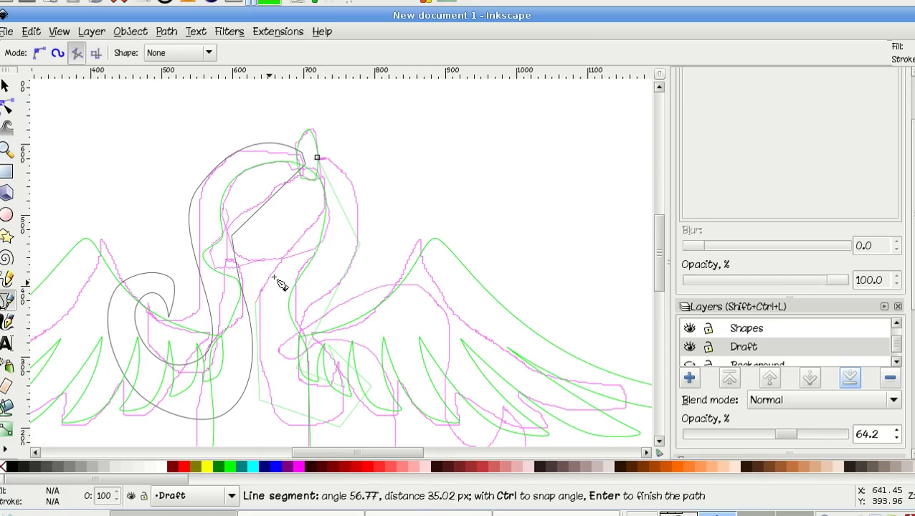
{"action": "left_click", "coordinate": [327, 243]}
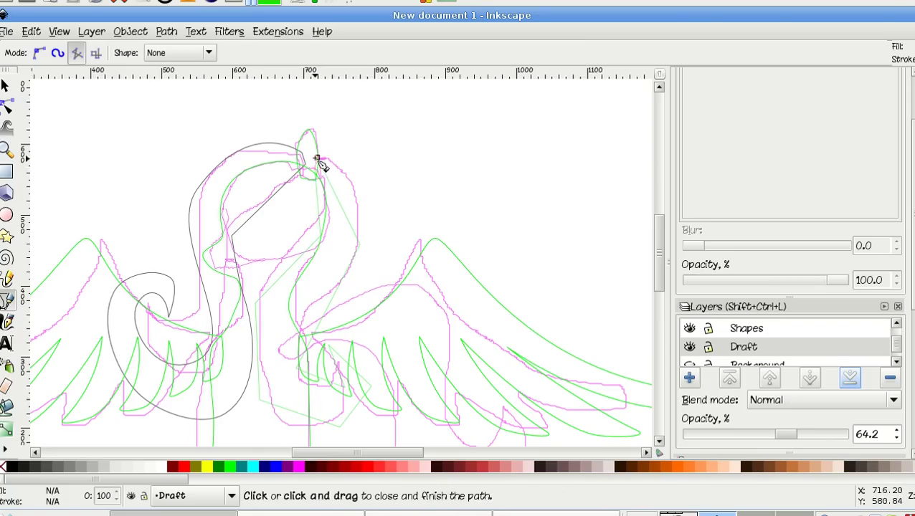
{"action": "left_click", "coordinate": [316, 157]}
{"action": "left_click", "coordinate": [6, 107]}
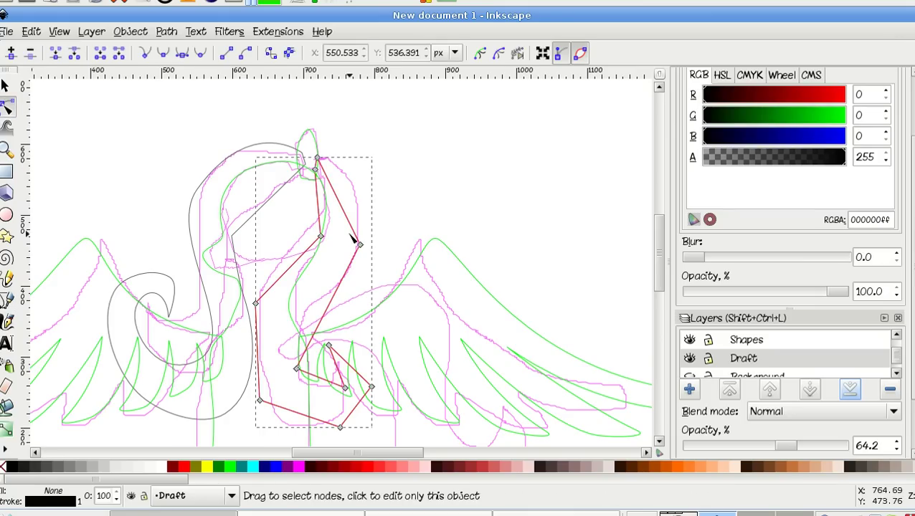
Smooth the back mane path's nodes along its outer edge, curl and neck edge, keeping the curl tip and ear ends as corners.
{"action": "left_click", "coordinate": [360, 245], "text": "ctrl"}
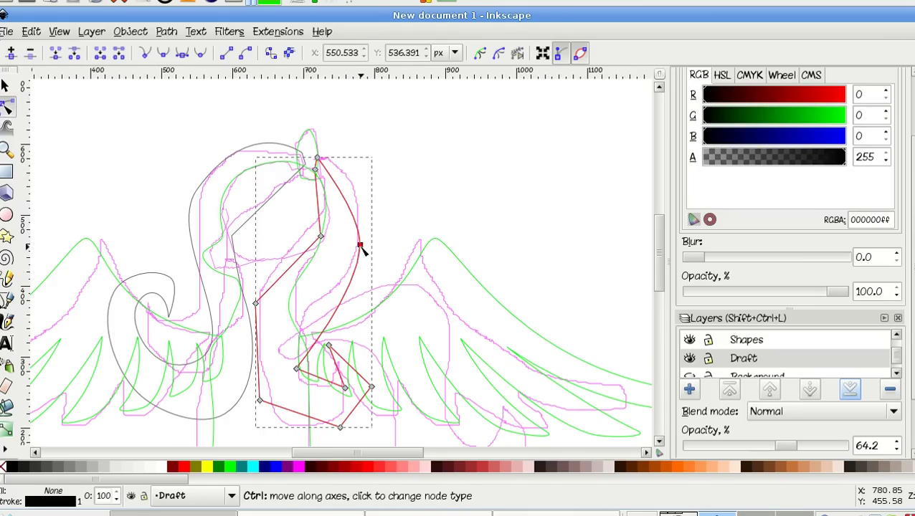
{"action": "left_click", "coordinate": [296, 369], "text": "ctrl"}
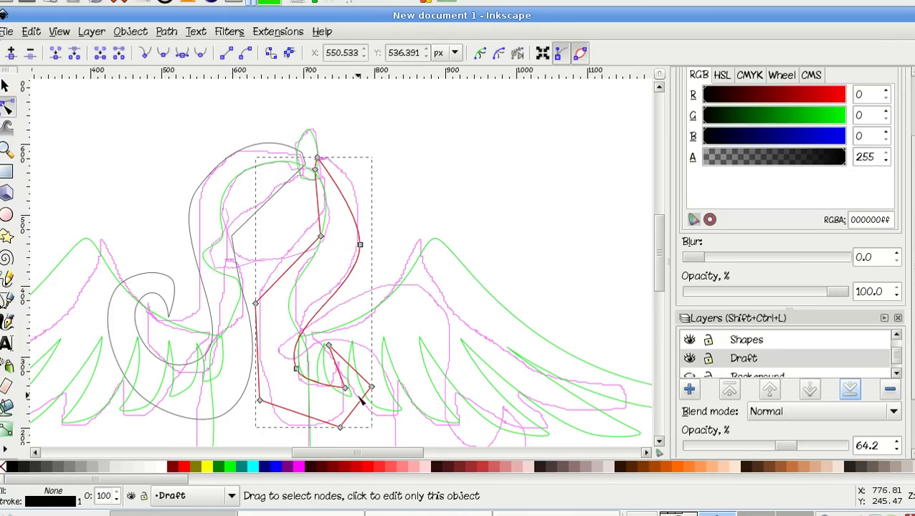
{"action": "left_click", "coordinate": [346, 388], "text": "ctrl"}
{"action": "left_click", "coordinate": [372, 388], "text": "ctrl"}
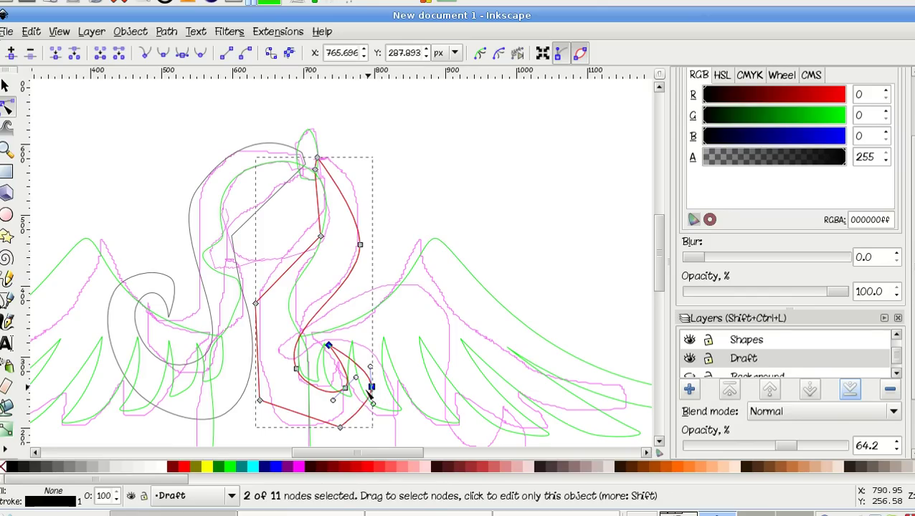
{"action": "left_click", "coordinate": [341, 427], "text": "ctrl"}
{"action": "left_click", "coordinate": [260, 400], "text": "ctrl"}
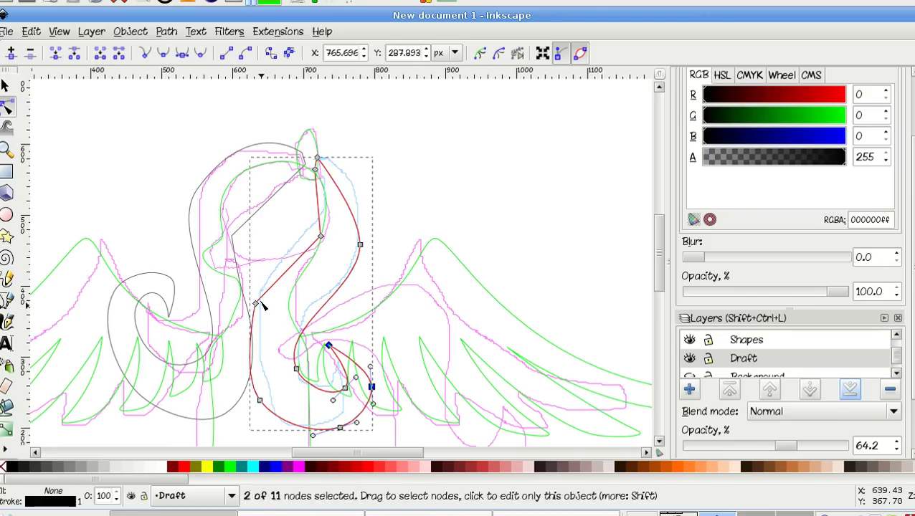
{"action": "left_click", "coordinate": [255, 304], "text": "ctrl"}
{"action": "left_click", "coordinate": [321, 237], "text": "ctrl"}
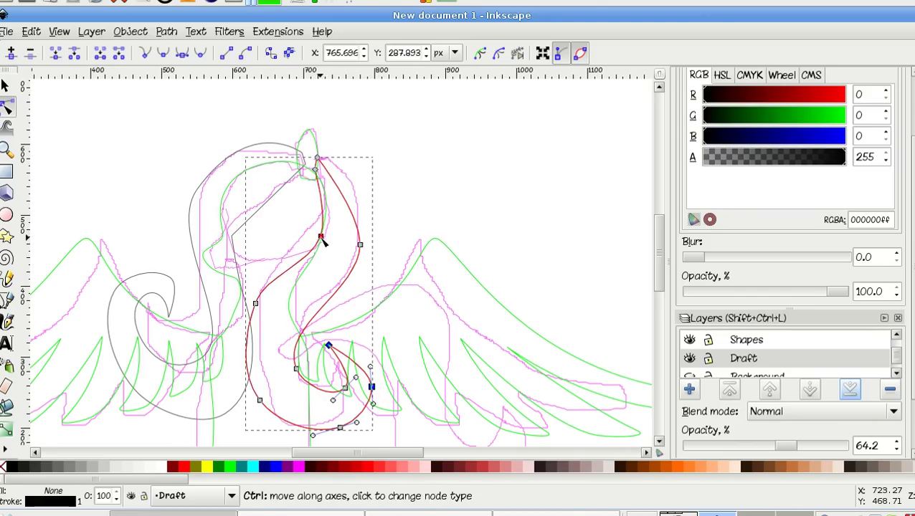
Round the back mane's outer edge near the ear and shift its curl tip slightly inward, curving the tip's outer side with its handle.
{"action": "left_click_drag", "start_coordinate": [319, 159], "coordinate": [357, 188]}
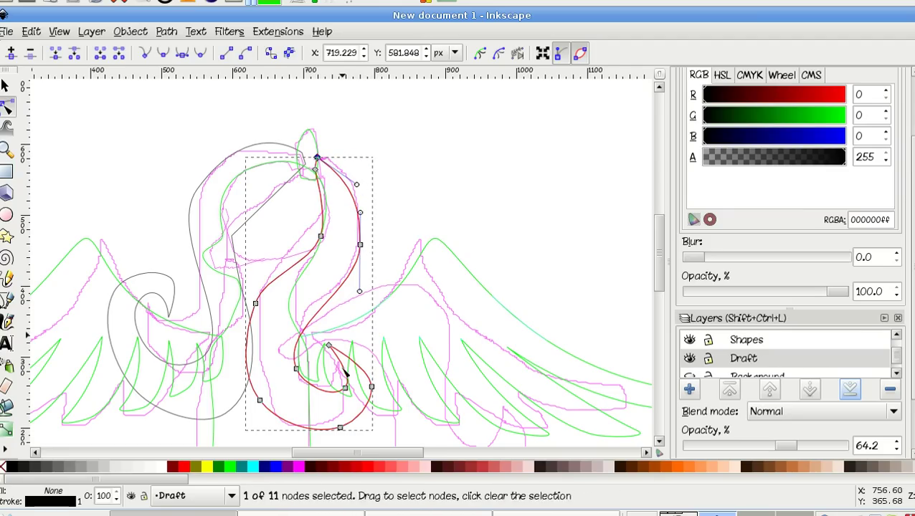
{"action": "left_click", "coordinate": [344, 388]}
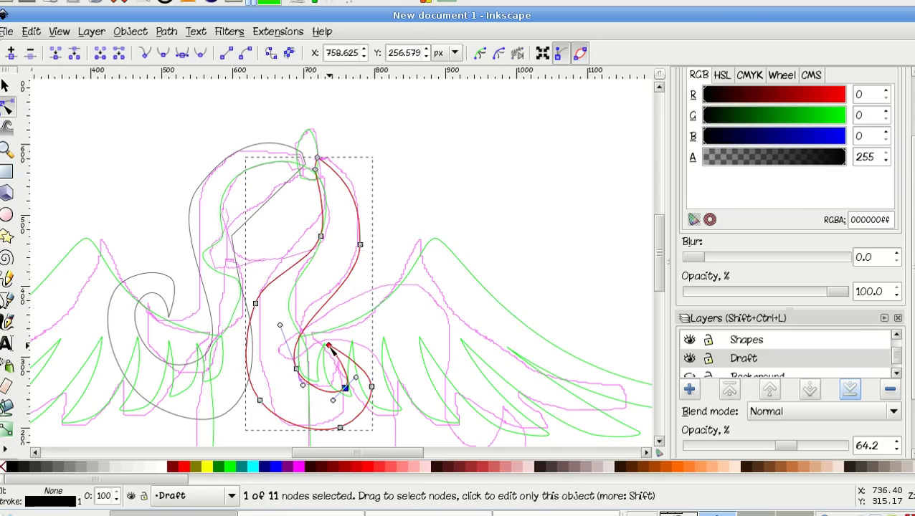
{"action": "left_click", "coordinate": [329, 347]}
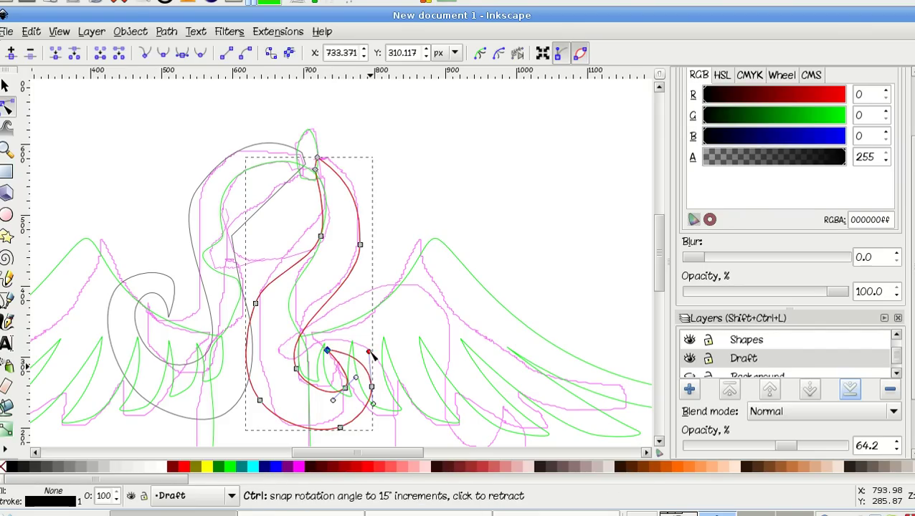
{"action": "left_click_drag", "start_coordinate": [372, 350], "coordinate": [357, 371]}
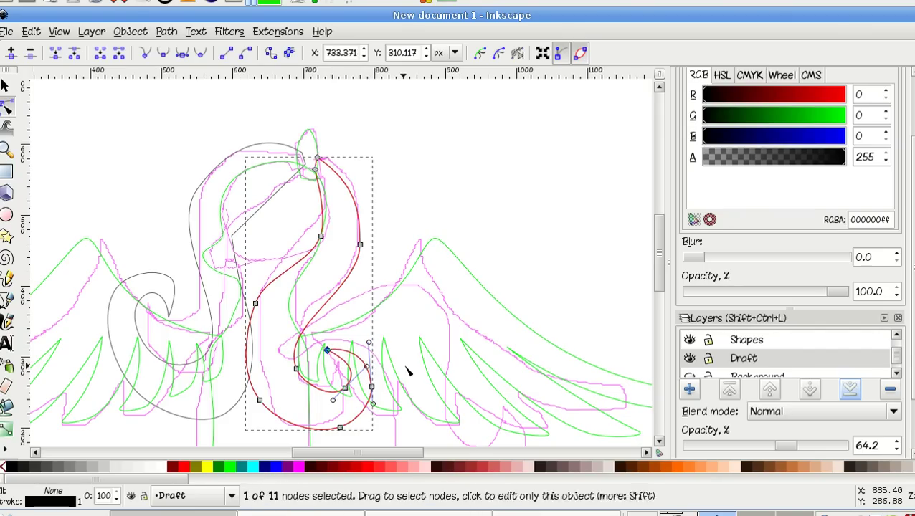
{"action": "scroll", "coordinate": [409, 373], "scroll_direction": "down", "scroll_amount": 1}
{"action": "left_click", "coordinate": [341, 399]}
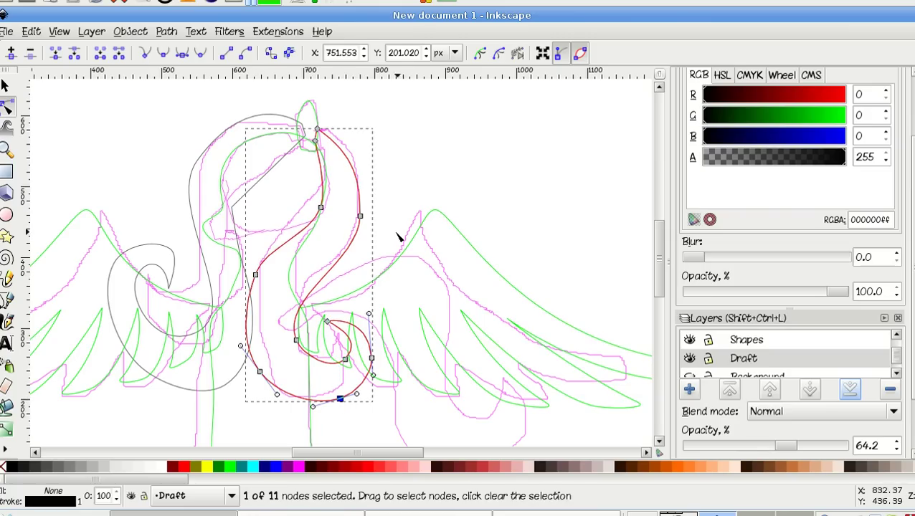
Move the back mane's two neck-edge nodes slightly inward and adjust the upper handle of its inner curl node.
{"action": "left_click", "coordinate": [256, 276]}
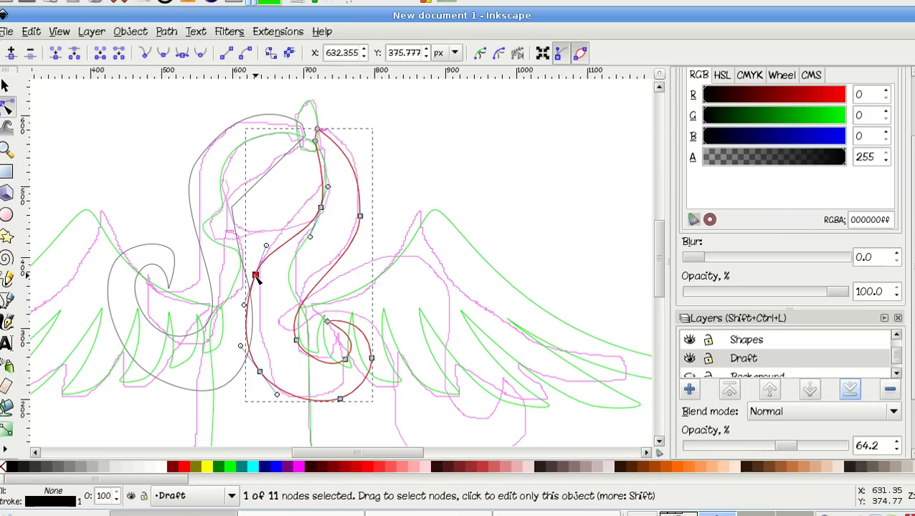
{"action": "left_click_drag", "start_coordinate": [255, 276], "coordinate": [263, 275]}
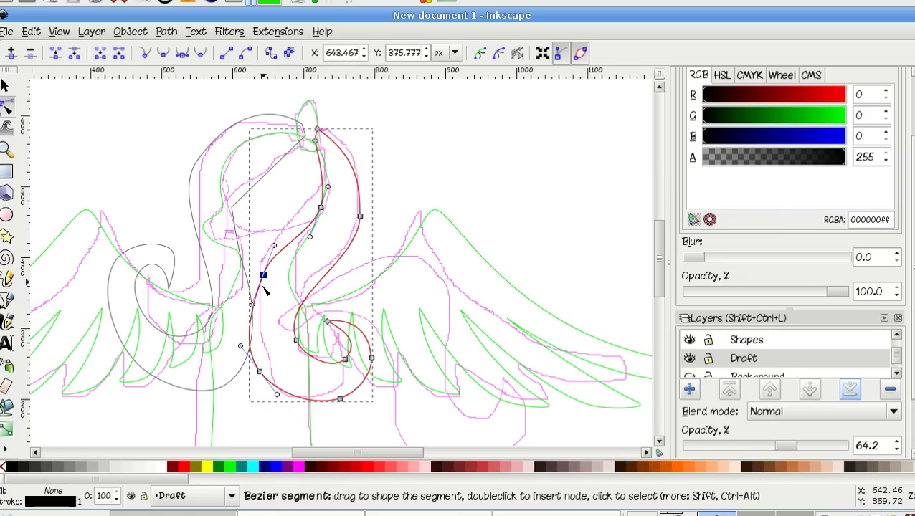
{"action": "left_click_drag", "start_coordinate": [260, 370], "coordinate": [270, 372]}
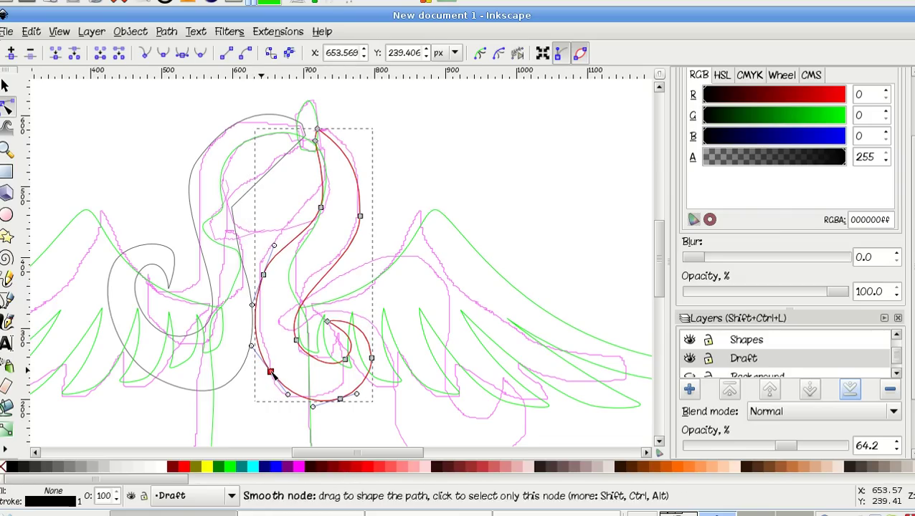
{"action": "left_click", "coordinate": [295, 339]}
{"action": "left_click_drag", "start_coordinate": [281, 297], "coordinate": [283, 283]}
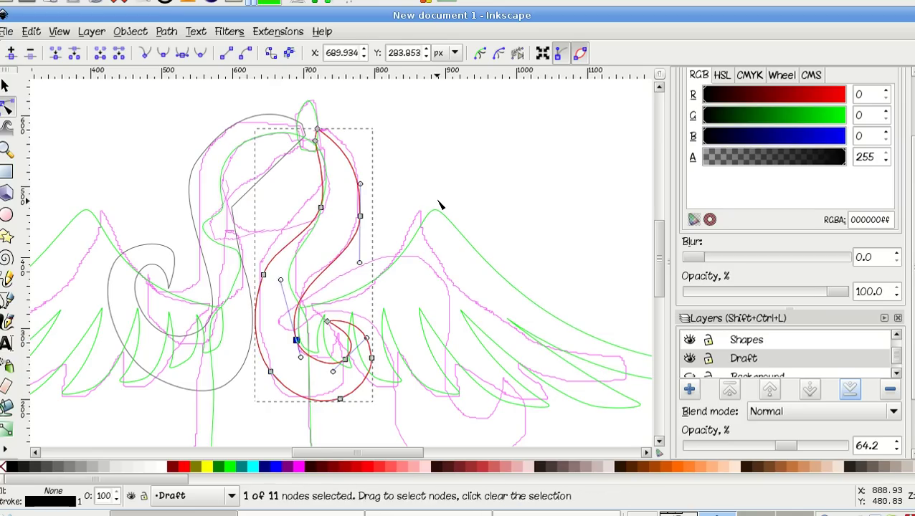
{"action": "left_click", "coordinate": [424, 167]}
{"action": "left_click", "coordinate": [425, 167]}
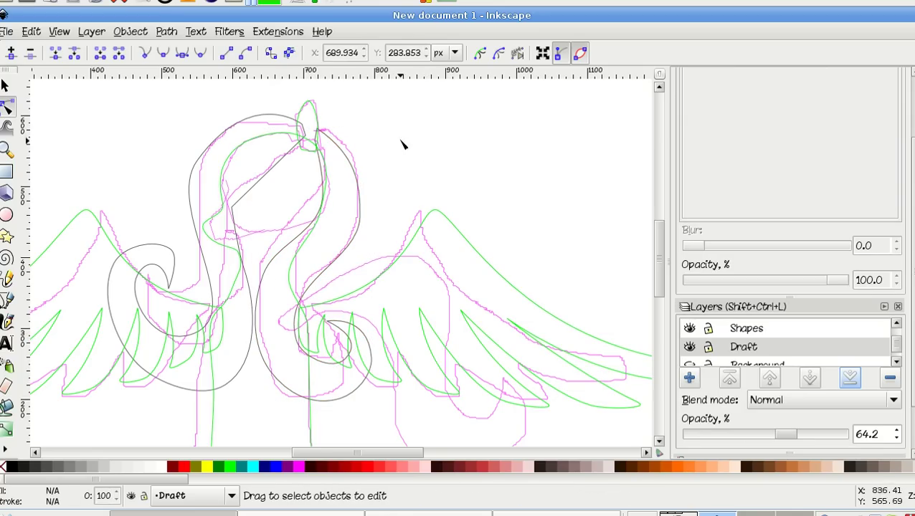
{"action": "scroll", "coordinate": [400, 143], "scroll_direction": "down", "scroll_amount": 1}
{"action": "scroll", "coordinate": [400, 143], "scroll_direction": "right", "scroll_amount": 1}
{"action": "scroll", "coordinate": [401, 144], "scroll_direction": "down", "scroll_amount": 1}
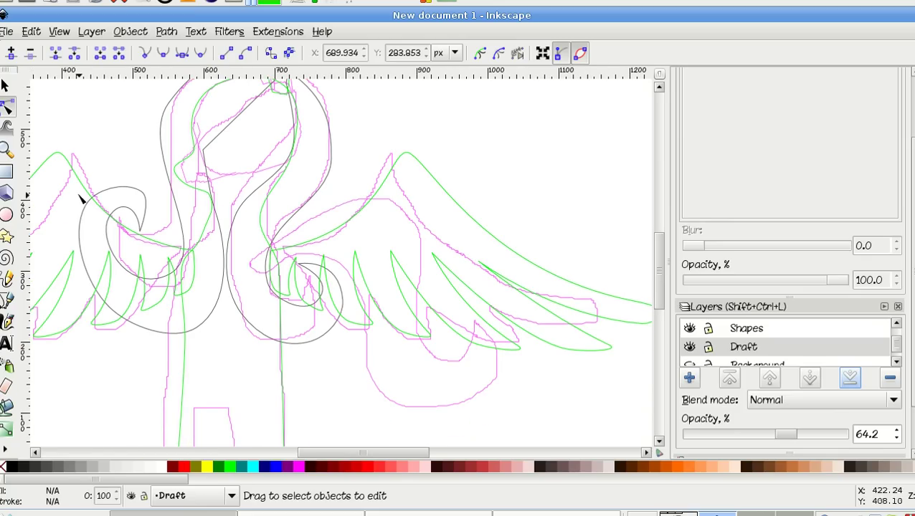
{"action": "left_click", "coordinate": [7, 301]}
{"action": "left_click", "coordinate": [268, 248]}
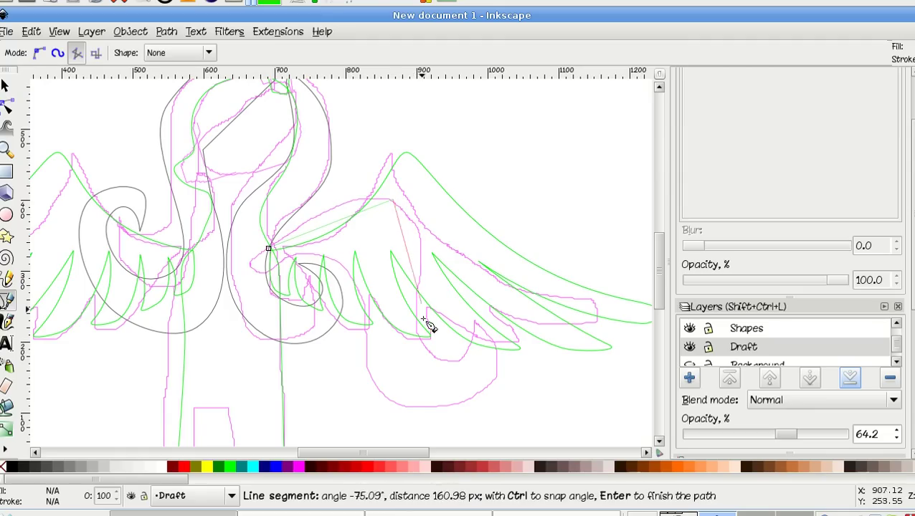
{"action": "left_click", "coordinate": [419, 389]}
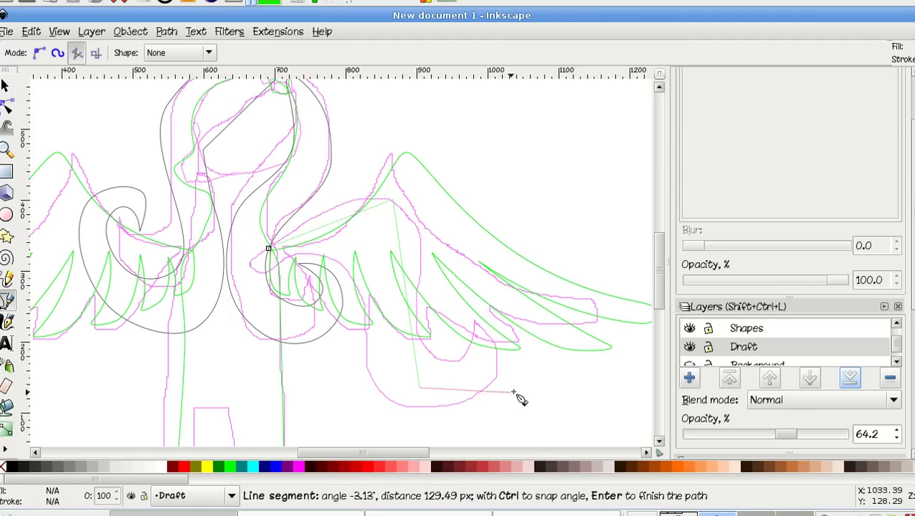
{"action": "left_click", "coordinate": [513, 303]}
{"action": "scroll", "coordinate": [527, 391], "scroll_direction": "down", "scroll_amount": 2}
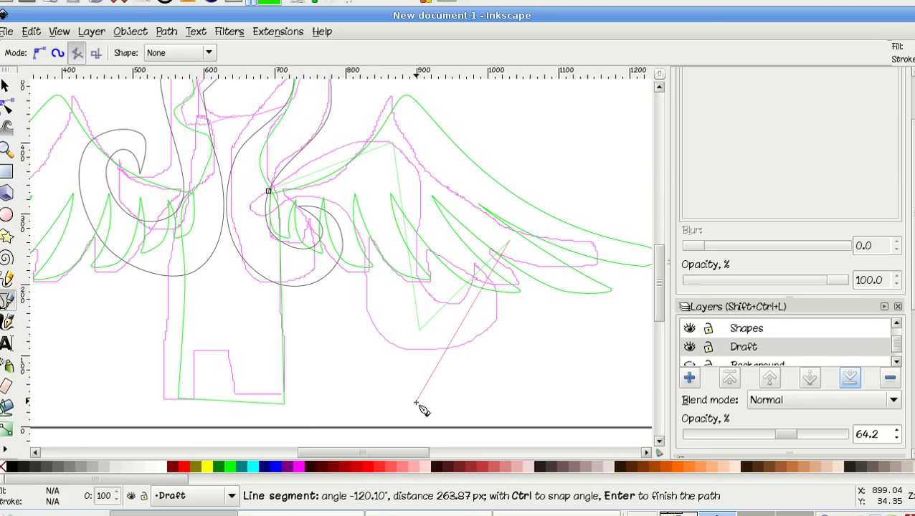
{"action": "key", "text": "Escape"}
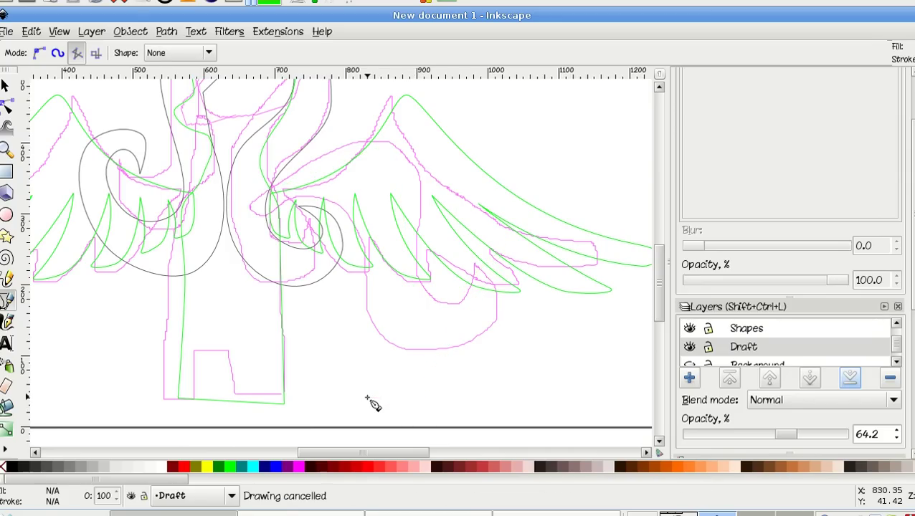
Draw a closed 12-corner straight-segment path roughly following the draft's tail, from its base over the top, around the curl and back.
{"action": "left_click", "coordinate": [266, 192]}
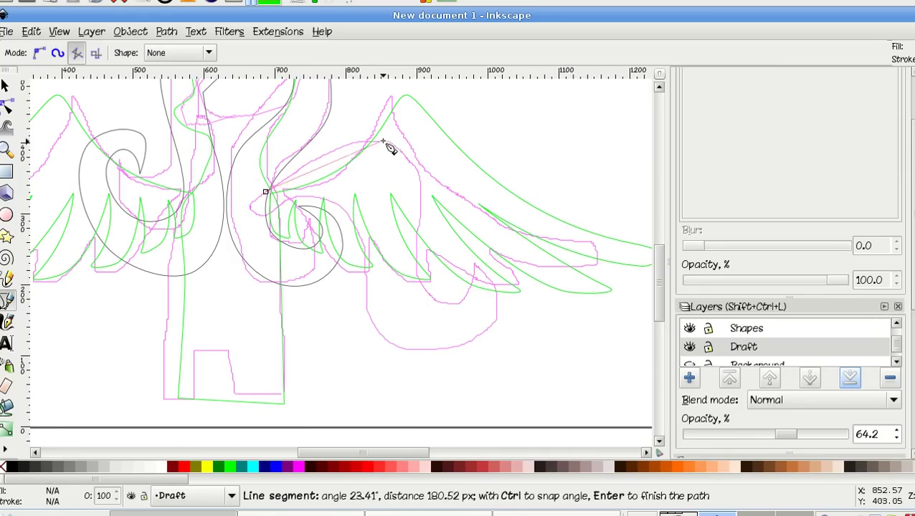
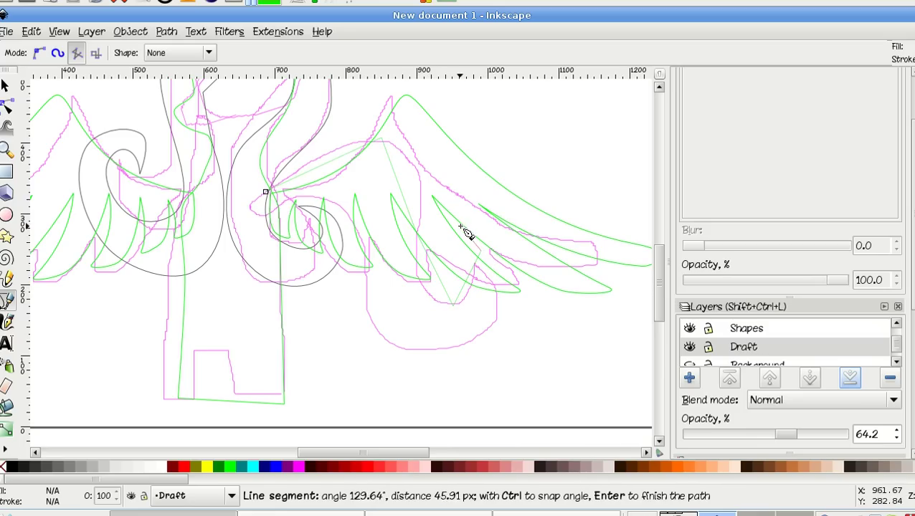
{"action": "left_click", "coordinate": [513, 246]}
{"action": "left_click", "coordinate": [497, 336]}
{"action": "left_click", "coordinate": [394, 348]}
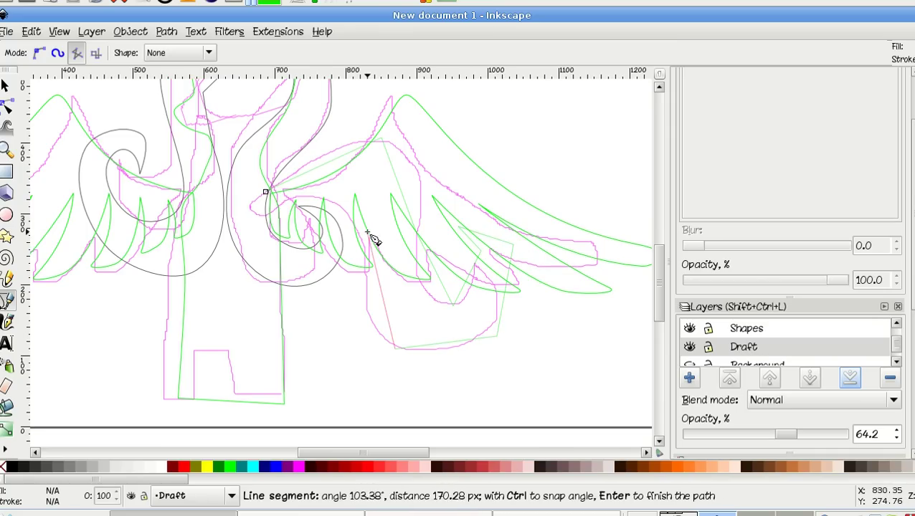
{"action": "left_click", "coordinate": [371, 231]}
{"action": "left_click", "coordinate": [294, 204]}
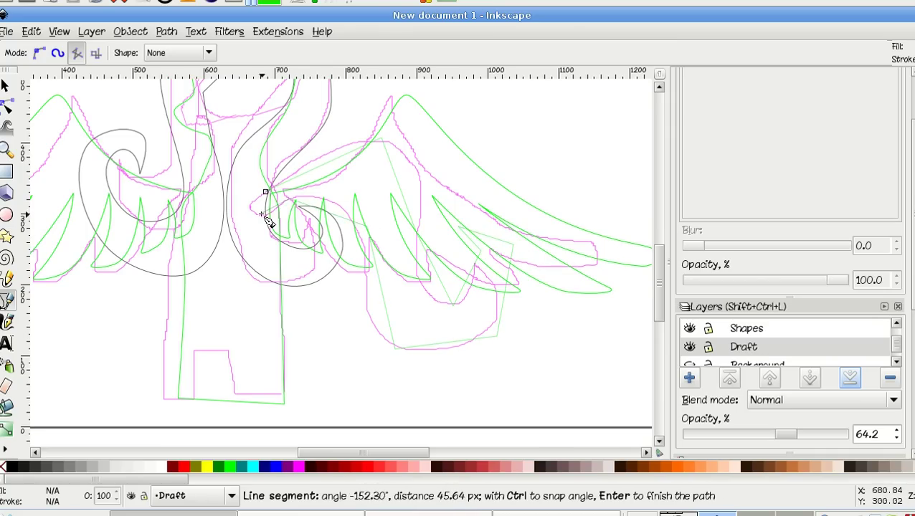
{"action": "left_click", "coordinate": [265, 193]}
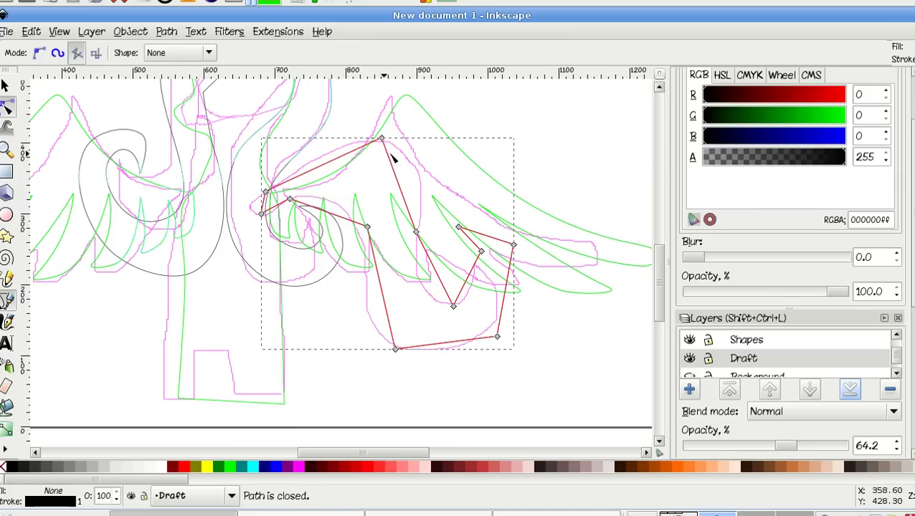
Smooth the tail path's nodes along its top, curl and underside, keeping the curl tip and the two base ends as corners.
{"action": "key", "text": "n"}
{"action": "left_click", "coordinate": [381, 138], "text": "ctrl"}
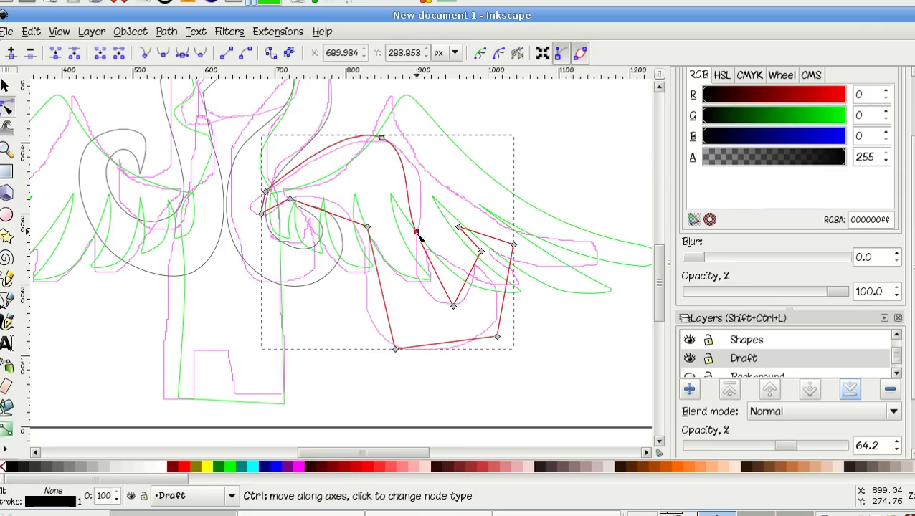
{"action": "left_click", "coordinate": [453, 306], "text": "ctrl"}
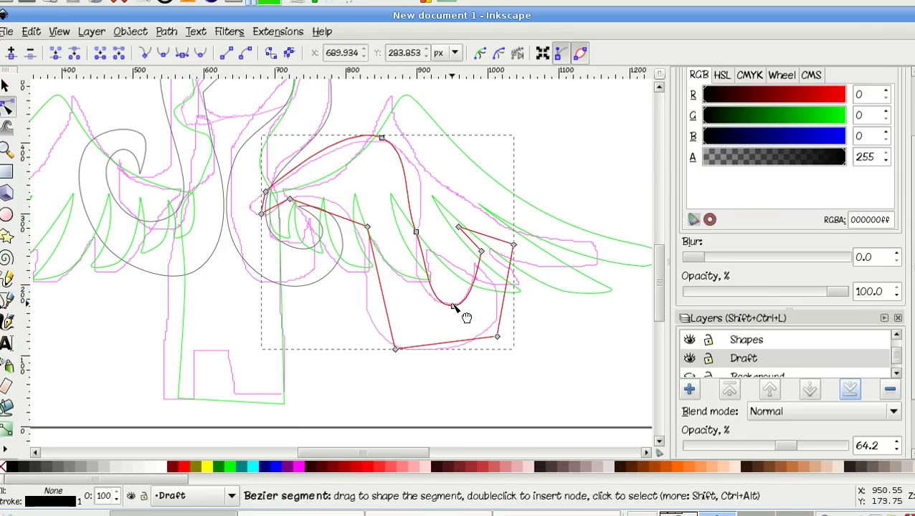
{"action": "left_click", "coordinate": [481, 252], "text": "ctrl"}
{"action": "left_click", "coordinate": [513, 245], "text": "ctrl"}
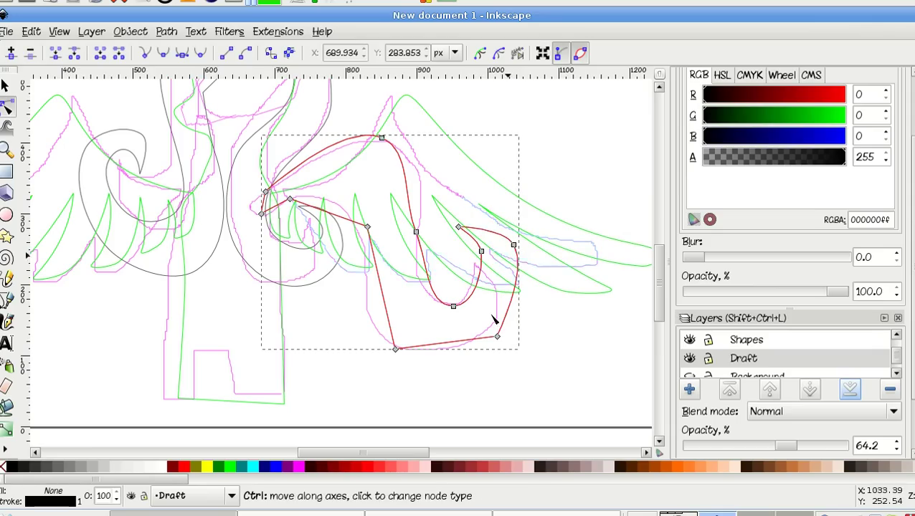
{"action": "left_click", "coordinate": [497, 336], "text": "ctrl"}
{"action": "left_click", "coordinate": [395, 349], "text": "ctrl"}
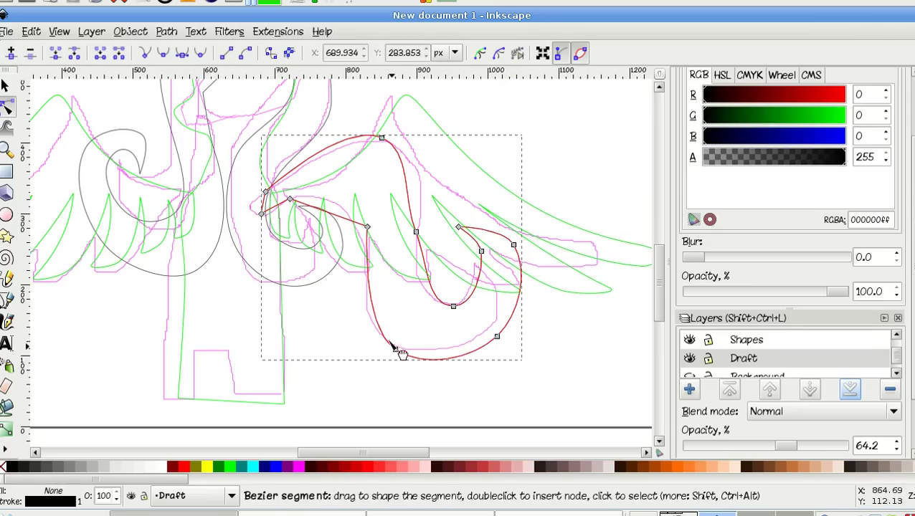
{"action": "left_click", "coordinate": [367, 227], "text": "ctrl"}
{"action": "left_click", "coordinate": [290, 199], "text": "ctrl"}
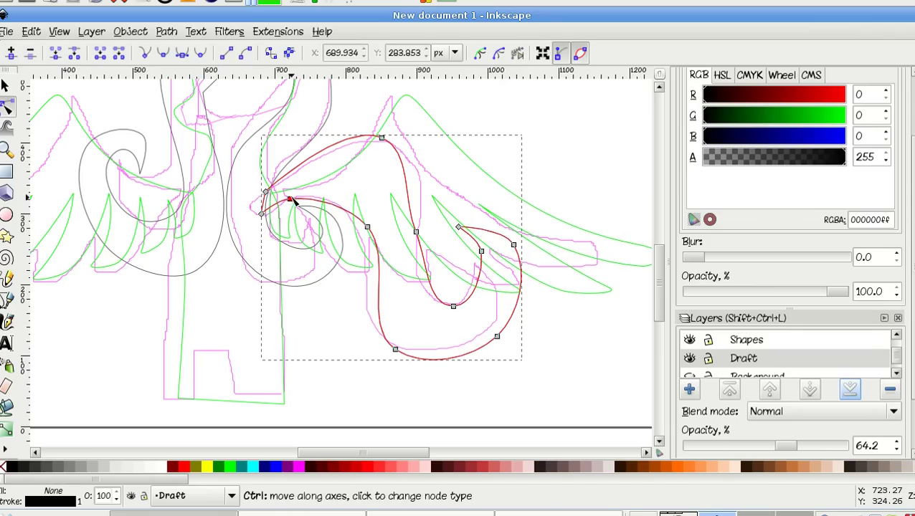
Move the tail's upper underside node slightly inward and lengthen both handles of the opposite node for a rounder bend.
{"action": "left_click", "coordinate": [367, 227]}
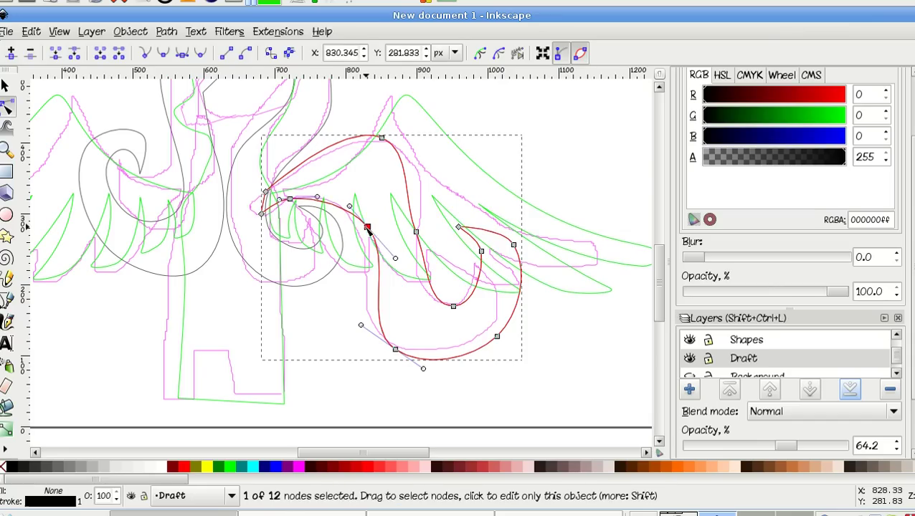
{"action": "left_click_drag", "start_coordinate": [367, 227], "coordinate": [353, 223]}
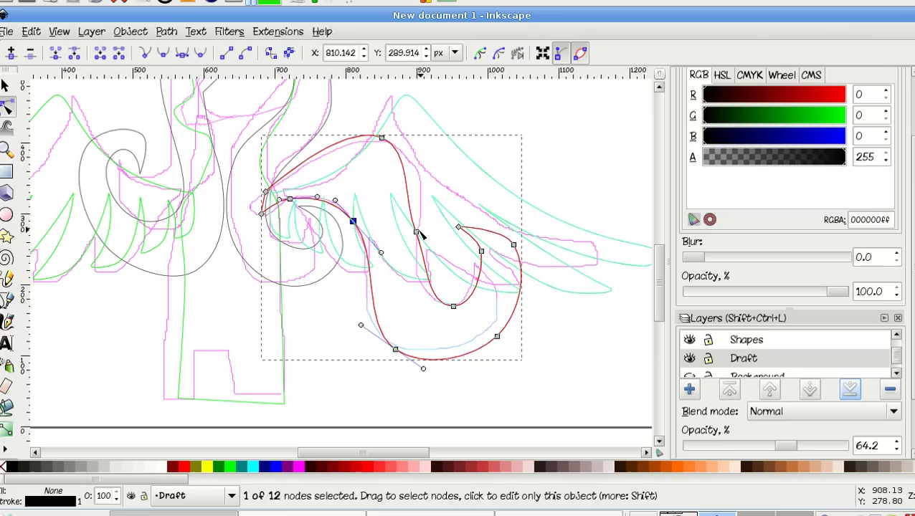
{"action": "left_click", "coordinate": [416, 232]}
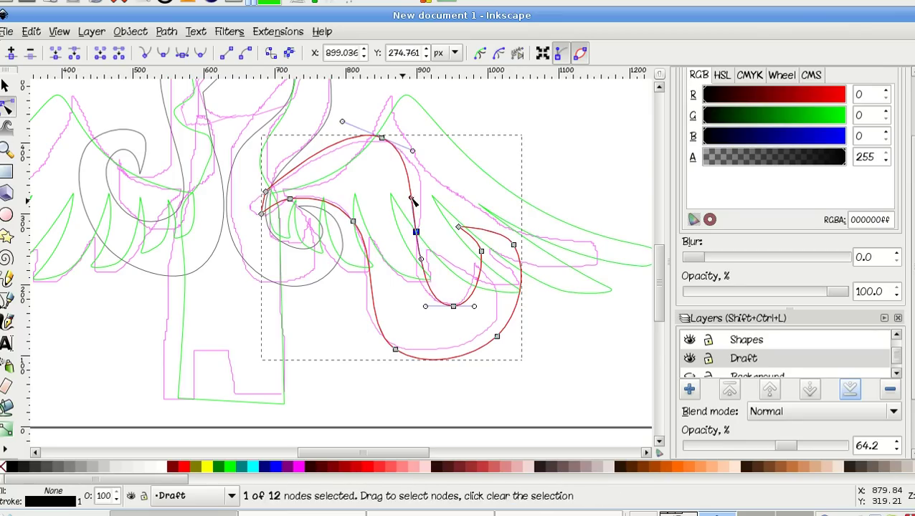
{"action": "left_click_drag", "start_coordinate": [412, 200], "coordinate": [430, 174]}
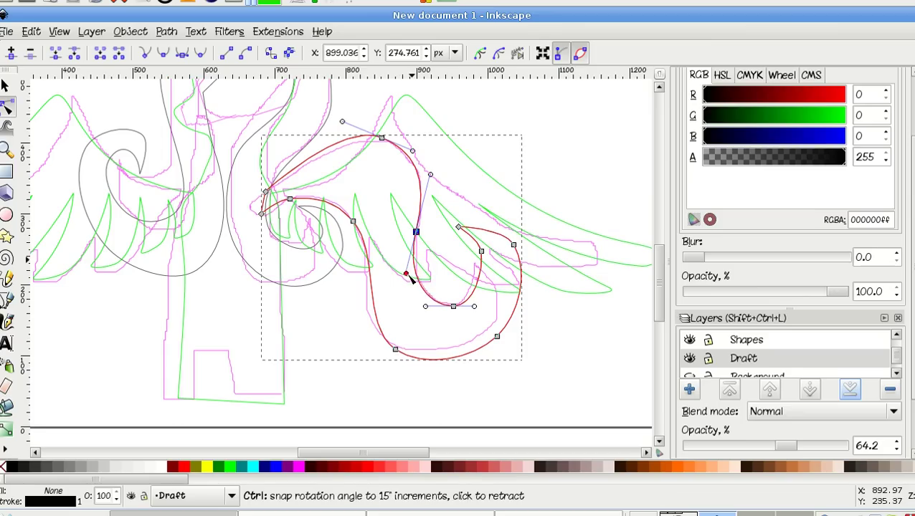
{"action": "left_click_drag", "start_coordinate": [410, 276], "coordinate": [408, 281]}
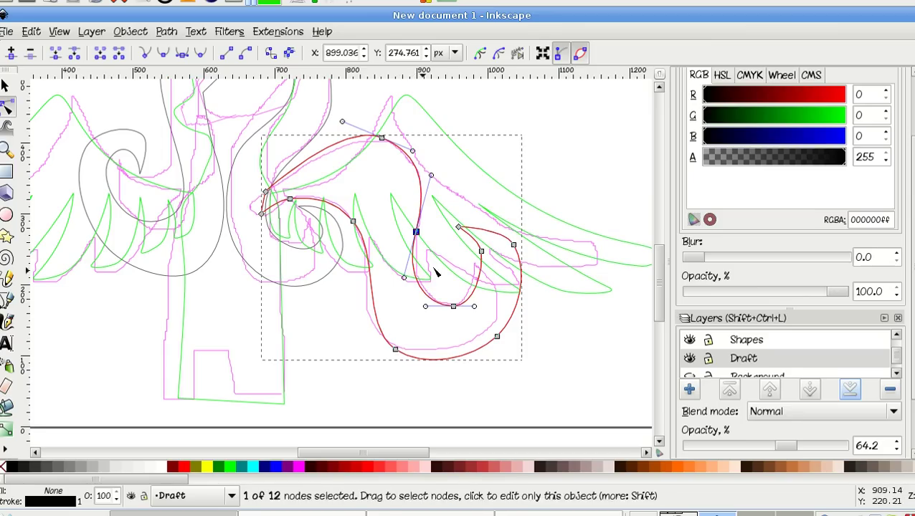
Refine the tail's curl by shifting its inner node and pointed tip slightly inward and rounding the outer curve with the adjacent handle.
{"action": "left_click", "coordinate": [459, 228]}
{"action": "left_click", "coordinate": [481, 251]}
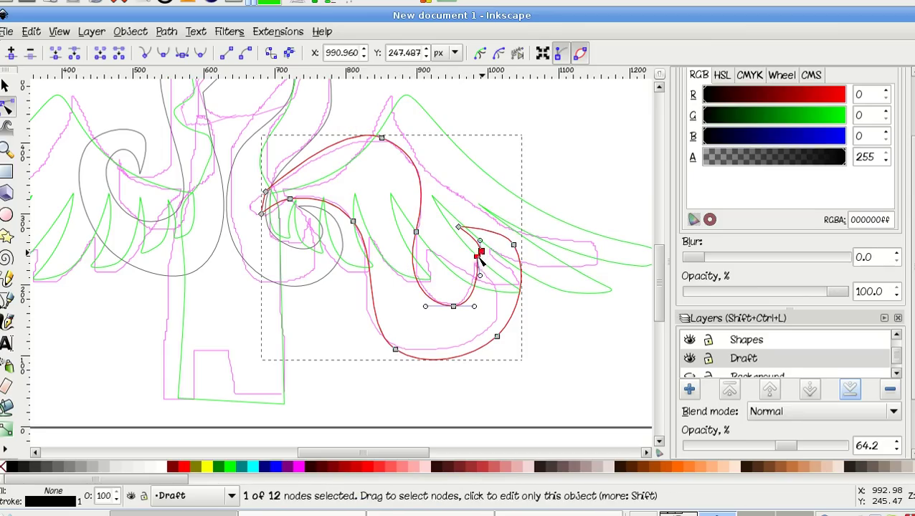
{"action": "left_click_drag", "start_coordinate": [478, 256], "coordinate": [473, 261]}
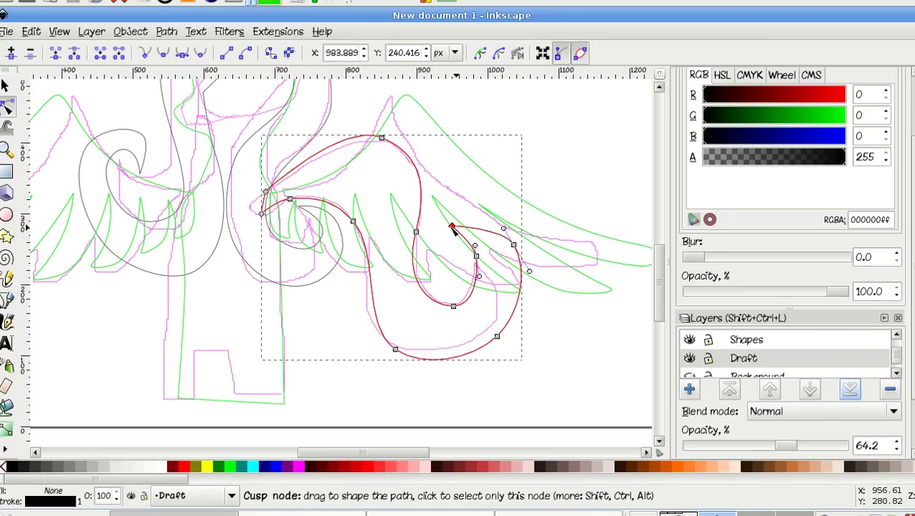
{"action": "left_click_drag", "start_coordinate": [452, 228], "coordinate": [493, 211]}
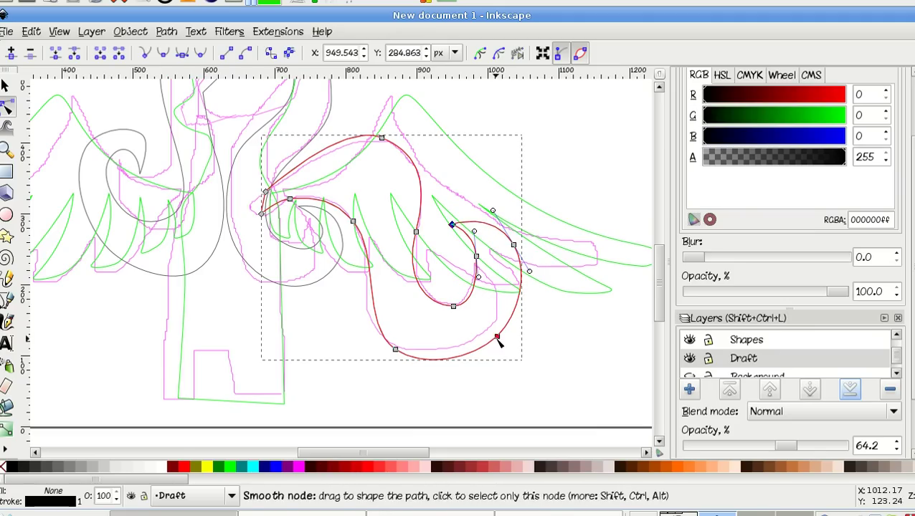
{"action": "left_click", "coordinate": [497, 338]}
{"action": "left_click", "coordinate": [534, 353]}
{"action": "left_click", "coordinate": [534, 354]}
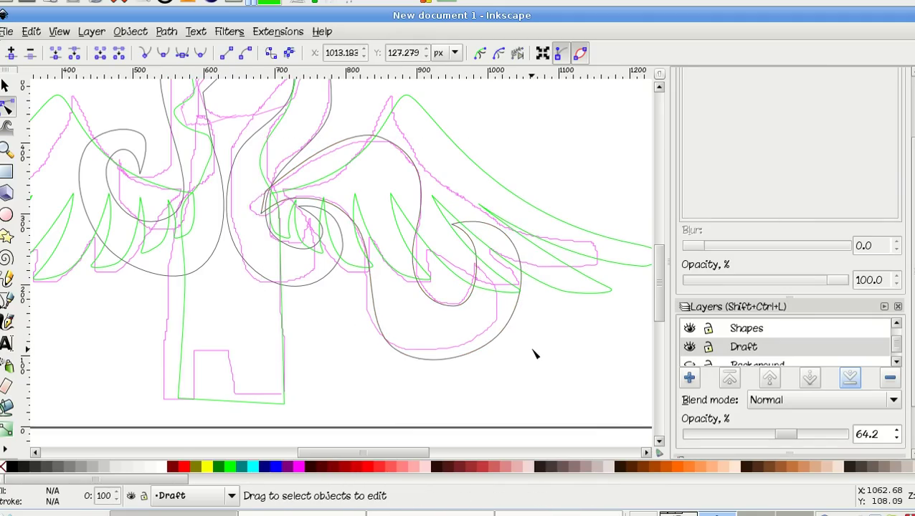
Add a new layer named "I REALLY LIKE HER MANE" directly above the Shapes layer.
{"action": "key", "text": "5"}
{"action": "left_click", "coordinate": [511, 347]}
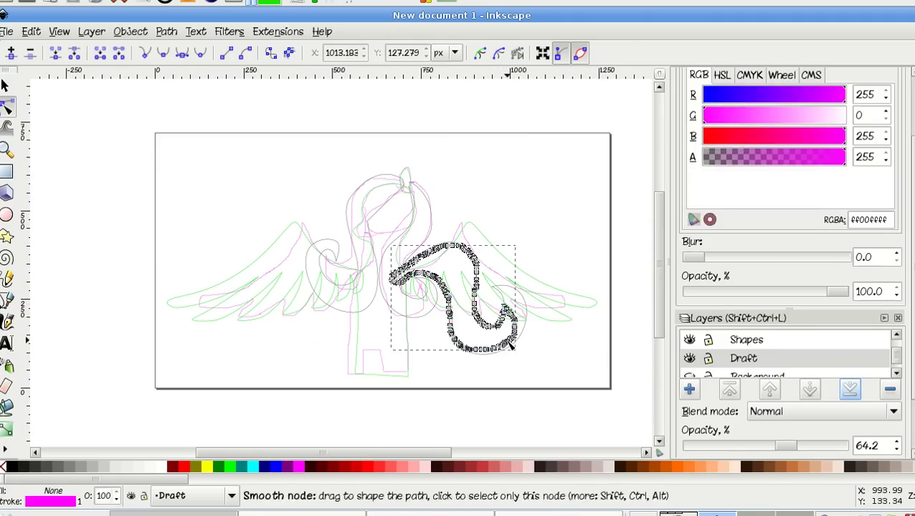
{"action": "left_click", "coordinate": [462, 312]}
{"action": "left_click", "coordinate": [441, 365]}
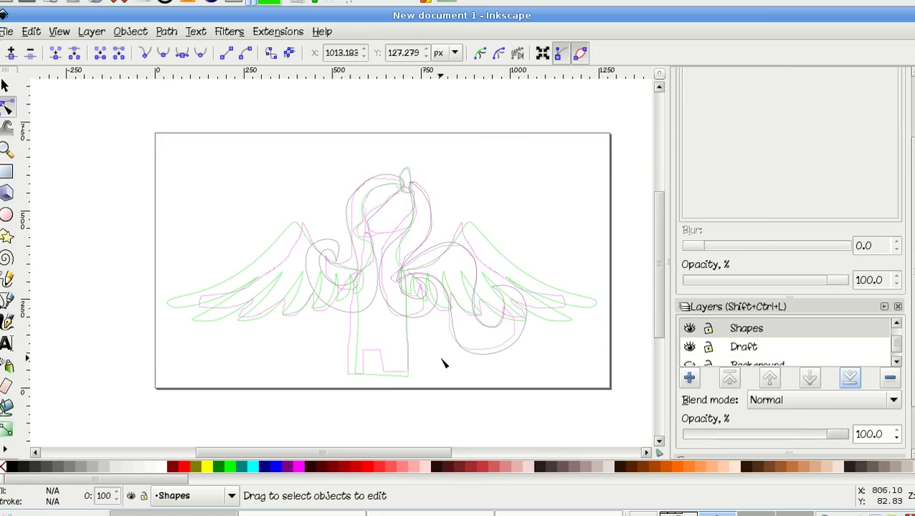
{"action": "key", "text": "shift+ctrl+n"}
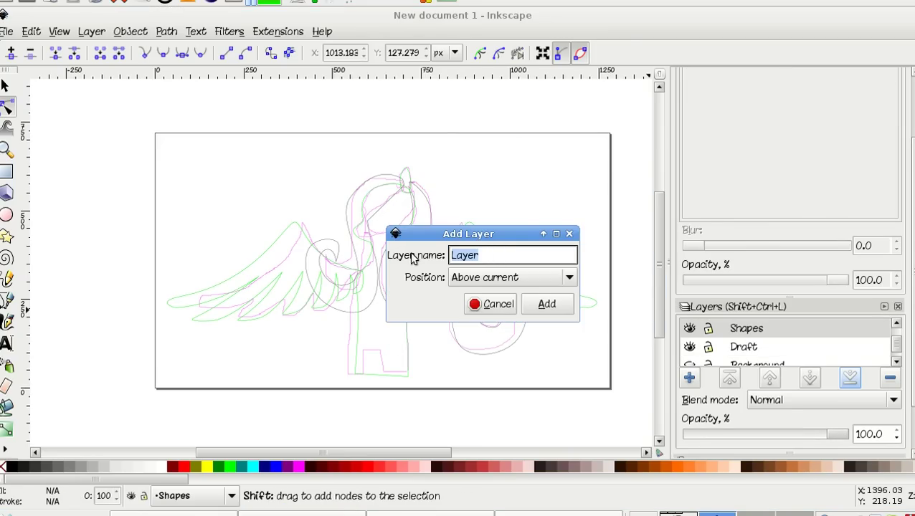
{"action": "type", "text": "I REALLY LIKE HER MAN"}
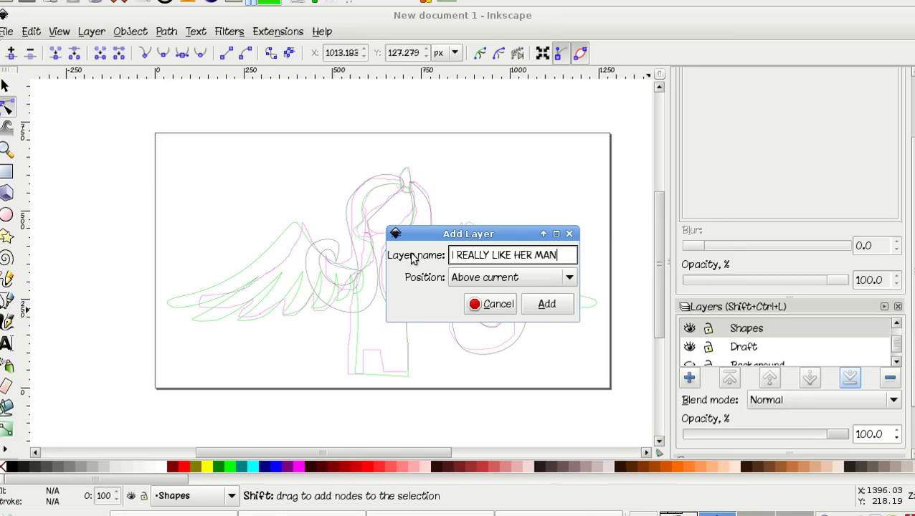
{"action": "type", "text": "E"}
{"action": "key", "text": "Return"}
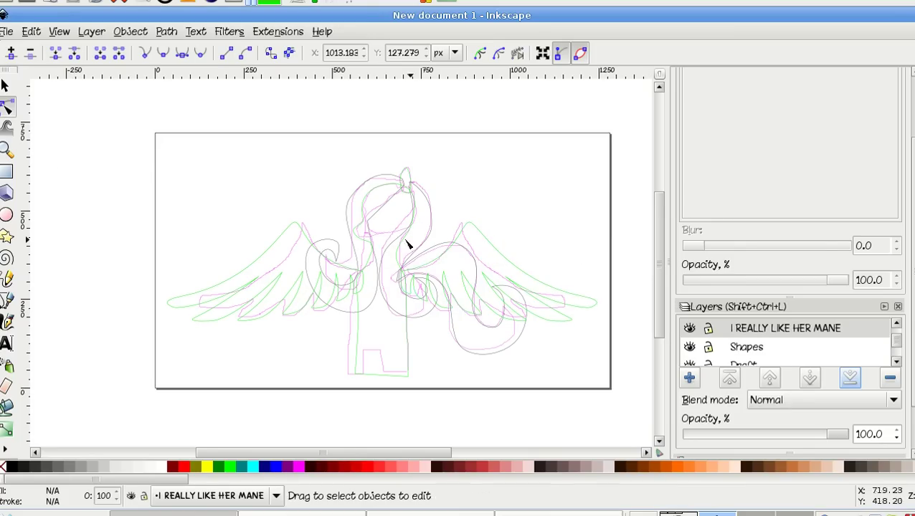
Select the front mane, back mane and tail paths and move them up from Draft to the "I REALLY LIKE HER MANE" layer.
{"action": "left_click", "coordinate": [328, 258]}
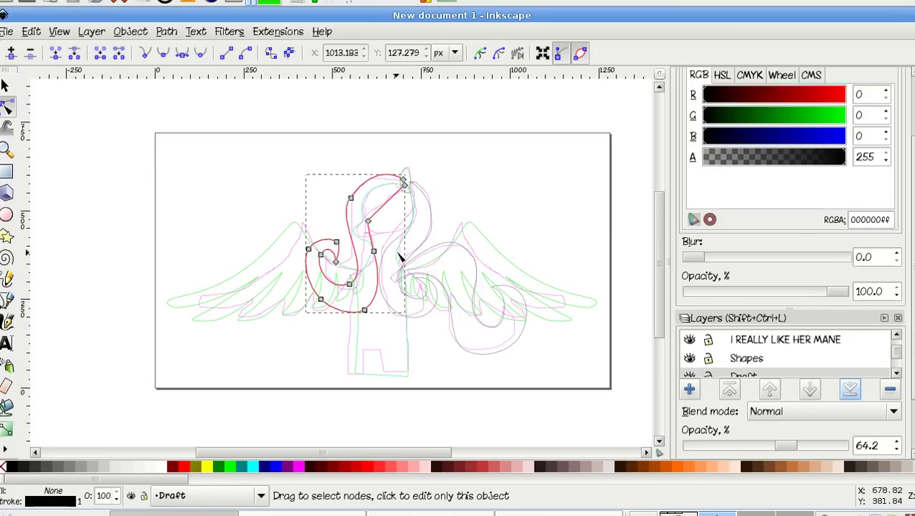
{"action": "left_click", "coordinate": [430, 214], "text": "shift"}
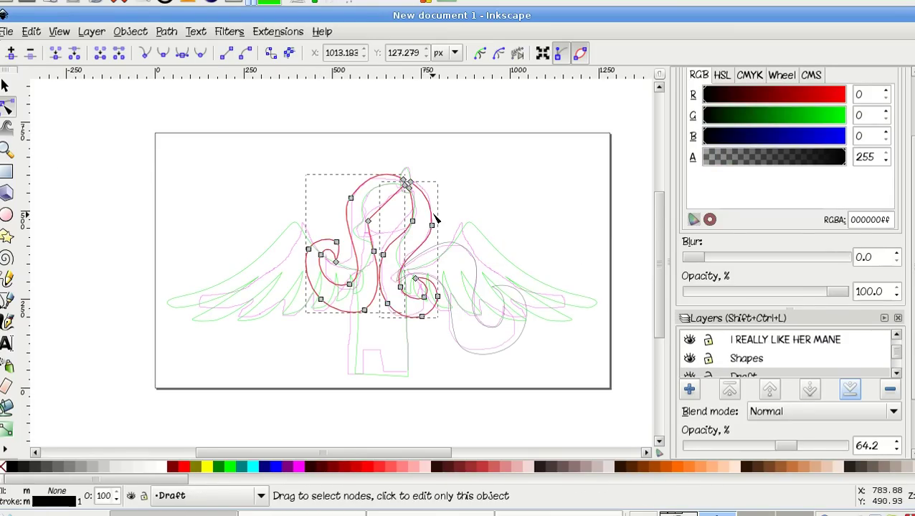
{"action": "left_click", "coordinate": [477, 277], "text": "shift"}
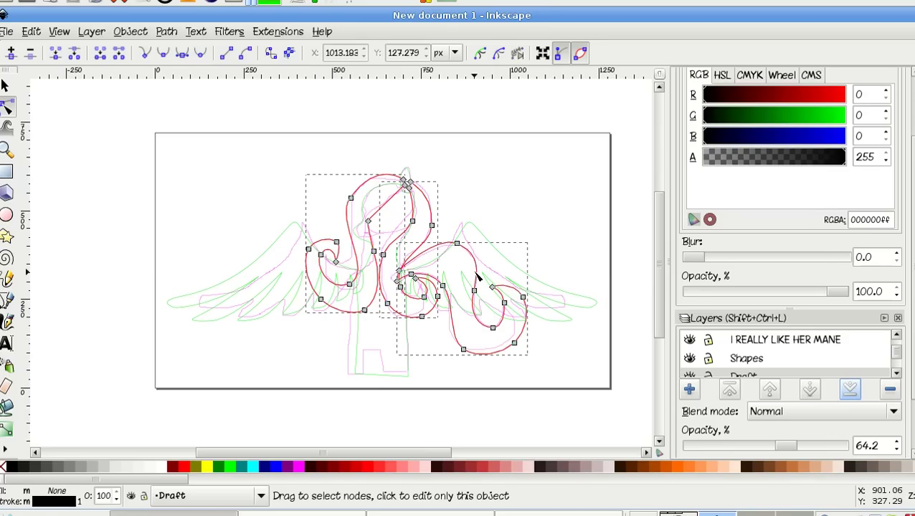
{"action": "left_click", "coordinate": [477, 276], "text": "shift"}
{"action": "left_click", "coordinate": [477, 277], "text": "shift"}
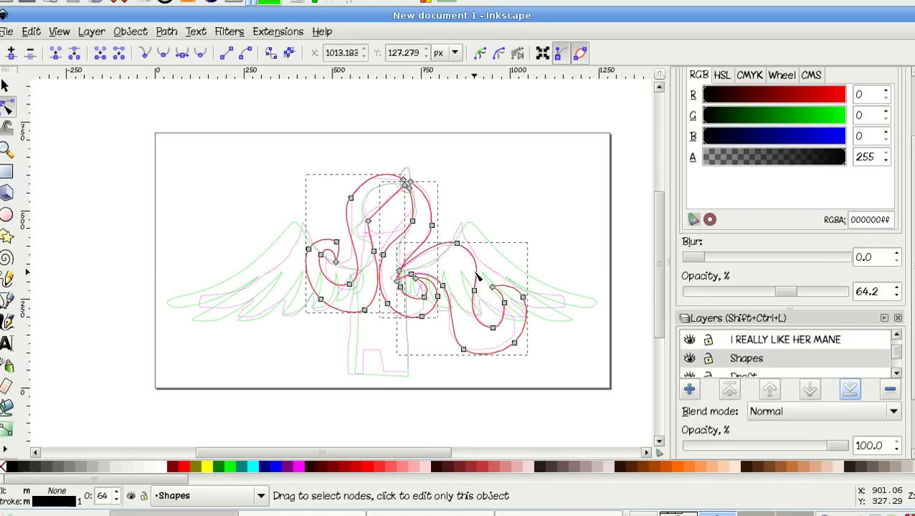
{"action": "key", "text": "ctrl+Page_Up"}
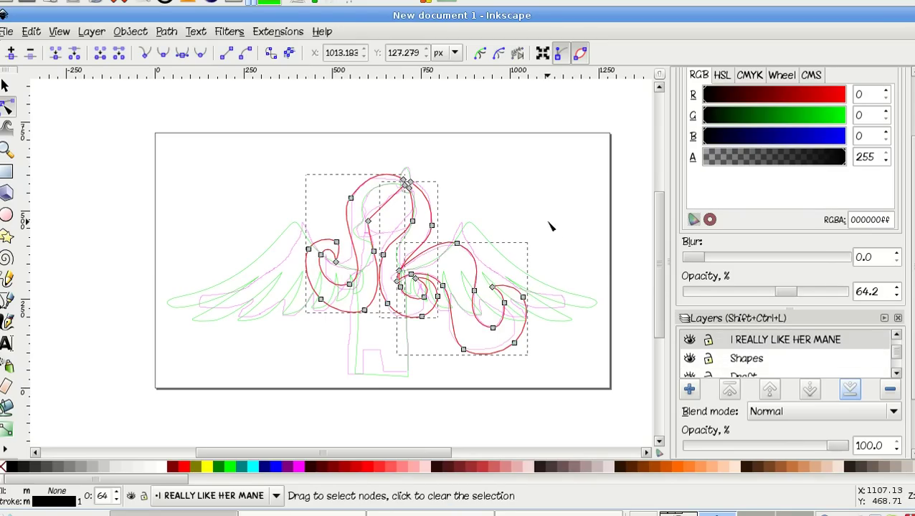
Set the stroke colour of the three mane and tail paths to magenta with red and blue at 255.
{"action": "scroll", "coordinate": [551, 226], "scroll_direction": "up", "scroll_amount": 1}
{"action": "scroll", "coordinate": [551, 227], "scroll_direction": "up", "scroll_amount": 1}
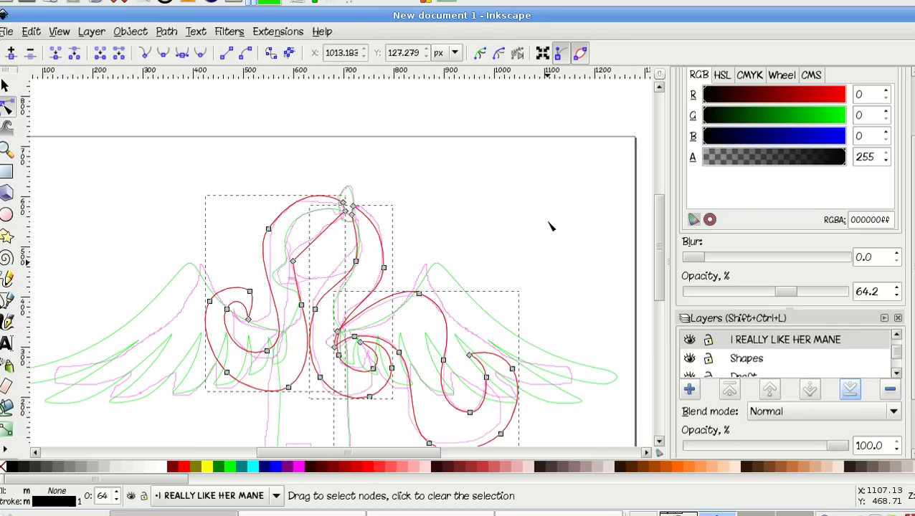
{"action": "left_click_drag", "start_coordinate": [767, 101], "coordinate": [875, 121]}
{"action": "left_click_drag", "start_coordinate": [810, 143], "coordinate": [846, 143]}
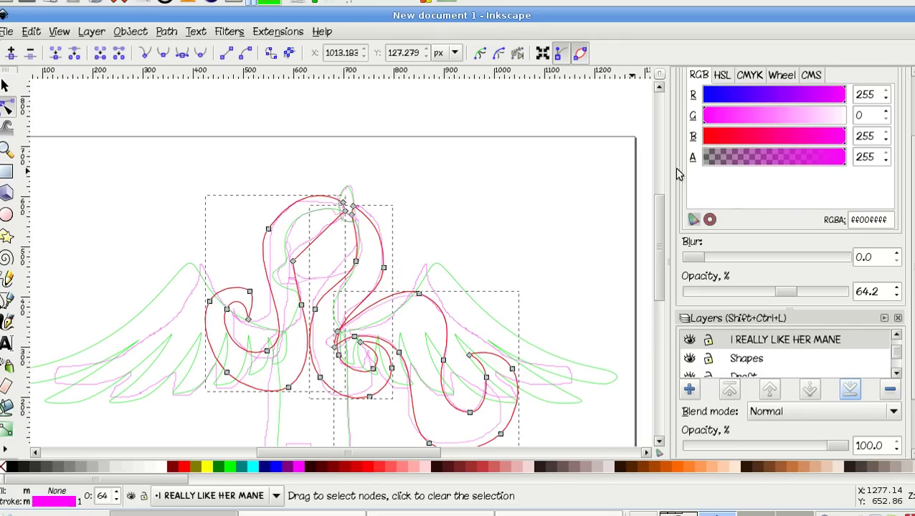
{"action": "left_click", "coordinate": [595, 190]}
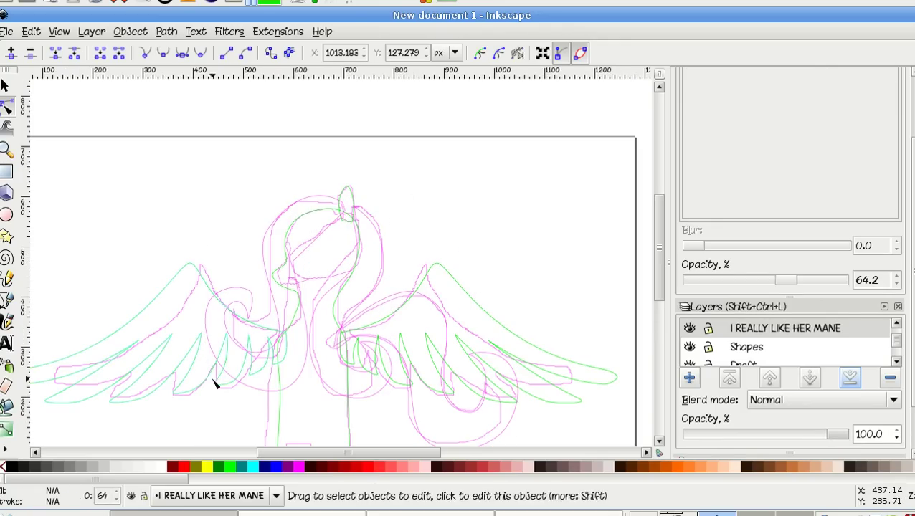
{"action": "left_click", "coordinate": [294, 326]}
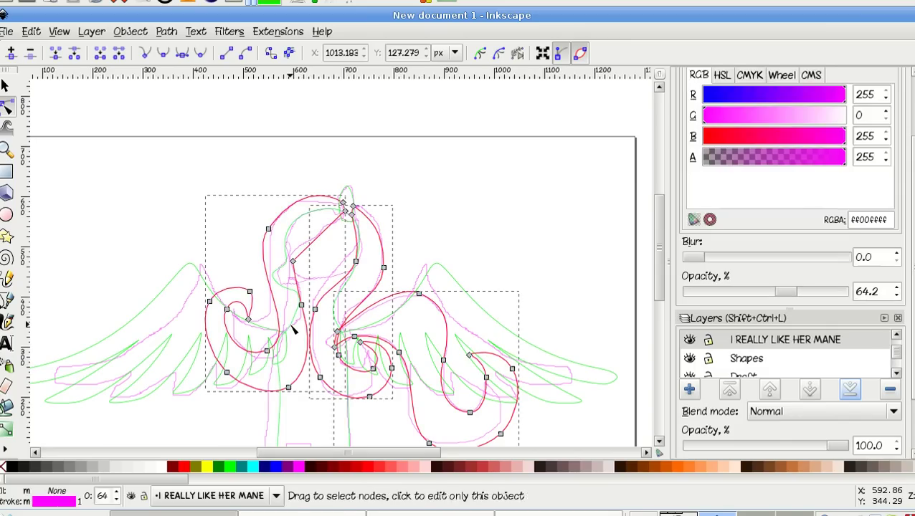
Remove the stroke from the mane and tail paths and give them a flat fill with red at 255.
{"action": "right_click", "coordinate": [66, 496]}
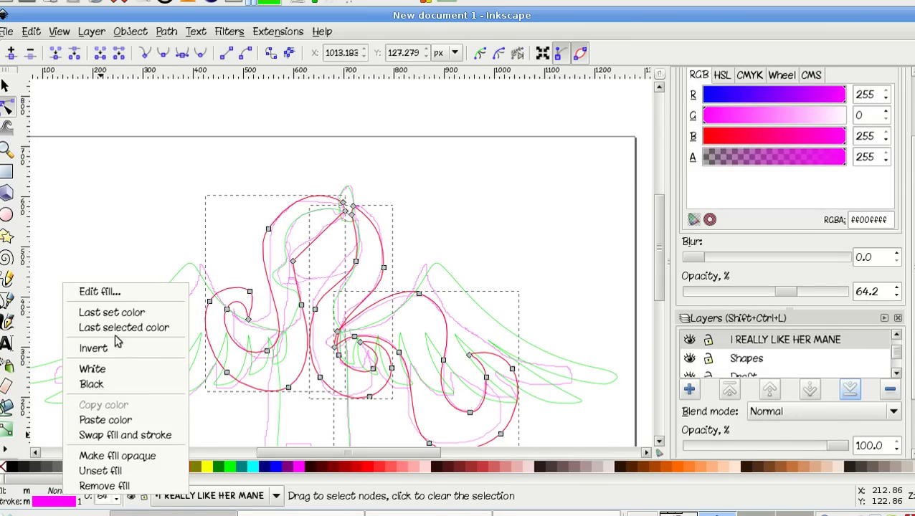
{"action": "left_click", "coordinate": [97, 291]}
{"action": "right_click", "coordinate": [68, 501]}
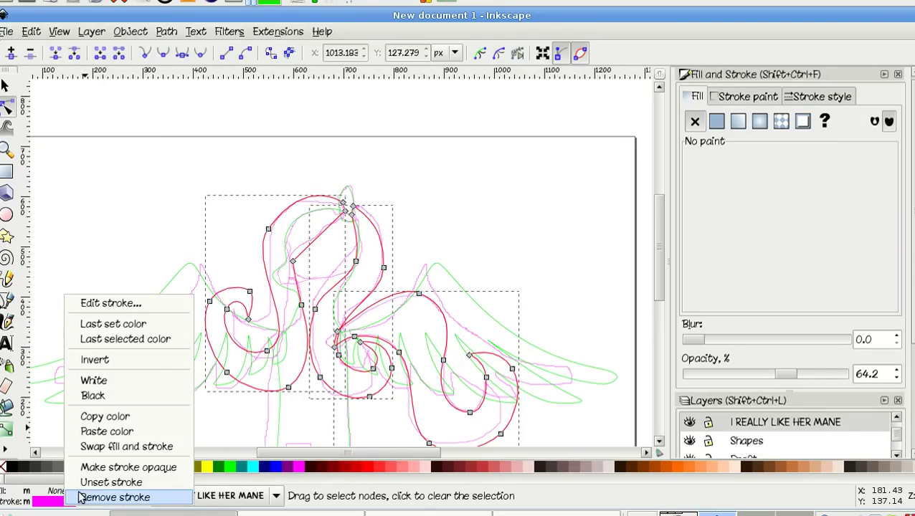
{"action": "left_click", "coordinate": [115, 497]}
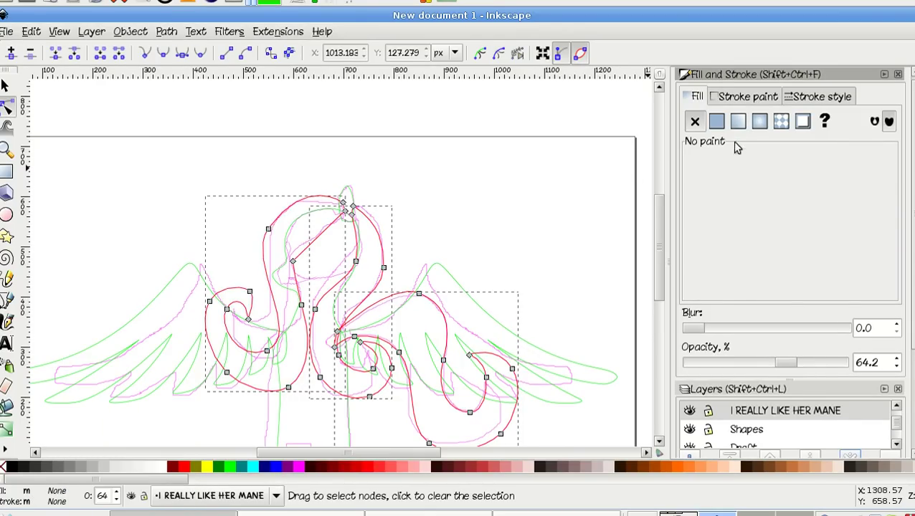
{"action": "left_click", "coordinate": [716, 122]}
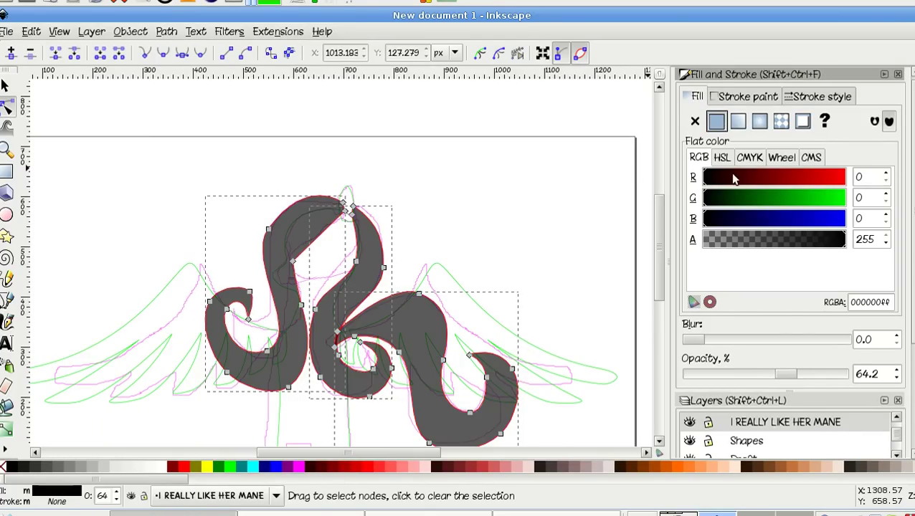
{"action": "left_click_drag", "start_coordinate": [733, 178], "coordinate": [885, 185]}
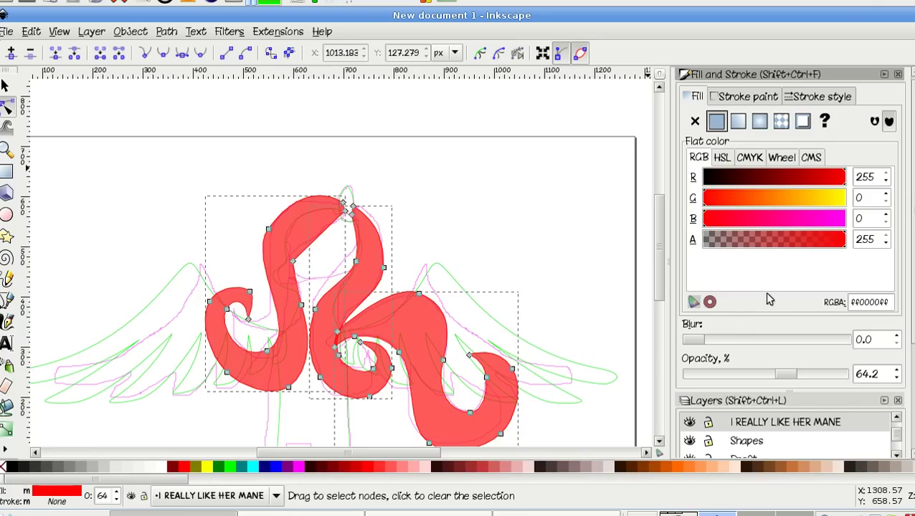
Set the mane and tail shapes' opacity to 100% and make their fill light pink with green 164 and blue 255.
{"action": "scroll", "coordinate": [896, 398], "scroll_direction": "down", "scroll_amount": 5}
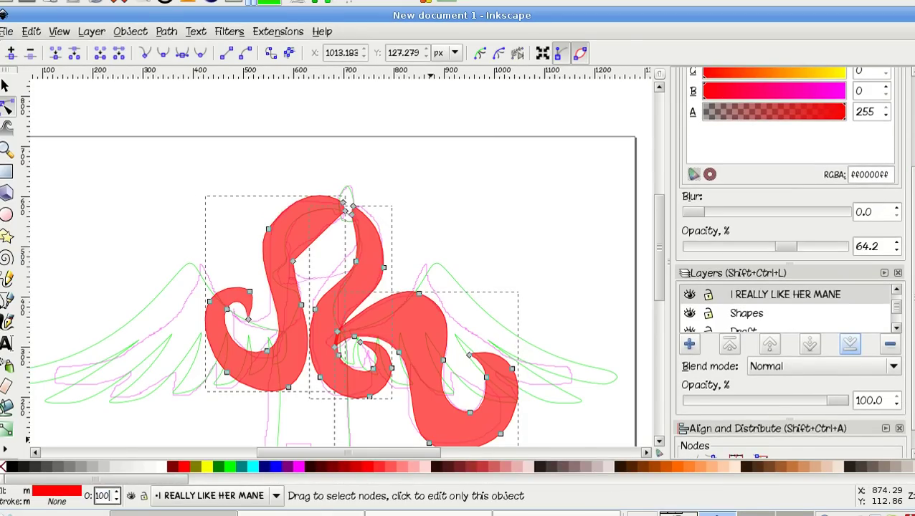
{"action": "key", "text": "Return"}
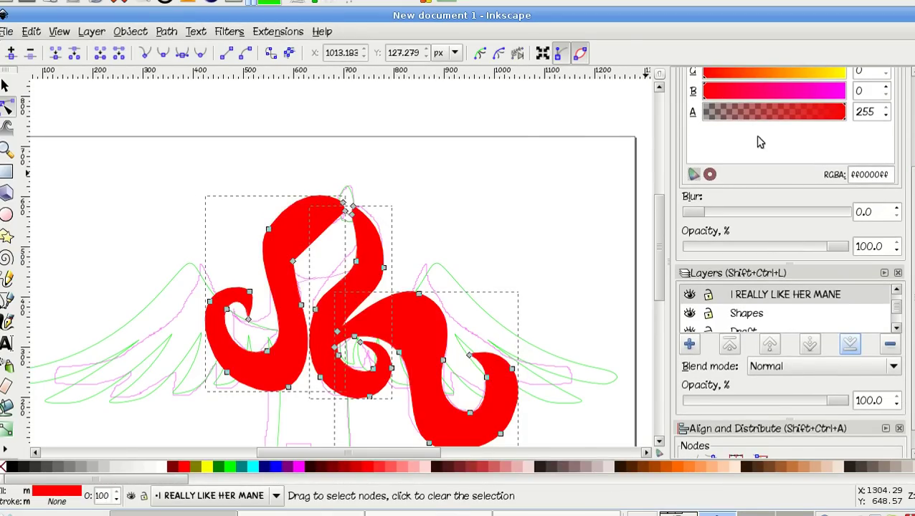
{"action": "scroll", "coordinate": [772, 127], "scroll_direction": "up", "scroll_amount": 2}
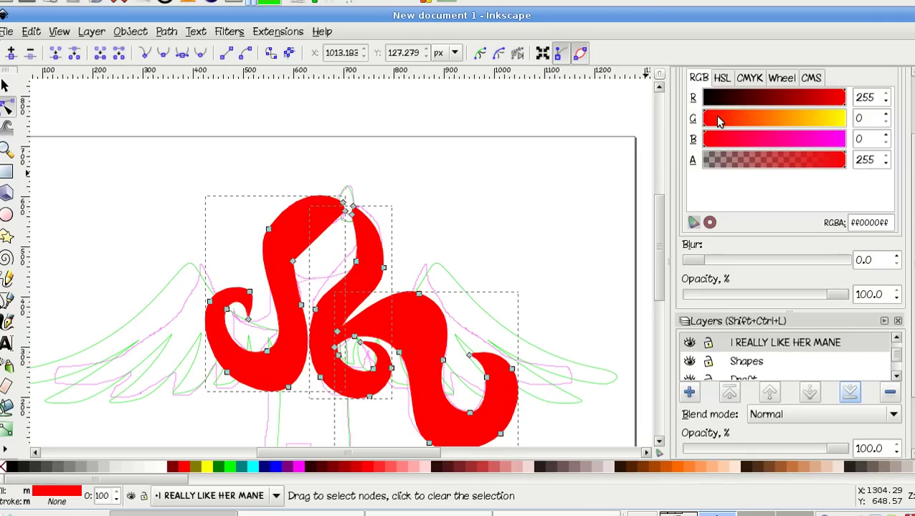
{"action": "left_click_drag", "start_coordinate": [714, 117], "coordinate": [857, 143]}
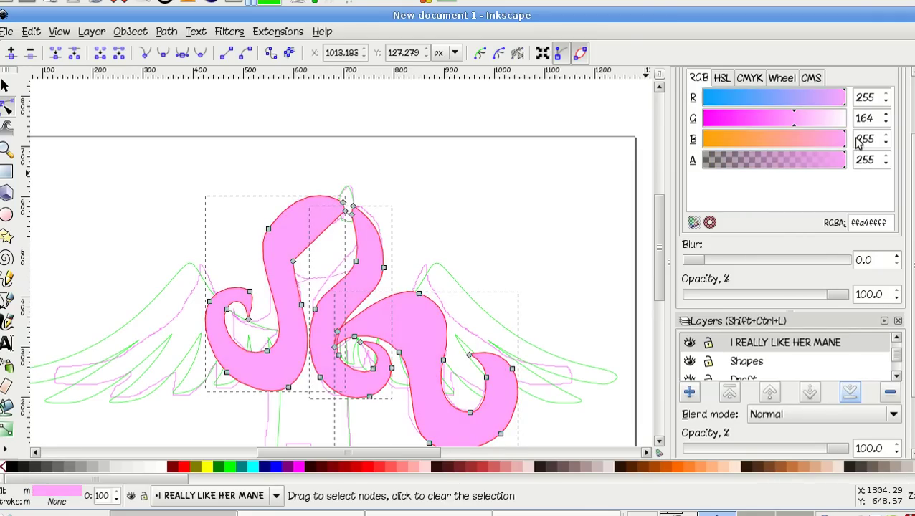
{"action": "scroll", "coordinate": [650, 130], "scroll_direction": "up", "scroll_amount": 2}
{"action": "scroll", "coordinate": [650, 129], "scroll_direction": "down", "scroll_amount": 2}
{"action": "left_click", "coordinate": [530, 210]}
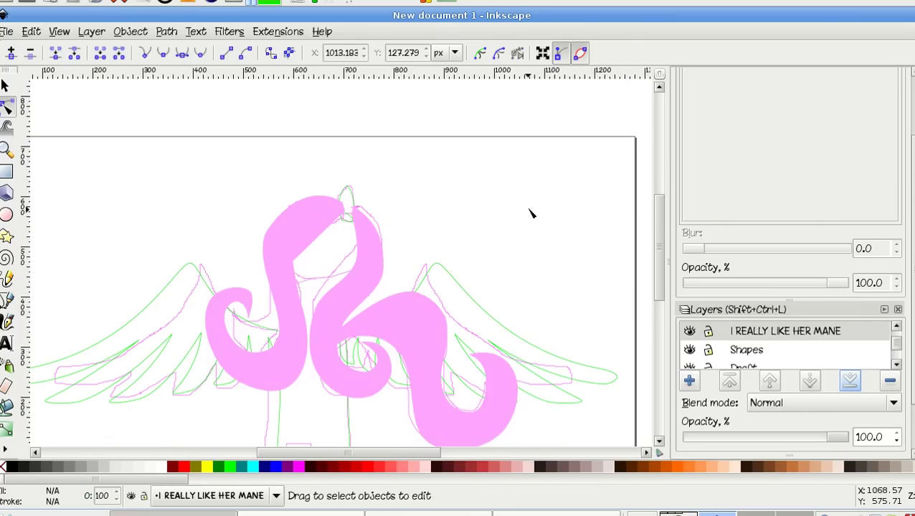
Hide the Draft layer and raise the "I REALLY LIKE HER MANE" layer above Inverted Shapes.
{"action": "scroll", "coordinate": [530, 211], "scroll_direction": "down", "scroll_amount": 1}
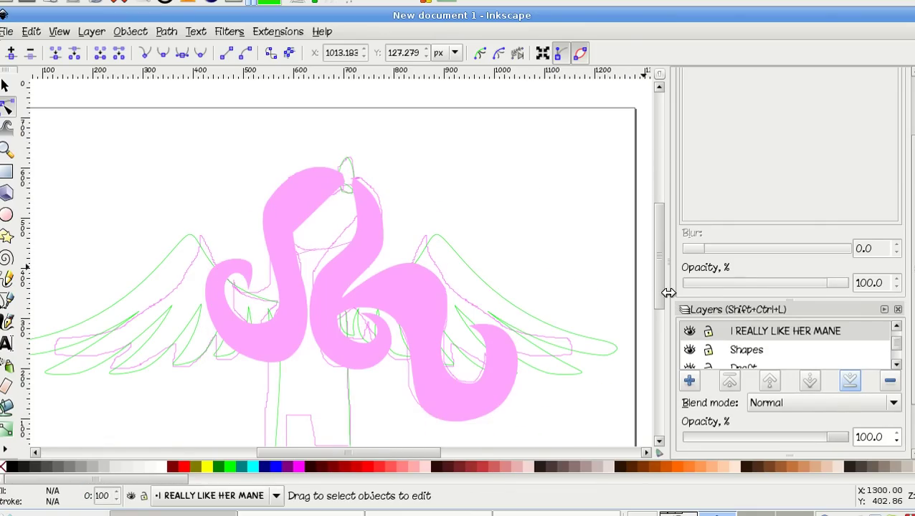
{"action": "left_click", "coordinate": [689, 330]}
{"action": "left_click", "coordinate": [689, 331]}
{"action": "left_click", "coordinate": [690, 364]}
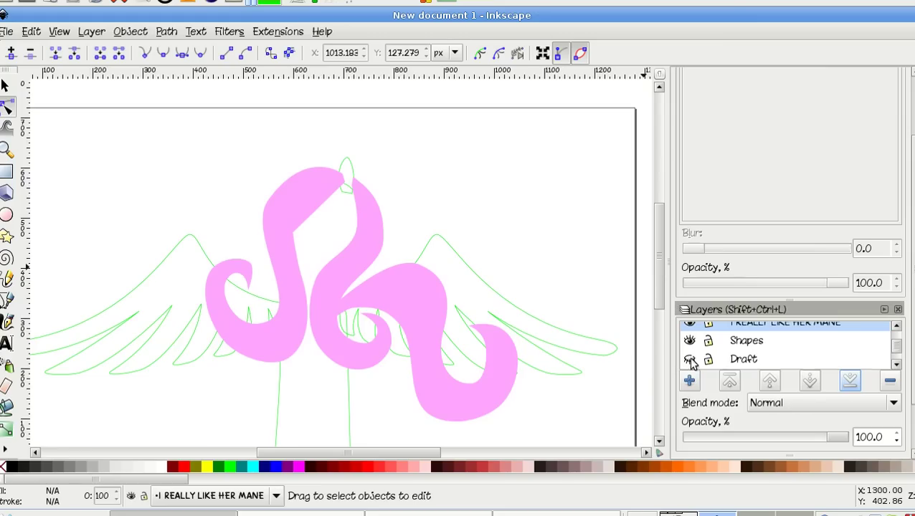
{"action": "scroll", "coordinate": [895, 348], "scroll_direction": "up", "scroll_amount": 1}
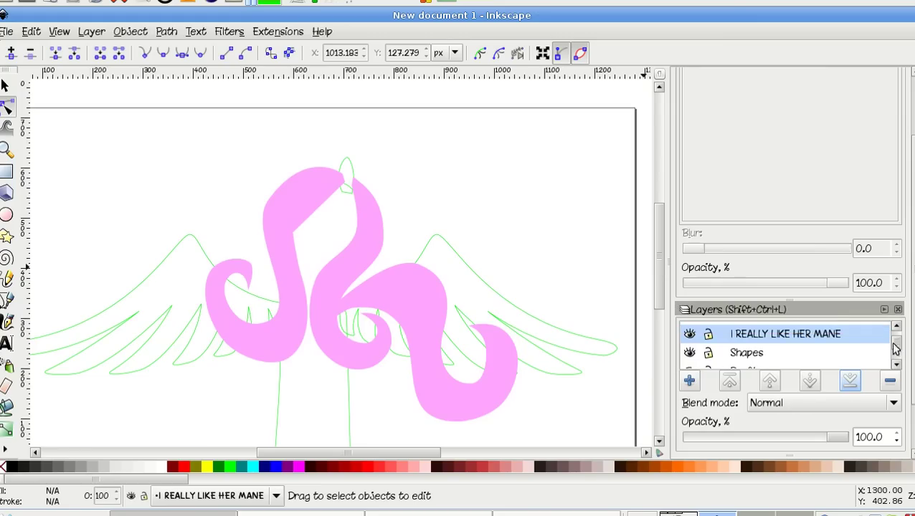
{"action": "mouse_move", "coordinate": [900, 347]}
{"action": "left_mouse_down"}
{"action": "mouse_move", "coordinate": [901, 360]}
{"action": "mouse_move", "coordinate": [897, 334]}
{"action": "left_mouse_up"}
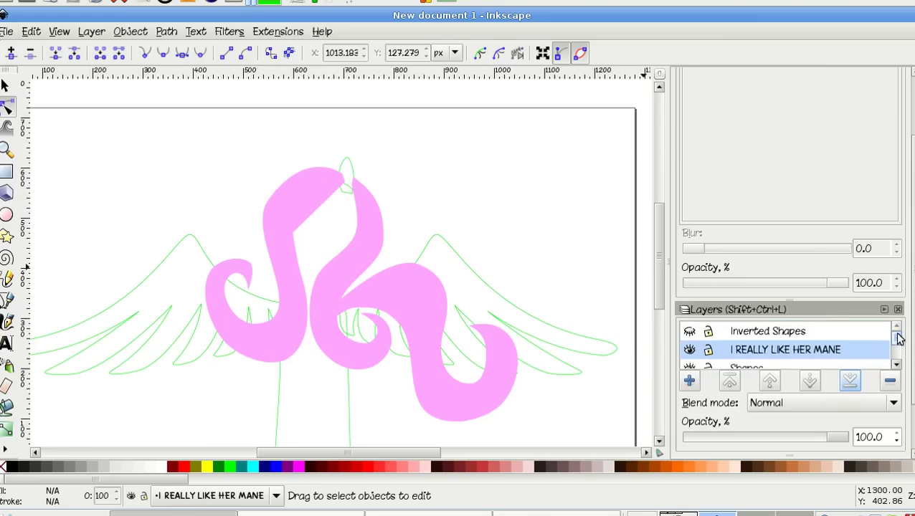
{"action": "left_click", "coordinate": [770, 382]}
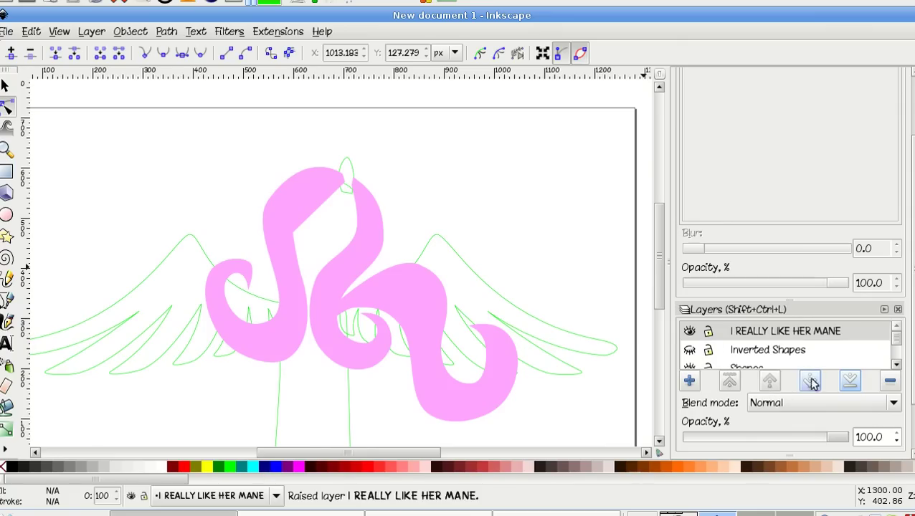
Show the Inverted Shapes layer and hide the Shapes layer.
{"action": "left_click", "coordinate": [689, 351]}
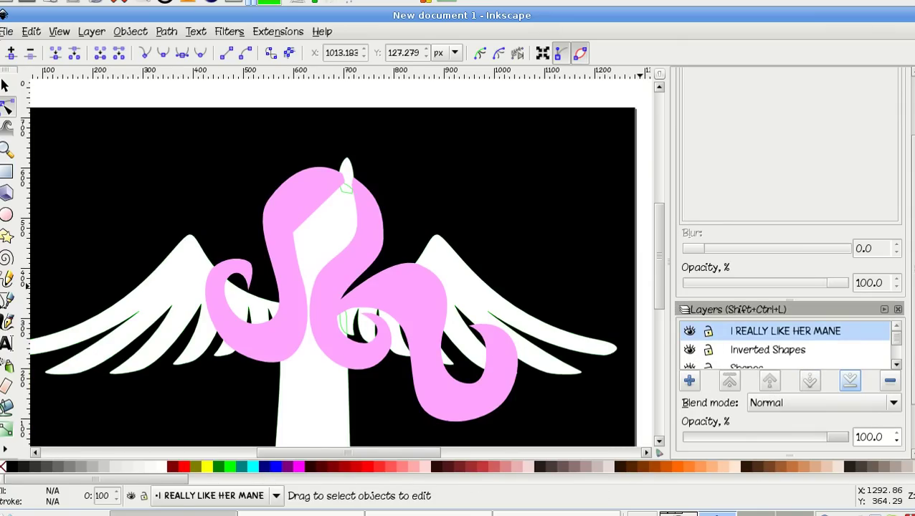
{"action": "left_click_drag", "start_coordinate": [895, 343], "coordinate": [895, 349]}
{"action": "left_click", "coordinate": [689, 355]}
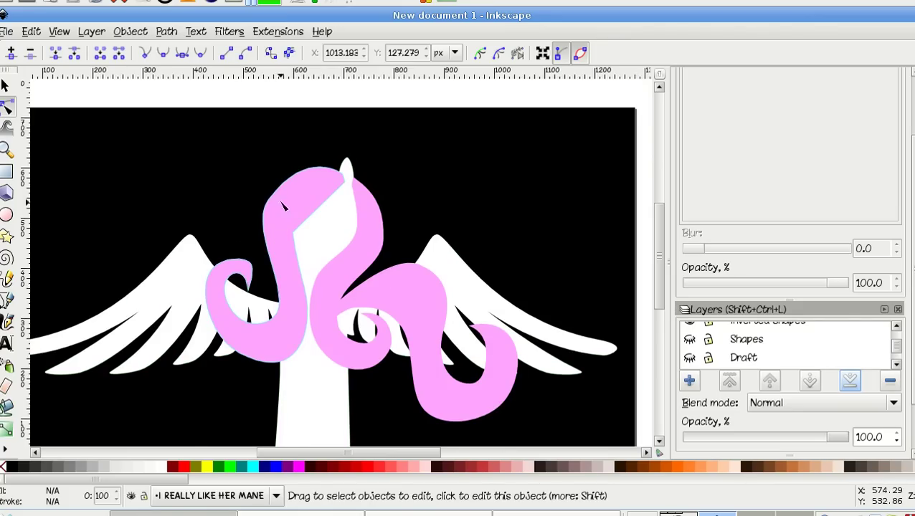
Try to intersect the front mane shape with a duplicate of the black inverted shape.
{"action": "left_click", "coordinate": [302, 208]}
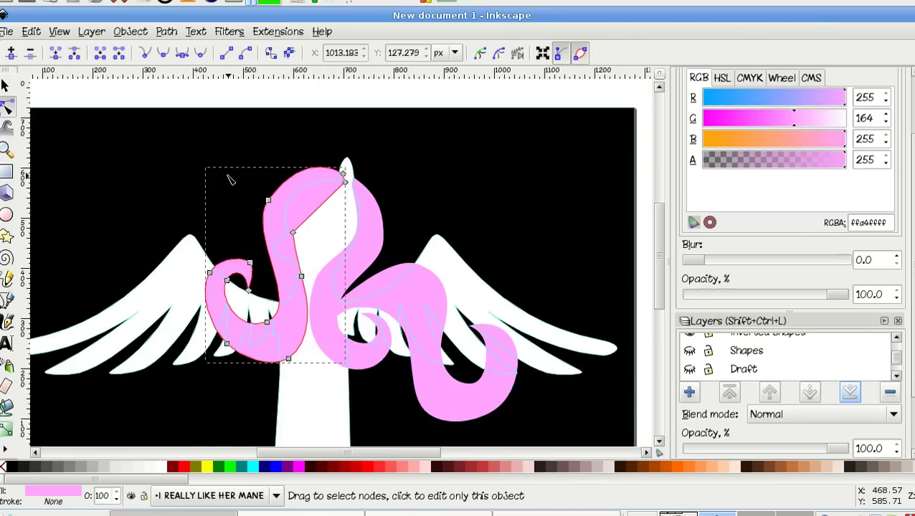
{"action": "left_click", "coordinate": [324, 145]}
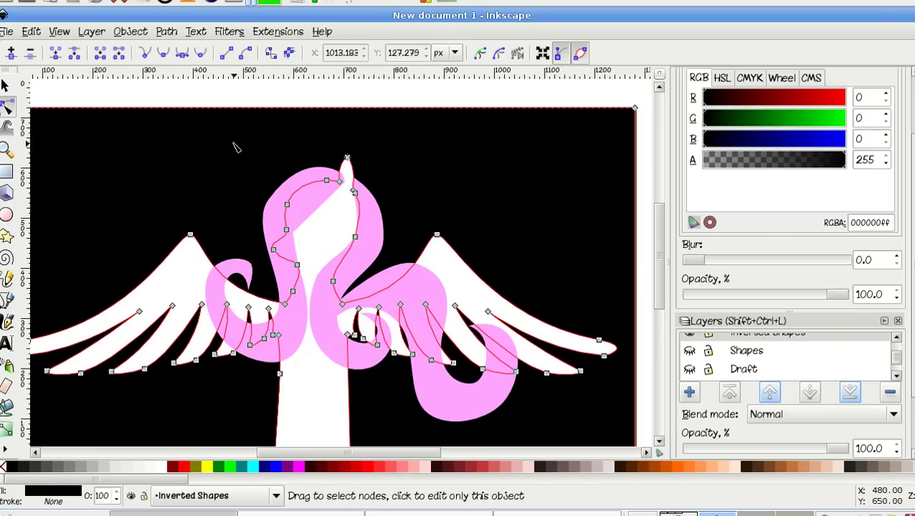
{"action": "left_click", "coordinate": [246, 173]}
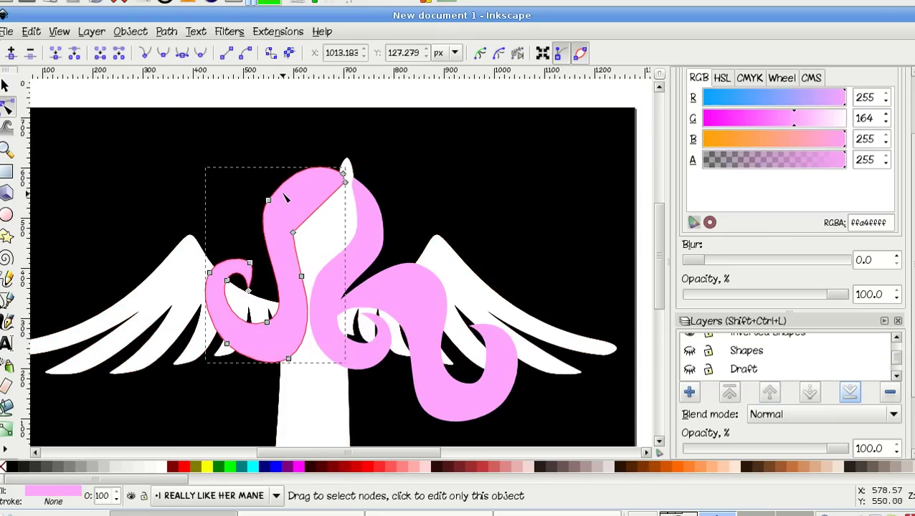
{"action": "left_click", "coordinate": [246, 173], "text": "shift"}
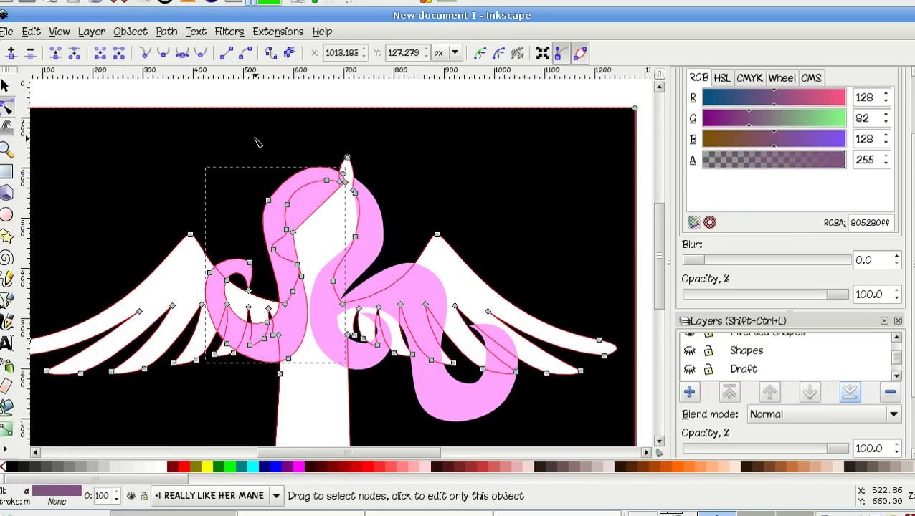
{"action": "left_click", "coordinate": [254, 139], "text": "shift"}
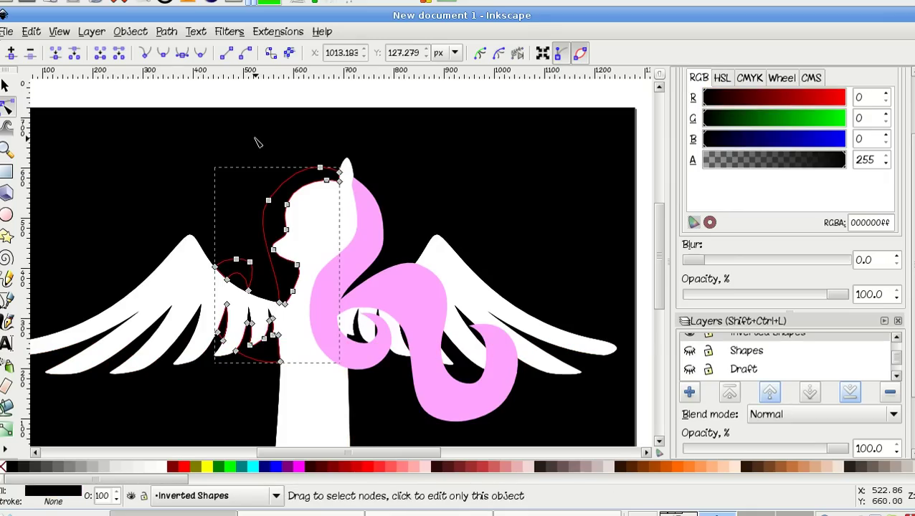
{"action": "key", "text": "Escape"}
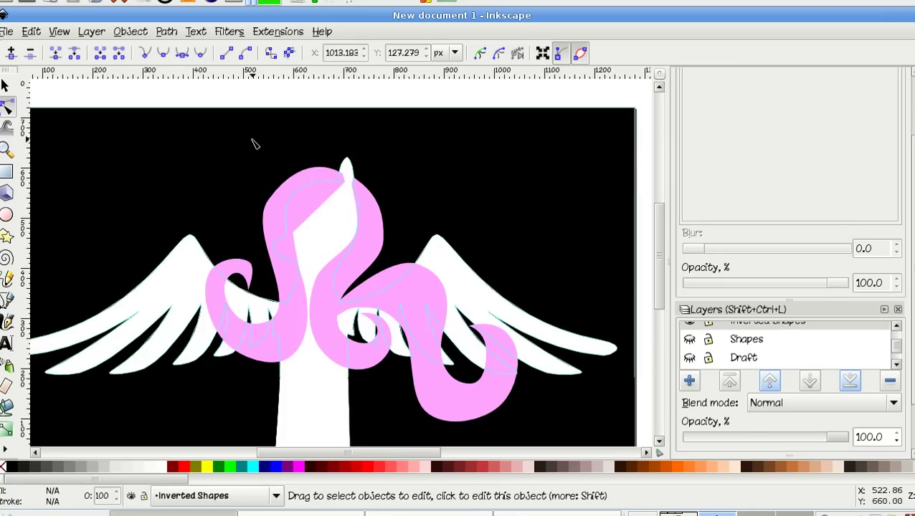
Intersect the front mane shape with a duplicate of the black inverted shape and fill the resulting piece with the tail's pink.
{"action": "left_click", "coordinate": [255, 142]}
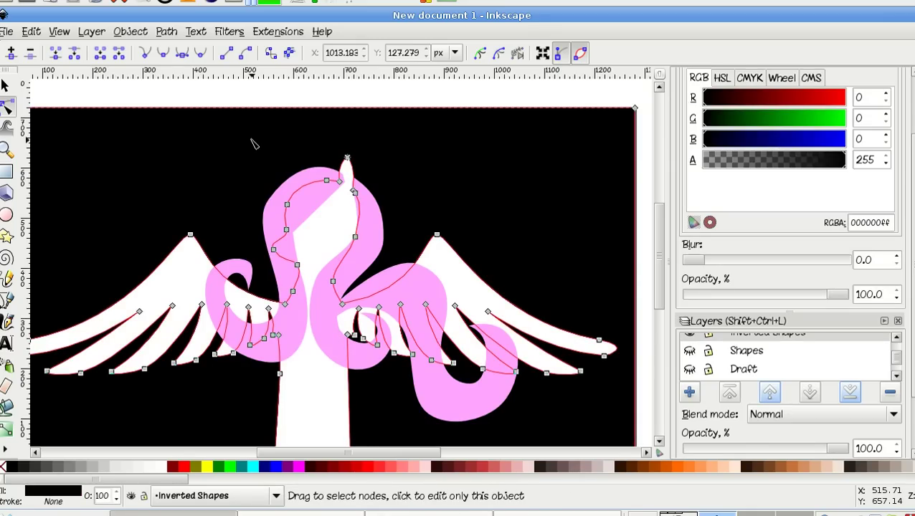
{"action": "left_click", "coordinate": [251, 152], "text": "alt"}
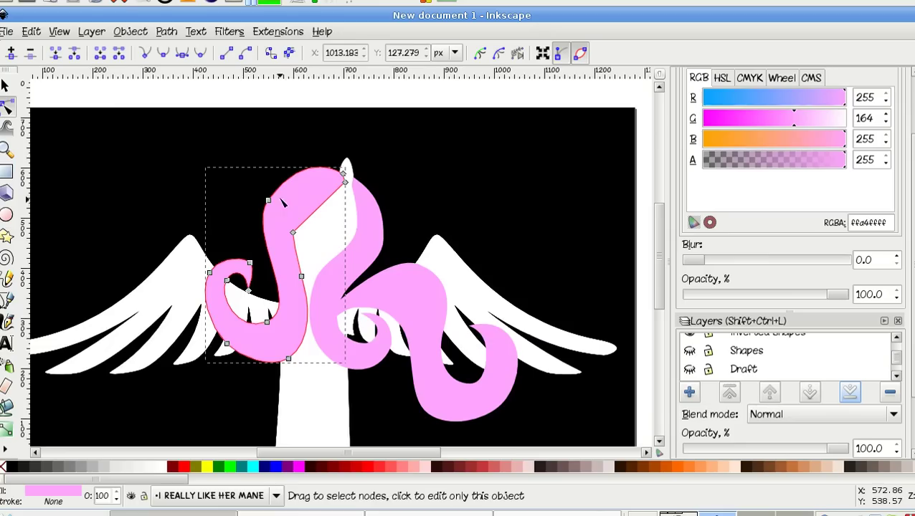
{"action": "left_click", "coordinate": [248, 154], "text": "shift"}
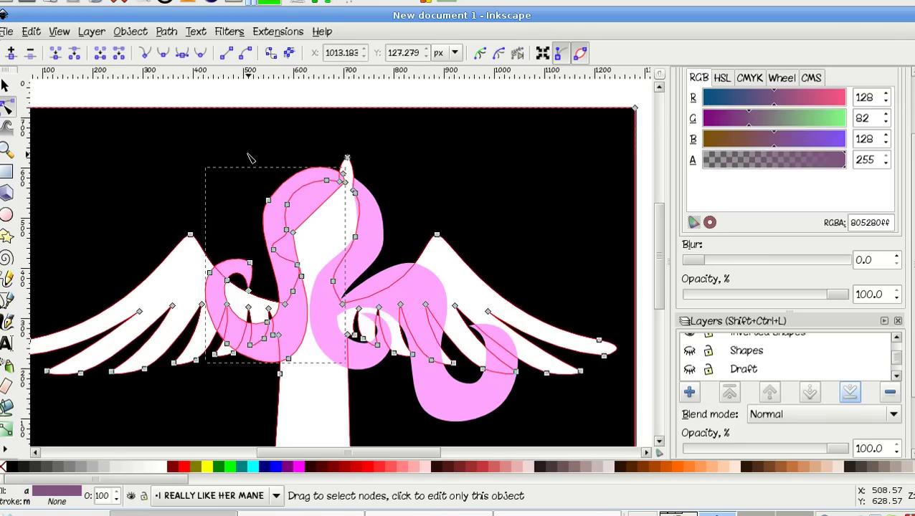
{"action": "key", "text": "ctrl+minus"}
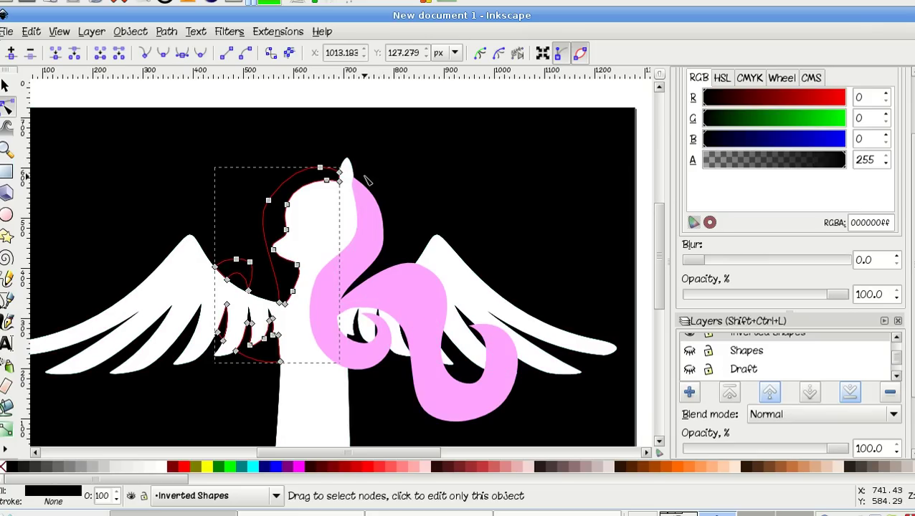
{"action": "key", "text": "d"}
{"action": "left_click", "coordinate": [414, 294]}
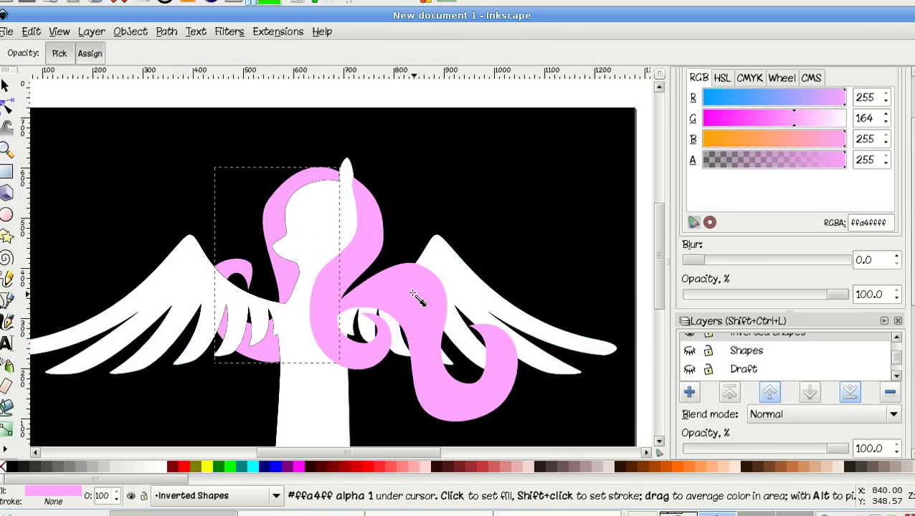
Intersect the rear mane shape with a duplicate of the black inverted shape and fill the resulting piece with the tail's pink.
{"action": "left_click", "coordinate": [6, 106]}
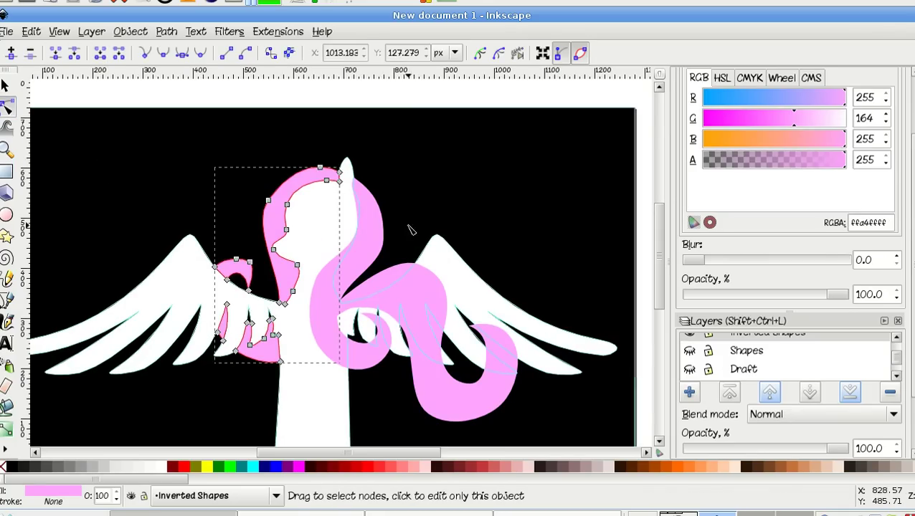
{"action": "left_click", "coordinate": [388, 205]}
{"action": "scroll", "coordinate": [388, 203], "scroll_direction": "down", "scroll_amount": 4}
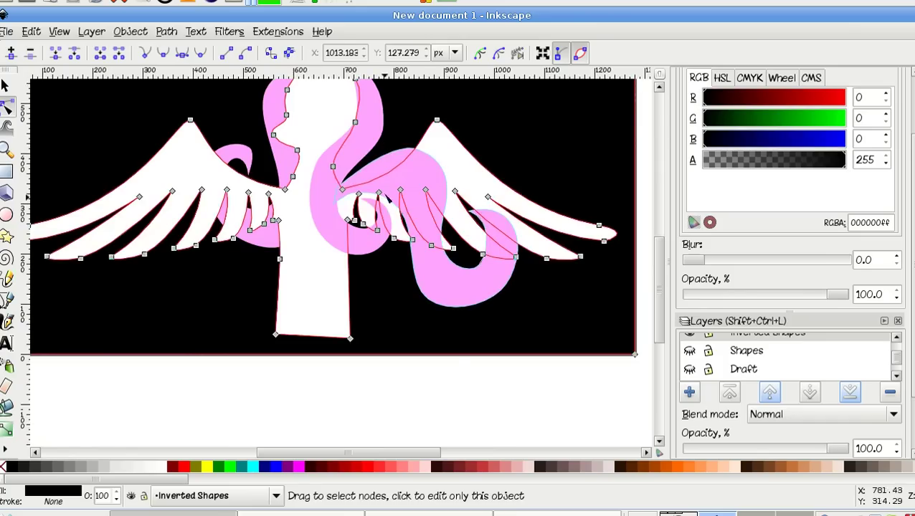
{"action": "scroll", "coordinate": [387, 203], "scroll_direction": "up", "scroll_amount": 4}
{"action": "left_click", "coordinate": [376, 223], "text": "shift"}
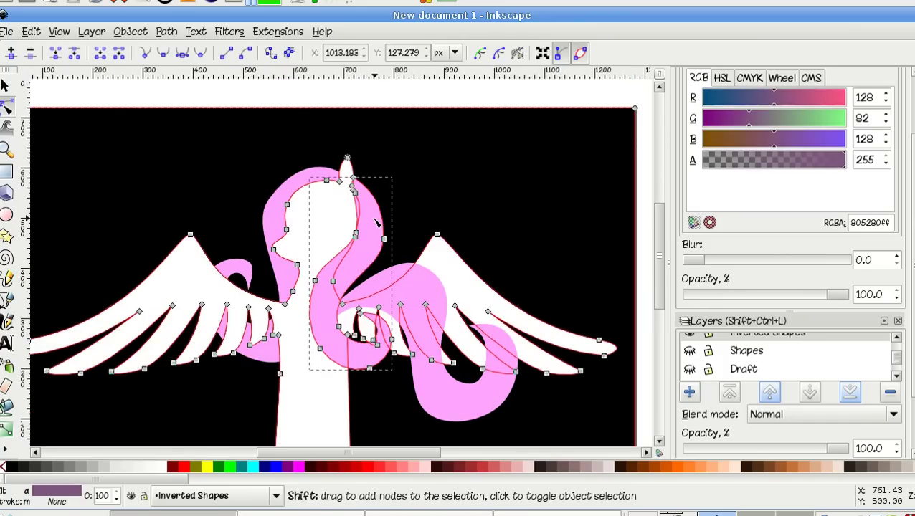
{"action": "left_click", "coordinate": [376, 223]}
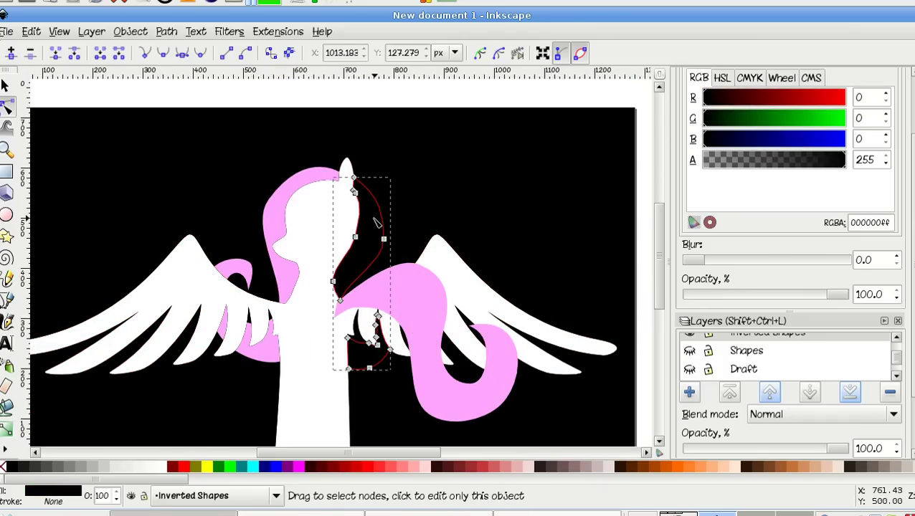
{"action": "key", "text": "d"}
{"action": "left_click", "coordinate": [413, 299]}
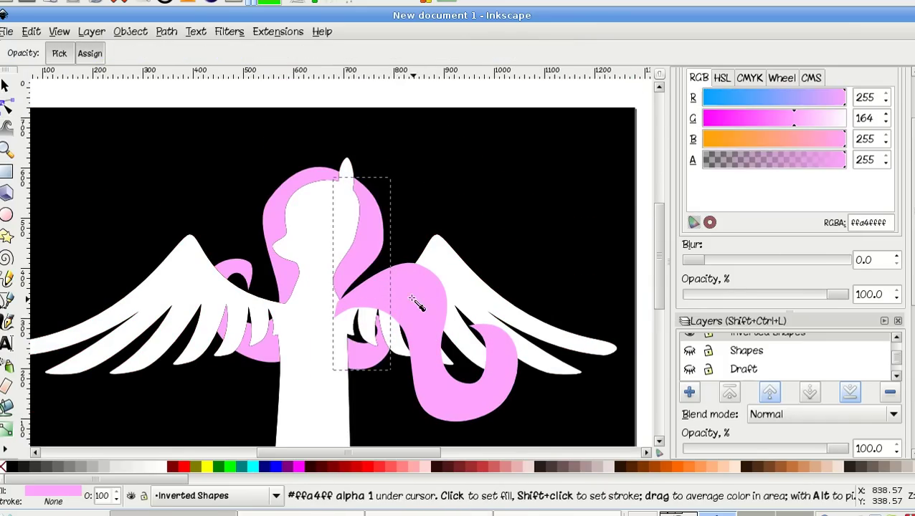
Intersect the tail shape with a duplicate of the black inverted shape and fill the resulting piece with the mane's pink.
{"action": "left_click", "coordinate": [6, 106]}
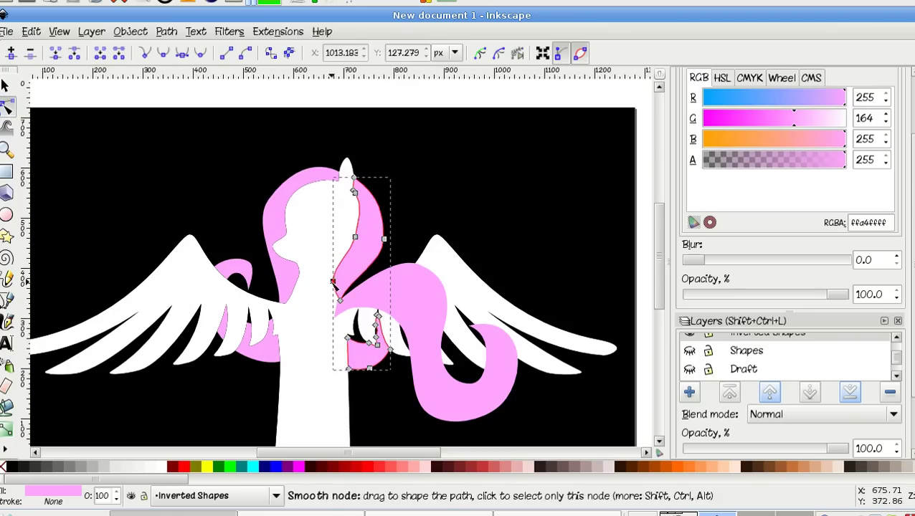
{"action": "left_click", "coordinate": [405, 281]}
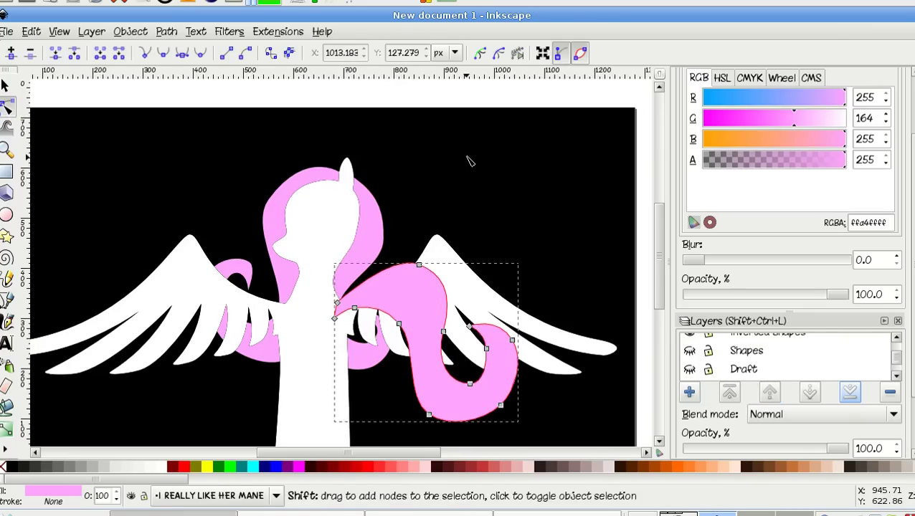
{"action": "key", "text": "ctrl+a"}
{"action": "key", "text": "ctrl+z"}
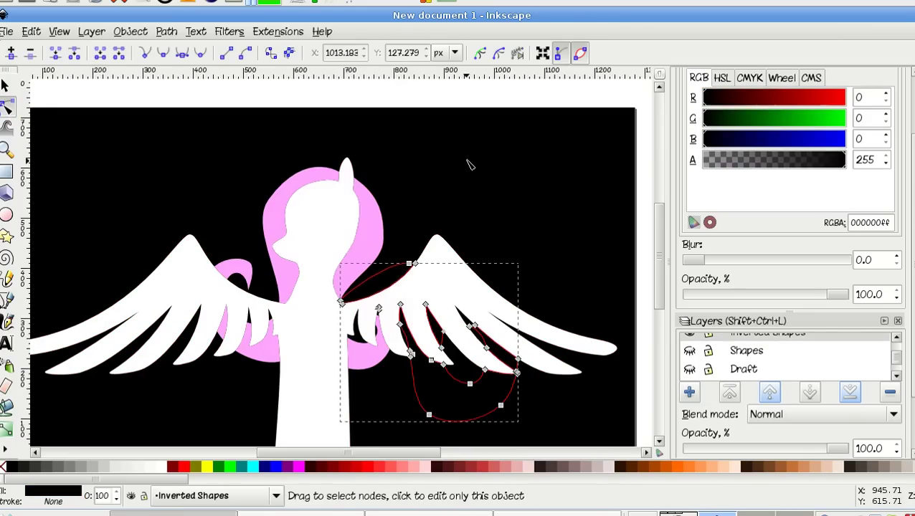
{"action": "key", "text": "d"}
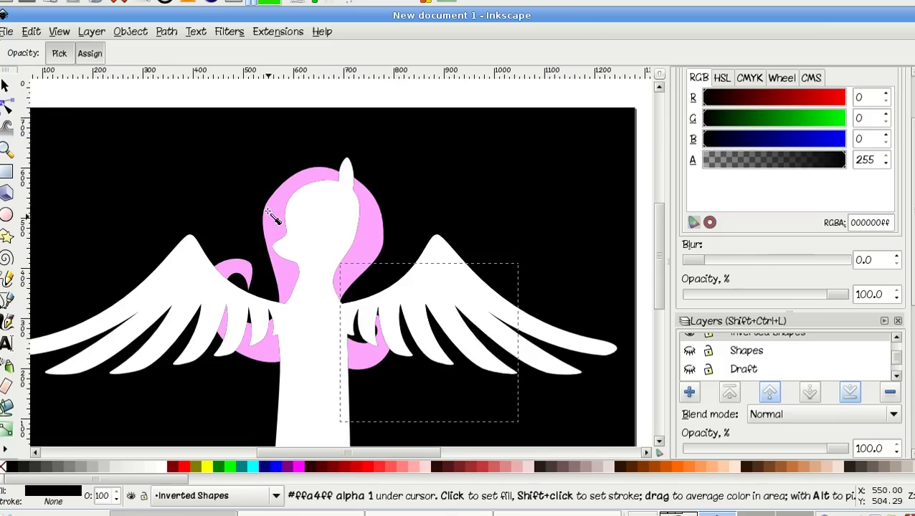
{"action": "left_click", "coordinate": [274, 213]}
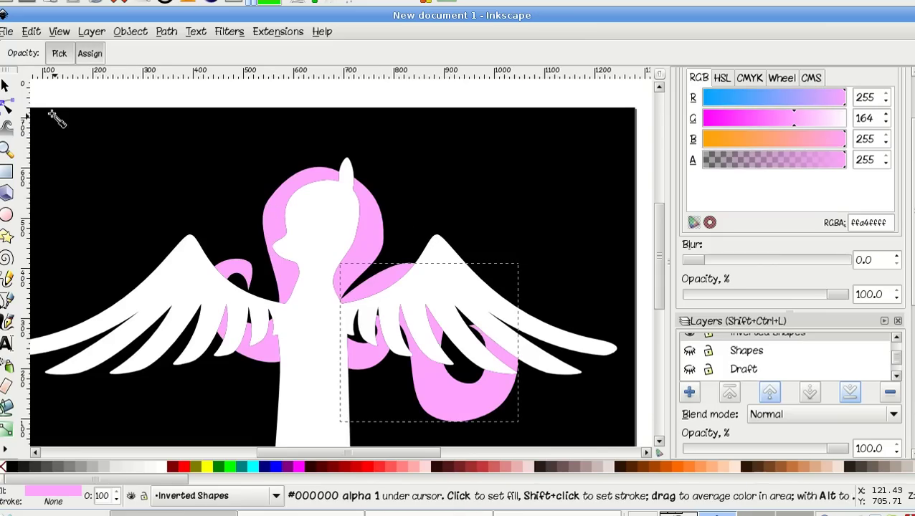
Examine up close the seam where the front mane meets the white face.
{"action": "left_click", "coordinate": [5, 85]}
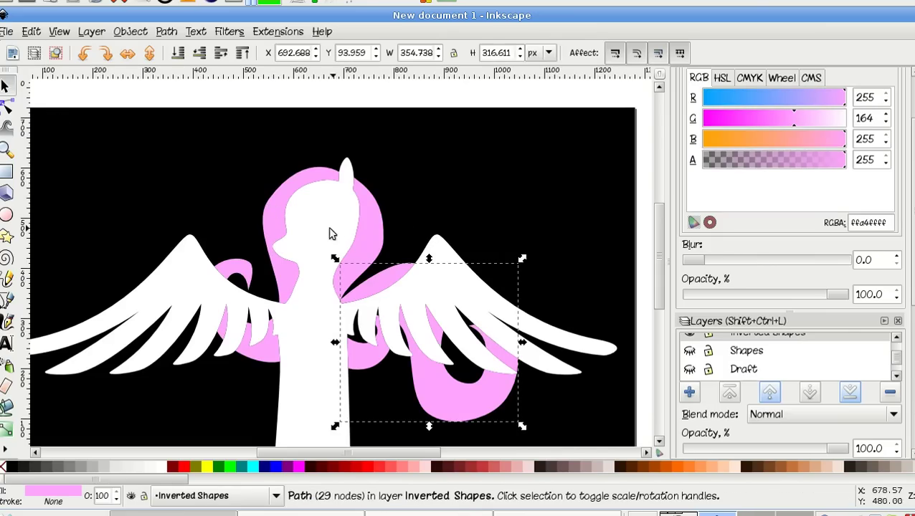
{"action": "key", "text": "Escape"}
{"action": "scroll", "coordinate": [316, 210], "scroll_direction": "up", "scroll_amount": 4, "text": "ctrl"}
{"action": "scroll", "coordinate": [316, 212], "scroll_direction": "up", "scroll_amount": 5, "text": "ctrl"}
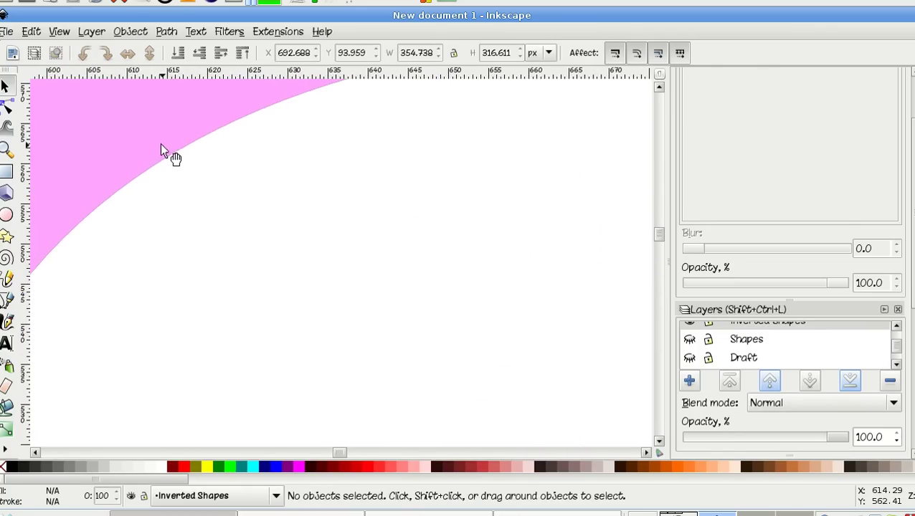
{"action": "left_click", "coordinate": [159, 143]}
{"action": "left_click", "coordinate": [195, 141]}
Add a flat magenta stroke to all three pink mane and tail pieces.
{"action": "left_click", "coordinate": [160, 131]}
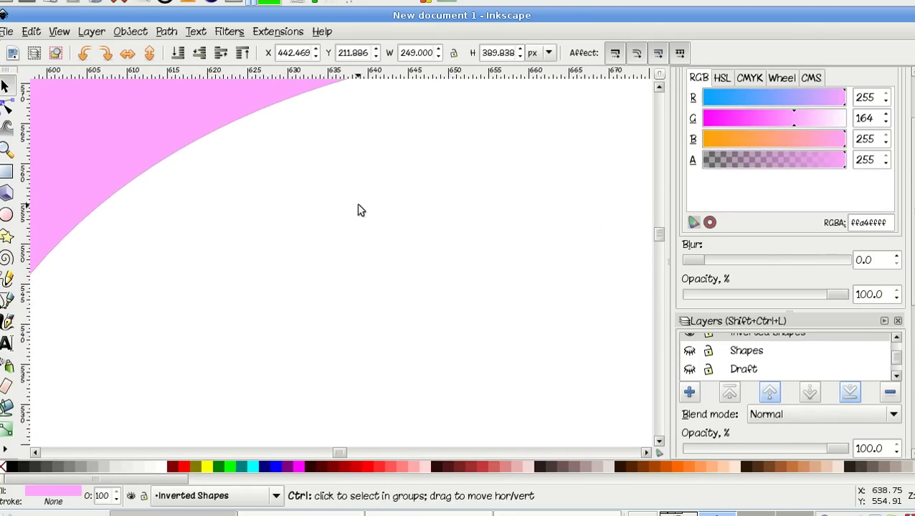
{"action": "scroll", "coordinate": [356, 203], "scroll_direction": "down", "scroll_amount": 5, "text": "ctrl"}
{"action": "scroll", "coordinate": [325, 182], "scroll_direction": "down", "scroll_amount": 6, "text": "ctrl"}
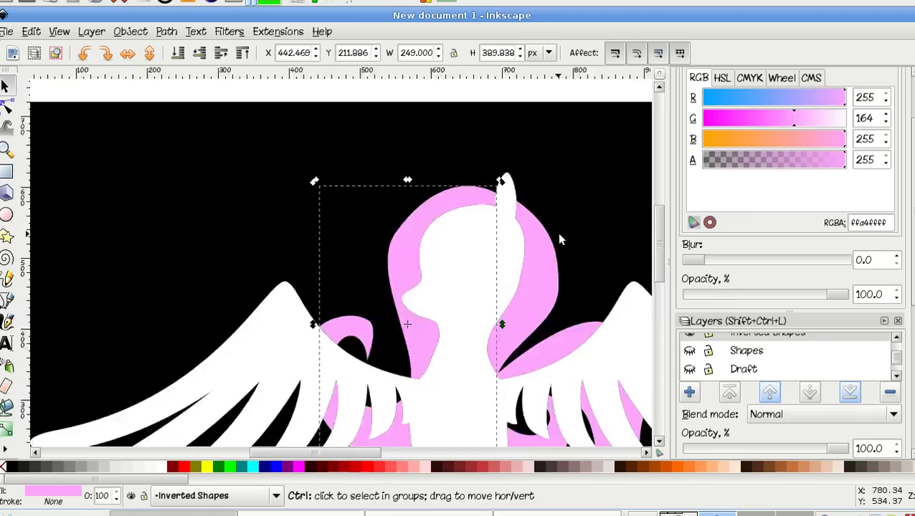
{"action": "left_click", "coordinate": [559, 290], "text": "shift"}
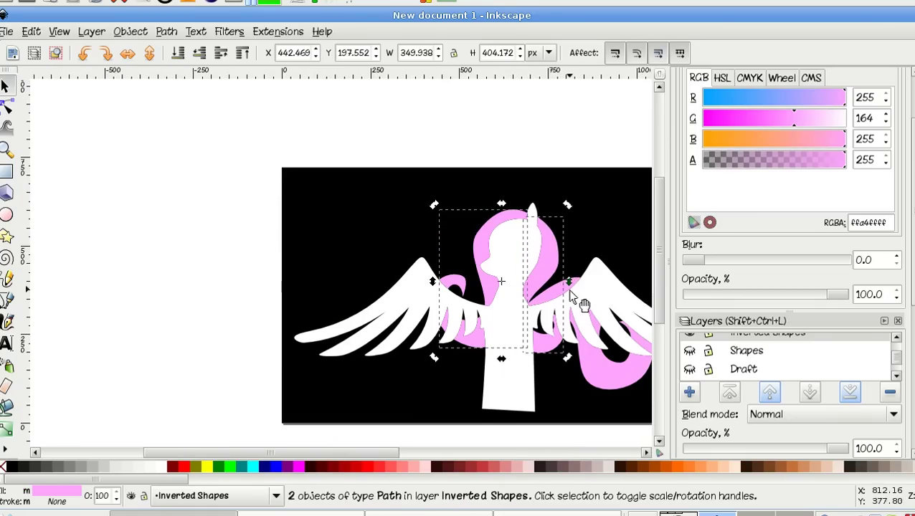
{"action": "left_click", "coordinate": [607, 371], "text": "shift"}
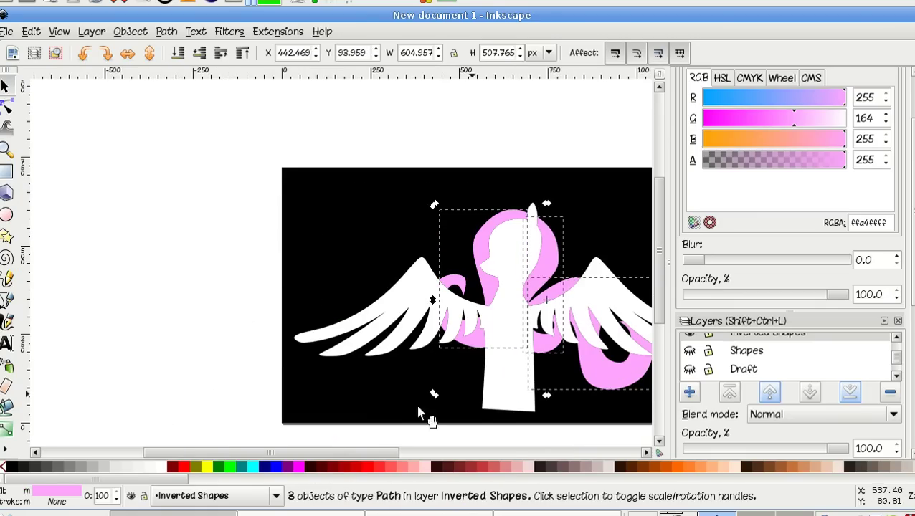
{"action": "left_click", "coordinate": [57, 502]}
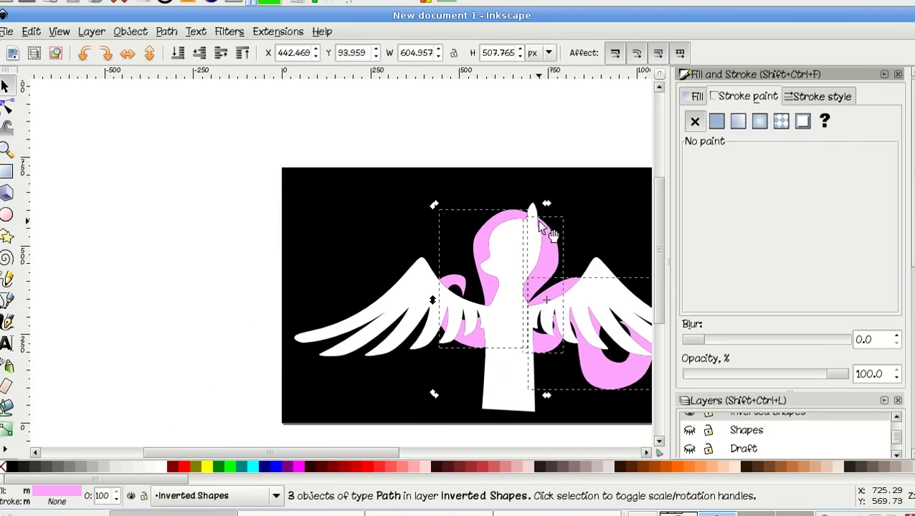
{"action": "left_click", "coordinate": [716, 123]}
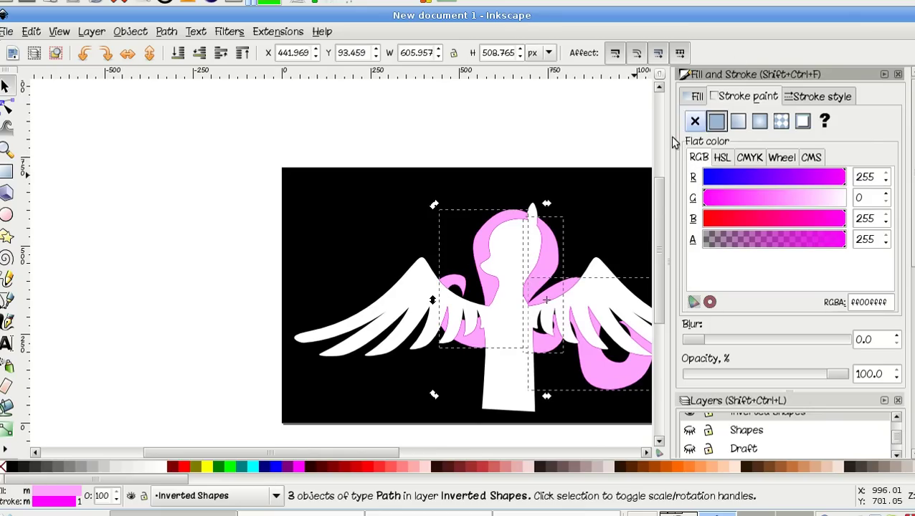
Match the stroke of the three mane and tail pieces to their light pink fill, ffa4ff.
{"action": "scroll", "coordinate": [500, 250], "scroll_direction": "up", "scroll_amount": 4, "text": "ctrl"}
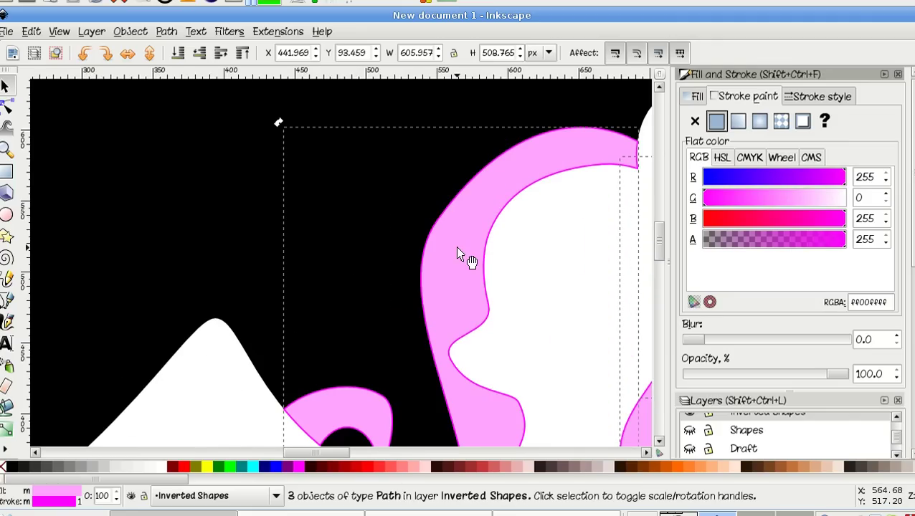
{"action": "key", "text": "d"}
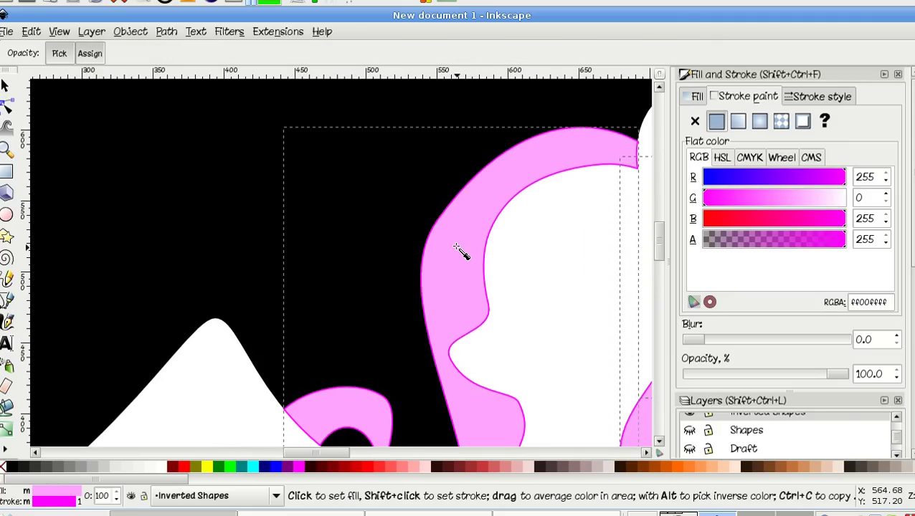
{"action": "left_click", "coordinate": [457, 248], "text": "shift"}
{"action": "scroll", "coordinate": [457, 249], "scroll_direction": "right", "scroll_amount": 10}
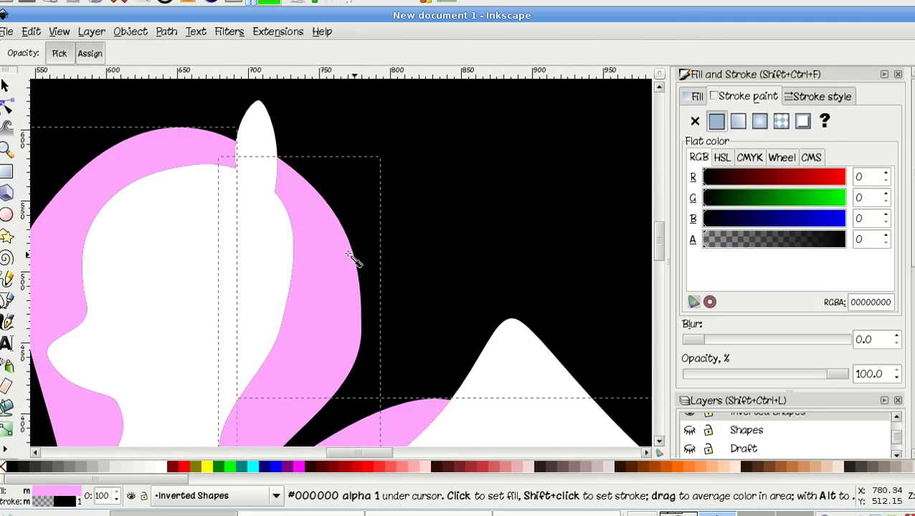
{"action": "left_click", "coordinate": [347, 259], "text": "shift"}
{"action": "scroll", "coordinate": [476, 256], "scroll_direction": "down", "scroll_amount": 3}
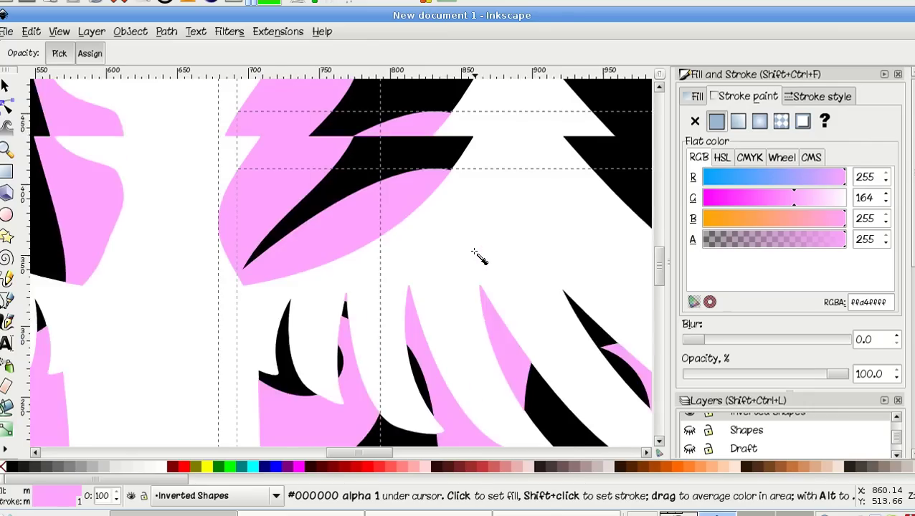
{"action": "left_click", "coordinate": [5, 85]}
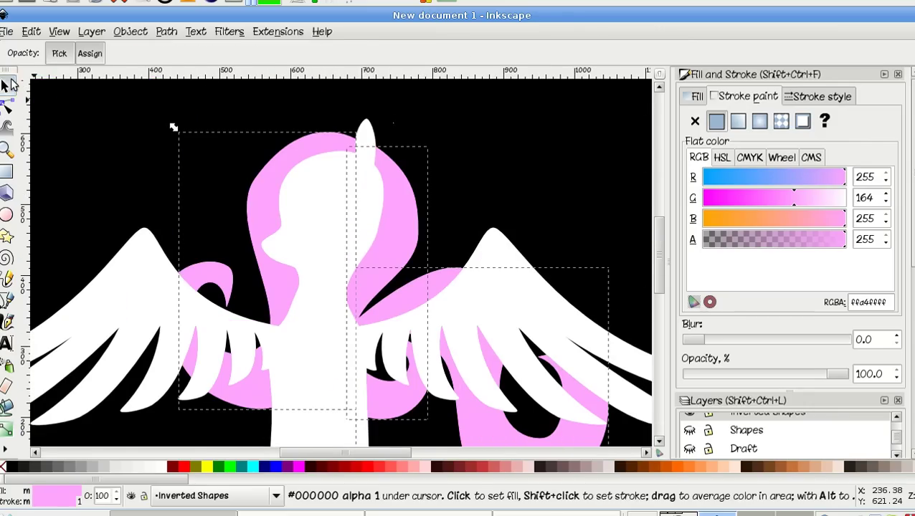
{"action": "scroll", "coordinate": [794, 429], "scroll_direction": "down", "scroll_amount": 1}
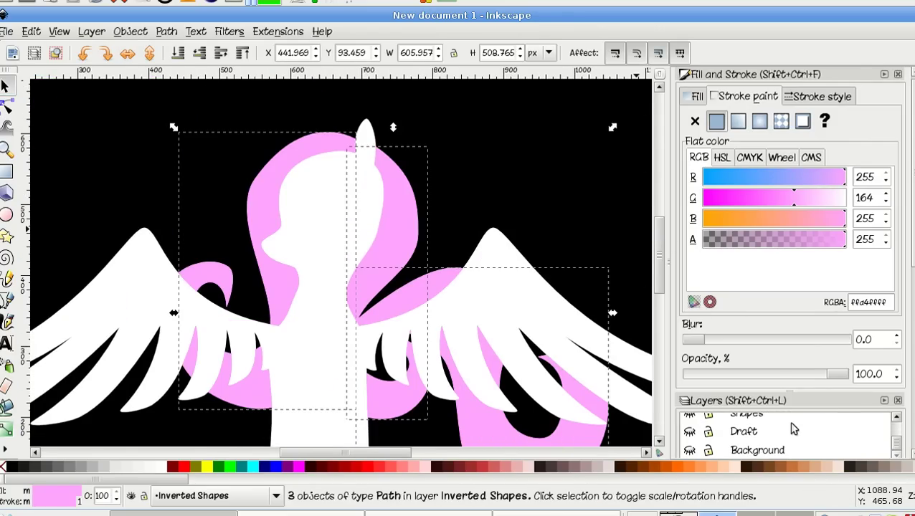
Preview the trimmed pink pieces against the Background layer's gradient, and undo back to the whole, untrimmed mane and tail shapes.
{"action": "left_click", "coordinate": [689, 451]}
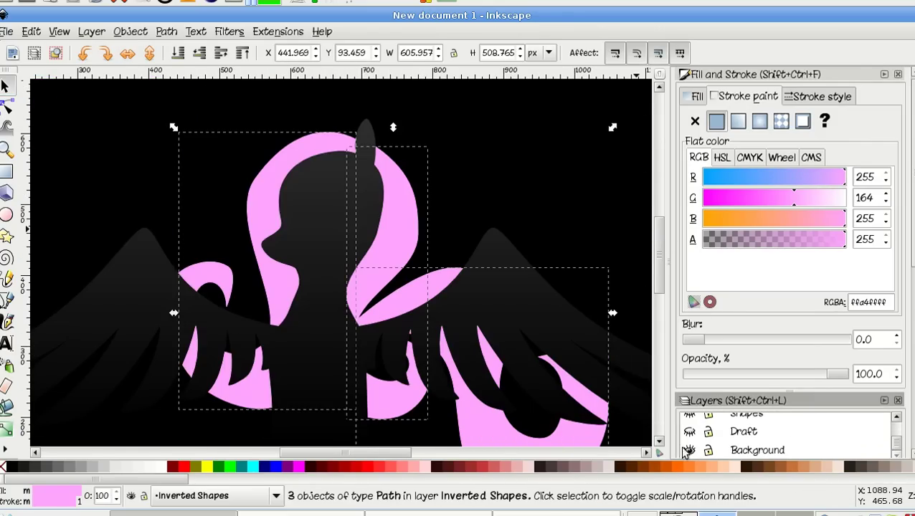
{"action": "left_click", "coordinate": [558, 205], "text": "ctrl"}
{"action": "scroll", "coordinate": [558, 205], "scroll_direction": "down", "scroll_amount": 4, "text": "ctrl"}
{"action": "scroll", "coordinate": [559, 204], "scroll_direction": "up", "scroll_amount": 2, "text": "ctrl"}
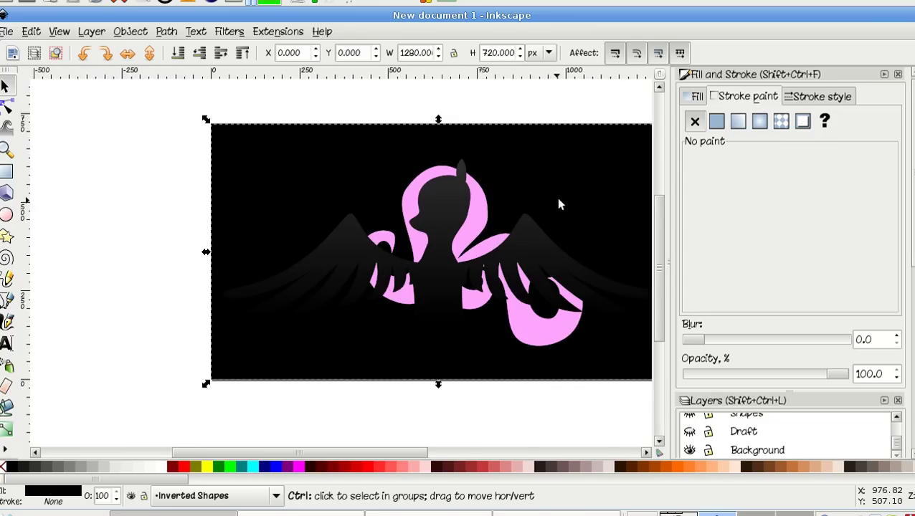
{"action": "left_click", "coordinate": [437, 190]}
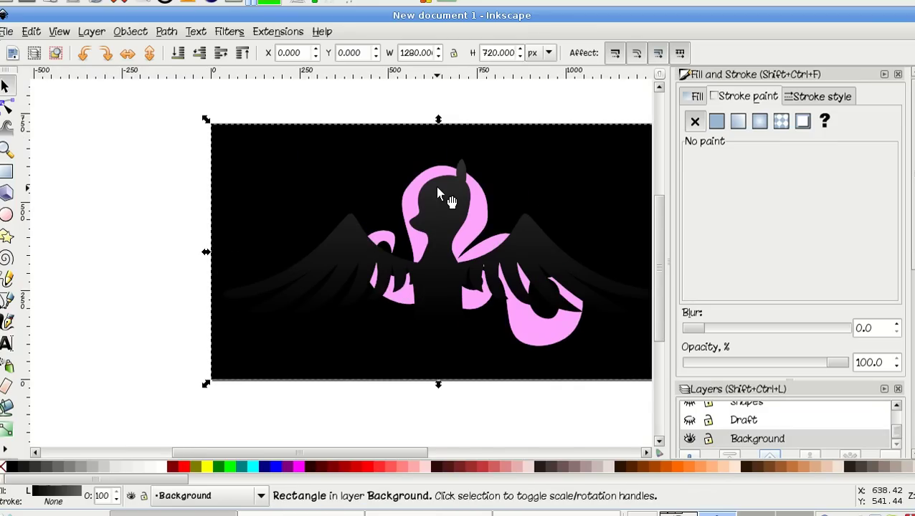
{"action": "key", "text": "ctrl+z"}
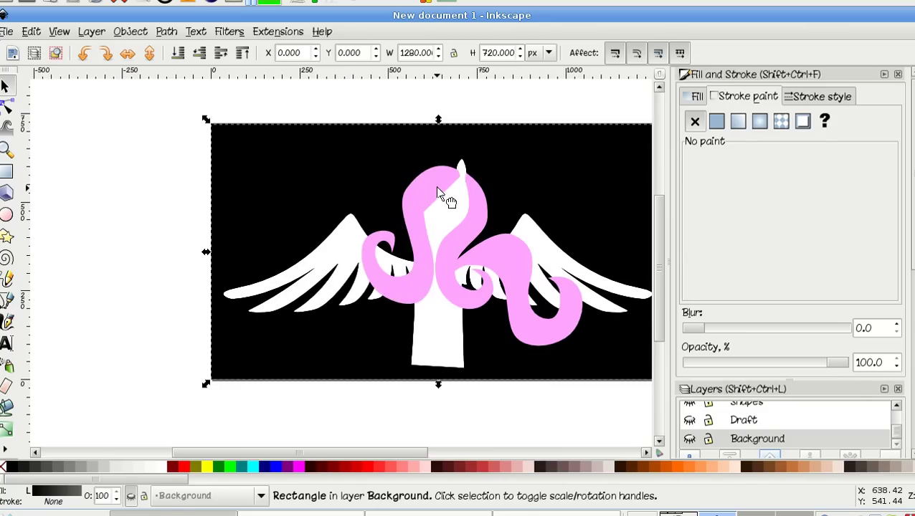
Make the front mane's inner corner node smooth and pull its upper handle upward so the straight inner edge curves around the head.
{"action": "left_click", "coordinate": [438, 188]}
{"action": "double_click", "coordinate": [439, 197]}
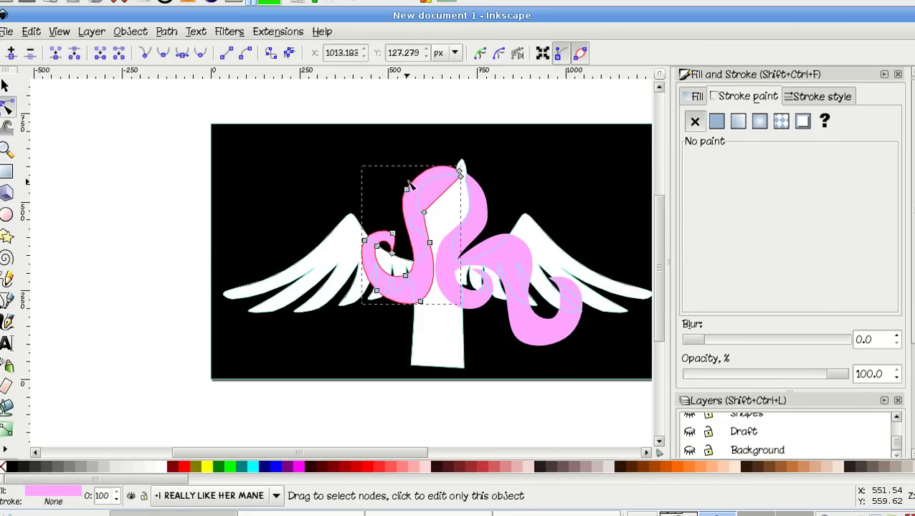
{"action": "scroll", "coordinate": [439, 199], "scroll_direction": "up", "scroll_amount": 3}
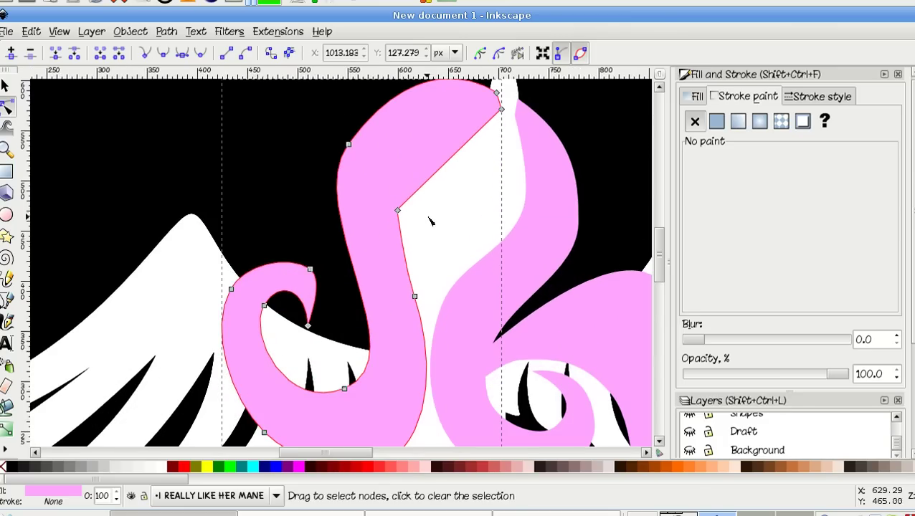
{"action": "left_click", "coordinate": [398, 211]}
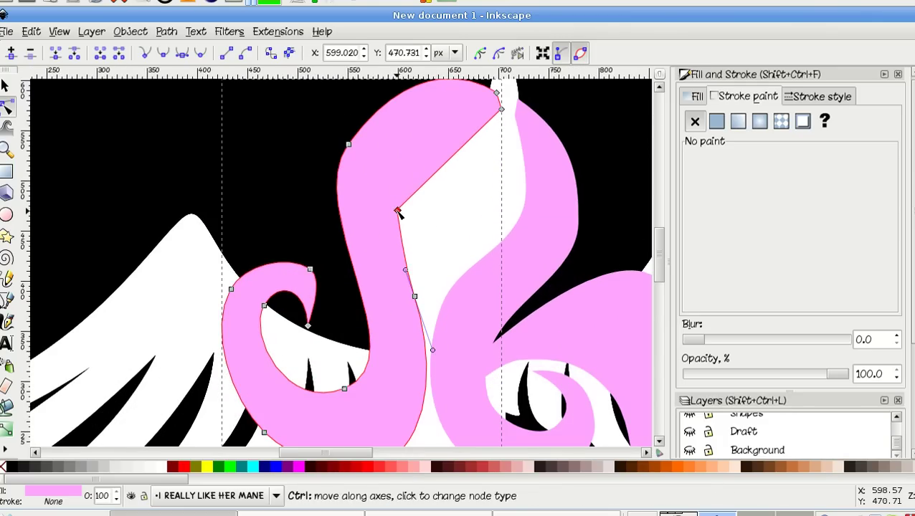
{"action": "left_click", "coordinate": [397, 211], "text": "ctrl"}
{"action": "left_click_drag", "start_coordinate": [391, 188], "coordinate": [379, 116]}
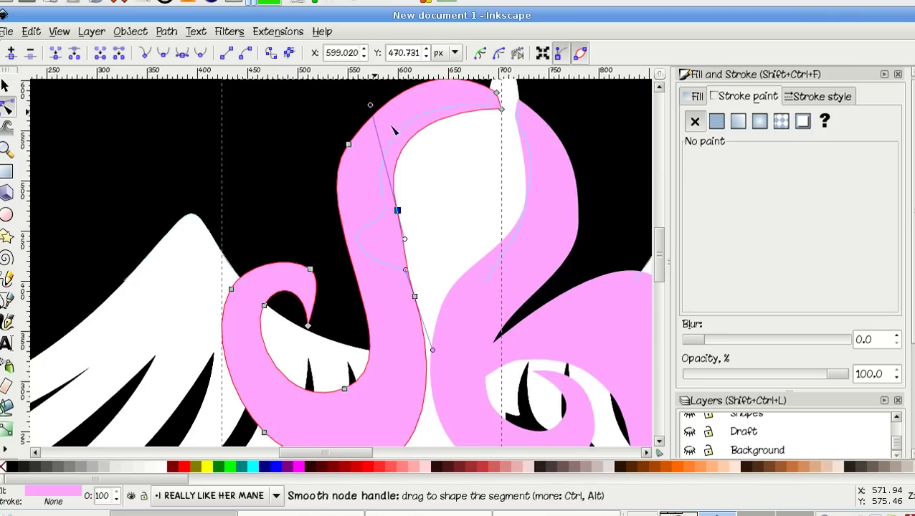
Examine how the inverted figure's head and face outline runs beneath the front mane's curved inner edge.
{"action": "left_click", "coordinate": [461, 210]}
{"action": "left_click", "coordinate": [283, 209]}
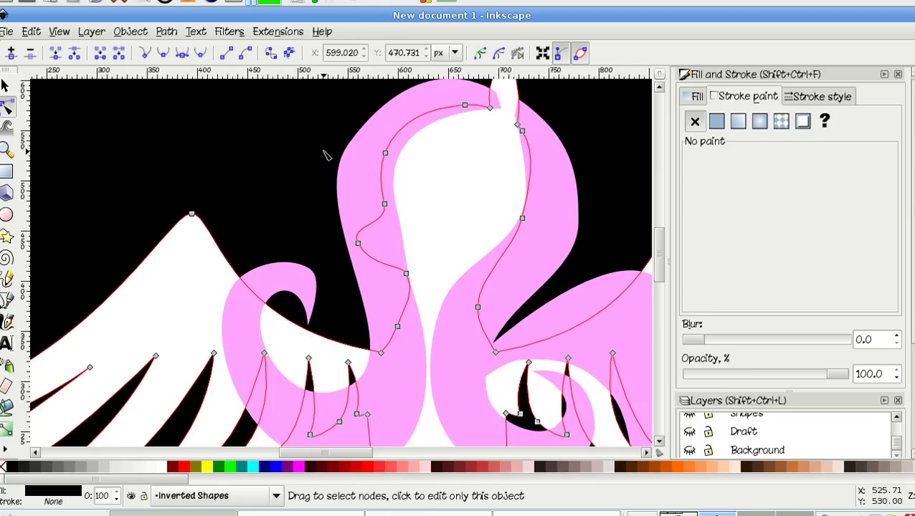
{"action": "scroll", "coordinate": [326, 155], "scroll_direction": "down", "scroll_amount": 2}
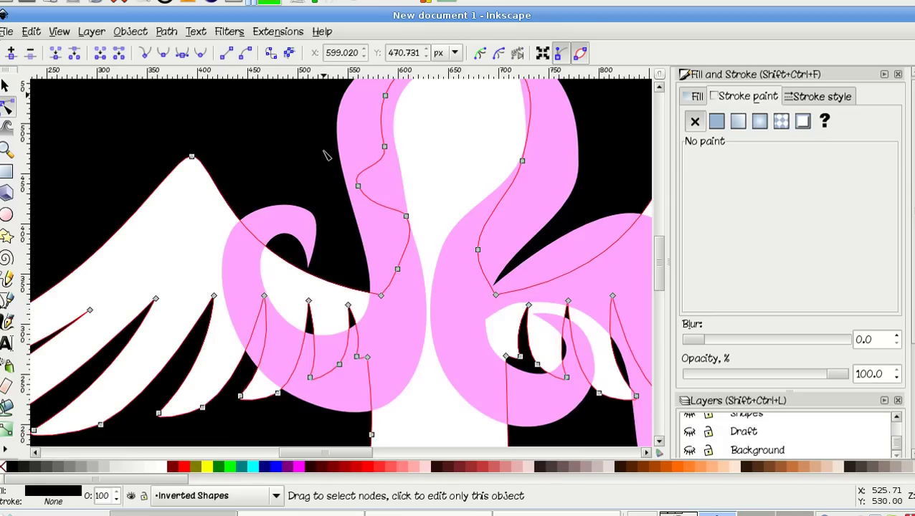
{"action": "scroll", "coordinate": [326, 155], "scroll_direction": "up", "scroll_amount": 2}
{"action": "scroll", "coordinate": [326, 156], "scroll_direction": "down", "scroll_amount": 2}
{"action": "scroll", "coordinate": [327, 155], "scroll_direction": "up", "scroll_amount": 2}
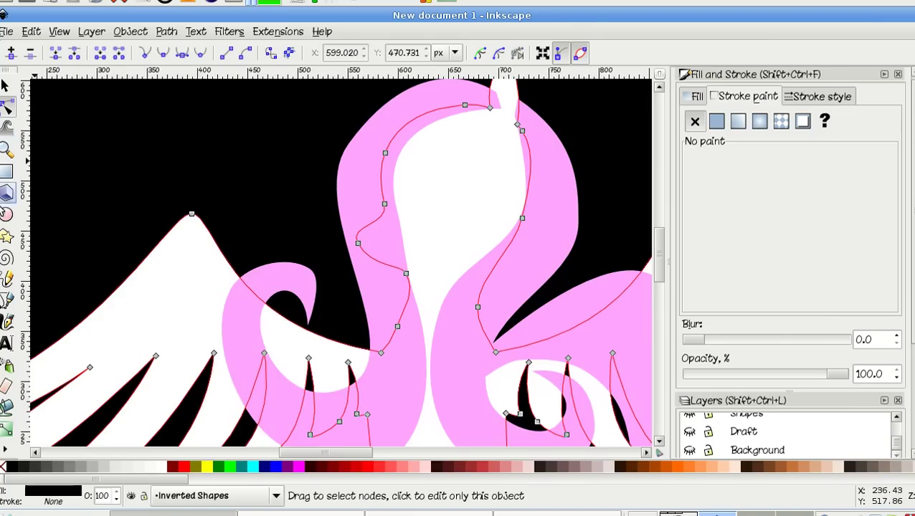
{"action": "left_click", "coordinate": [9, 299]}
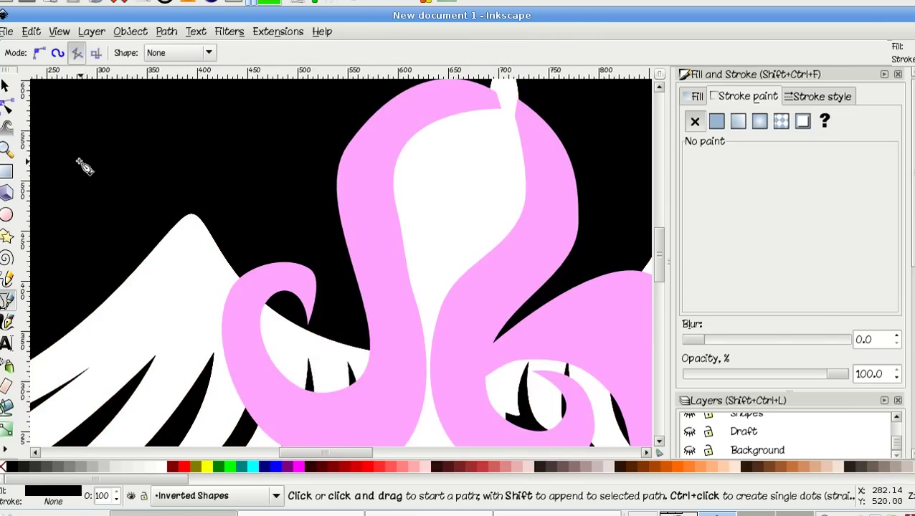
{"action": "key", "text": "Escape"}
{"action": "key", "text": "n"}
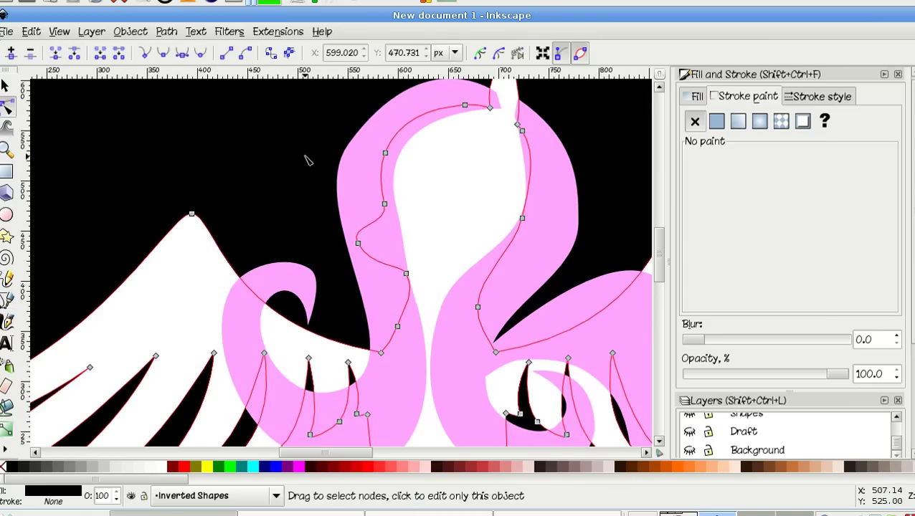
Shift the front mane's two inner-edge nodes up toward the head outline, lower the corner node beside the ear slightly, and tweak the curve handle.
{"action": "left_click", "coordinate": [405, 232]}
{"action": "left_click", "coordinate": [398, 212]}
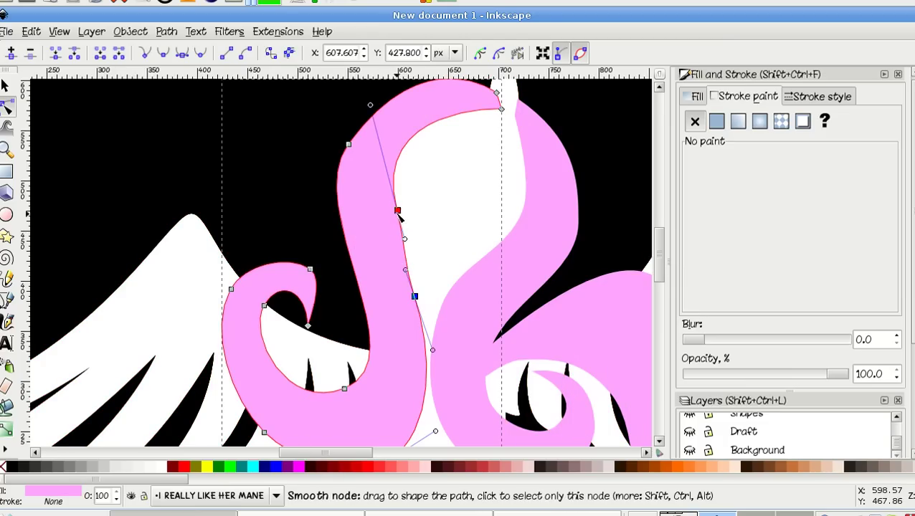
{"action": "left_click_drag", "start_coordinate": [399, 212], "coordinate": [390, 189]}
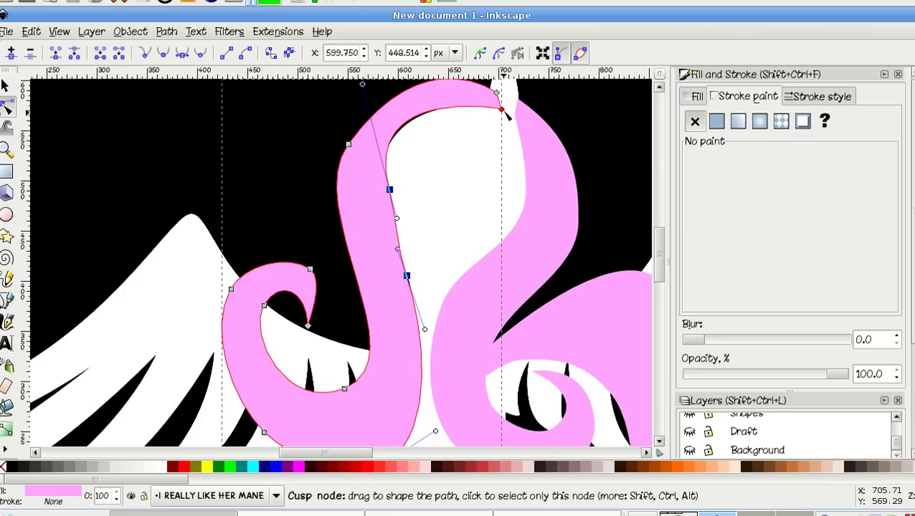
{"action": "left_click", "coordinate": [502, 109]}
{"action": "left_click_drag", "start_coordinate": [502, 110], "coordinate": [501, 114]}
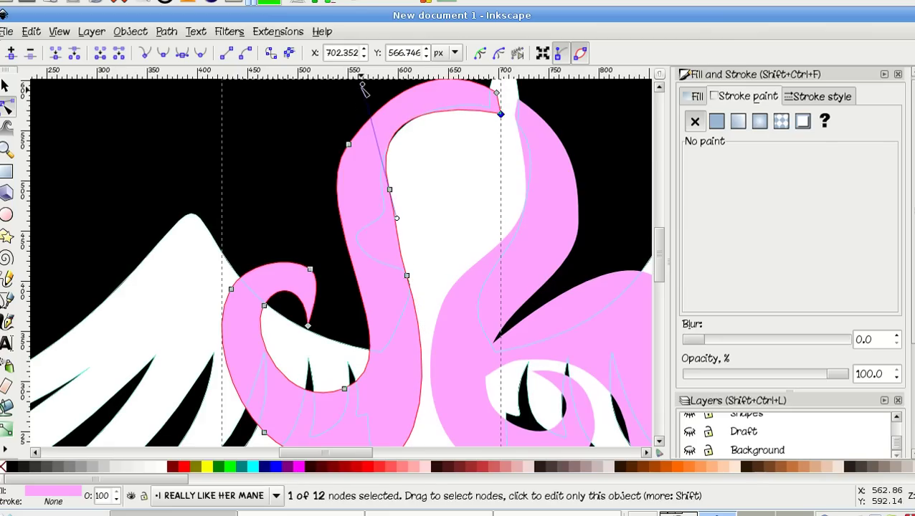
{"action": "left_click_drag", "start_coordinate": [363, 87], "coordinate": [370, 90]}
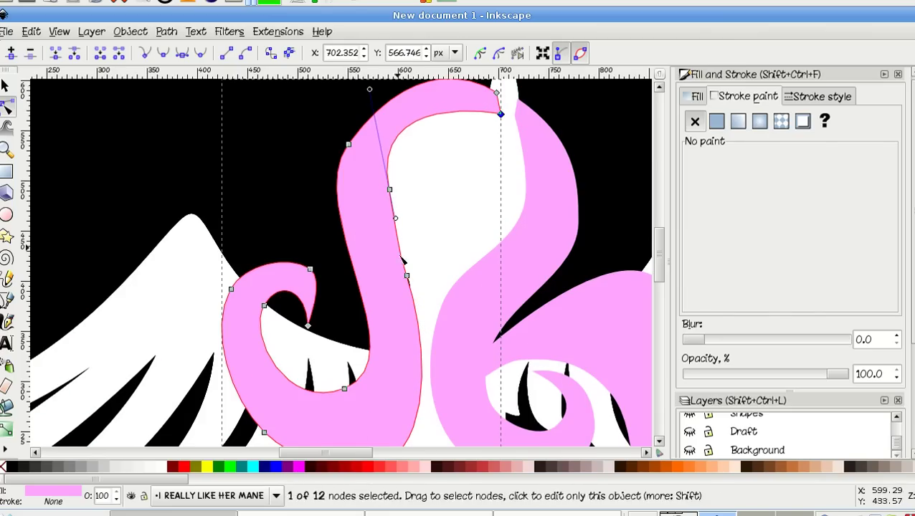
Move the front mane's upper inner-edge node to about X 586, Y 489 px, checking it against the inverted figure's head outline.
{"action": "left_click", "coordinate": [408, 277]}
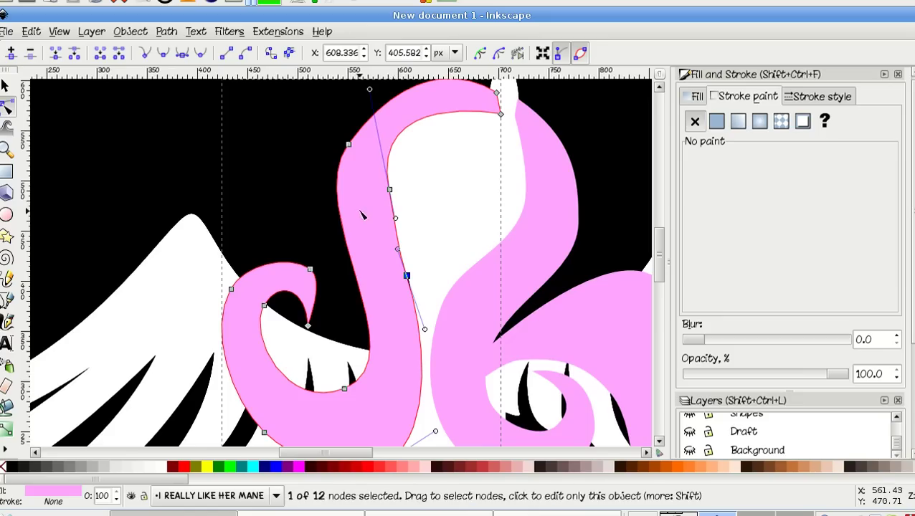
{"action": "left_click", "coordinate": [453, 194]}
{"action": "left_click", "coordinate": [373, 174]}
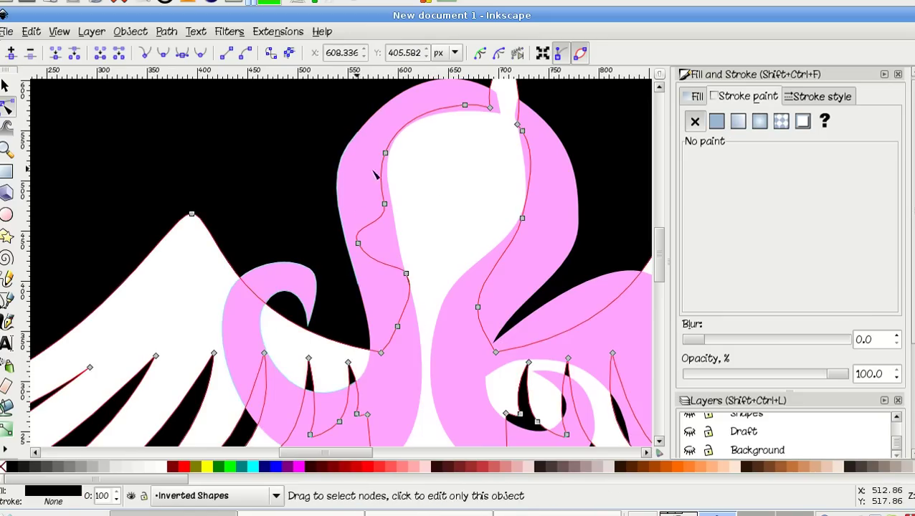
{"action": "left_click", "coordinate": [398, 210]}
{"action": "left_click", "coordinate": [382, 192]}
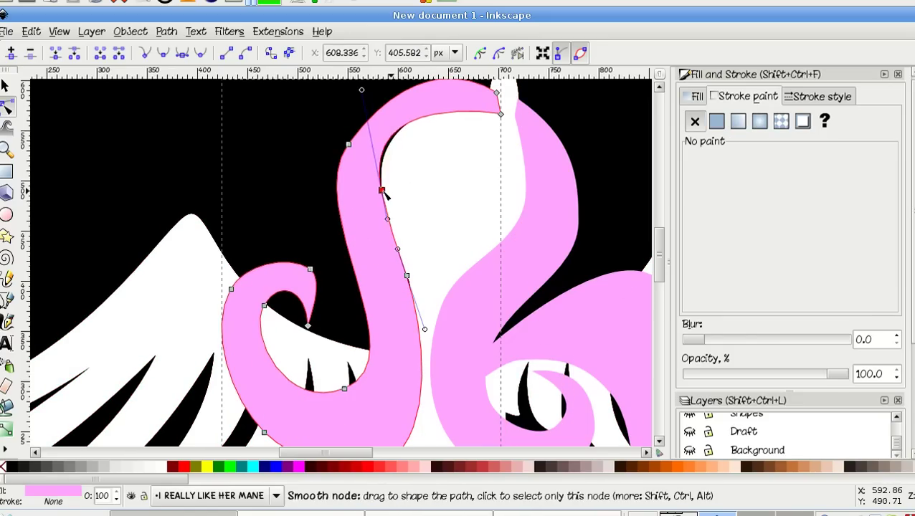
{"action": "left_click_drag", "start_coordinate": [382, 192], "coordinate": [377, 189]}
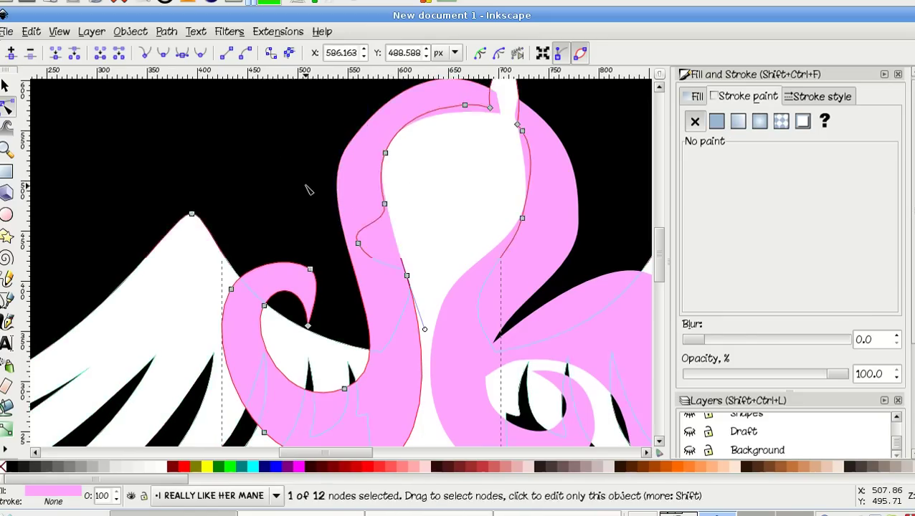
{"action": "left_click", "coordinate": [306, 187]}
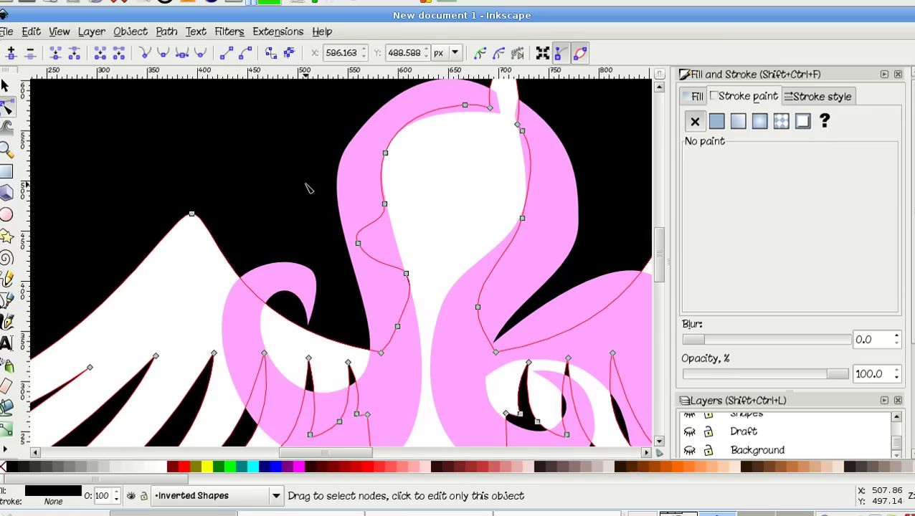
{"action": "left_click", "coordinate": [373, 187]}
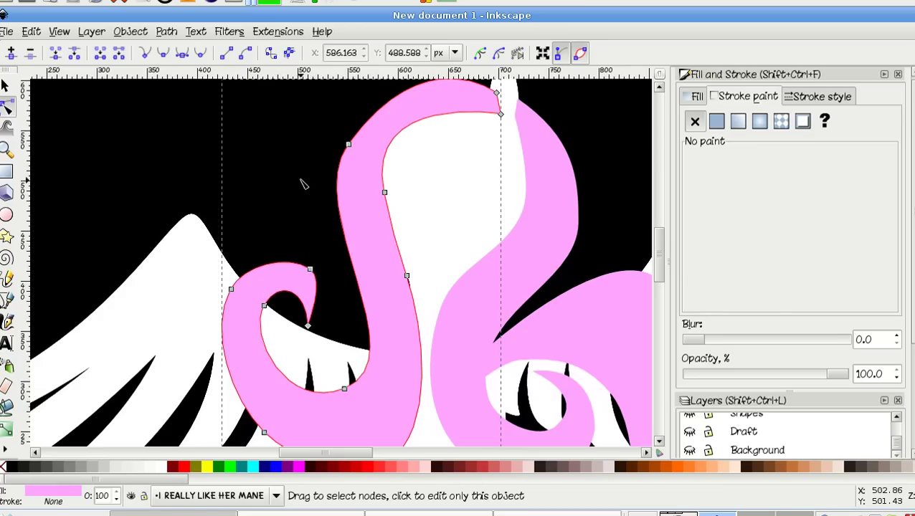
Draw a closed four-cornered path with straight segments around the top of the head, starting from a point on the face.
{"action": "left_click", "coordinate": [9, 308]}
{"action": "left_click", "coordinate": [408, 200]}
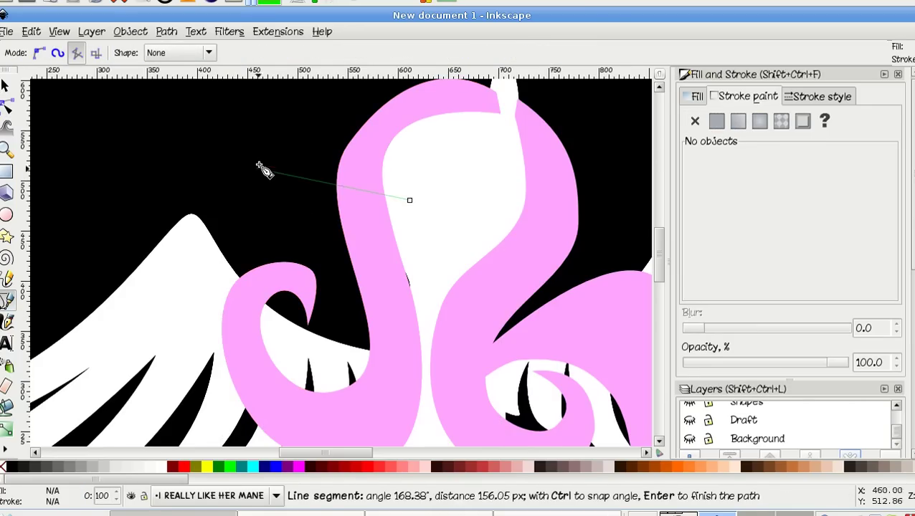
{"action": "left_click", "coordinate": [257, 167]}
{"action": "scroll", "coordinate": [302, 108], "scroll_direction": "up", "scroll_amount": 3}
{"action": "left_click", "coordinate": [377, 121]}
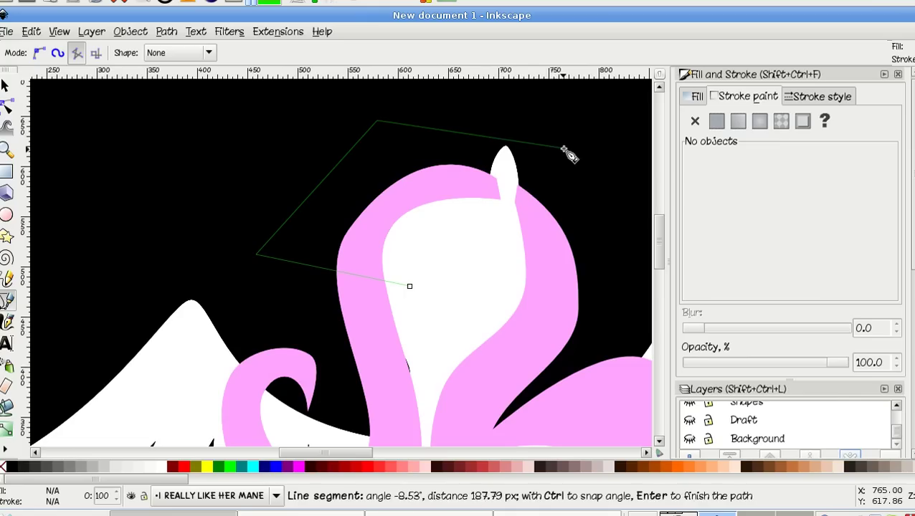
{"action": "left_click", "coordinate": [565, 147]}
{"action": "left_click", "coordinate": [409, 286]}
Move the outline's corner in the black area beside the head down and inward to about X 482, Y 464 px.
{"action": "left_click", "coordinate": [7, 106]}
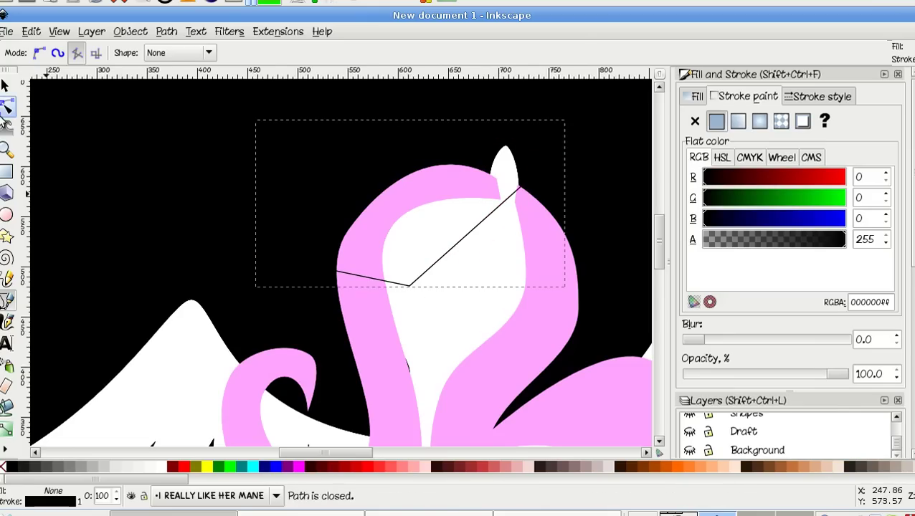
{"action": "left_click", "coordinate": [412, 307]}
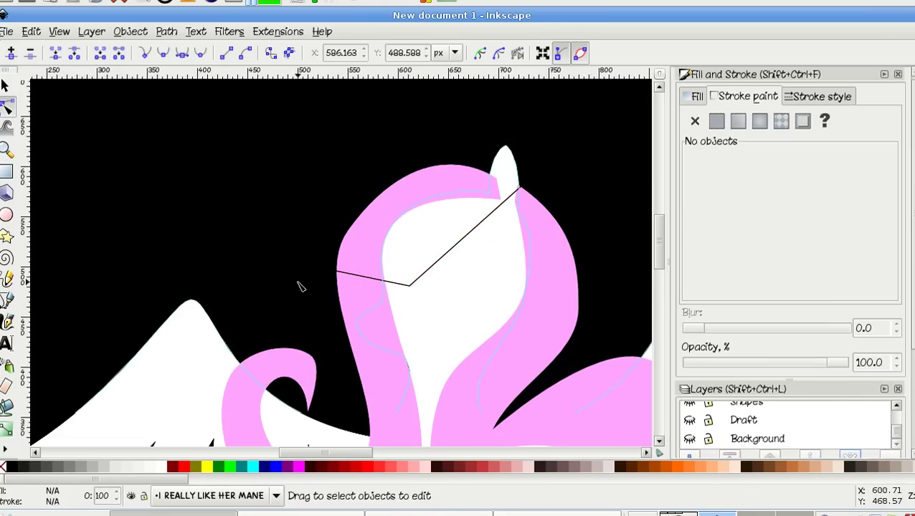
{"action": "left_click", "coordinate": [304, 269]}
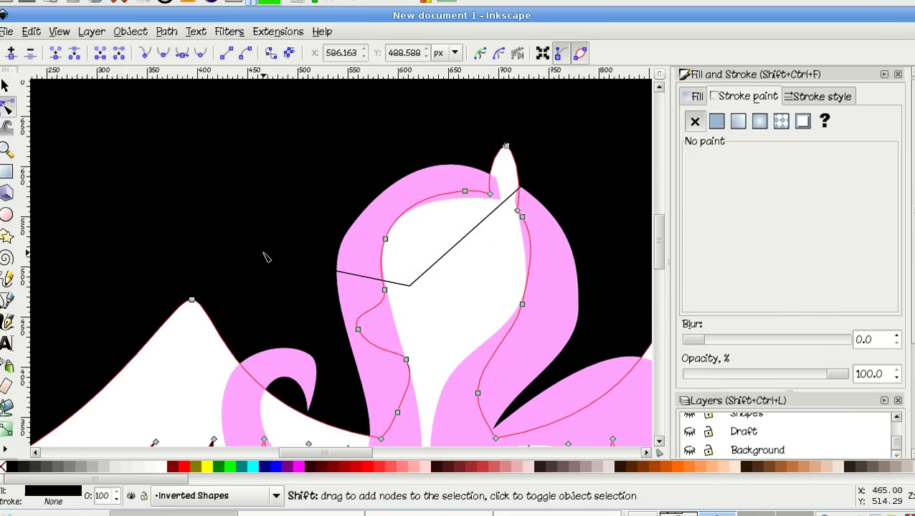
{"action": "left_click", "coordinate": [409, 285], "text": "shift"}
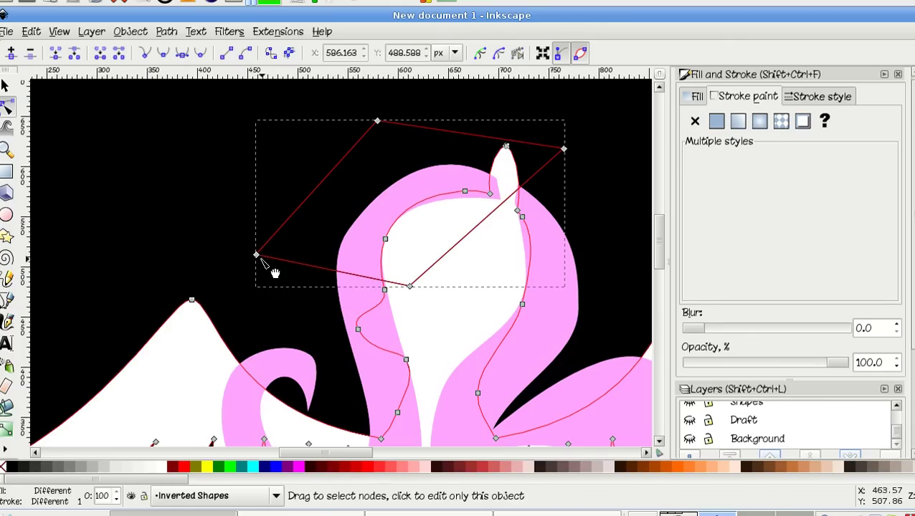
{"action": "left_click_drag", "start_coordinate": [257, 255], "coordinate": [280, 303]}
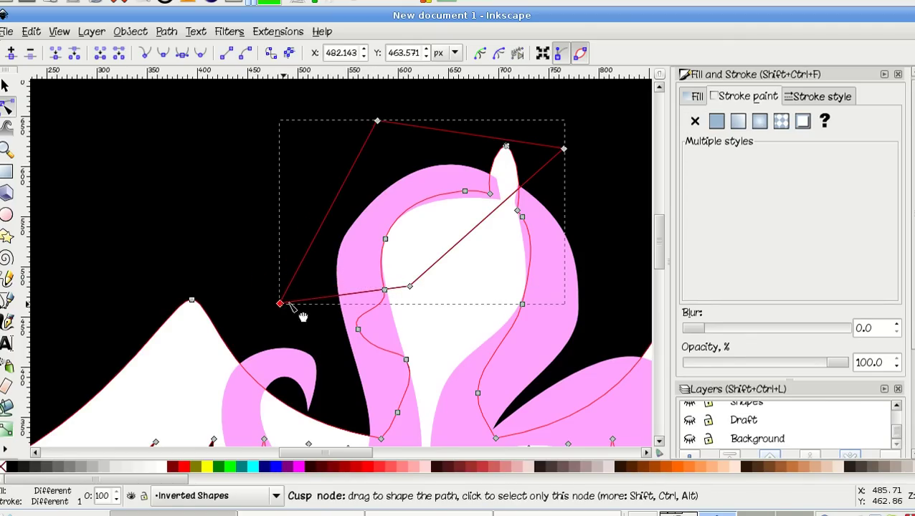
Subtract the four-cornered path from the front mane shape so its part around the top of the head is cut off.
{"action": "left_click", "coordinate": [374, 234], "text": "shift"}
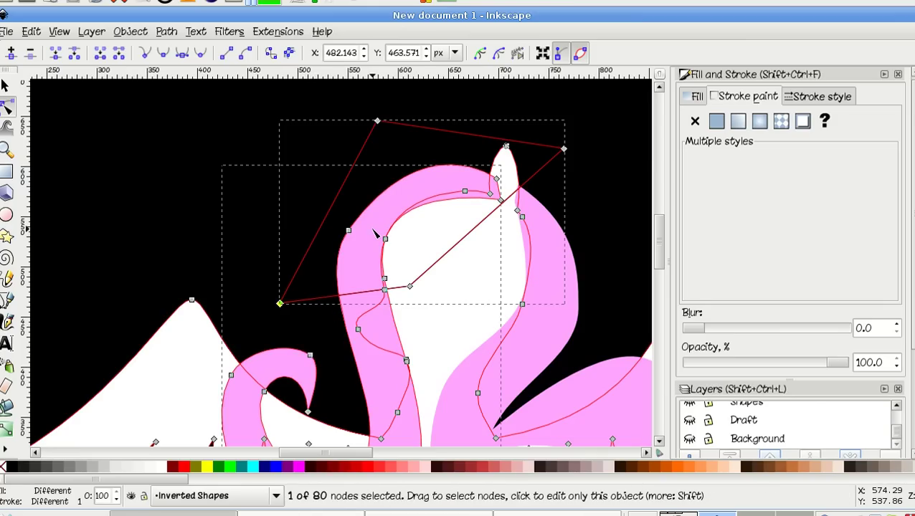
{"action": "key", "text": "ctrl+minus"}
{"action": "left_click", "coordinate": [287, 240]}
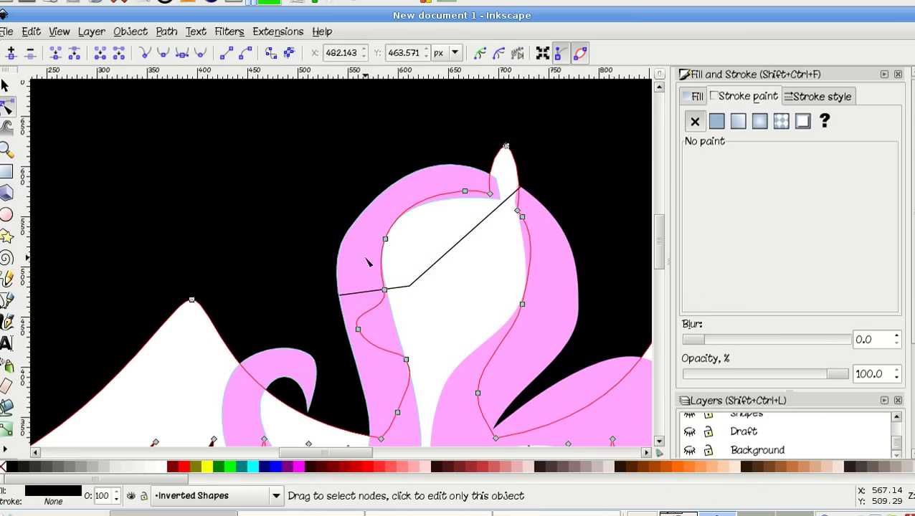
{"action": "left_click", "coordinate": [409, 281]}
{"action": "left_click", "coordinate": [370, 270], "text": "shift"}
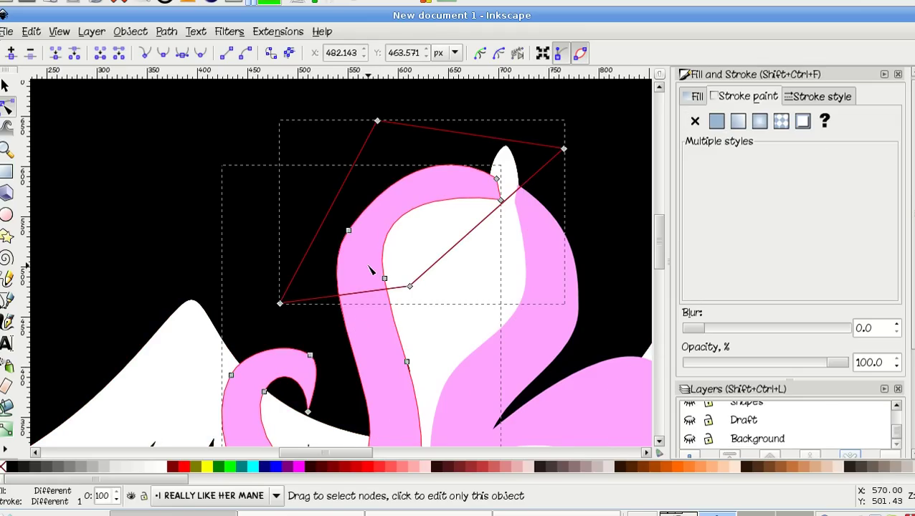
{"action": "key", "text": "ctrl+minus"}
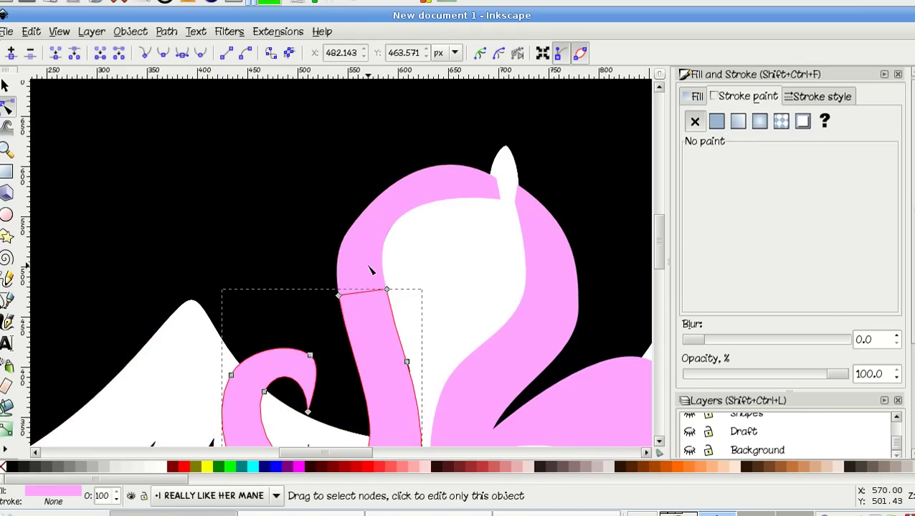
Intersect the trimmed lower piece of the front mane with the black Inverted Shapes path.
{"action": "left_click", "coordinate": [367, 263]}
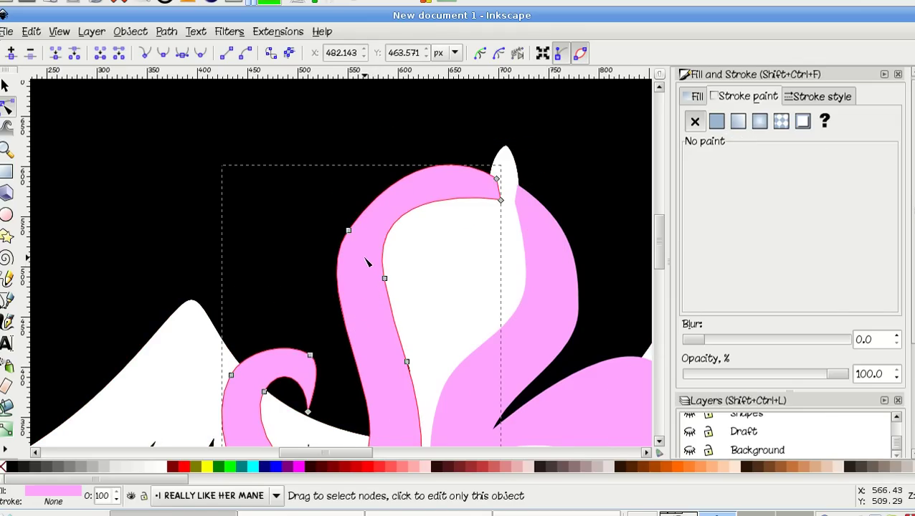
{"action": "left_click", "coordinate": [364, 316]}
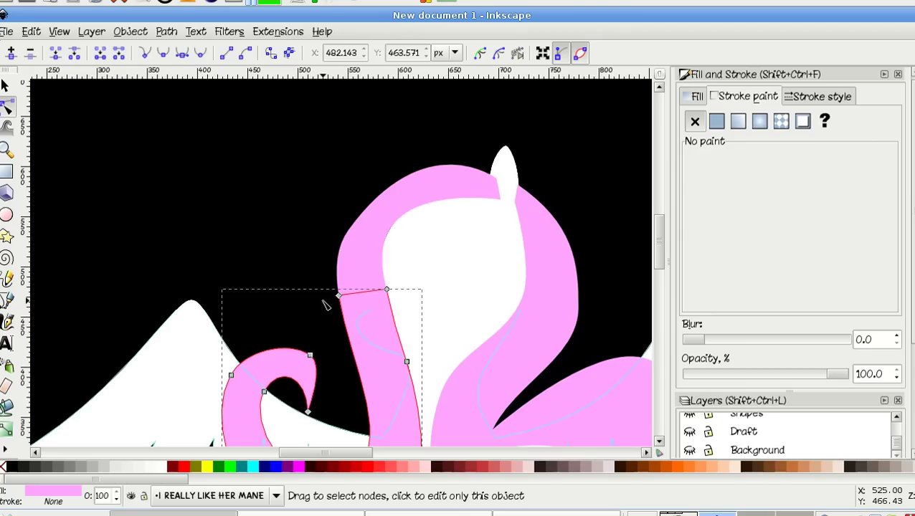
{"action": "scroll", "coordinate": [326, 304], "scroll_direction": "up", "scroll_amount": 2}
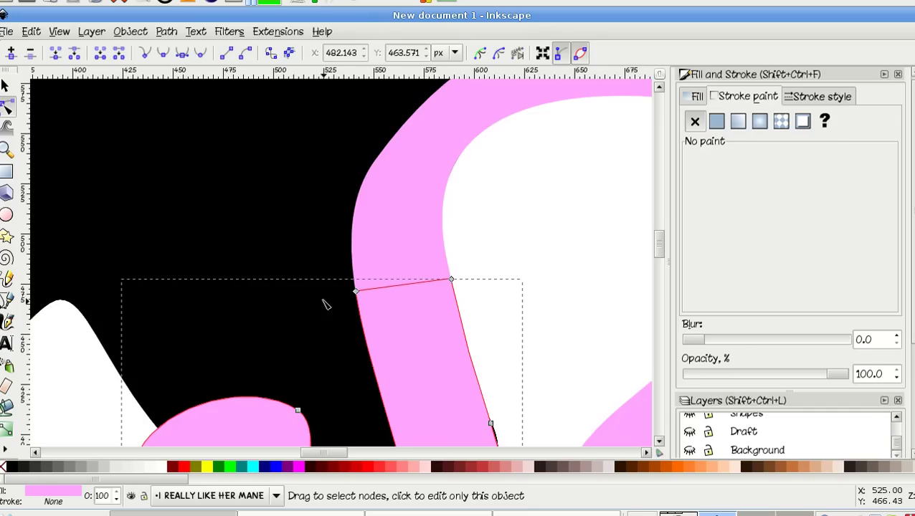
{"action": "scroll", "coordinate": [326, 307], "scroll_direction": "down", "scroll_amount": 8}
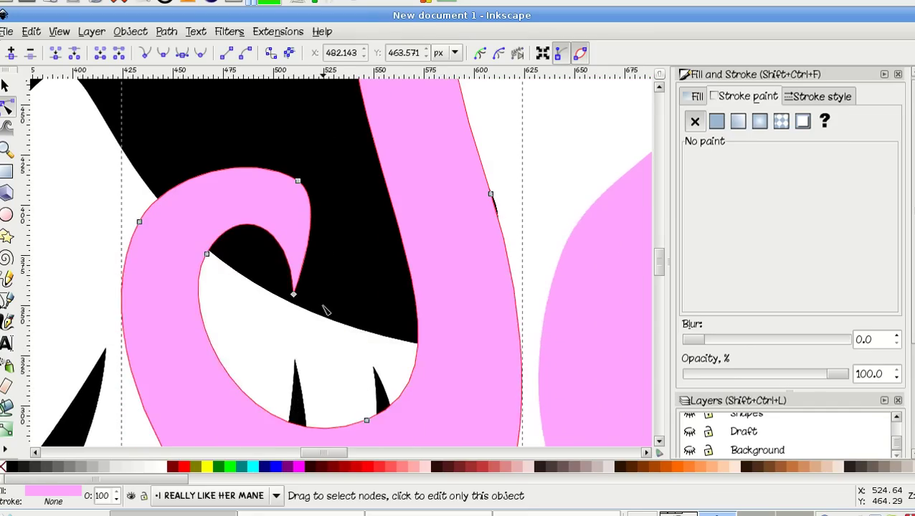
{"action": "scroll", "coordinate": [323, 307], "scroll_direction": "down", "scroll_amount": 2, "text": "ctrl"}
{"action": "scroll", "coordinate": [324, 307], "scroll_direction": "down", "scroll_amount": 2, "text": "ctrl"}
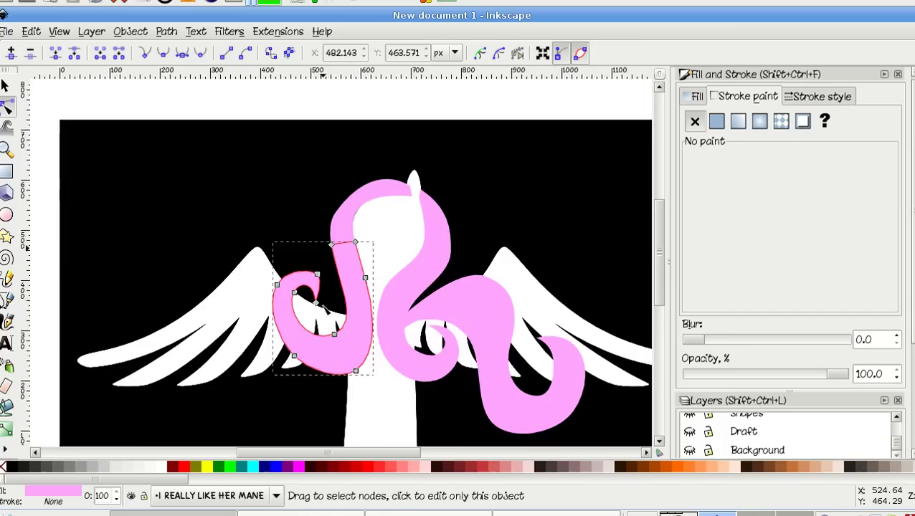
{"action": "key", "text": "ctrl+a"}
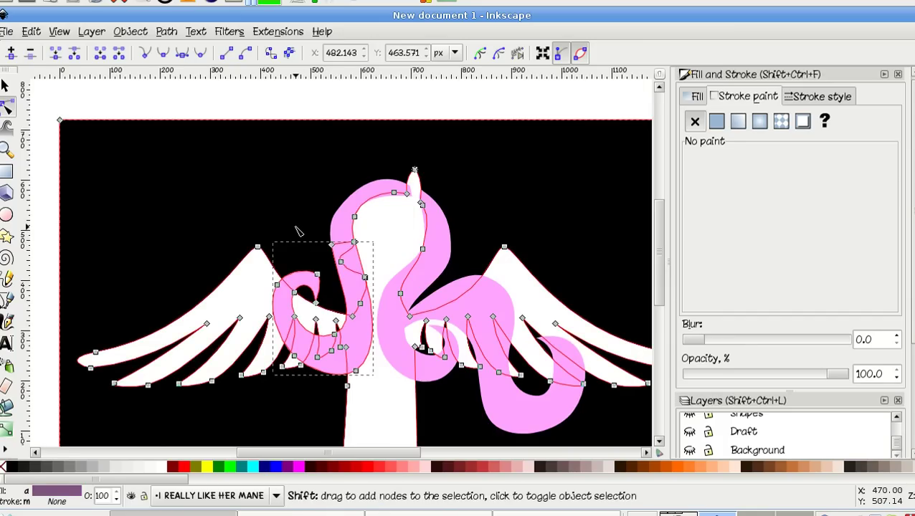
{"action": "key", "text": "ctrl+z"}
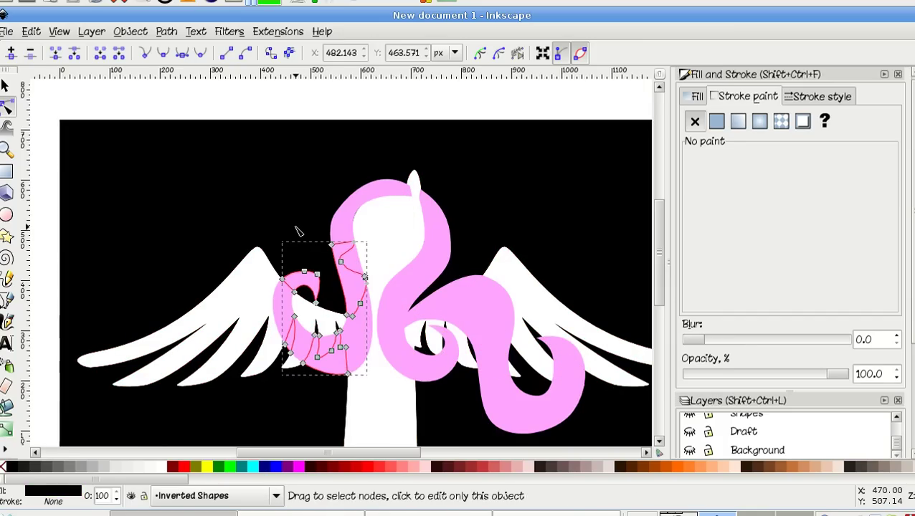
Try deleting the uncut front mane shape above the intersected piece, and undo the deletion.
{"action": "scroll", "coordinate": [316, 241], "scroll_direction": "up", "scroll_amount": 1}
{"action": "scroll", "coordinate": [316, 242], "scroll_direction": "up", "scroll_amount": 4, "text": "ctrl"}
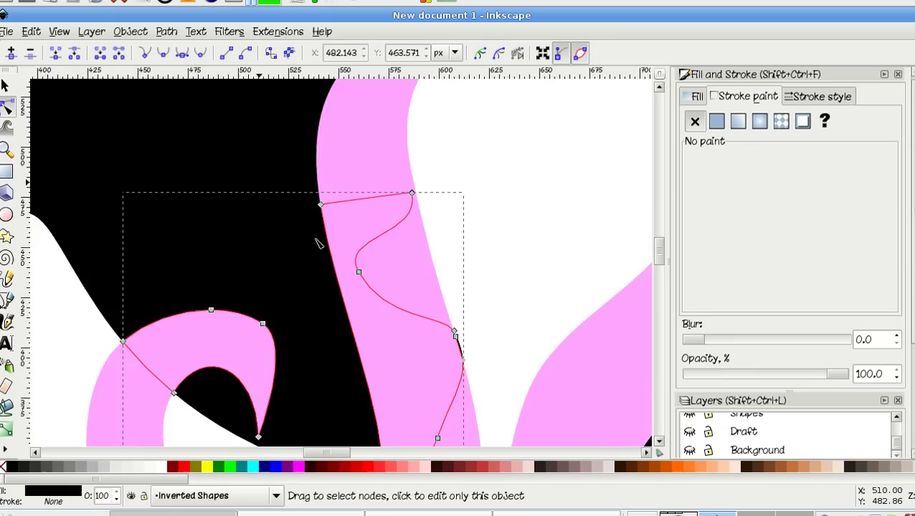
{"action": "left_click", "coordinate": [398, 262]}
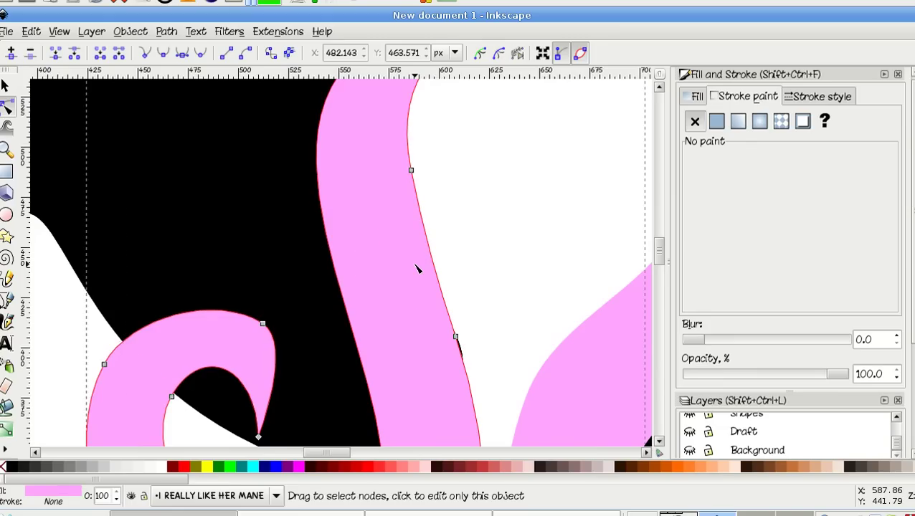
{"action": "key", "text": "s"}
{"action": "key", "text": "Delete"}
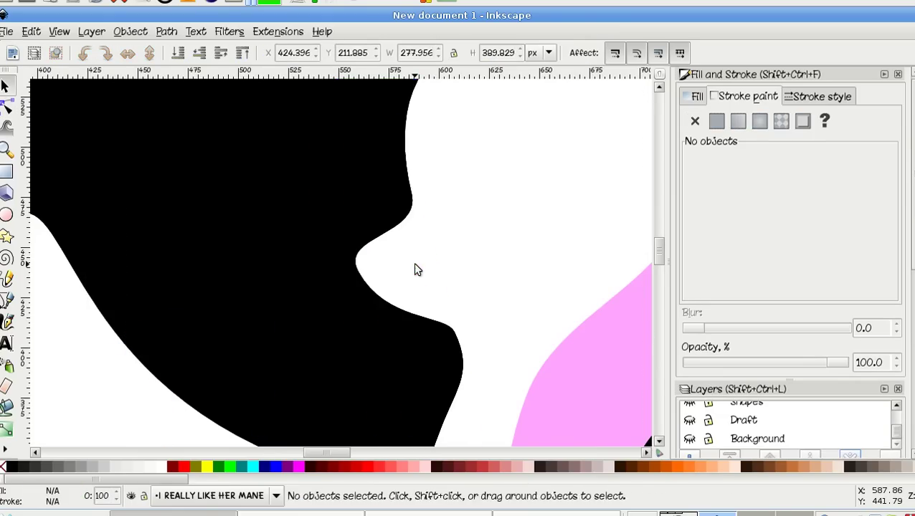
{"action": "key", "text": "ctrl+z"}
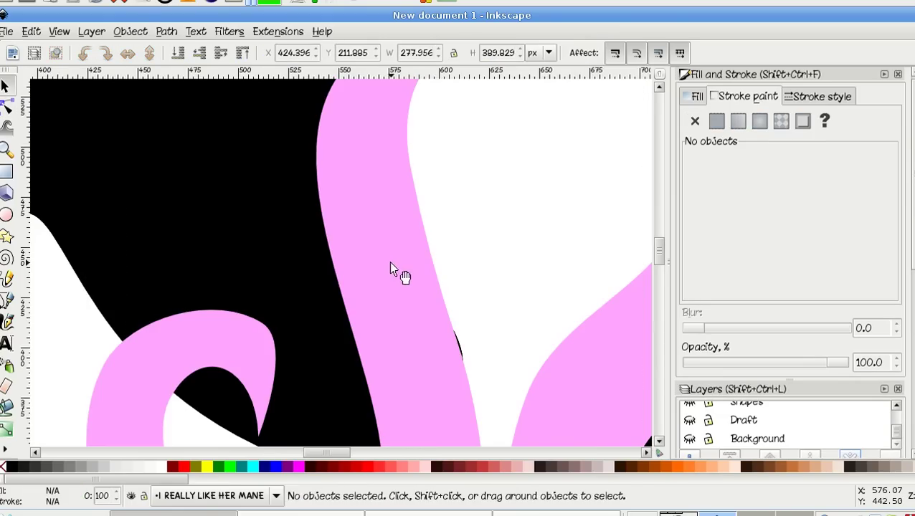
Delete the uncut 12-node front mane path in the I REALLY LIKE HER MANE layer.
{"action": "left_click", "coordinate": [389, 264]}
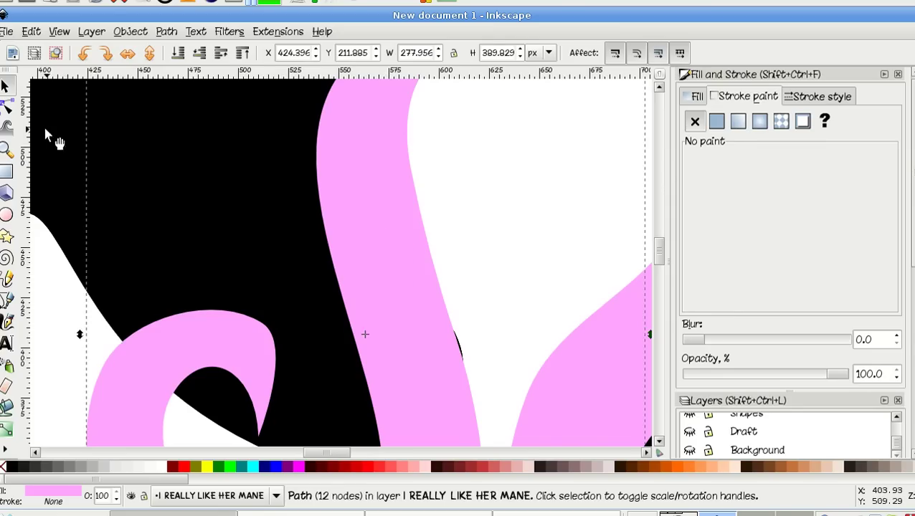
{"action": "key", "text": "n"}
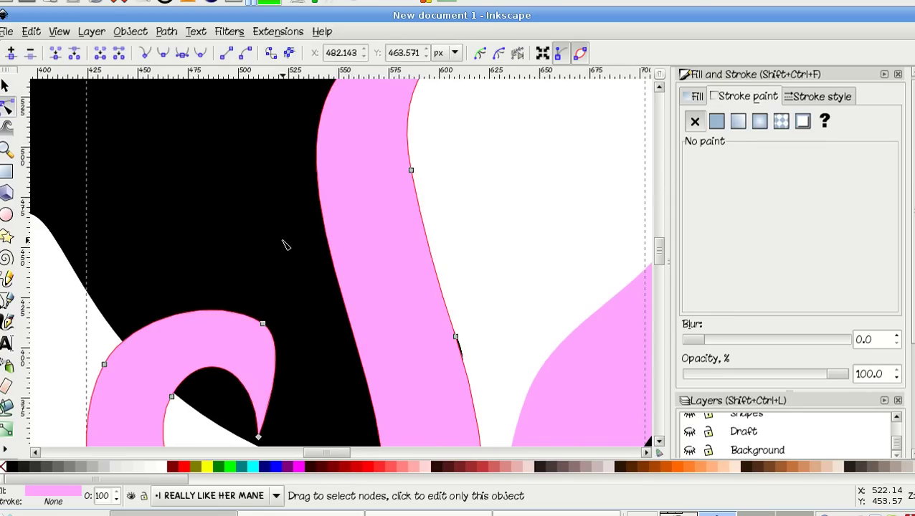
{"action": "key", "text": "5"}
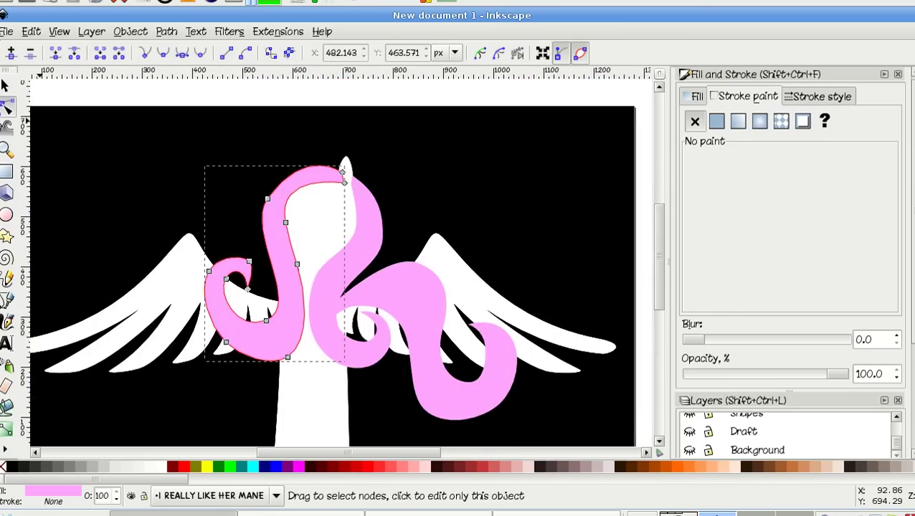
{"action": "left_click", "coordinate": [5, 86]}
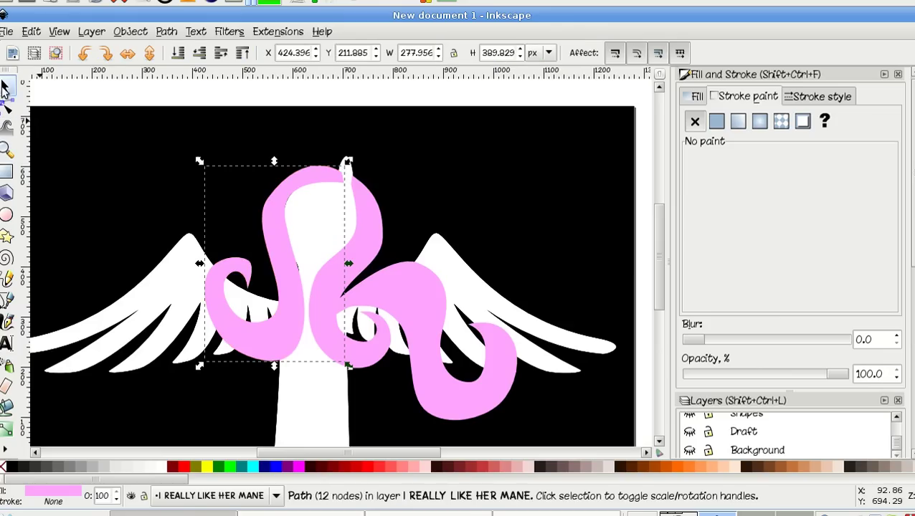
{"action": "left_click", "coordinate": [261, 275]}
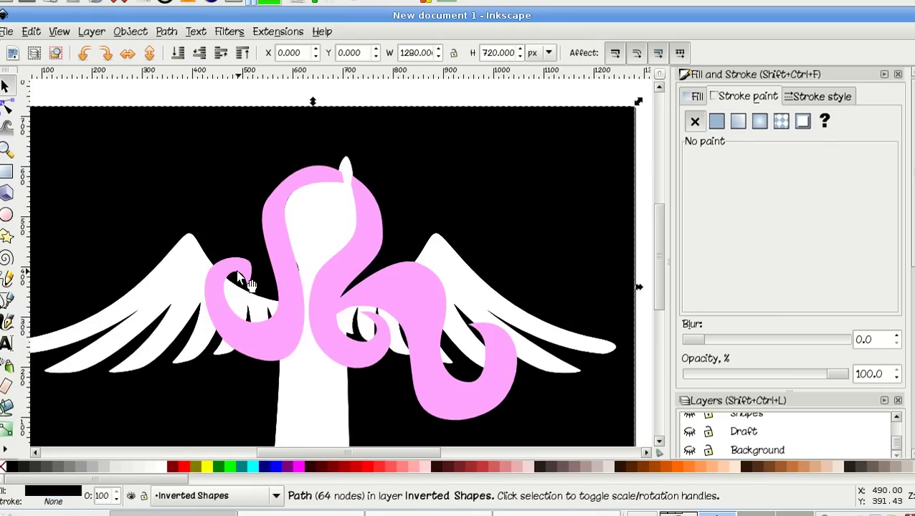
{"action": "left_click", "coordinate": [239, 276], "text": "alt"}
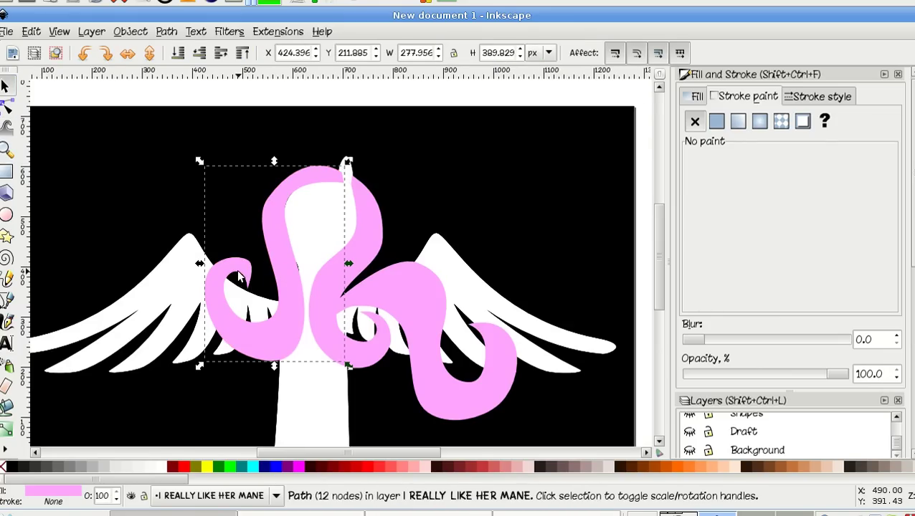
{"action": "left_click", "coordinate": [239, 274]}
{"action": "key", "text": "ctrl+z"}
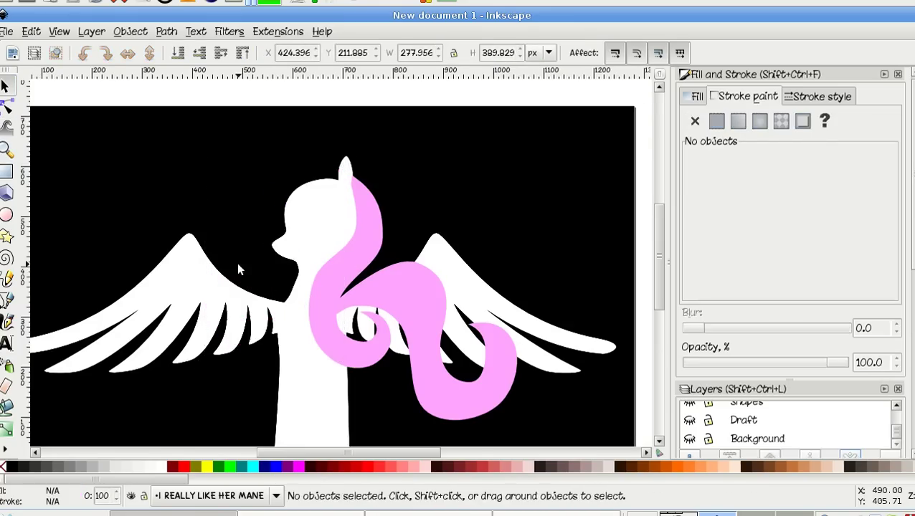
Fill the intersected mane piece with the pink #ffa4ff sampled from the back mane and inspect its edges beside the muzzle.
{"action": "scroll", "coordinate": [236, 263], "scroll_direction": "right", "scroll_amount": 2}
{"action": "left_click", "coordinate": [223, 229]}
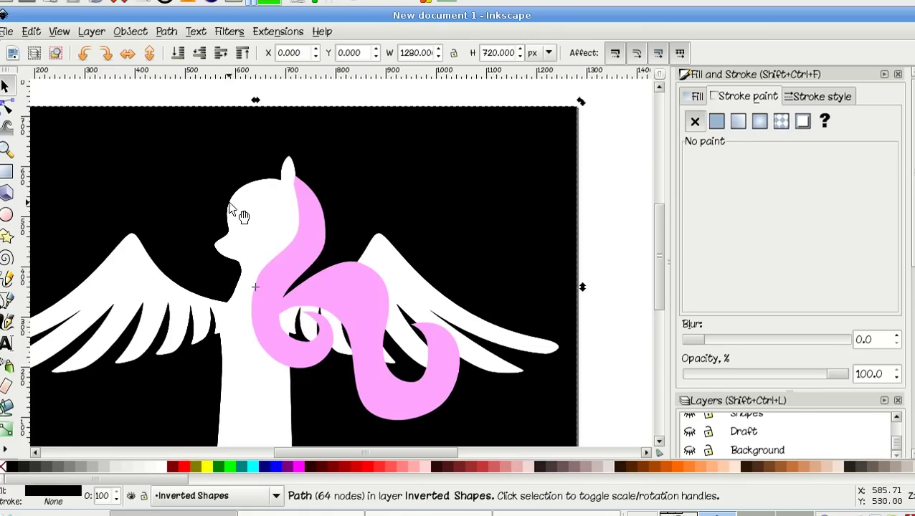
{"action": "left_click", "coordinate": [240, 296]}
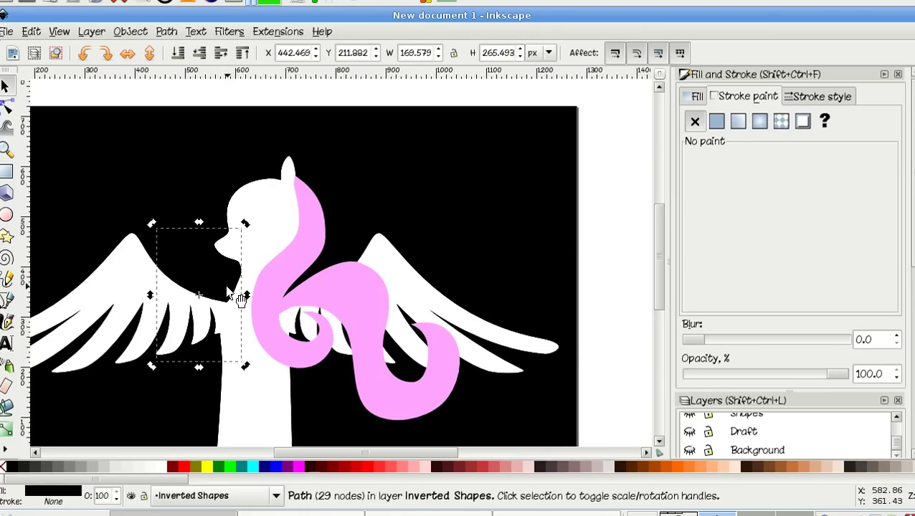
{"action": "key", "text": "d"}
{"action": "left_click", "coordinate": [281, 285]}
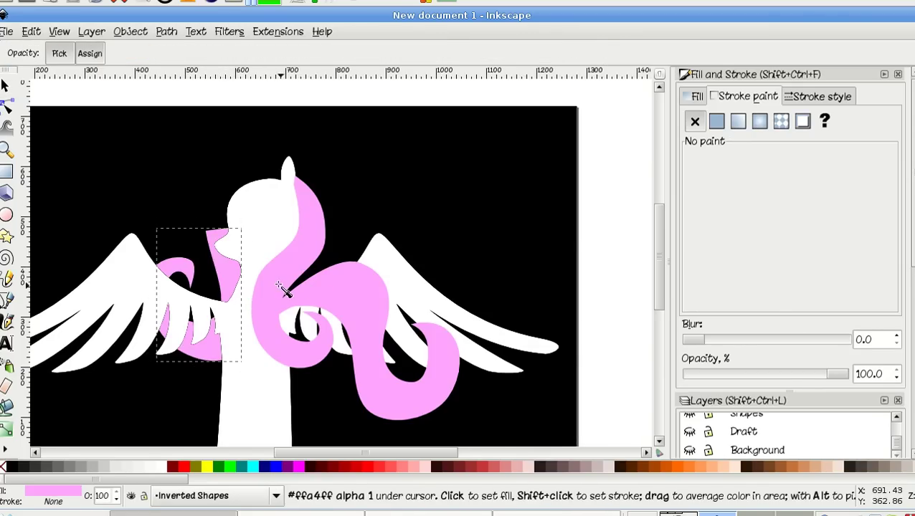
{"action": "scroll", "coordinate": [208, 262], "scroll_direction": "up", "scroll_amount": 4}
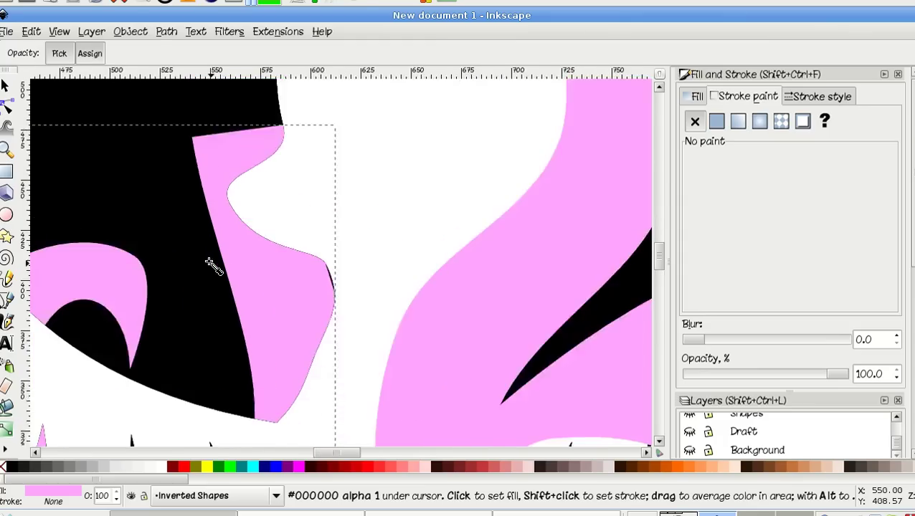
{"action": "scroll", "coordinate": [209, 262], "scroll_direction": "down", "scroll_amount": 2}
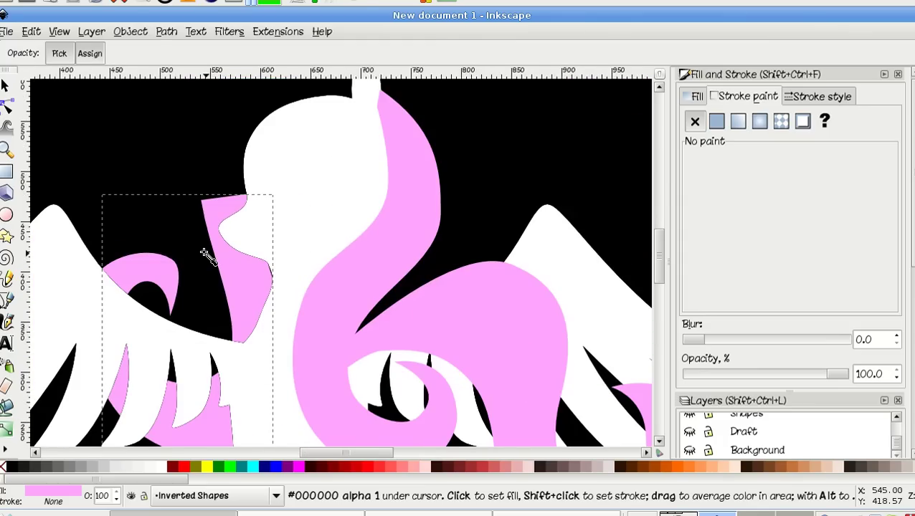
Undo the pink fill of the intersected piece and the deletion of the uncut front mane.
{"action": "key", "text": "ctrl+z"}
{"action": "key", "text": "ctrl+z"}
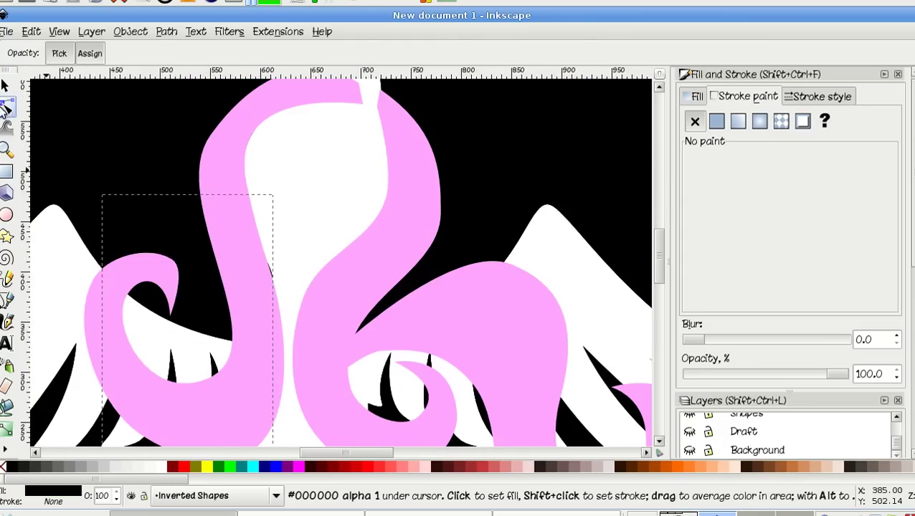
Check the stacked paths at the front mane, comparing the intersected piece, the uncut mane and the black inverted silhouette.
{"action": "left_click", "coordinate": [6, 108]}
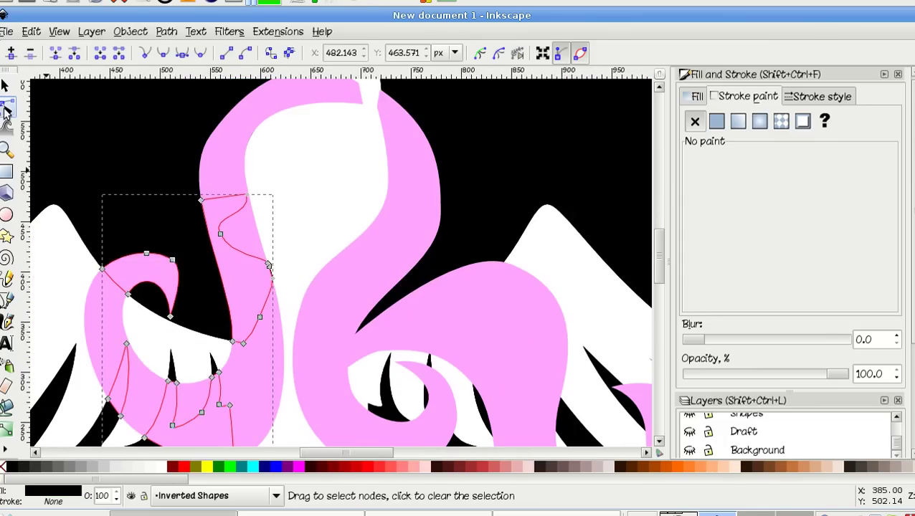
{"action": "left_click", "coordinate": [224, 177], "text": "shift"}
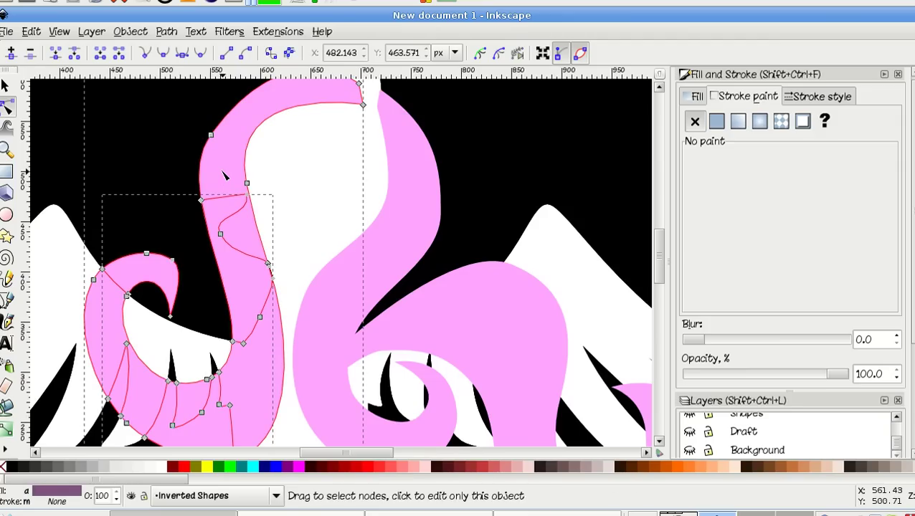
{"action": "key", "text": "s"}
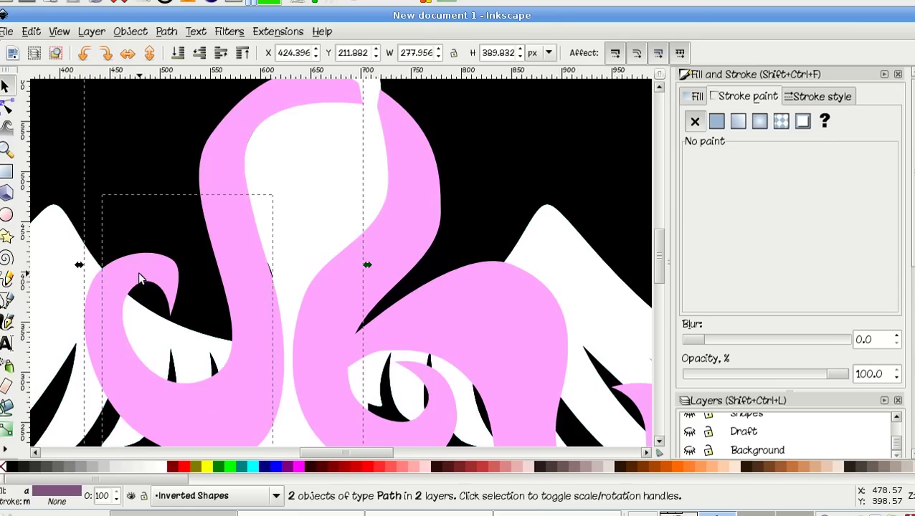
{"action": "left_click", "coordinate": [204, 182], "text": "shift"}
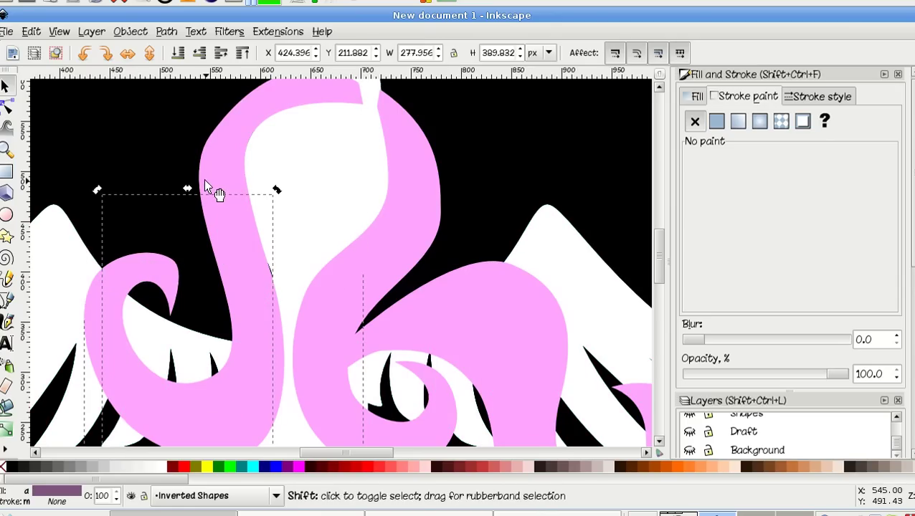
{"action": "left_click", "coordinate": [238, 156], "text": "shift"}
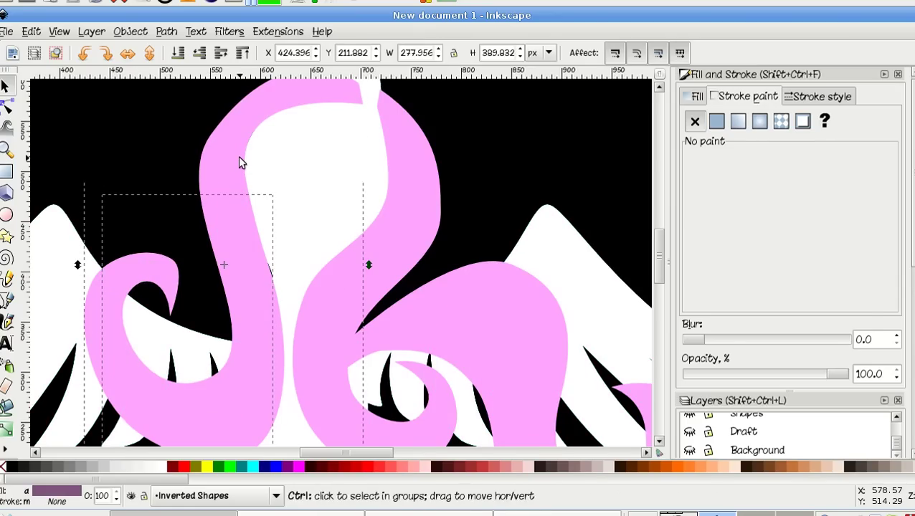
{"action": "key", "text": "Escape"}
{"action": "left_click", "coordinate": [234, 172]}
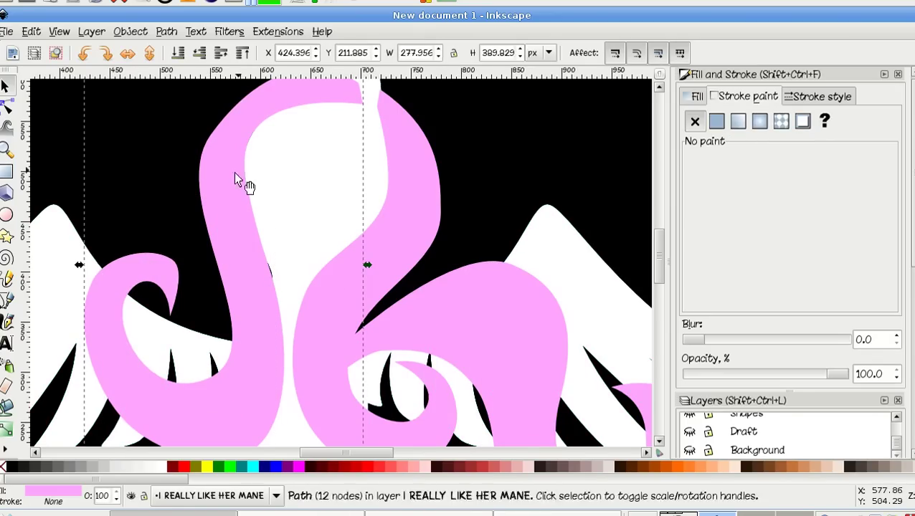
{"action": "left_click", "coordinate": [134, 269], "text": "shift"}
{"action": "left_click", "coordinate": [134, 269], "text": "shift"}
{"action": "left_click", "coordinate": [144, 270]}
{"action": "left_click", "coordinate": [179, 229]}
{"action": "left_click", "coordinate": [223, 258]}
{"action": "left_click", "coordinate": [156, 218]}
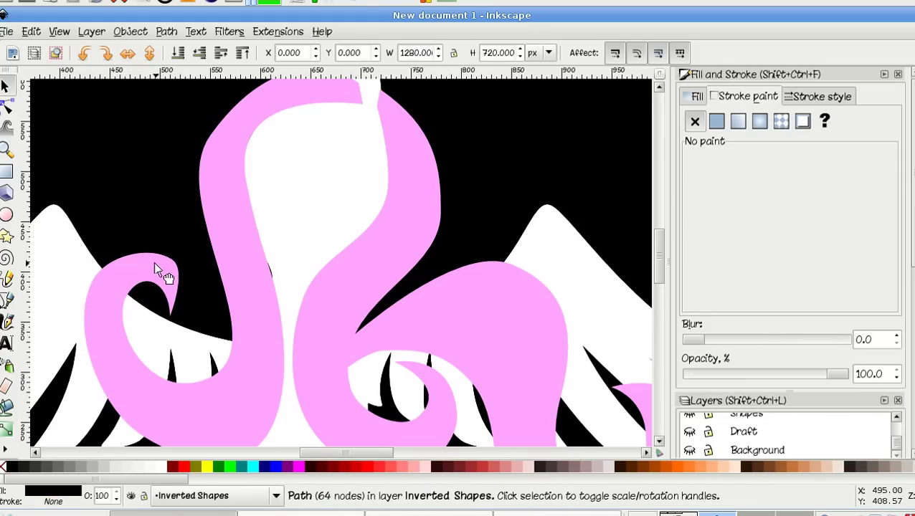
{"action": "left_click", "coordinate": [153, 265]}
{"action": "left_click", "coordinate": [115, 230]}
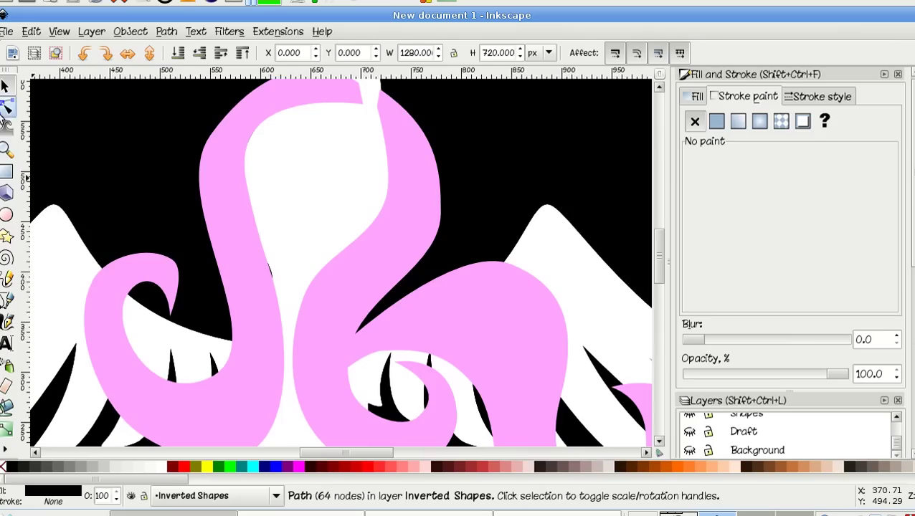
Undo the intersection, try subtracting the cropped front mane from the black inverted silhouette, and undo the subtraction.
{"action": "left_click", "coordinate": [5, 108]}
{"action": "left_click", "coordinate": [212, 261]}
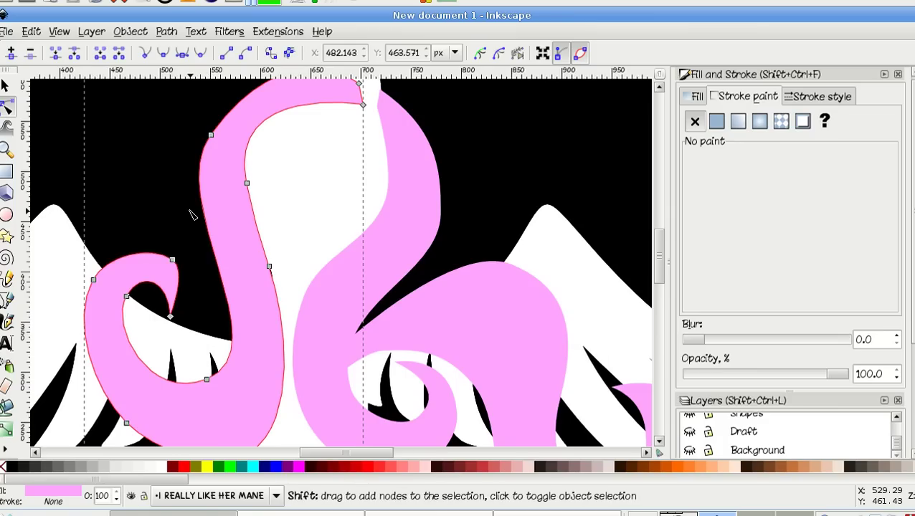
{"action": "left_click", "coordinate": [237, 194], "text": "shift"}
{"action": "key", "text": "ctrl+slash"}
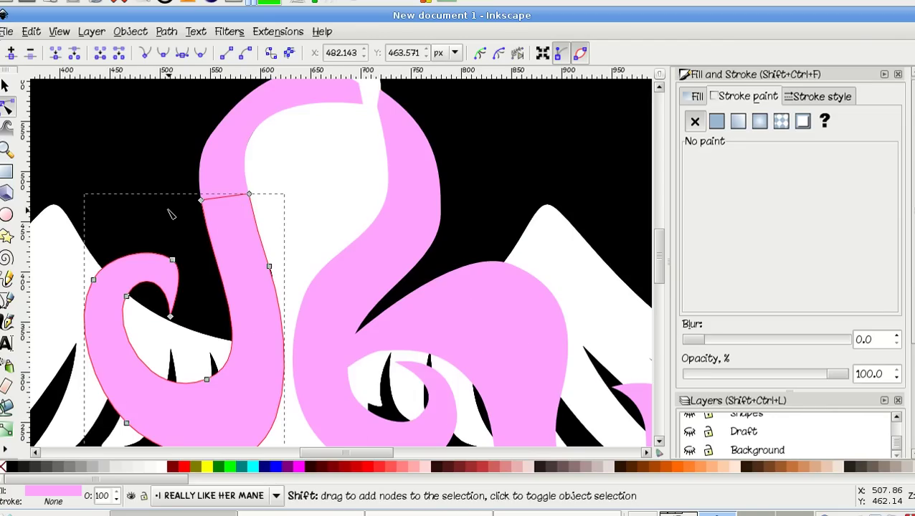
{"action": "left_click", "coordinate": [163, 177]}
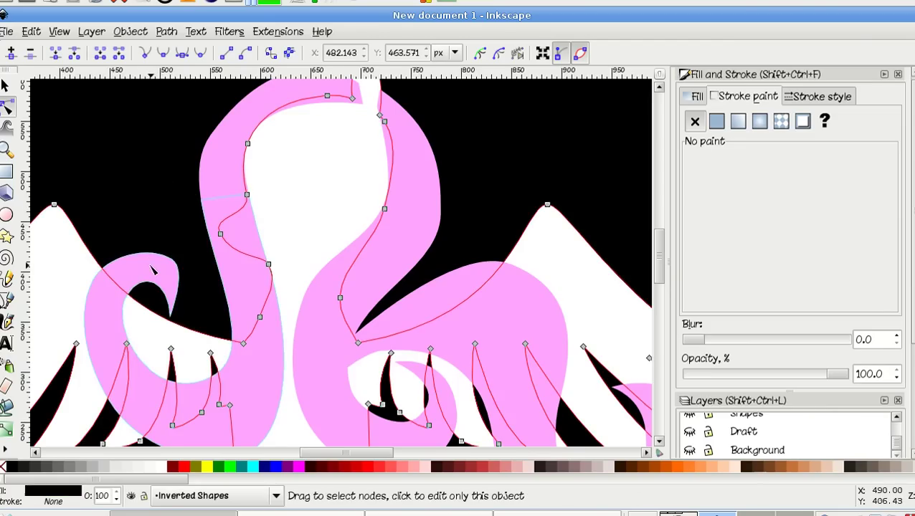
{"action": "left_click", "coordinate": [151, 228], "text": "alt"}
{"action": "left_click", "coordinate": [151, 219], "text": "shift"}
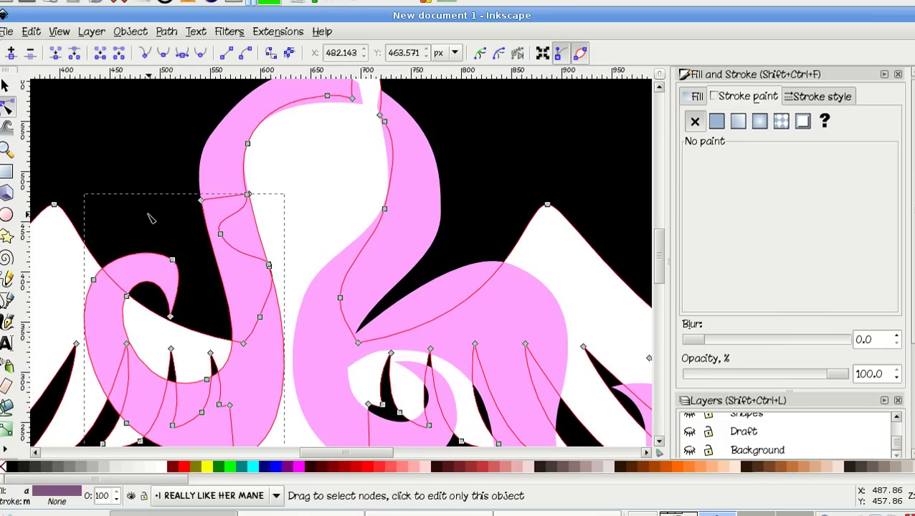
{"action": "left_click", "coordinate": [151, 217]}
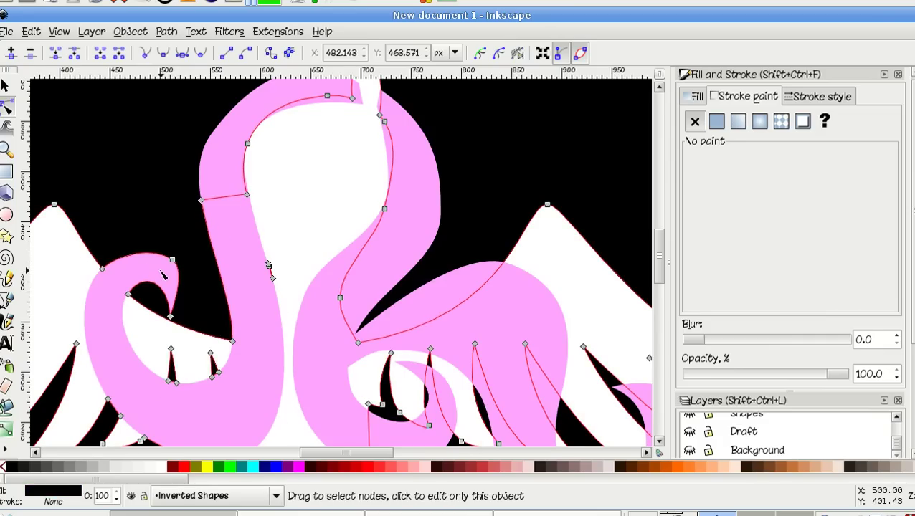
{"action": "key", "text": "Escape"}
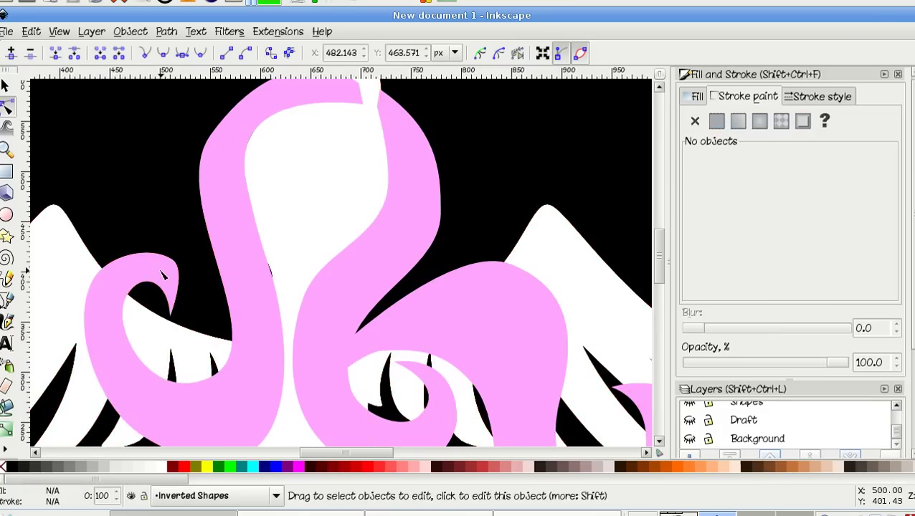
Intersect the cropped front mane with the black inverted silhouette and fill the resulting piece with the mane's pink.
{"action": "left_click", "coordinate": [227, 242]}
{"action": "left_click", "coordinate": [186, 221], "text": "shift"}
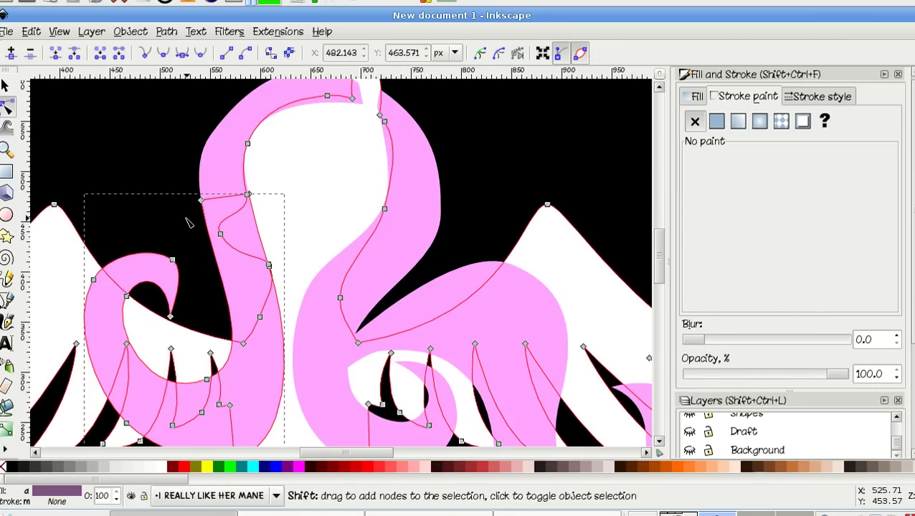
{"action": "left_click", "coordinate": [187, 219], "text": "shift"}
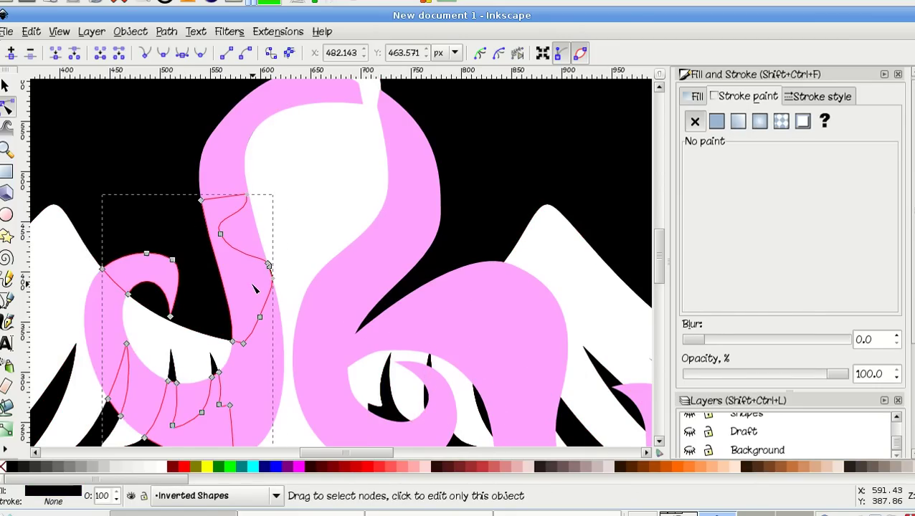
{"action": "key", "text": "F7"}
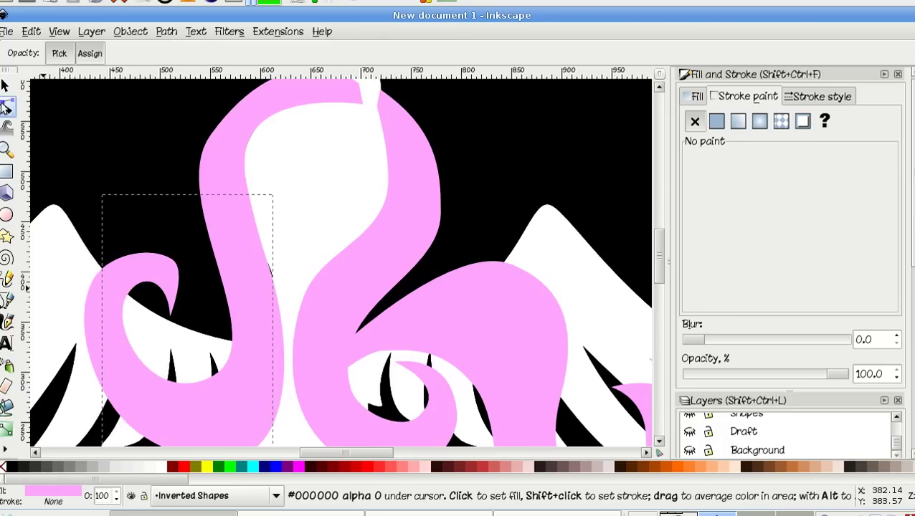
{"action": "left_click", "coordinate": [5, 85]}
Examine the outlines of the uncut 12-node front mane and the black inverted silhouette where they overlap around the curl.
{"action": "left_click", "coordinate": [224, 141]}
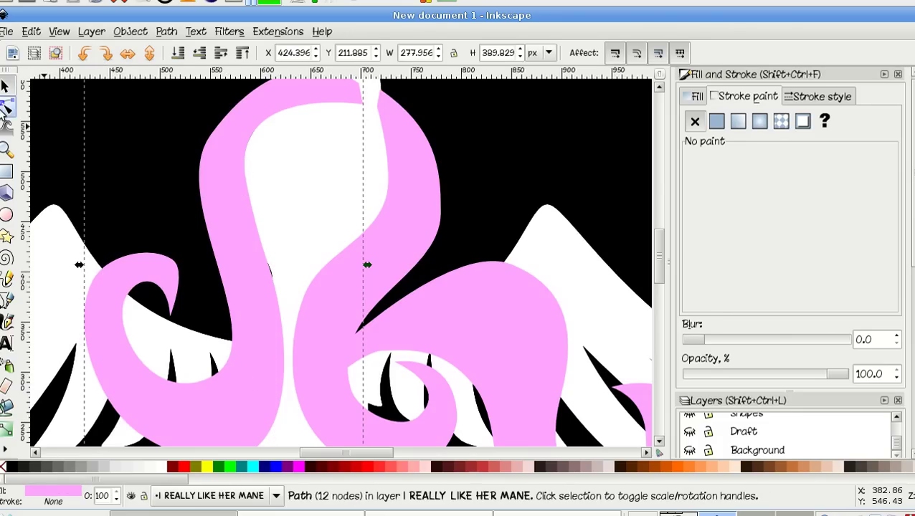
{"action": "left_click", "coordinate": [154, 288]}
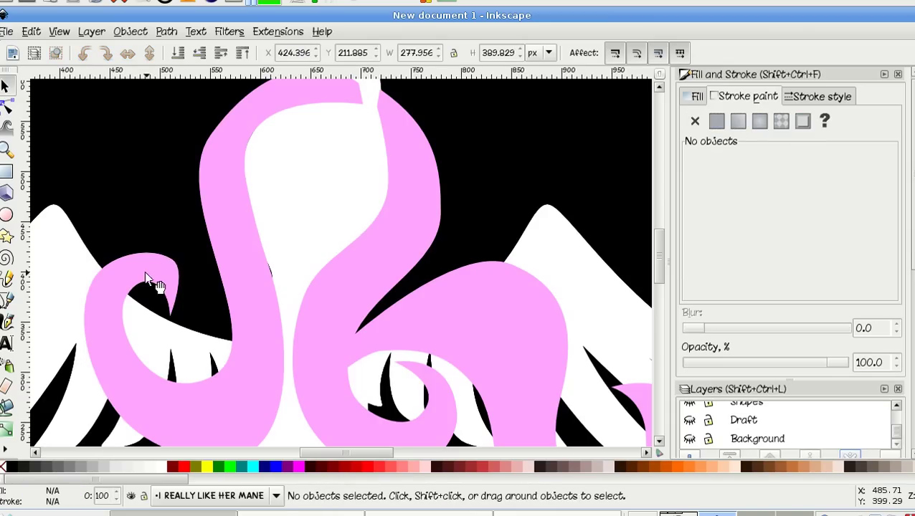
{"action": "left_click", "coordinate": [161, 278]}
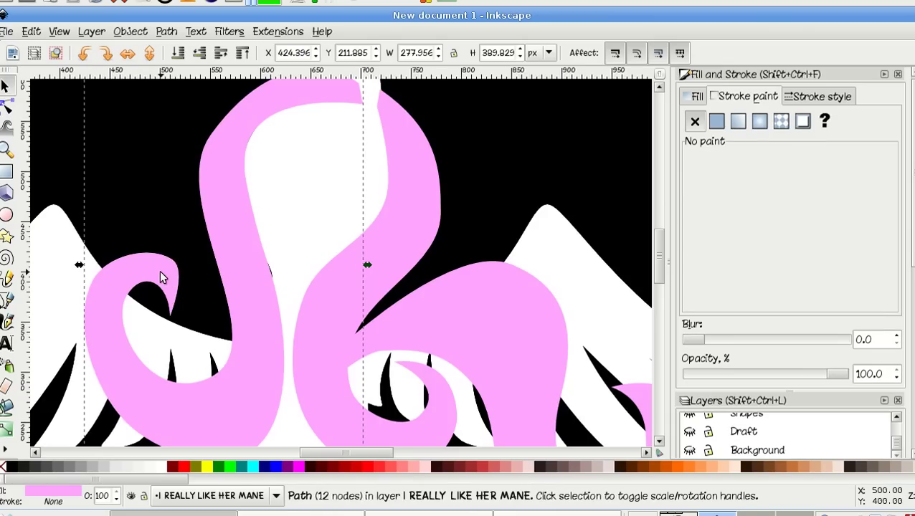
{"action": "left_click", "coordinate": [190, 233]}
{"action": "left_click", "coordinate": [165, 301]}
{"action": "left_click", "coordinate": [174, 237]}
{"action": "key", "text": "n"}
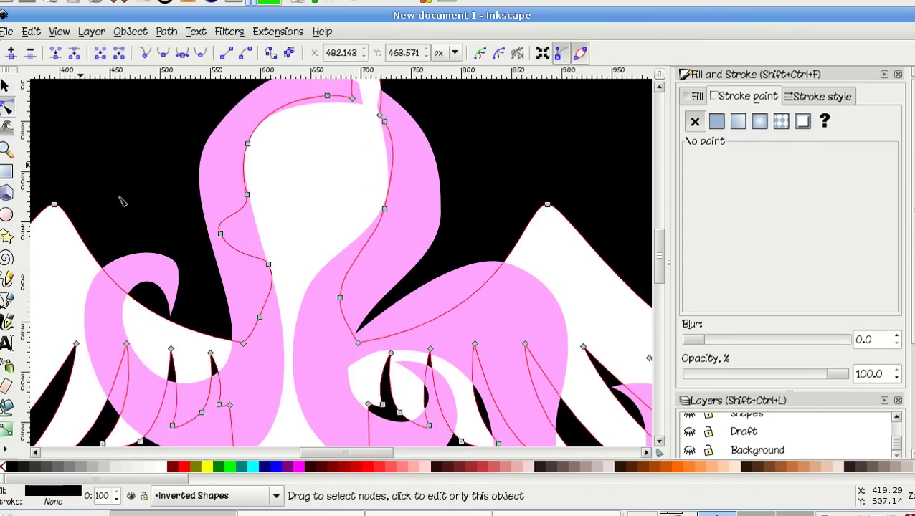
{"action": "left_click", "coordinate": [165, 287]}
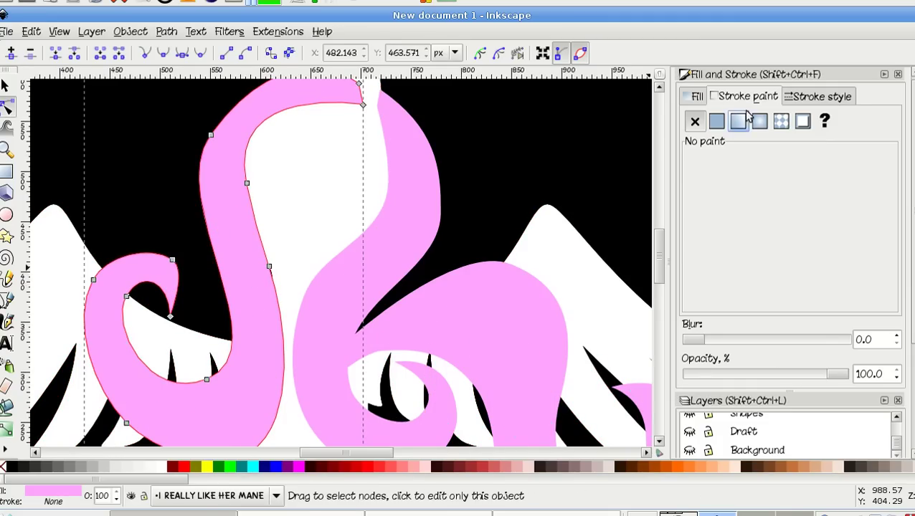
{"action": "mouse_move", "coordinate": [849, 382]}
{"action": "left_mouse_down"}
{"action": "mouse_move", "coordinate": [661, 371]}
{"action": "mouse_move", "coordinate": [849, 370]}
{"action": "left_mouse_up"}
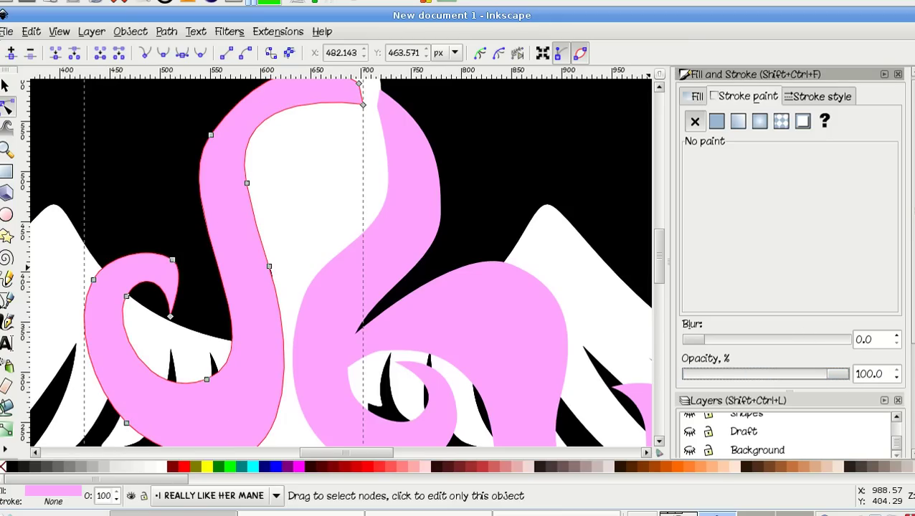
{"action": "key", "text": "s"}
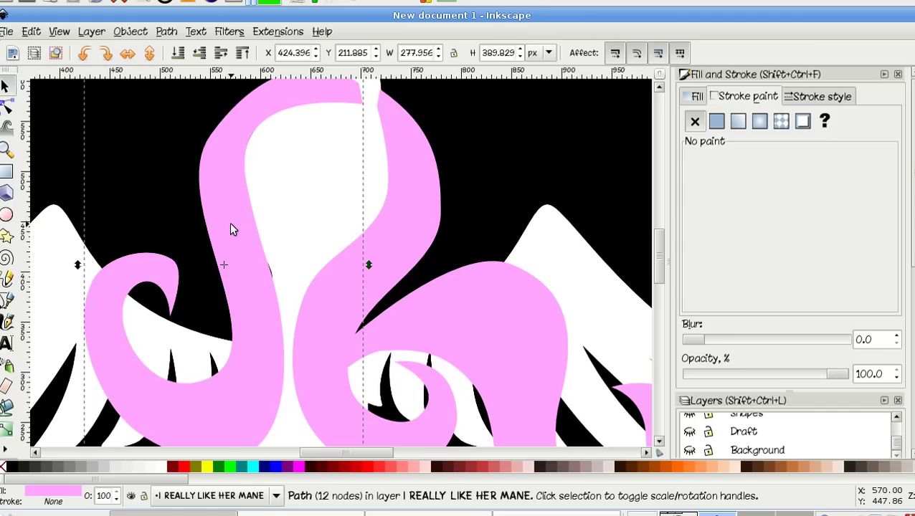
{"action": "key", "text": "n"}
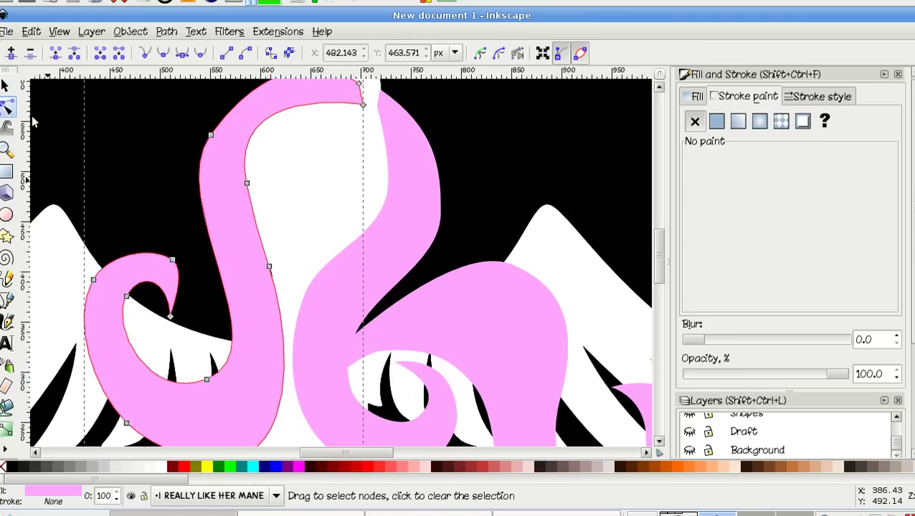
{"action": "left_click", "coordinate": [192, 260]}
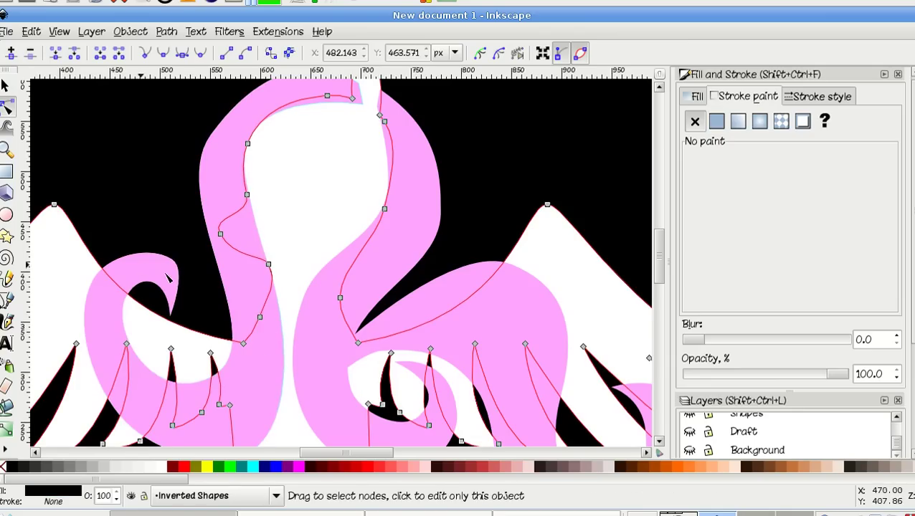
{"action": "left_click", "coordinate": [166, 275]}
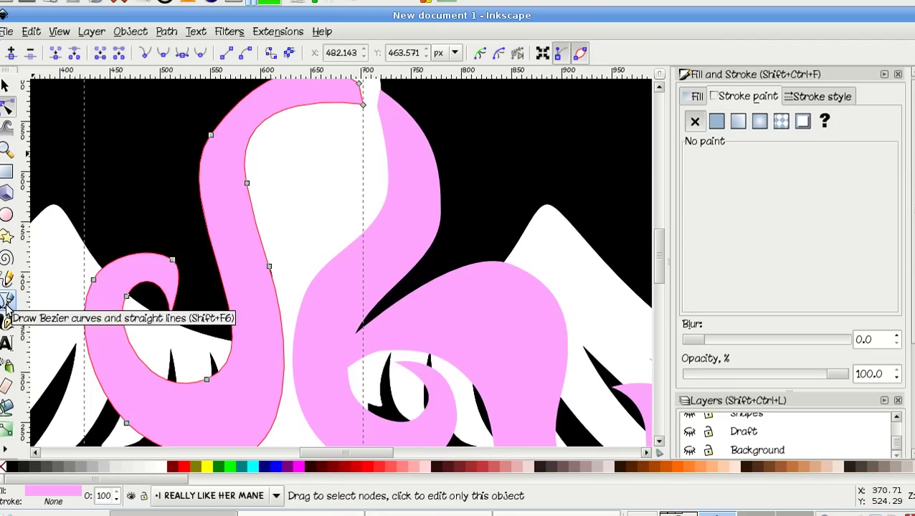
Move the node on the inner edge of the uncut front mane's curl to about X 458, Y 358 px, and select the intersected piece.
{"action": "left_click", "coordinate": [7, 301]}
{"action": "left_click", "coordinate": [7, 107]}
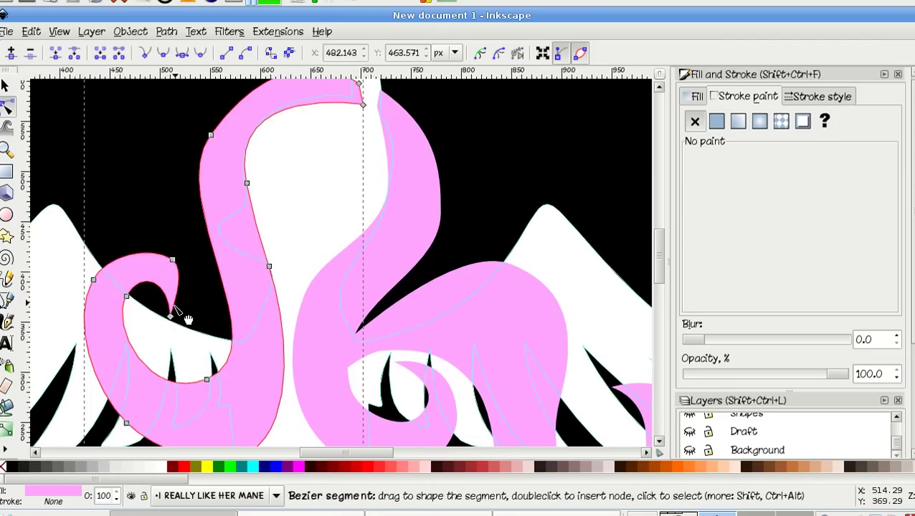
{"action": "left_click", "coordinate": [118, 314]}
{"action": "left_click", "coordinate": [167, 315]}
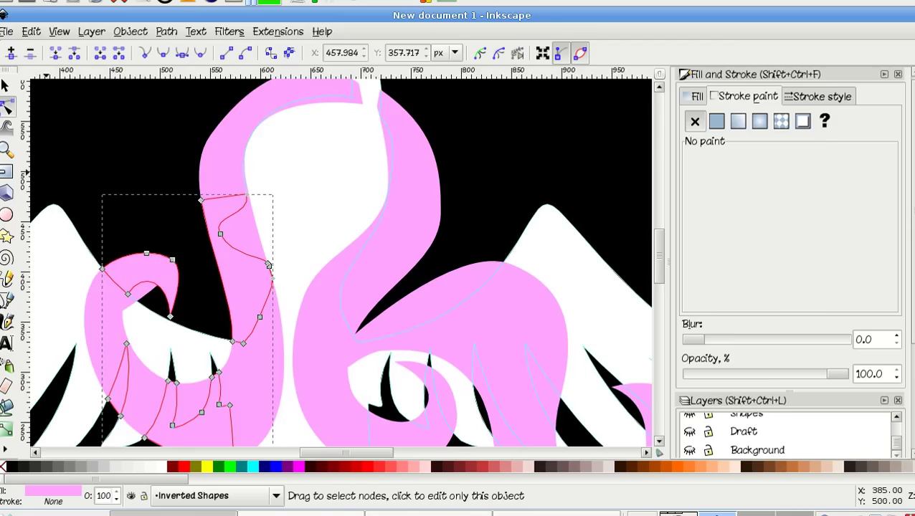
Draw a closed straight-sided path around the lower front mane and its curl, its upper edge crossing the mane near the muzzle for about 104 px.
{"action": "left_click", "coordinate": [6, 301]}
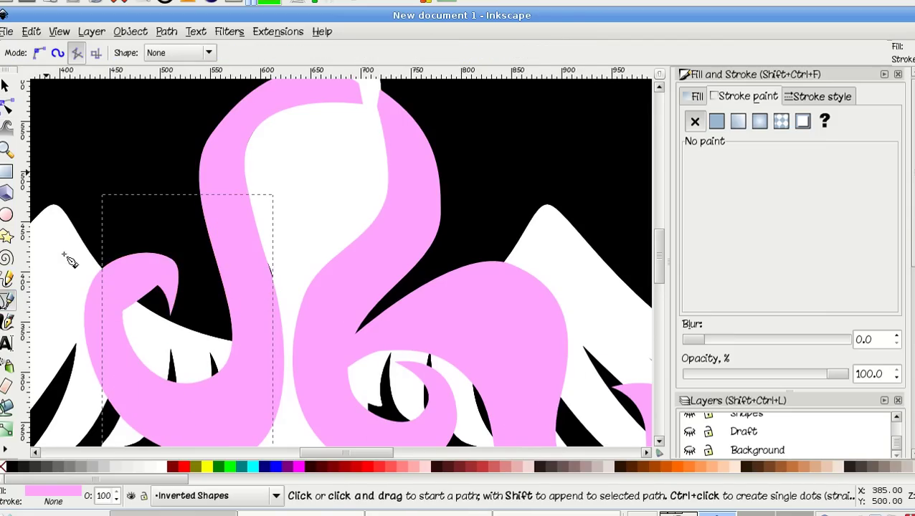
{"action": "left_click", "coordinate": [191, 193]}
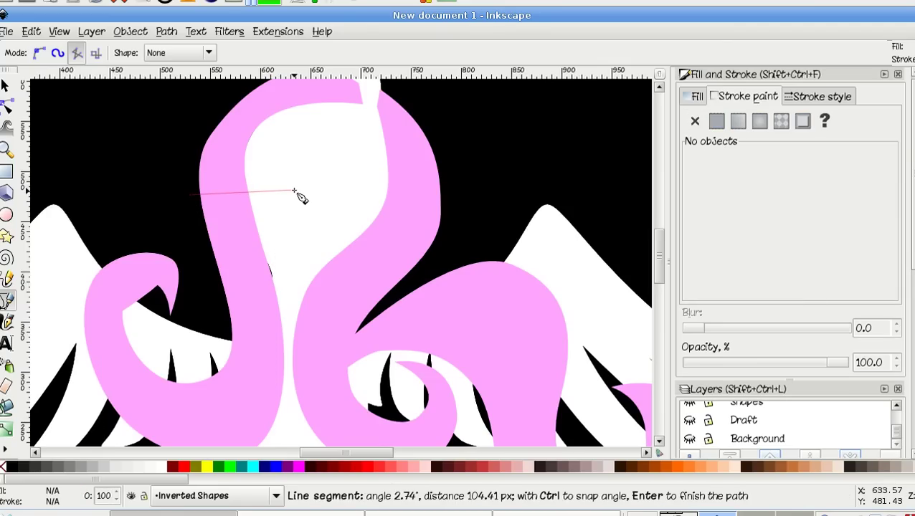
{"action": "left_click", "coordinate": [294, 192]}
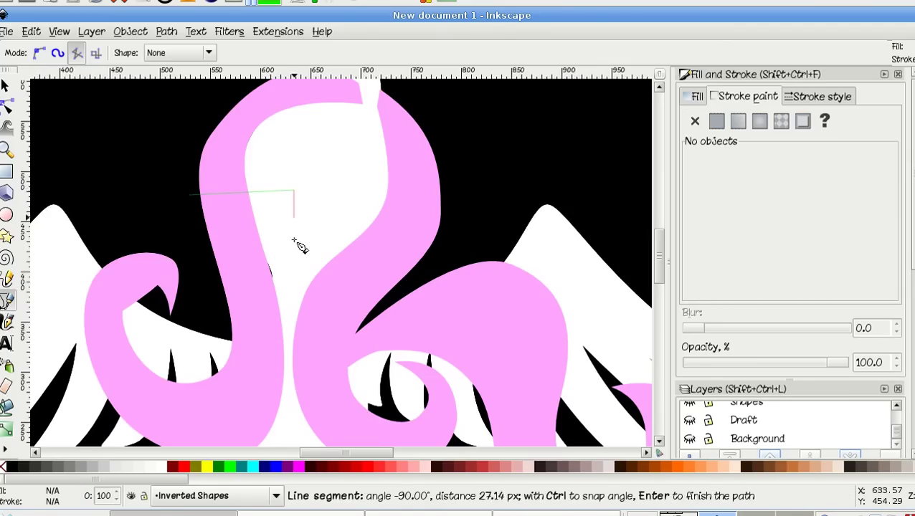
{"action": "scroll", "coordinate": [298, 337], "scroll_direction": "down", "scroll_amount": 3}
{"action": "left_click", "coordinate": [290, 374]}
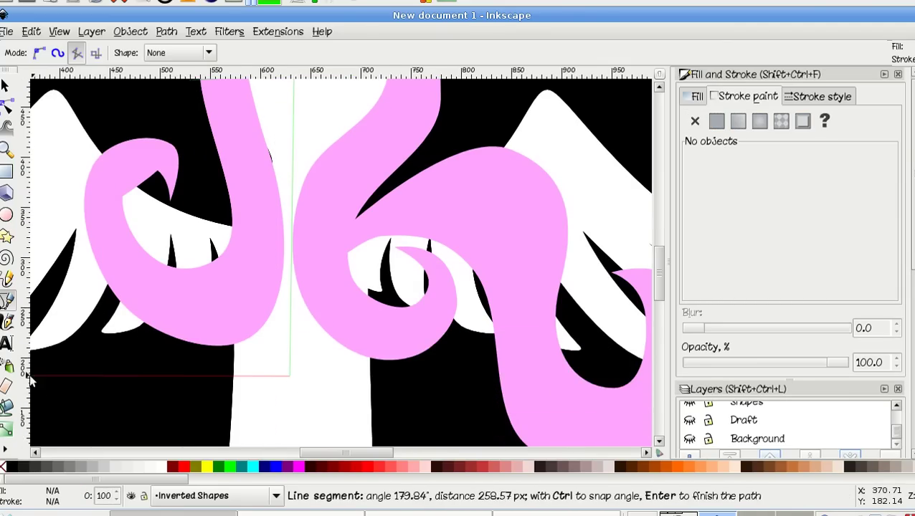
{"action": "left_click", "coordinate": [56, 368]}
{"action": "scroll", "coordinate": [75, 113], "scroll_direction": "up", "scroll_amount": 6}
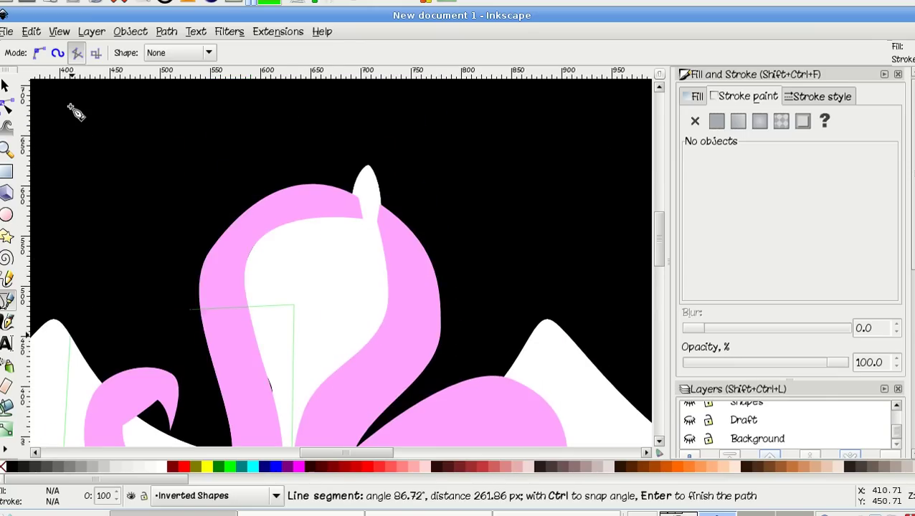
{"action": "left_click", "coordinate": [190, 312]}
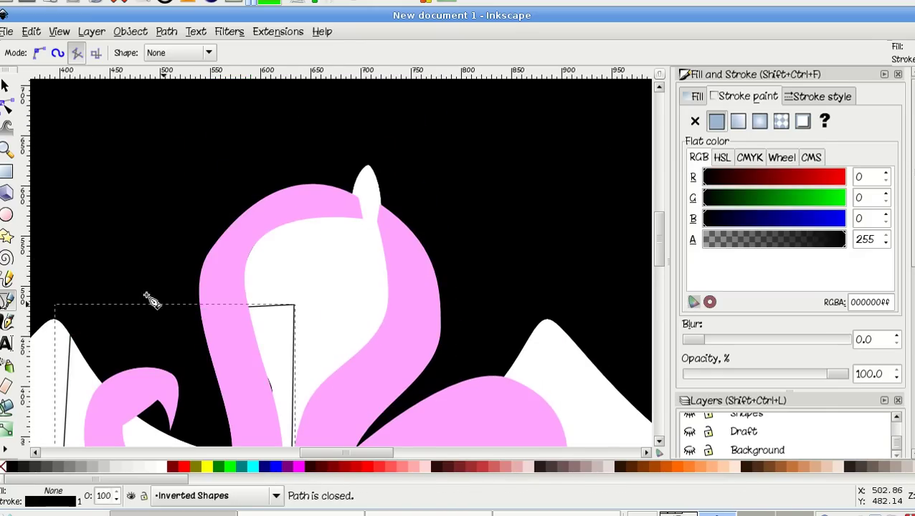
Try to subtract the closed straight-sided cutting path from the uncut 12-node front mane.
{"action": "left_click", "coordinate": [7, 106]}
{"action": "left_click", "coordinate": [214, 287]}
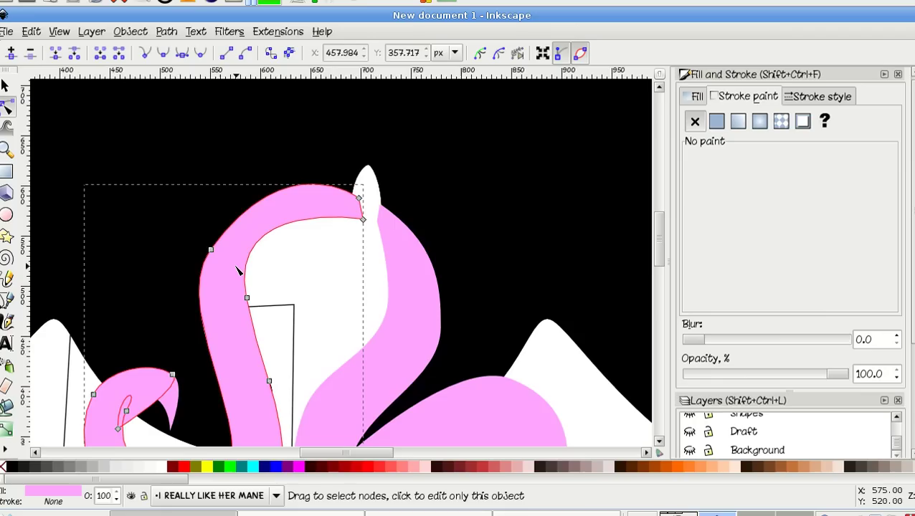
{"action": "scroll", "coordinate": [237, 270], "scroll_direction": "down", "scroll_amount": 5}
{"action": "left_click", "coordinate": [294, 226]}
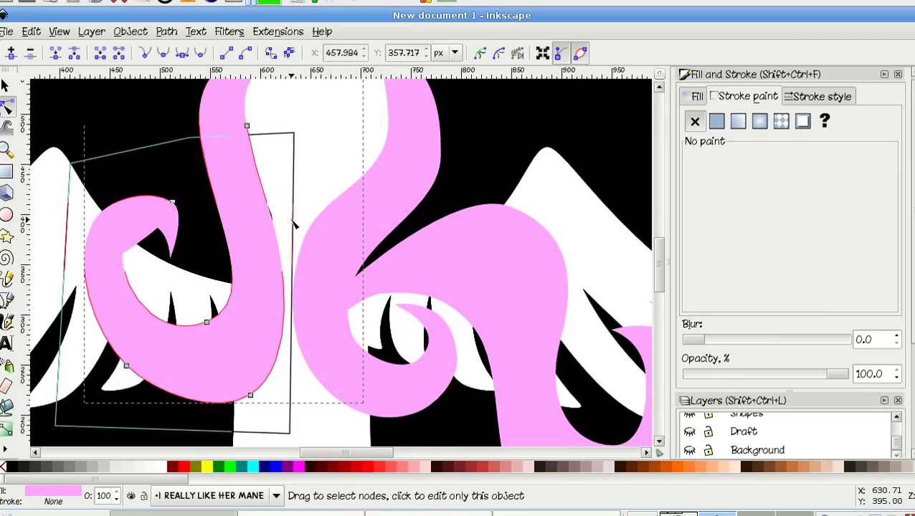
{"action": "scroll", "coordinate": [293, 225], "scroll_direction": "up", "scroll_amount": 5}
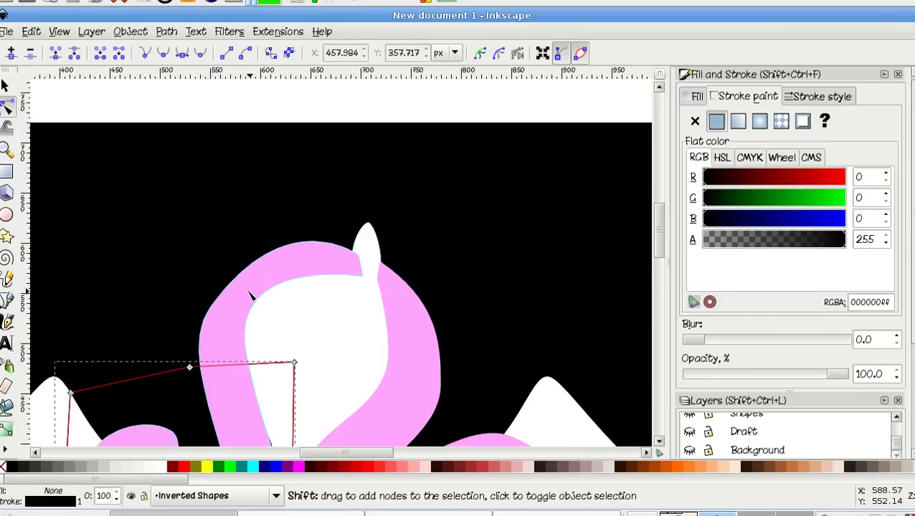
{"action": "left_click", "coordinate": [248, 297], "text": "shift"}
{"action": "left_click", "coordinate": [250, 297]}
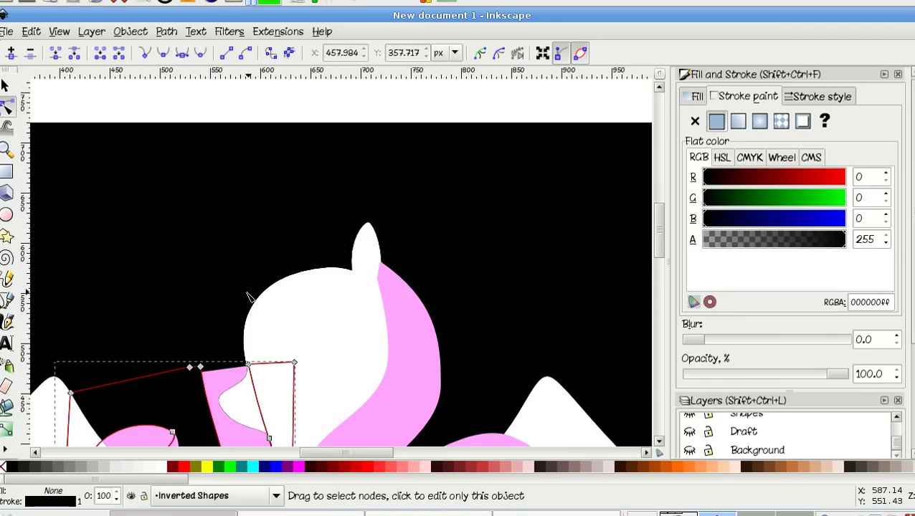
{"action": "key", "text": "Escape"}
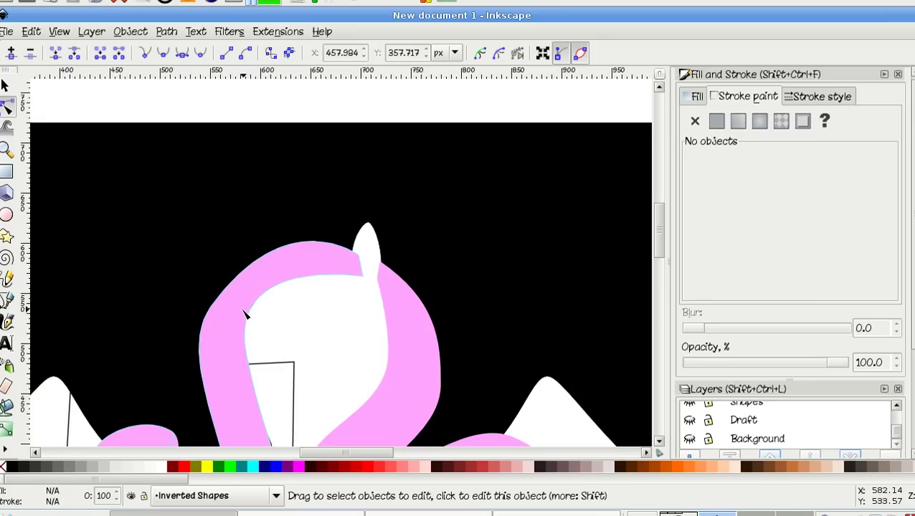
Try the subtraction again with the front mane selected first and the cutting path added second.
{"action": "left_click", "coordinate": [244, 314]}
{"action": "left_click", "coordinate": [274, 367], "text": "shift"}
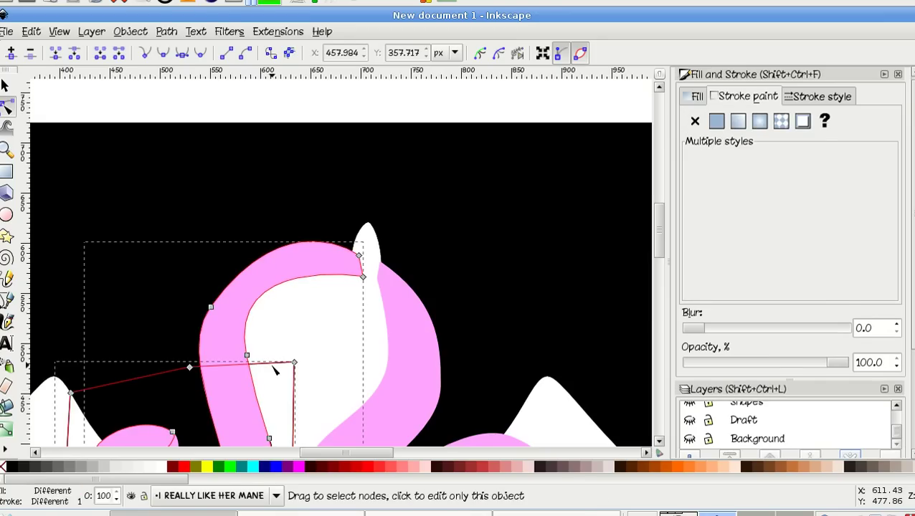
{"action": "key", "text": "ctrl+asterisk"}
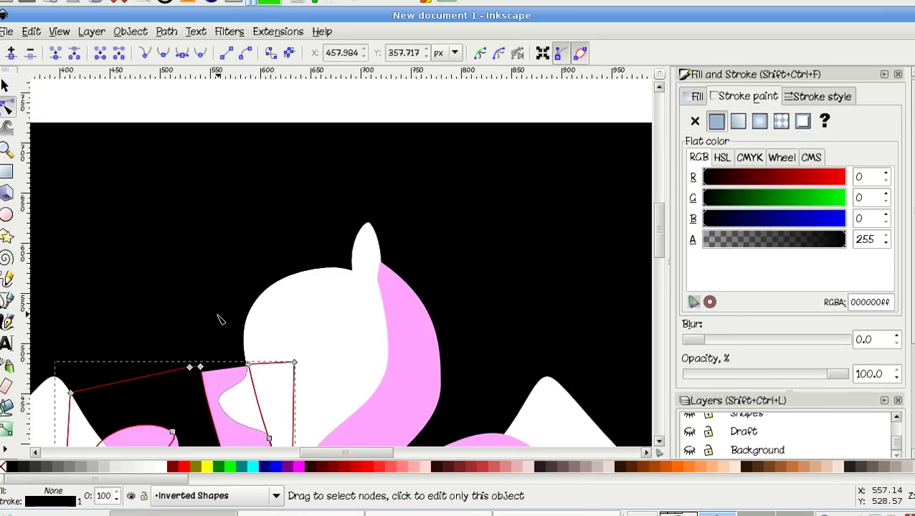
{"action": "key", "text": "ctrl+z"}
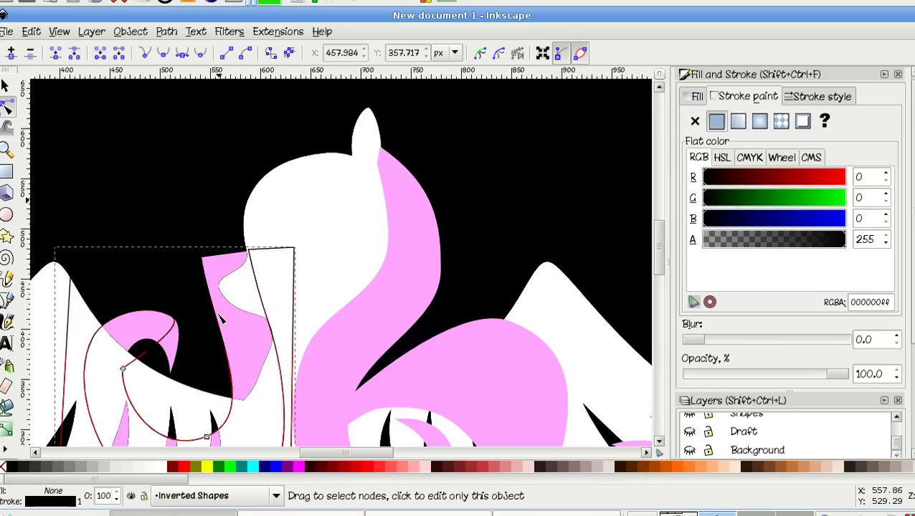
{"action": "key", "text": "ctrl+z"}
Move the 5-node cutting path up to the I REALLY LIKE HER MANE layer, above the front mane.
{"action": "left_click", "coordinate": [291, 259]}
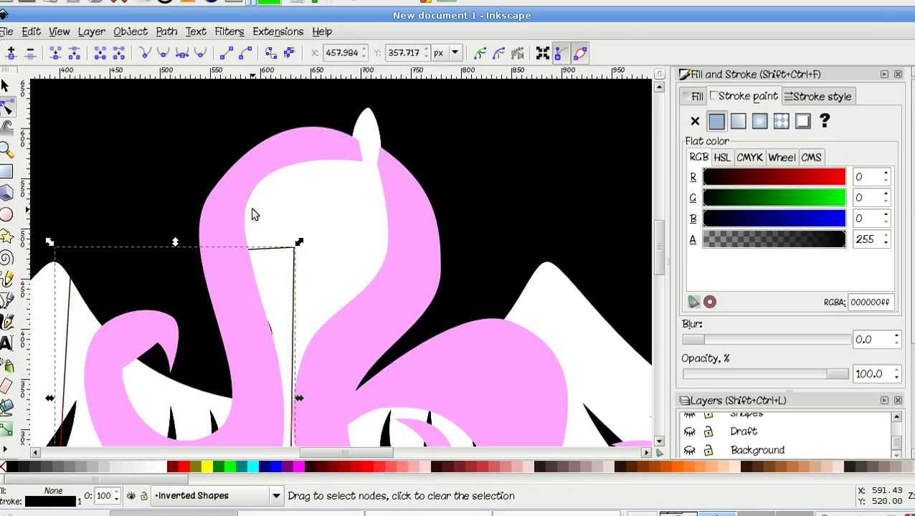
{"action": "key", "text": "s"}
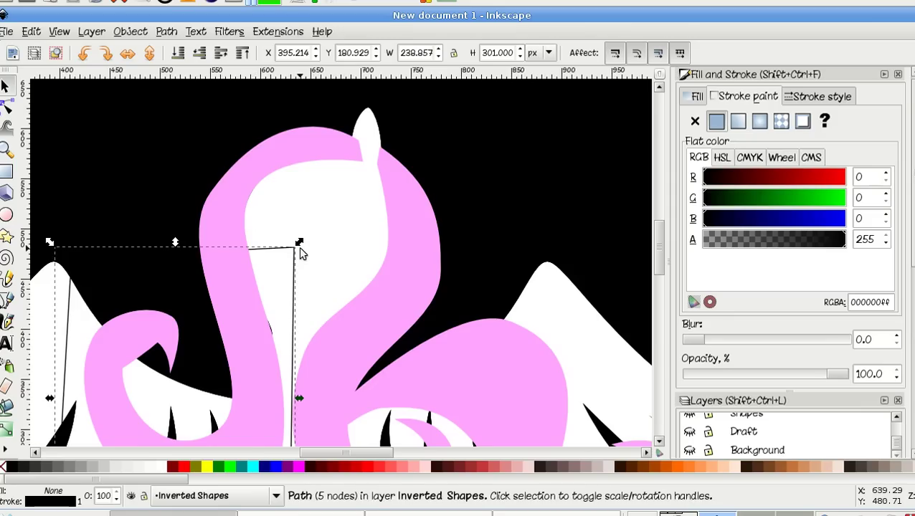
{"action": "left_click", "coordinate": [221, 53]}
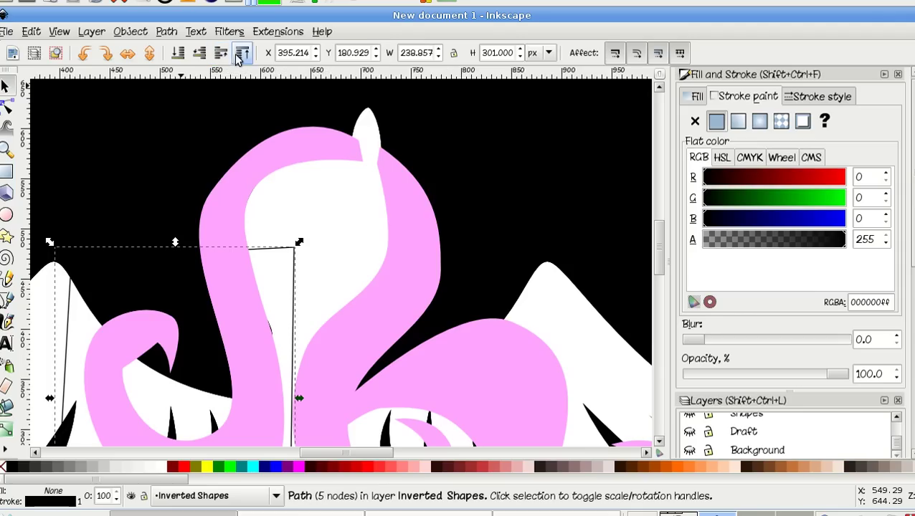
{"action": "left_click", "coordinate": [296, 174]}
{"action": "left_click", "coordinate": [287, 158]}
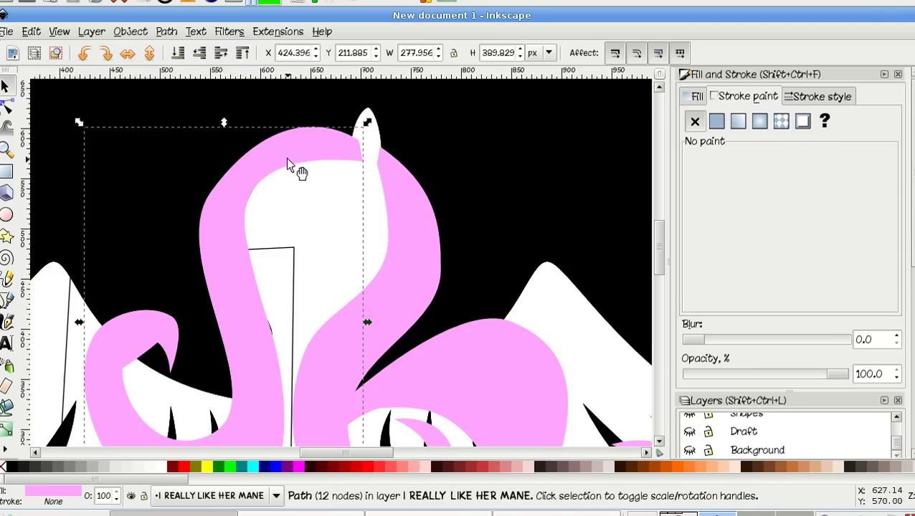
{"action": "left_click_drag", "start_coordinate": [286, 156], "coordinate": [230, 146]}
{"action": "left_click", "coordinate": [294, 257]}
{"action": "scroll", "coordinate": [545, 280], "scroll_direction": "down", "scroll_amount": 4}
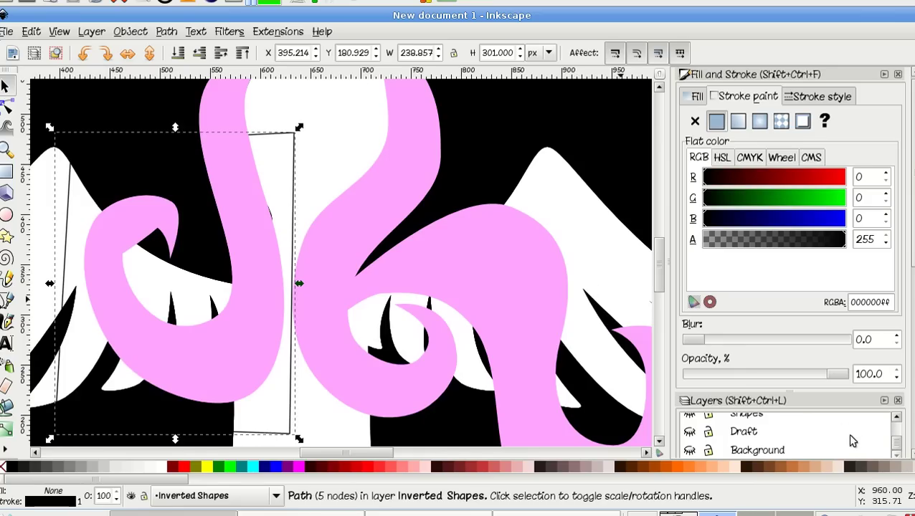
{"action": "scroll", "coordinate": [846, 433], "scroll_direction": "up", "scroll_amount": 3}
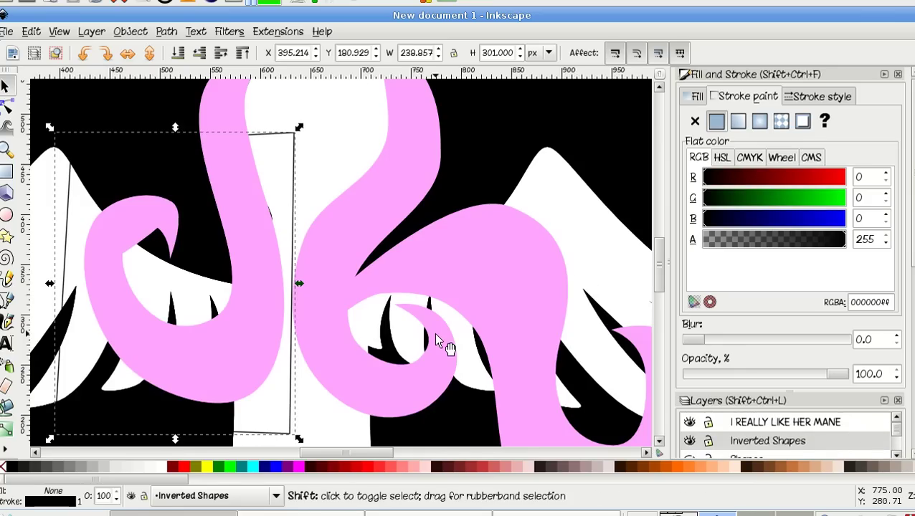
{"action": "key", "text": "shift+Page_Up"}
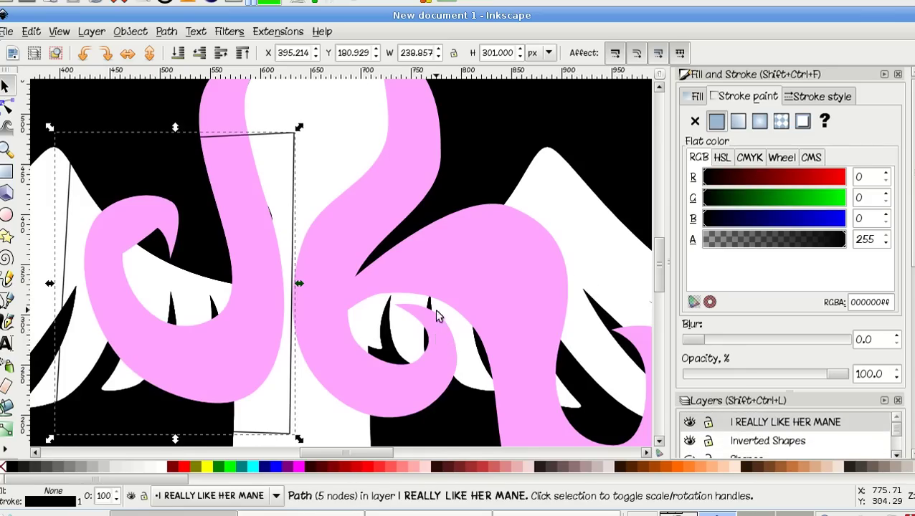
Try to subtract the raised cutting path from the uncut front mane, keeping only its upper part.
{"action": "scroll", "coordinate": [388, 307], "scroll_direction": "up", "scroll_amount": 4}
{"action": "left_click", "coordinate": [238, 187], "text": "shift"}
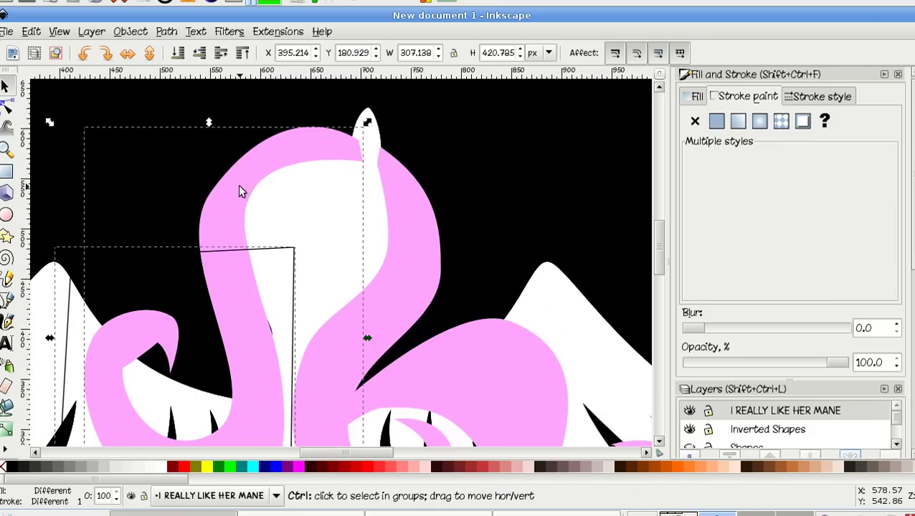
{"action": "key", "text": "ctrl+minus"}
{"action": "key", "text": "ctrl"}
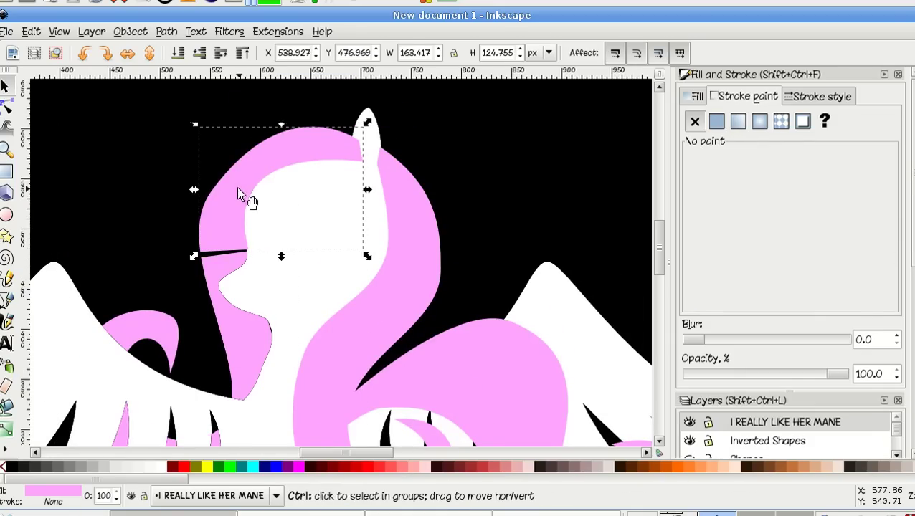
{"action": "key", "text": "ctrl+z"}
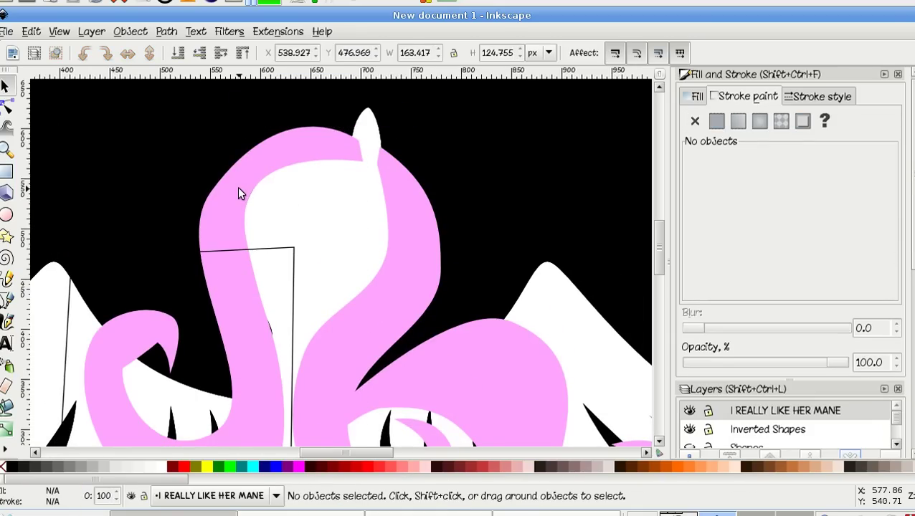
Examine the outlines of the front mane and the intersected piece near the cutting path's upper edge by the muzzle.
{"action": "left_click", "coordinate": [7, 106]}
{"action": "left_click", "coordinate": [207, 308]}
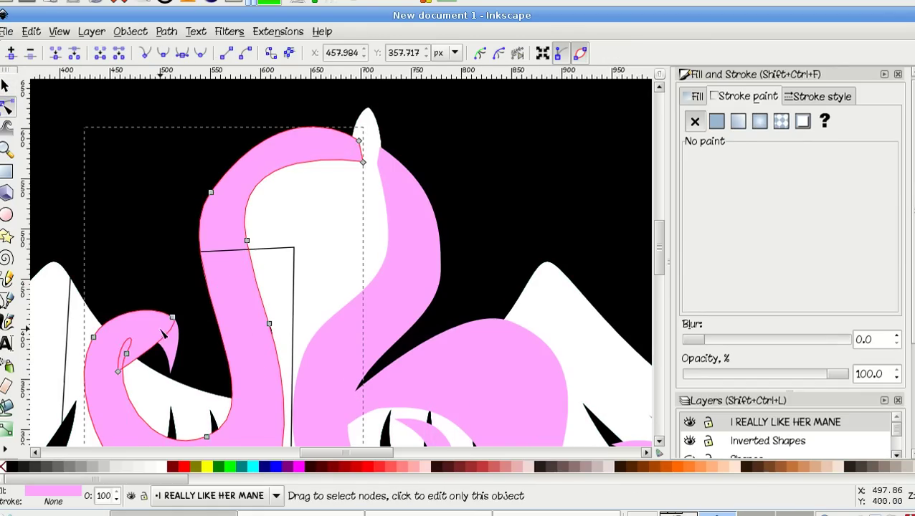
{"action": "left_click", "coordinate": [204, 342]}
{"action": "scroll", "coordinate": [237, 315], "scroll_direction": "up", "scroll_amount": 3}
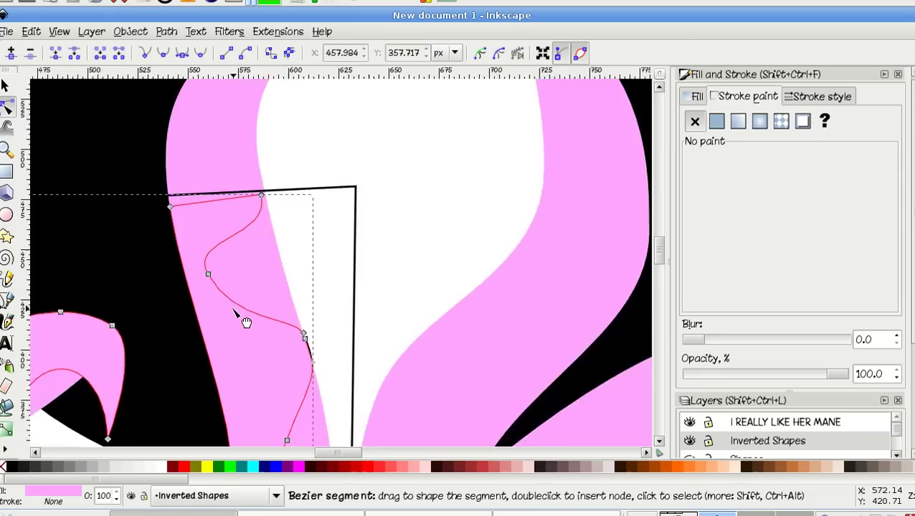
{"action": "scroll", "coordinate": [235, 314], "scroll_direction": "down", "scroll_amount": 1}
{"action": "scroll", "coordinate": [235, 313], "scroll_direction": "up", "scroll_amount": 1}
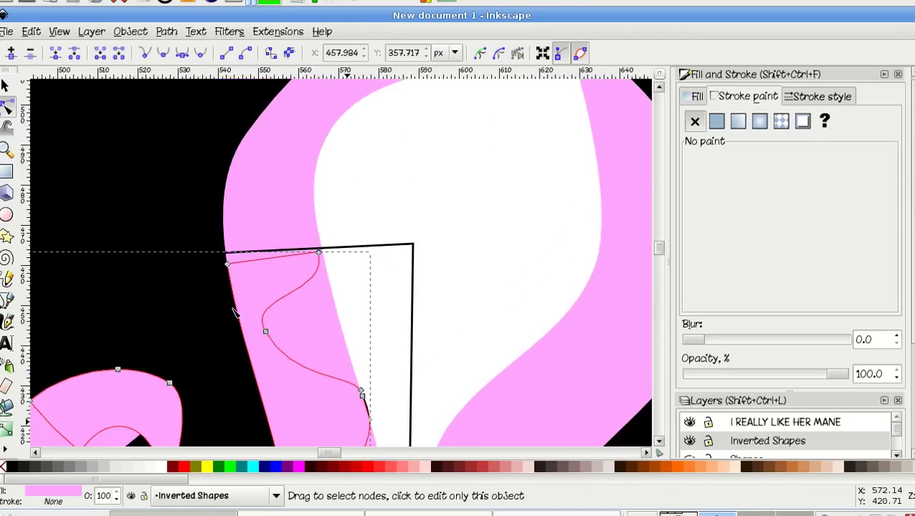
{"action": "scroll", "coordinate": [235, 313], "scroll_direction": "up", "scroll_amount": 1}
{"action": "scroll", "coordinate": [233, 314], "scroll_direction": "down", "scroll_amount": 2}
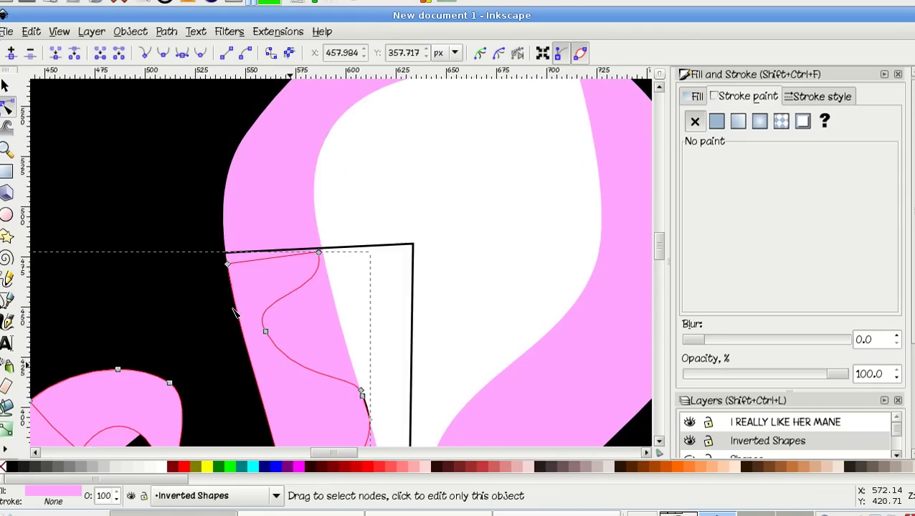
Try to trim the pink intersected piece with the cutting path.
{"action": "left_click", "coordinate": [380, 246]}
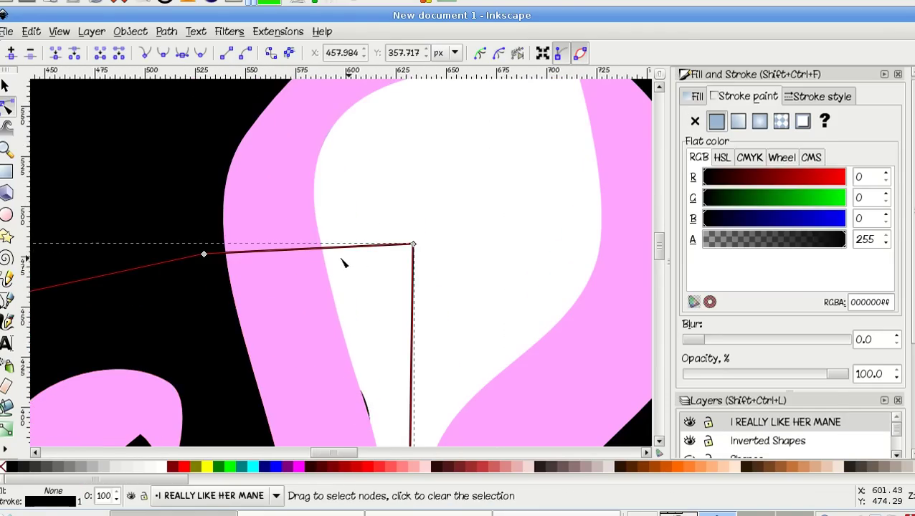
{"action": "left_click", "coordinate": [298, 306], "text": "shift"}
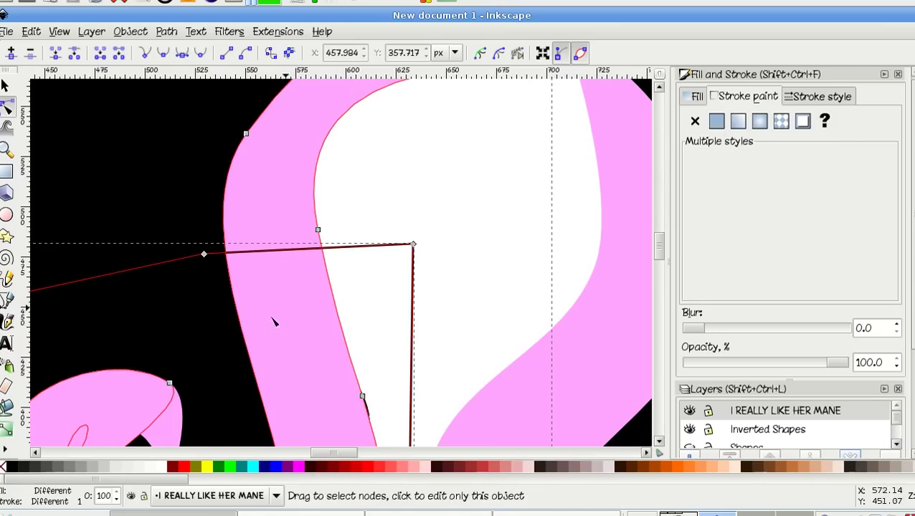
{"action": "left_click", "coordinate": [186, 420], "text": "shift"}
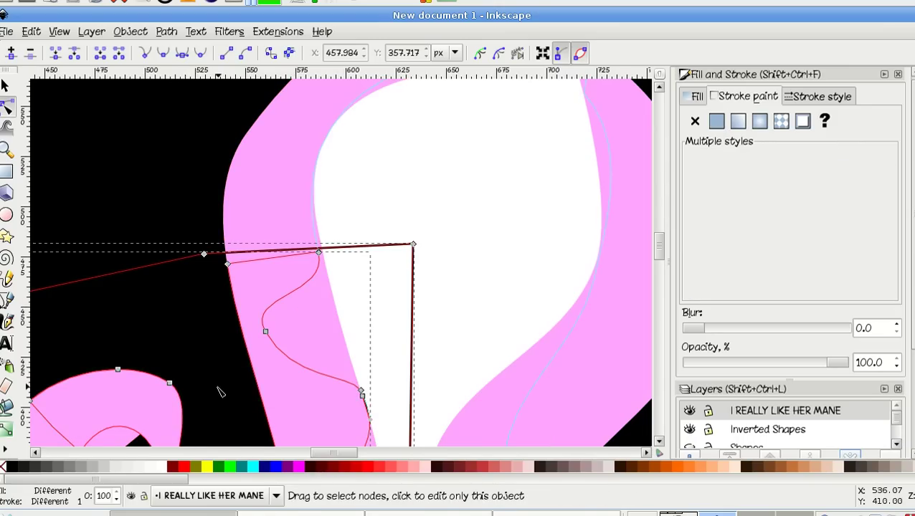
{"action": "key", "text": "shift"}
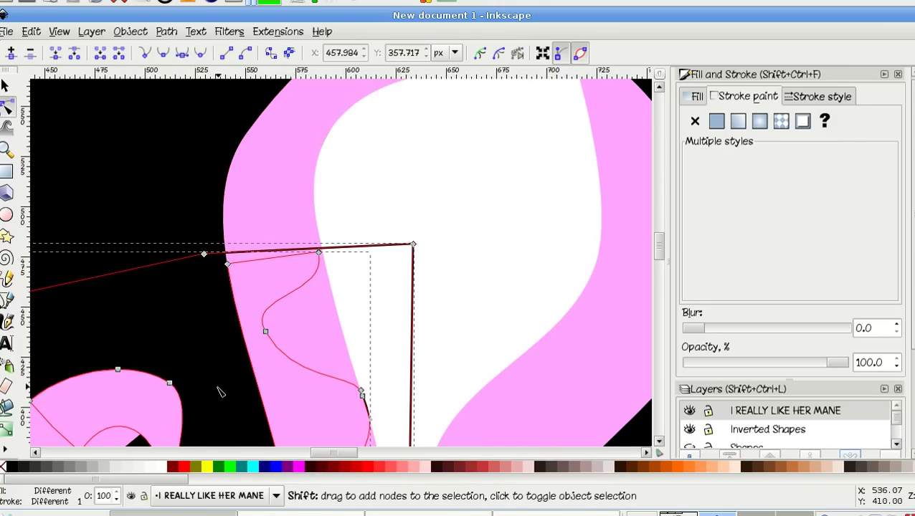
{"action": "left_click", "coordinate": [135, 402]}
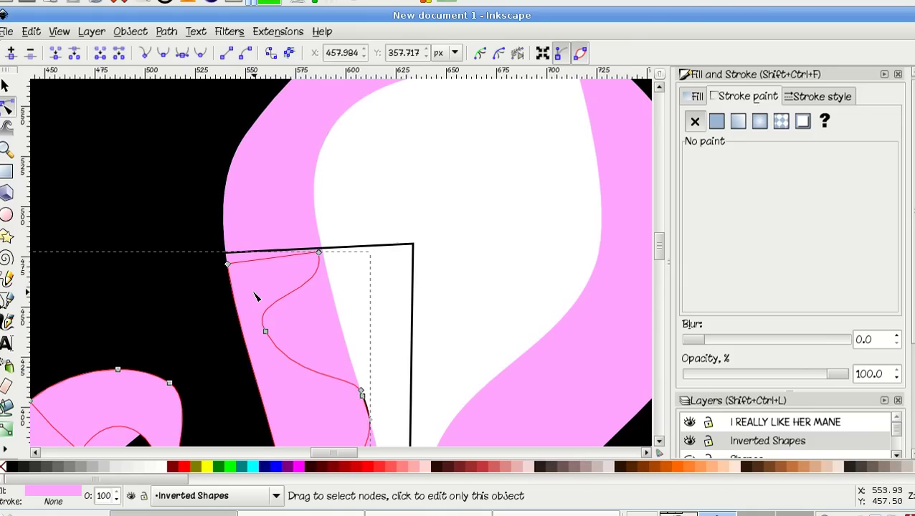
{"action": "left_click", "coordinate": [393, 247], "text": "shift"}
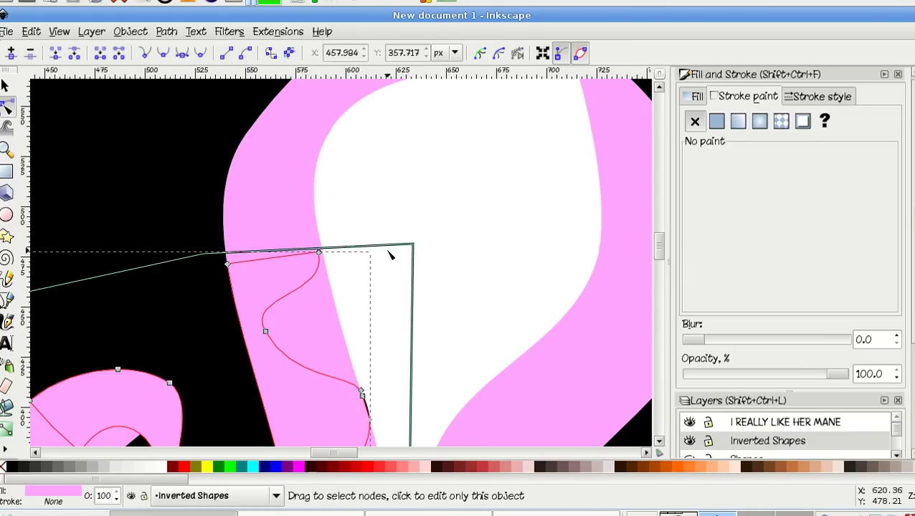
{"action": "left_click", "coordinate": [393, 248], "text": "shift"}
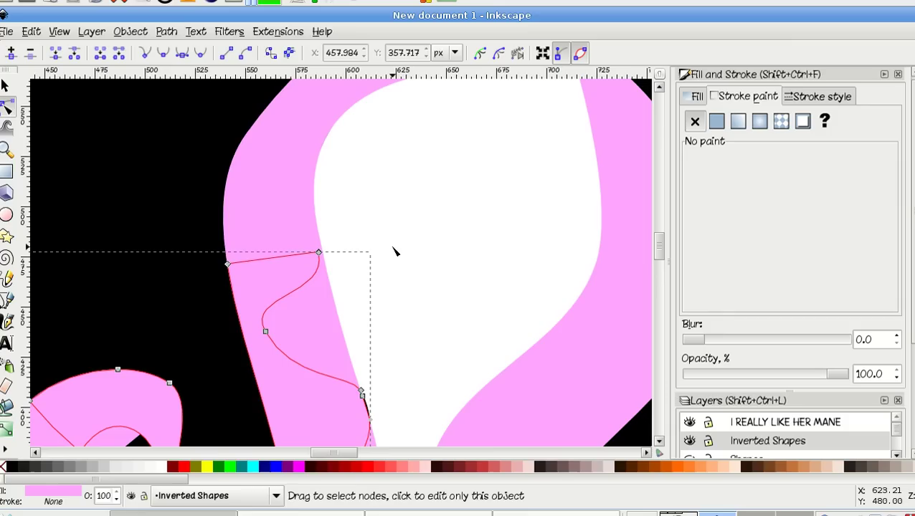
{"action": "scroll", "coordinate": [393, 251], "scroll_direction": "down", "scroll_amount": 2}
{"action": "scroll", "coordinate": [393, 251], "scroll_direction": "down", "scroll_amount": 2}
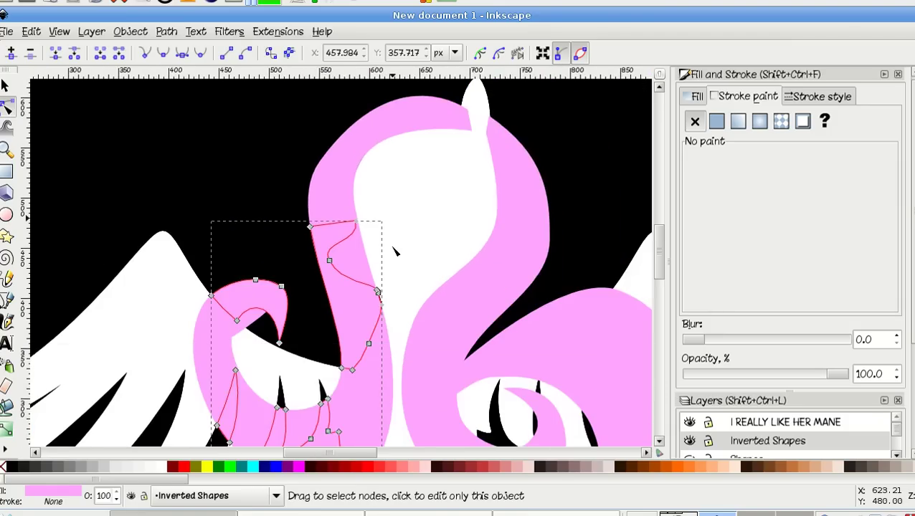
{"action": "scroll", "coordinate": [393, 251], "scroll_direction": "up", "scroll_amount": 1}
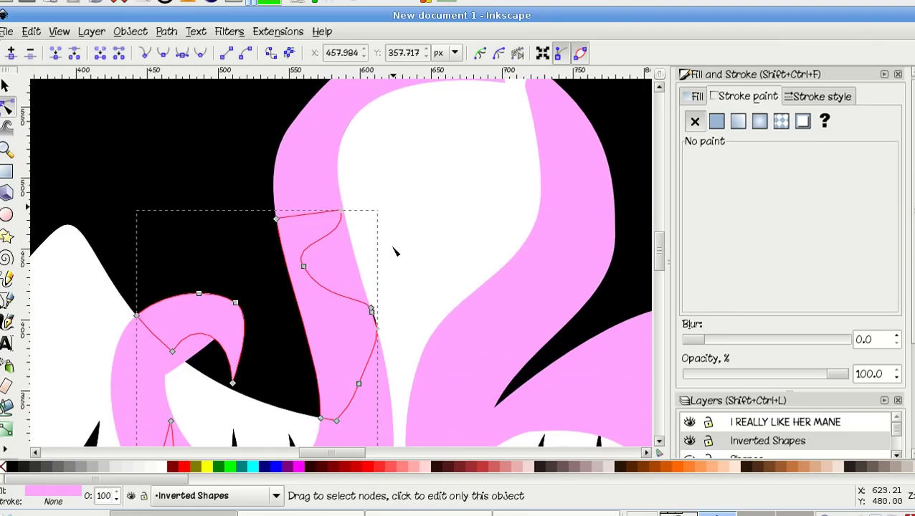
{"action": "key", "text": "Escape"}
Move the cutting path's node just outside the mane's outer edge to about X 539, Y 440 px, and select the uncut front mane.
{"action": "left_click", "coordinate": [353, 209]}
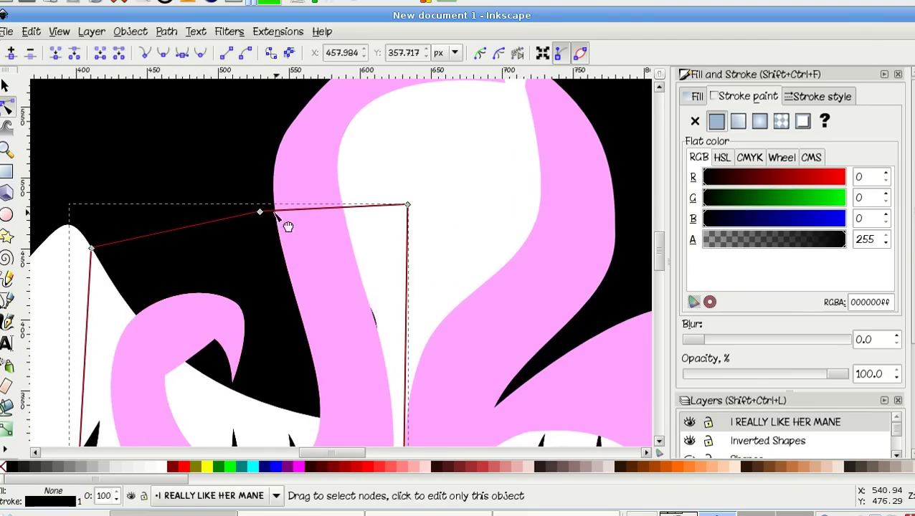
{"action": "left_click_drag", "start_coordinate": [261, 211], "coordinate": [275, 264]}
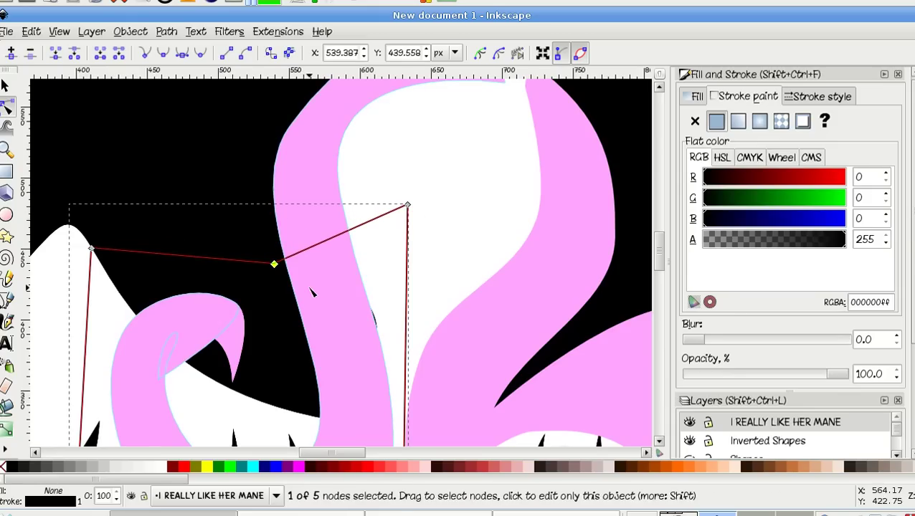
{"action": "left_click", "coordinate": [340, 280]}
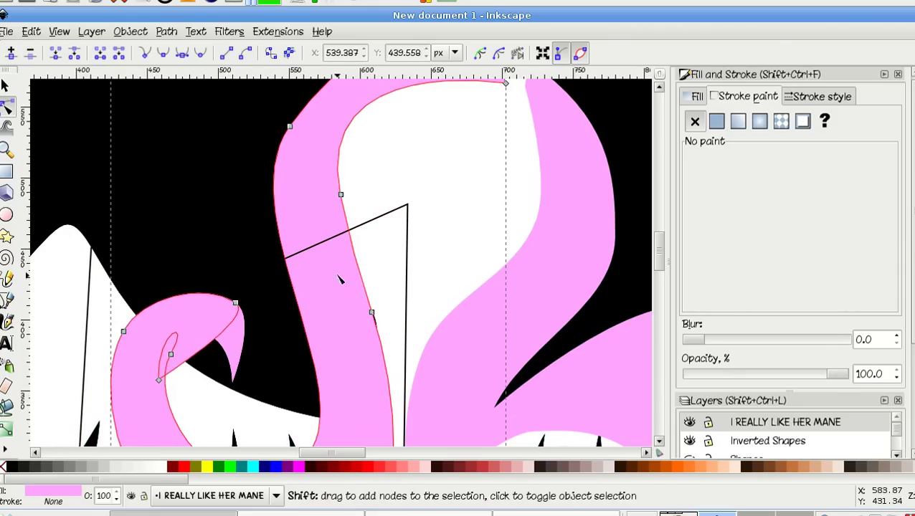
{"action": "left_click", "coordinate": [294, 279], "text": "shift"}
{"action": "left_click", "coordinate": [295, 278]}
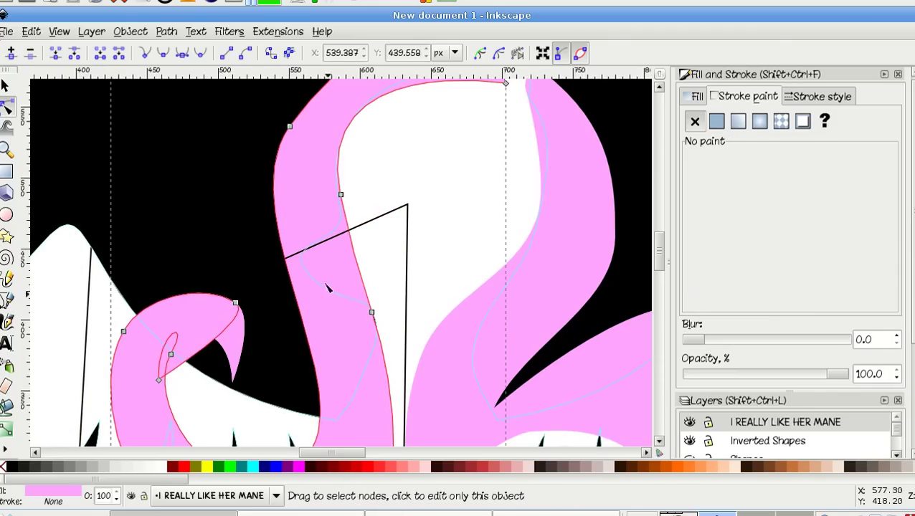
Try to intersect the pink mane piece with the cutting path, removing the part above the slanted edge.
{"action": "left_click", "coordinate": [344, 242]}
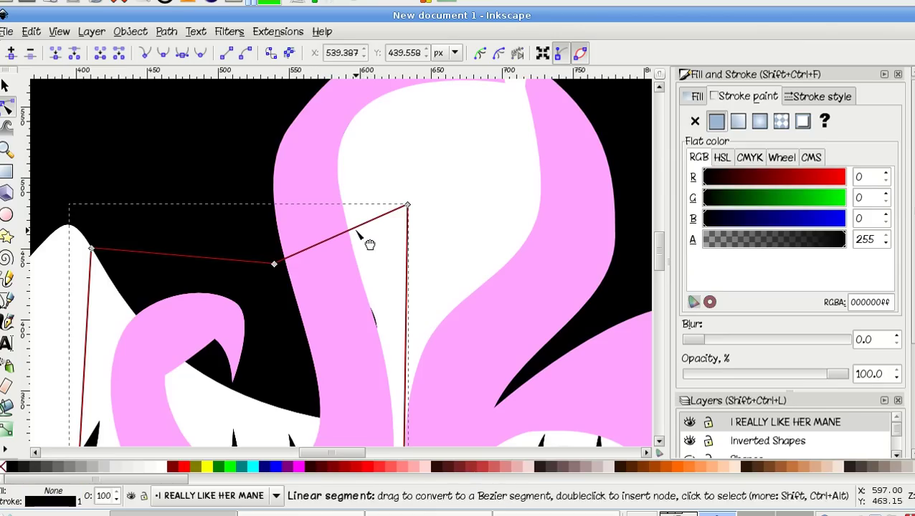
{"action": "left_click", "coordinate": [226, 310], "text": "shift"}
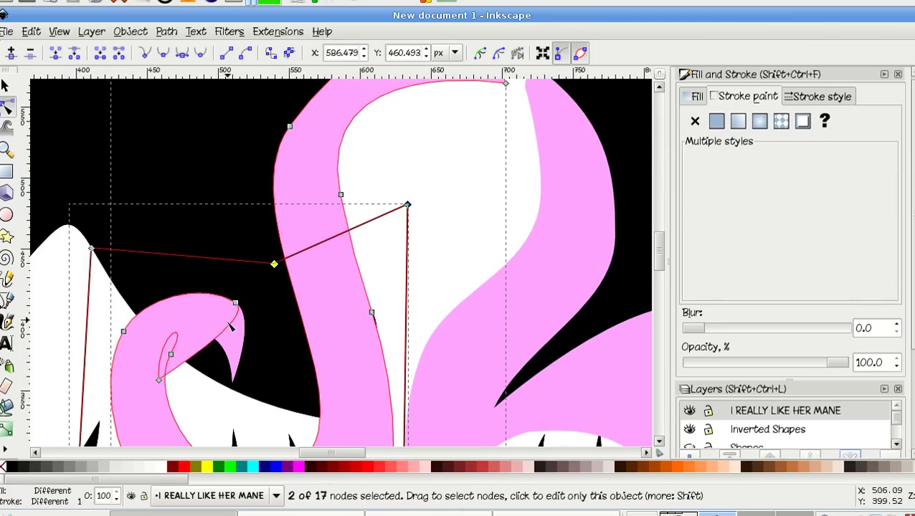
{"action": "left_click", "coordinate": [218, 326], "text": "shift"}
{"action": "left_click", "coordinate": [267, 314], "text": "shift"}
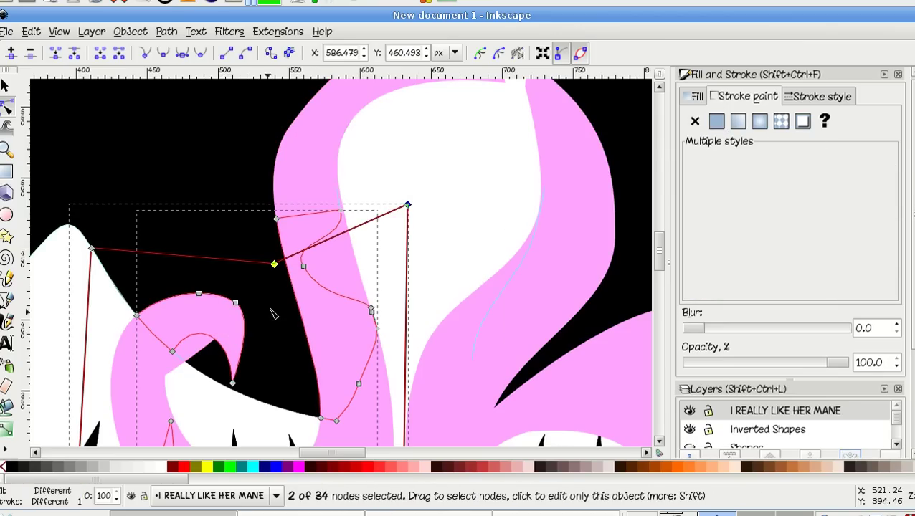
{"action": "key", "text": "shift"}
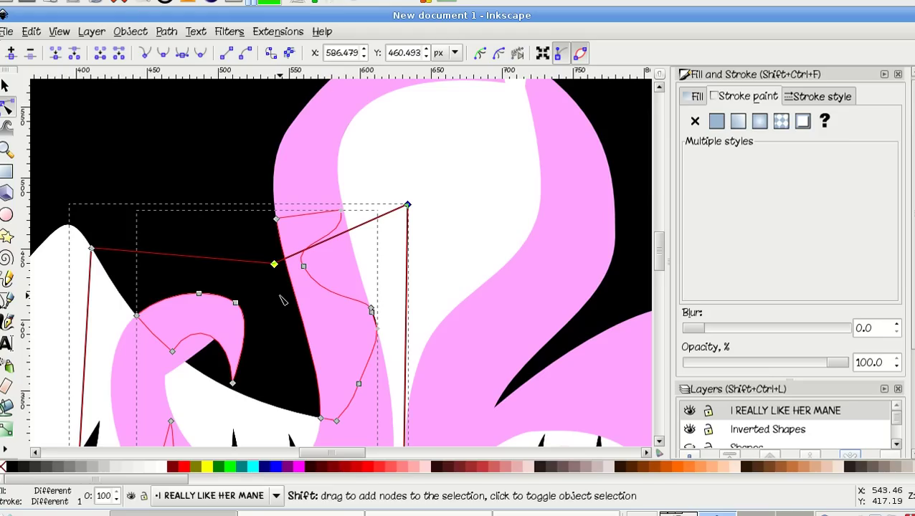
{"action": "left_click", "coordinate": [284, 300]}
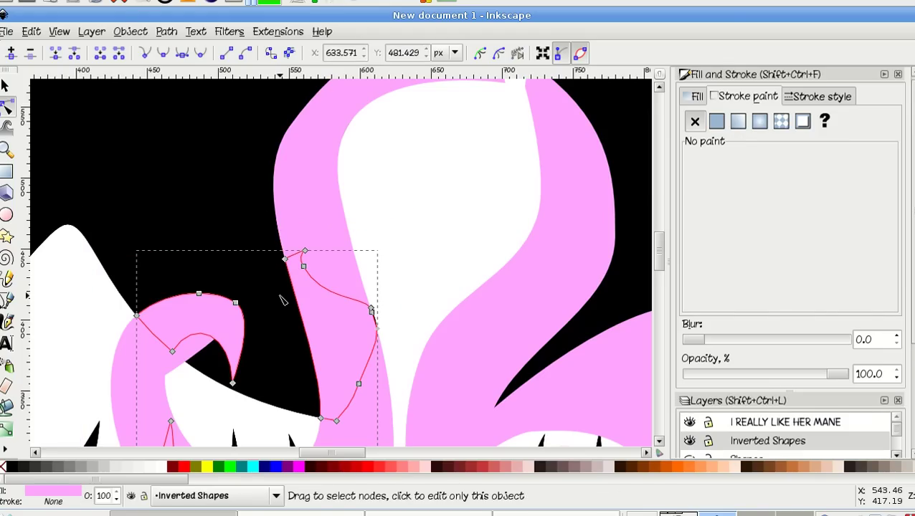
{"action": "key", "text": "Escape"}
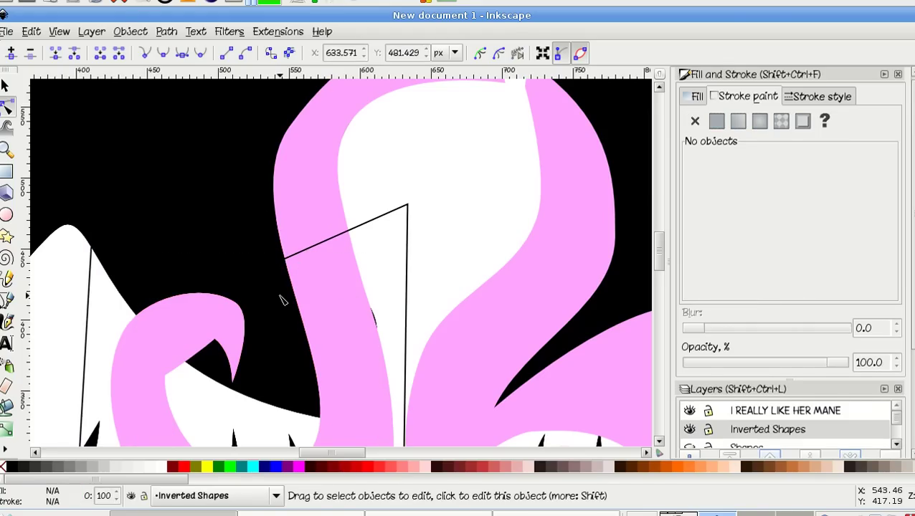
Unite the cutting path with the pink mane piece.
{"action": "left_click", "coordinate": [358, 229]}
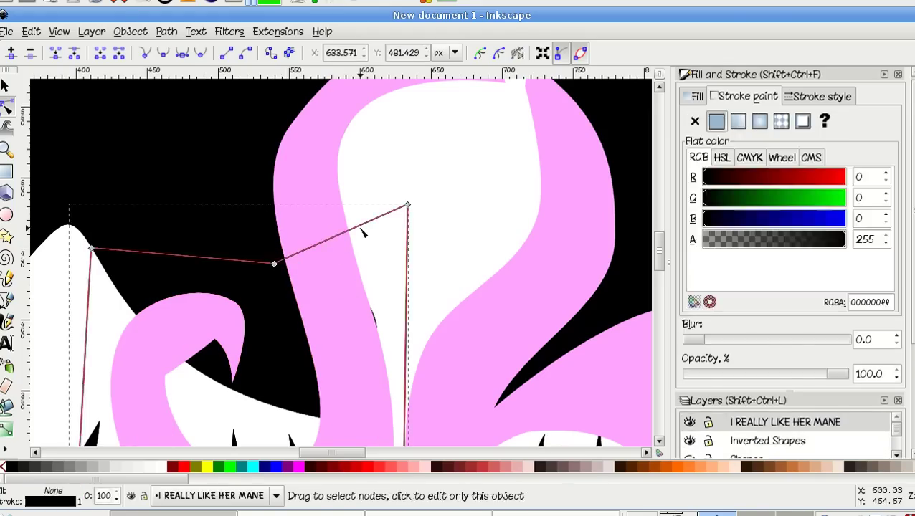
{"action": "left_click", "coordinate": [238, 335], "text": "shift"}
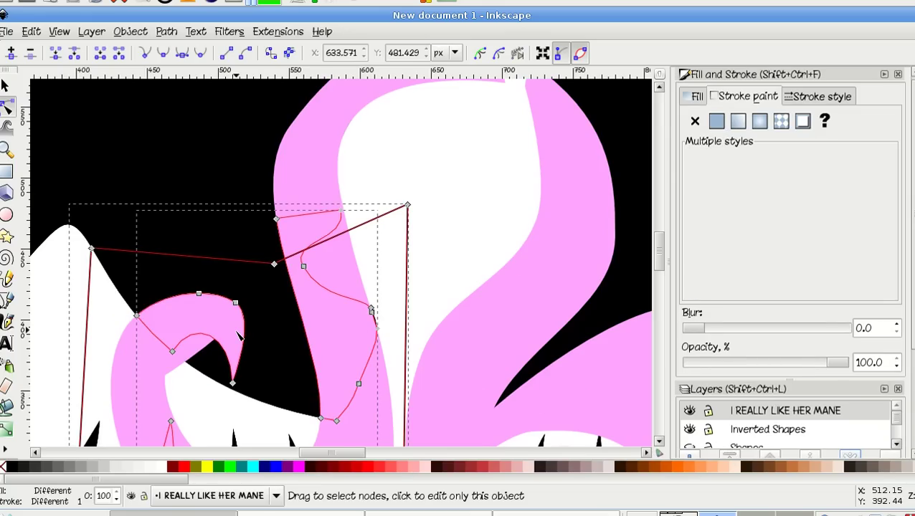
{"action": "key", "text": "ctrl+plus"}
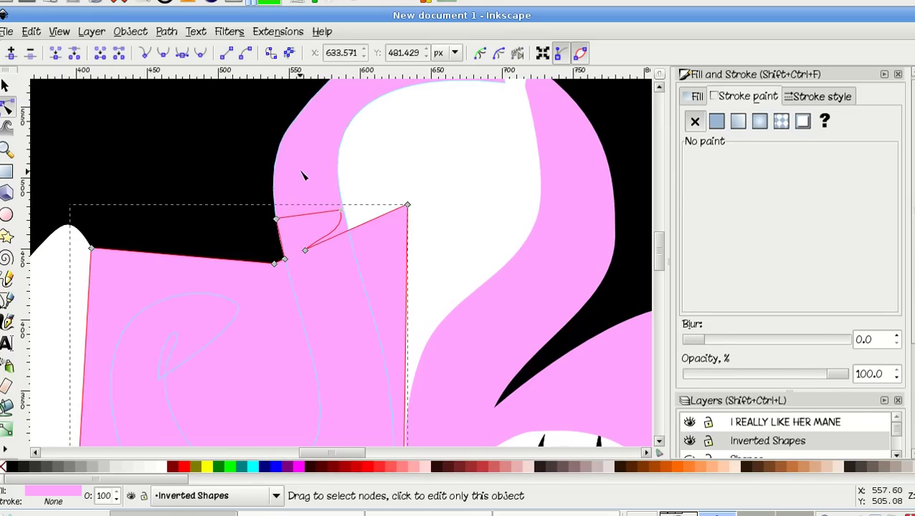
Reshape the front mane's inner edge by moving its node beside the face to about X 586, Y 487 px and adjusting its handles.
{"action": "scroll", "coordinate": [351, 214], "scroll_direction": "up", "scroll_amount": 2}
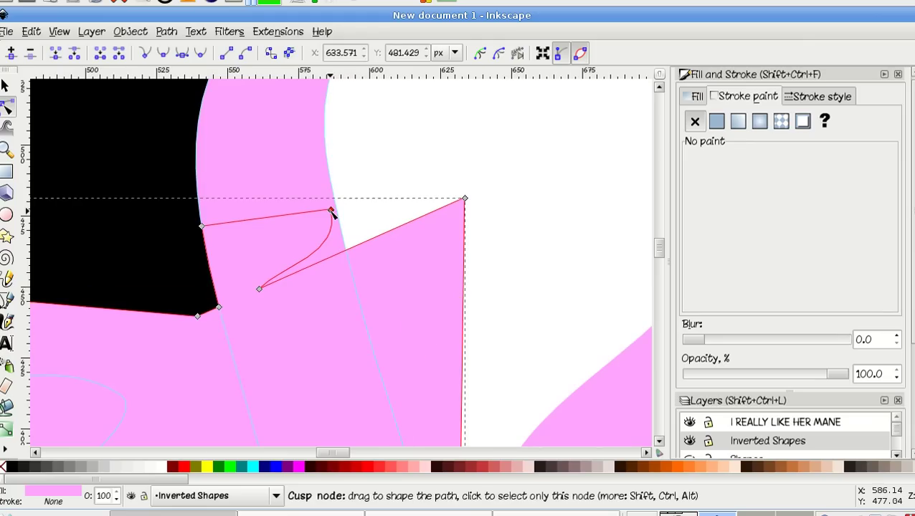
{"action": "left_click", "coordinate": [324, 152]}
{"action": "left_click", "coordinate": [326, 177]}
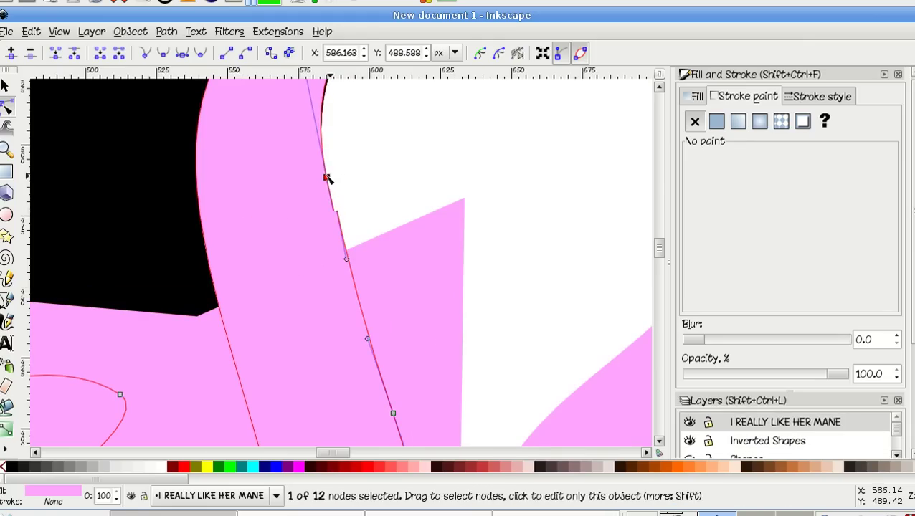
{"action": "mouse_move", "coordinate": [328, 179]}
{"action": "left_mouse_down"}
{"action": "mouse_move", "coordinate": [315, 186]}
{"action": "mouse_move", "coordinate": [323, 185]}
{"action": "left_mouse_up"}
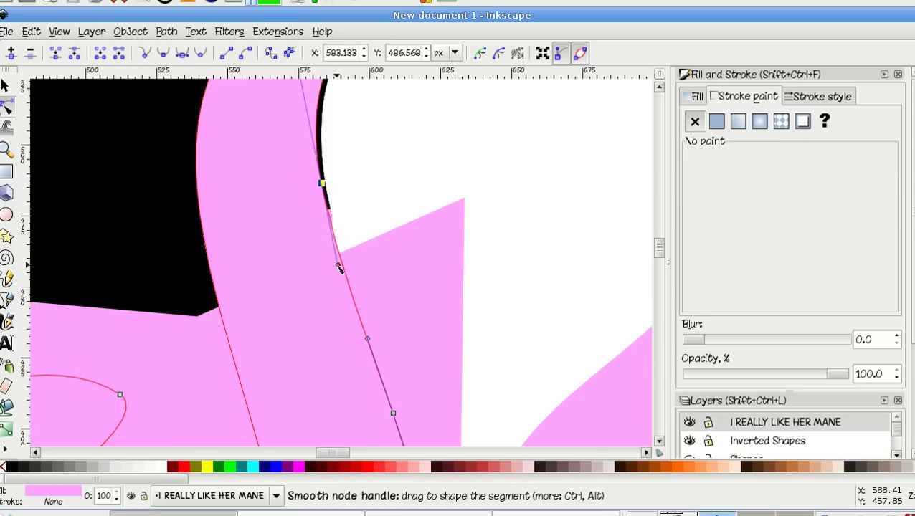
{"action": "left_click_drag", "start_coordinate": [340, 264], "coordinate": [350, 264]}
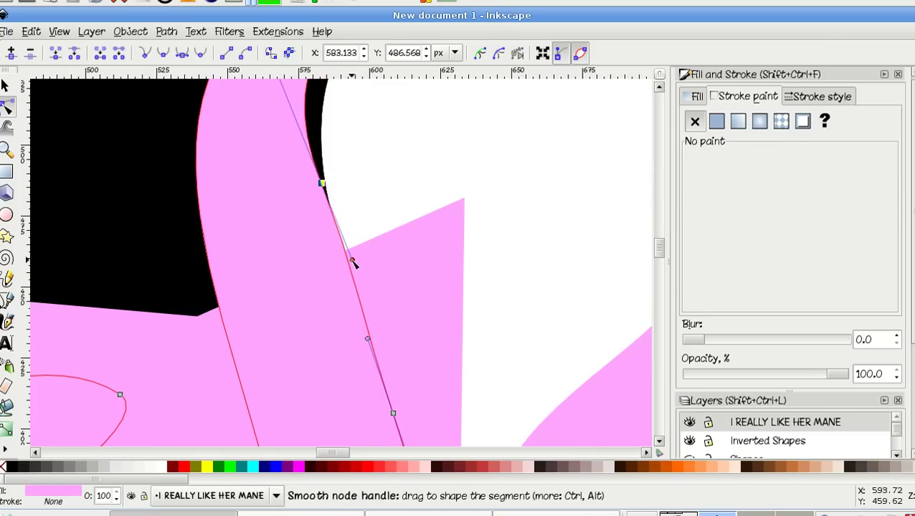
{"action": "scroll", "coordinate": [362, 232], "scroll_direction": "up", "scroll_amount": 5}
{"action": "scroll", "coordinate": [362, 233], "scroll_direction": "down", "scroll_amount": 2}
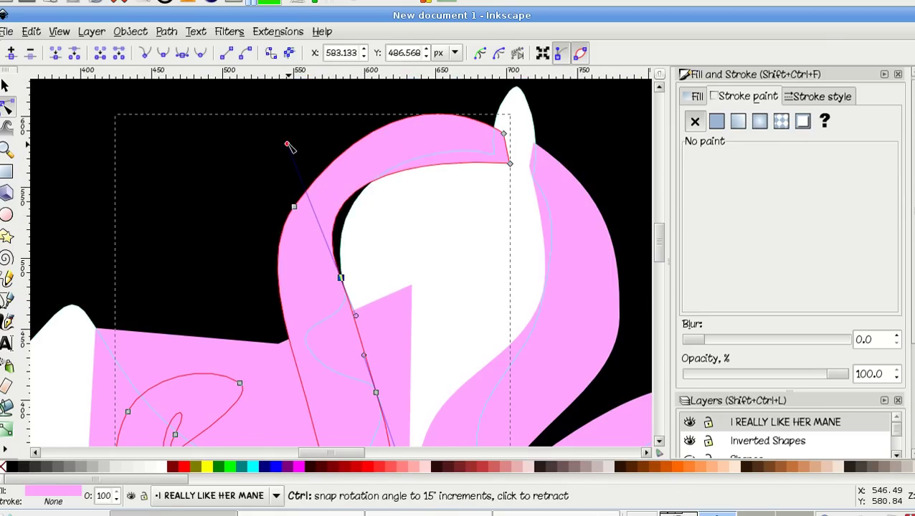
{"action": "left_click_drag", "start_coordinate": [313, 171], "coordinate": [330, 153]}
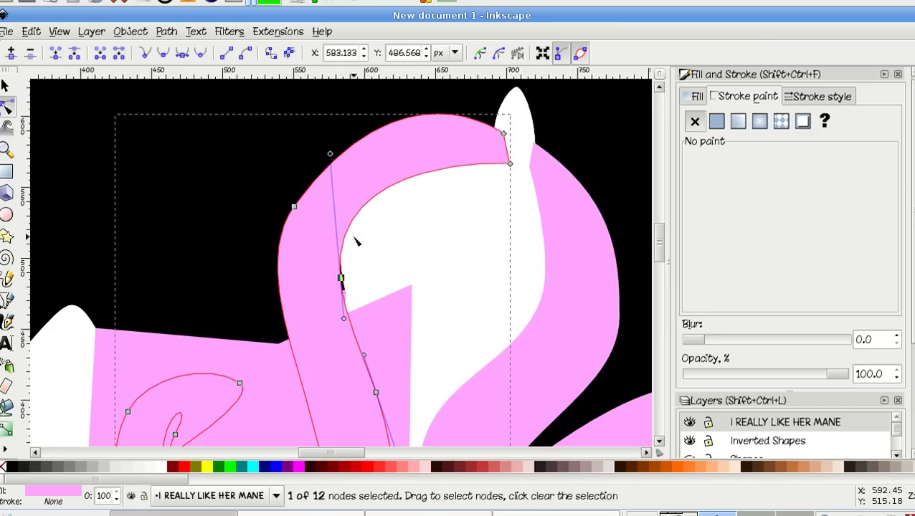
{"action": "left_click_drag", "start_coordinate": [342, 282], "coordinate": [346, 281]}
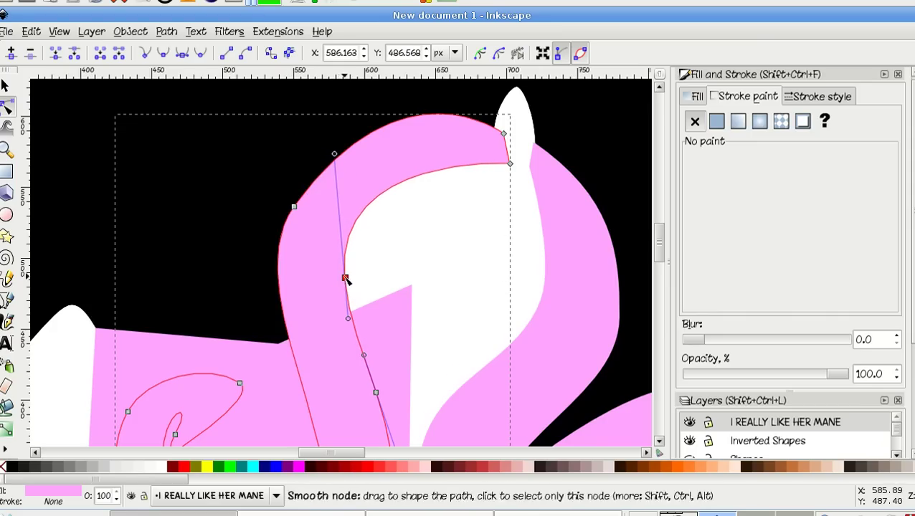
{"action": "left_click_drag", "start_coordinate": [335, 157], "coordinate": [316, 148]}
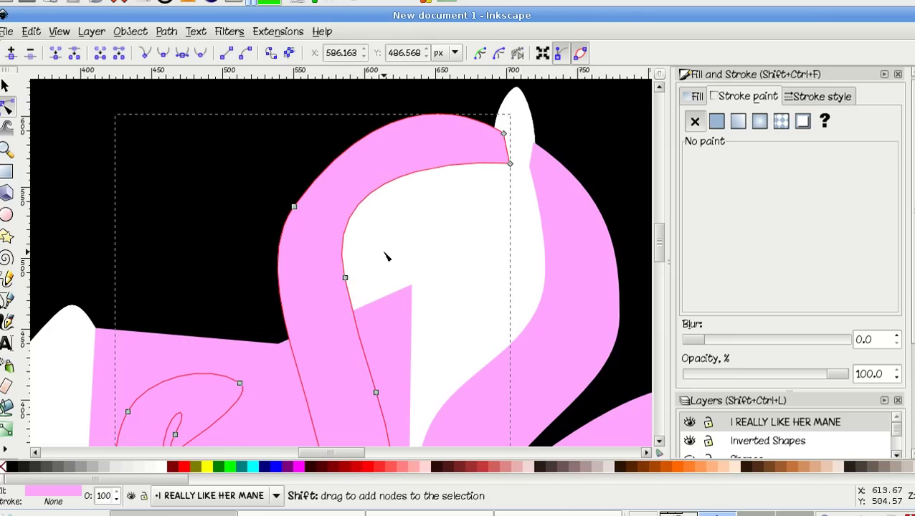
Fit the mane's inner edge to the head outline, moving its node to about X 585, Y 485 px and adjusting the lower handle.
{"action": "left_click", "coordinate": [384, 258], "text": "shift"}
{"action": "scroll", "coordinate": [354, 286], "scroll_direction": "up", "scroll_amount": 3}
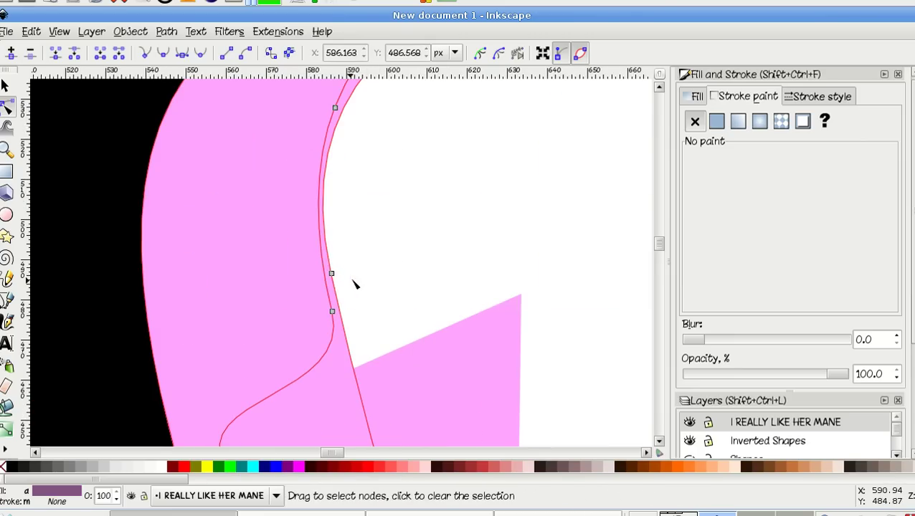
{"action": "left_click", "coordinate": [331, 275]}
{"action": "left_click_drag", "start_coordinate": [332, 276], "coordinate": [326, 278]}
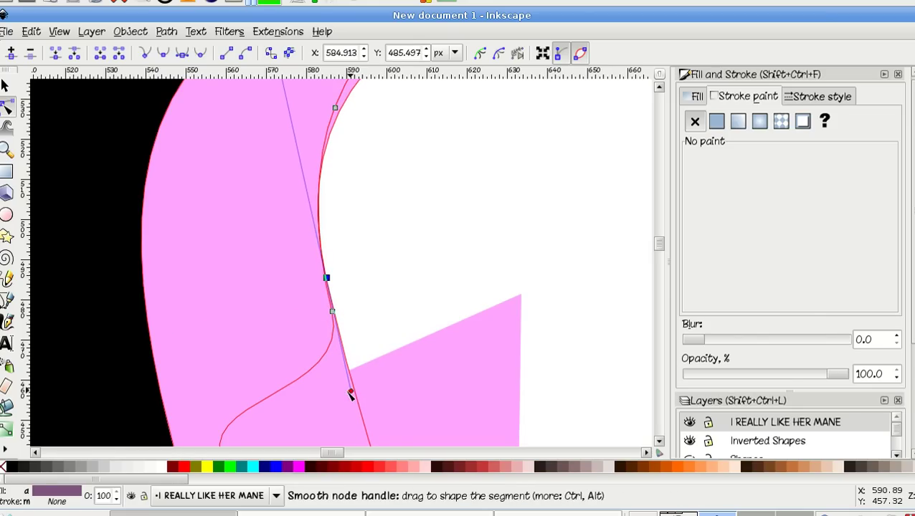
{"action": "left_click_drag", "start_coordinate": [350, 394], "coordinate": [347, 394]}
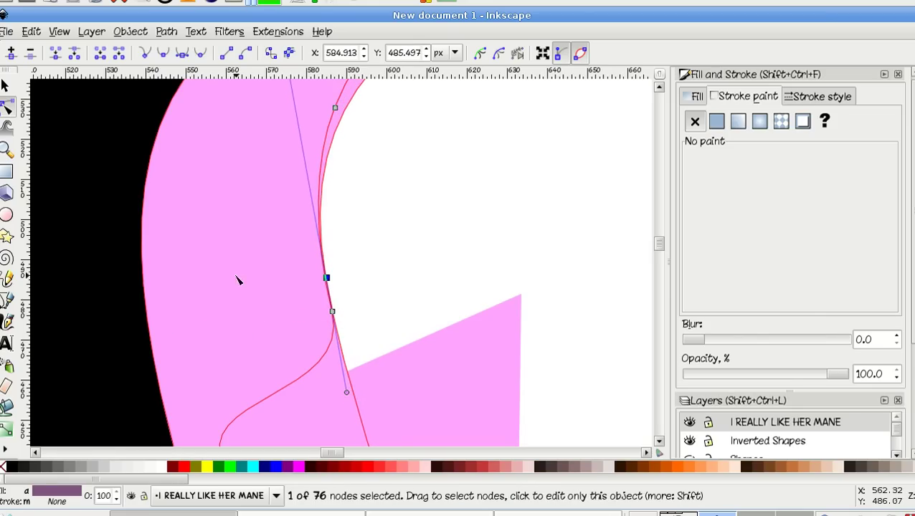
Delete the pink shape made by uniting the cutting path with the mane piece.
{"action": "left_click", "coordinate": [459, 400], "text": "shift"}
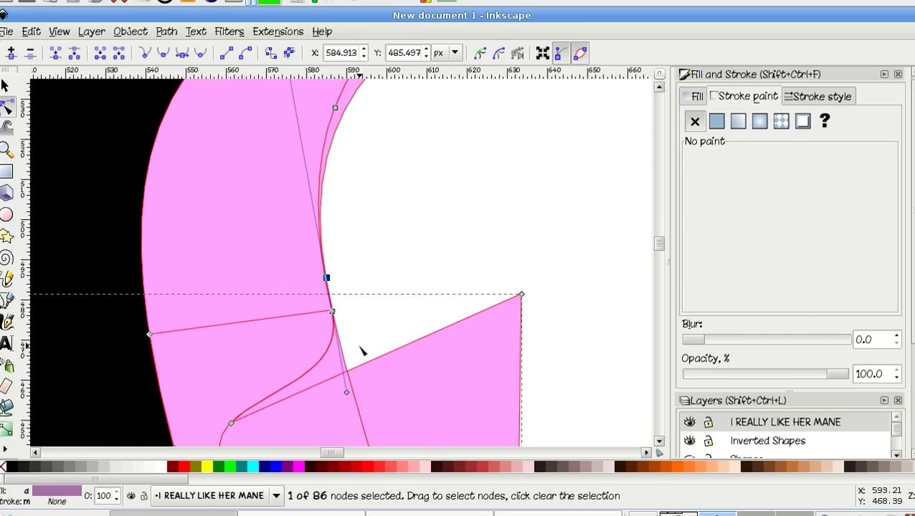
{"action": "left_click", "coordinate": [363, 264]}
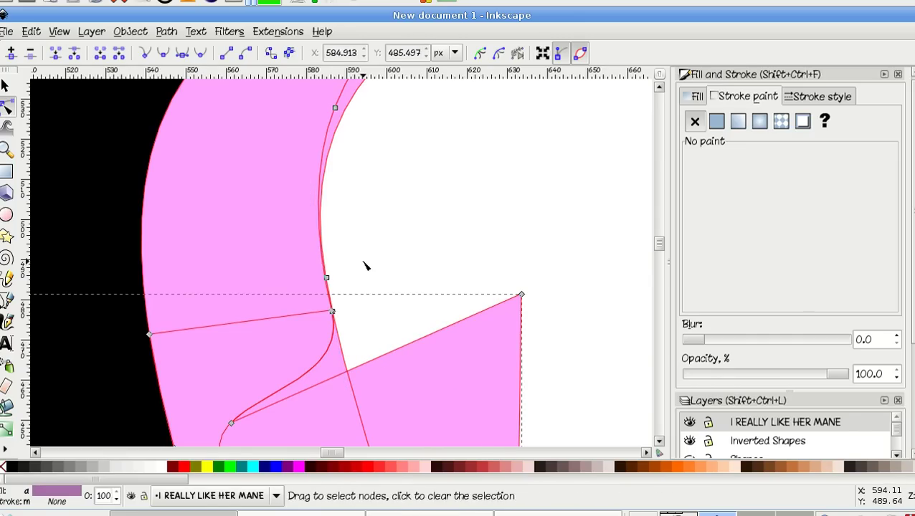
{"action": "left_click", "coordinate": [408, 360]}
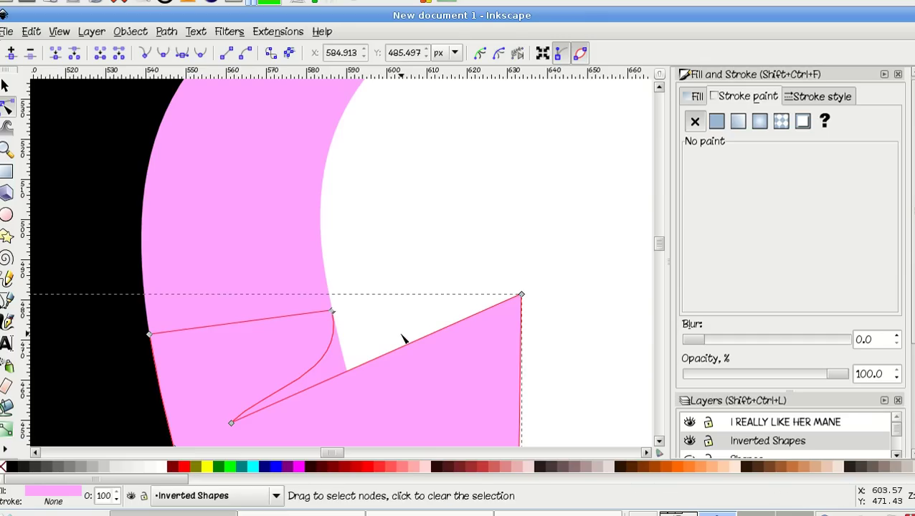
{"action": "key", "text": "s"}
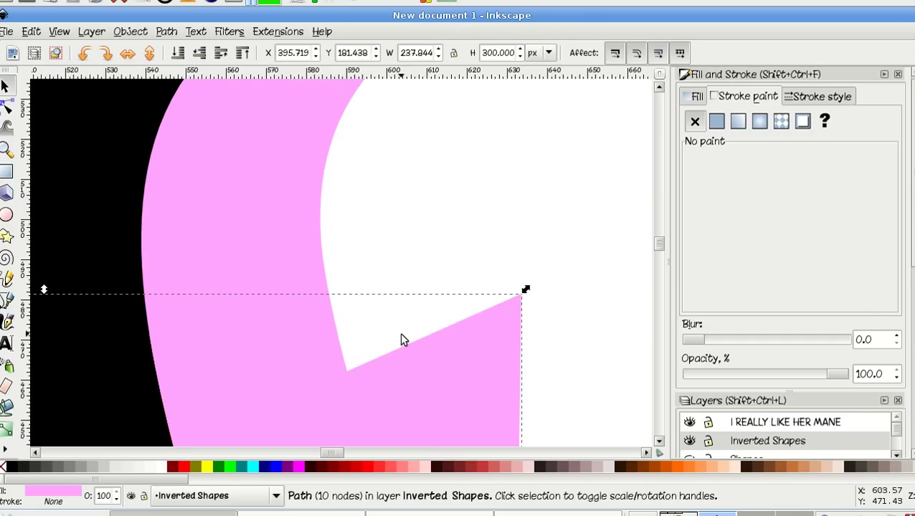
{"action": "key", "text": "Delete"}
Move the front mane aside to expose the pink piece beneath it, and undo the move.
{"action": "scroll", "coordinate": [399, 337], "scroll_direction": "down", "scroll_amount": 4}
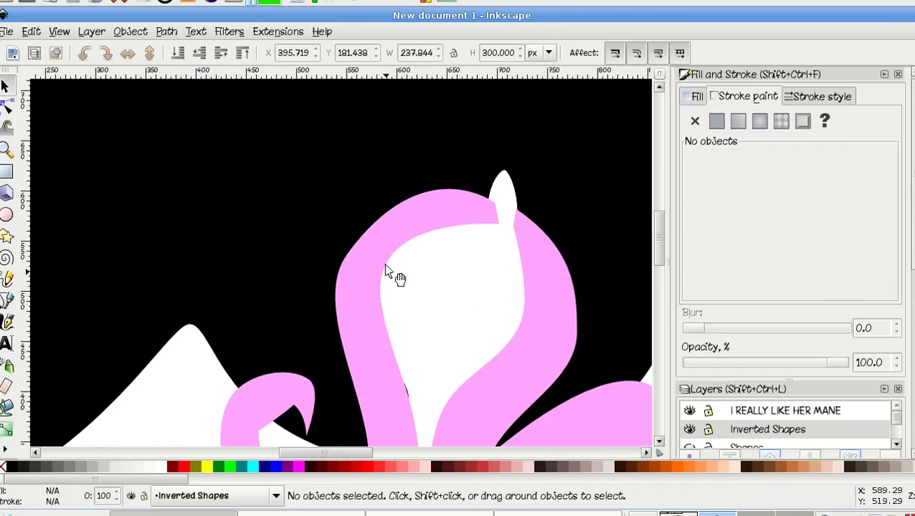
{"action": "left_click", "coordinate": [387, 246]}
{"action": "left_click", "coordinate": [6, 107]}
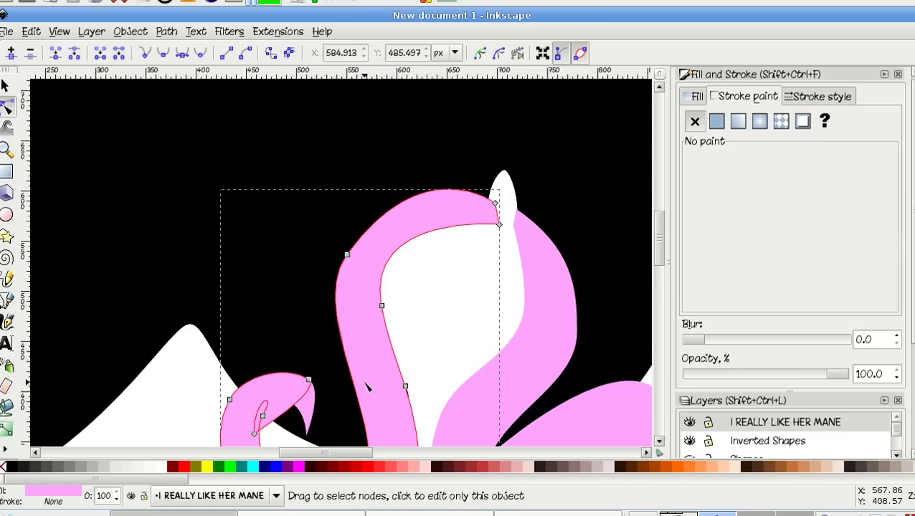
{"action": "left_click", "coordinate": [306, 405]}
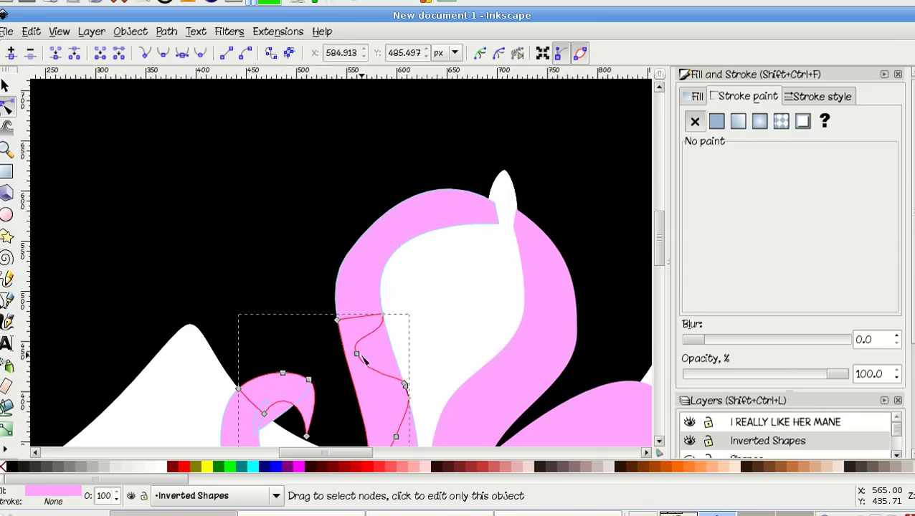
{"action": "key", "text": "s"}
{"action": "left_click_drag", "start_coordinate": [357, 353], "coordinate": [269, 347]}
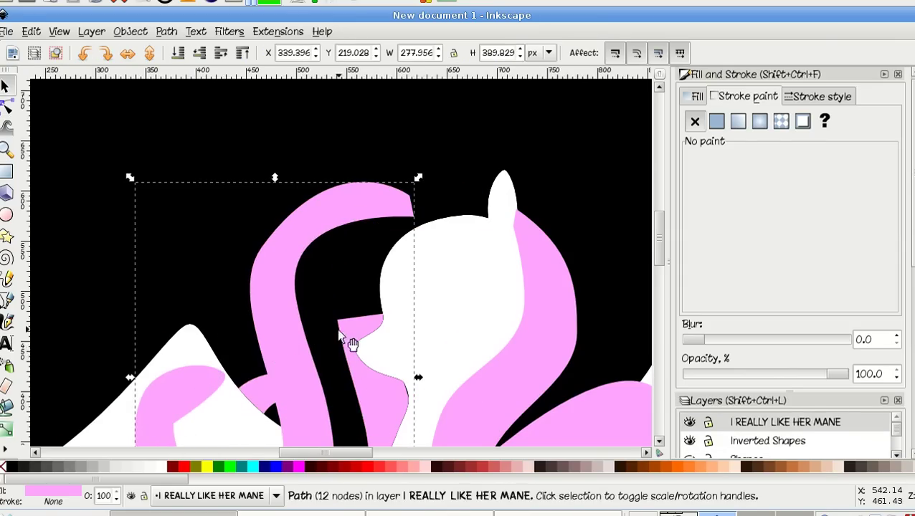
{"action": "key", "text": "ctrl+z"}
{"action": "key", "text": "ctrl+z"}
{"action": "key", "text": "ctrl+z"}
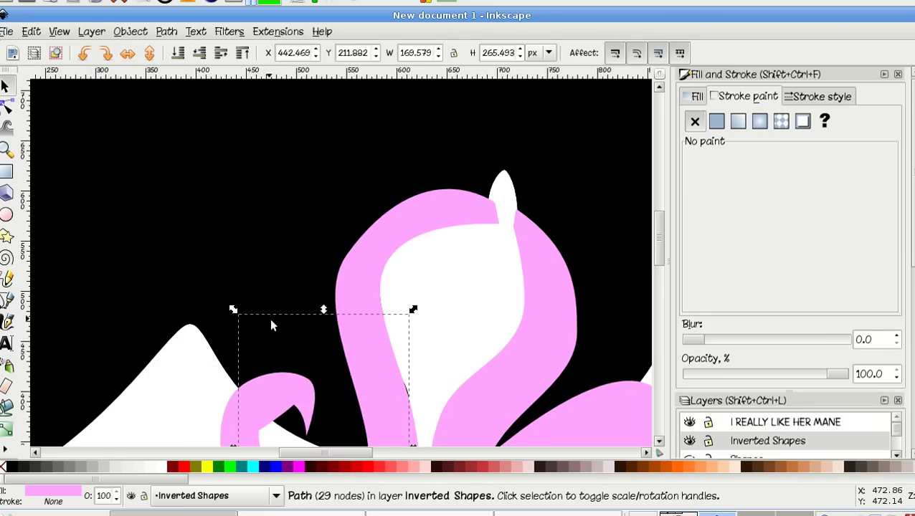
Try to subtract one shape from the other using the pink intersected piece and the uncut front mane, and undo the result.
{"action": "left_click", "coordinate": [307, 420]}
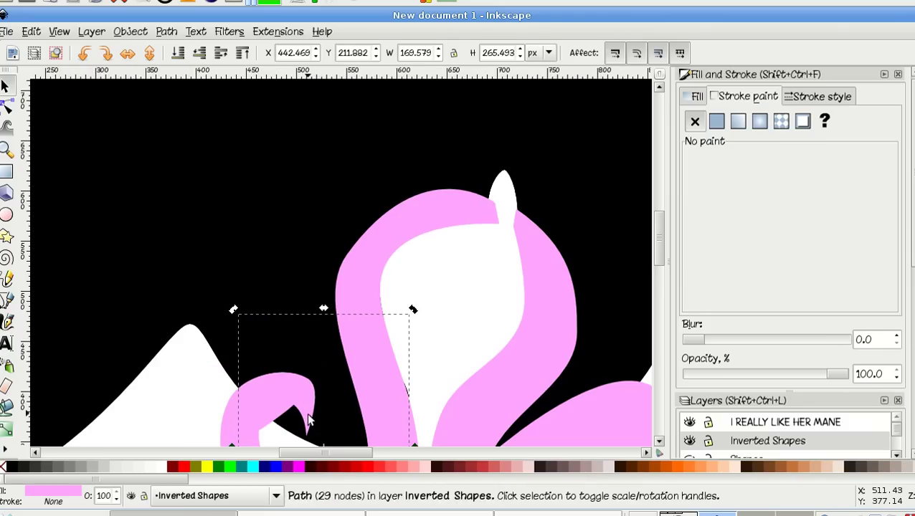
{"action": "left_click", "coordinate": [373, 251], "text": "shift"}
{"action": "key", "text": "ctrl+minus"}
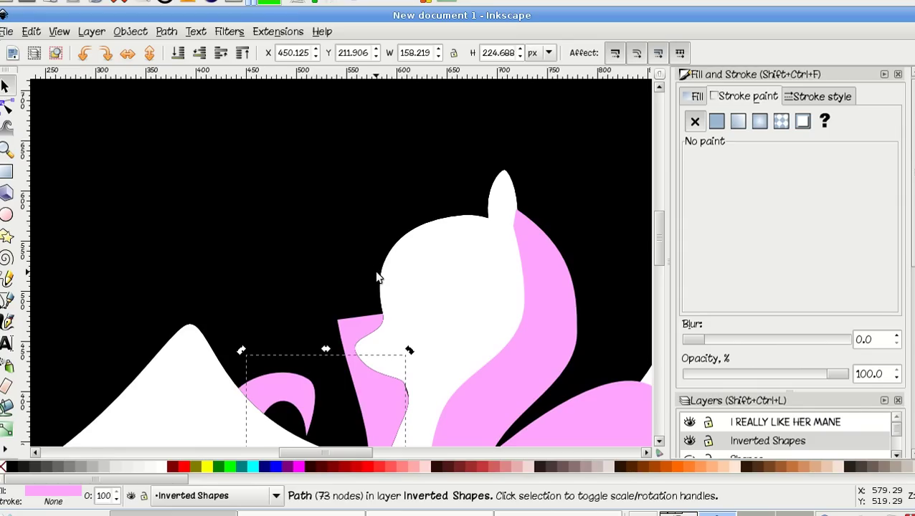
{"action": "scroll", "coordinate": [379, 278], "scroll_direction": "down", "scroll_amount": 6}
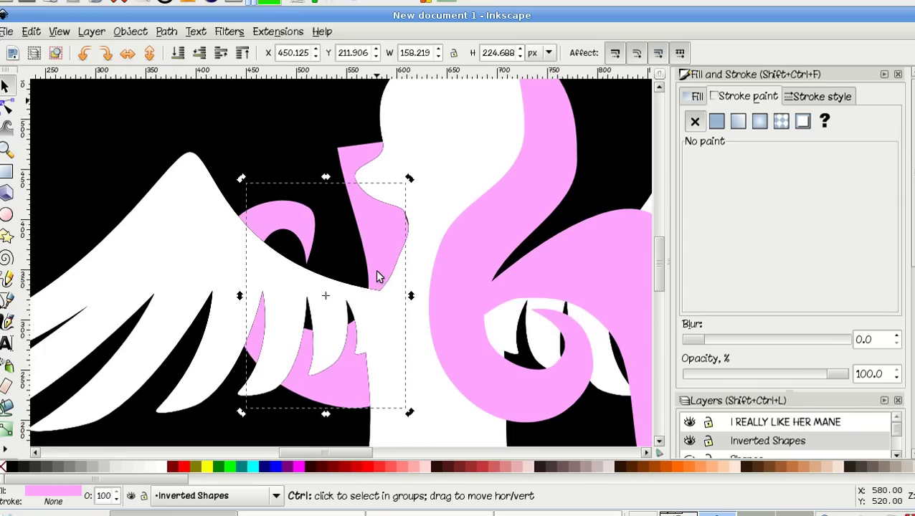
{"action": "key", "text": "ctrl+z"}
Move the pink intersected piece from the Inverted Shapes layer up to the I REALLY LIKE HER MANE layer.
{"action": "left_click", "coordinate": [306, 244]}
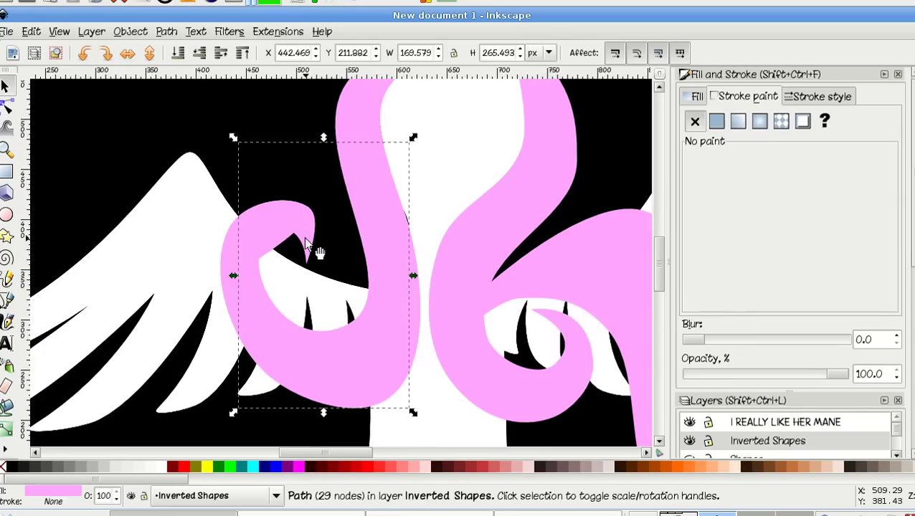
{"action": "scroll", "coordinate": [307, 246], "scroll_direction": "up", "scroll_amount": 4}
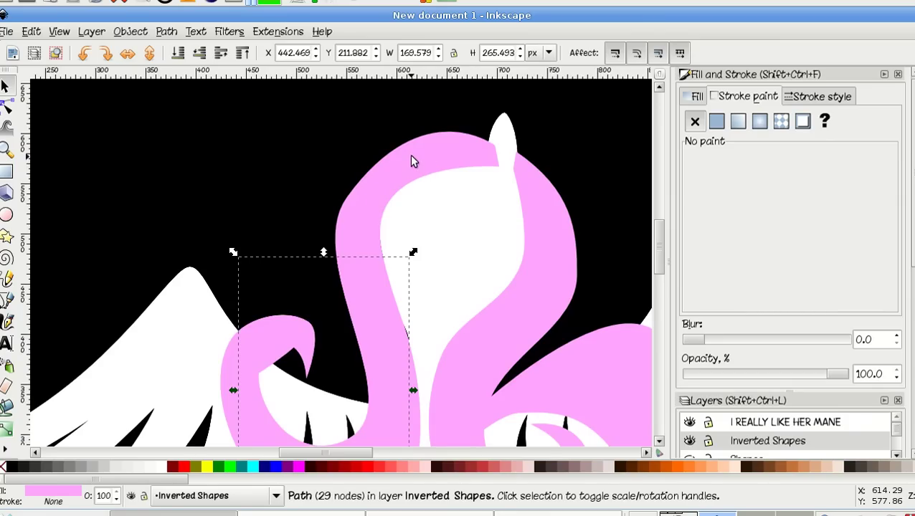
{"action": "key", "text": "shift"}
{"action": "key", "text": "shift+Page_Up"}
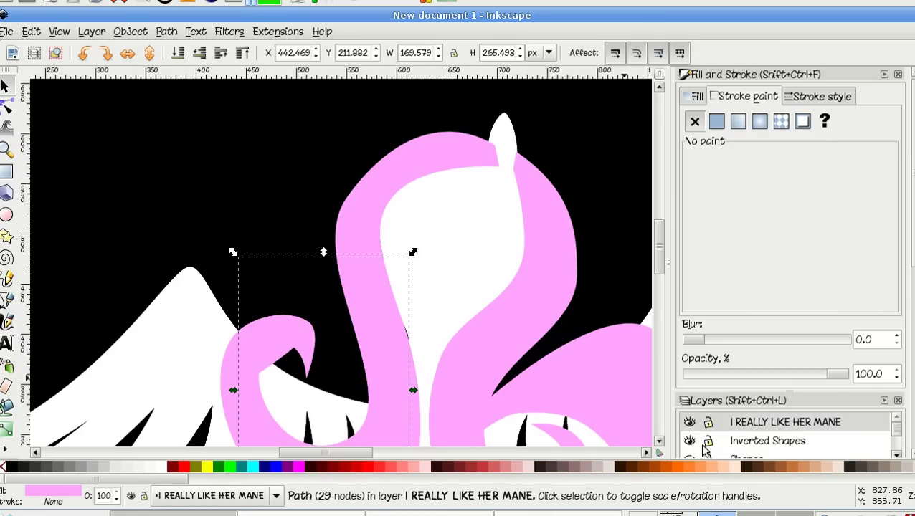
Try to combine the pink intersected piece with the front mane into one path, and undo the result.
{"action": "left_click", "coordinate": [366, 225], "text": "shift"}
{"action": "key", "text": "ctrl"}
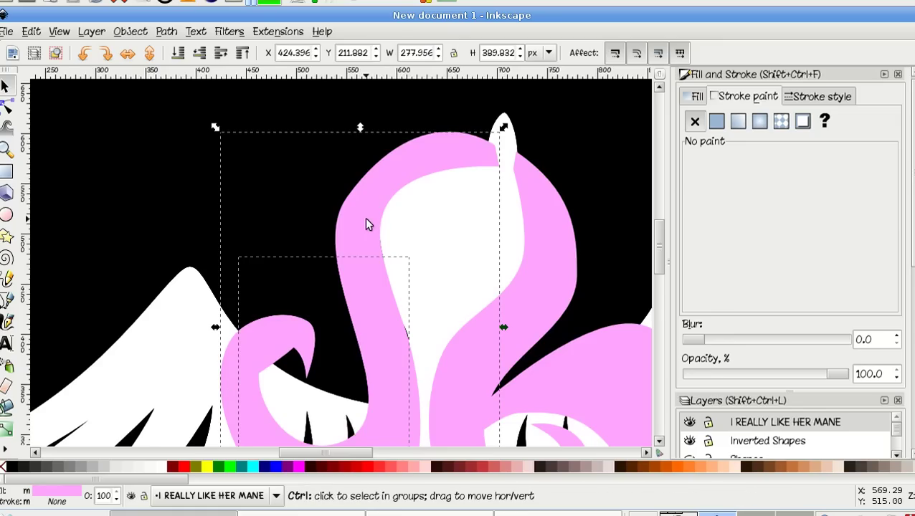
{"action": "key", "text": "ctrl+k"}
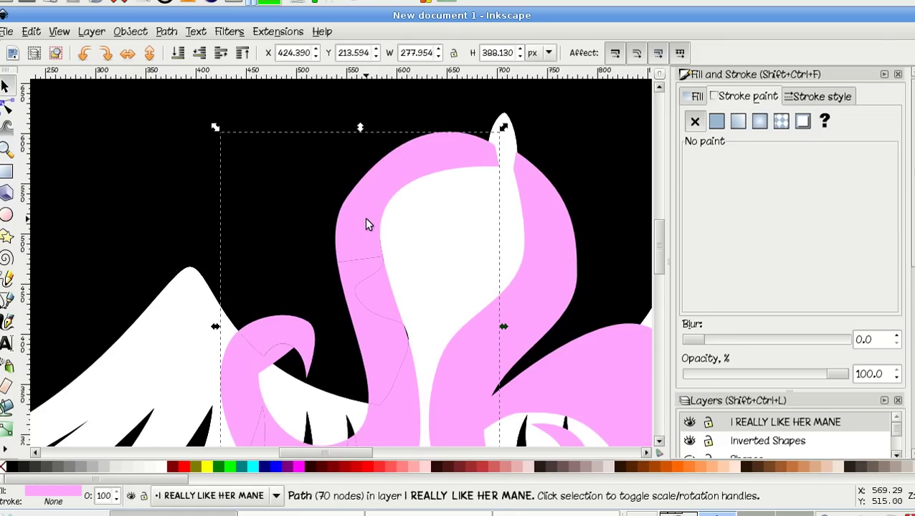
{"action": "key", "text": "Escape"}
{"action": "left_click", "coordinate": [394, 314]}
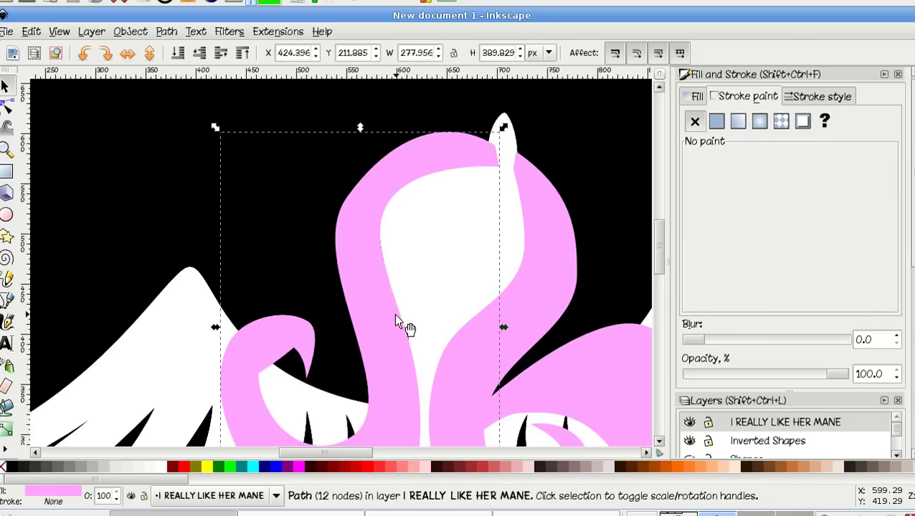
Examine the nodes of the front mane and the pink intersected piece, ending with only the intersected piece selected.
{"action": "left_click", "coordinate": [287, 358], "text": "shift"}
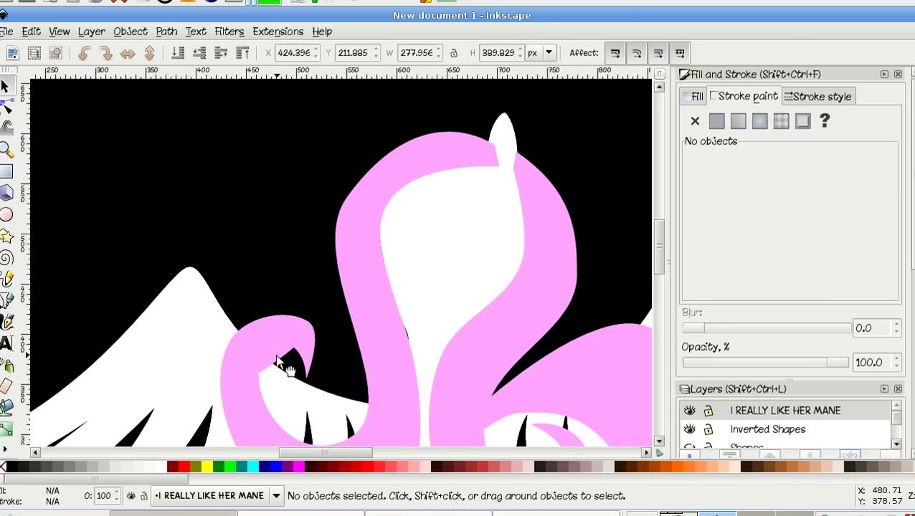
{"action": "left_click", "coordinate": [286, 364]}
{"action": "left_click", "coordinate": [6, 106]}
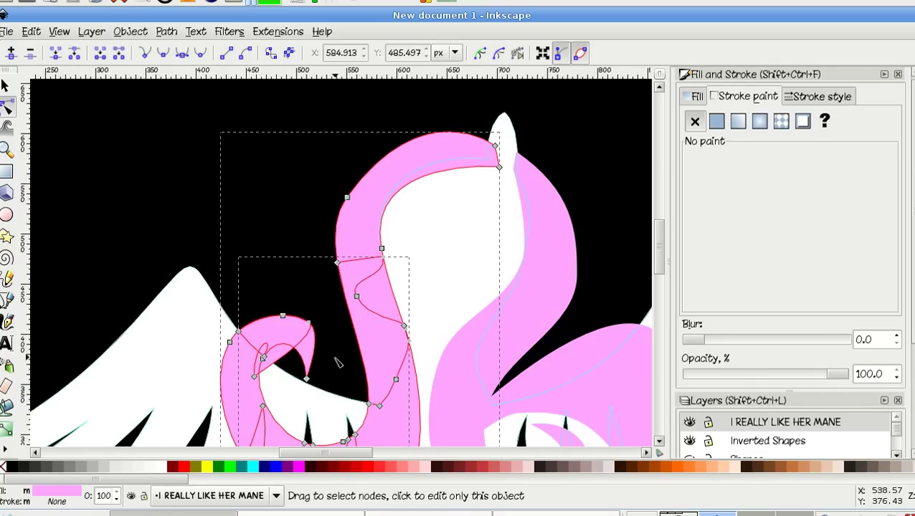
{"action": "left_click", "coordinate": [315, 360]}
{"action": "left_click", "coordinate": [346, 283]}
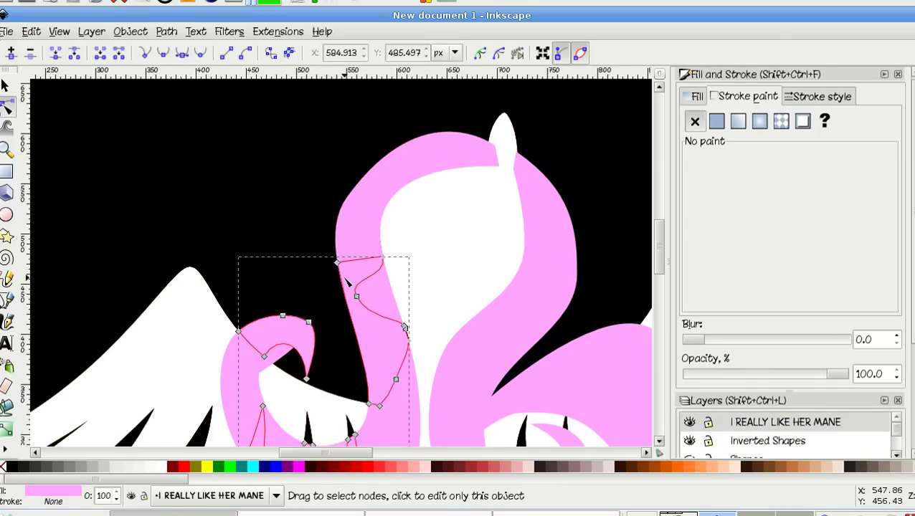
Draw a closed six-sided straight-line path around the front mane's lower curl, crossing the strand just below the intersected piece's upper edge.
{"action": "left_click", "coordinate": [7, 301]}
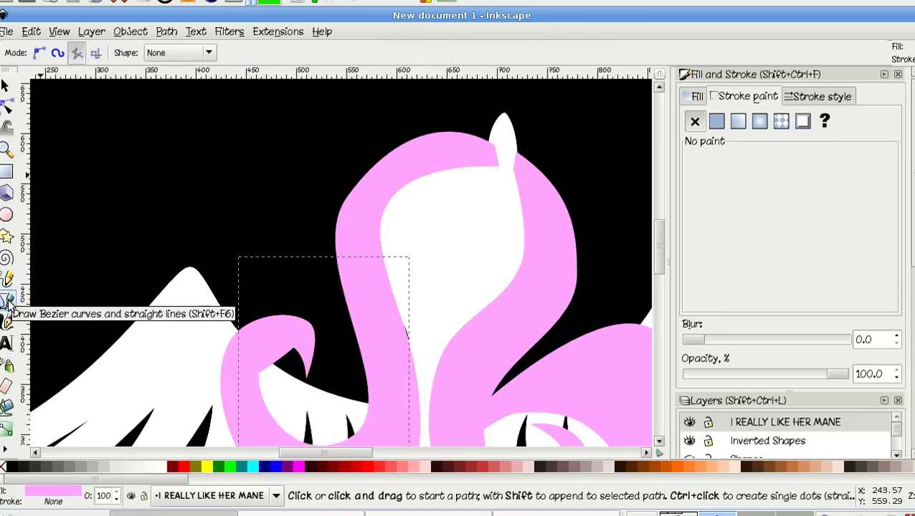
{"action": "left_click", "coordinate": [315, 275]}
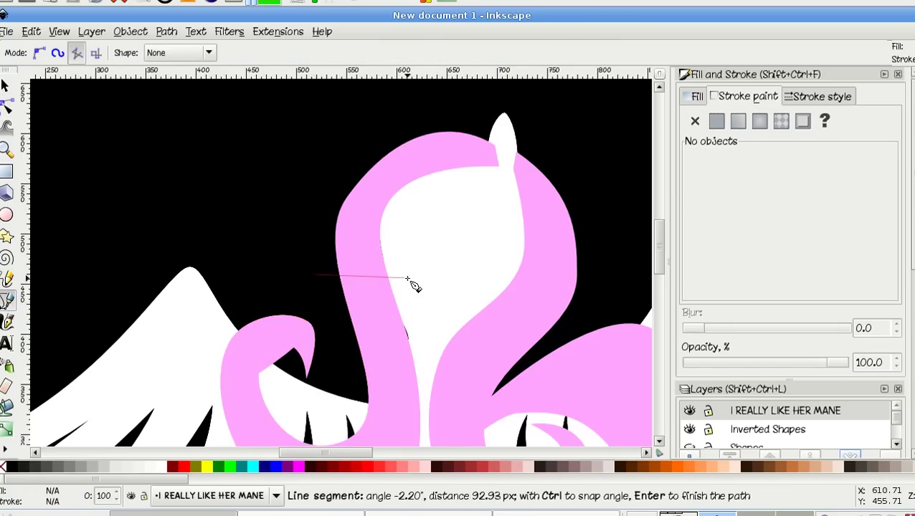
{"action": "scroll", "coordinate": [407, 279], "scroll_direction": "down", "scroll_amount": 3}
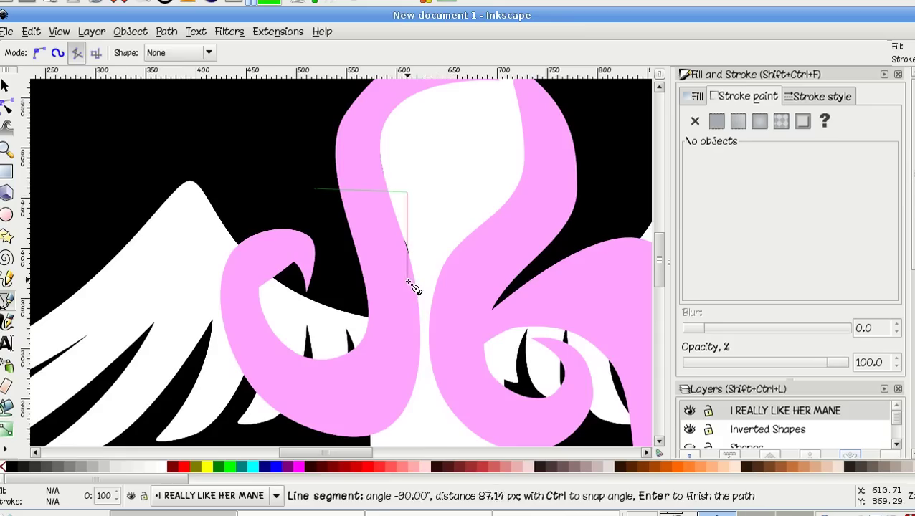
{"action": "left_click", "coordinate": [464, 388]}
{"action": "scroll", "coordinate": [358, 452], "scroll_direction": "right", "scroll_amount": 3}
{"action": "scroll", "coordinate": [320, 434], "scroll_direction": "up", "scroll_amount": 2}
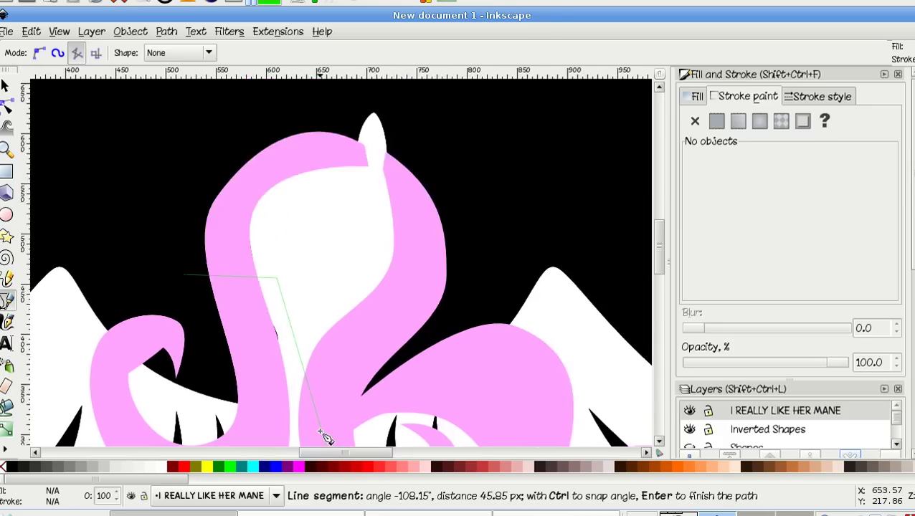
{"action": "scroll", "coordinate": [320, 434], "scroll_direction": "down", "scroll_amount": 4}
{"action": "left_click", "coordinate": [313, 423]}
{"action": "left_click", "coordinate": [115, 316]}
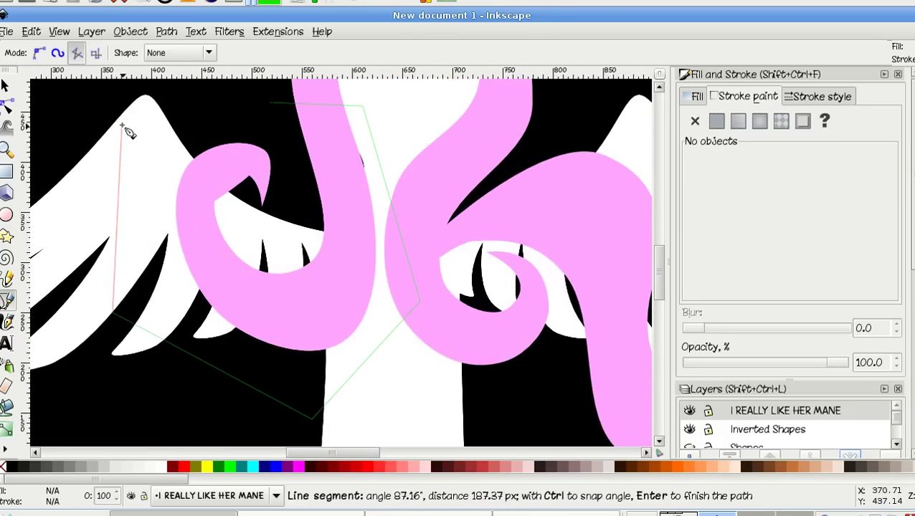
{"action": "left_click", "coordinate": [127, 127]}
{"action": "scroll", "coordinate": [230, 188], "scroll_direction": "up", "scroll_amount": 2}
{"action": "scroll", "coordinate": [229, 188], "scroll_direction": "right", "scroll_amount": 1}
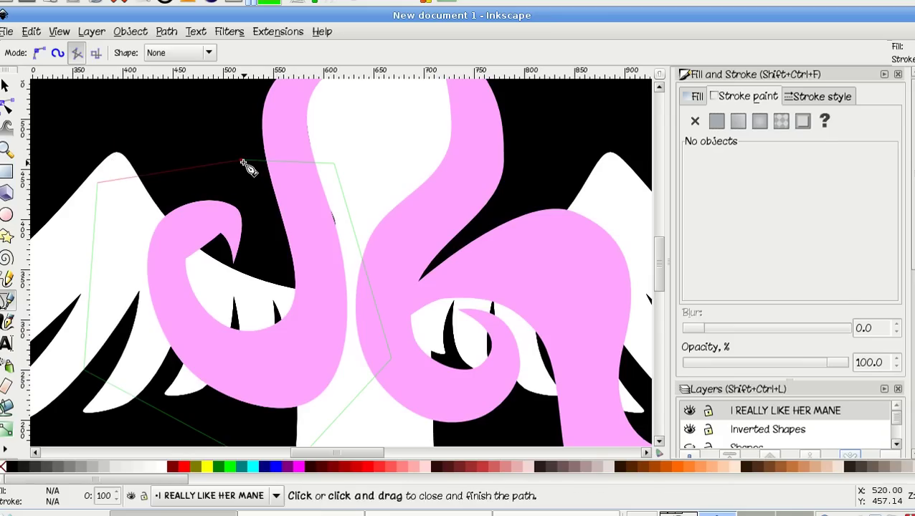
{"action": "left_click", "coordinate": [243, 164]}
Unite the six-sided path with the pink intersected piece.
{"action": "left_click", "coordinate": [8, 106]}
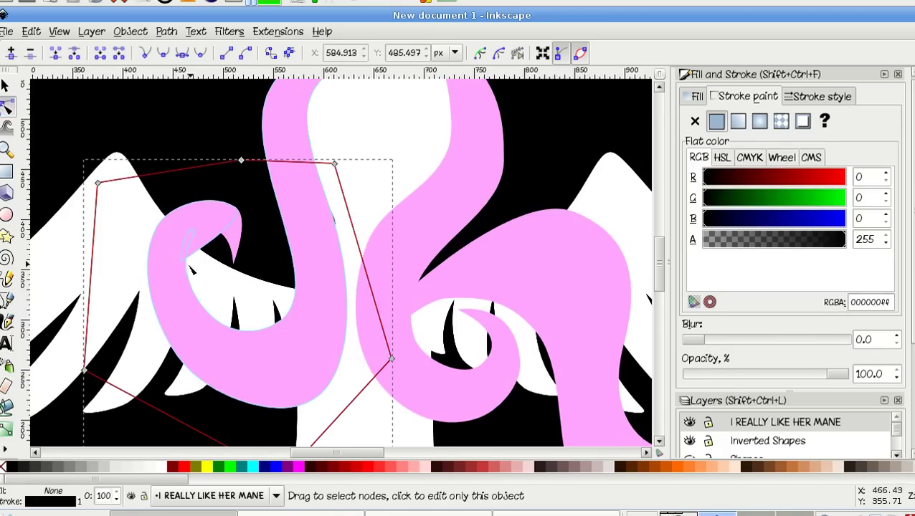
{"action": "left_click", "coordinate": [240, 243]}
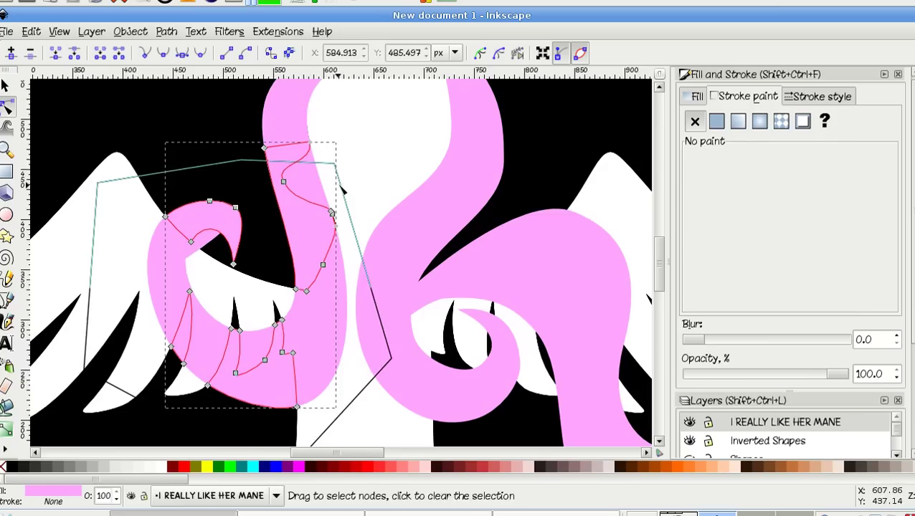
{"action": "left_click", "coordinate": [345, 190], "text": "shift"}
{"action": "key", "text": "ctrl+plus"}
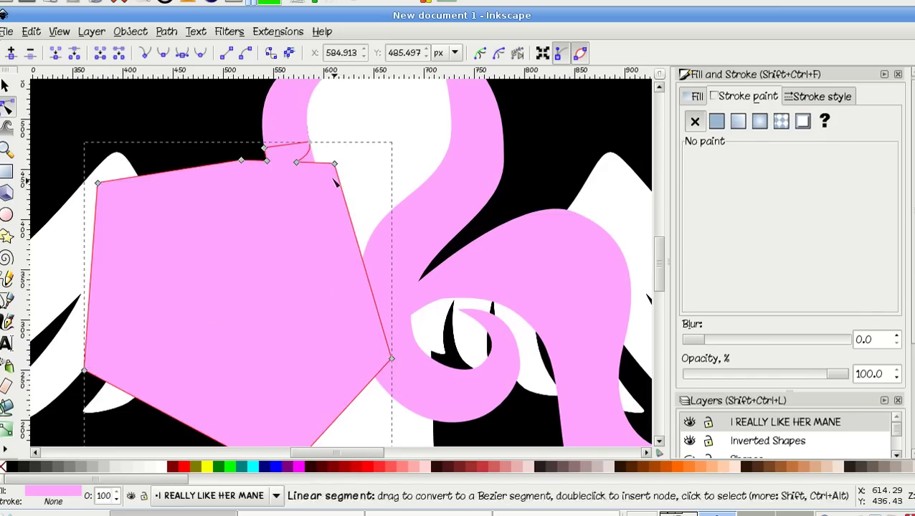
Move the node at the inner end of the united shape's upper edge onto the mane's edge, at about X 586.5, Y 477.4 px.
{"action": "scroll", "coordinate": [337, 287], "scroll_direction": "up", "scroll_amount": 4}
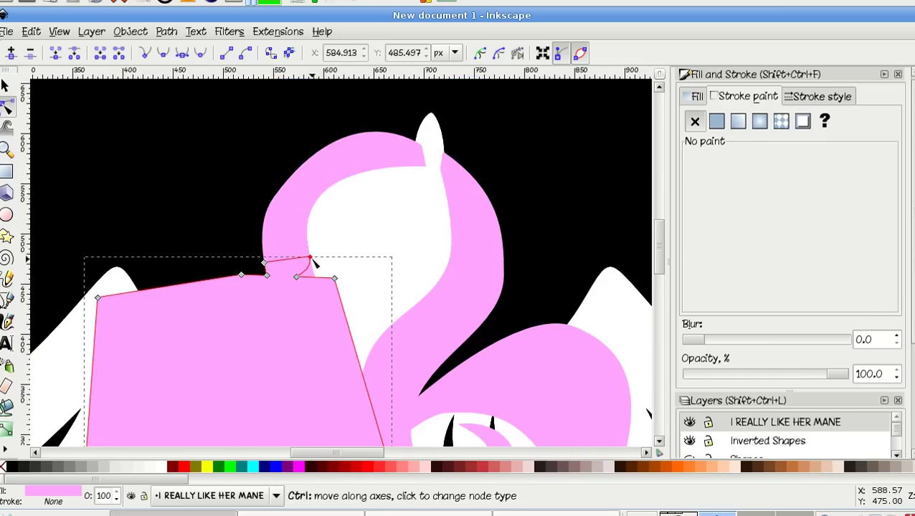
{"action": "left_click", "coordinate": [308, 258]}
{"action": "scroll", "coordinate": [323, 267], "scroll_direction": "up", "scroll_amount": 6}
{"action": "scroll", "coordinate": [324, 267], "scroll_direction": "up", "scroll_amount": 9}
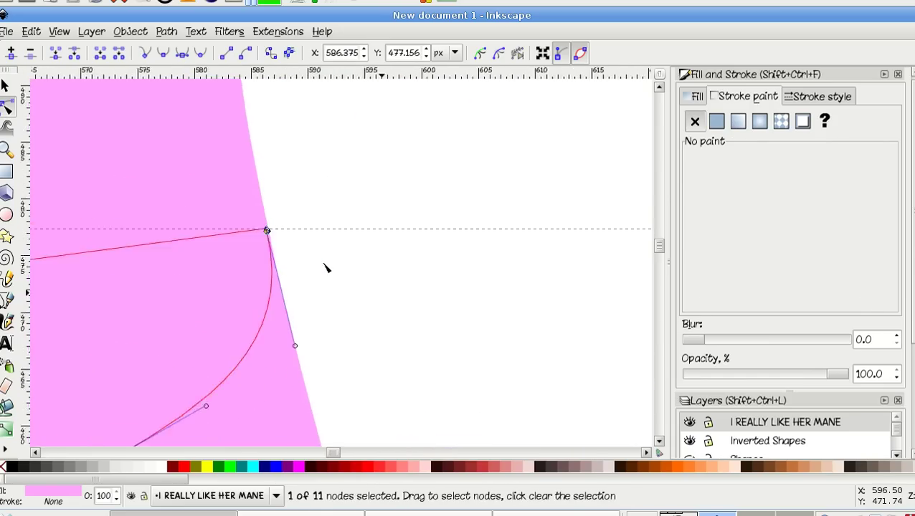
{"action": "scroll", "coordinate": [326, 266], "scroll_direction": "up", "scroll_amount": 4}
{"action": "scroll", "coordinate": [326, 266], "scroll_direction": "left", "scroll_amount": 16}
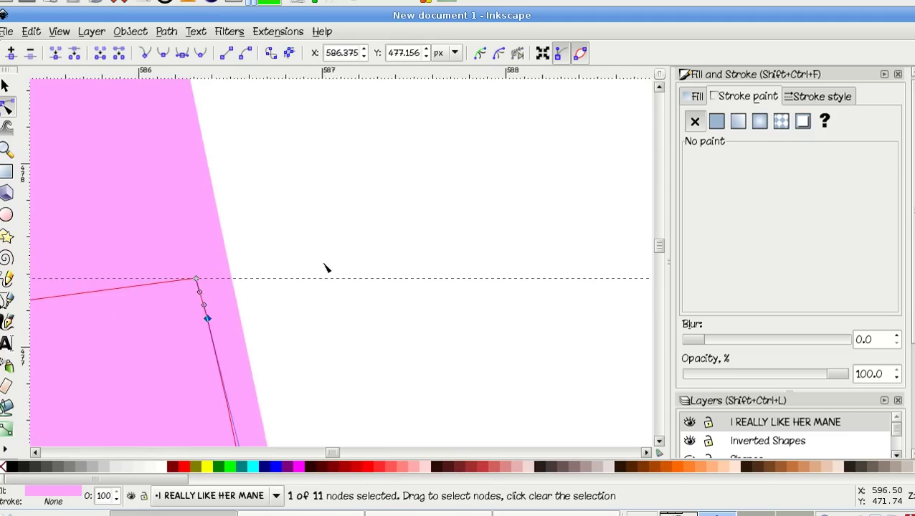
{"action": "left_click", "coordinate": [310, 279]}
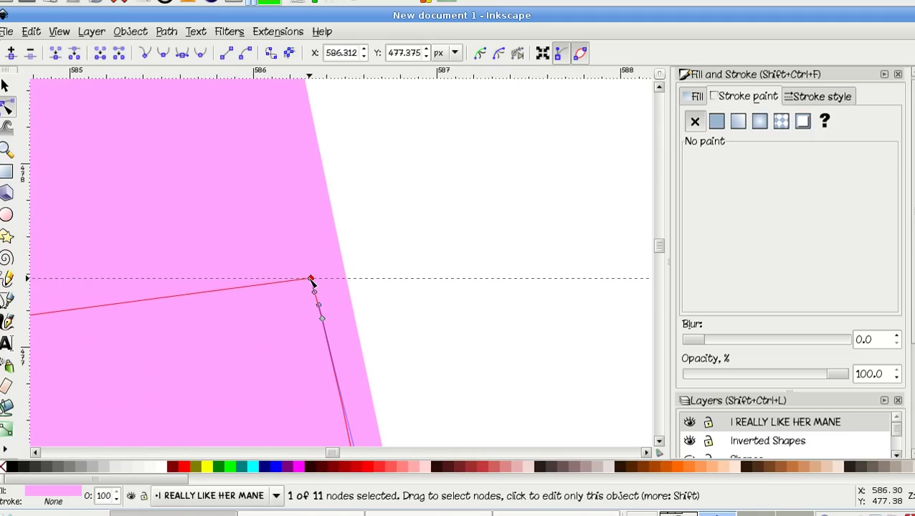
{"action": "left_click_drag", "start_coordinate": [312, 281], "coordinate": [344, 277]}
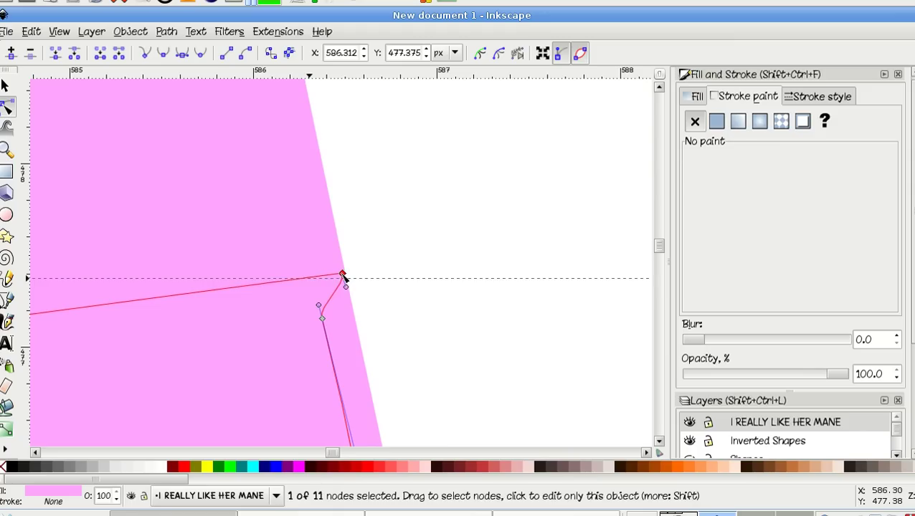
{"action": "scroll", "coordinate": [376, 275], "scroll_direction": "down", "scroll_amount": 9}
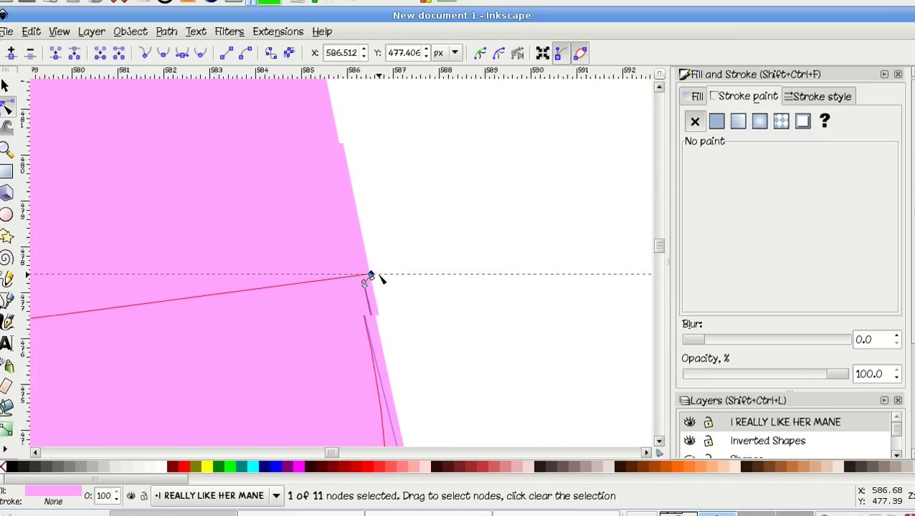
{"action": "scroll", "coordinate": [423, 260], "scroll_direction": "down", "scroll_amount": 5}
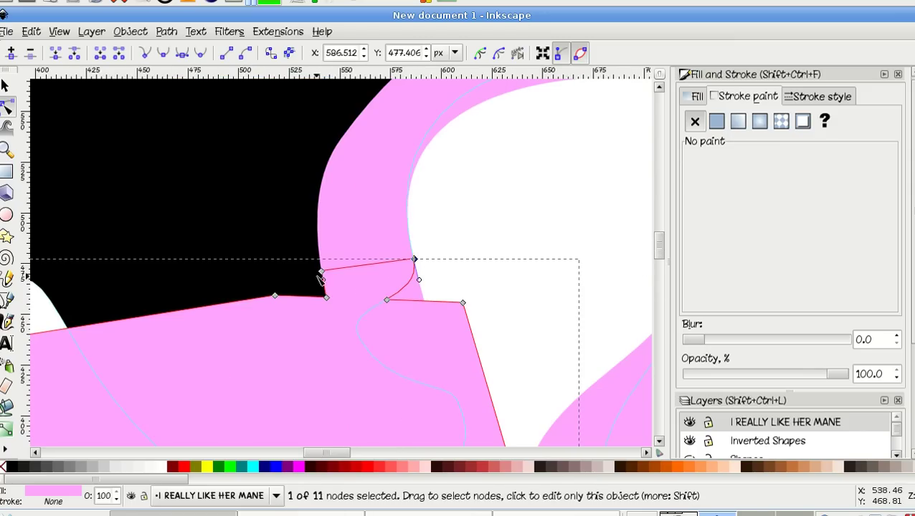
Subtract the united pink shape from the front mane to remove the mane's lower curl.
{"action": "left_click", "coordinate": [366, 218]}
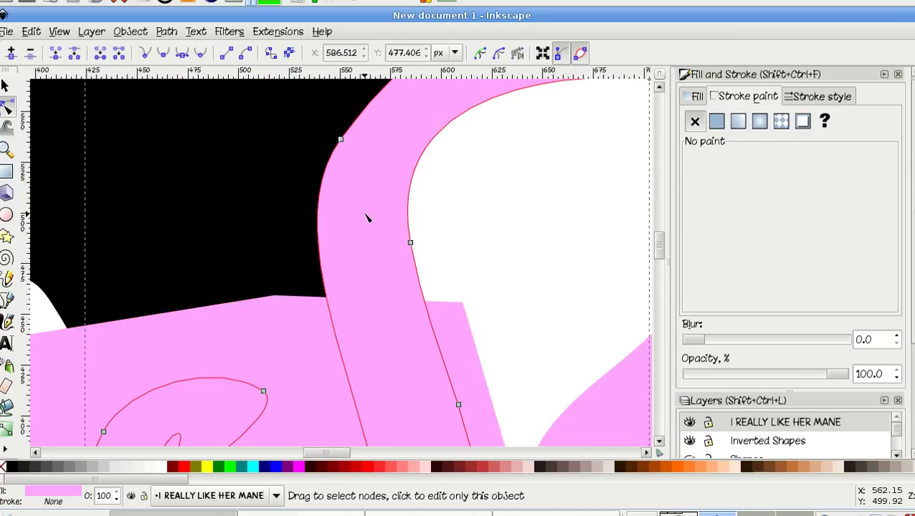
{"action": "left_click", "coordinate": [298, 322], "text": "shift"}
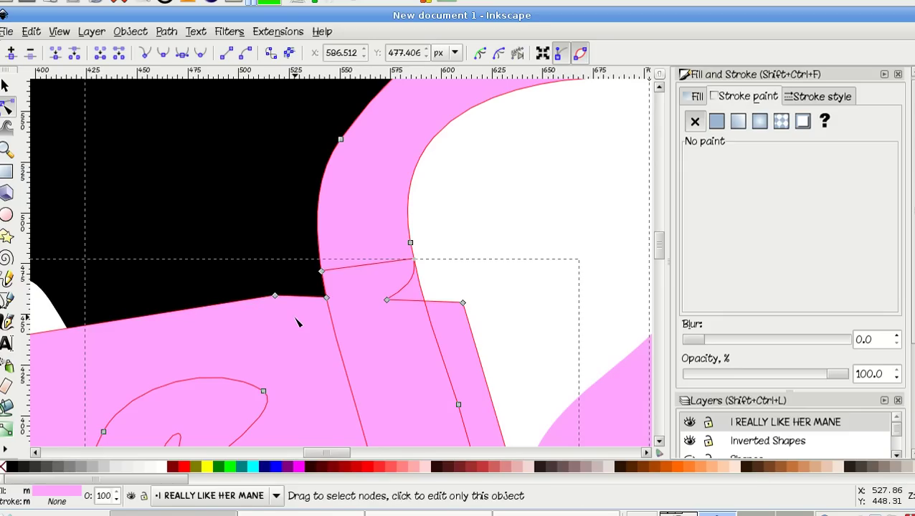
{"action": "left_click", "coordinate": [299, 322]}
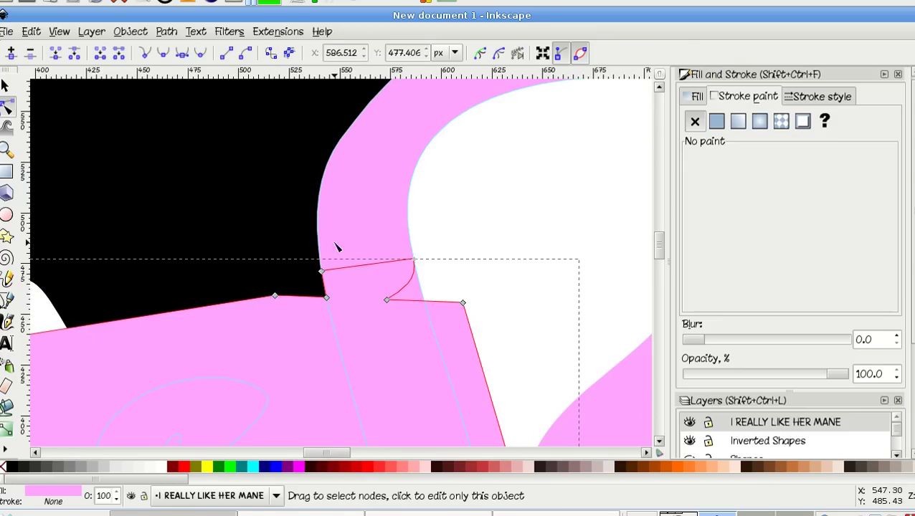
{"action": "key", "text": "s"}
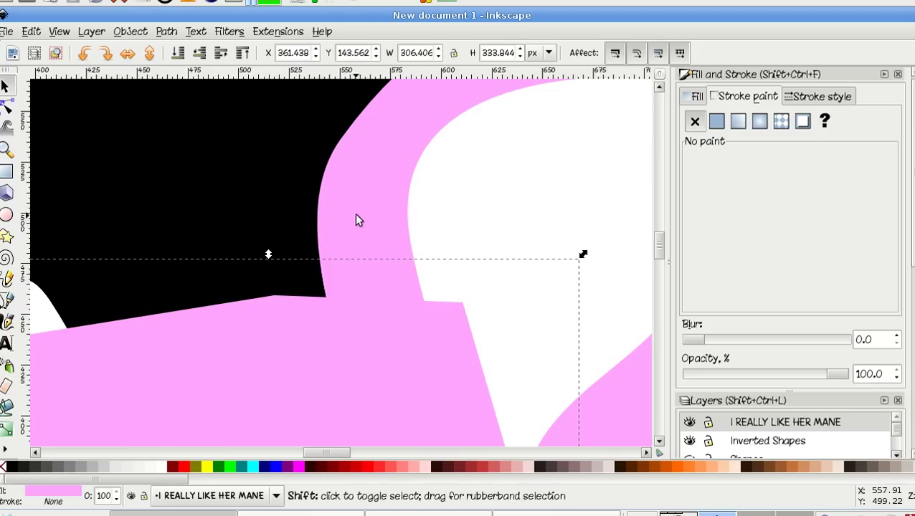
{"action": "left_click", "coordinate": [359, 220], "text": "shift"}
{"action": "key", "text": "ctrl+minus"}
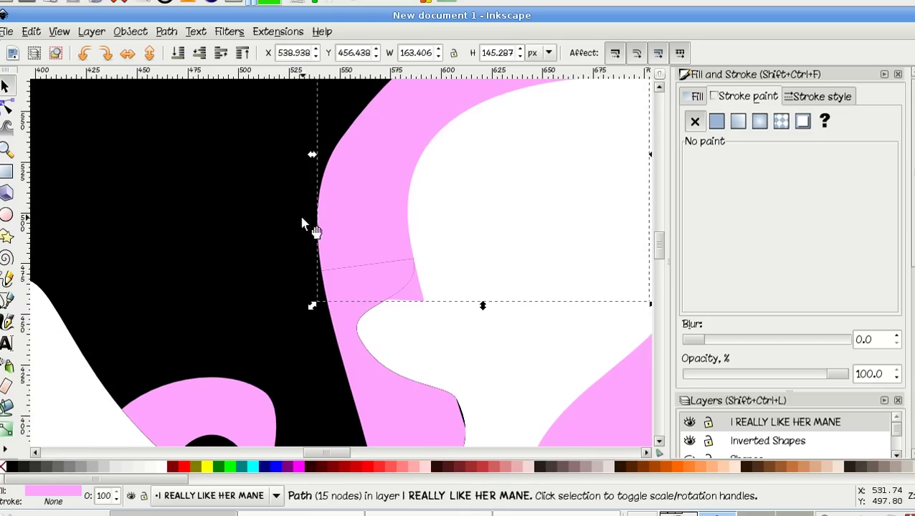
{"action": "left_click", "coordinate": [266, 228]}
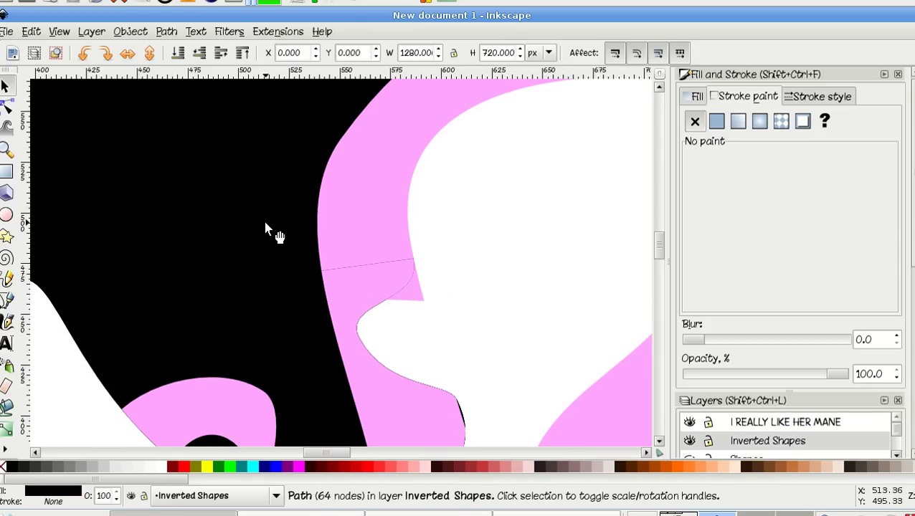
Pull the cut mane's overlapping nodes at the cut line's inner end outward, the first to about X 587.25, Y 477.25 px, separating the leftover wedge.
{"action": "left_click", "coordinate": [413, 305]}
{"action": "left_click", "coordinate": [9, 107]}
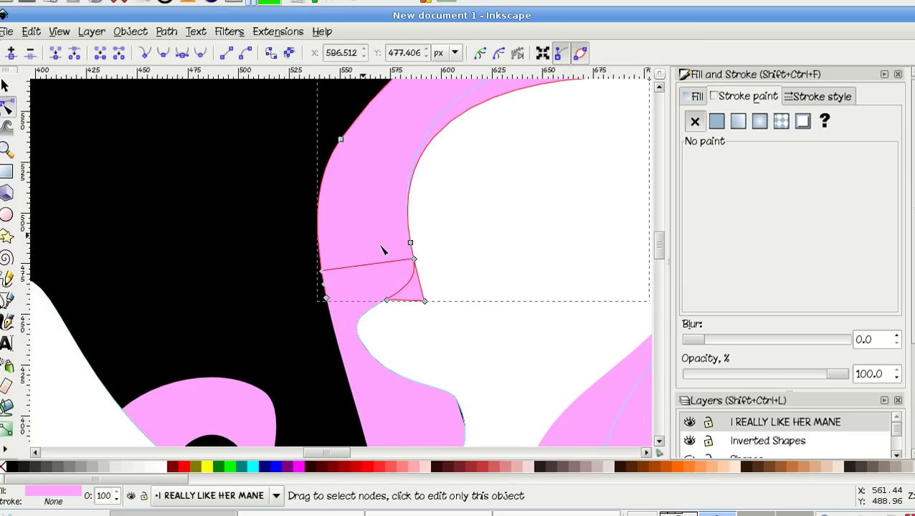
{"action": "scroll", "coordinate": [428, 270], "scroll_direction": "up", "scroll_amount": 2}
{"action": "scroll", "coordinate": [428, 270], "scroll_direction": "up", "scroll_amount": 5}
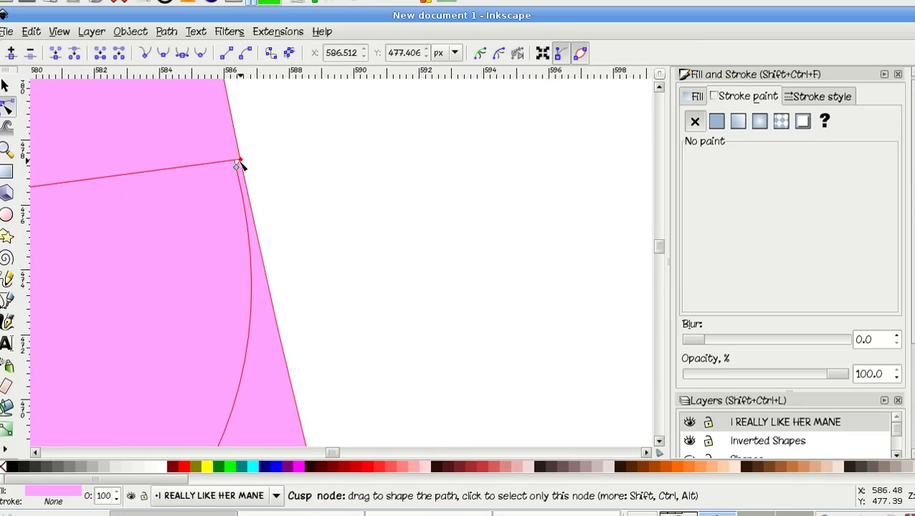
{"action": "left_click_drag", "start_coordinate": [237, 165], "coordinate": [265, 166]}
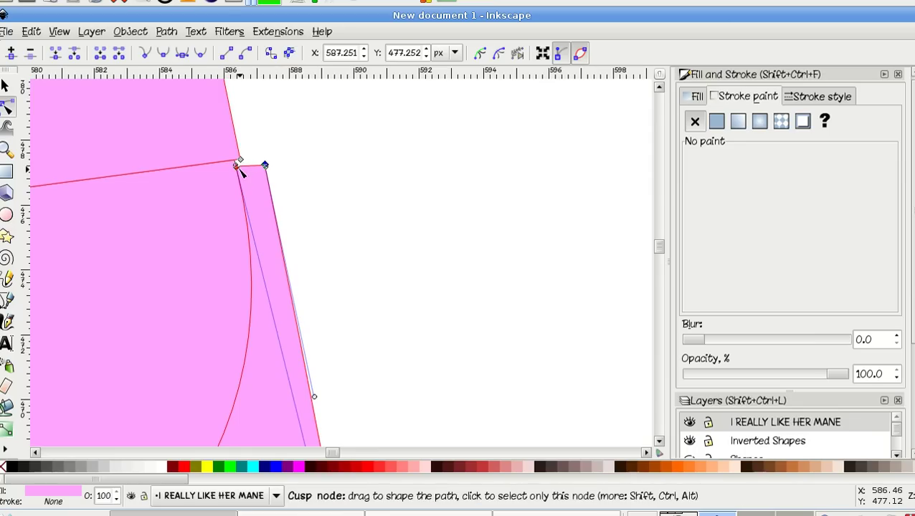
{"action": "scroll", "coordinate": [351, 194], "scroll_direction": "down", "scroll_amount": 2}
{"action": "key", "text": "Delete"}
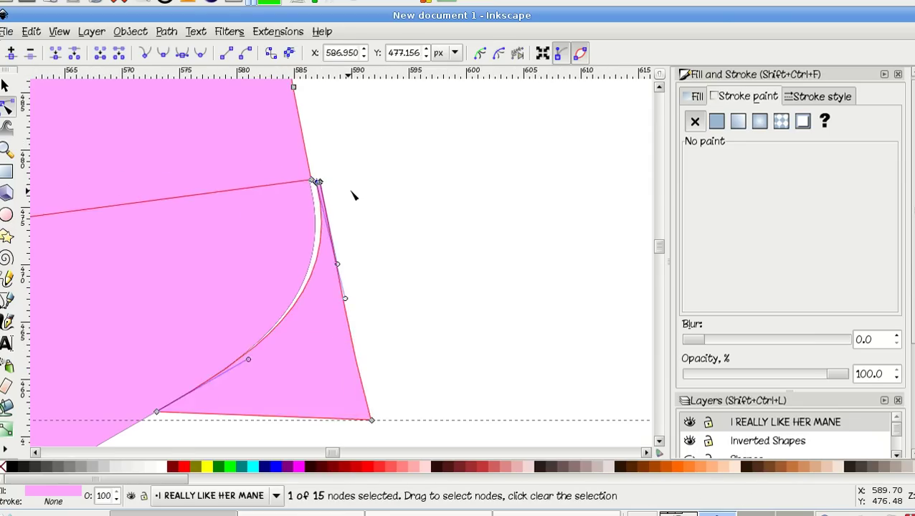
Try to ungroup the cut mane path and clear the selection.
{"action": "key", "text": "s"}
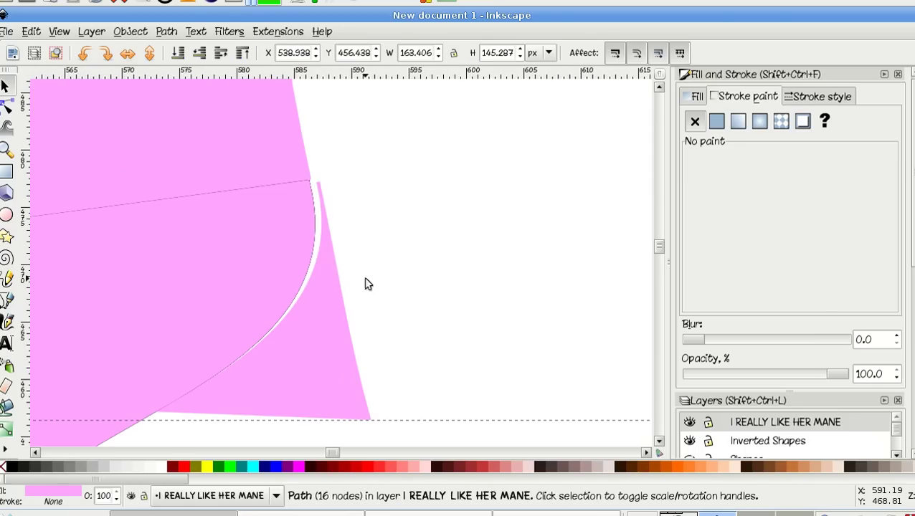
{"action": "left_click", "coordinate": [136, 32]}
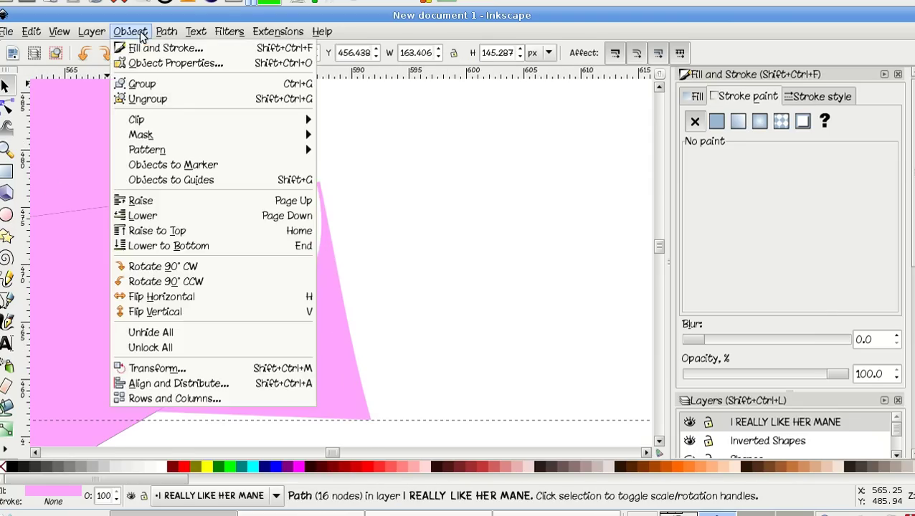
{"action": "left_click", "coordinate": [152, 97]}
{"action": "left_click", "coordinate": [441, 218]}
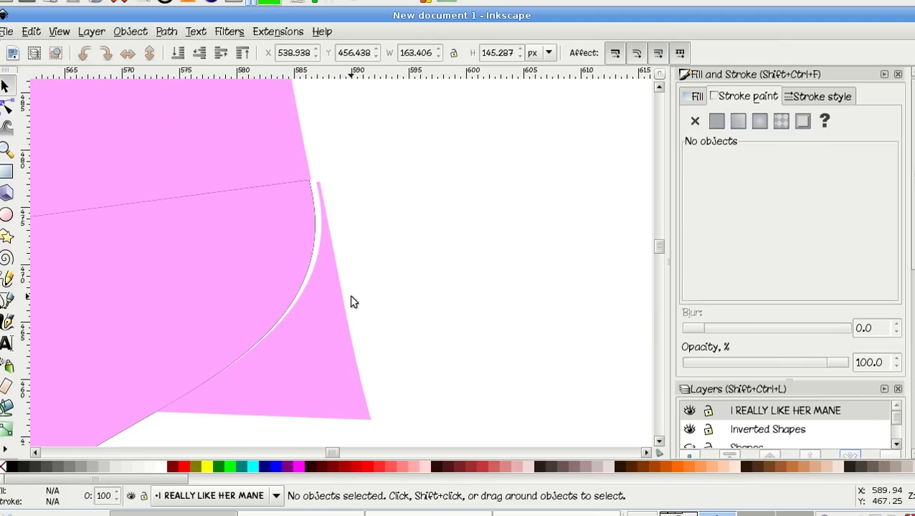
Pull the leftover wedge's nodes away from the lower mane piece and delete them all, removing the wedge from the upper mane path.
{"action": "left_click", "coordinate": [335, 304]}
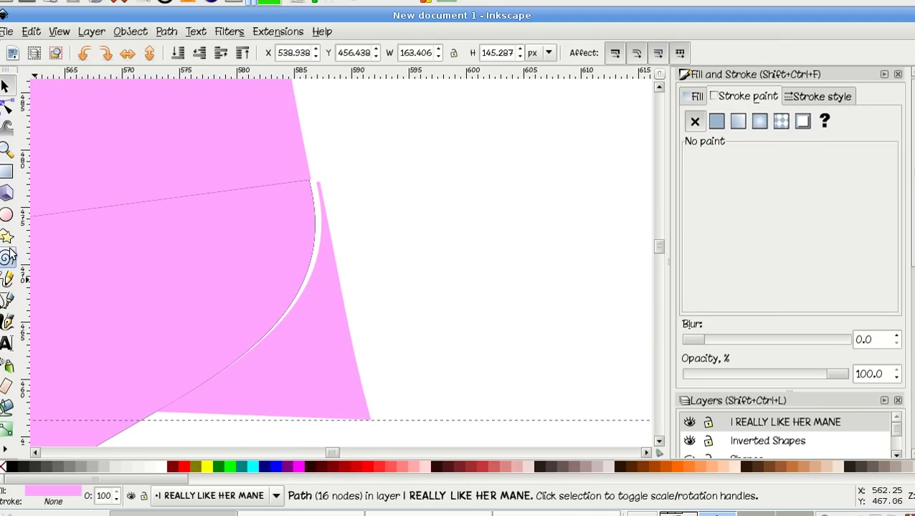
{"action": "left_click", "coordinate": [7, 107]}
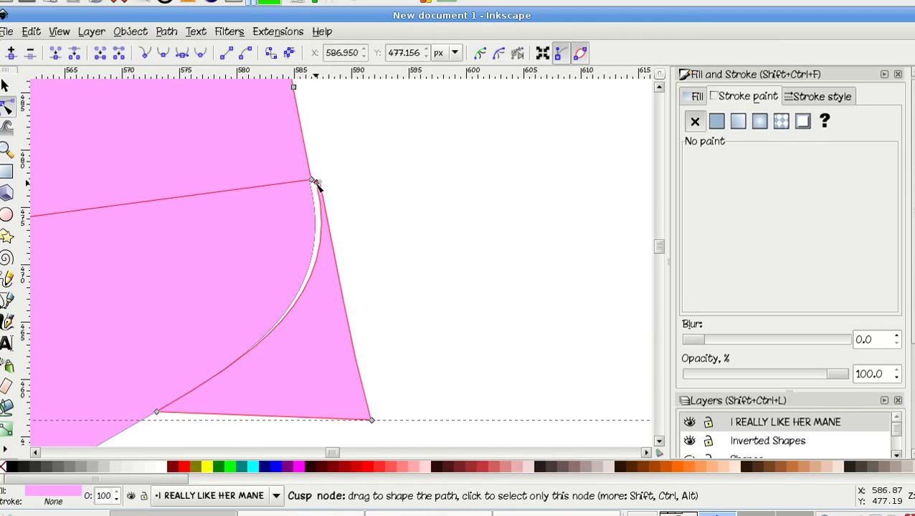
{"action": "left_click_drag", "start_coordinate": [317, 185], "coordinate": [445, 208]}
{"action": "left_click_drag", "start_coordinate": [155, 417], "coordinate": [439, 378]}
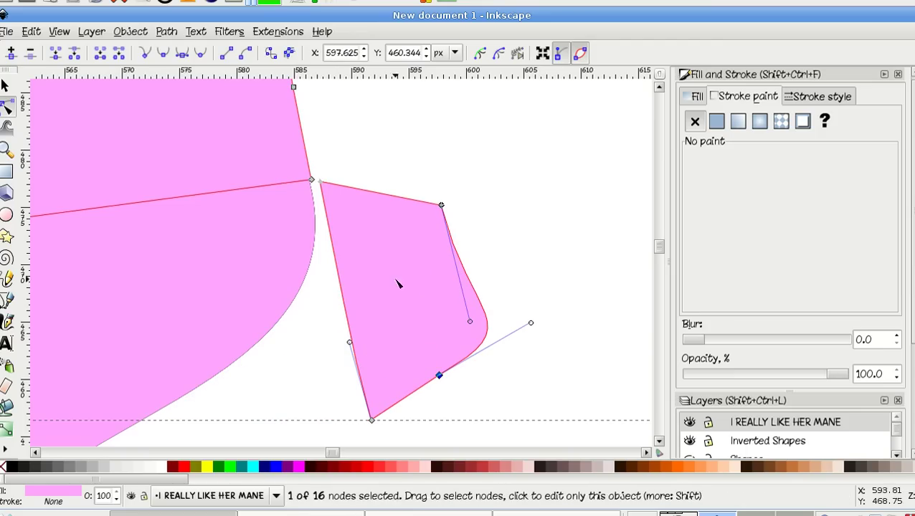
{"action": "left_click", "coordinate": [319, 183]}
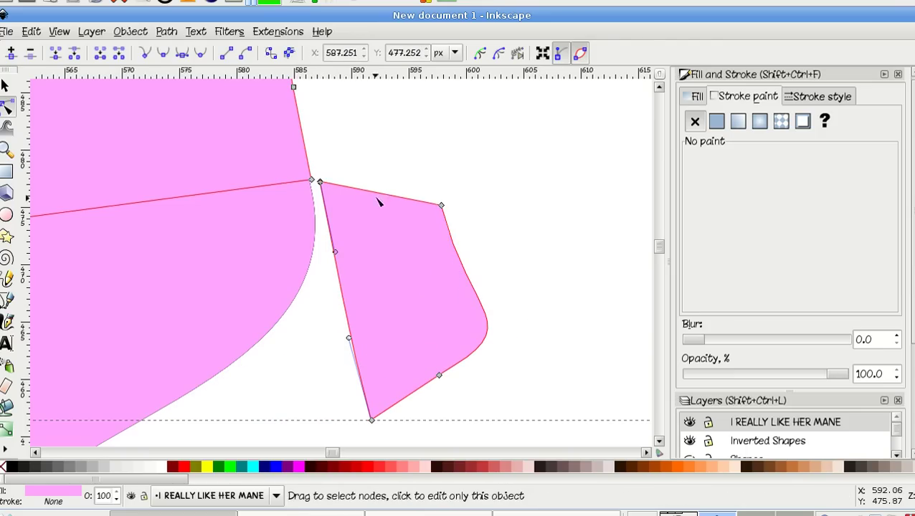
{"action": "left_click", "coordinate": [441, 206]}
{"action": "key", "text": "Delete"}
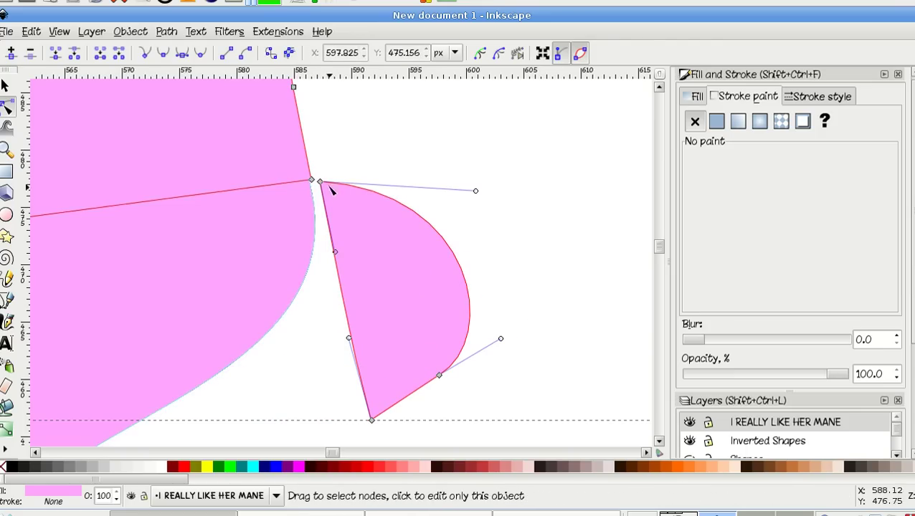
{"action": "key", "text": "Delete"}
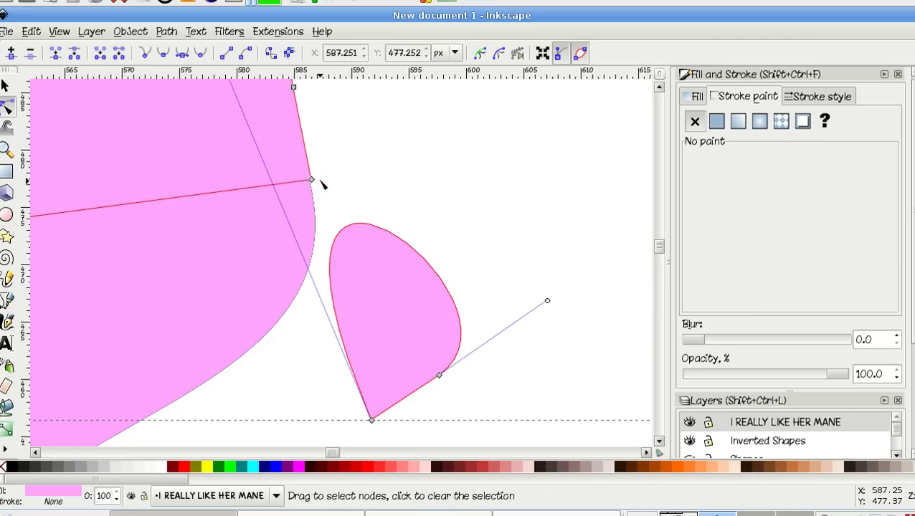
{"action": "left_click", "coordinate": [372, 420]}
{"action": "key", "text": "Delete"}
{"action": "left_click", "coordinate": [439, 375]}
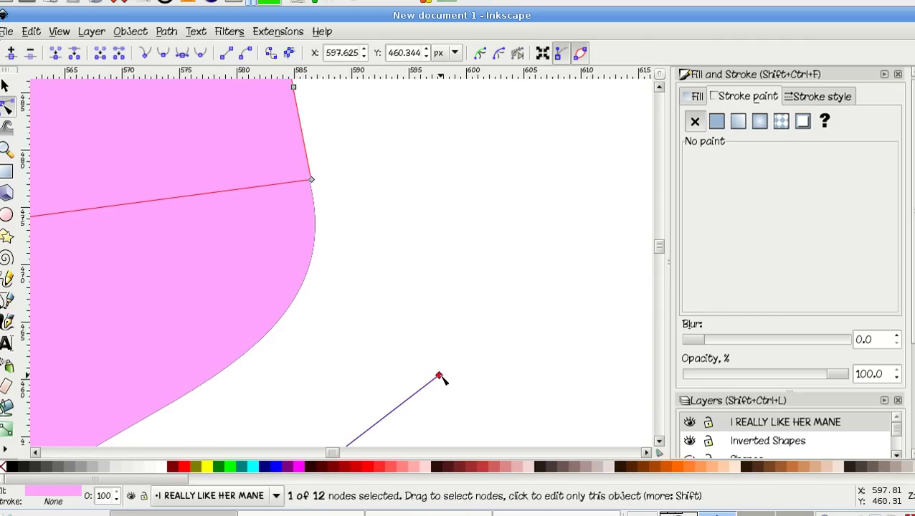
{"action": "key", "text": "Delete"}
Inspect the outlines of the front mane's upper and lower pieces along the cut line.
{"action": "scroll", "coordinate": [376, 318], "scroll_direction": "up", "scroll_amount": 7}
{"action": "scroll", "coordinate": [376, 318], "scroll_direction": "left", "scroll_amount": 9}
{"action": "scroll", "coordinate": [376, 318], "scroll_direction": "down", "scroll_amount": 3}
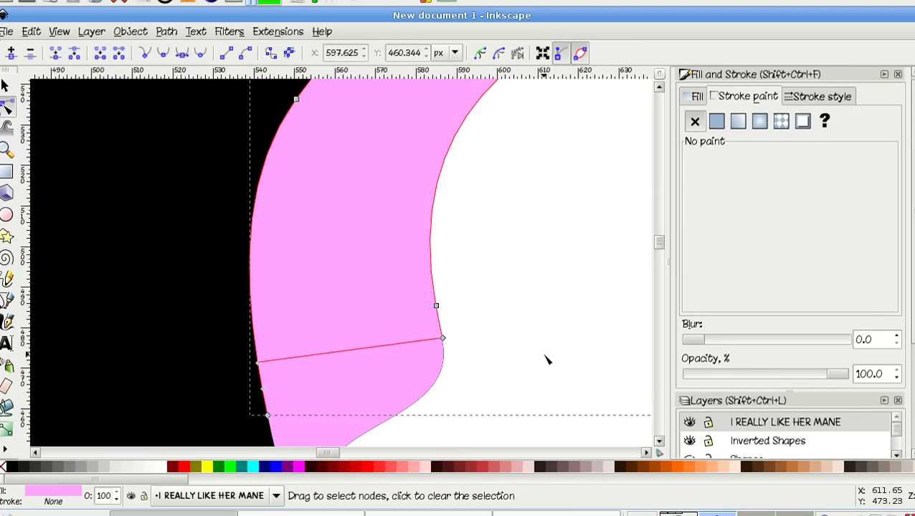
{"action": "left_click", "coordinate": [543, 357]}
{"action": "left_click", "coordinate": [388, 335]}
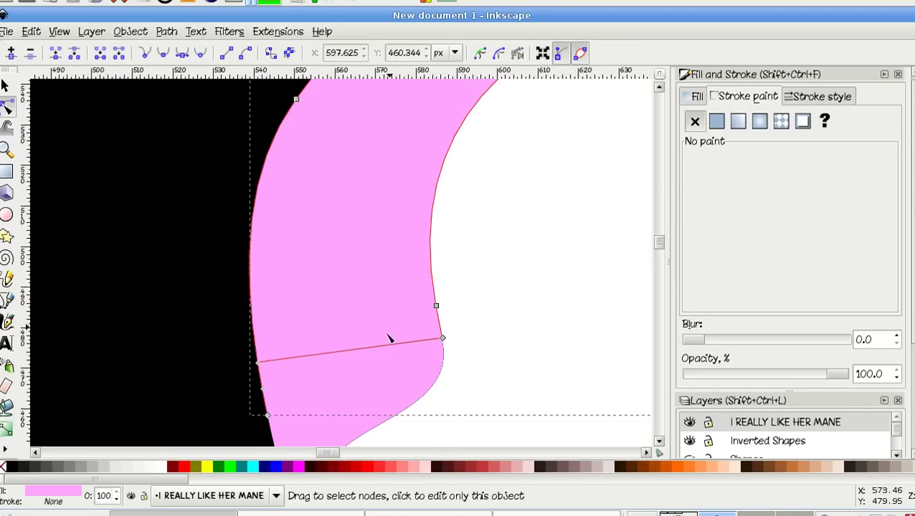
{"action": "left_click", "coordinate": [372, 370]}
{"action": "scroll", "coordinate": [367, 369], "scroll_direction": "up", "scroll_amount": 4}
{"action": "scroll", "coordinate": [367, 369], "scroll_direction": "down", "scroll_amount": 4}
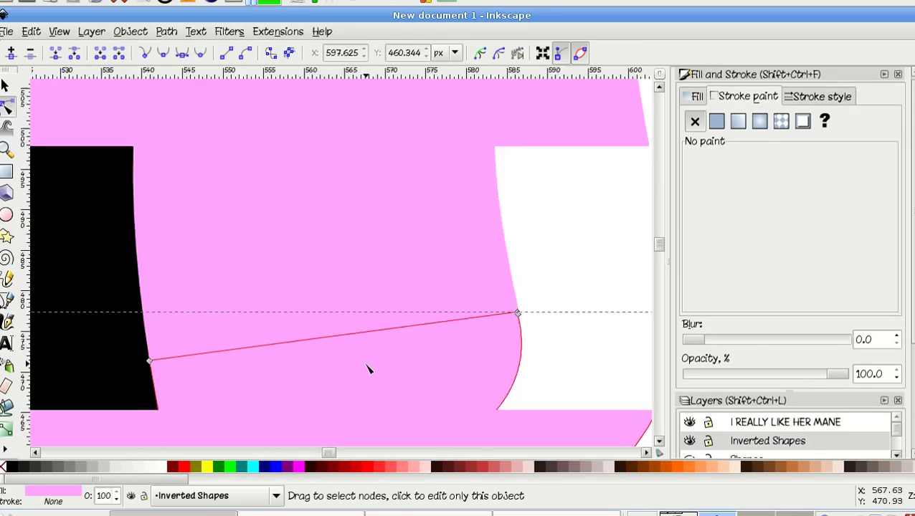
Give the upper front mane piece and the lower mane path a flat stroke in the mane's sampled pink, ffa4ff.
{"action": "left_click", "coordinate": [352, 314]}
{"action": "scroll", "coordinate": [352, 314], "scroll_direction": "down", "scroll_amount": 3}
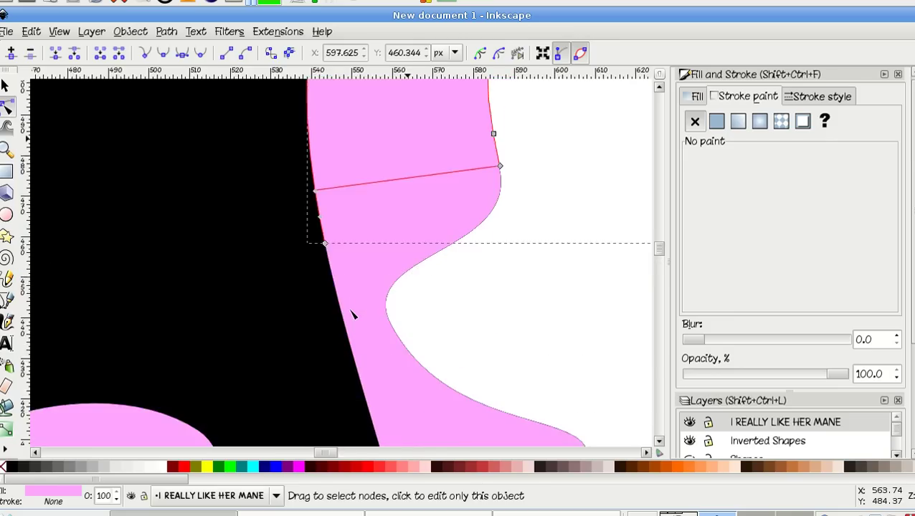
{"action": "scroll", "coordinate": [359, 321], "scroll_direction": "down", "scroll_amount": 2}
{"action": "left_click", "coordinate": [384, 374], "text": "shift"}
{"action": "scroll", "coordinate": [385, 372], "scroll_direction": "down", "scroll_amount": 2}
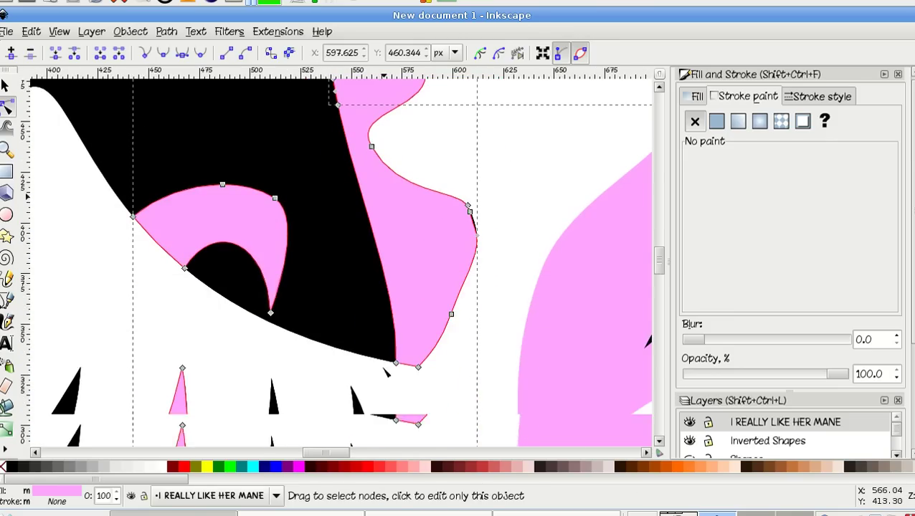
{"action": "scroll", "coordinate": [317, 326], "scroll_direction": "down", "scroll_amount": 3}
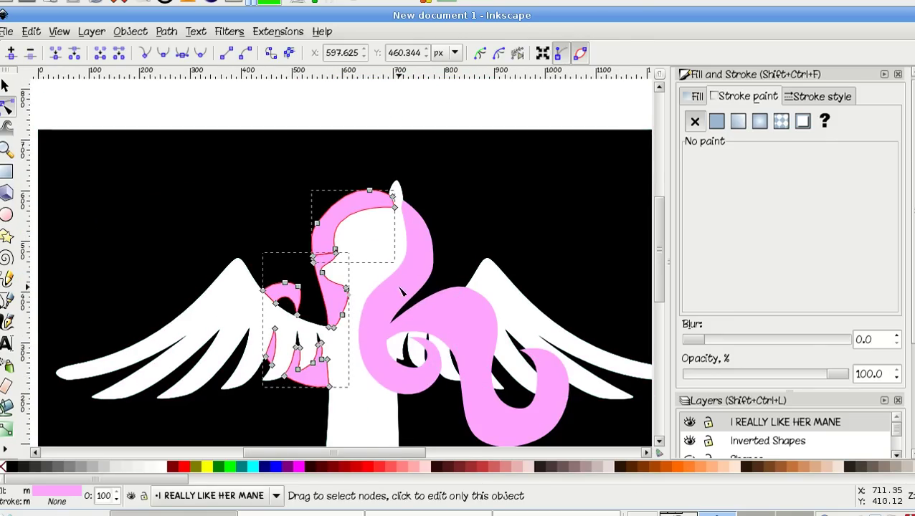
{"action": "key", "text": "d"}
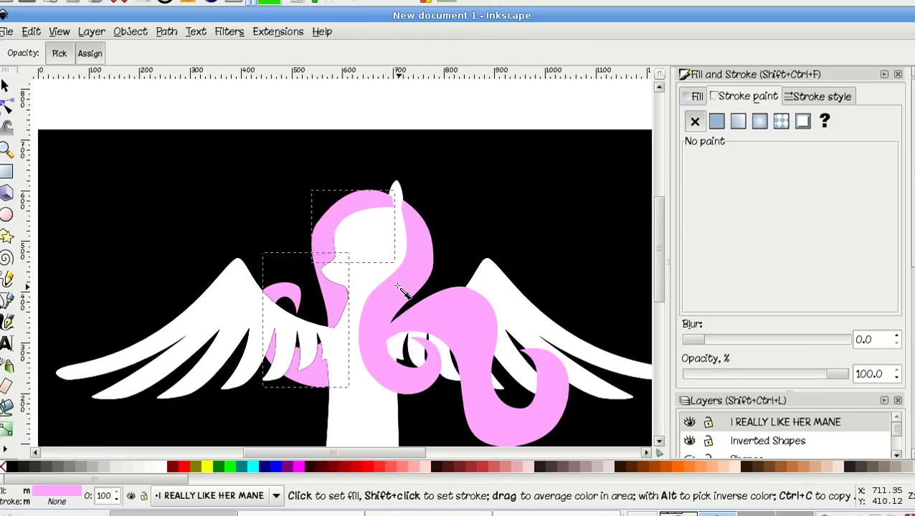
{"action": "left_click", "coordinate": [397, 286], "text": "shift"}
{"action": "left_click", "coordinate": [395, 286], "text": "shift"}
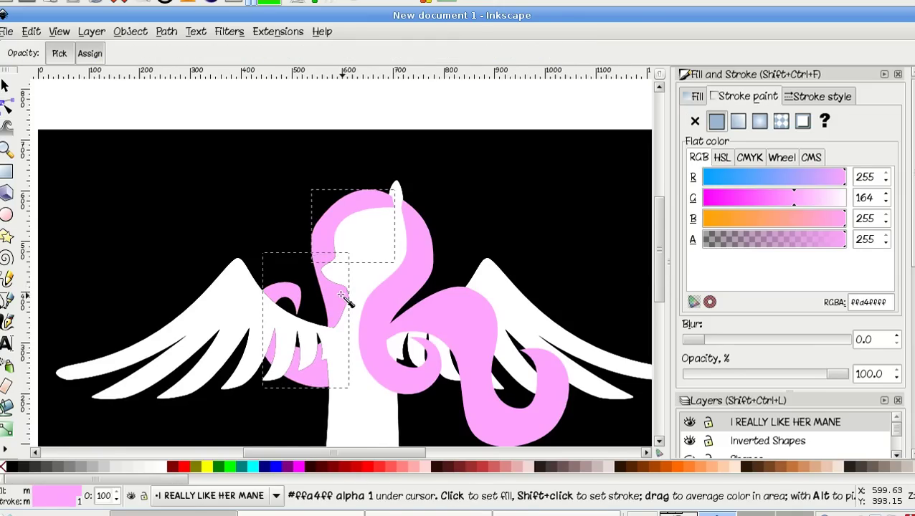
Move the node beside the black sliver on the lower mane's bulge outward to about X 609.58, Y 404.71 px.
{"action": "scroll", "coordinate": [342, 296], "scroll_direction": "up", "scroll_amount": 6}
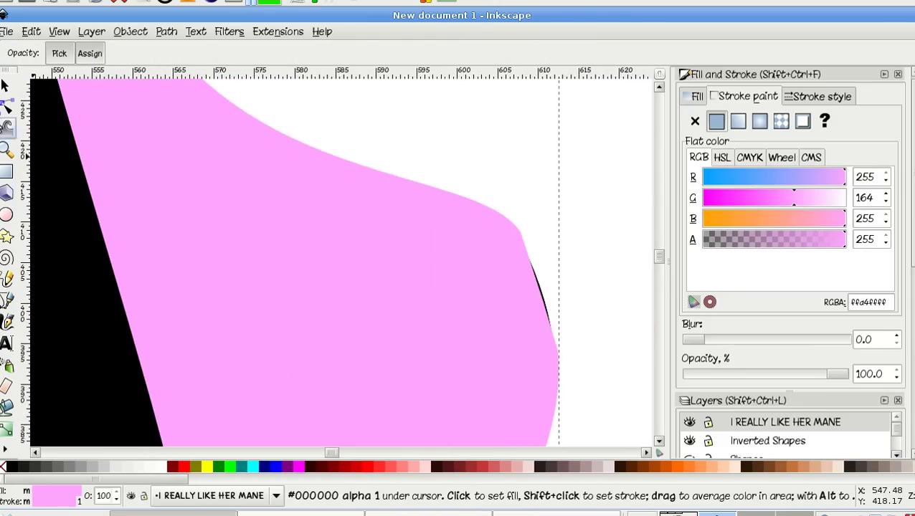
{"action": "left_click", "coordinate": [6, 106]}
{"action": "scroll", "coordinate": [229, 147], "scroll_direction": "down", "scroll_amount": 3}
{"action": "scroll", "coordinate": [229, 147], "scroll_direction": "down", "scroll_amount": 2}
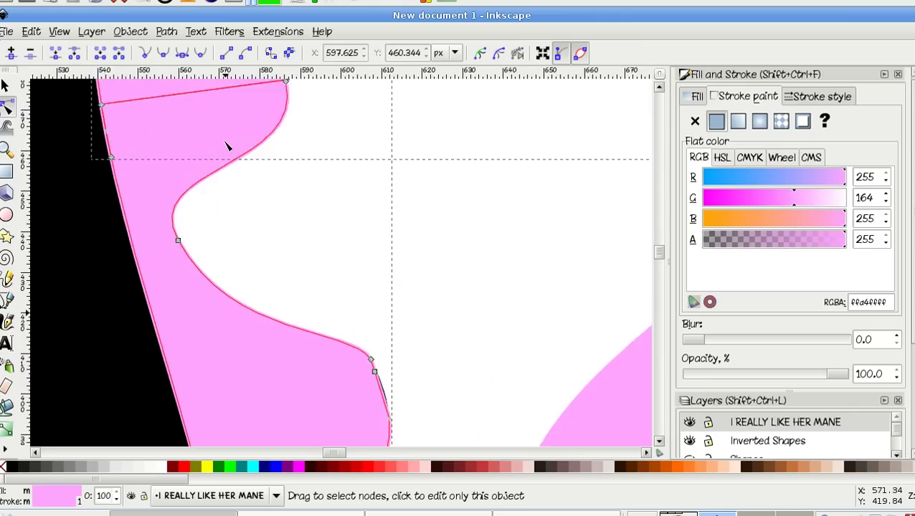
{"action": "scroll", "coordinate": [225, 146], "scroll_direction": "up", "scroll_amount": 3}
{"action": "scroll", "coordinate": [227, 146], "scroll_direction": "down", "scroll_amount": 3}
{"action": "scroll", "coordinate": [288, 112], "scroll_direction": "down", "scroll_amount": 1}
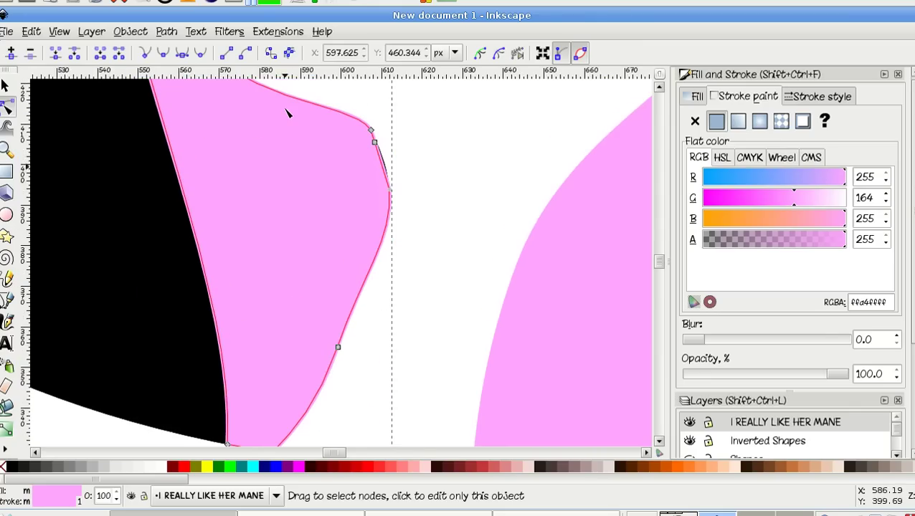
{"action": "left_click", "coordinate": [374, 143]}
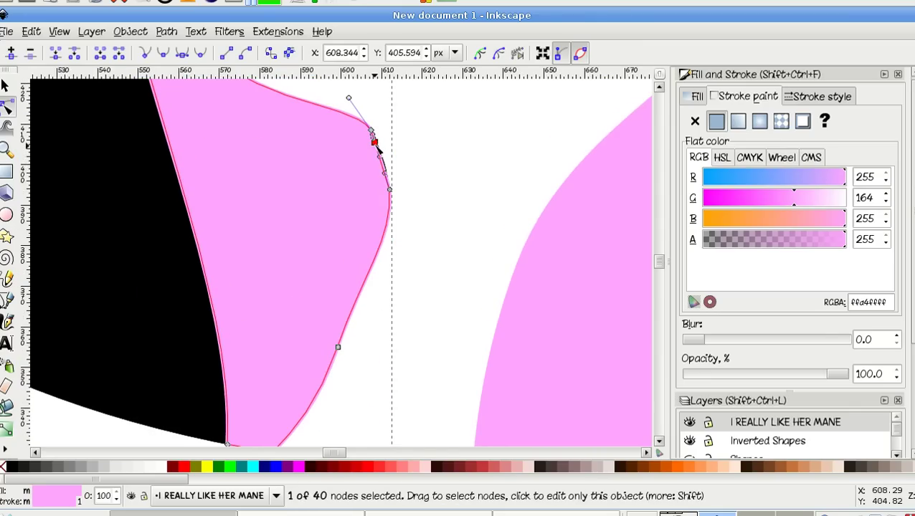
{"action": "left_click_drag", "start_coordinate": [374, 143], "coordinate": [381, 146]}
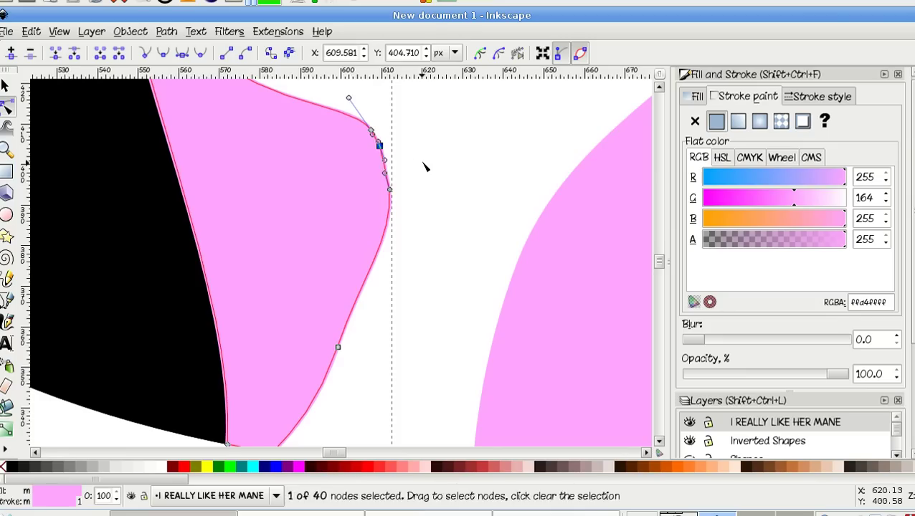
{"action": "left_click", "coordinate": [395, 149]}
Delete the moved bulge node and smooth the node above it, pulling its handle outward to round the curve.
{"action": "scroll", "coordinate": [394, 150], "scroll_direction": "up", "scroll_amount": 4}
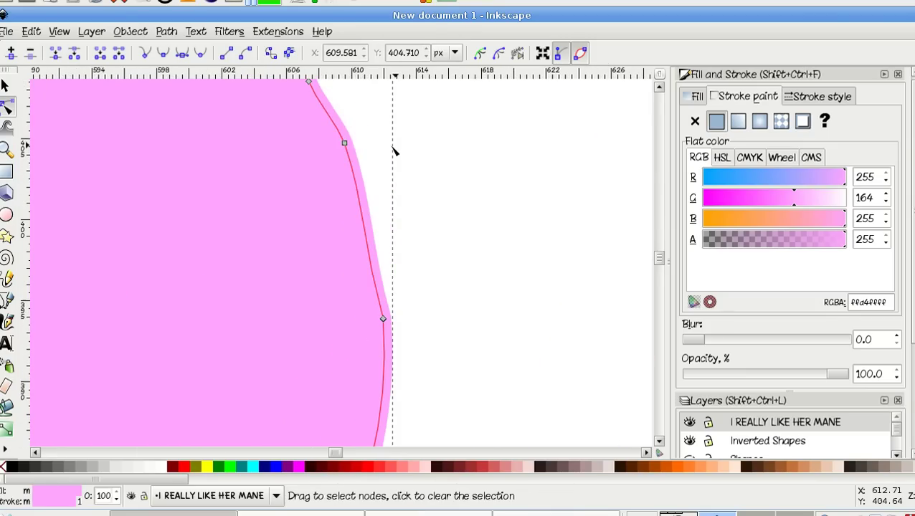
{"action": "left_click", "coordinate": [344, 144]}
{"action": "key", "text": "Delete"}
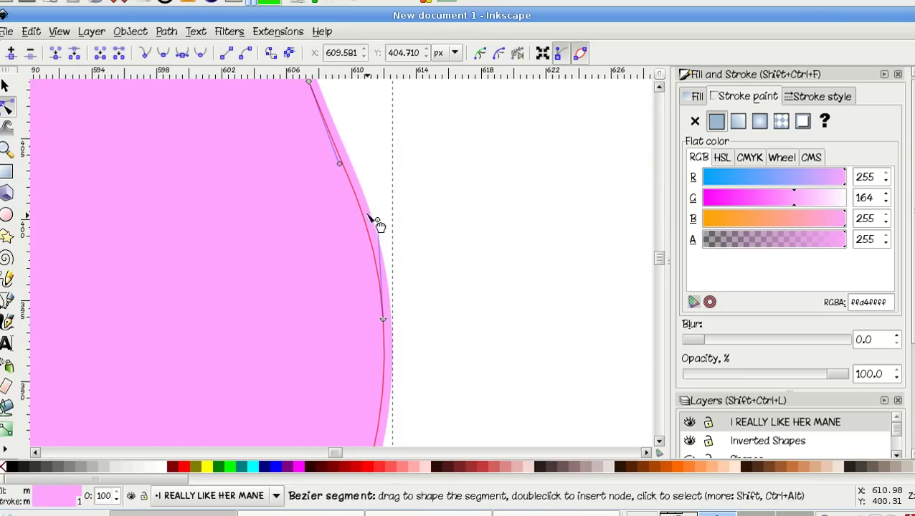
{"action": "left_click", "coordinate": [341, 163], "text": "ctrl"}
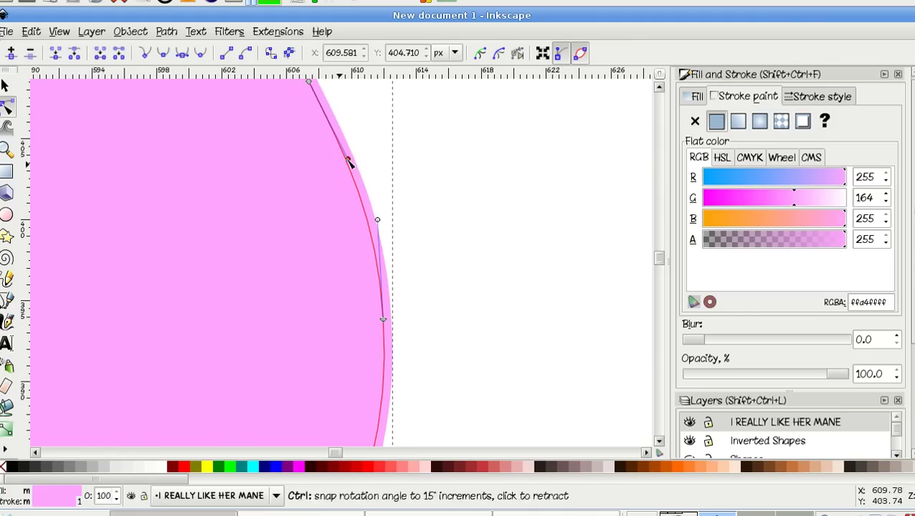
{"action": "left_click", "coordinate": [310, 82], "text": "ctrl"}
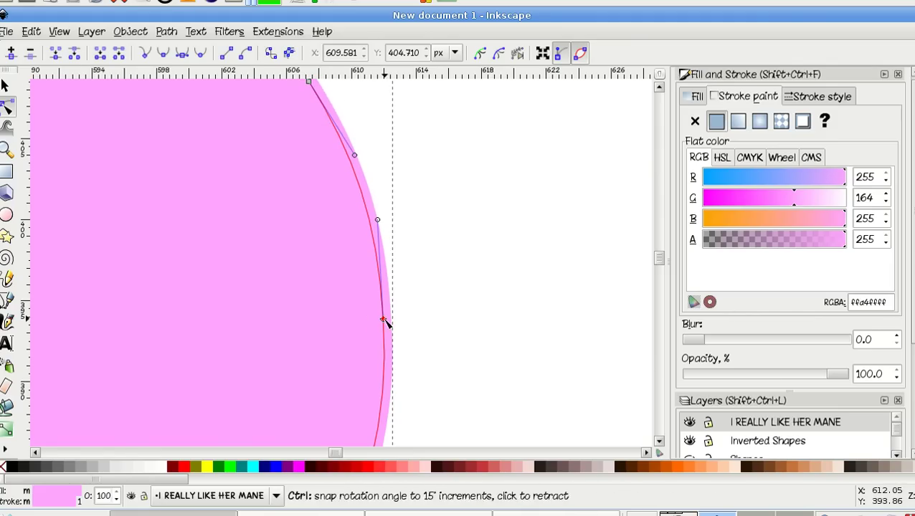
{"action": "left_click_drag", "start_coordinate": [383, 322], "coordinate": [392, 322]}
{"action": "scroll", "coordinate": [397, 332], "scroll_direction": "up", "scroll_amount": 6}
{"action": "scroll", "coordinate": [397, 332], "scroll_direction": "up", "scroll_amount": 1}
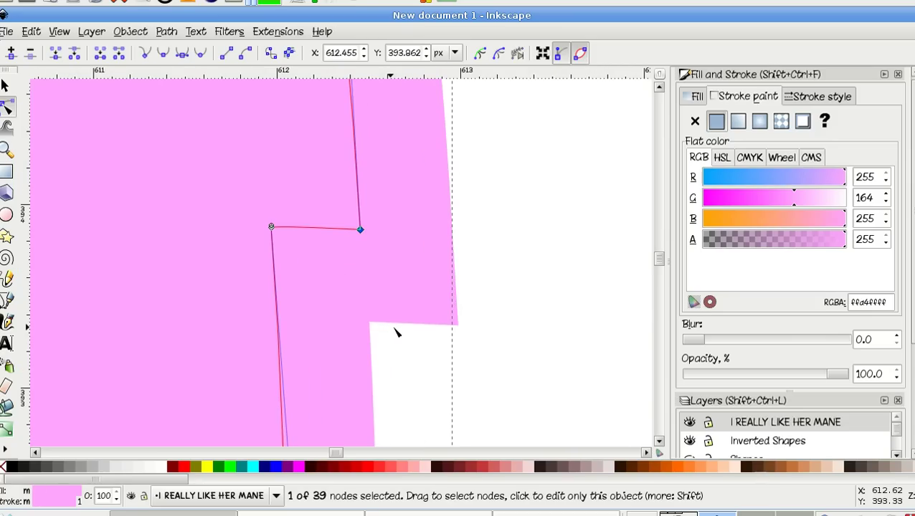
{"action": "key", "text": "ctrl+z"}
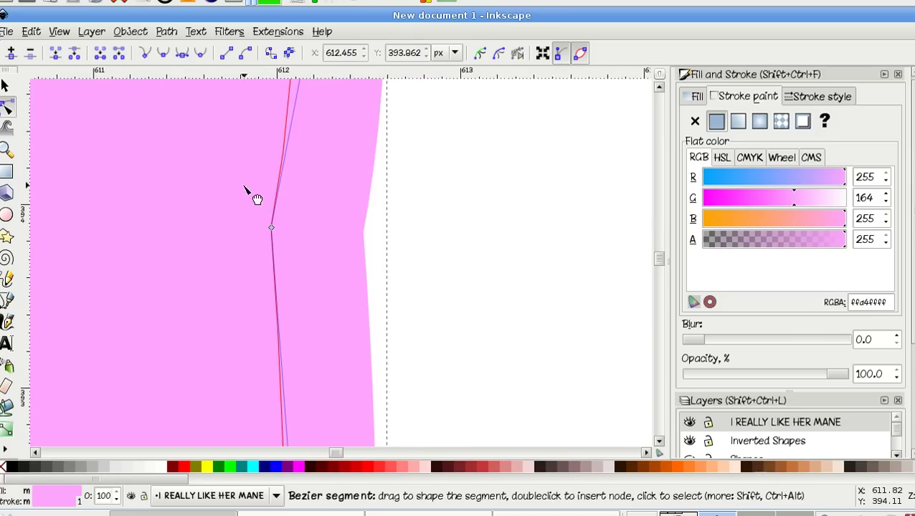
Pull the upper handle of the bulge's outermost node inward, make that node smooth, and clear the selection.
{"action": "scroll", "coordinate": [316, 229], "scroll_direction": "down", "scroll_amount": 6}
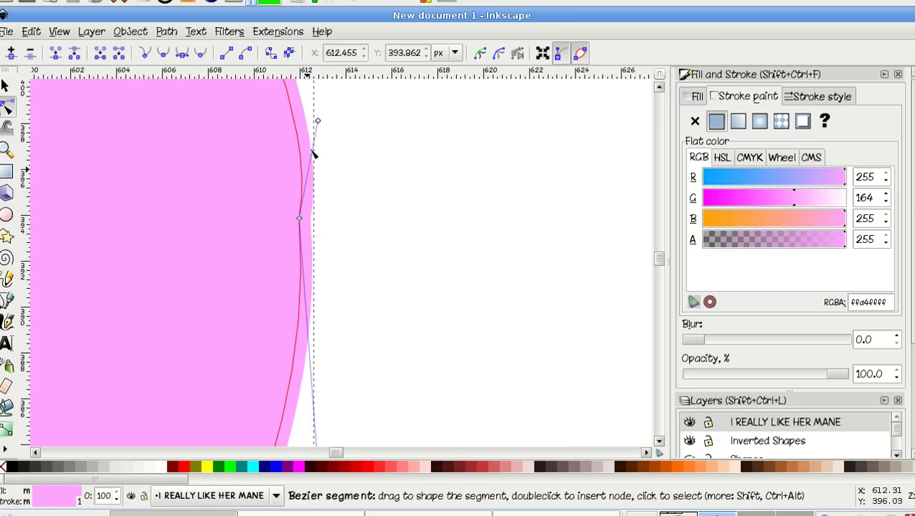
{"action": "left_click_drag", "start_coordinate": [308, 122], "coordinate": [296, 122]}
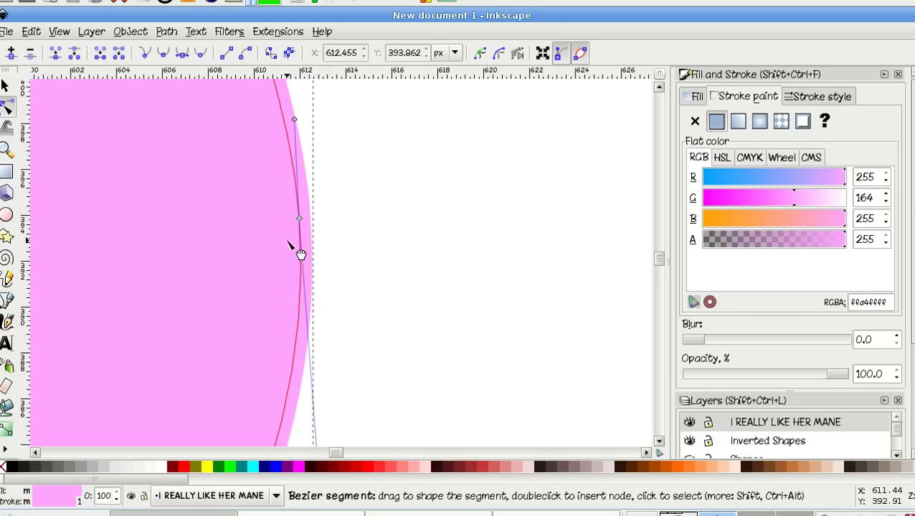
{"action": "left_click", "coordinate": [300, 221], "text": "ctrl"}
{"action": "left_click", "coordinate": [359, 212]}
Delete the extra nodes on the bulge's lower outer edge and round the curve outward from a smoothed bottom node.
{"action": "scroll", "coordinate": [359, 213], "scroll_direction": "down", "scroll_amount": 7}
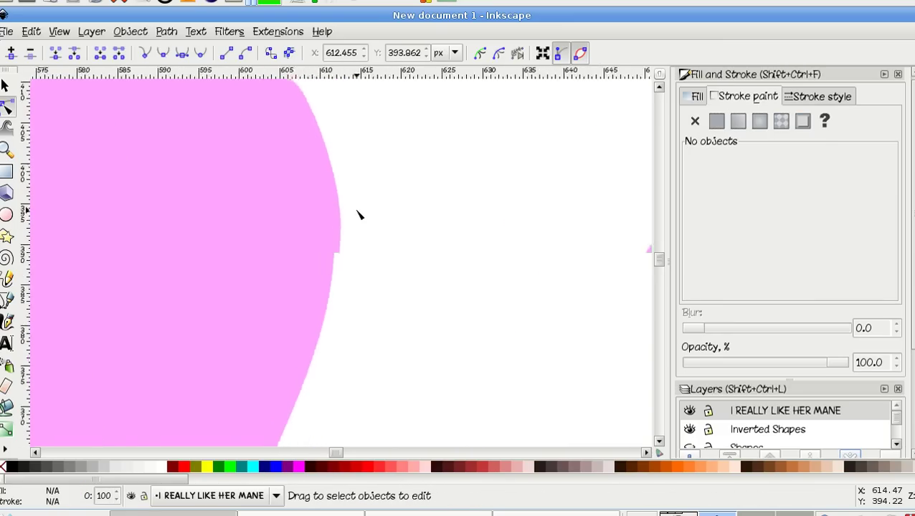
{"action": "scroll", "coordinate": [360, 213], "scroll_direction": "down", "scroll_amount": 6}
{"action": "scroll", "coordinate": [360, 210], "scroll_direction": "left", "scroll_amount": 2}
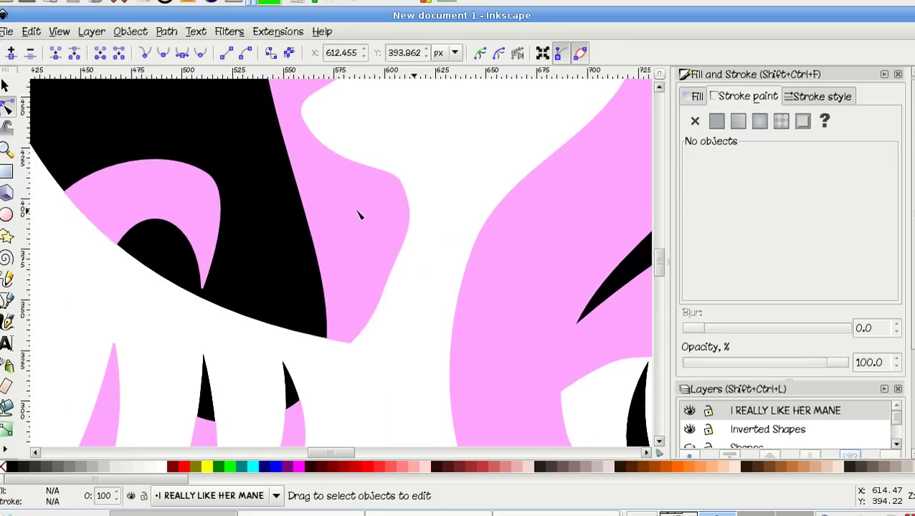
{"action": "left_click", "coordinate": [508, 253]}
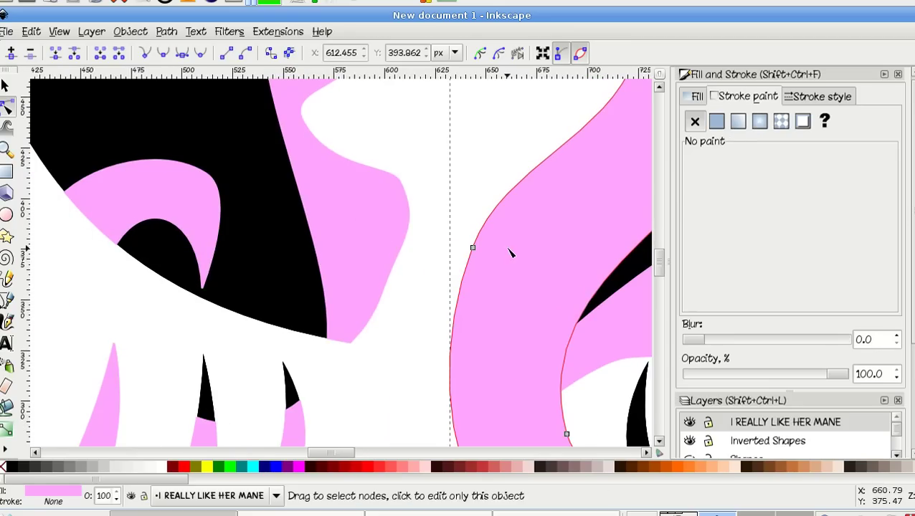
{"action": "left_click", "coordinate": [418, 249]}
{"action": "left_click", "coordinate": [398, 260]}
{"action": "left_click", "coordinate": [383, 291]}
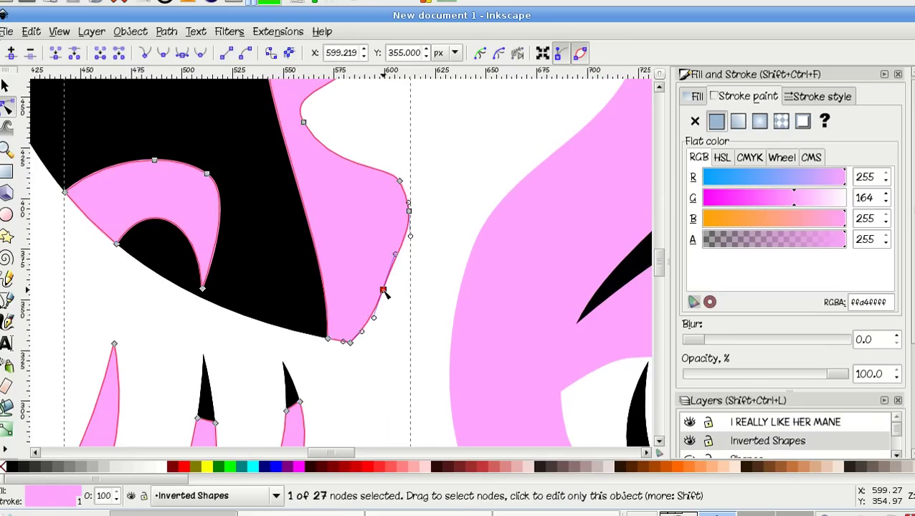
{"action": "key", "text": "Delete"}
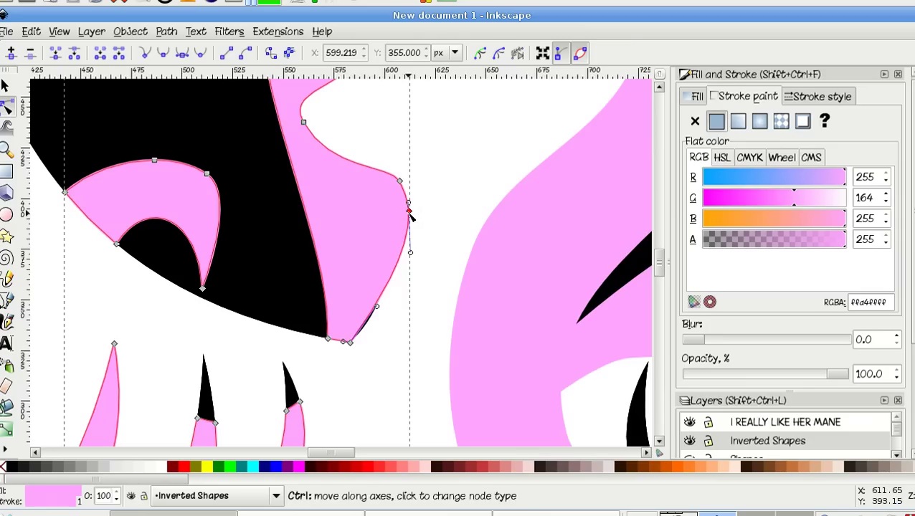
{"action": "left_click", "coordinate": [349, 343]}
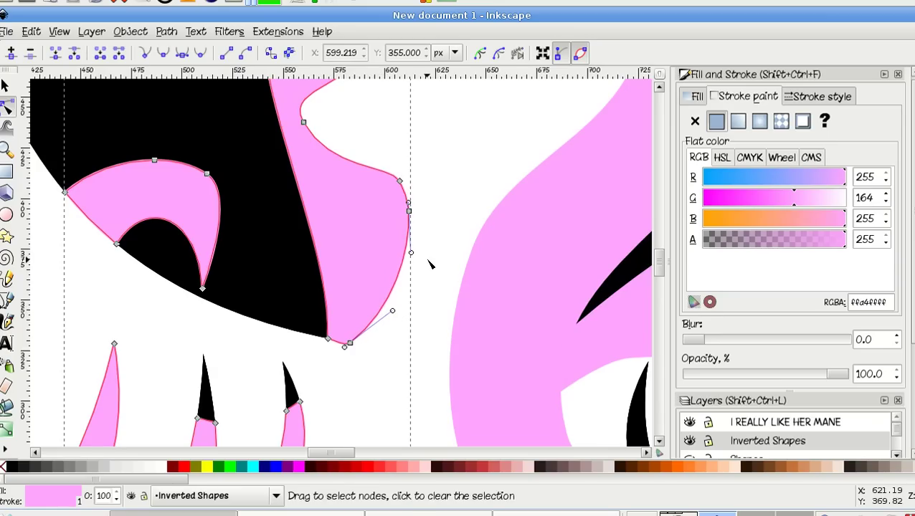
{"action": "left_click", "coordinate": [273, 225]}
{"action": "scroll", "coordinate": [273, 226], "scroll_direction": "down", "scroll_amount": 4}
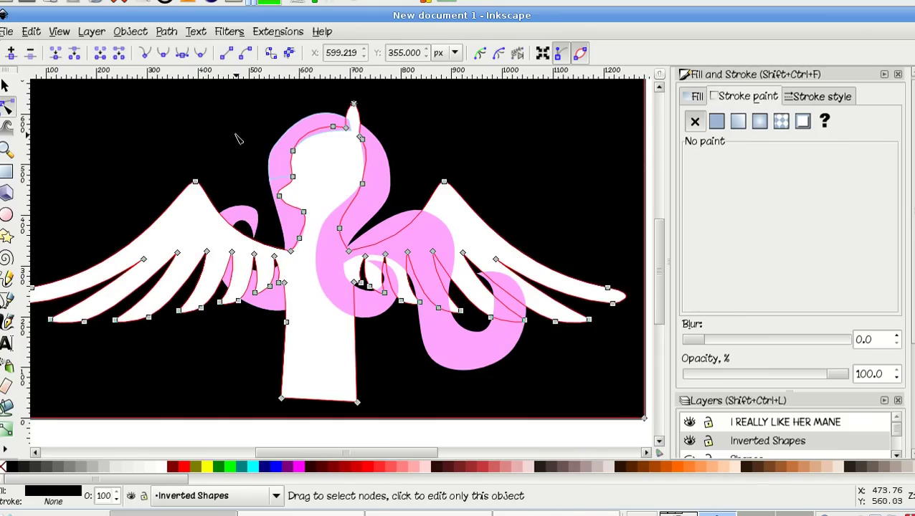
Move the inner corner node where the front mane's top piece meets the ear to about X 693.51, Y 572.05 px.
{"action": "left_click", "coordinate": [271, 147]}
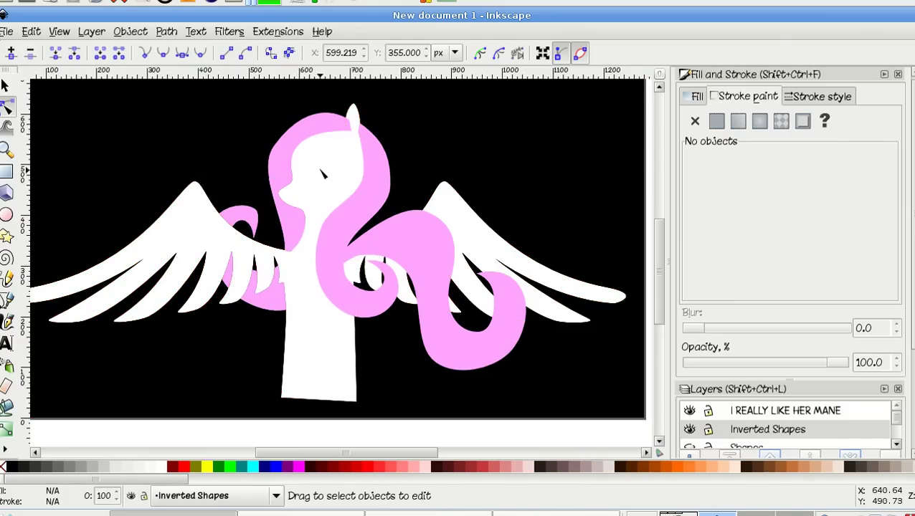
{"action": "scroll", "coordinate": [324, 175], "scroll_direction": "up", "scroll_amount": 1}
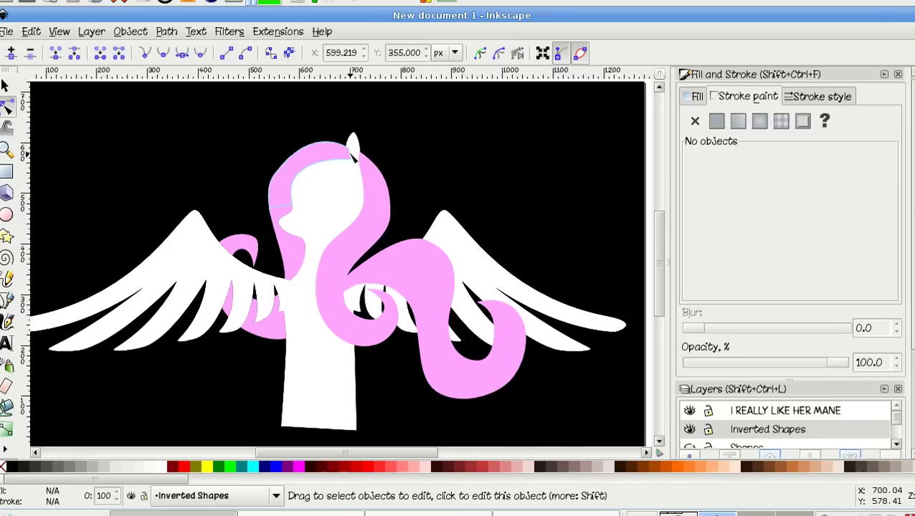
{"action": "left_click", "coordinate": [351, 155]}
{"action": "scroll", "coordinate": [351, 176], "scroll_direction": "up", "scroll_amount": 2, "text": "ctrl"}
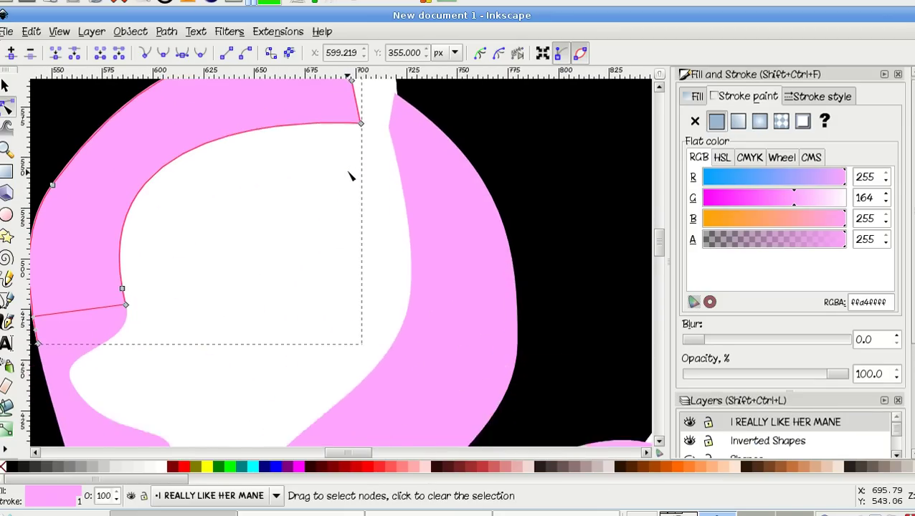
{"action": "scroll", "coordinate": [351, 175], "scroll_direction": "up", "scroll_amount": 1}
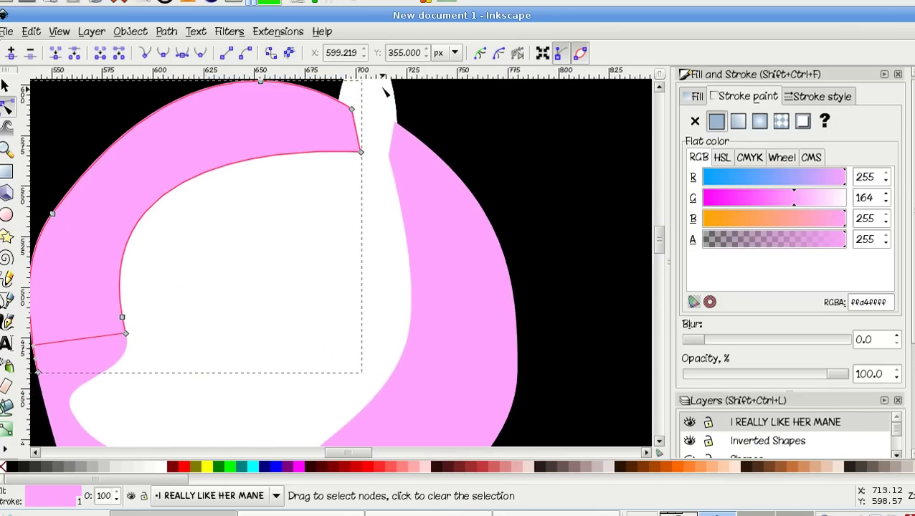
{"action": "left_click_drag", "start_coordinate": [360, 152], "coordinate": [308, 126]}
{"action": "left_click", "coordinate": [352, 154]}
{"action": "scroll", "coordinate": [353, 154], "scroll_direction": "left", "scroll_amount": 2}
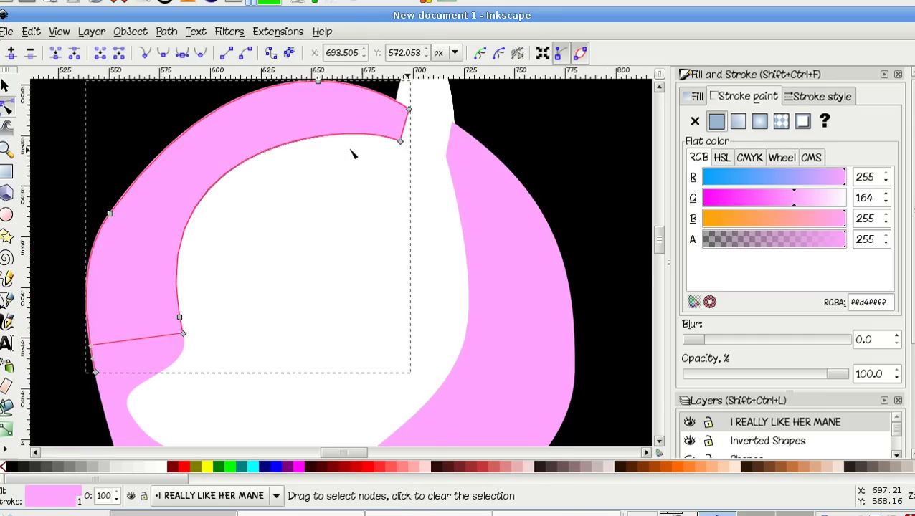
Make the Shapes layer active and visible over the mane artwork.
{"action": "scroll", "coordinate": [353, 154], "scroll_direction": "down", "scroll_amount": 2}
{"action": "scroll", "coordinate": [353, 154], "scroll_direction": "up", "scroll_amount": 1}
{"action": "scroll", "coordinate": [352, 154], "scroll_direction": "down", "scroll_amount": 2}
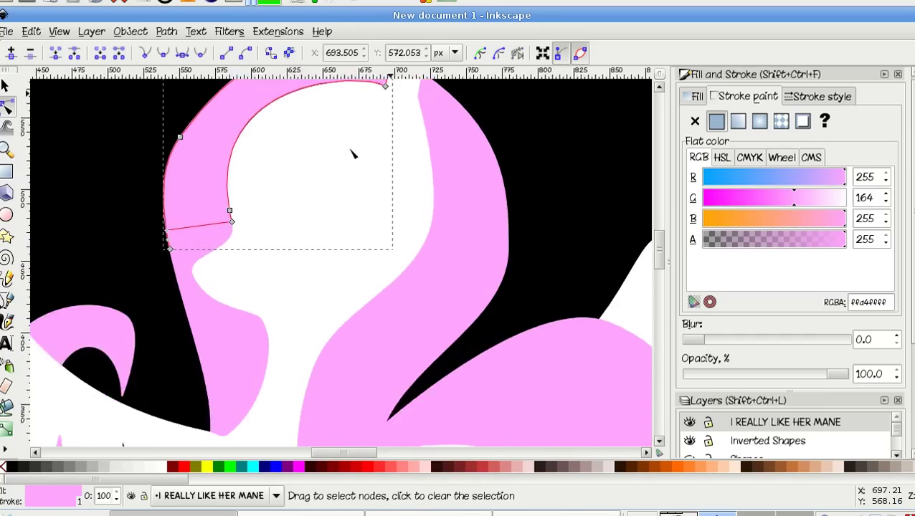
{"action": "scroll", "coordinate": [351, 144], "scroll_direction": "down", "scroll_amount": 2}
{"action": "scroll", "coordinate": [365, 186], "scroll_direction": "down", "scroll_amount": 1}
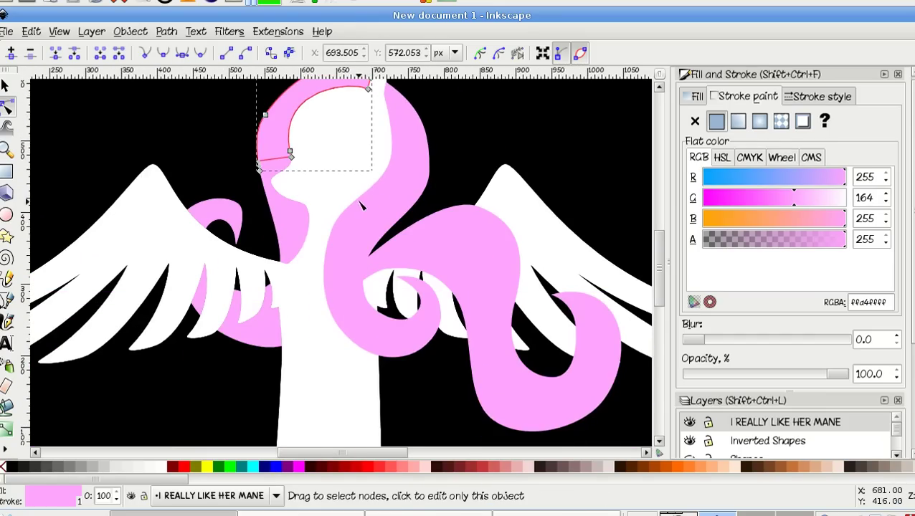
{"action": "scroll", "coordinate": [361, 185], "scroll_direction": "up", "scroll_amount": 2}
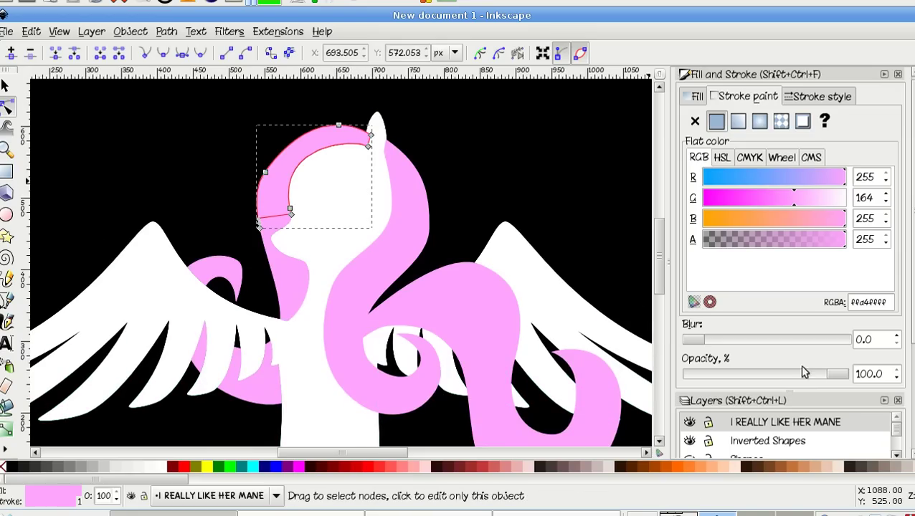
{"action": "scroll", "coordinate": [902, 436], "scroll_direction": "down", "scroll_amount": 1}
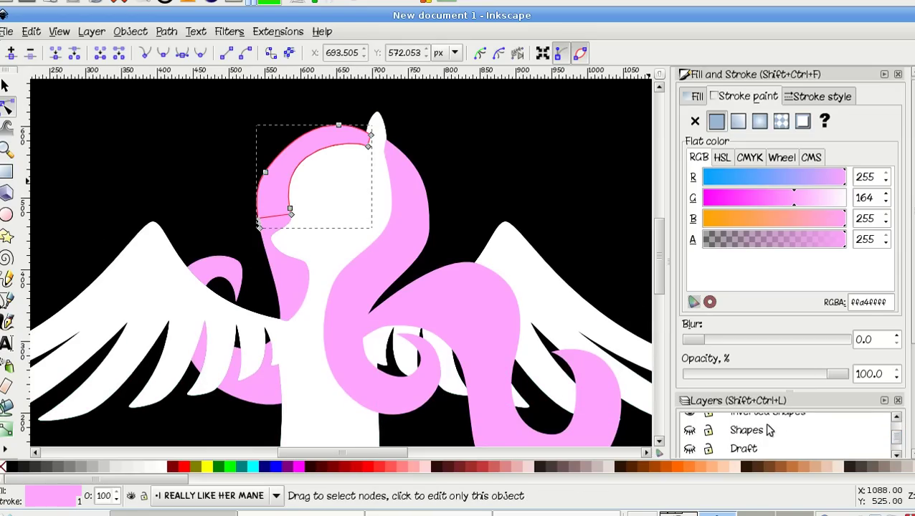
{"action": "left_click", "coordinate": [765, 429]}
{"action": "left_click", "coordinate": [688, 421]}
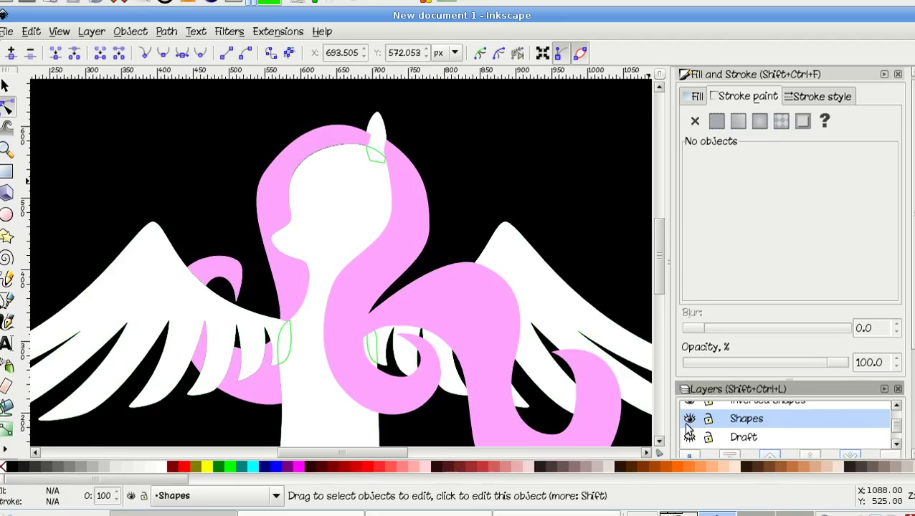
Duplicate the green ear outline and raise the copy to the I REALLY LIKE HER MANE layer.
{"action": "left_click", "coordinate": [383, 120]}
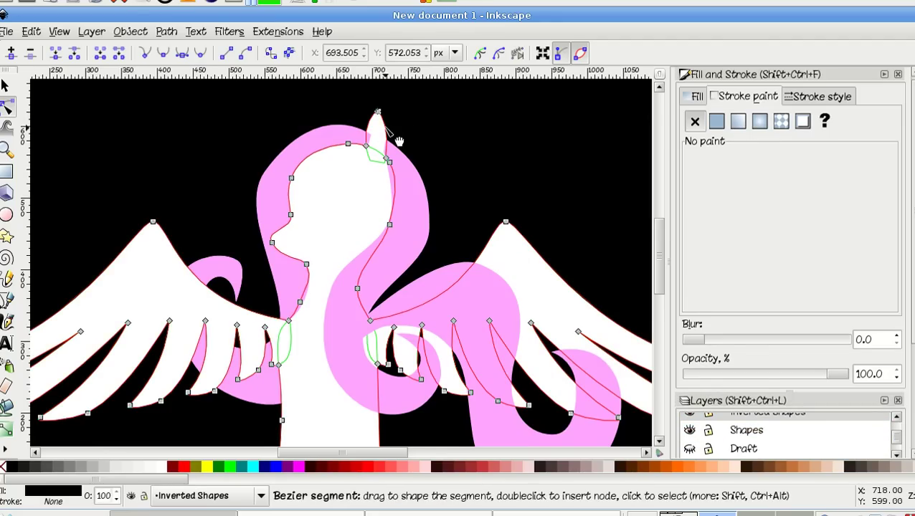
{"action": "left_click", "coordinate": [374, 136]}
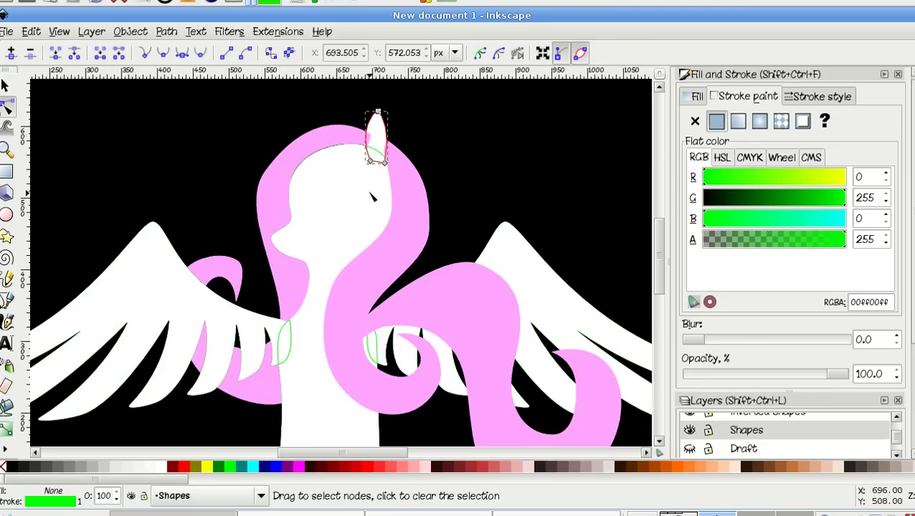
{"action": "key", "text": "shift"}
{"action": "key", "text": "shift+Page_Up"}
{"action": "key", "text": "shift+Page_Up"}
{"action": "key", "text": "shift+Page_Up"}
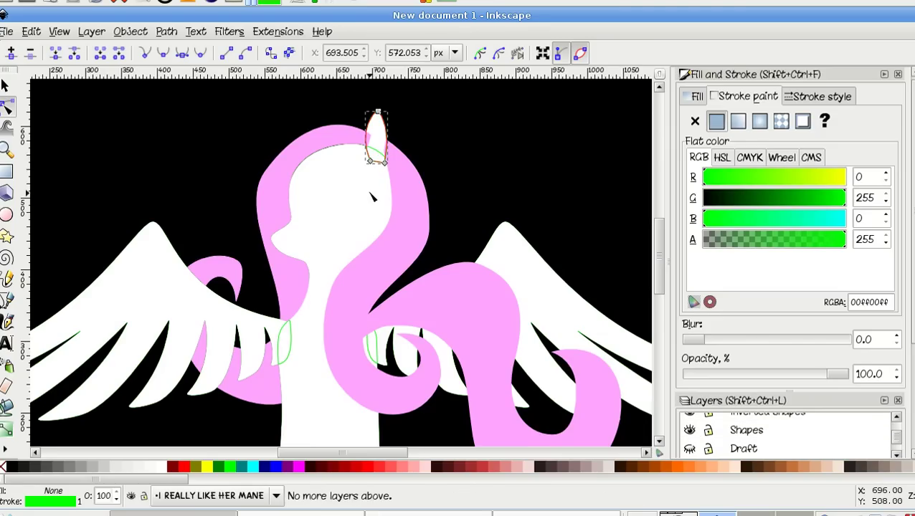
Subtract the ear copy from the front mane's top piece so its end follows the ear, and clear the selection.
{"action": "scroll", "coordinate": [371, 195], "scroll_direction": "up", "scroll_amount": 2}
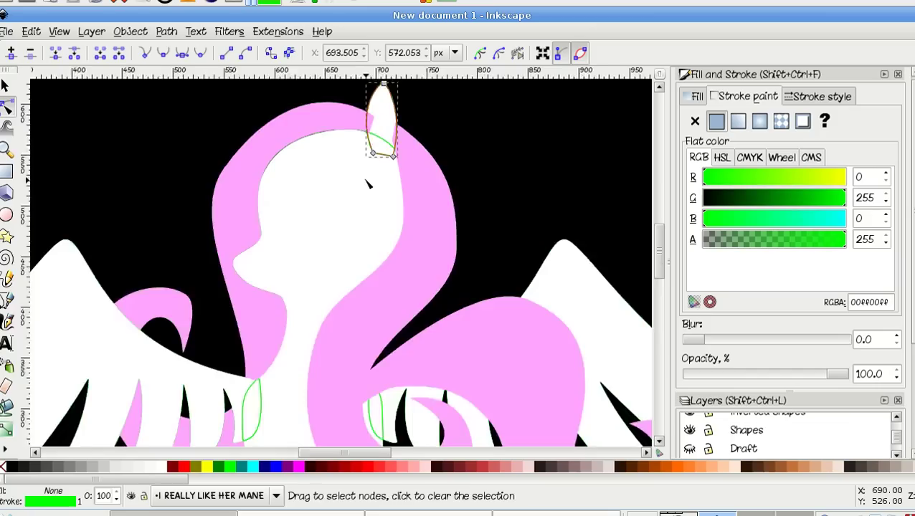
{"action": "left_click", "coordinate": [344, 154], "text": "shift"}
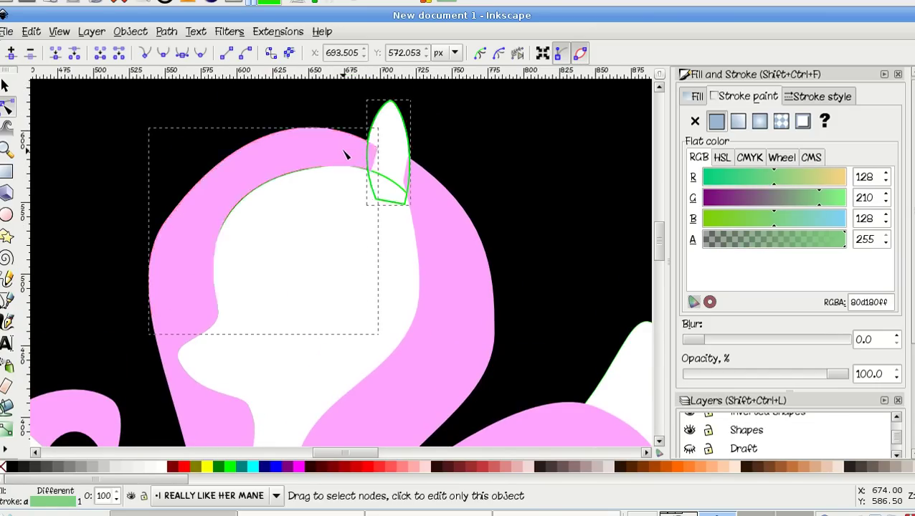
{"action": "left_click", "coordinate": [350, 150]}
{"action": "key", "text": "Escape"}
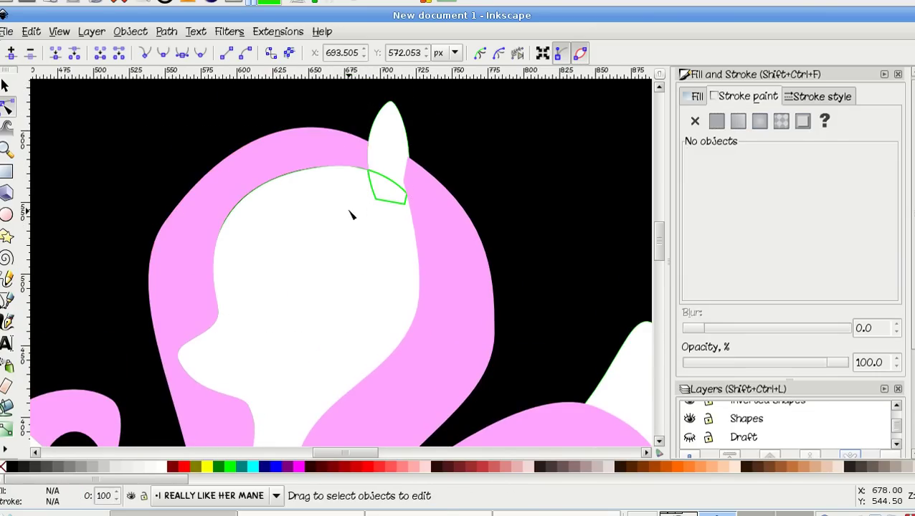
Adjust both curve handles of the top mane piece's inner edge so it follows the green head outline.
{"action": "scroll", "coordinate": [273, 199], "scroll_direction": "up", "scroll_amount": 3, "text": "ctrl"}
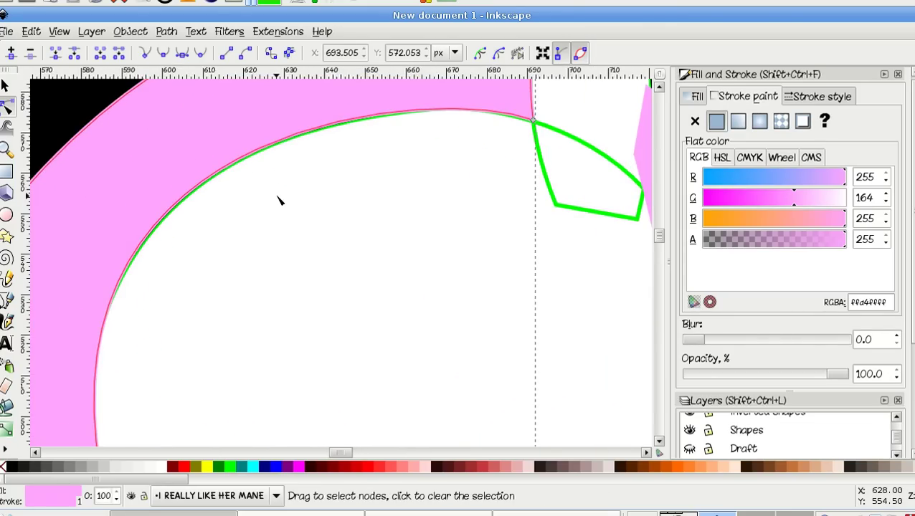
{"action": "scroll", "coordinate": [279, 200], "scroll_direction": "down", "scroll_amount": 1, "text": "ctrl"}
{"action": "left_click", "coordinate": [459, 143]}
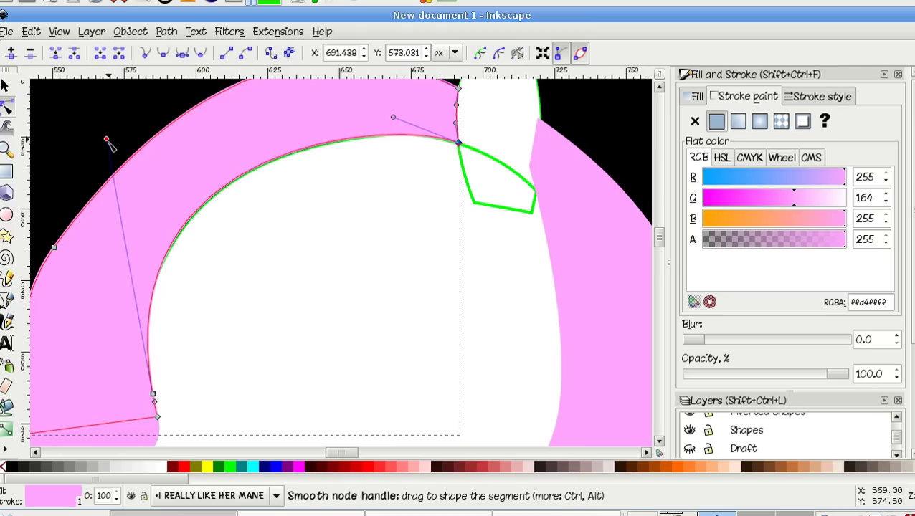
{"action": "left_click_drag", "start_coordinate": [106, 139], "coordinate": [109, 144]}
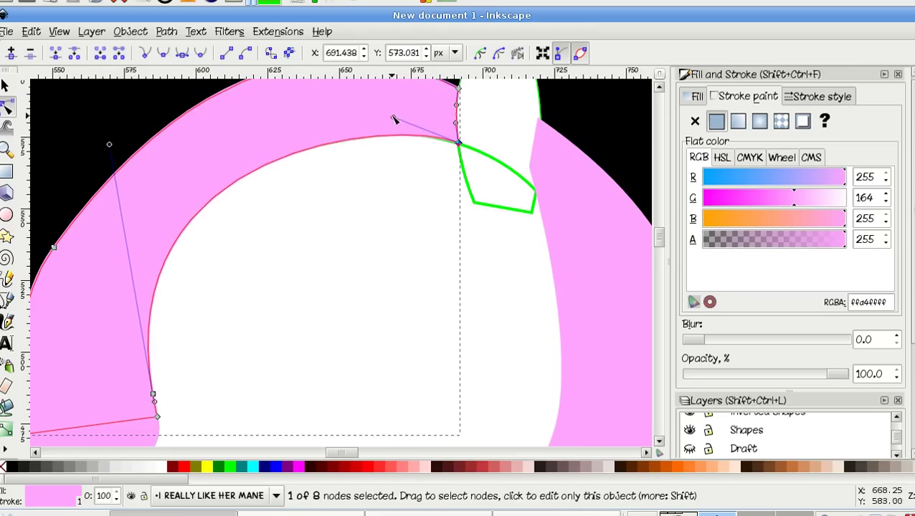
{"action": "left_click_drag", "start_coordinate": [393, 119], "coordinate": [399, 119]}
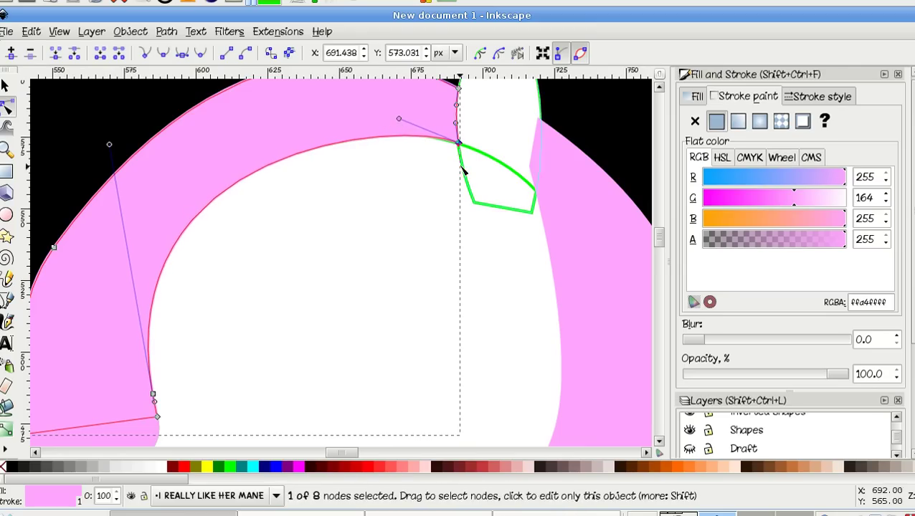
{"action": "left_click", "coordinate": [462, 170]}
{"action": "left_click", "coordinate": [583, 113]}
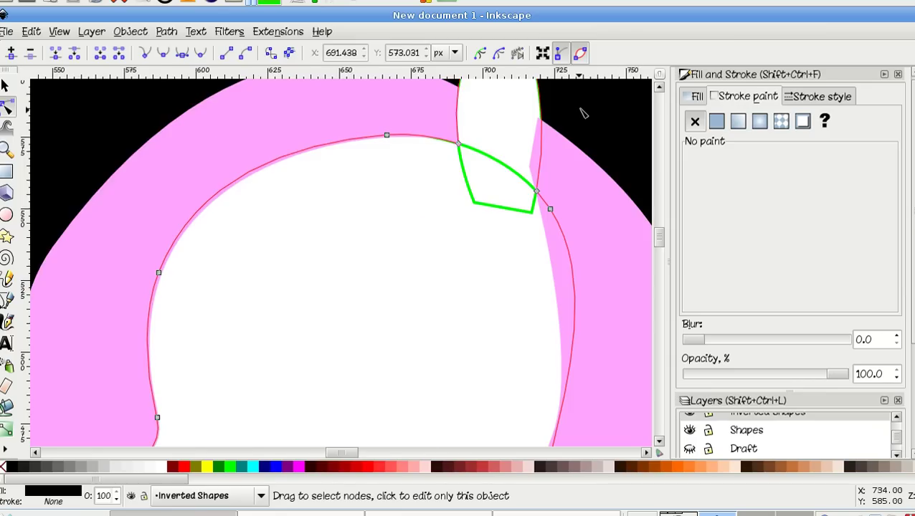
Raise another copy of the ear outline to the mane layer and subtract it from the long curled strand behind the ear.
{"action": "key", "text": "3"}
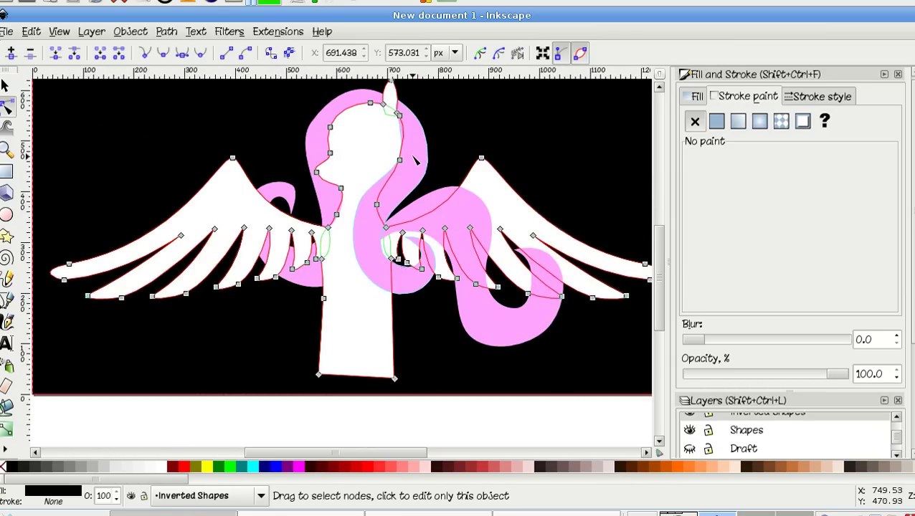
{"action": "left_click", "coordinate": [415, 161]}
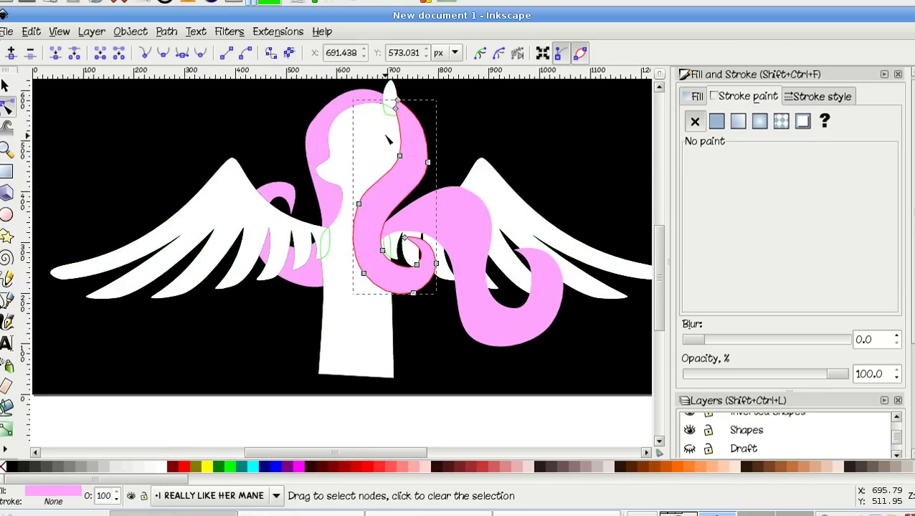
{"action": "key", "text": "3"}
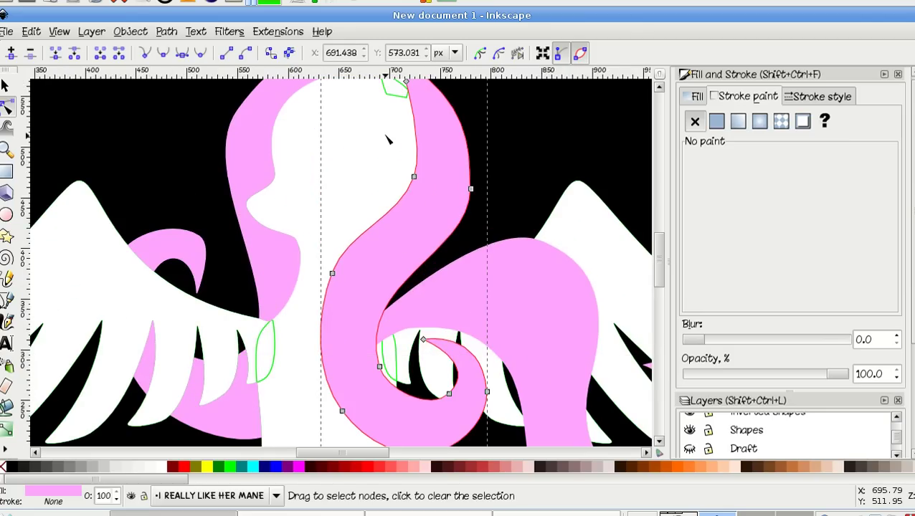
{"action": "scroll", "coordinate": [388, 140], "scroll_direction": "up", "scroll_amount": 1, "text": "ctrl"}
{"action": "scroll", "coordinate": [401, 150], "scroll_direction": "up", "scroll_amount": 4}
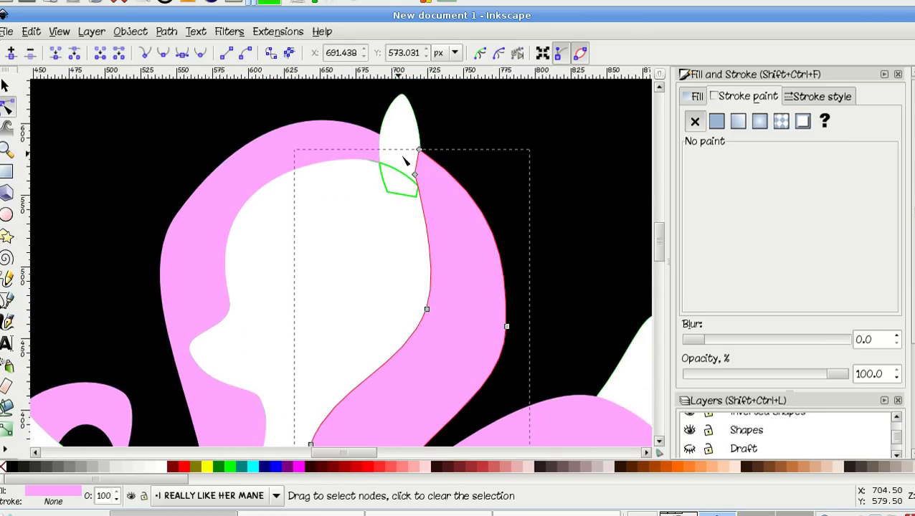
{"action": "left_click", "coordinate": [396, 195]}
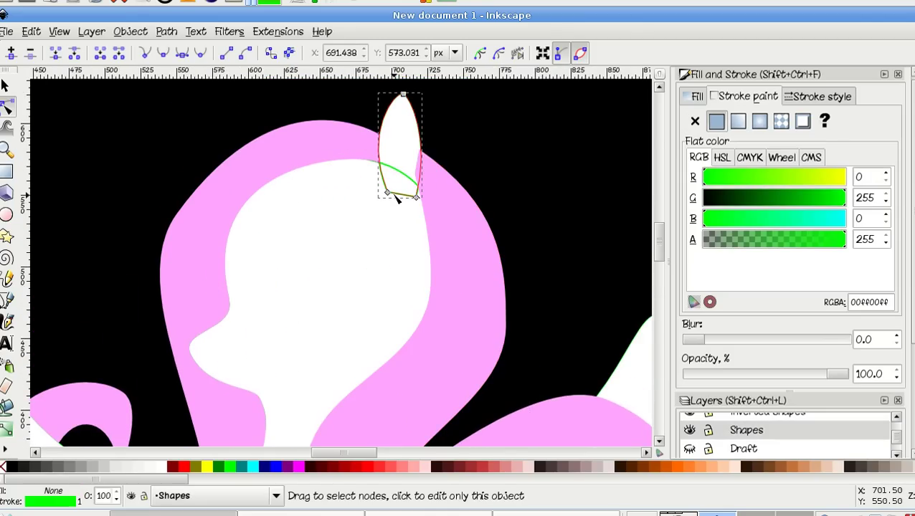
{"action": "key", "text": "shift"}
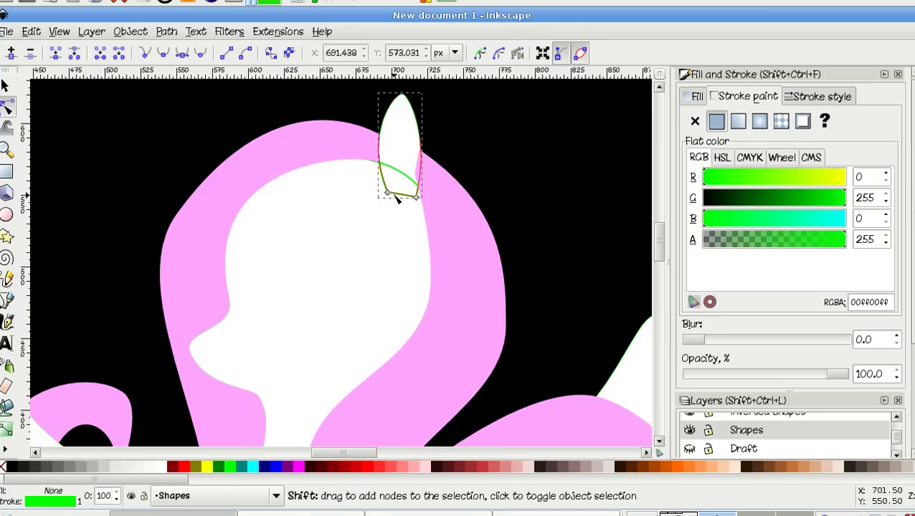
{"action": "key", "text": "shift+Page_Up"}
{"action": "key", "text": "shift+Page_Up"}
{"action": "key", "text": "shift+Page_Up"}
{"action": "left_click", "coordinate": [430, 200], "text": "shift"}
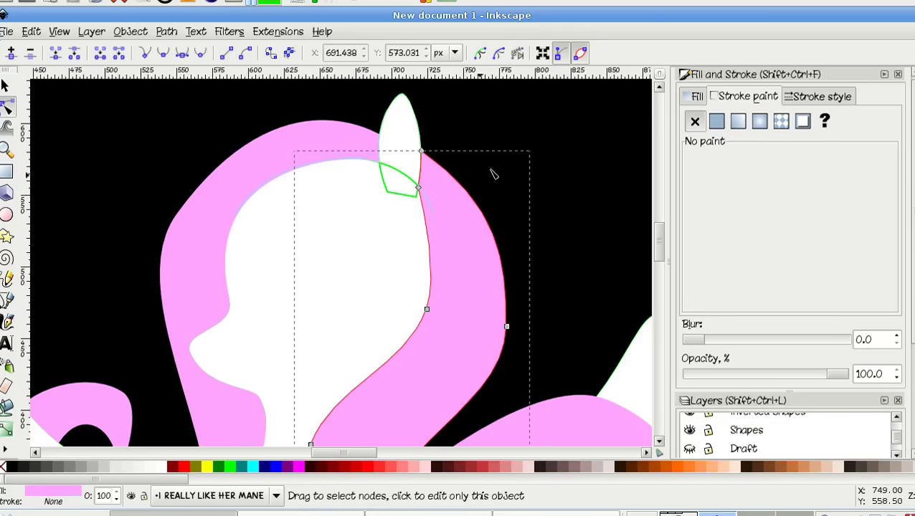
Intersect the wavy strand over the right wing with a copy of the black silhouette, and fill the result with sampled pink #ffa4ff.
{"action": "key", "text": "shift+Page_Down"}
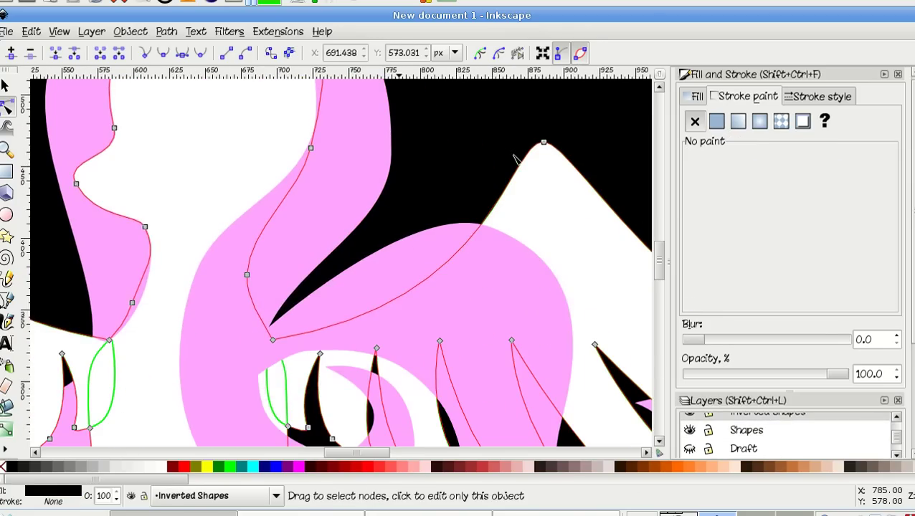
{"action": "left_click", "coordinate": [410, 248]}
{"action": "scroll", "coordinate": [446, 174], "scroll_direction": "down", "scroll_amount": 2}
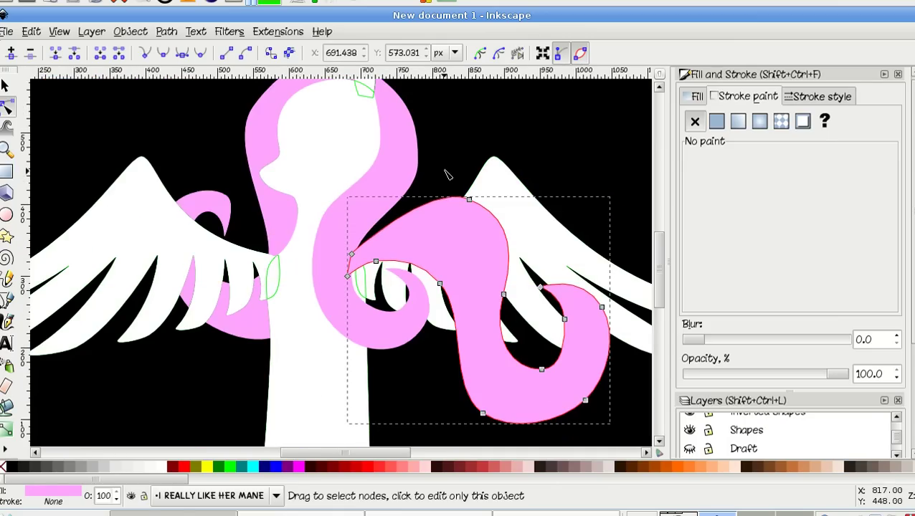
{"action": "key", "text": "shift"}
{"action": "left_click", "coordinate": [493, 131]}
{"action": "key", "text": "Home"}
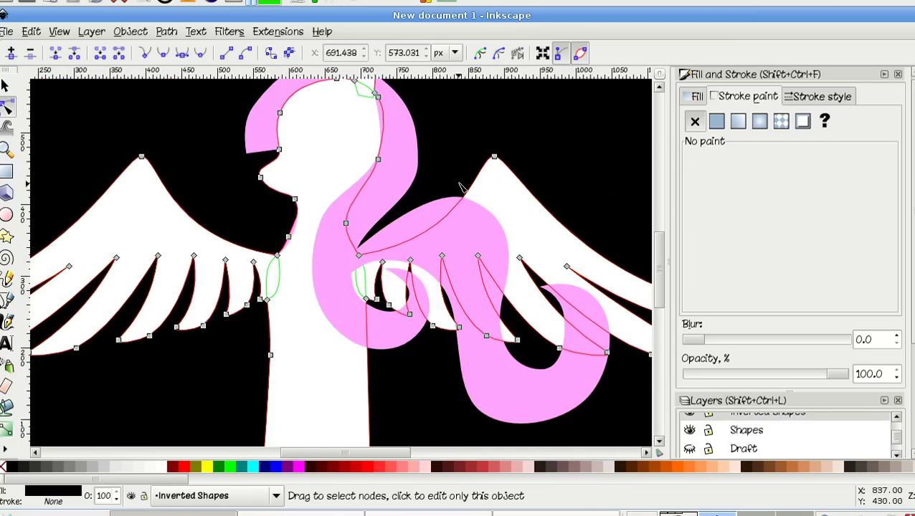
{"action": "left_click", "coordinate": [441, 212], "text": "shift"}
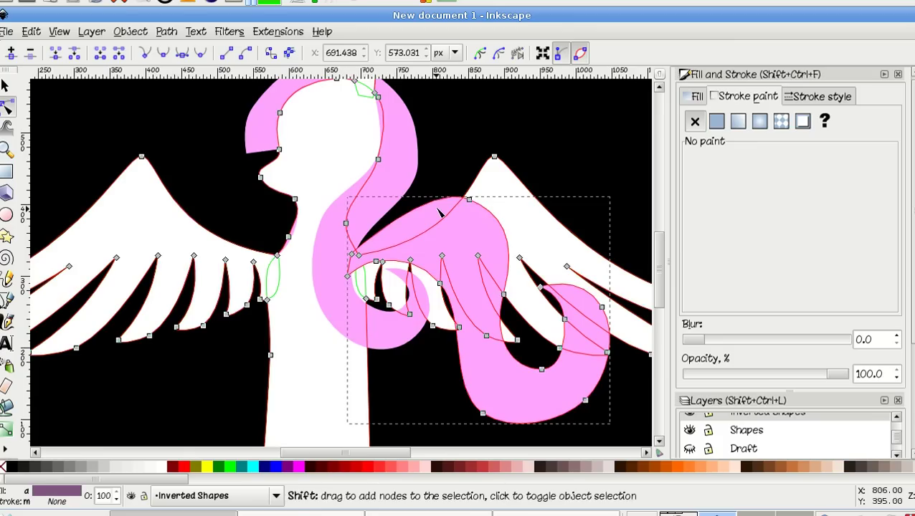
{"action": "key", "text": "ctrl+asterisk"}
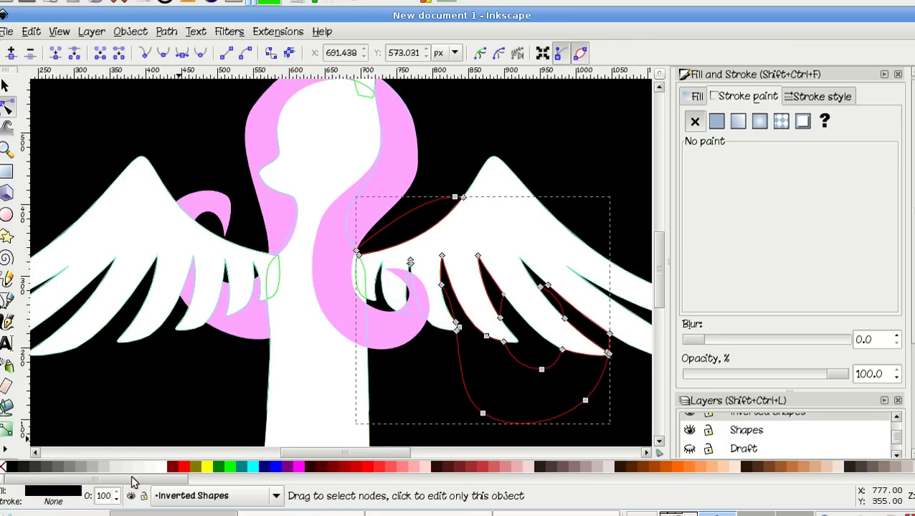
{"action": "key", "text": "d"}
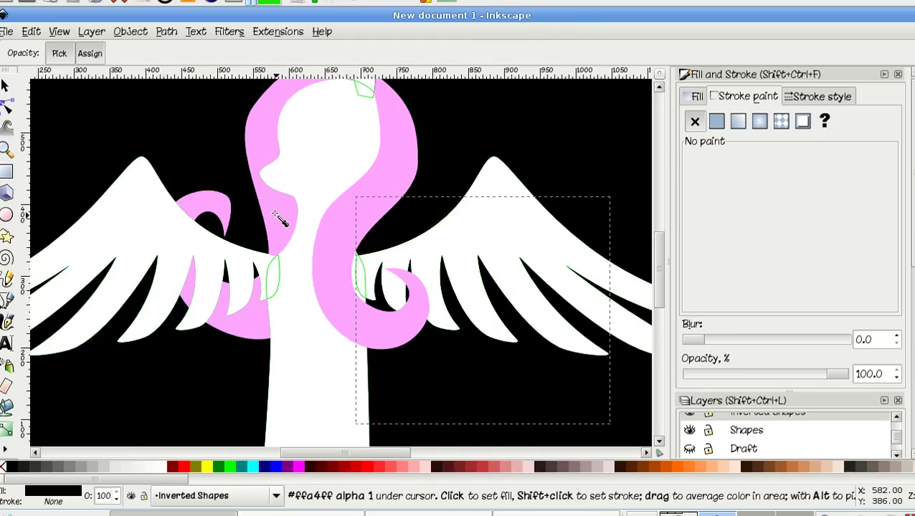
{"action": "left_click", "coordinate": [278, 219]}
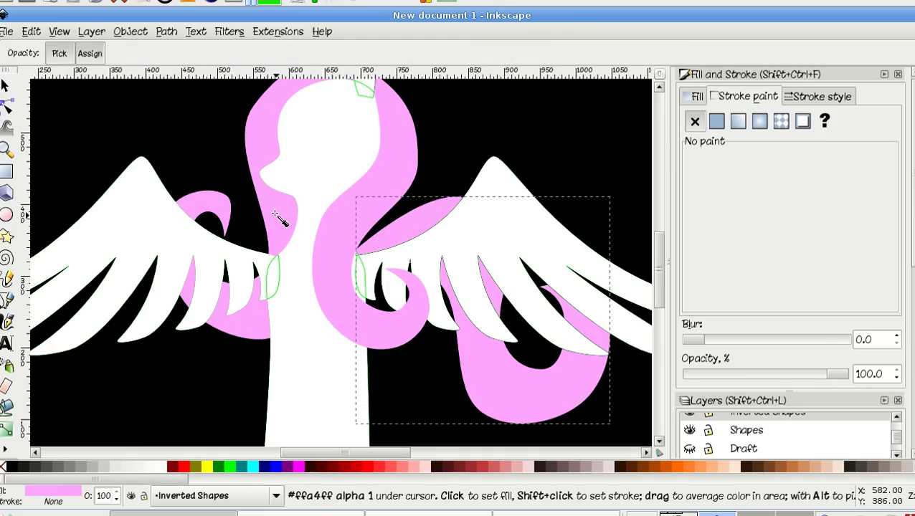
Give the wavy strand over the right wing a pink #ffa4ff stroke sampled from the mane, and clear the selection.
{"action": "right_click", "coordinate": [53, 500]}
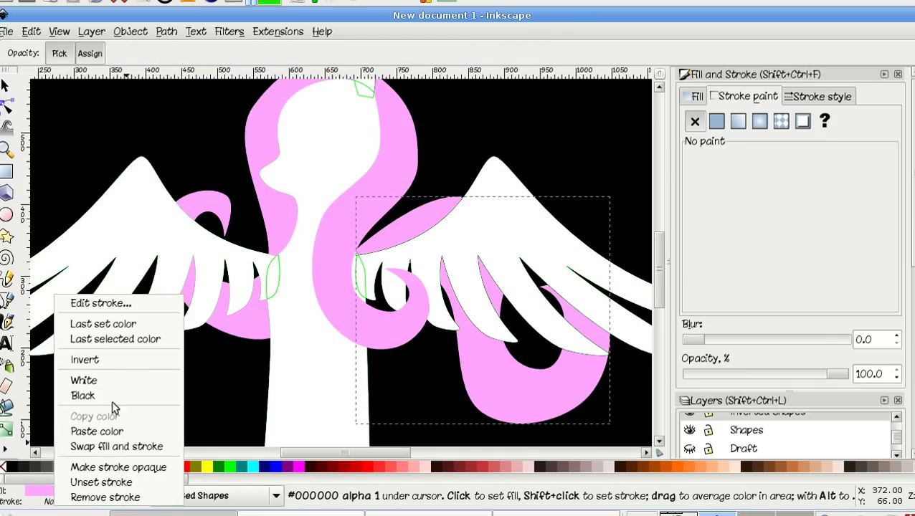
{"action": "left_click", "coordinate": [47, 504]}
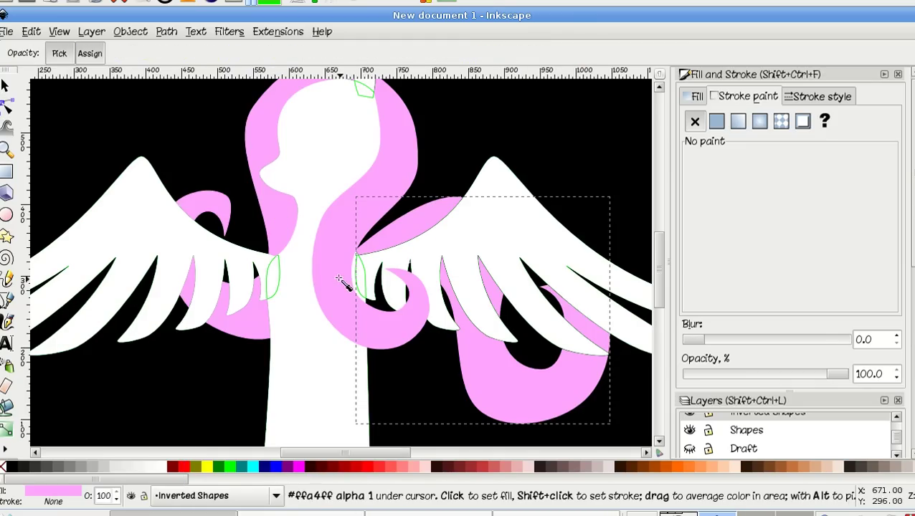
{"action": "left_click", "coordinate": [228, 323], "text": "shift"}
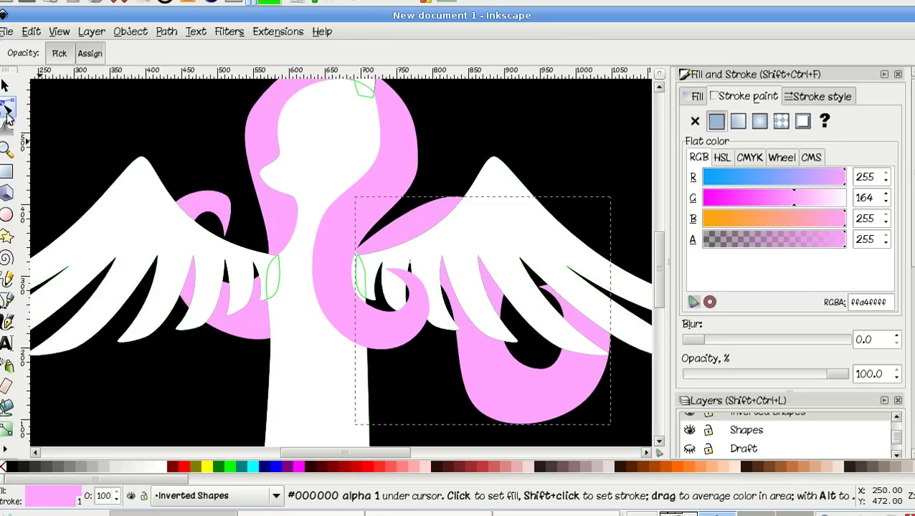
{"action": "left_click", "coordinate": [7, 109]}
{"action": "left_click", "coordinate": [483, 148]}
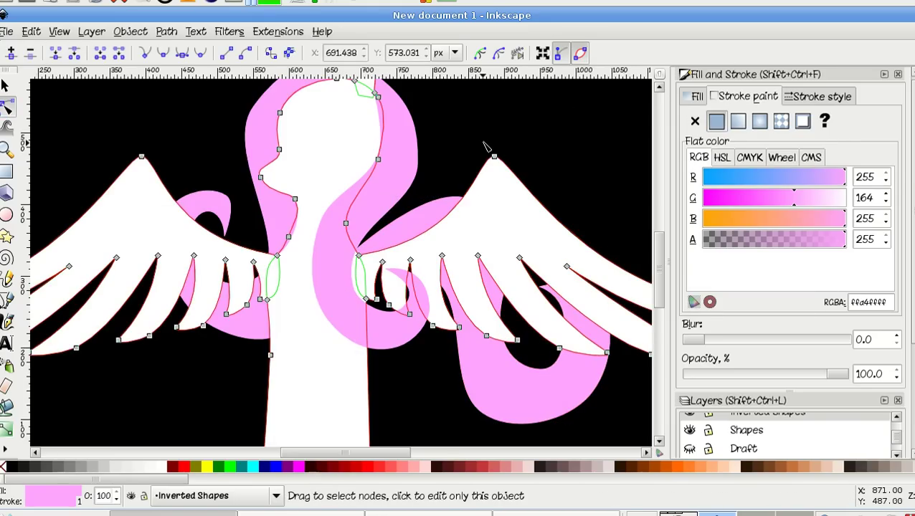
{"action": "left_click", "coordinate": [334, 164]}
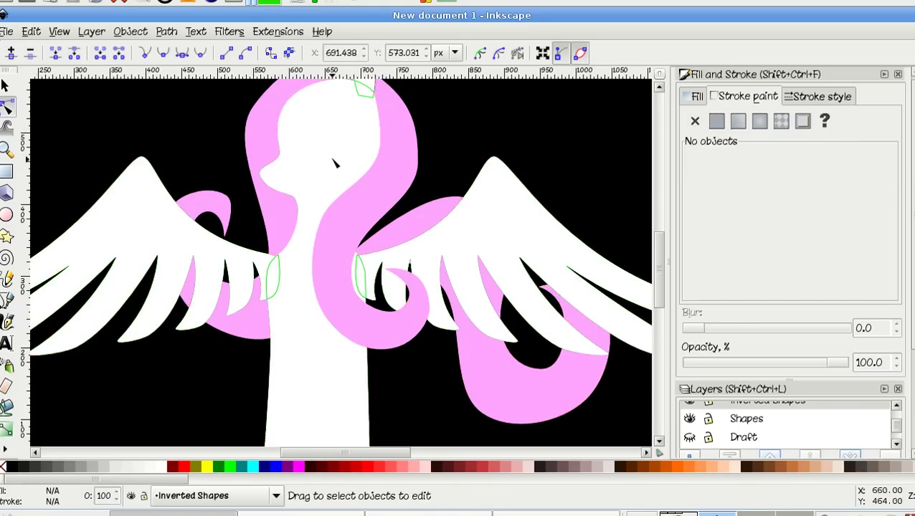
Hide the Shapes layer.
{"action": "scroll", "coordinate": [334, 164], "scroll_direction": "down", "scroll_amount": 3}
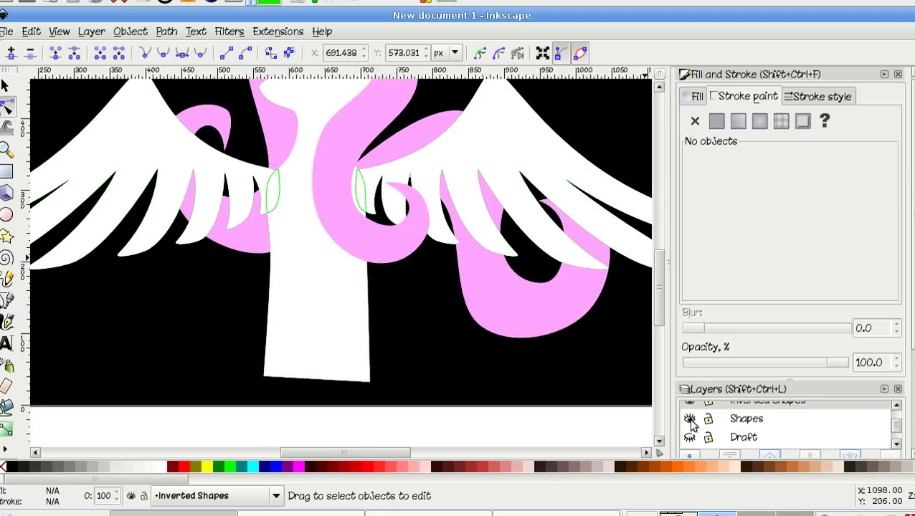
{"action": "scroll", "coordinate": [409, 373], "scroll_direction": "down", "scroll_amount": 2, "text": "ctrl"}
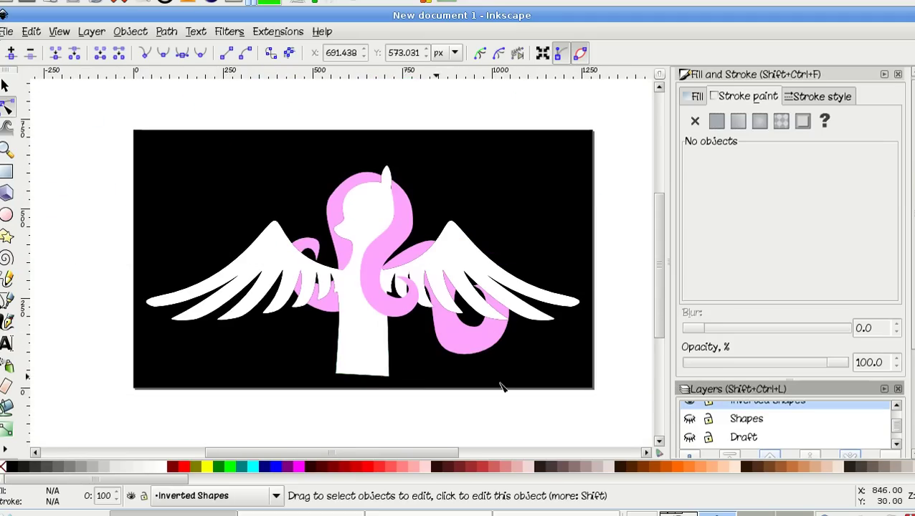
{"action": "scroll", "coordinate": [423, 184], "scroll_direction": "up", "scroll_amount": 6, "text": "ctrl"}
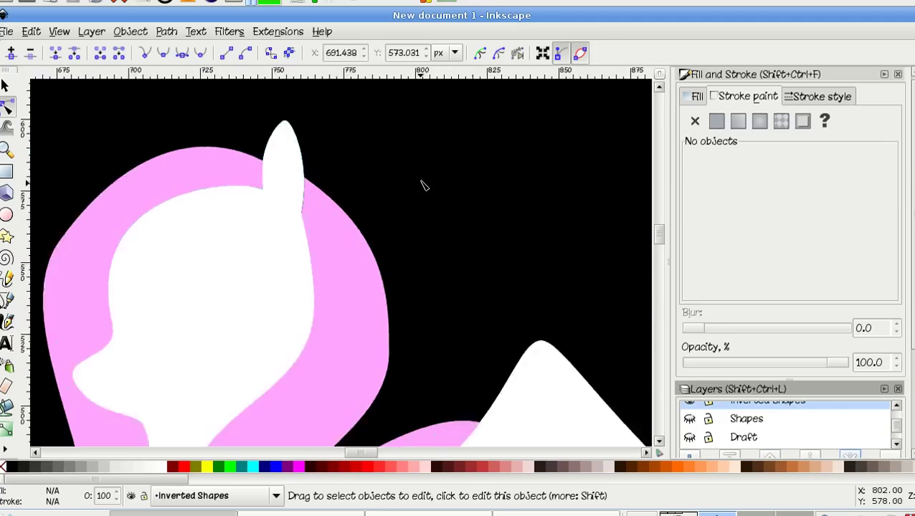
Give the long curled strand behind the ear a pink #ffa4ff stroke sampled from the mane, and clear the selection.
{"action": "scroll", "coordinate": [423, 185], "scroll_direction": "up", "scroll_amount": 2}
{"action": "left_click", "coordinate": [228, 224]}
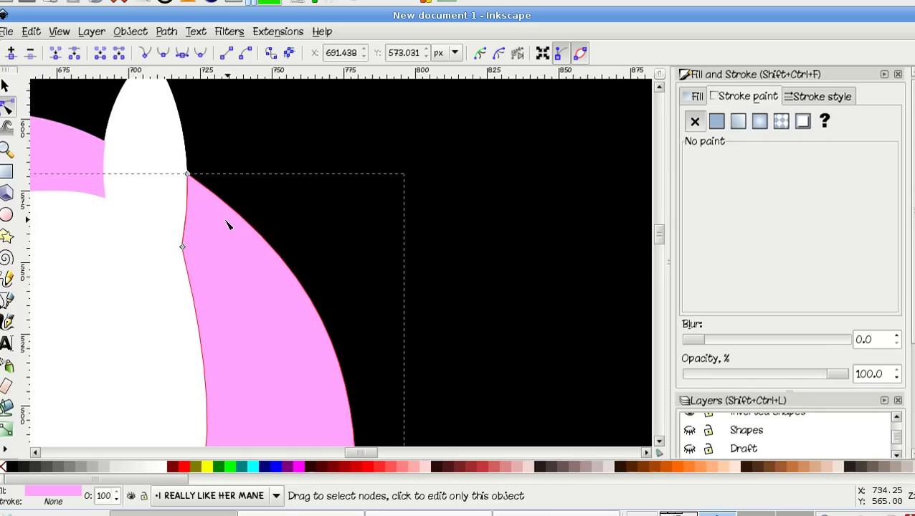
{"action": "key", "text": "d"}
{"action": "scroll", "coordinate": [257, 381], "scroll_direction": "down", "scroll_amount": 10}
{"action": "scroll", "coordinate": [260, 373], "scroll_direction": "left", "scroll_amount": 4}
{"action": "left_click", "coordinate": [259, 364], "text": "shift"}
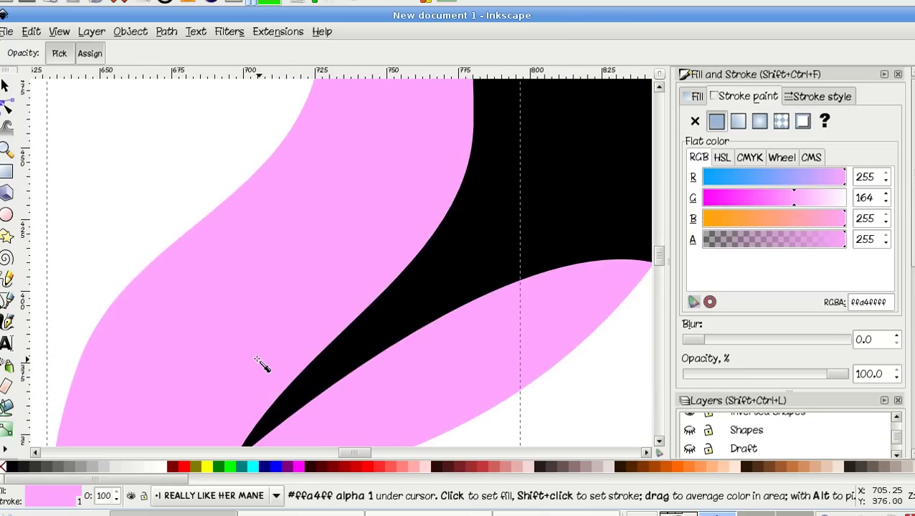
{"action": "scroll", "coordinate": [258, 362], "scroll_direction": "down", "scroll_amount": 7}
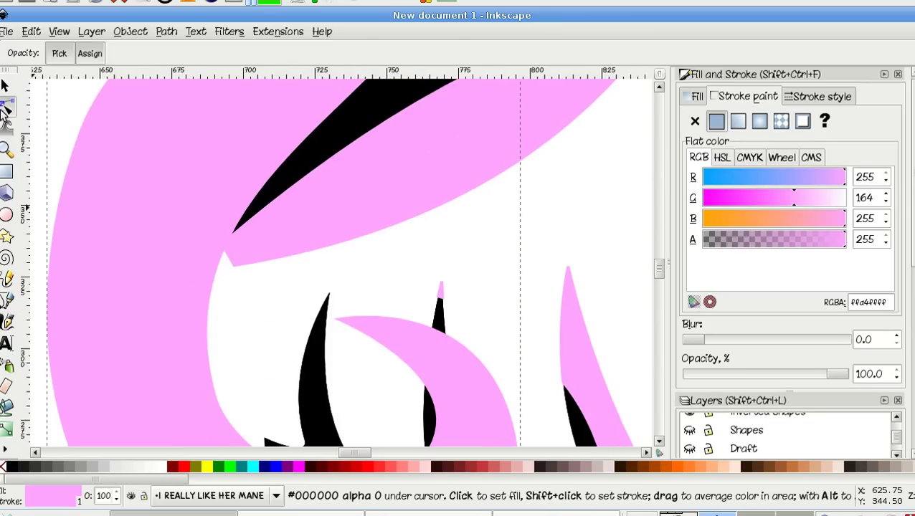
{"action": "left_click", "coordinate": [5, 108]}
{"action": "scroll", "coordinate": [312, 180], "scroll_direction": "down", "scroll_amount": 6}
{"action": "left_click", "coordinate": [402, 113]}
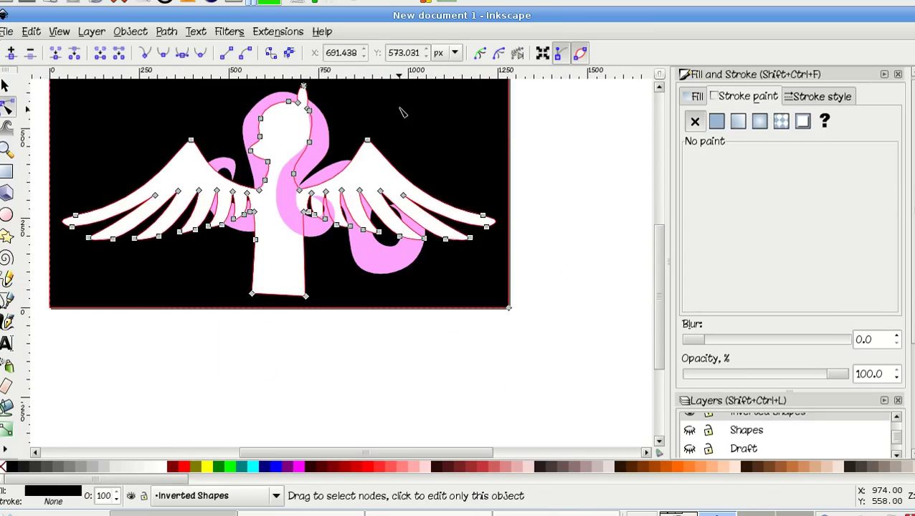
{"action": "left_click", "coordinate": [270, 239]}
Set the stroke width of the wavy strand over the right wing to 2 px, and clear the selection.
{"action": "scroll", "coordinate": [270, 238], "scroll_direction": "up", "scroll_amount": 3}
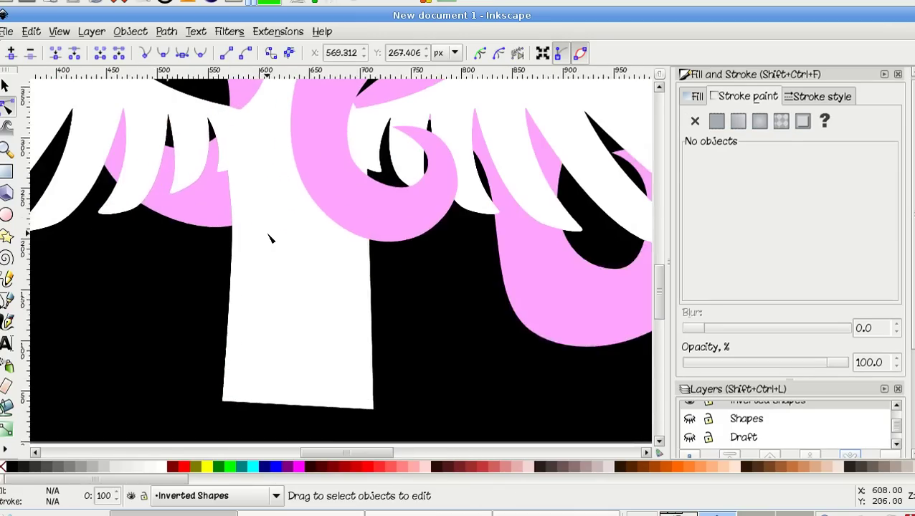
{"action": "left_click", "coordinate": [374, 223]}
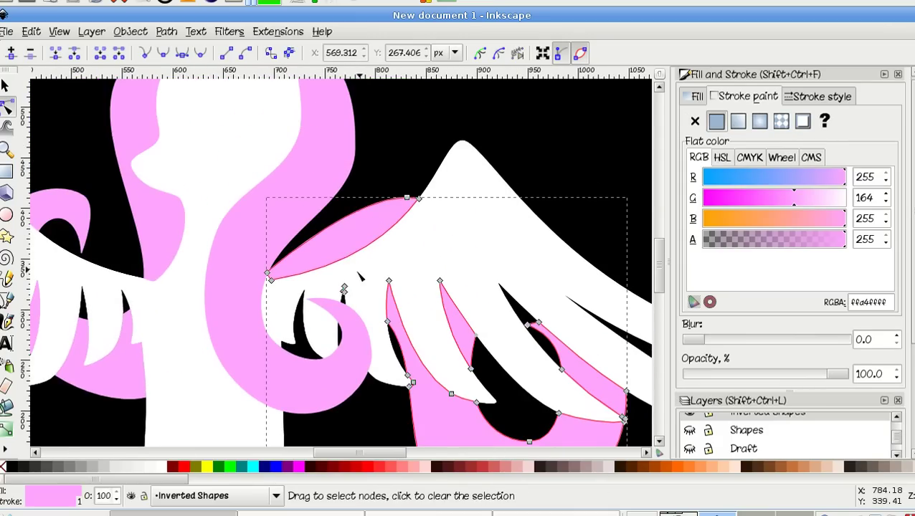
{"action": "right_click", "coordinate": [81, 504]}
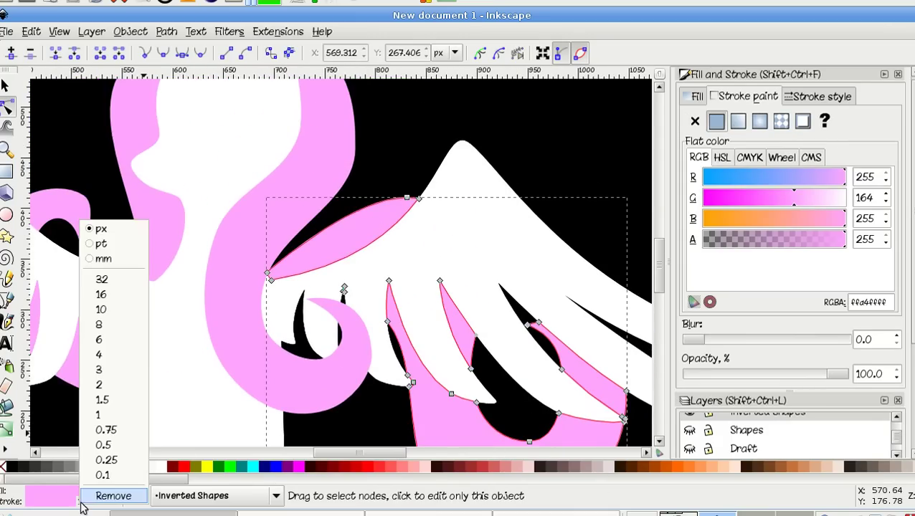
{"action": "left_click", "coordinate": [113, 385]}
{"action": "left_click", "coordinate": [111, 244]}
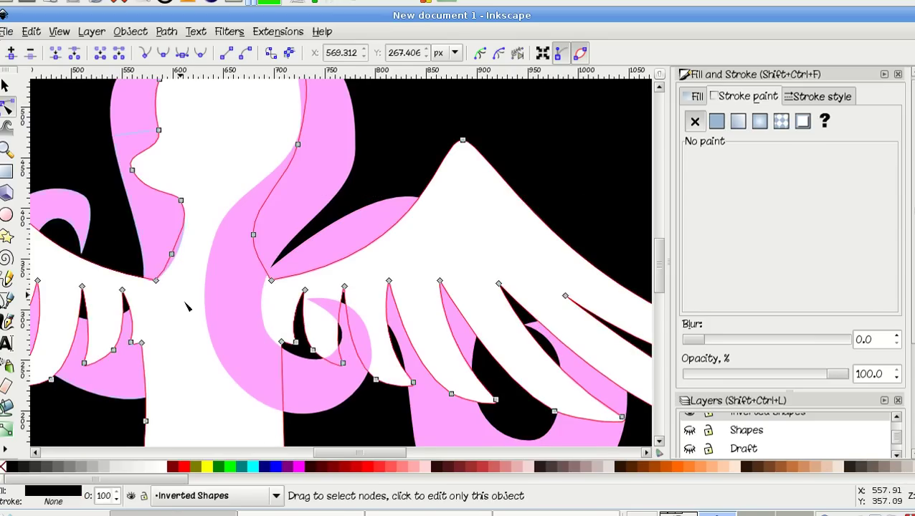
{"action": "left_click", "coordinate": [193, 322]}
Show the Background layer behind the pony silhouette and check the whole drawing against it.
{"action": "scroll", "coordinate": [194, 322], "scroll_direction": "down", "scroll_amount": 2}
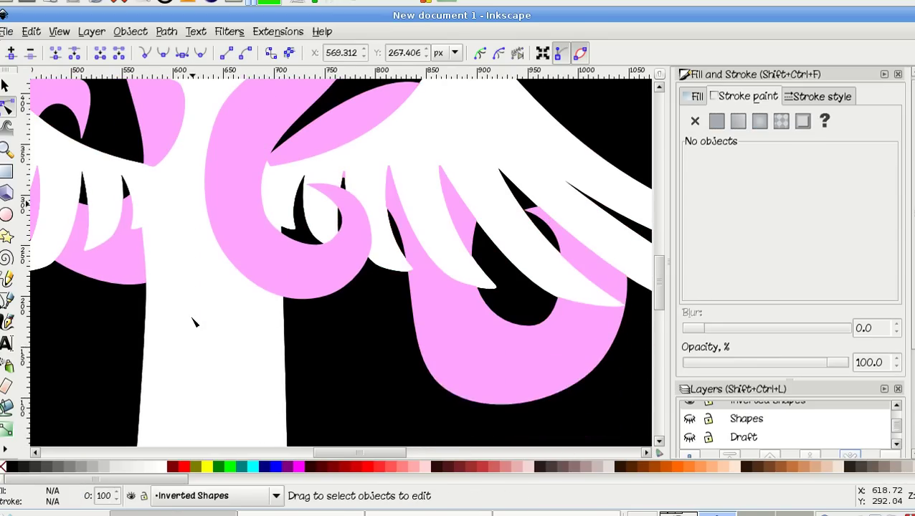
{"action": "scroll", "coordinate": [193, 323], "scroll_direction": "down", "scroll_amount": 2, "text": "ctrl"}
{"action": "scroll", "coordinate": [193, 323], "scroll_direction": "left", "scroll_amount": 2}
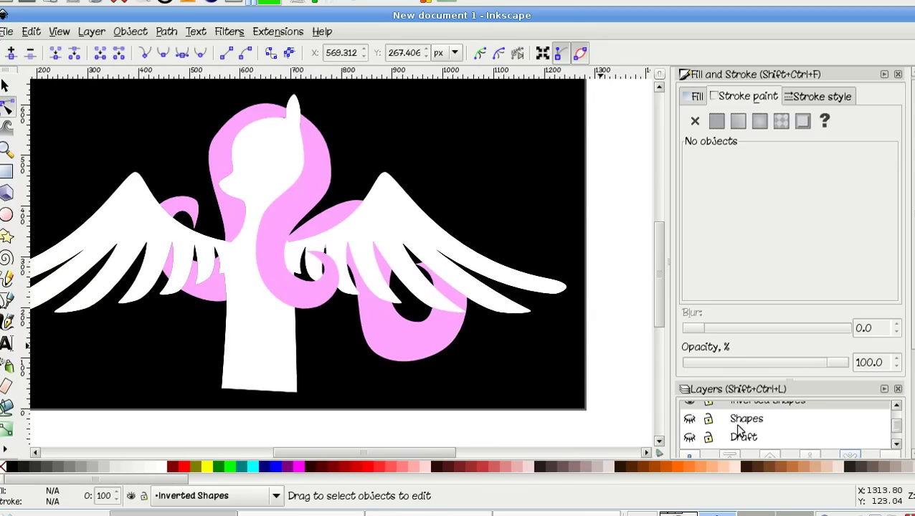
{"action": "scroll", "coordinate": [740, 428], "scroll_direction": "down", "scroll_amount": 1}
{"action": "left_click", "coordinate": [689, 438]}
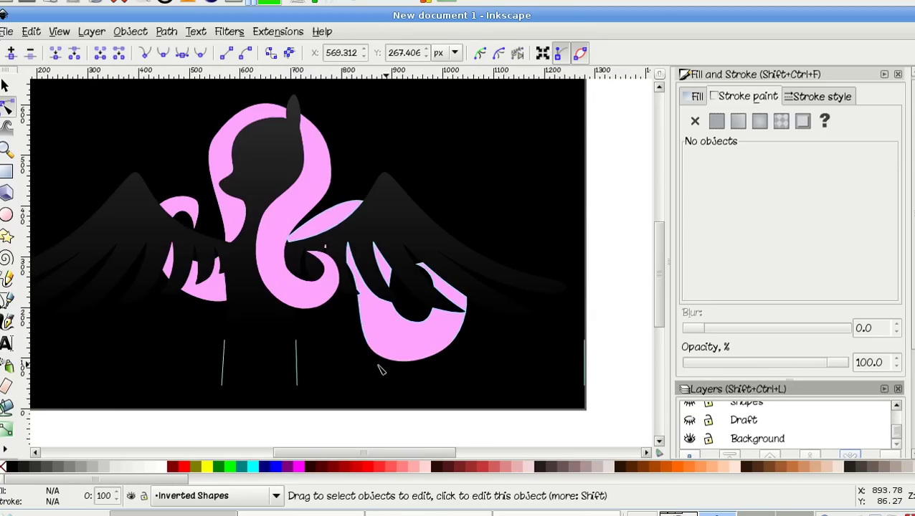
{"action": "scroll", "coordinate": [260, 364], "scroll_direction": "up", "scroll_amount": 4}
{"action": "scroll", "coordinate": [260, 364], "scroll_direction": "down", "scroll_amount": 4}
{"action": "scroll", "coordinate": [260, 363], "scroll_direction": "left", "scroll_amount": 2}
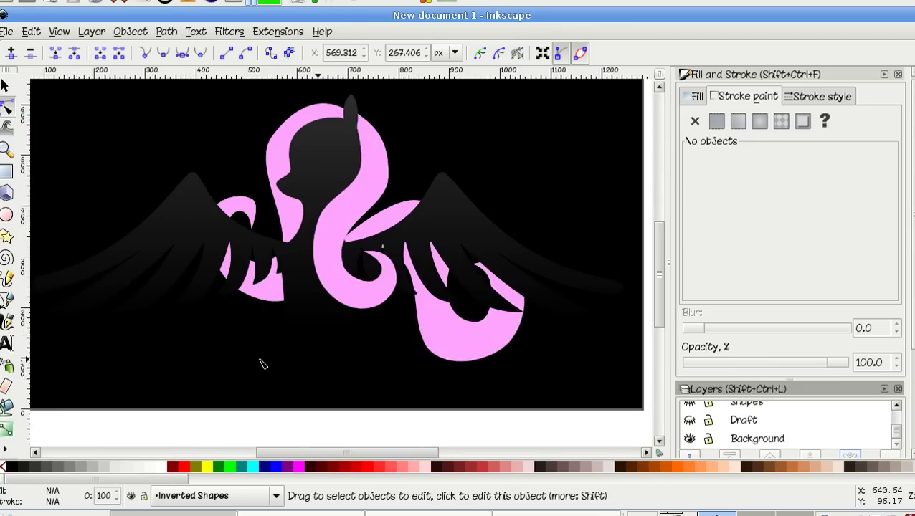
{"action": "scroll", "coordinate": [262, 364], "scroll_direction": "right", "scroll_amount": 2}
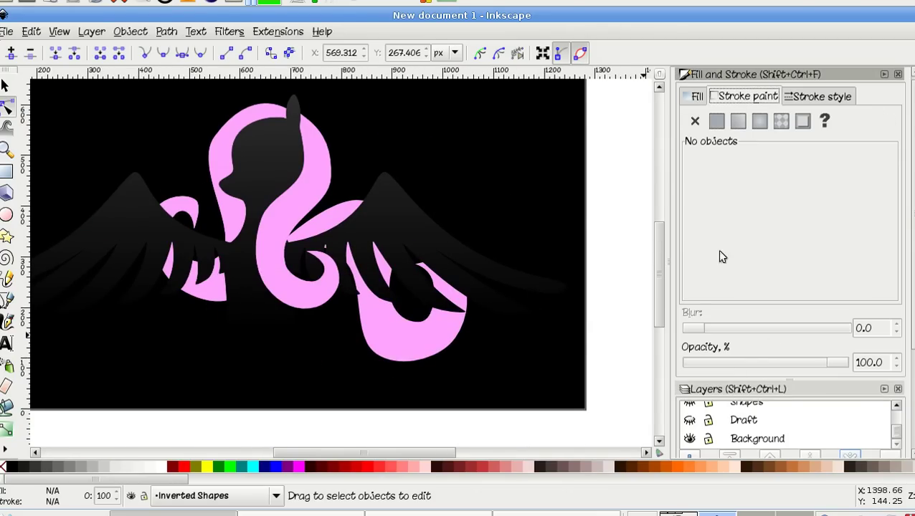
{"action": "left_click", "coordinate": [738, 440]}
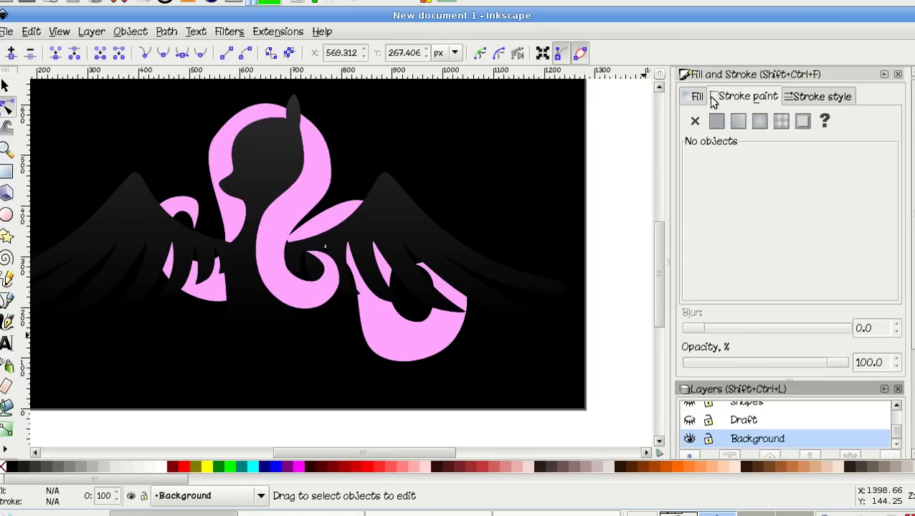
{"action": "left_click", "coordinate": [573, 129]}
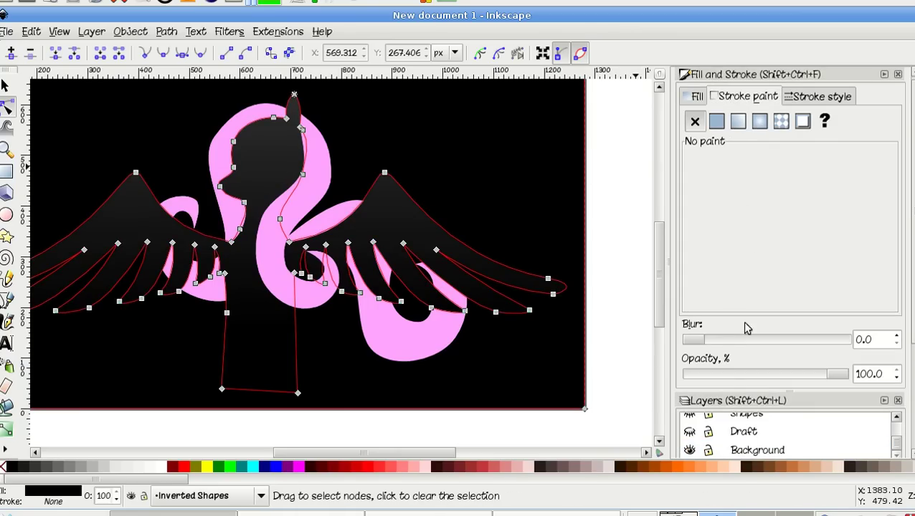
{"action": "left_click", "coordinate": [754, 450]}
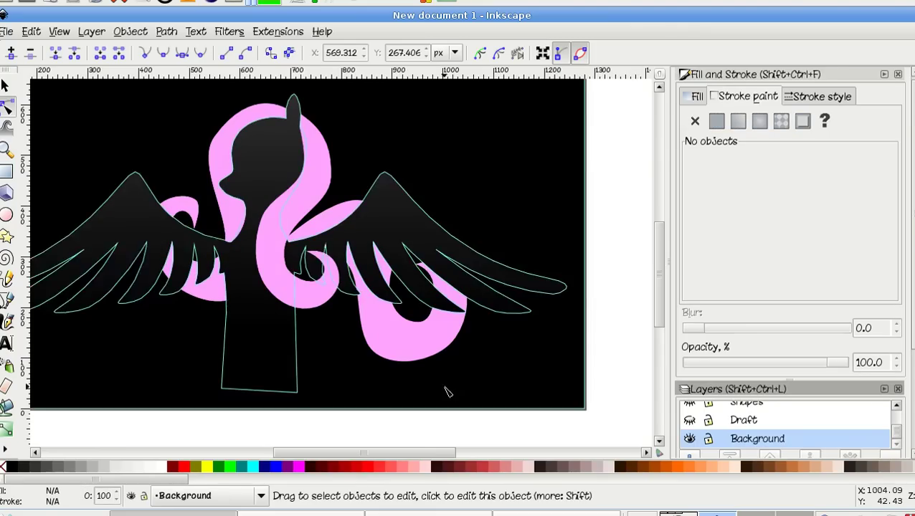
{"action": "left_click", "coordinate": [565, 388]}
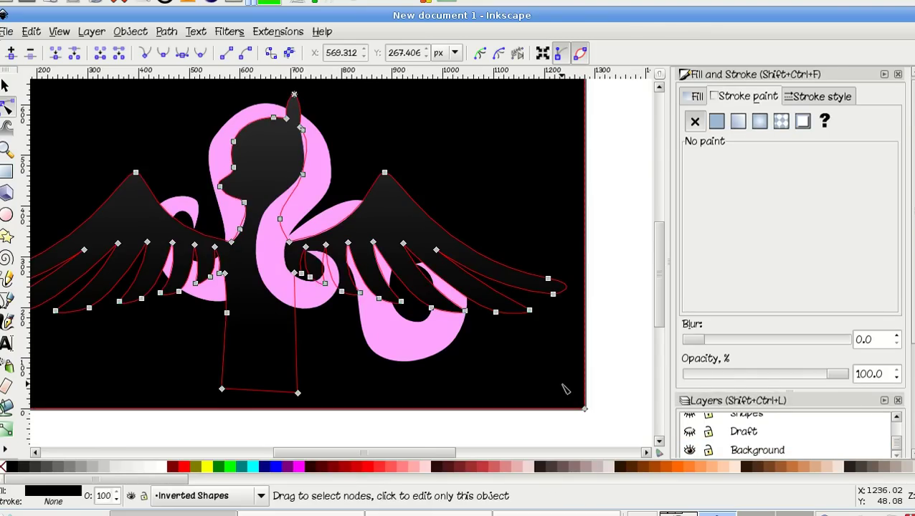
Make Background the active layer and hide the Inverted Shapes layer.
{"action": "left_click", "coordinate": [743, 446]}
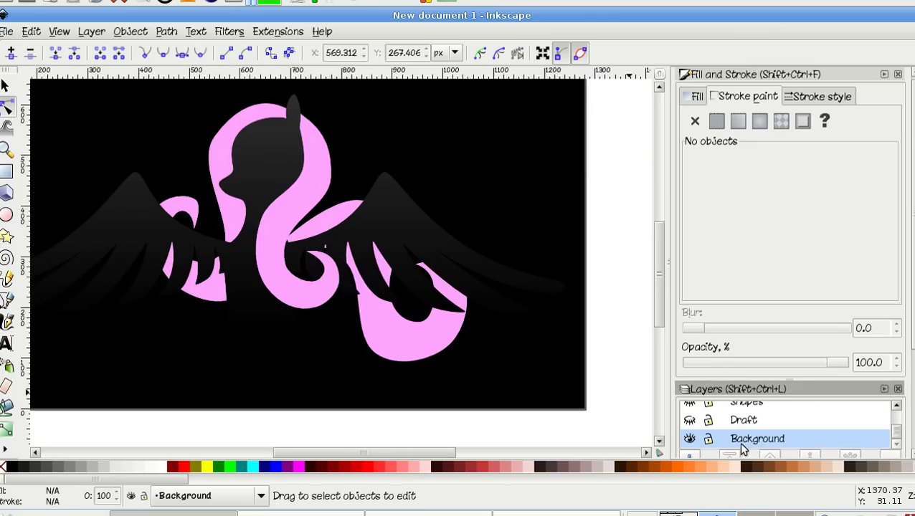
{"action": "scroll", "coordinate": [702, 426], "scroll_direction": "up", "scroll_amount": 3}
{"action": "left_click", "coordinate": [689, 430]}
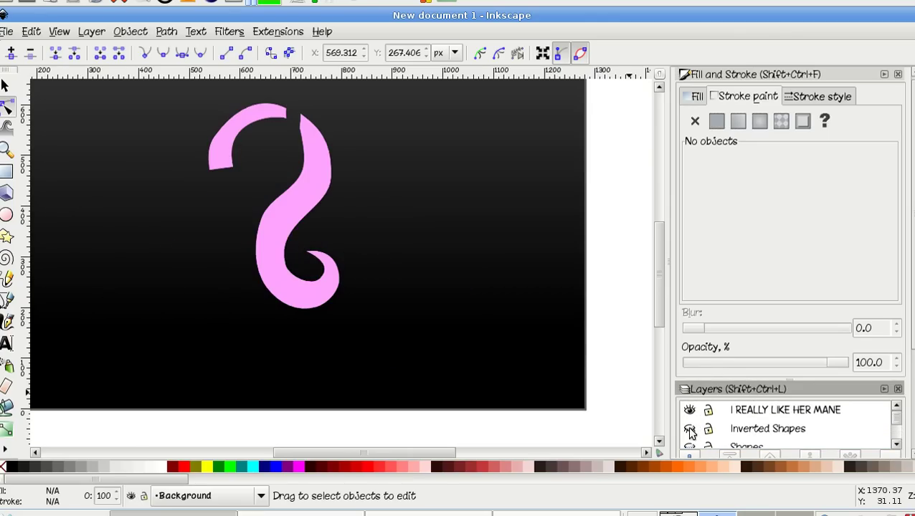
Move the black end of the background rectangle's linear gradient slightly further down.
{"action": "left_click", "coordinate": [472, 312]}
{"action": "scroll", "coordinate": [307, 217], "scroll_direction": "down", "scroll_amount": 4}
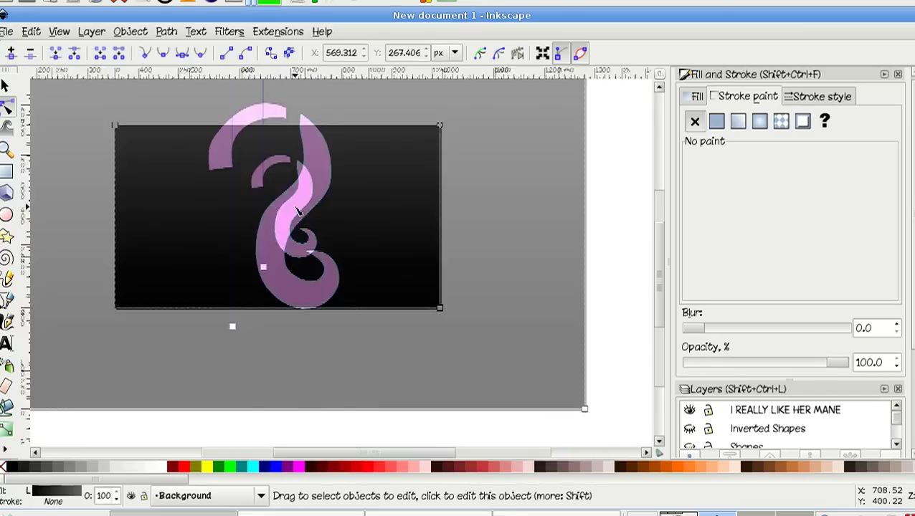
{"action": "scroll", "coordinate": [297, 212], "scroll_direction": "up", "scroll_amount": 4}
{"action": "scroll", "coordinate": [300, 210], "scroll_direction": "up", "scroll_amount": 4}
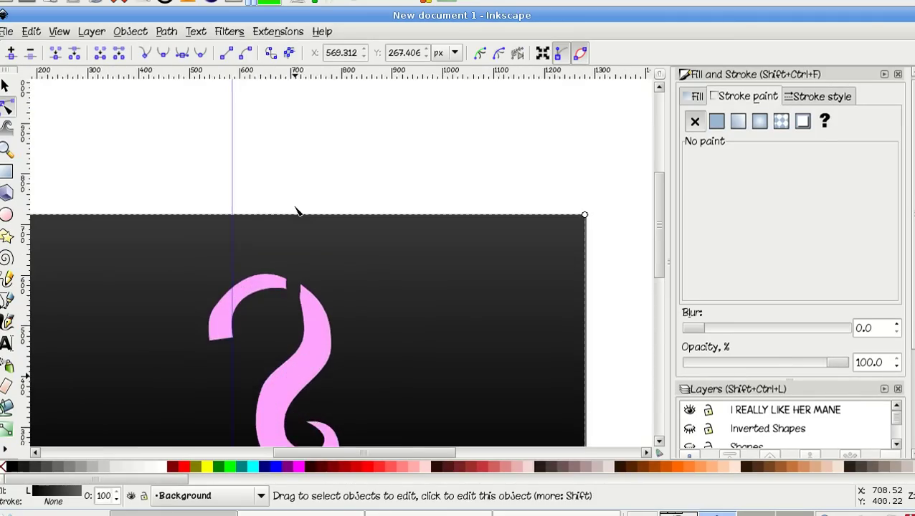
{"action": "scroll", "coordinate": [300, 210], "scroll_direction": "left", "scroll_amount": 2}
{"action": "scroll", "coordinate": [299, 210], "scroll_direction": "down", "scroll_amount": 2}
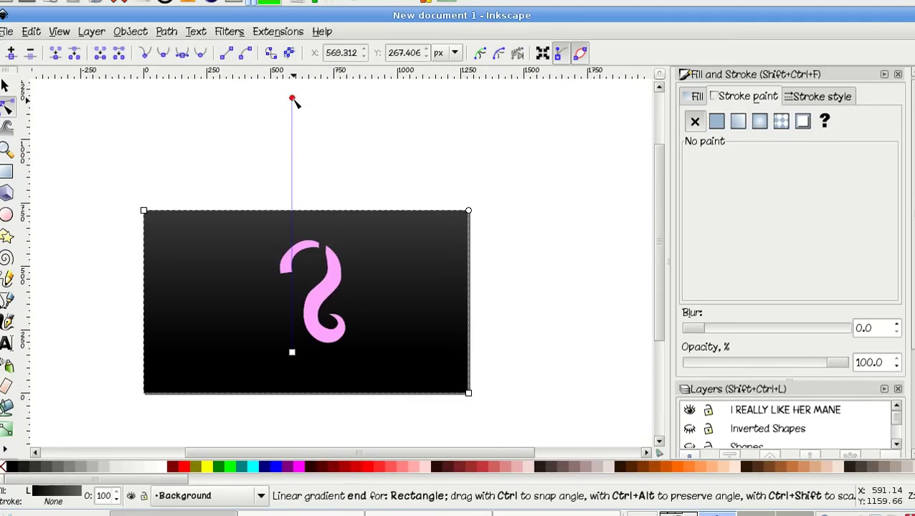
{"action": "left_click", "coordinate": [293, 366]}
{"action": "scroll", "coordinate": [294, 369], "scroll_direction": "down", "scroll_amount": 3}
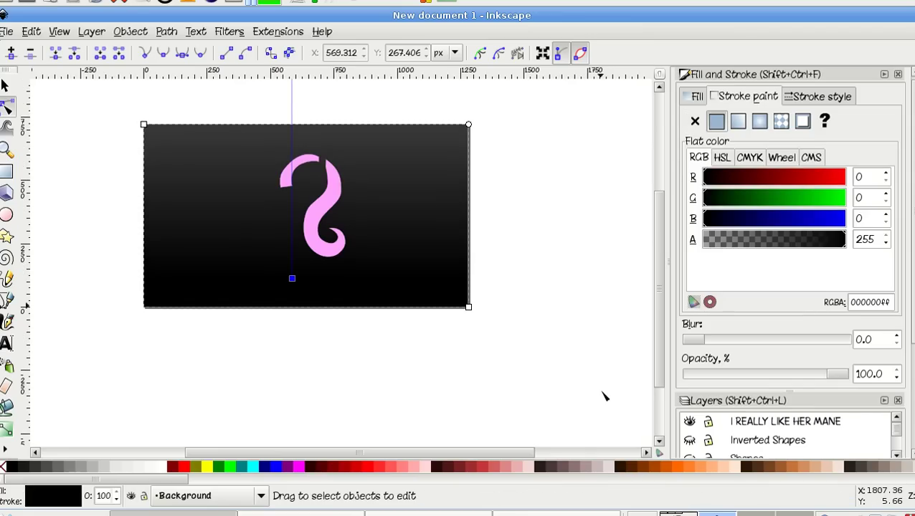
Show the Inverted Shapes layer again and select the wavy strand over the right wing.
{"action": "left_click", "coordinate": [774, 435]}
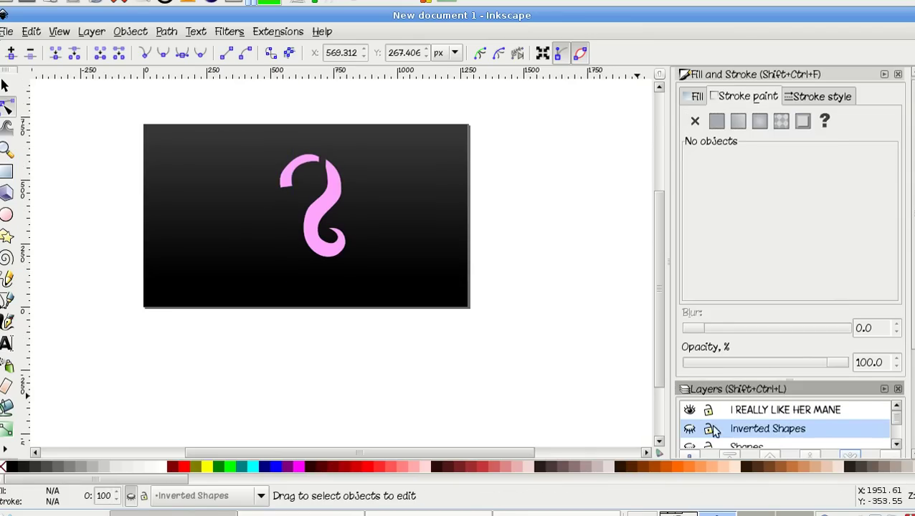
{"action": "left_click", "coordinate": [690, 429]}
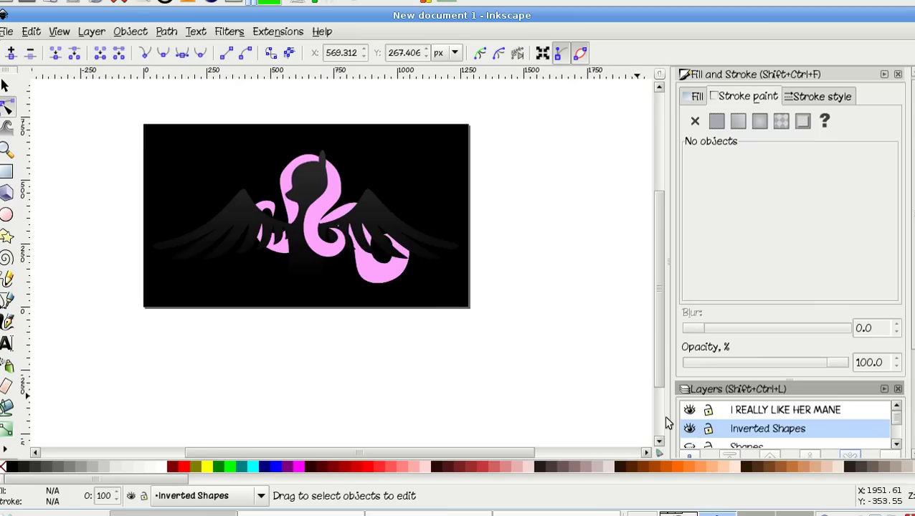
{"action": "left_click", "coordinate": [399, 277]}
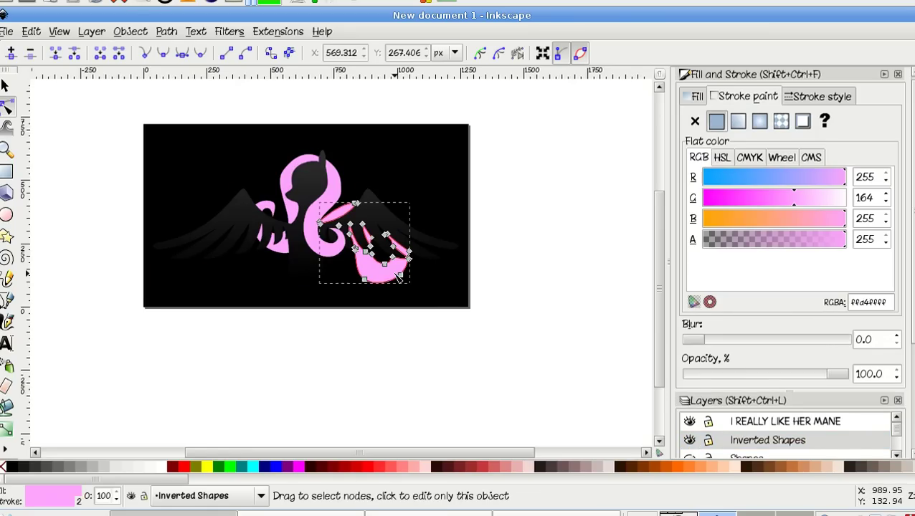
{"action": "left_click", "coordinate": [399, 277]}
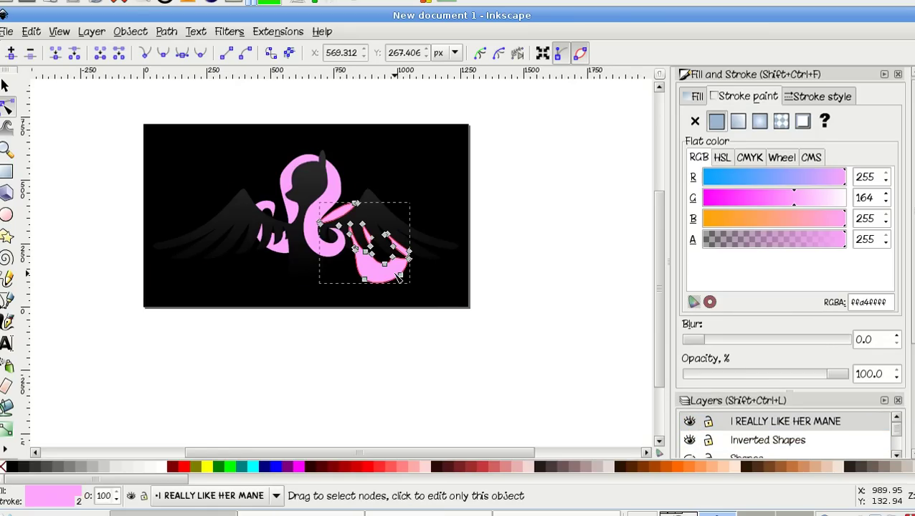
Toggle the I REALLY LIKE HER MANE layer off and on to check which pink mane pieces belong to it.
{"action": "left_click", "coordinate": [327, 341]}
{"action": "left_click", "coordinate": [689, 412]}
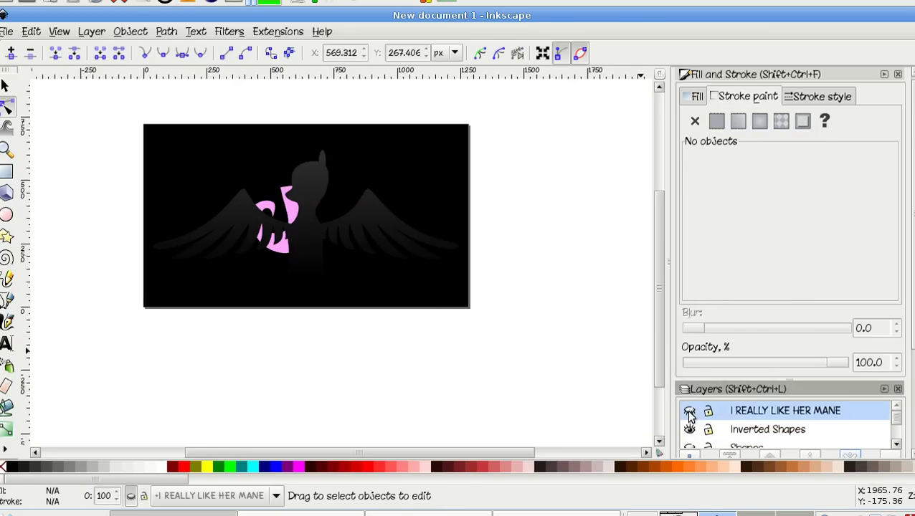
{"action": "left_click", "coordinate": [689, 412]}
Move the pink mane piece by the left wing from Inverted Shapes to the I REALLY LIKE HER MANE layer, and check that layer's visibility.
{"action": "left_click", "coordinate": [291, 252], "text": "shift"}
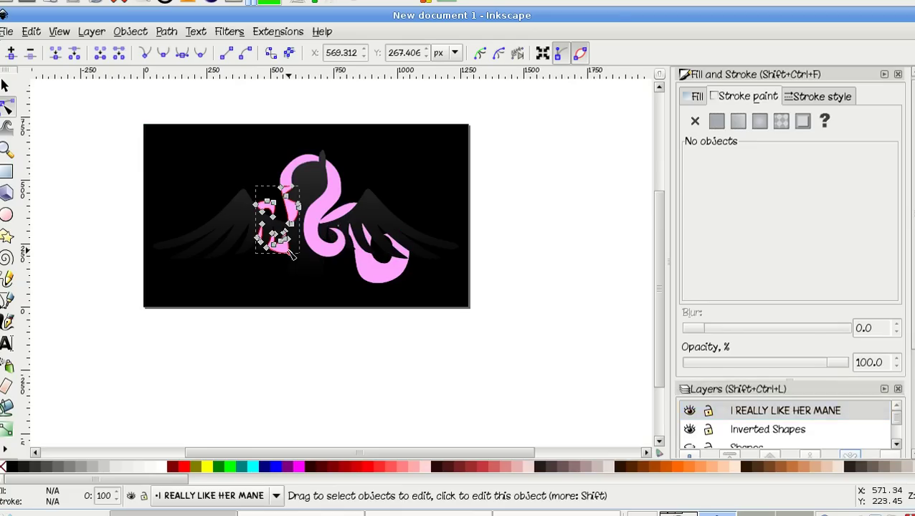
{"action": "left_click", "coordinate": [291, 252]}
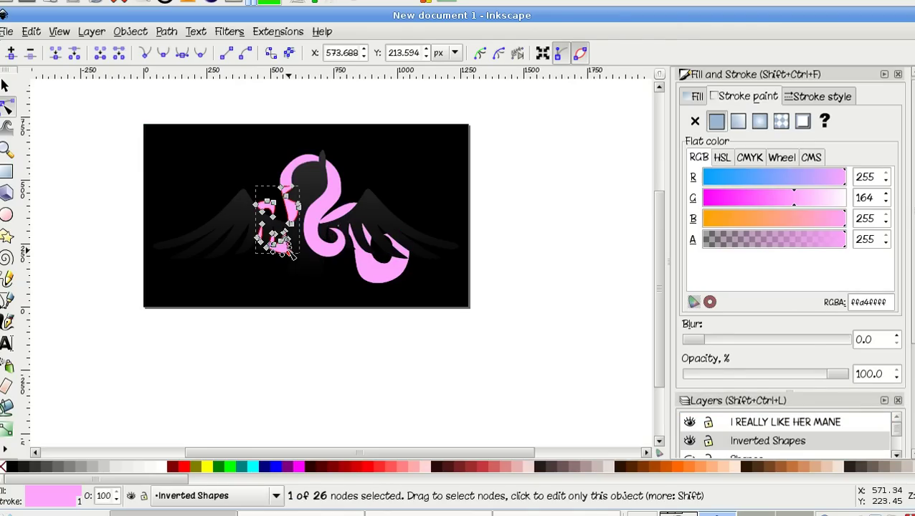
{"action": "left_click", "coordinate": [285, 248], "text": "shift"}
{"action": "left_click", "coordinate": [279, 242], "text": "shift"}
{"action": "left_click", "coordinate": [274, 247], "text": "shift"}
{"action": "left_click", "coordinate": [267, 240], "text": "shift"}
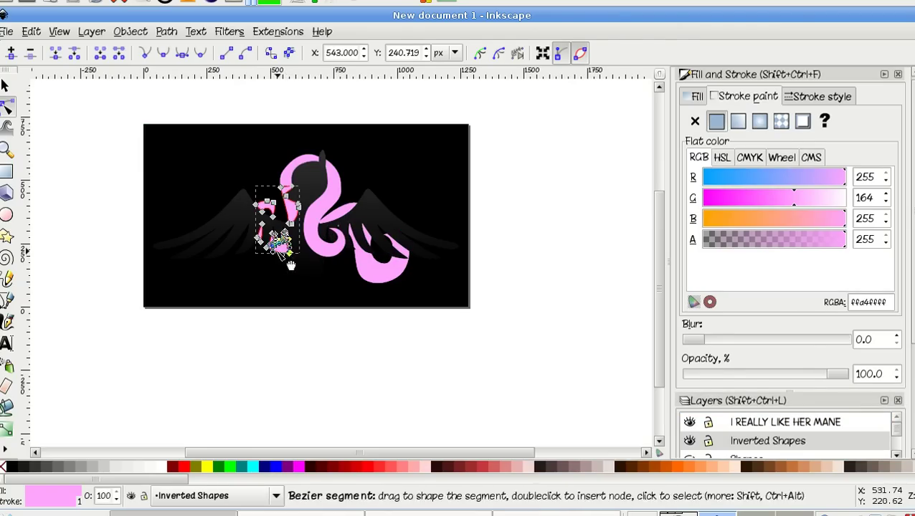
{"action": "key", "text": "s"}
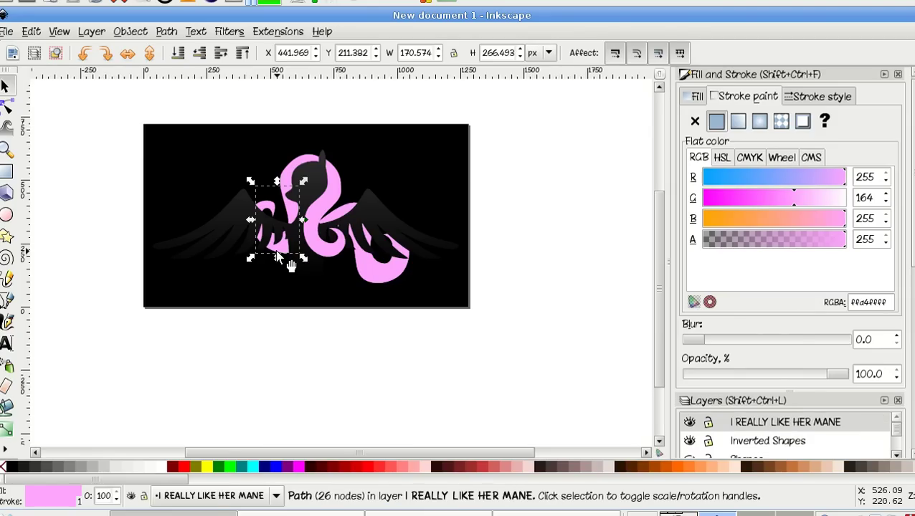
{"action": "left_click", "coordinate": [691, 427]}
{"action": "left_click", "coordinate": [692, 428]}
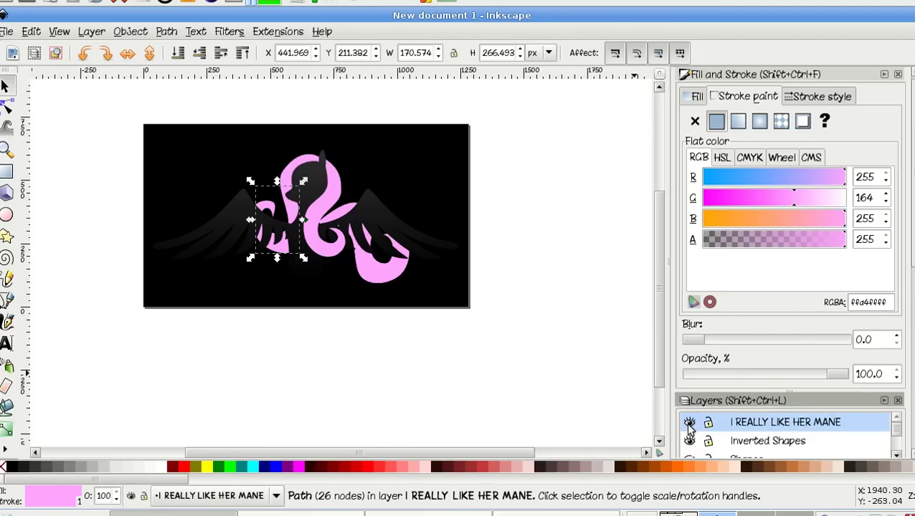
{"action": "left_click", "coordinate": [362, 375]}
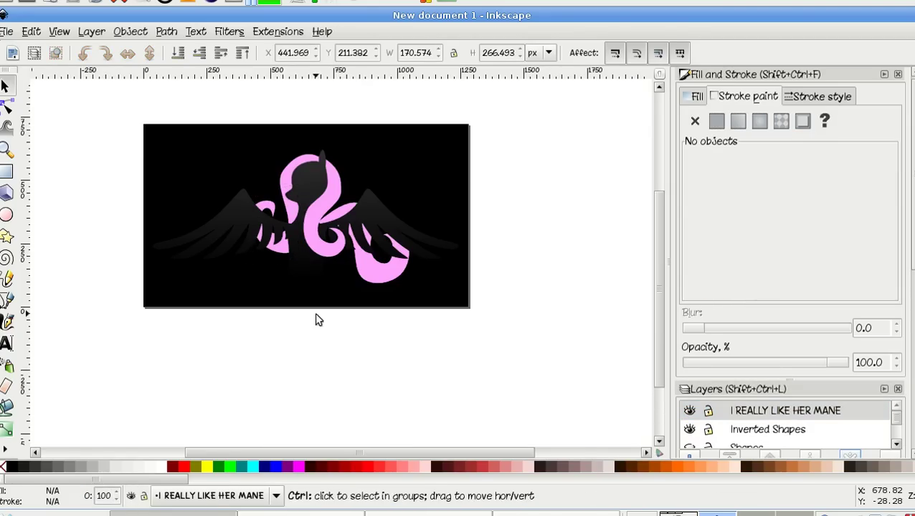
Inspect the lower mane and the whole drawing, and start saving the document as an Inkscape SVG.
{"action": "scroll", "coordinate": [316, 318], "scroll_direction": "up", "scroll_amount": 1}
{"action": "scroll", "coordinate": [316, 321], "scroll_direction": "up", "scroll_amount": 2}
{"action": "scroll", "coordinate": [317, 319], "scroll_direction": "up", "scroll_amount": 3}
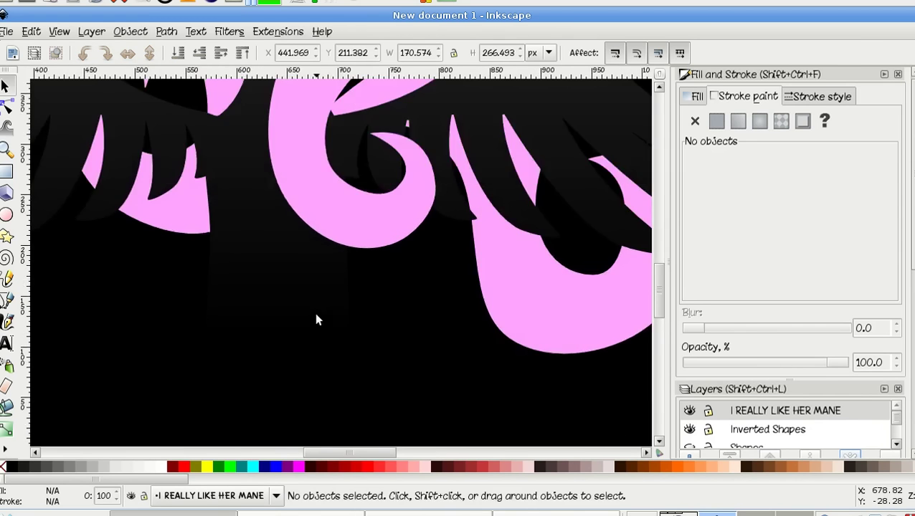
{"action": "scroll", "coordinate": [316, 320], "scroll_direction": "down", "scroll_amount": 2}
{"action": "scroll", "coordinate": [315, 320], "scroll_direction": "down", "scroll_amount": 2}
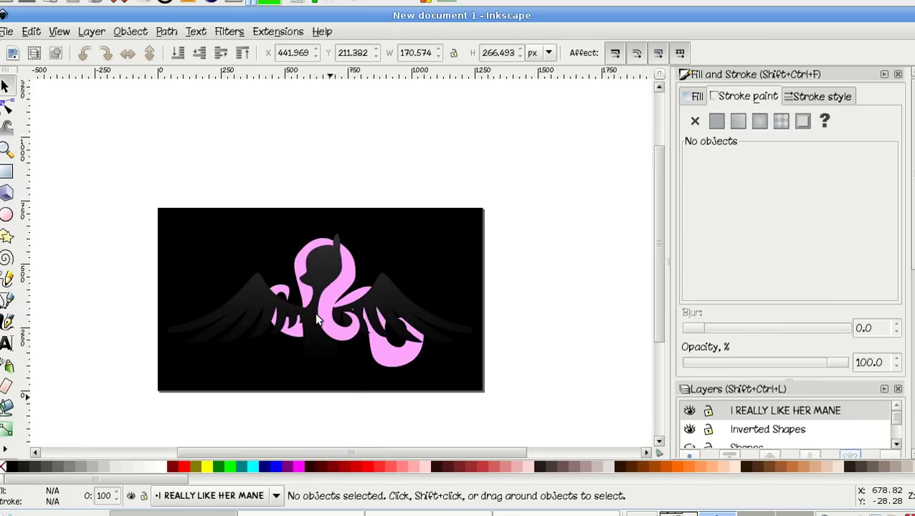
{"action": "key", "text": "ctrl"}
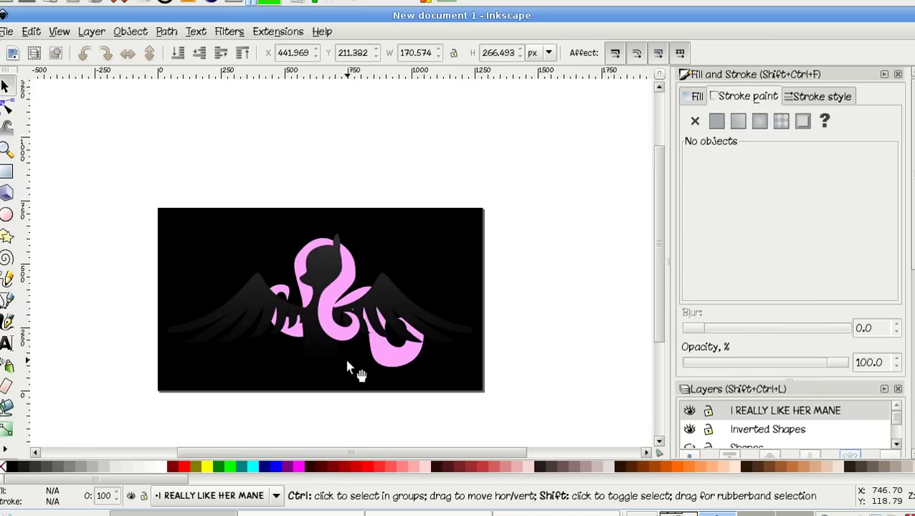
{"action": "key", "text": "ctrl+s"}
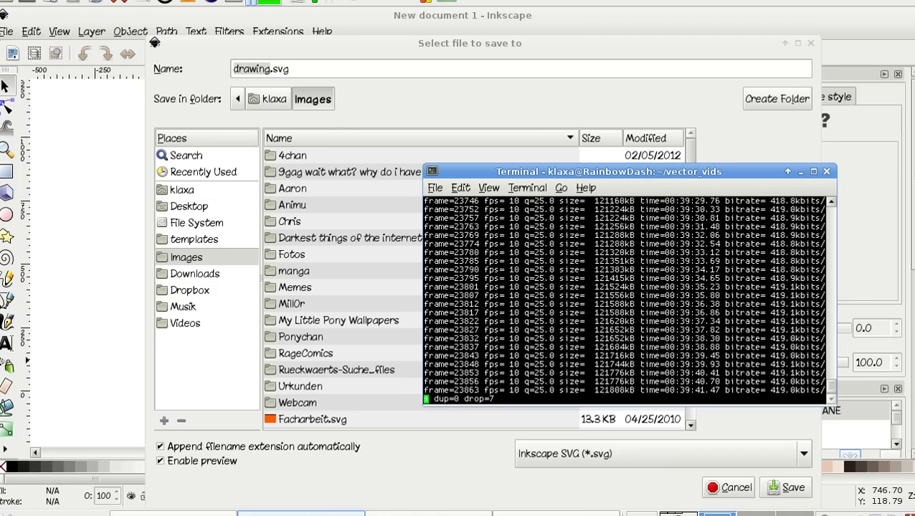